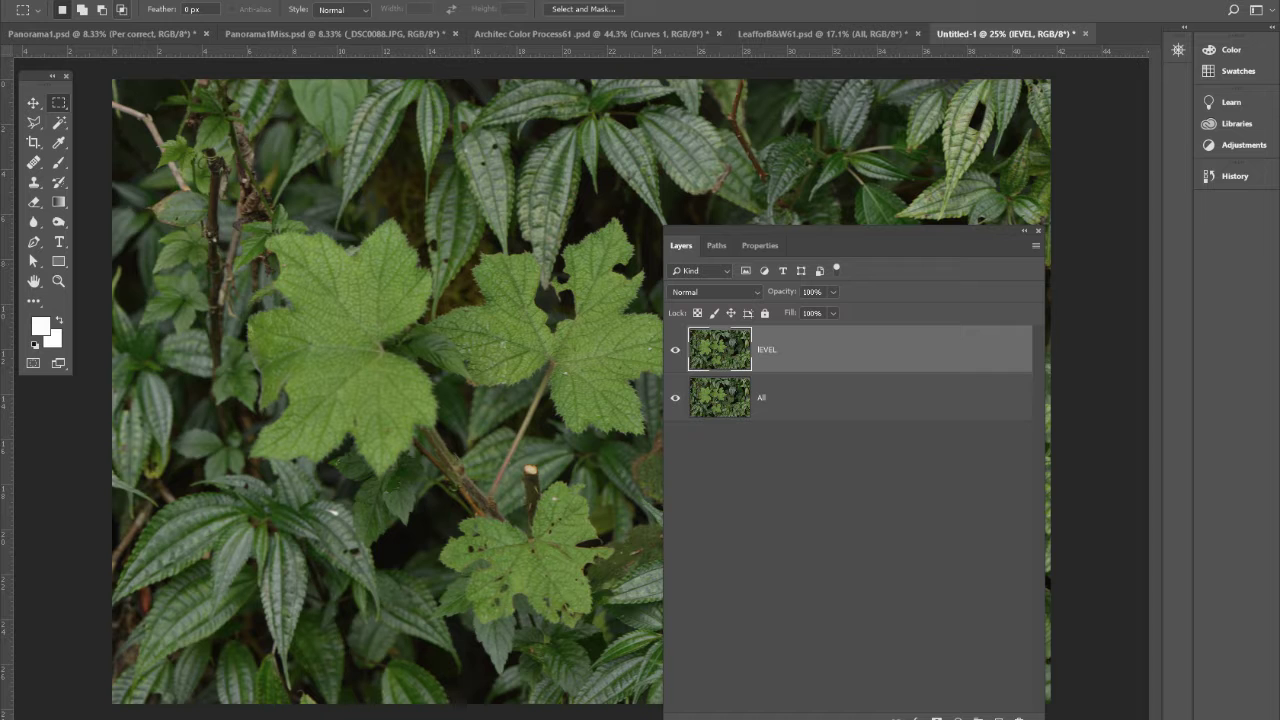
In Levels on the lEVEL layer, lower the input white level to 20 and sample the dark gap between leaves as the black point
left_click(115, 1)
mouse_move(117, 30)
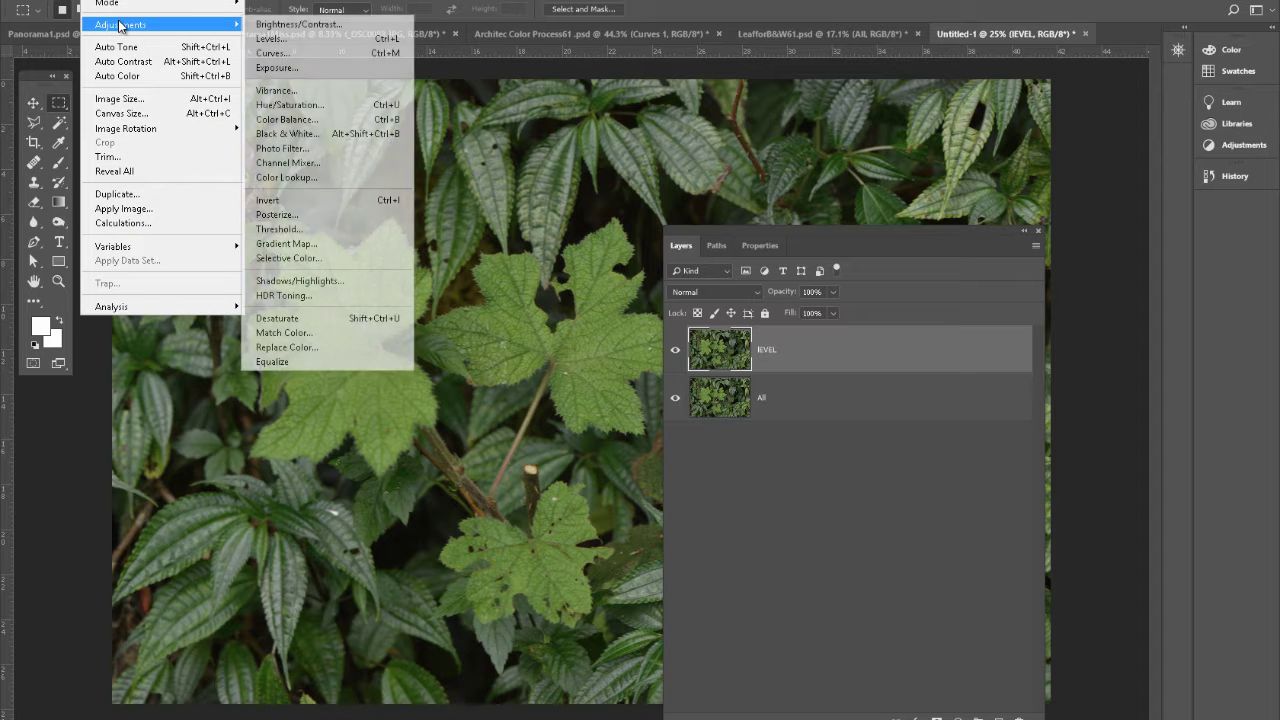
left_click(288, 43)
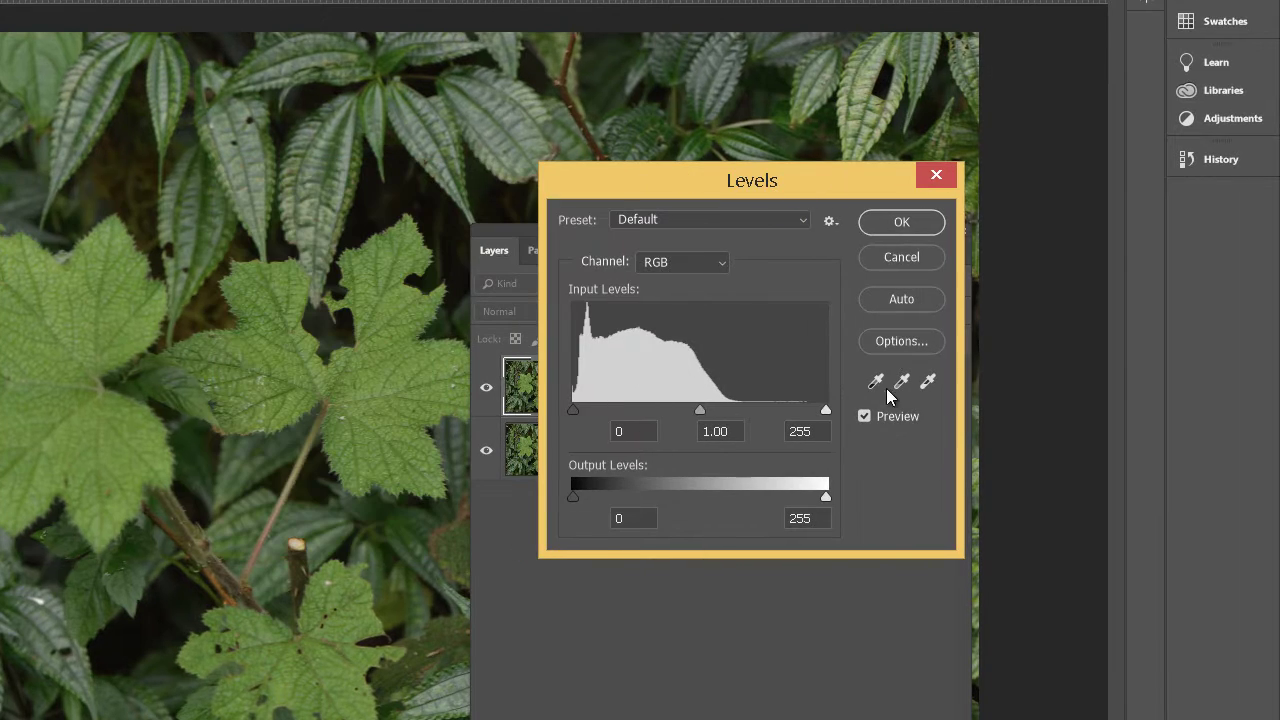
left_click(873, 381)
left_click_drag(825, 410, 591, 407)
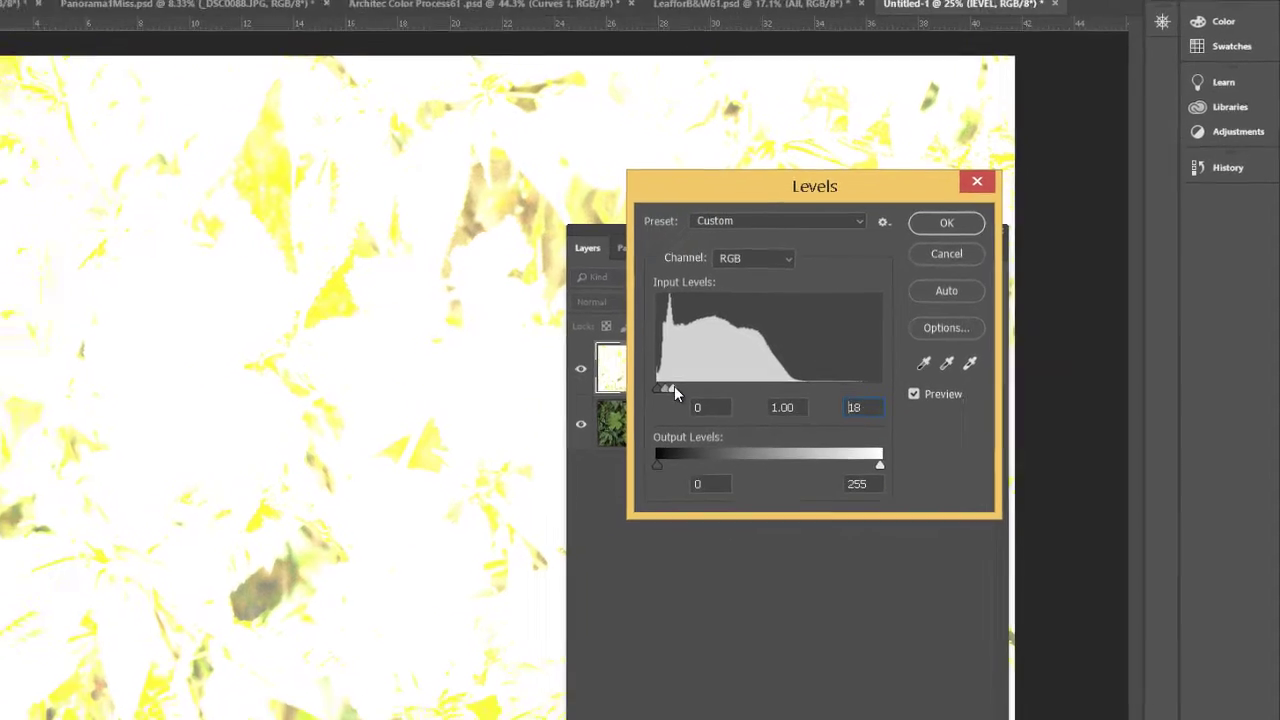
left_click_drag(674, 390, 676, 389)
left_click(923, 363)
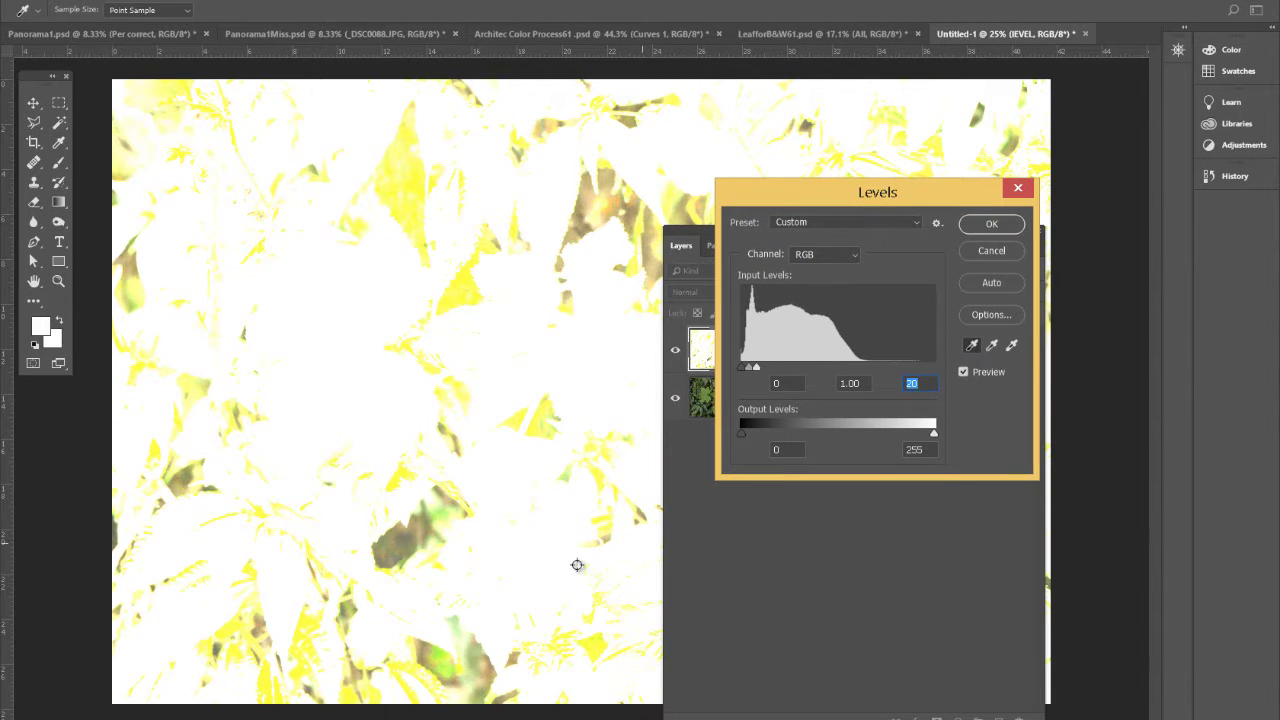
left_click(426, 526)
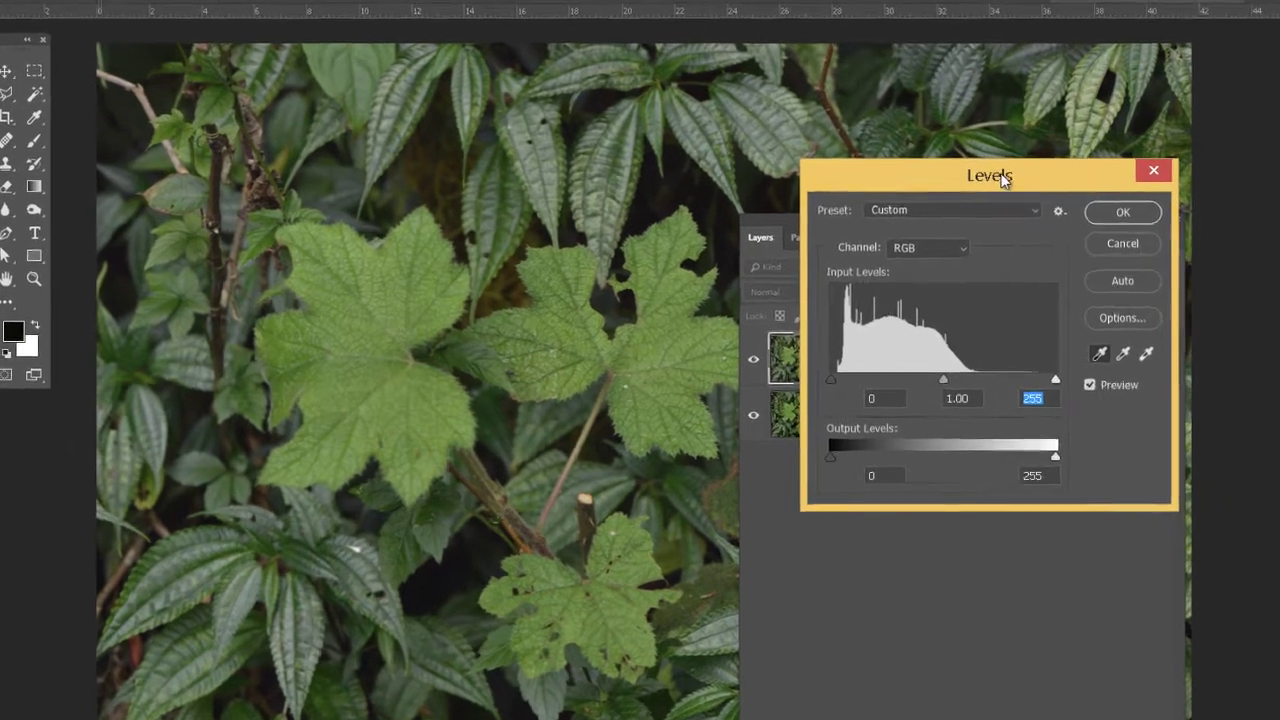
Raise the input black level to 157 and sample the brightest leaf in the photo's upper-right corner as the white point
left_click_drag(916, 187, 442, 212)
left_click_drag(516, 185, 918, 247)
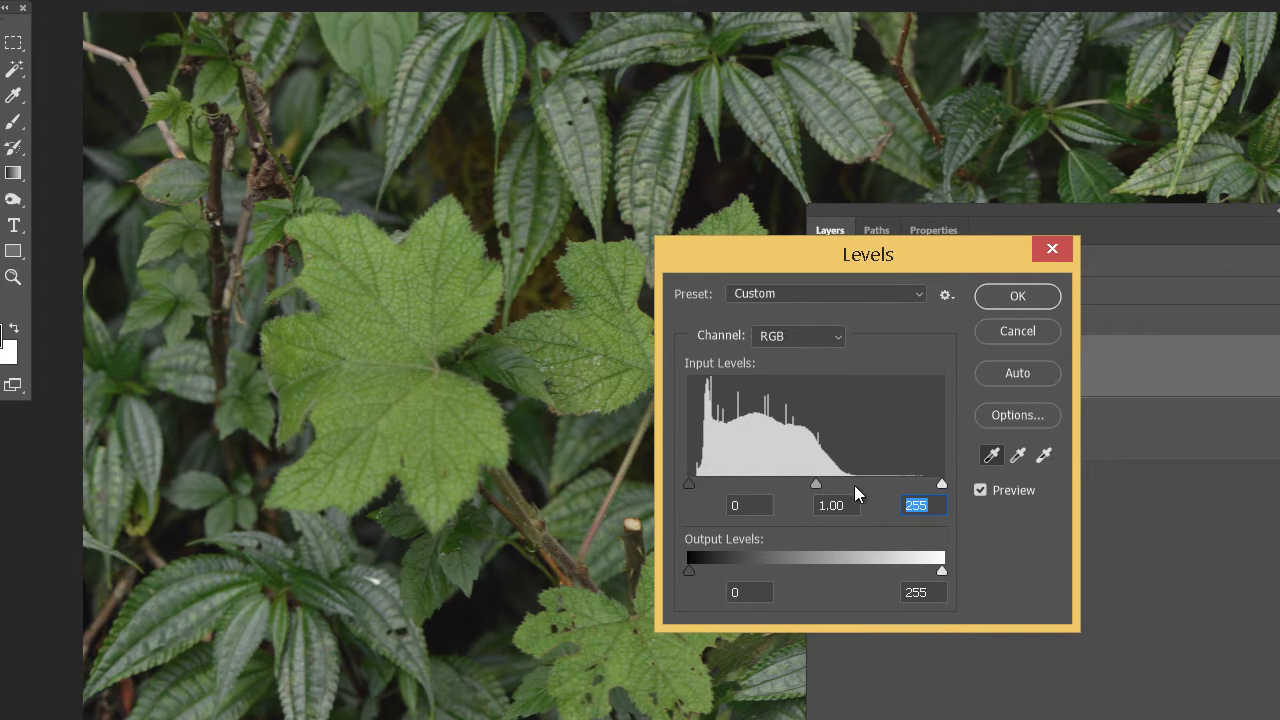
left_click_drag(941, 569, 967, 560)
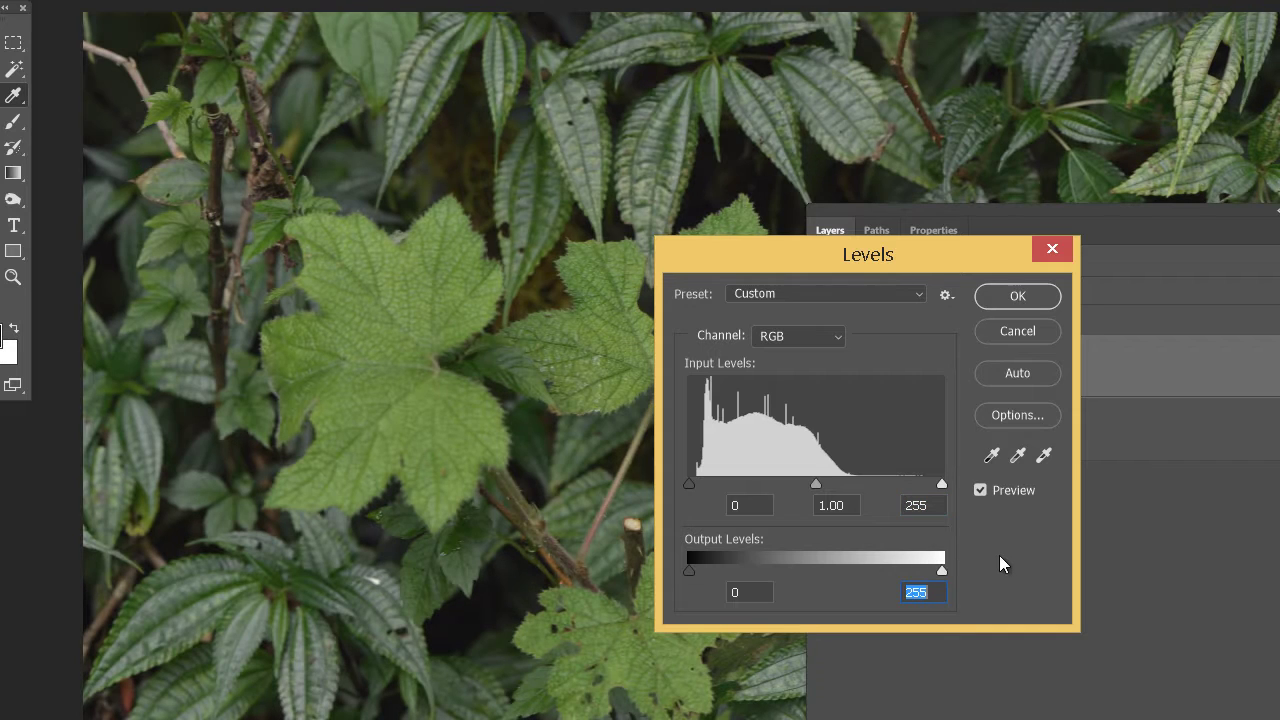
left_click_drag(1129, 214, 1131, 216)
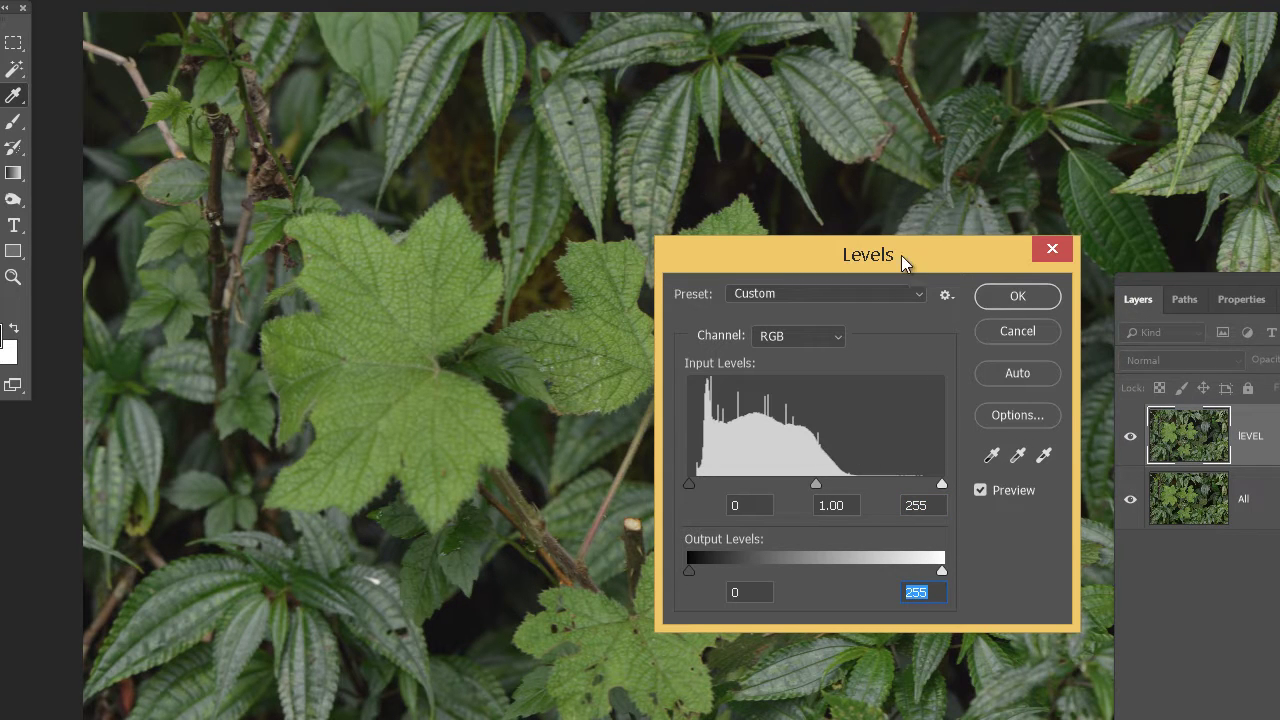
left_click_drag(901, 255, 400, 211)
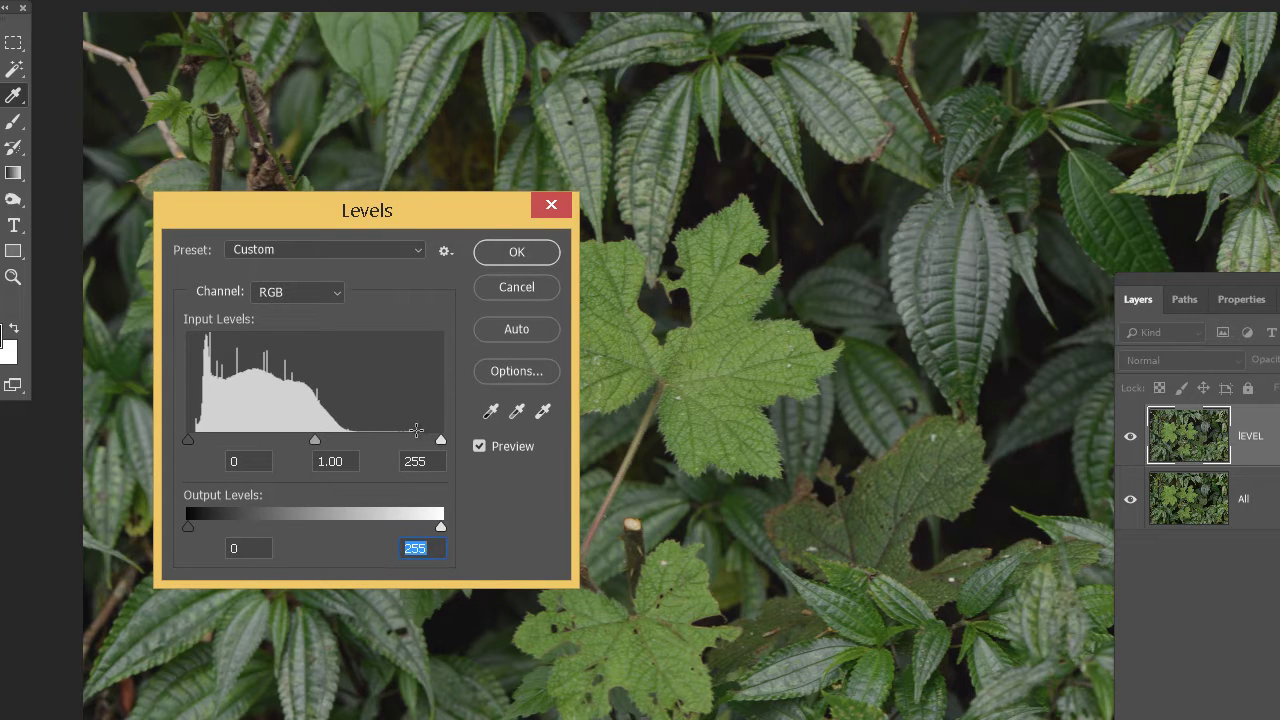
left_click(544, 411)
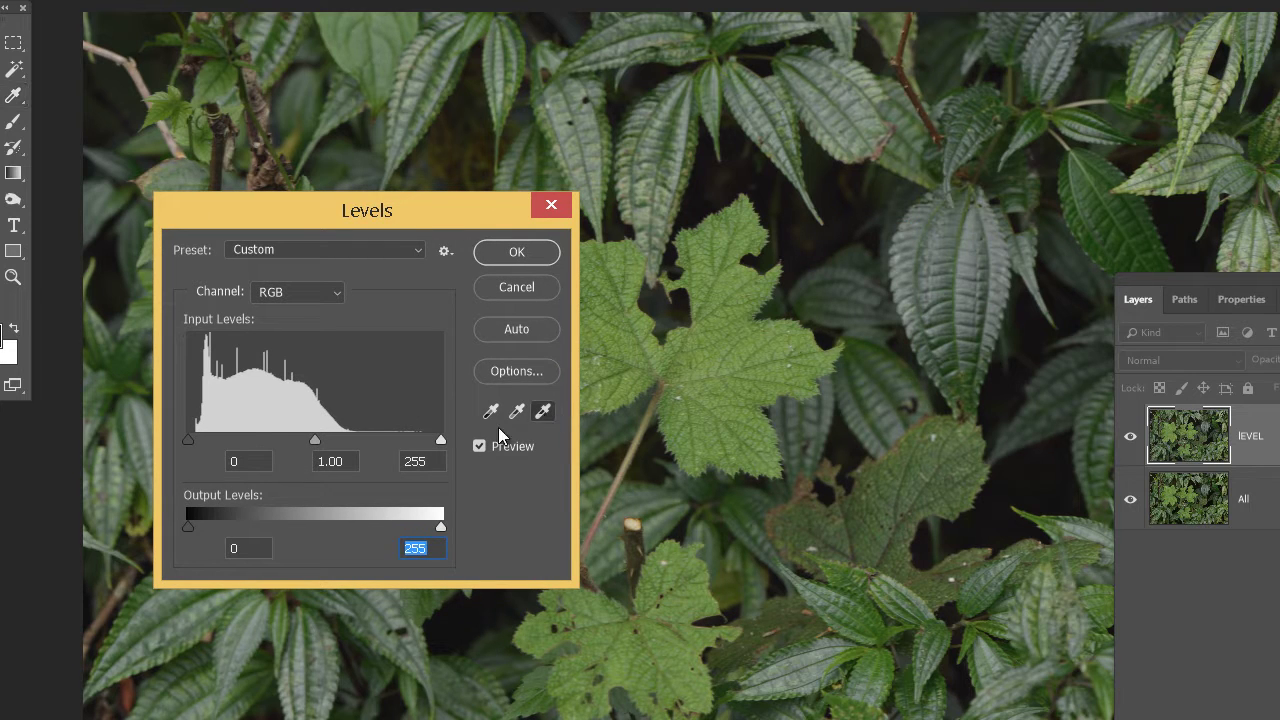
left_click_drag(187, 440, 343, 443)
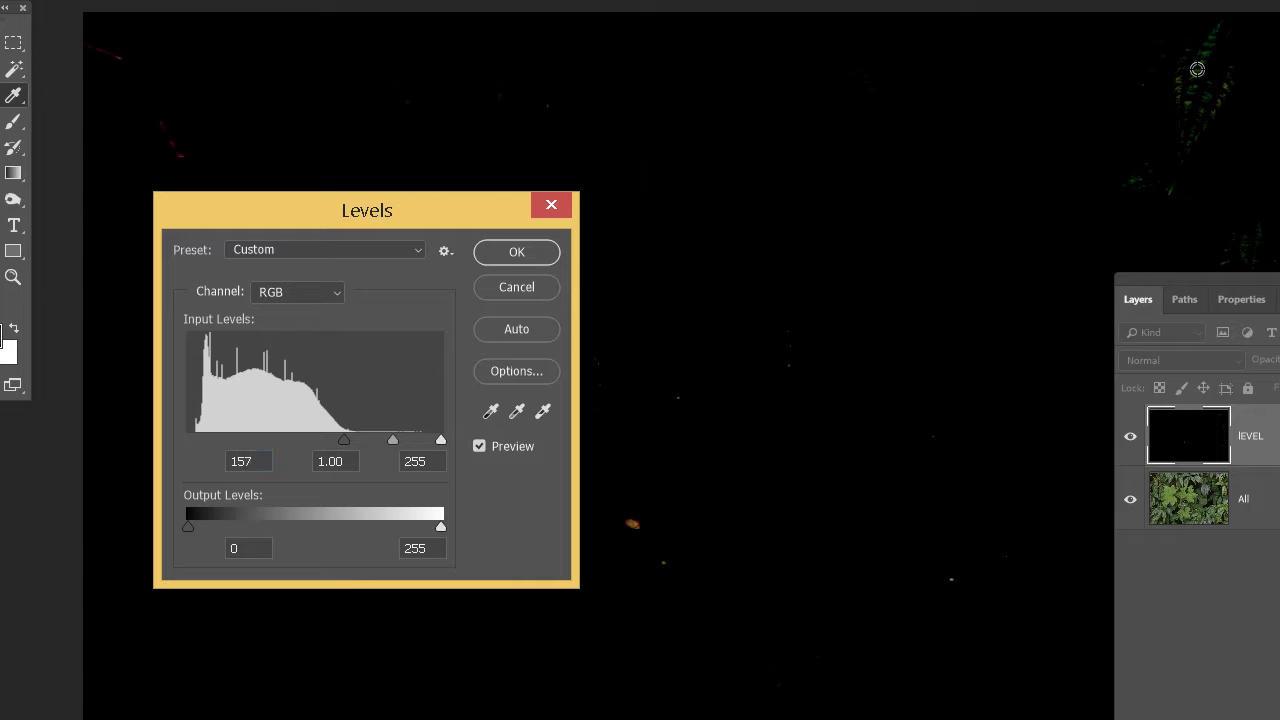
left_click(543, 414)
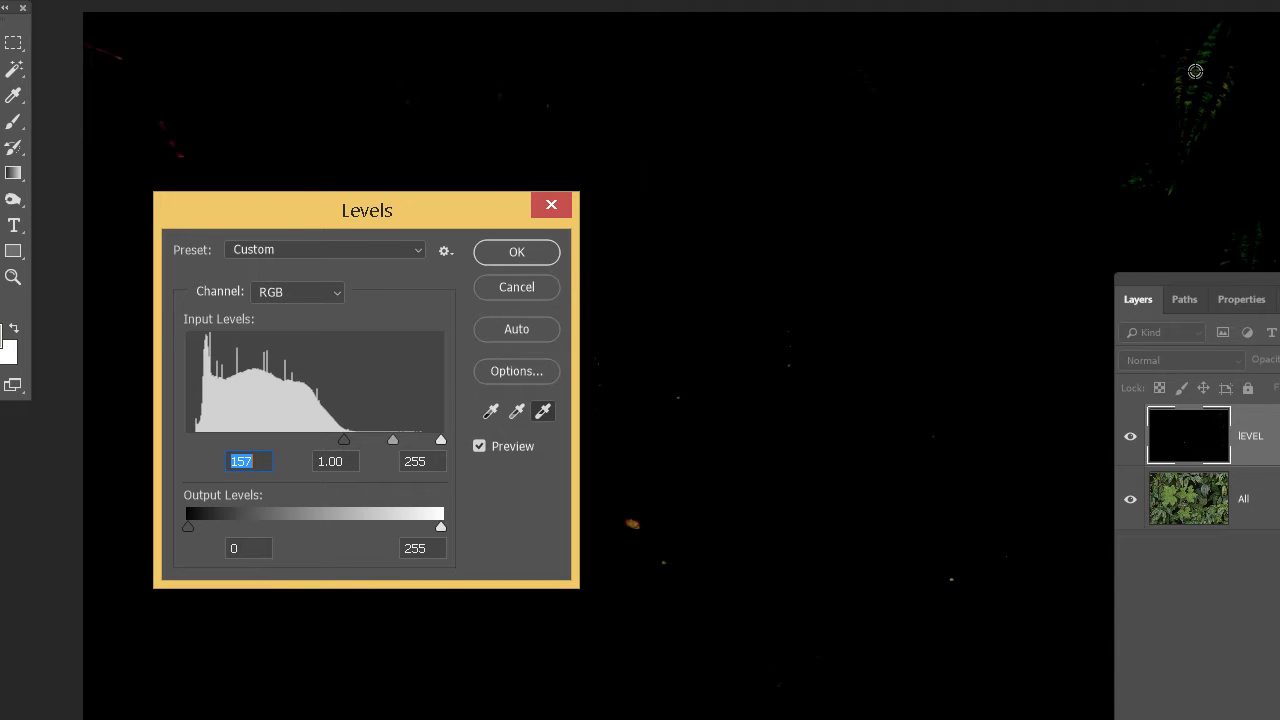
type("0")
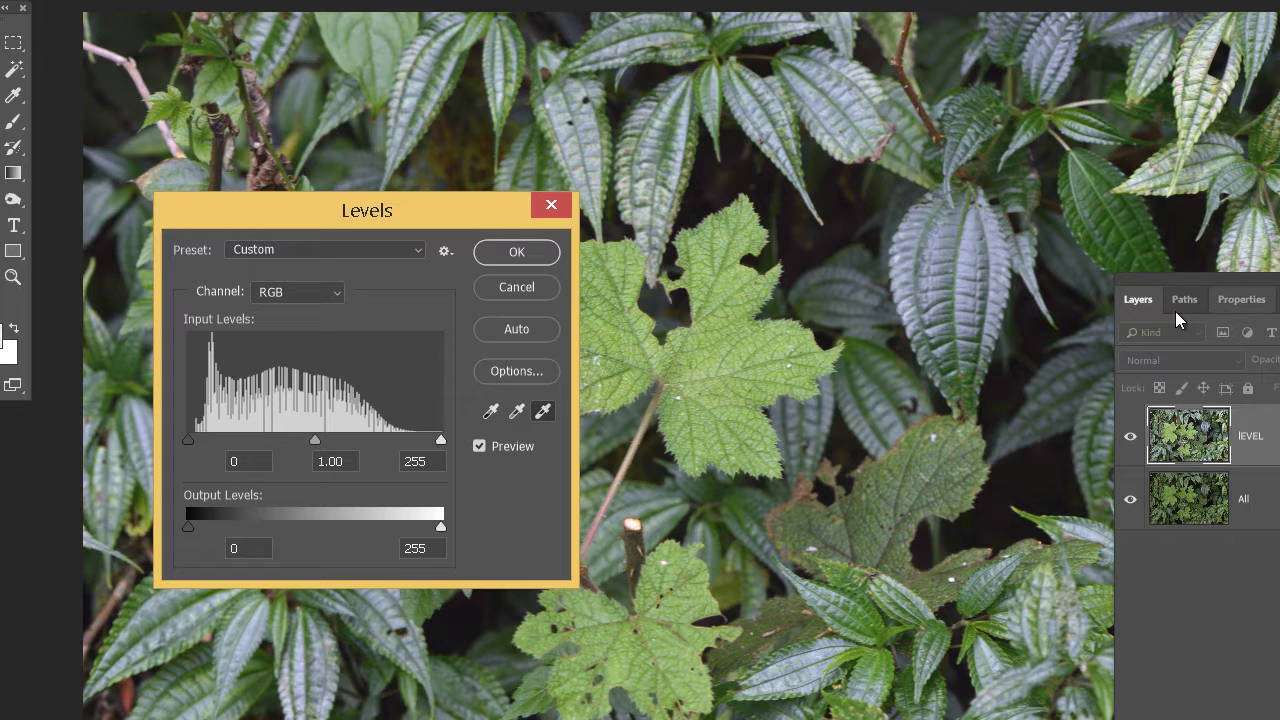
Apply the Levels with the output white level lowered to 221 and compare the lEVEL layer with the original below
left_click_drag(412, 213, 845, 213)
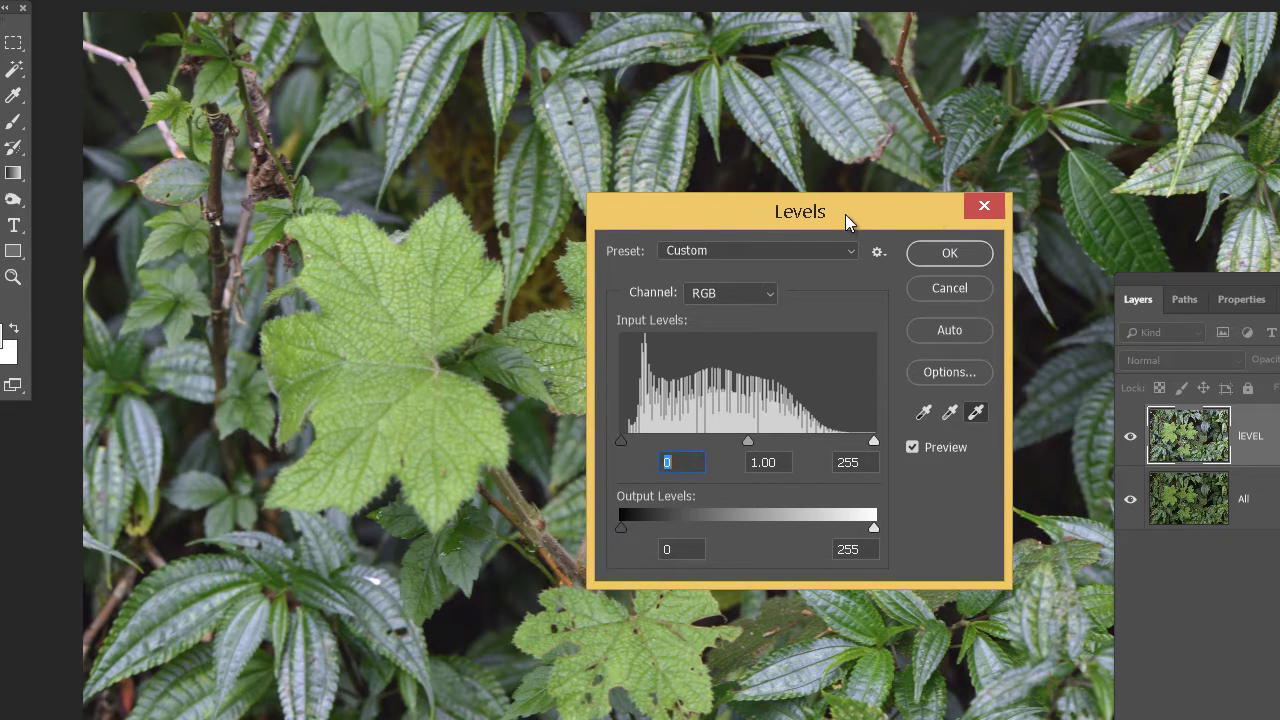
left_click_drag(876, 527, 845, 530)
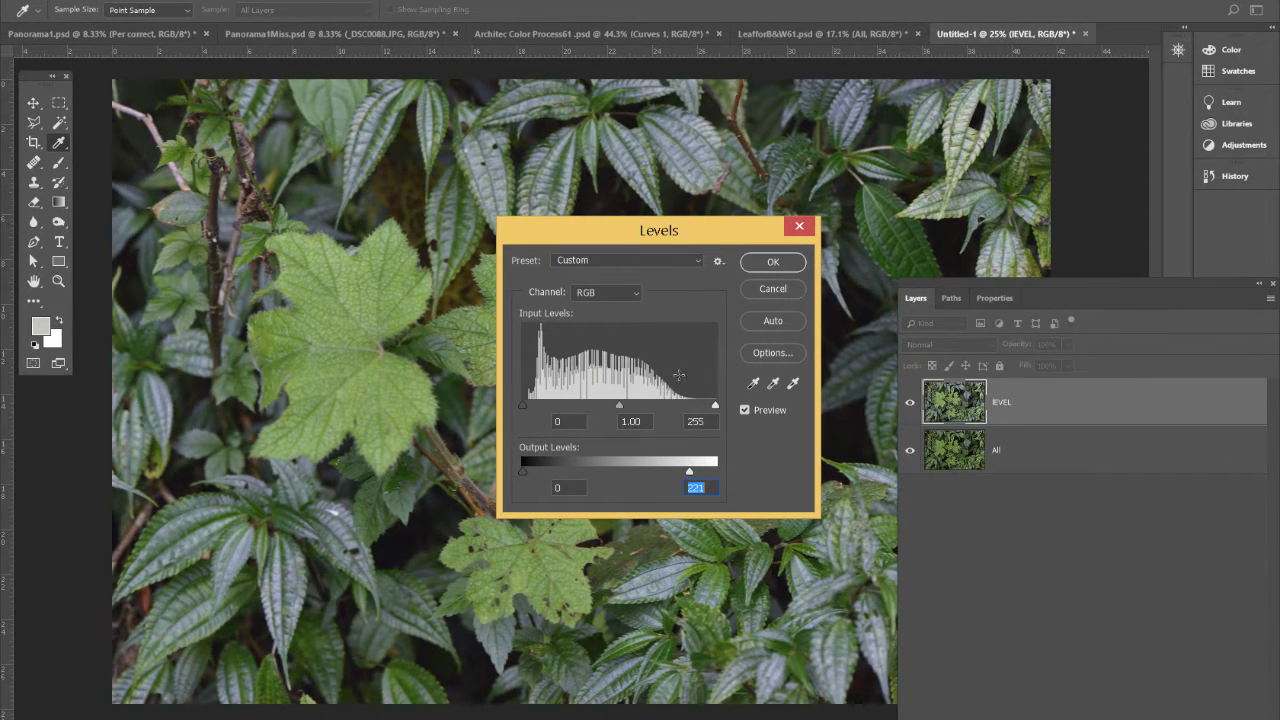
left_click(760, 266)
left_click(909, 406)
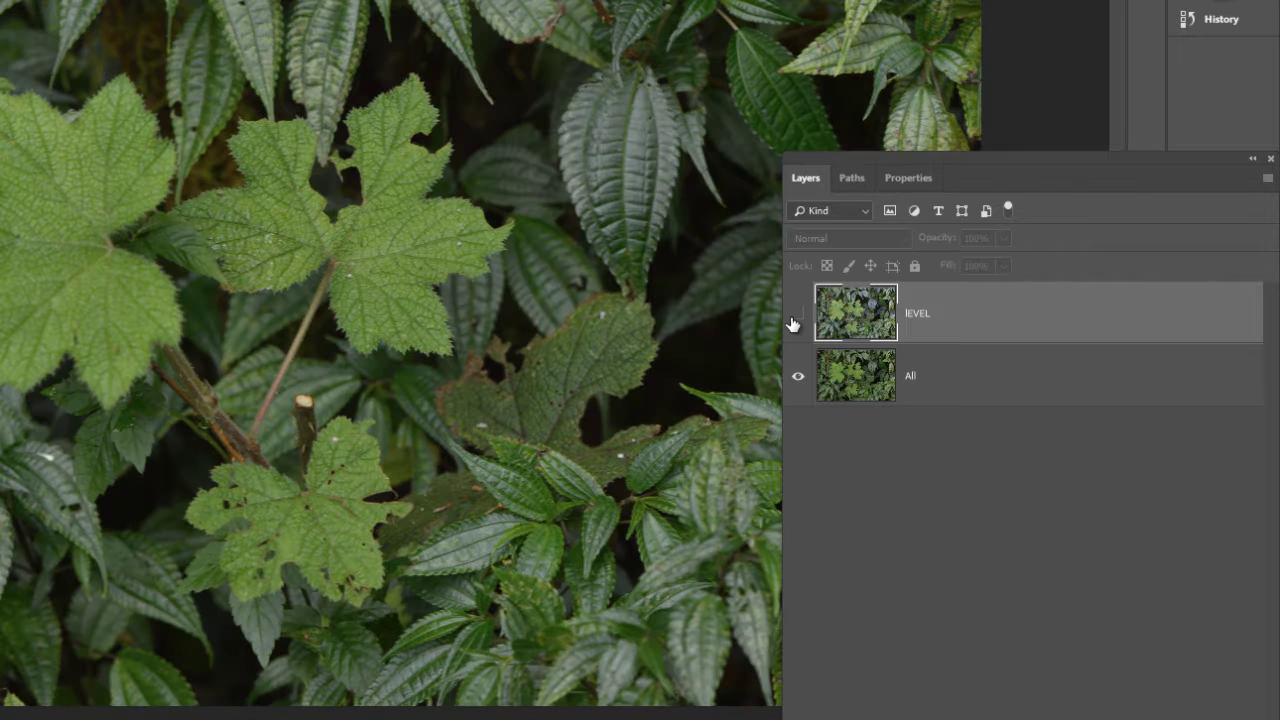
left_click(795, 322)
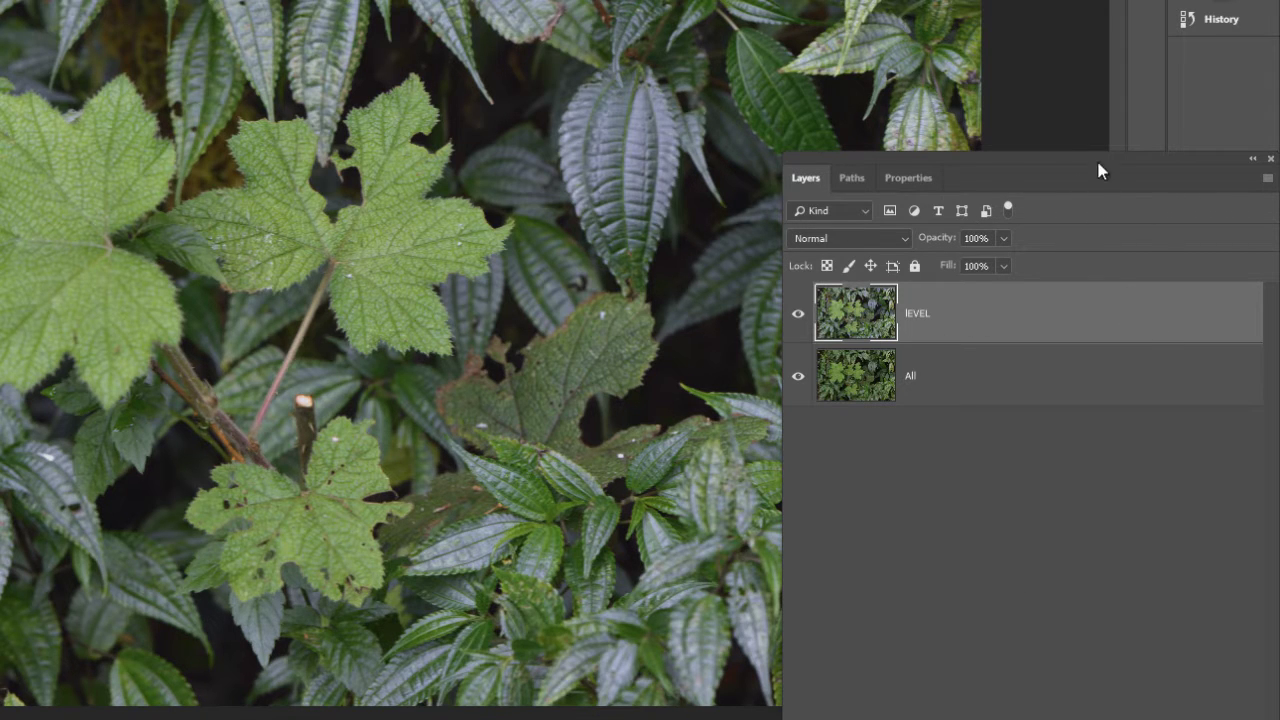
Duplicate the lEVEL layer and rename the copy CURVE
left_click_drag(1098, 172, 872, 104)
left_click_drag(943, 257, 1006, 714)
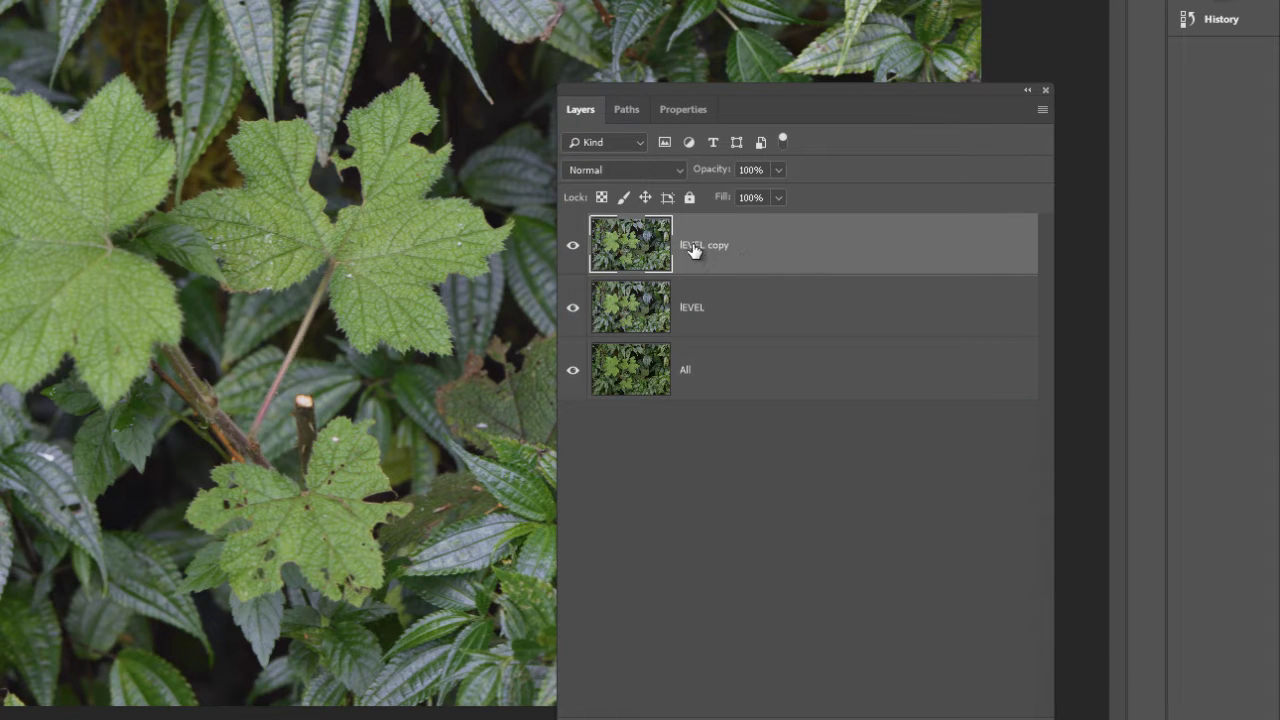
left_click_drag(798, 94, 1041, 64)
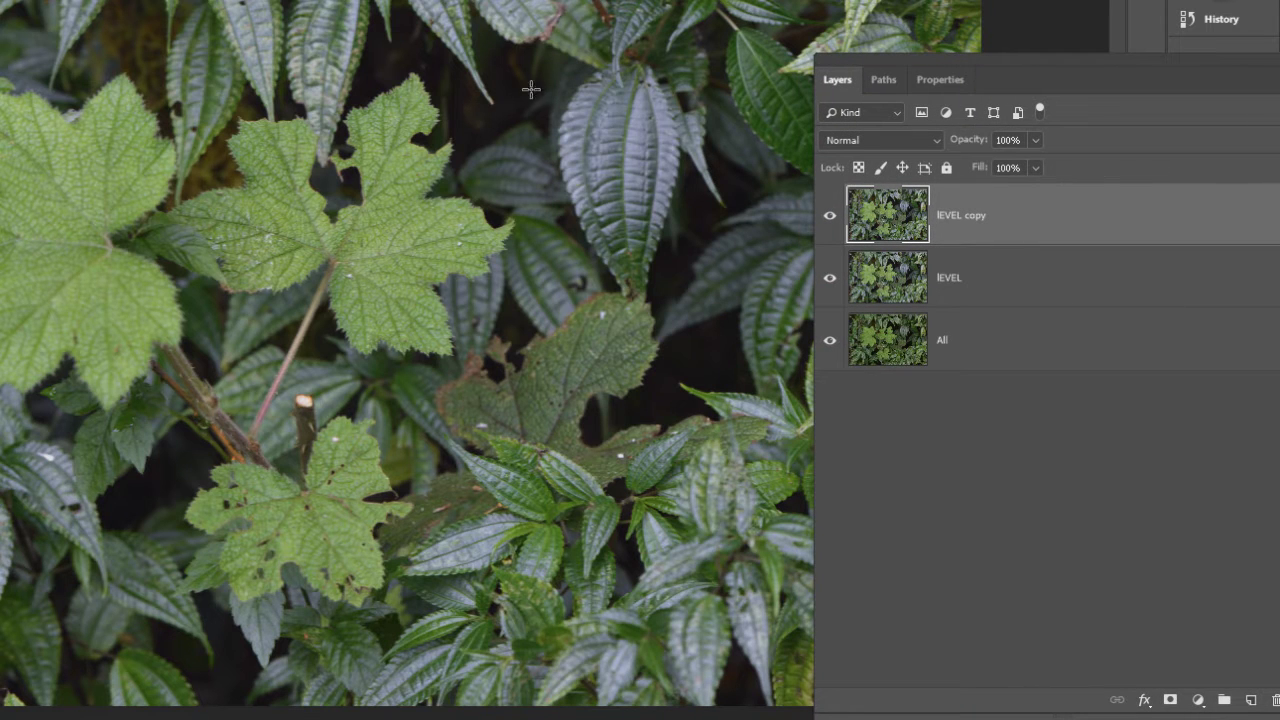
double_click(972, 217)
left_click(1004, 217)
left_click_drag(988, 216, 887, 230)
type("cURVE")
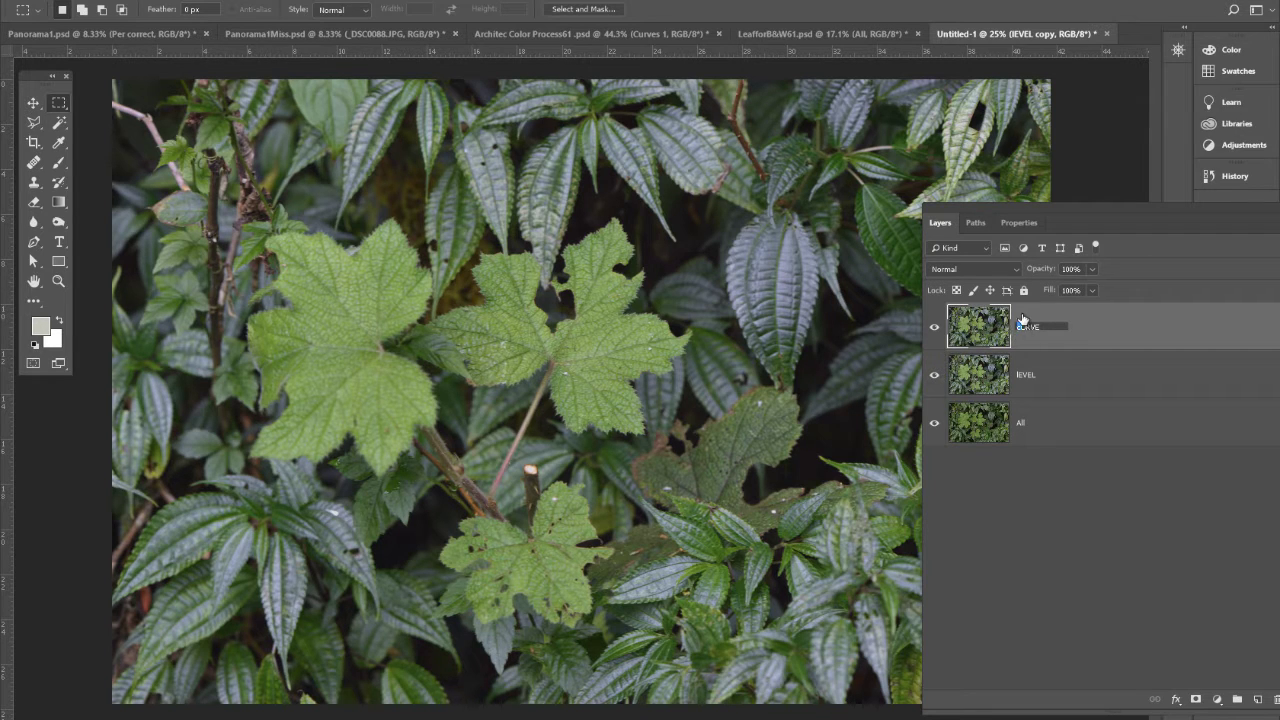
left_click(1108, 337)
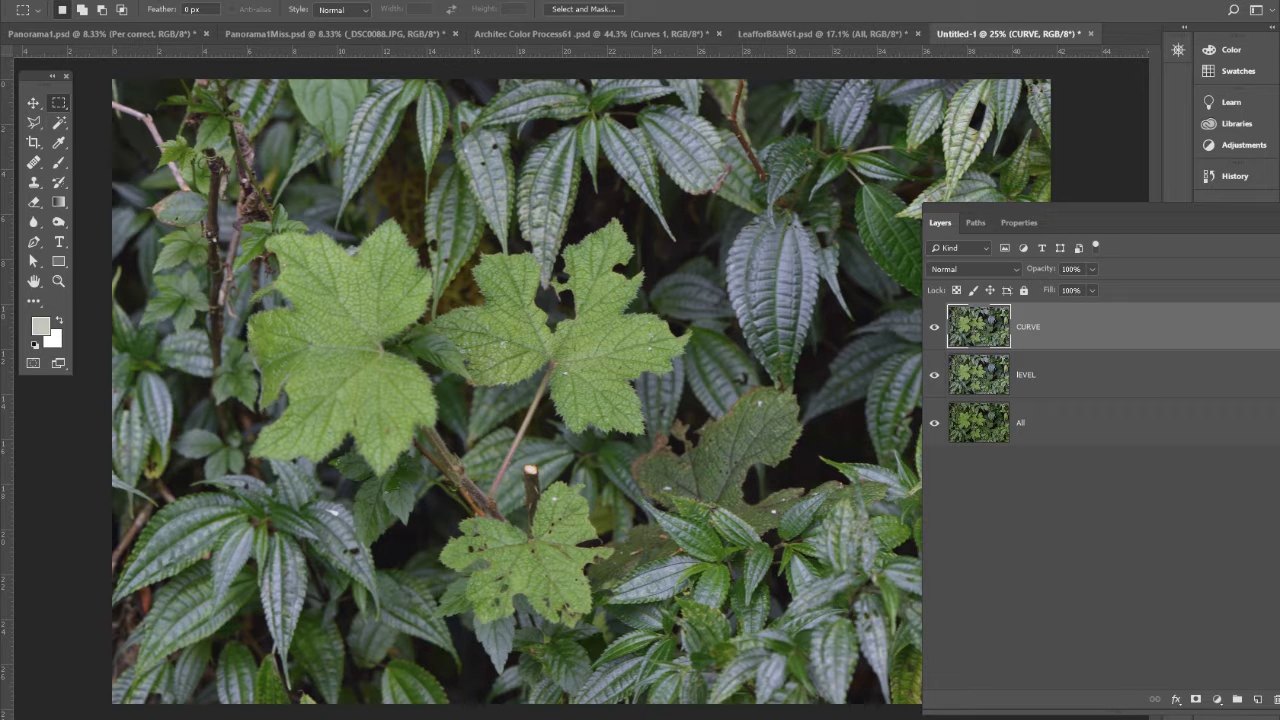
Start a Color Range selection on the CURVE layer with a fuzziness of 67, sampling the bright green of the middle leaf
left_click(195, 1)
left_click(238, 135)
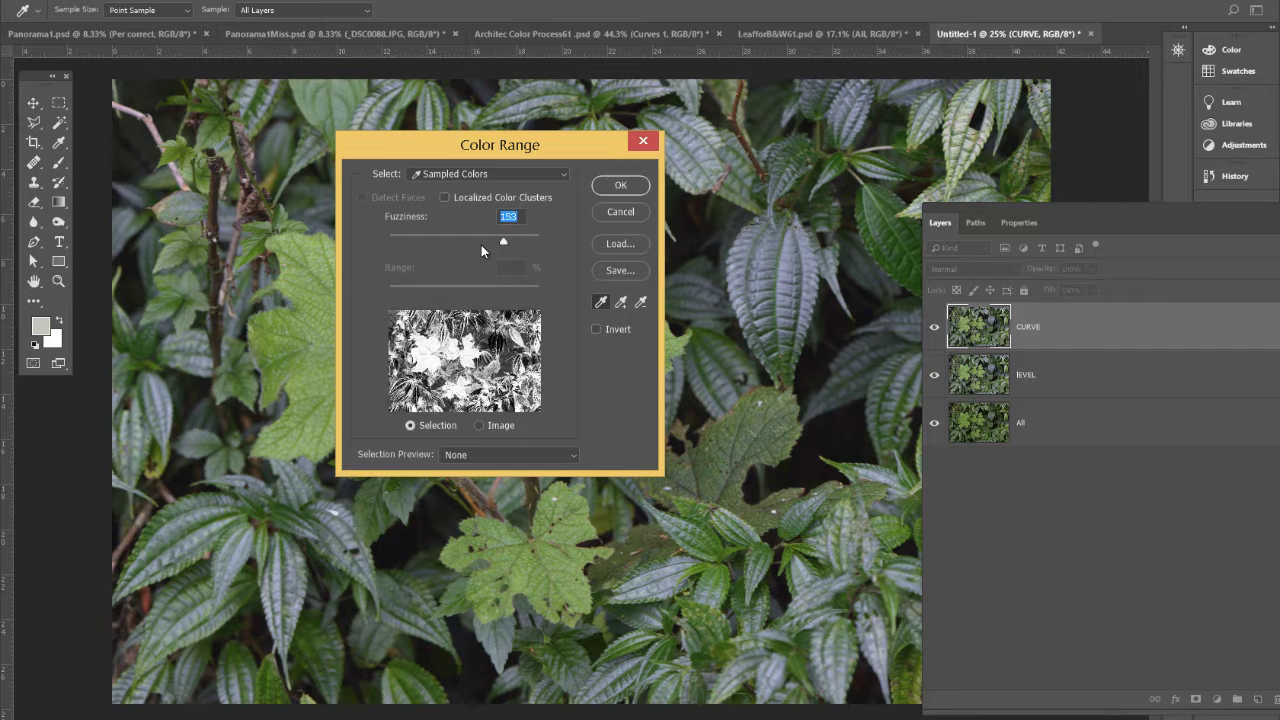
left_click(470, 240)
left_click(336, 100)
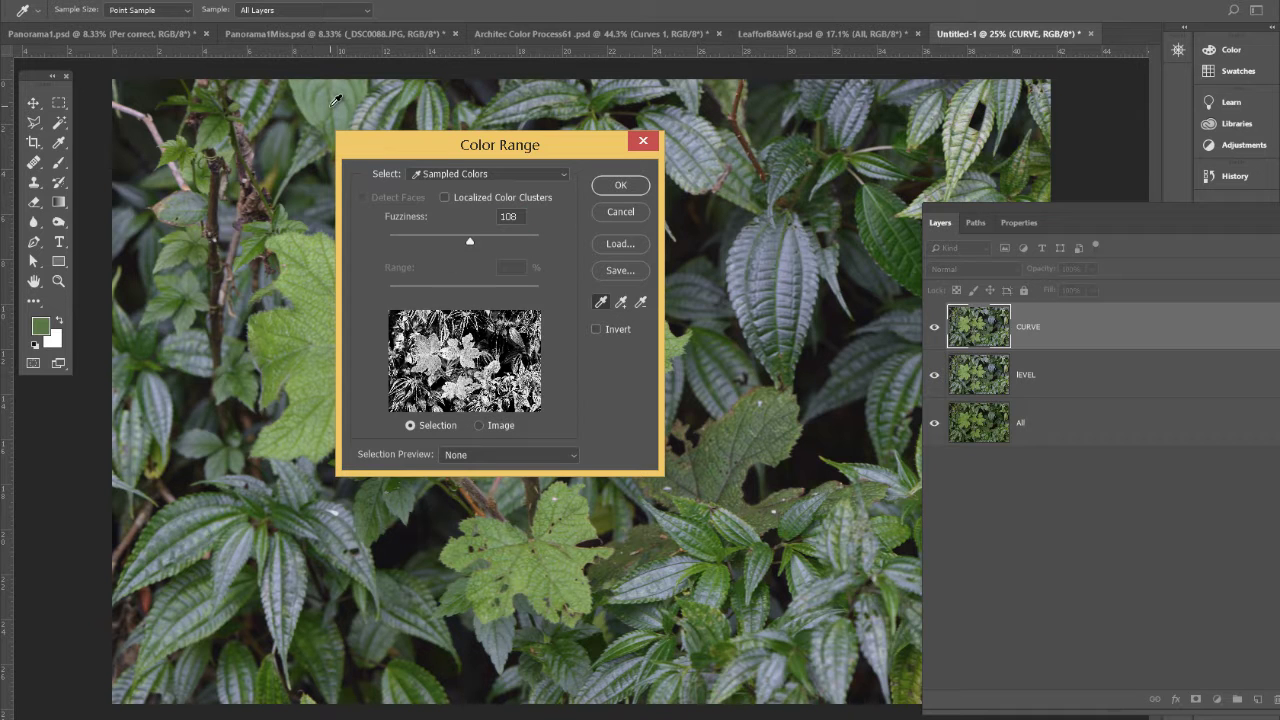
left_click_drag(455, 150, 943, 154)
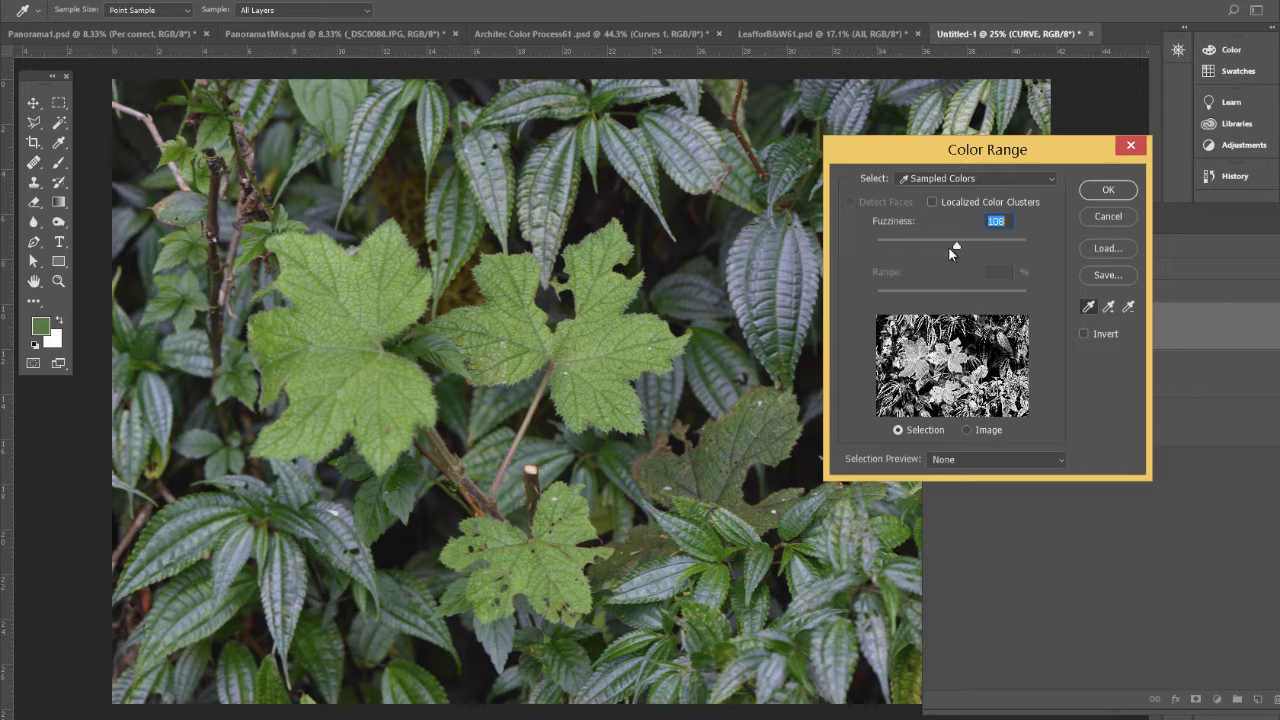
left_click_drag(949, 248, 928, 254)
left_click(595, 344)
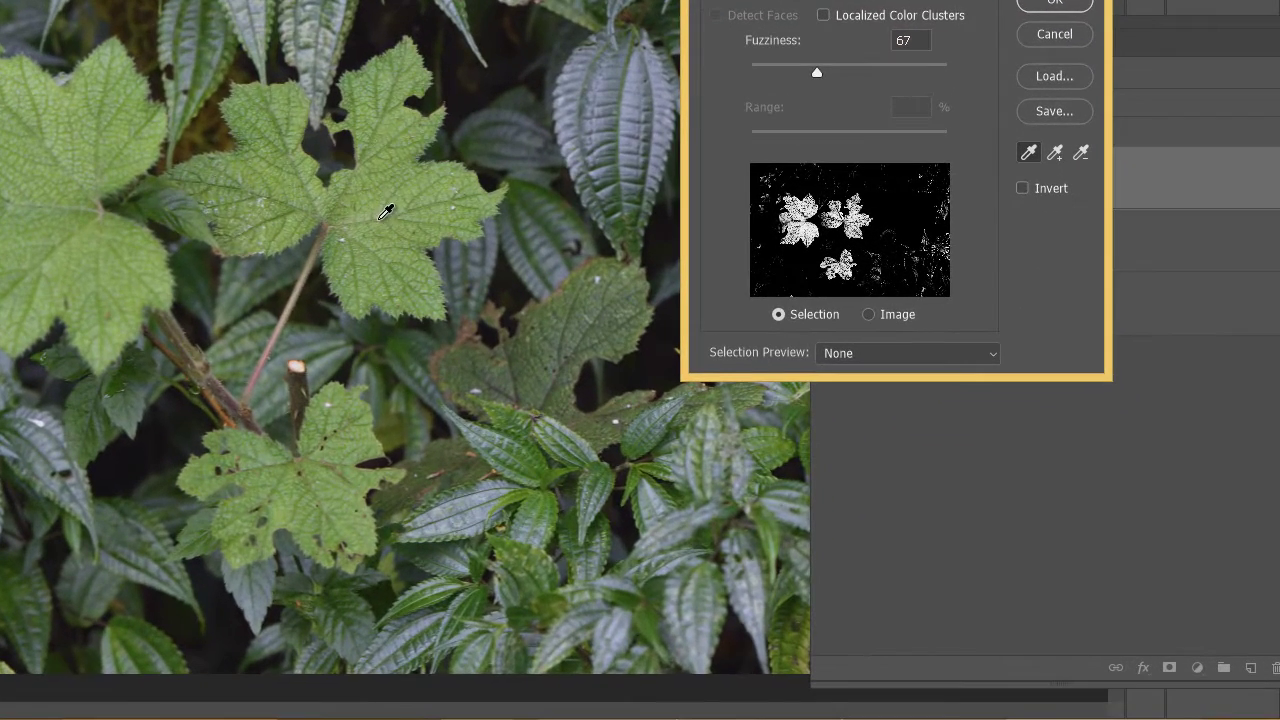
Resample the middle leaf's green, set the fuzziness to 88, and apply the Color Range selection
left_click_drag(817, 72, 853, 67)
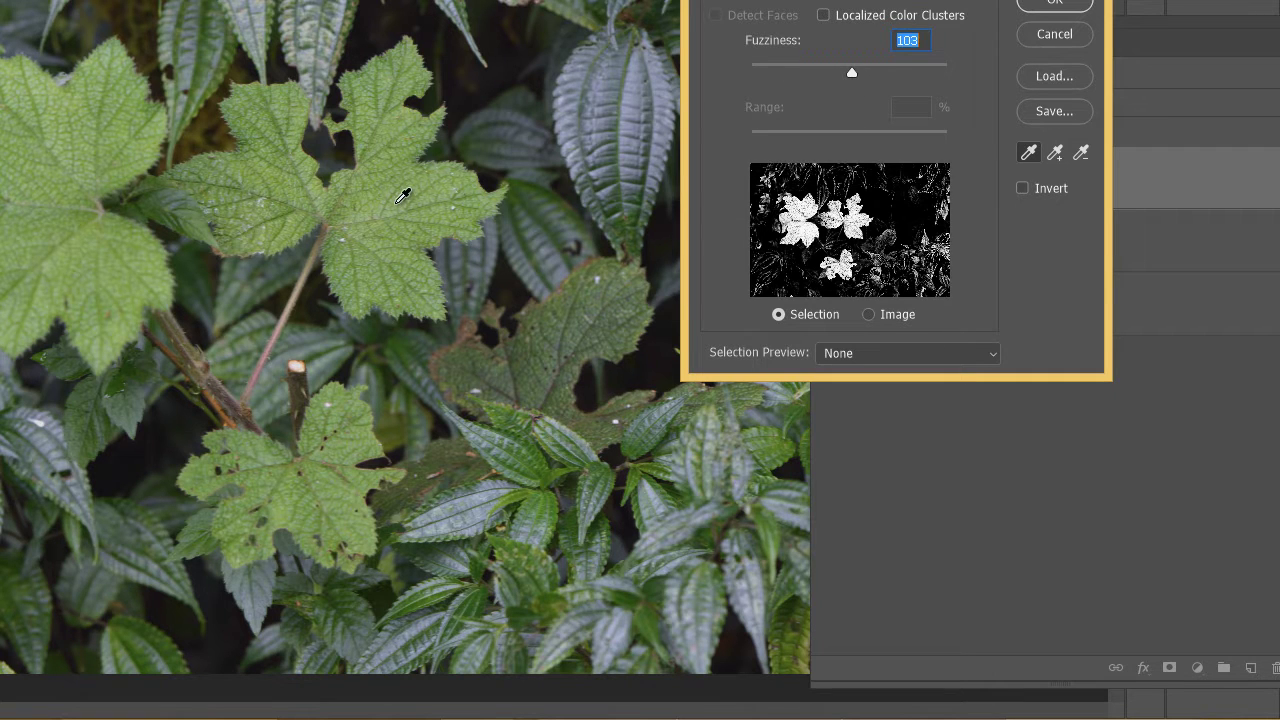
left_click(403, 195)
left_click(388, 200)
left_click(394, 191)
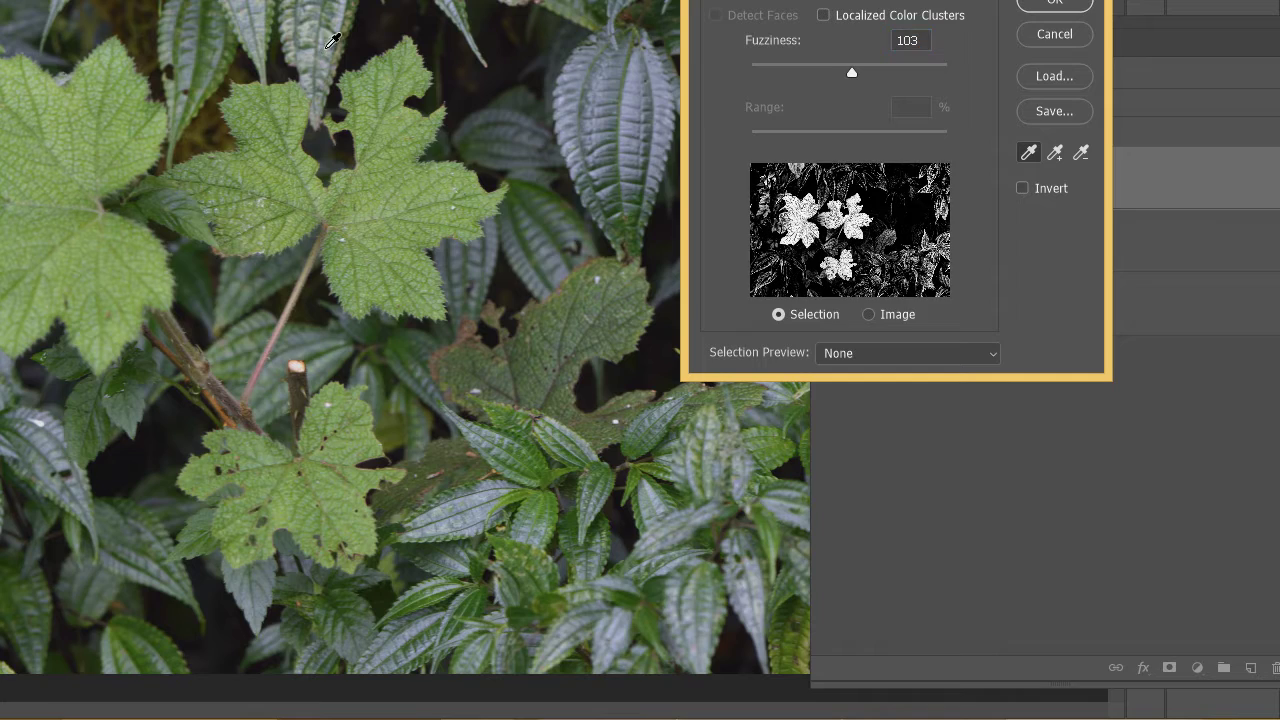
left_click(396, 193)
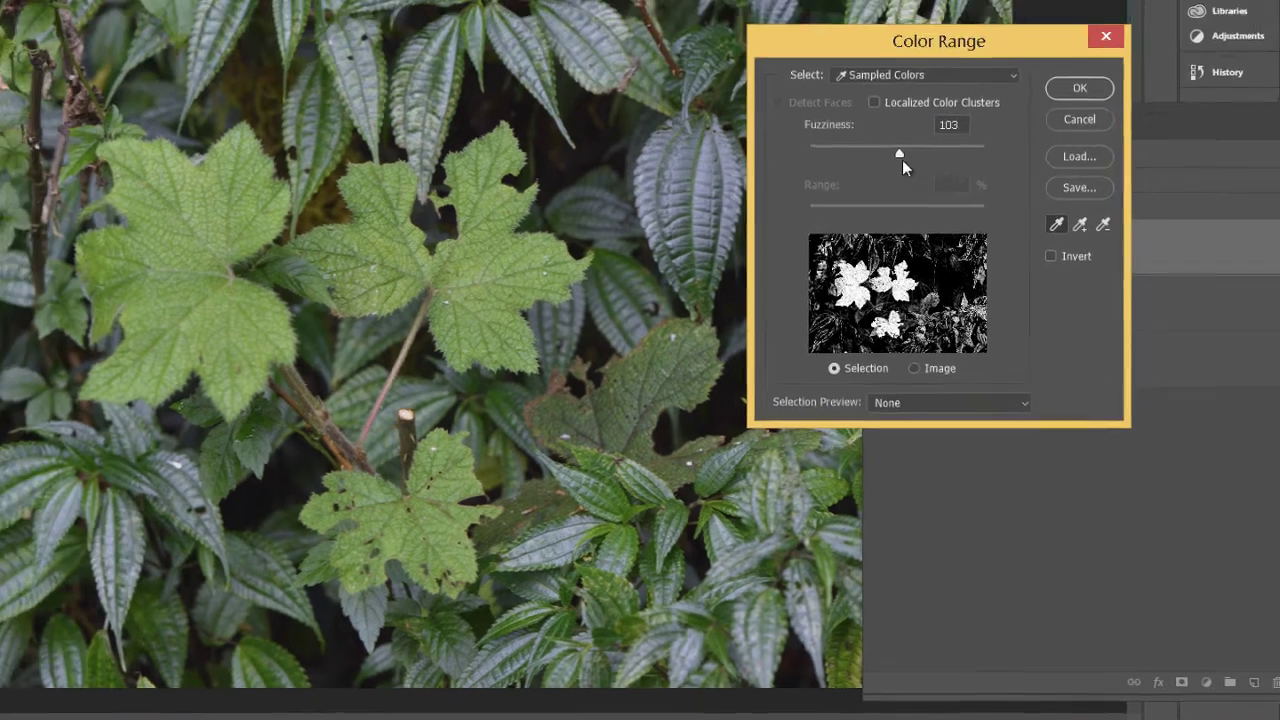
left_click_drag(852, 72, 830, 77)
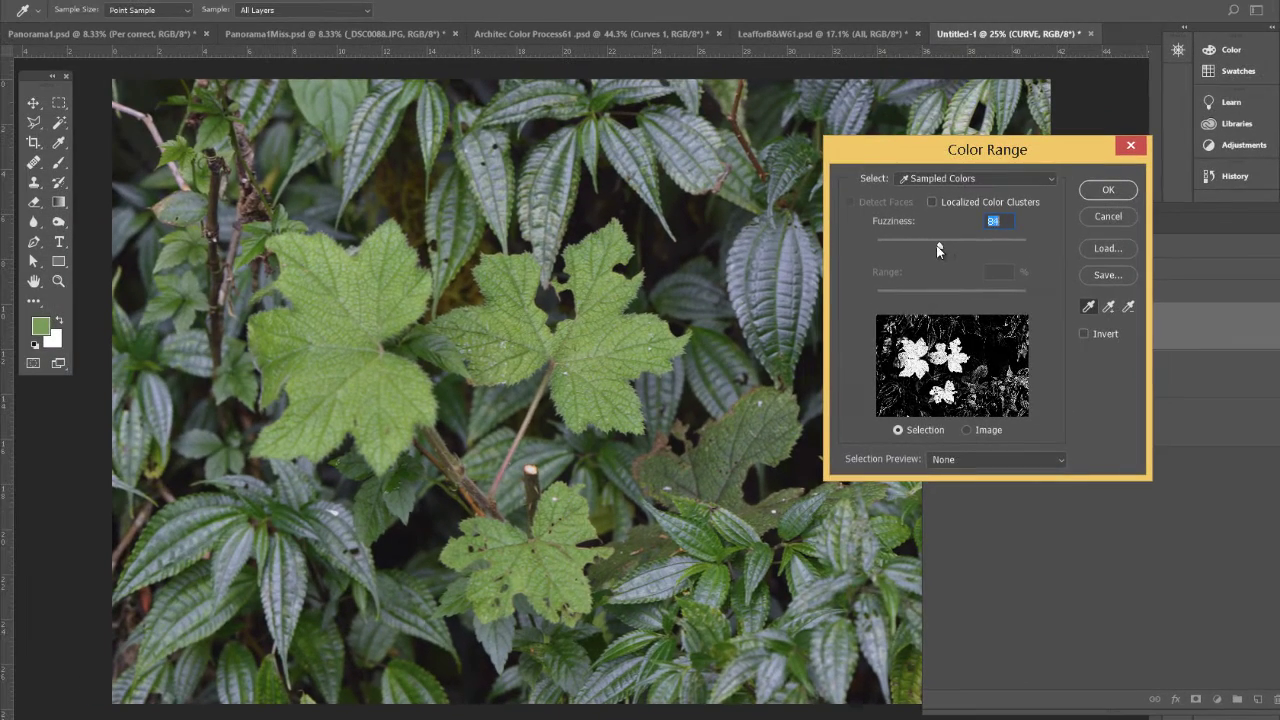
left_click_drag(939, 250, 943, 249)
left_click(559, 340)
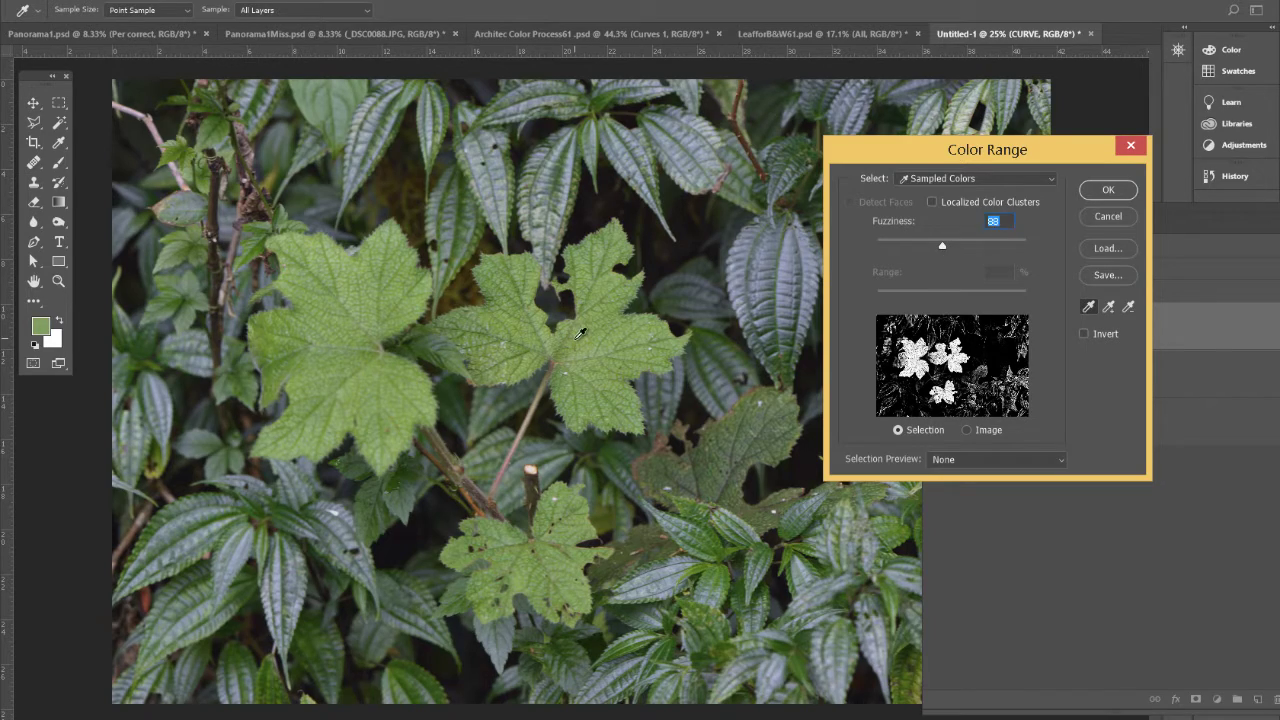
left_click(1108, 190)
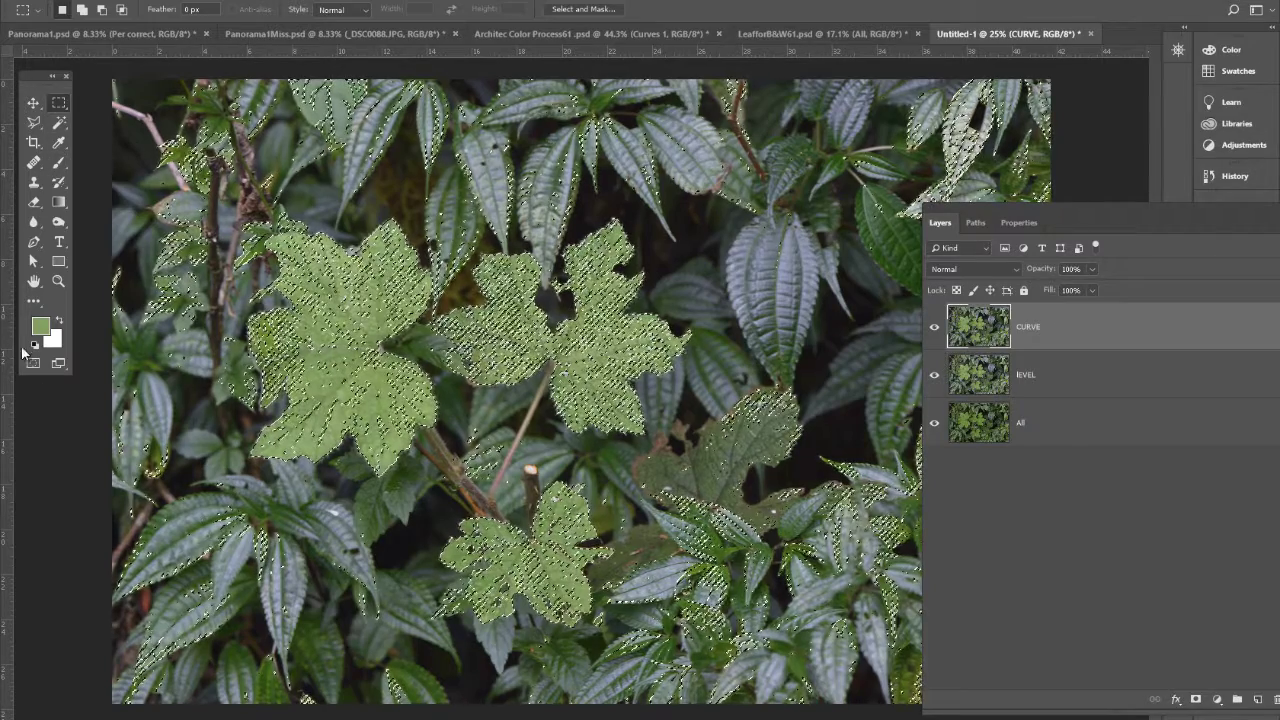
Paint over the three bright green leaves with the Quick Selection tool to add their full surfaces to the selection
left_click(60, 145)
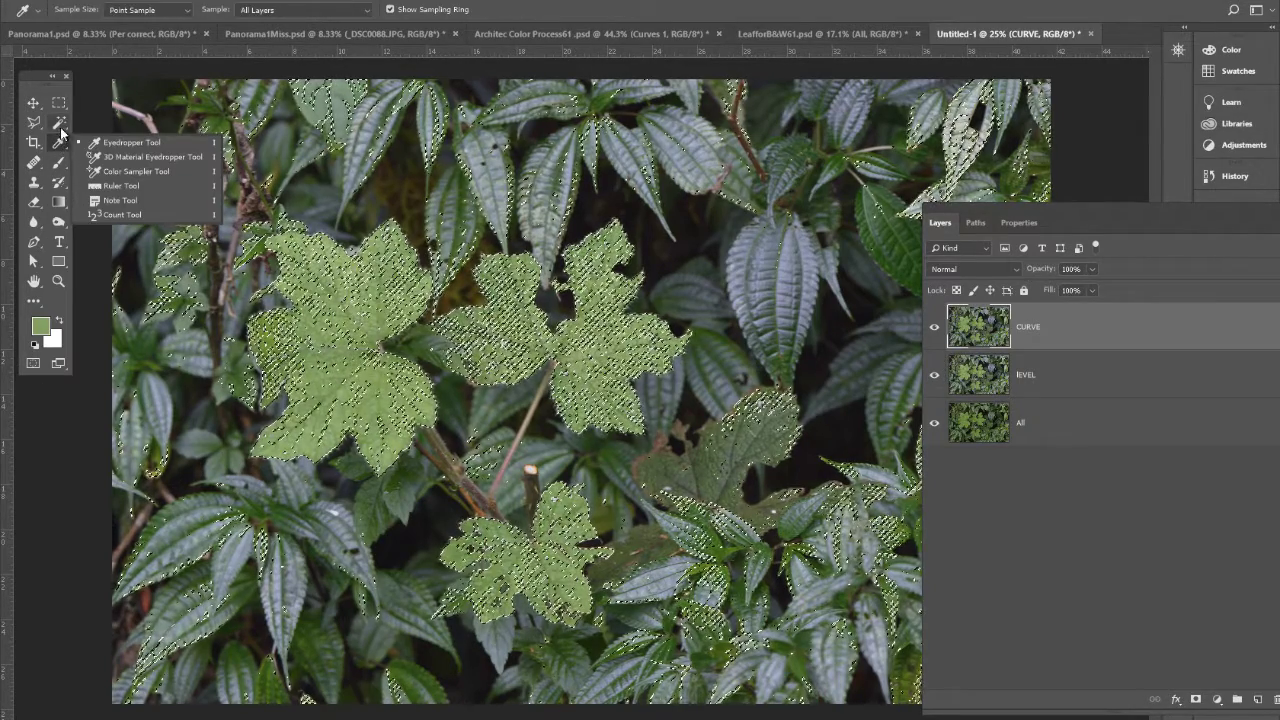
left_click(59, 122)
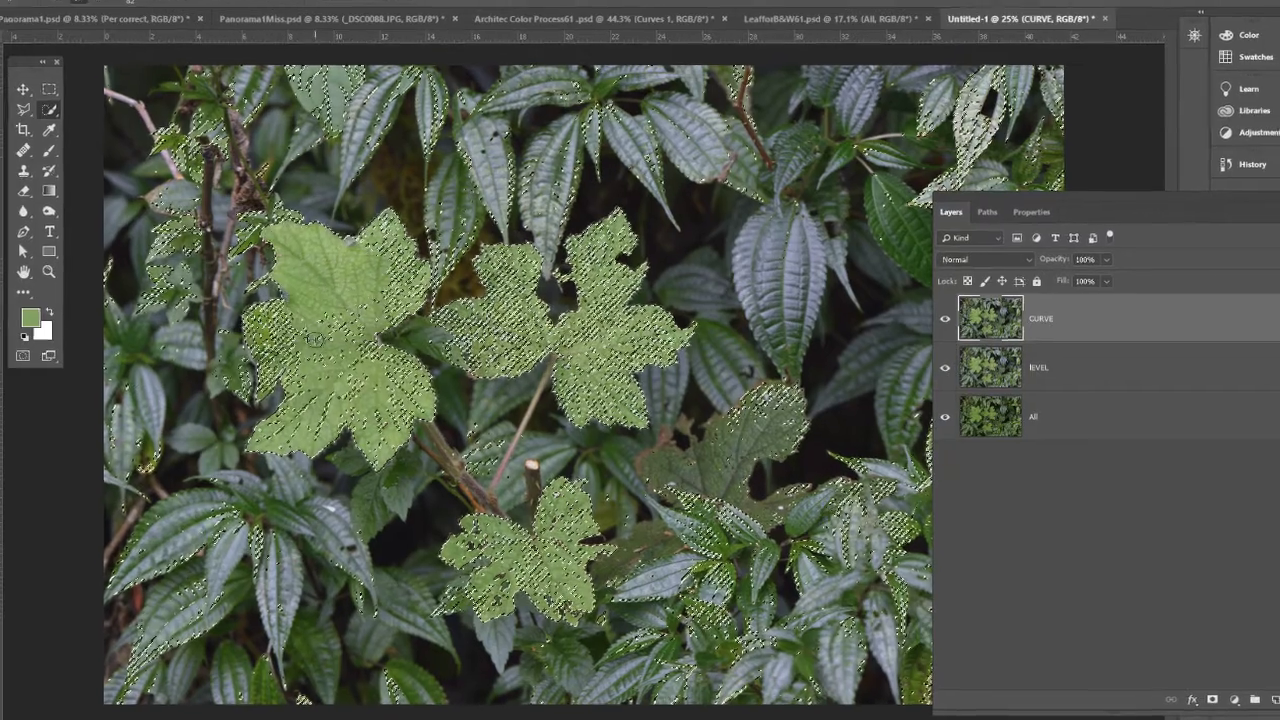
left_click(368, 409)
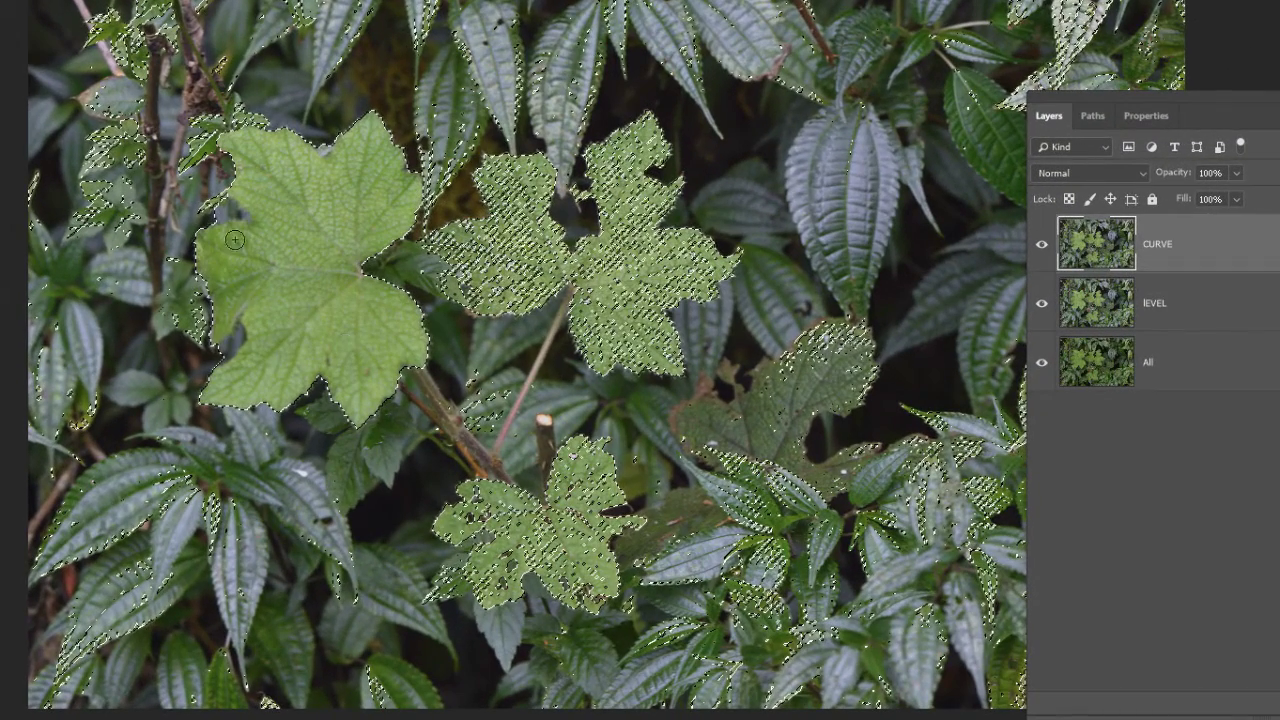
left_click(521, 238)
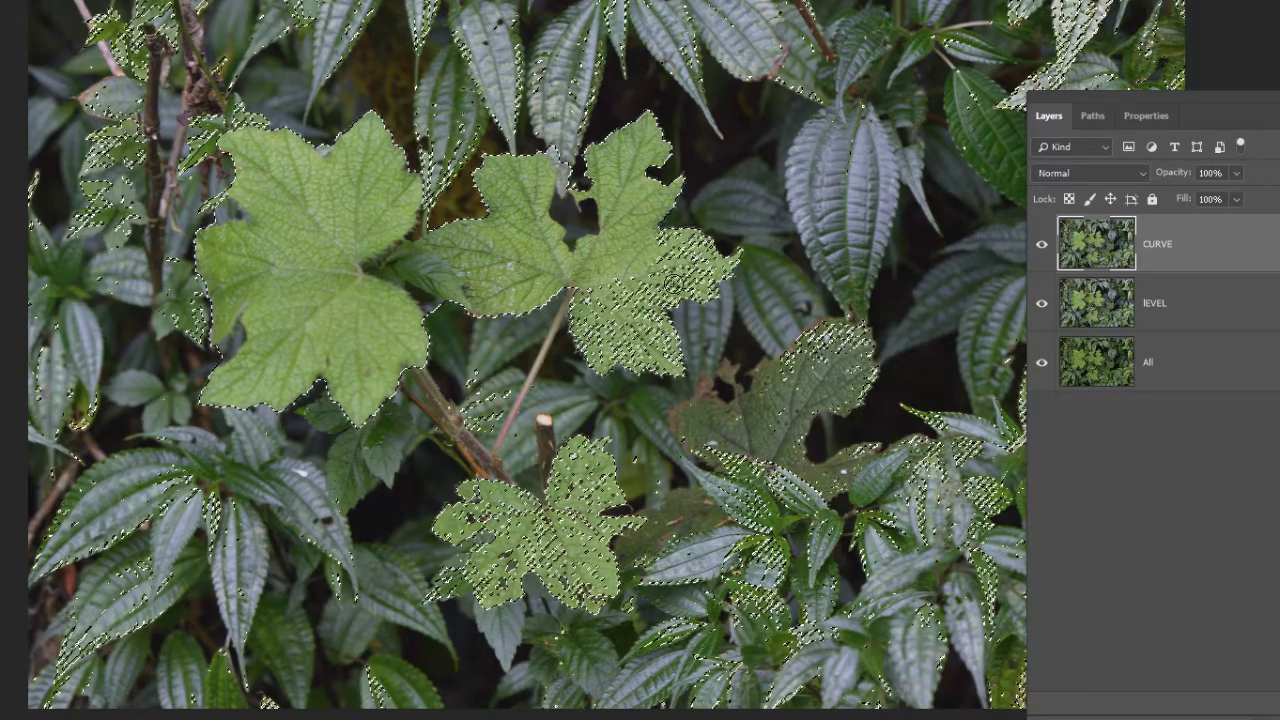
left_click(638, 328)
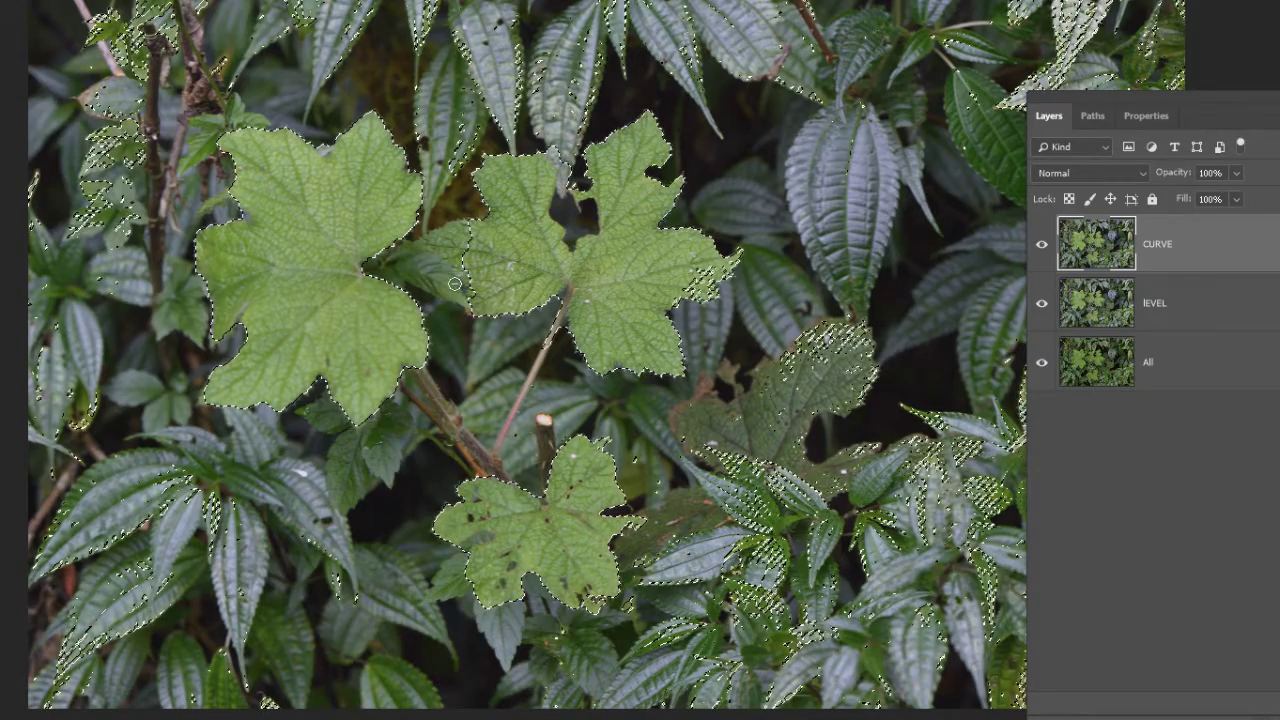
Add the missing left lobe of the middle leaf to the selection and subtract the background stem beside its edge
scroll(450, 286, "up", 2)
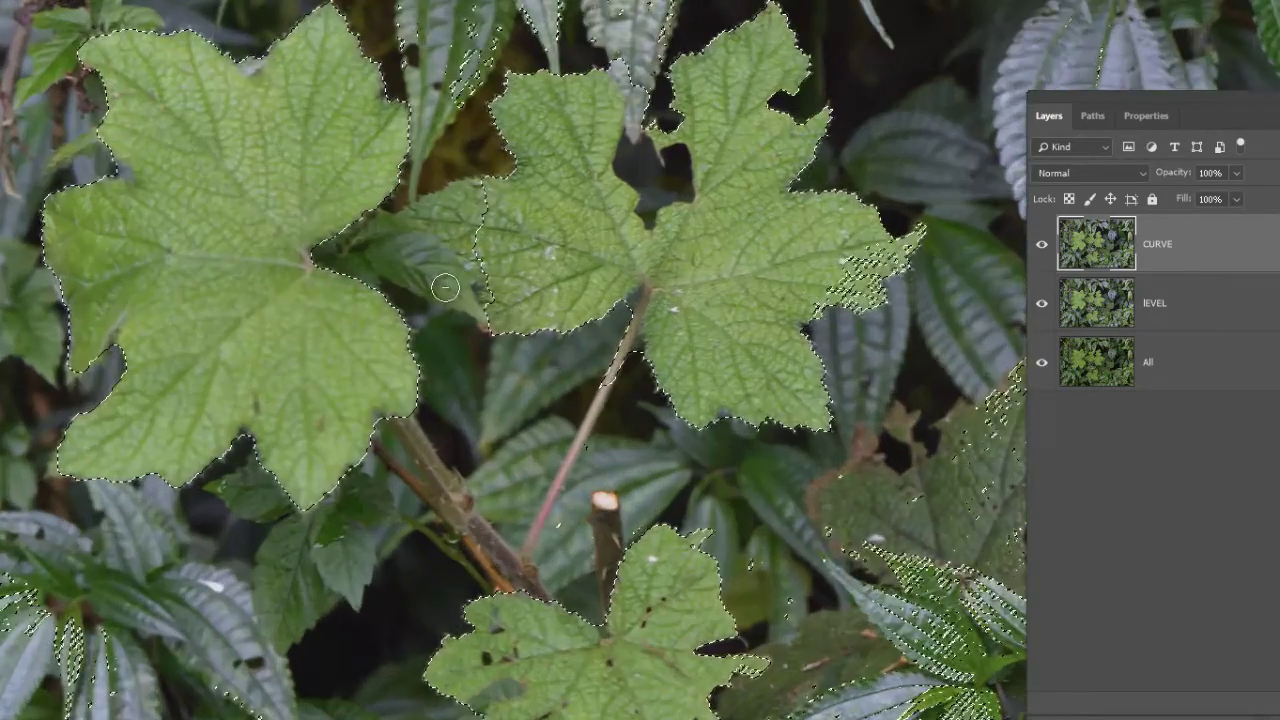
scroll(445, 287, "up", 3)
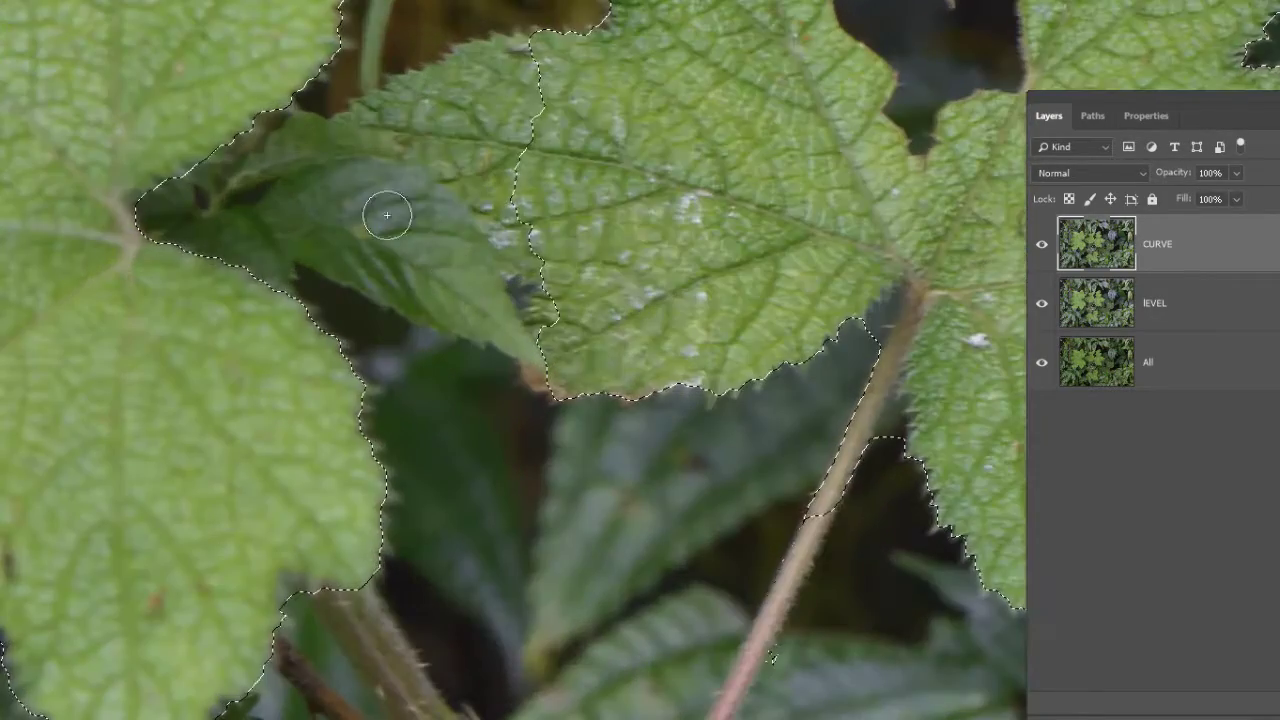
left_click_drag(496, 172, 398, 124)
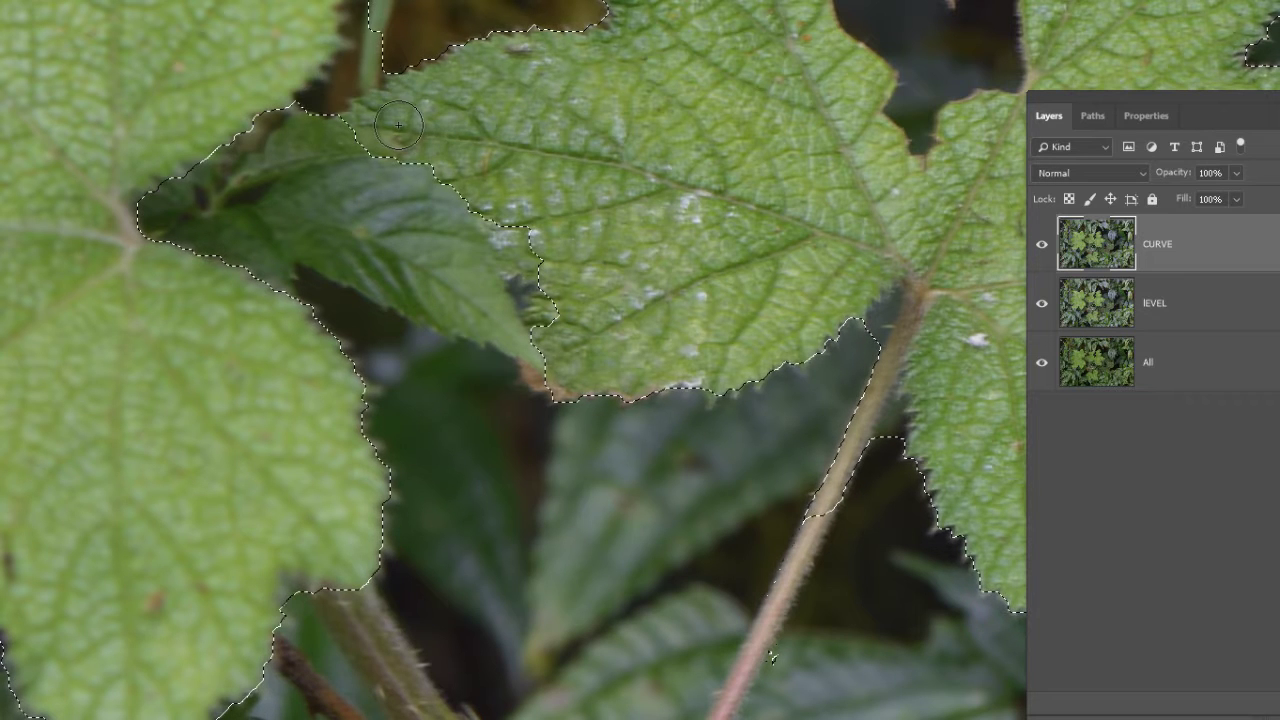
left_click_drag(496, 188, 549, 280)
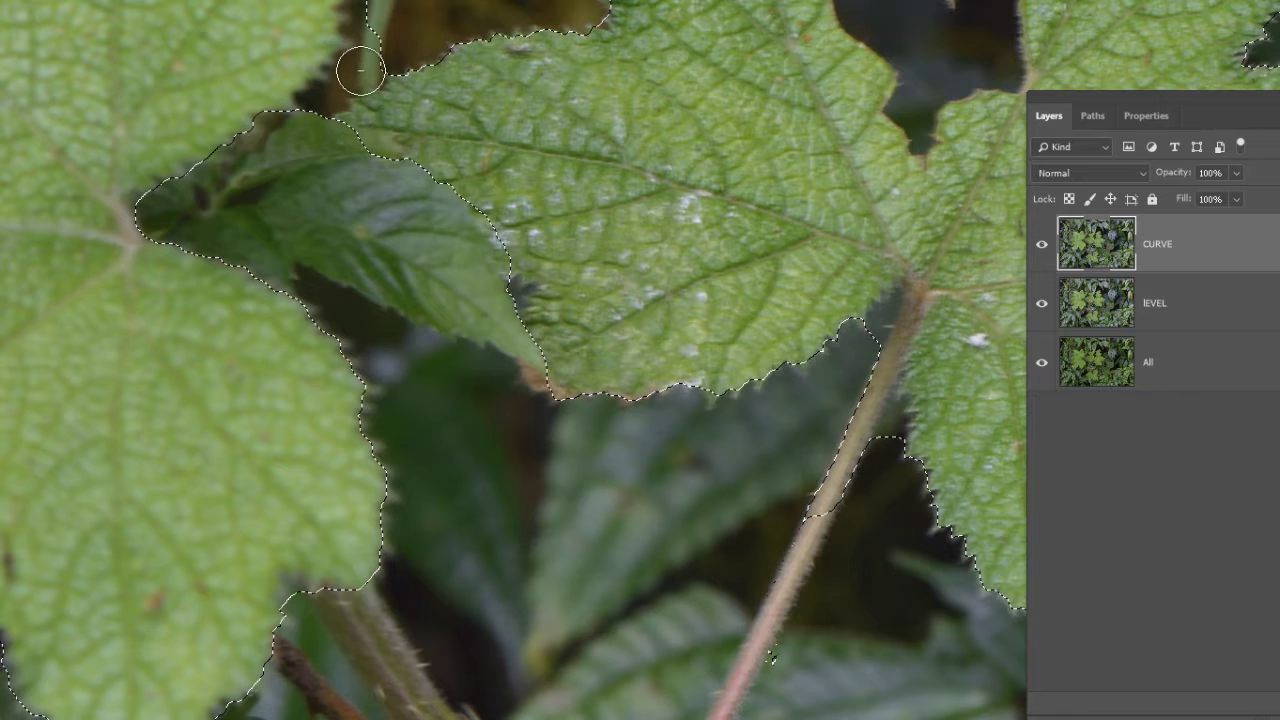
left_click_drag(357, 63, 368, 58)
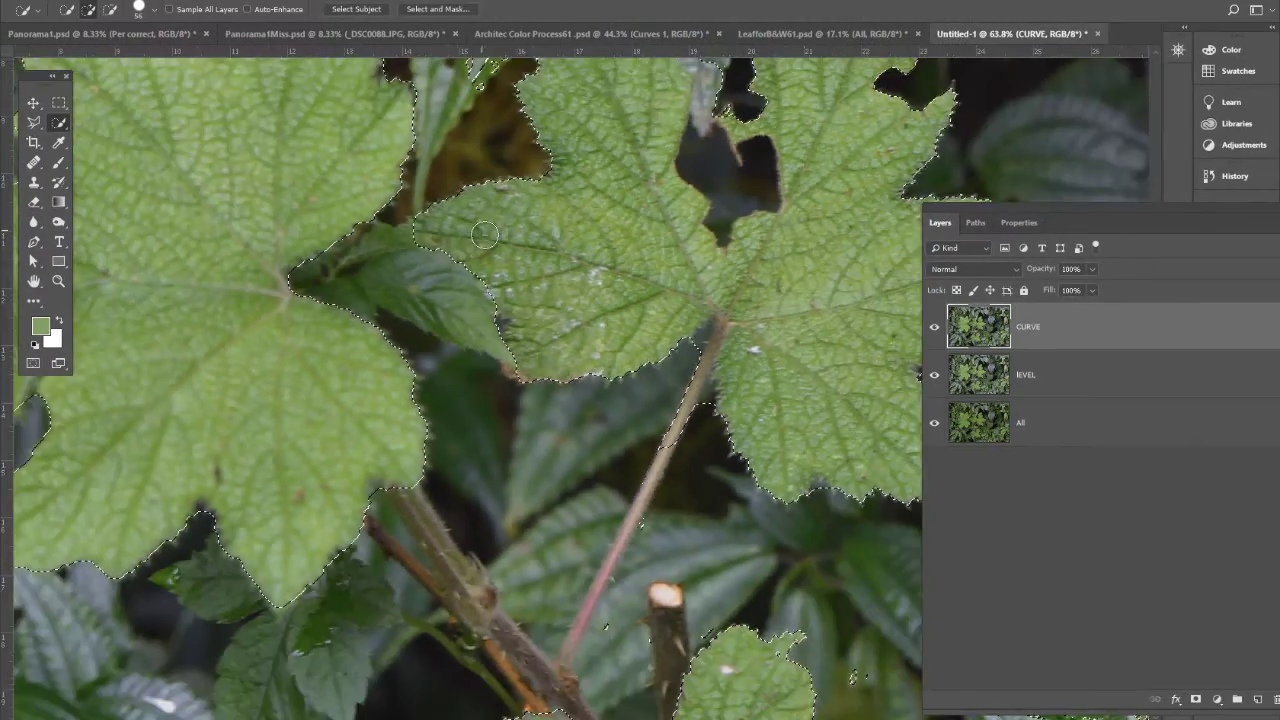
Set the Quick Selection brush size to 42 px and add the middle leaf's right tip to the selection
scroll(483, 131, "down", 2)
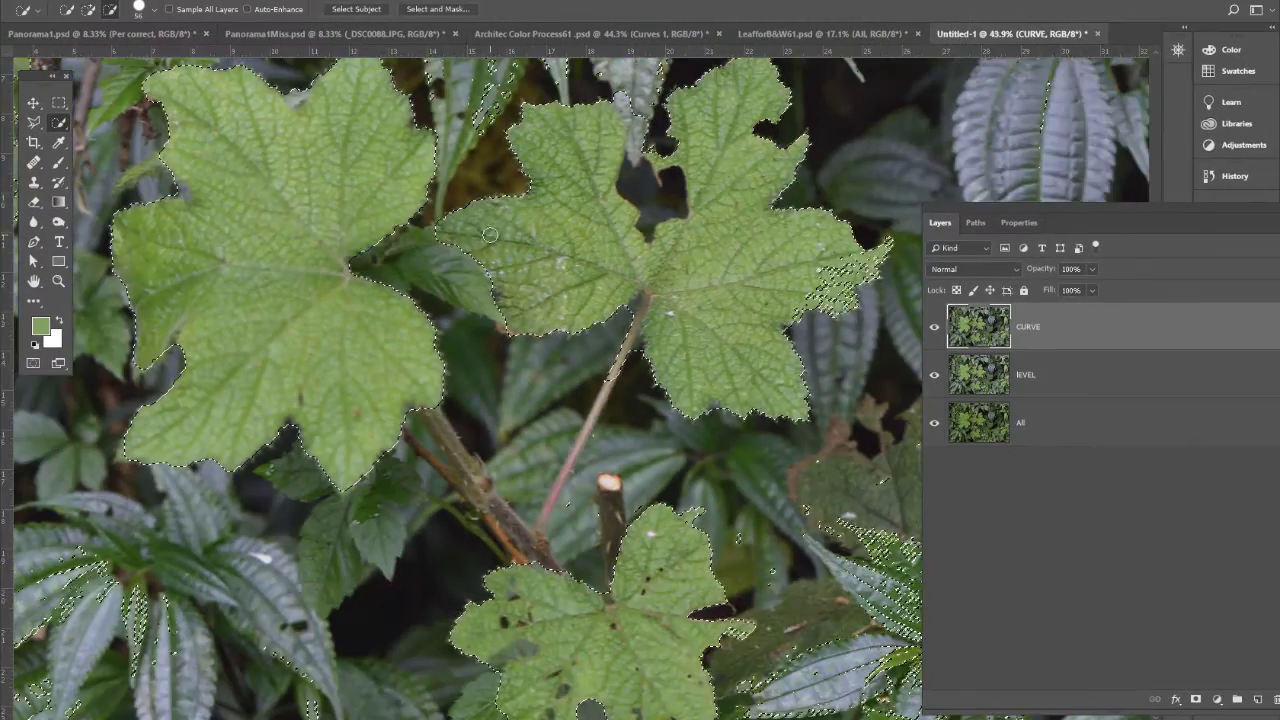
scroll(490, 234, "down", 1)
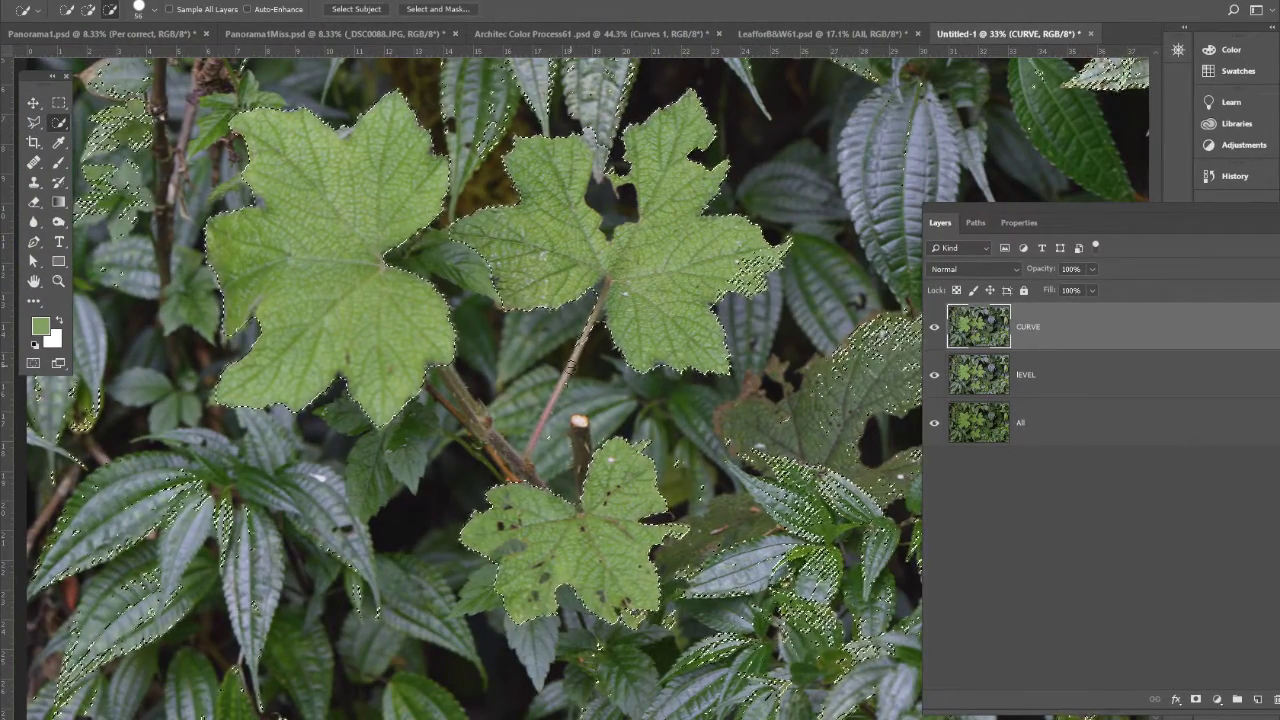
left_click(153, 9)
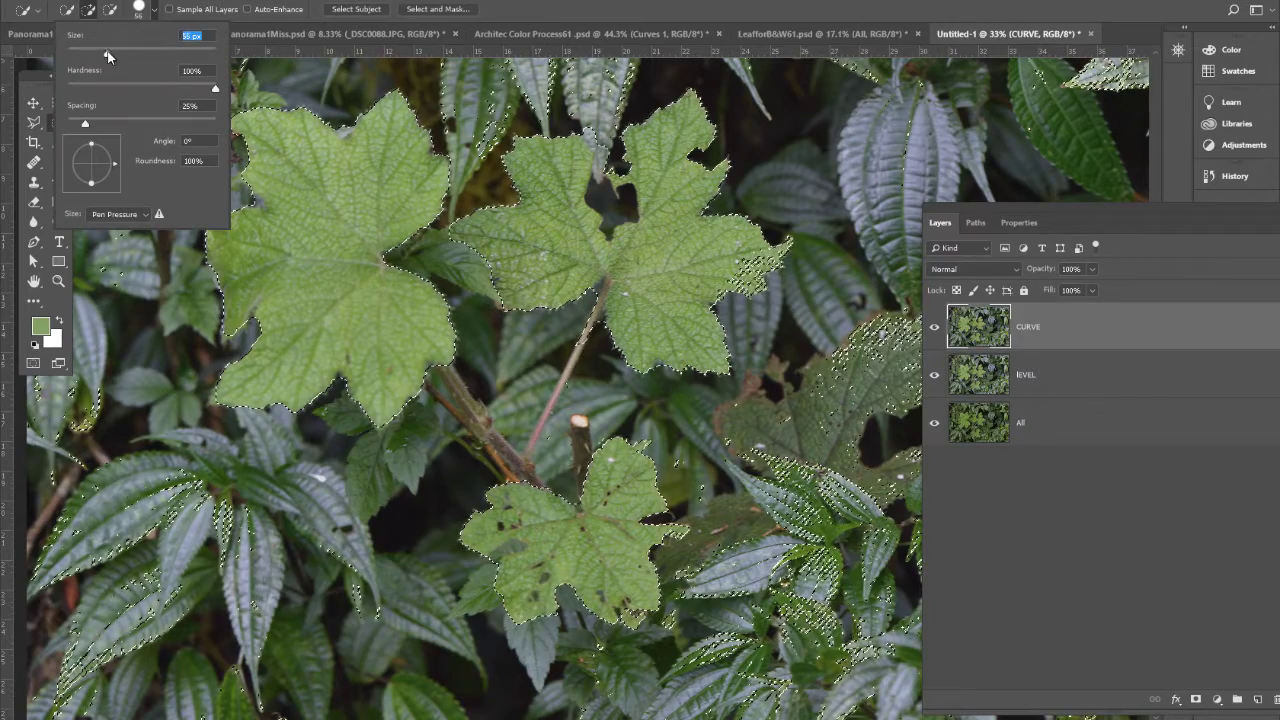
left_click_drag(106, 55, 97, 53)
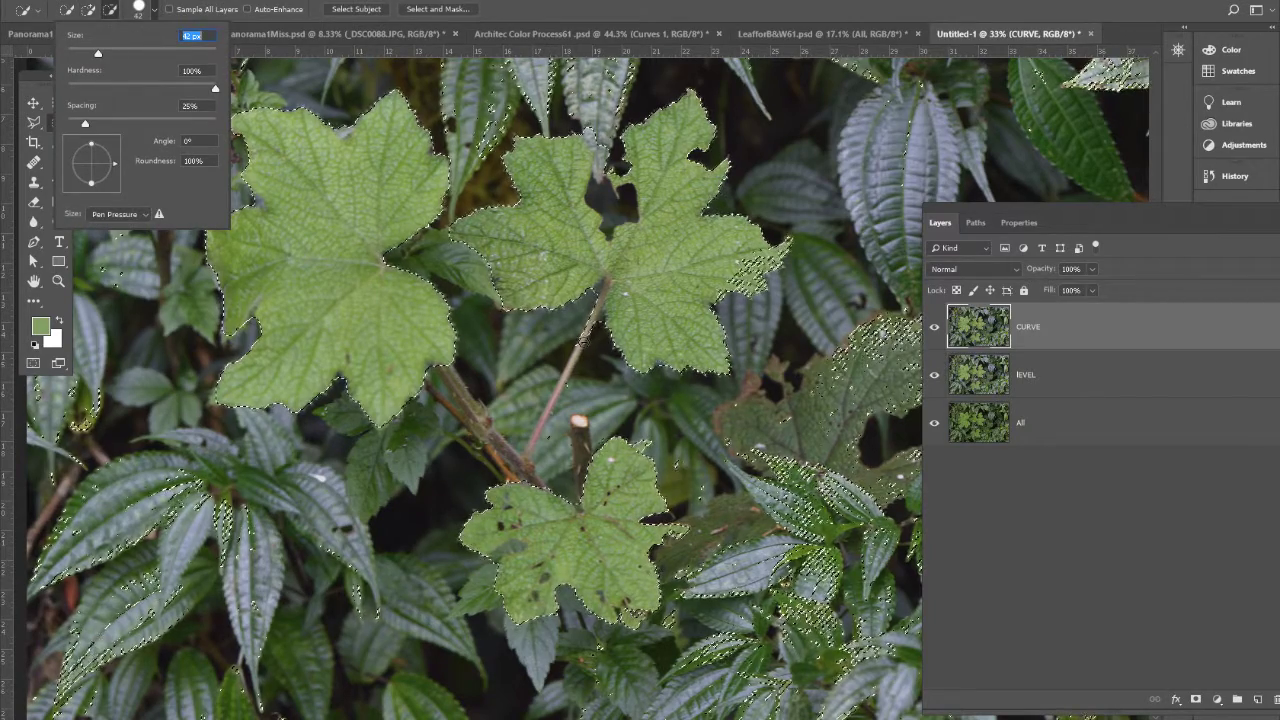
key("Return")
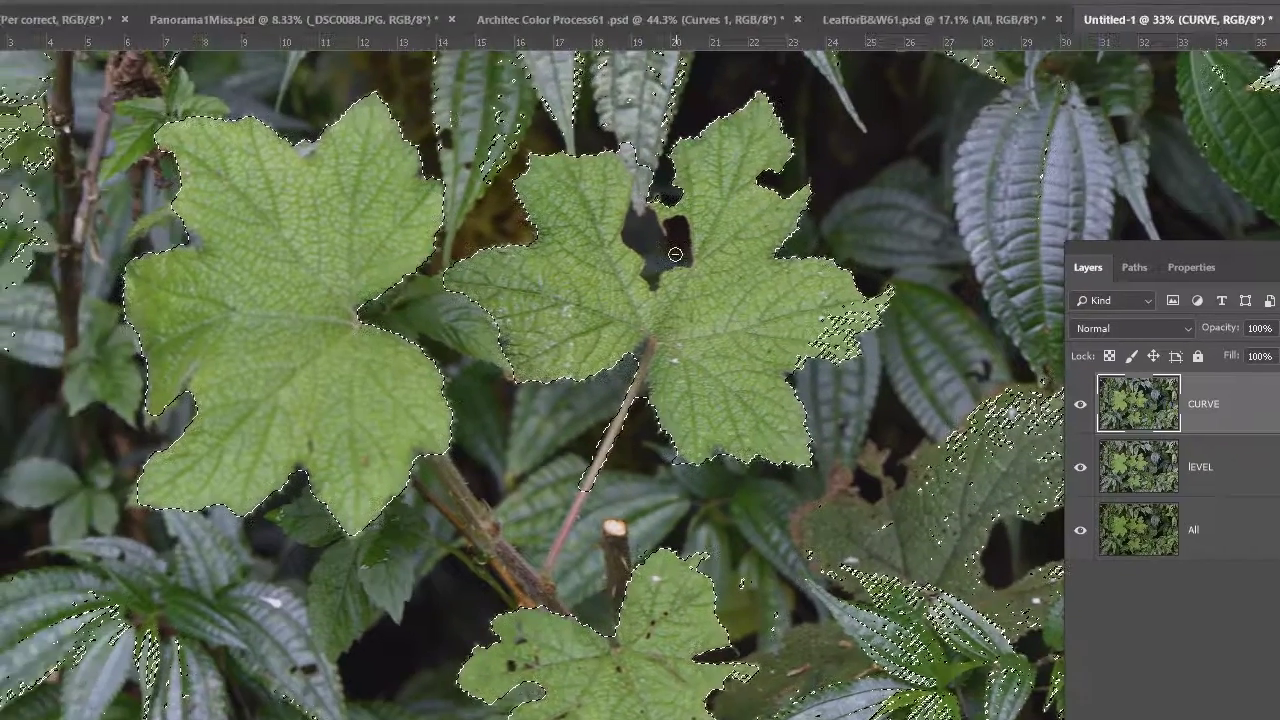
scroll(935, 285, "down", 2)
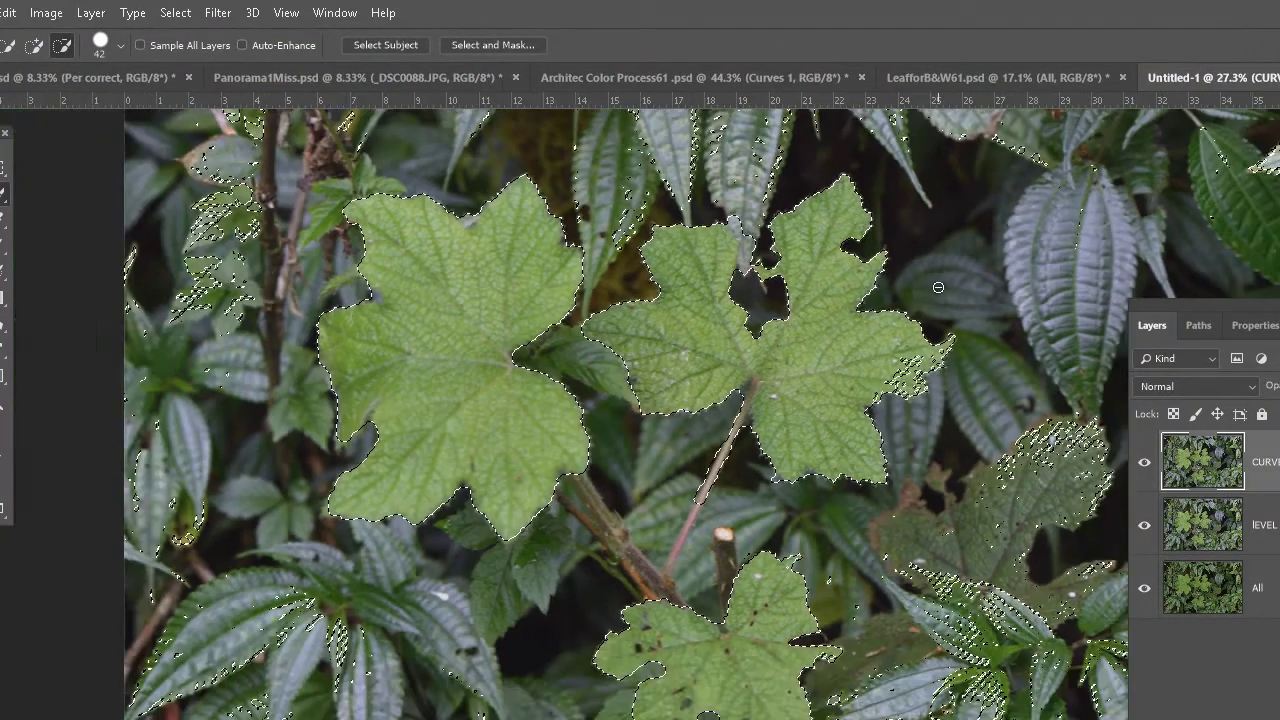
left_click_drag(907, 362, 897, 376)
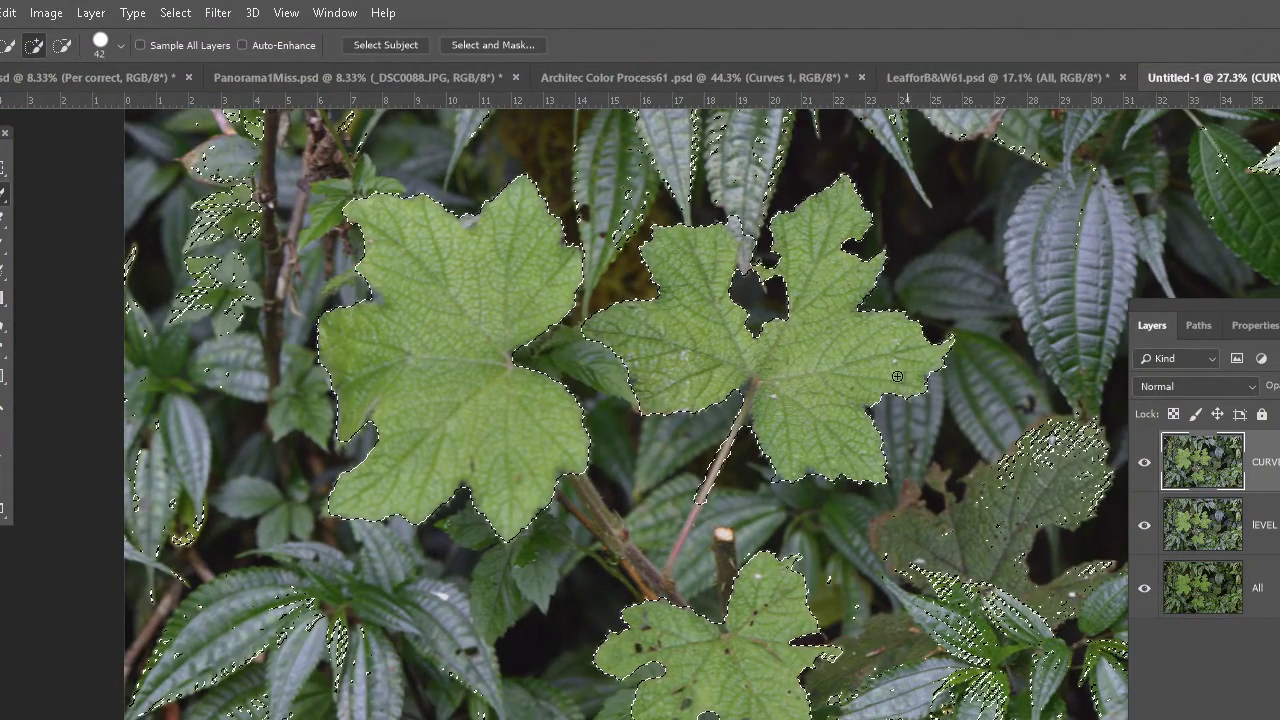
Switch the Quick Selection brush to subtract from the selection and set its size to 453 px
key("alt")
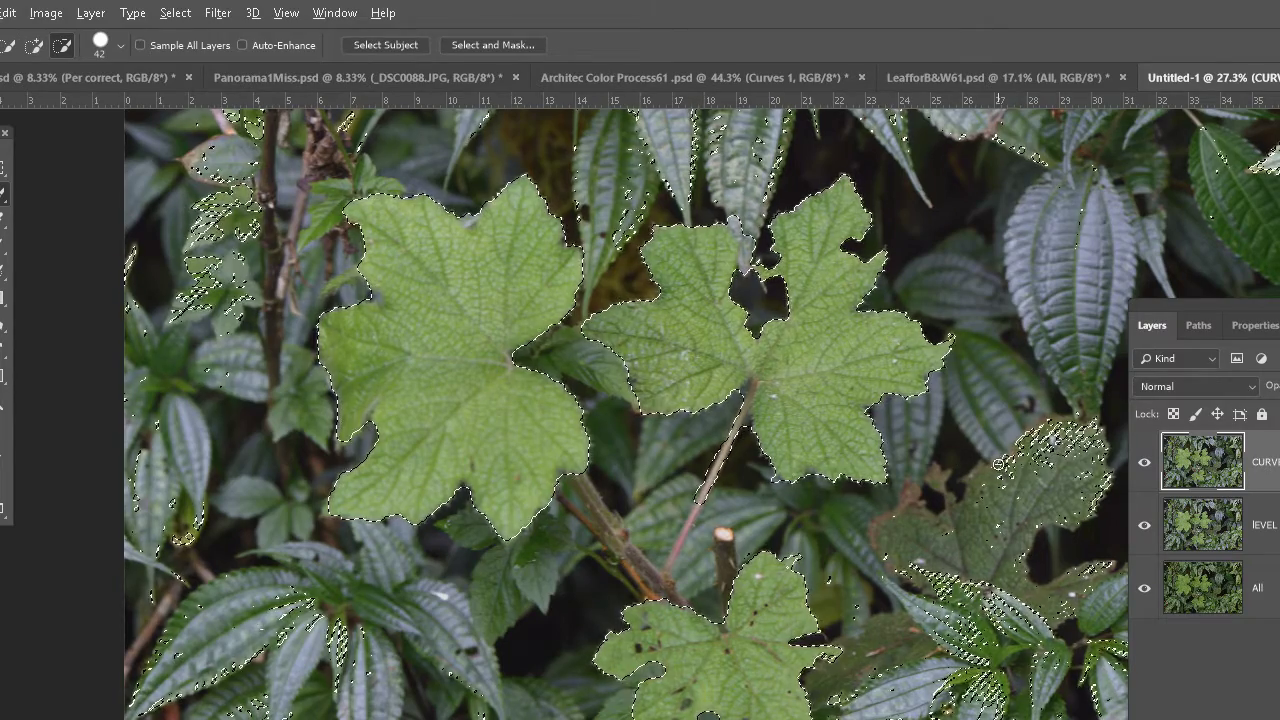
scroll(998, 464, "down", 1)
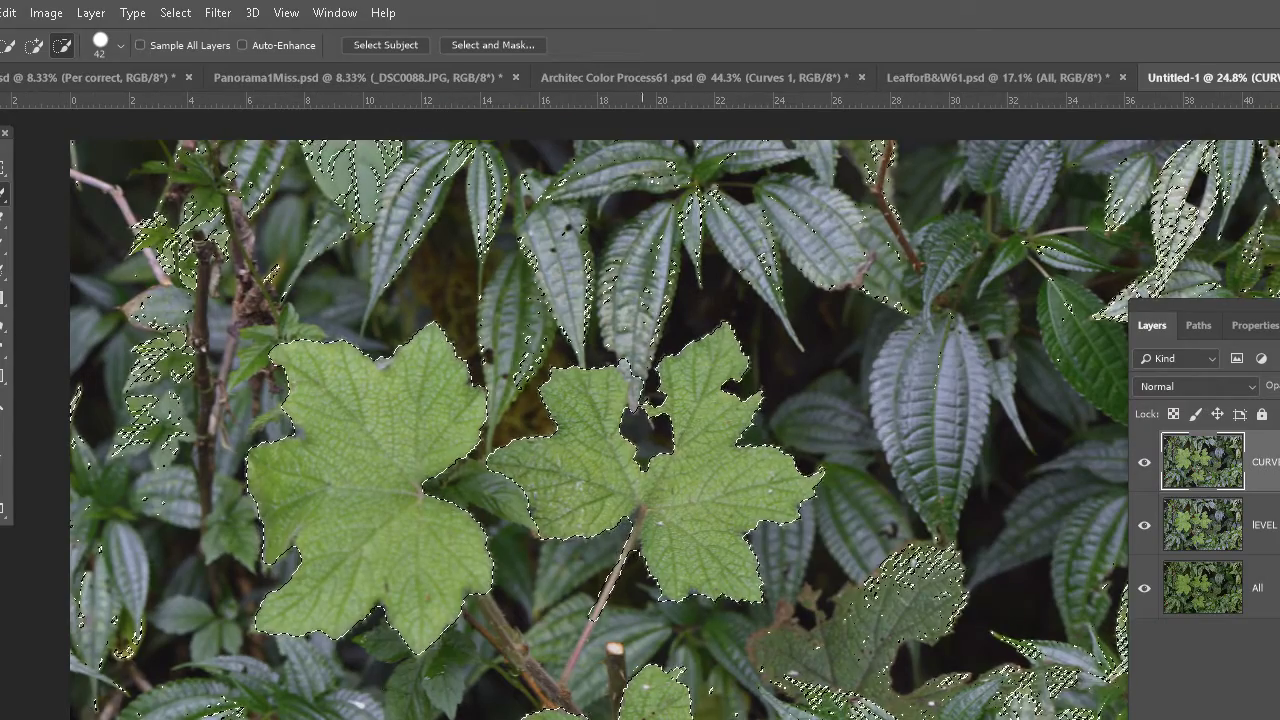
key("alt")
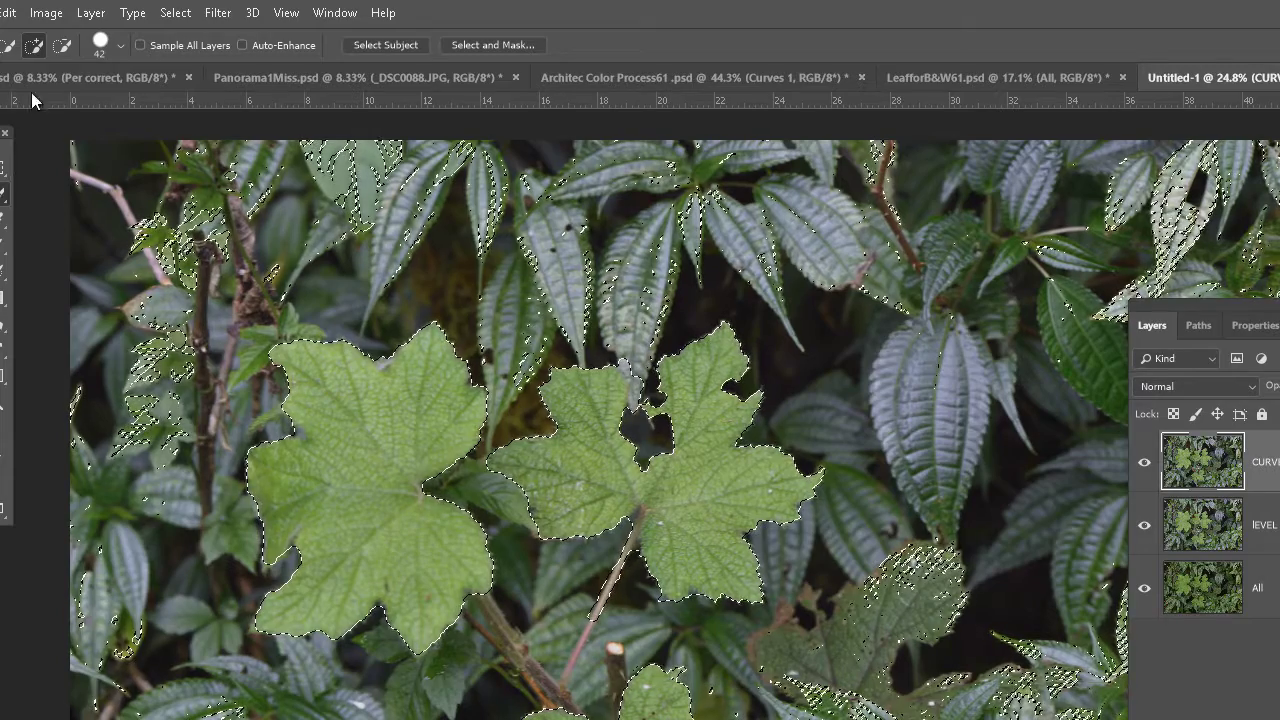
left_click(63, 45)
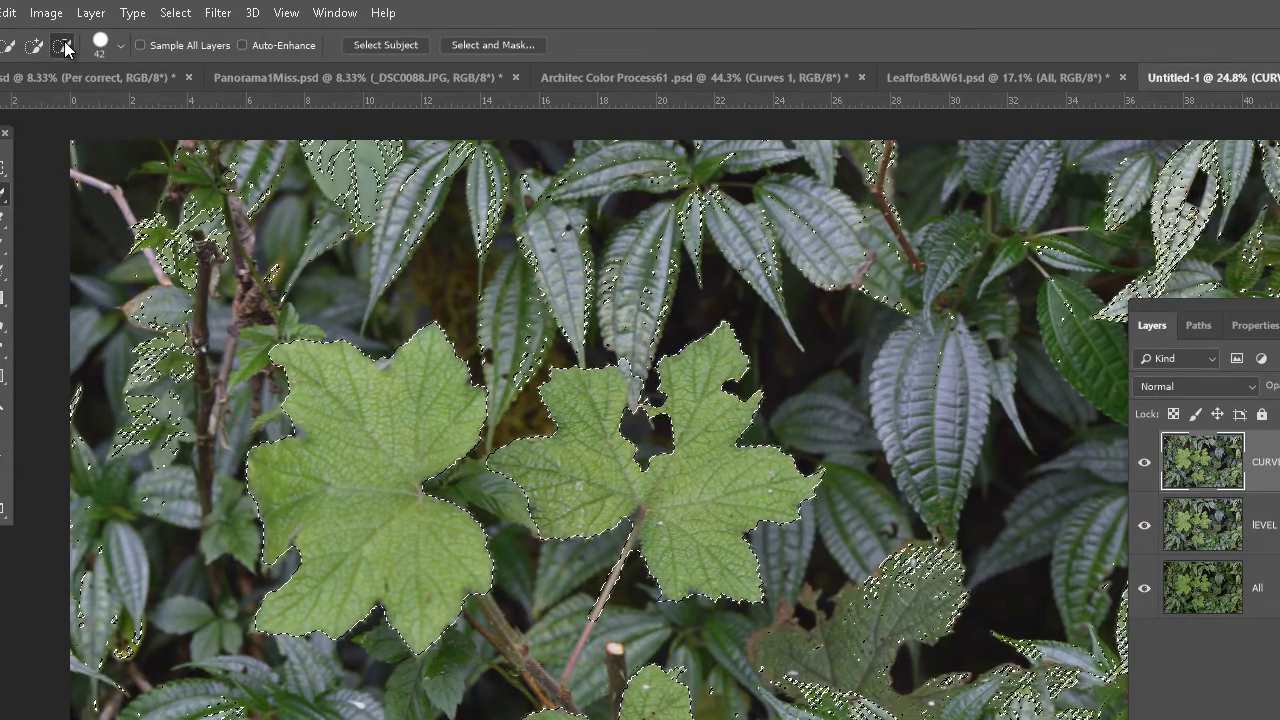
left_click(120, 45)
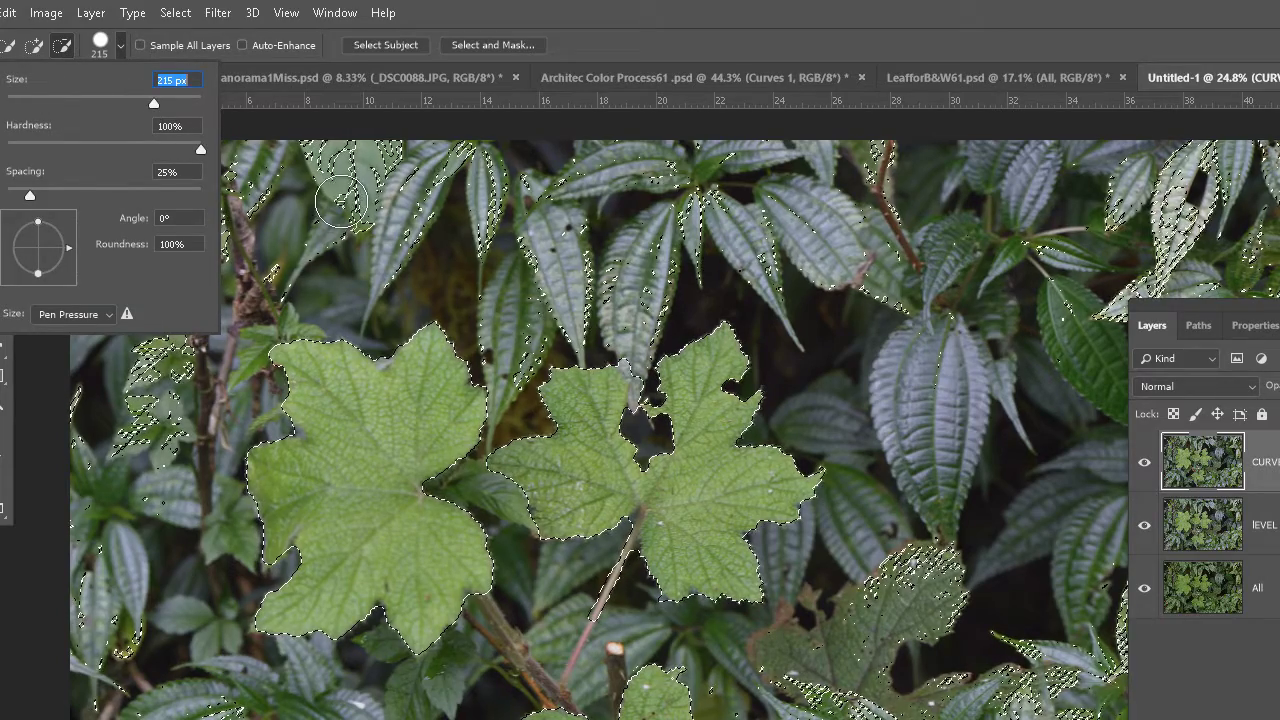
left_click_drag(154, 108, 227, 110)
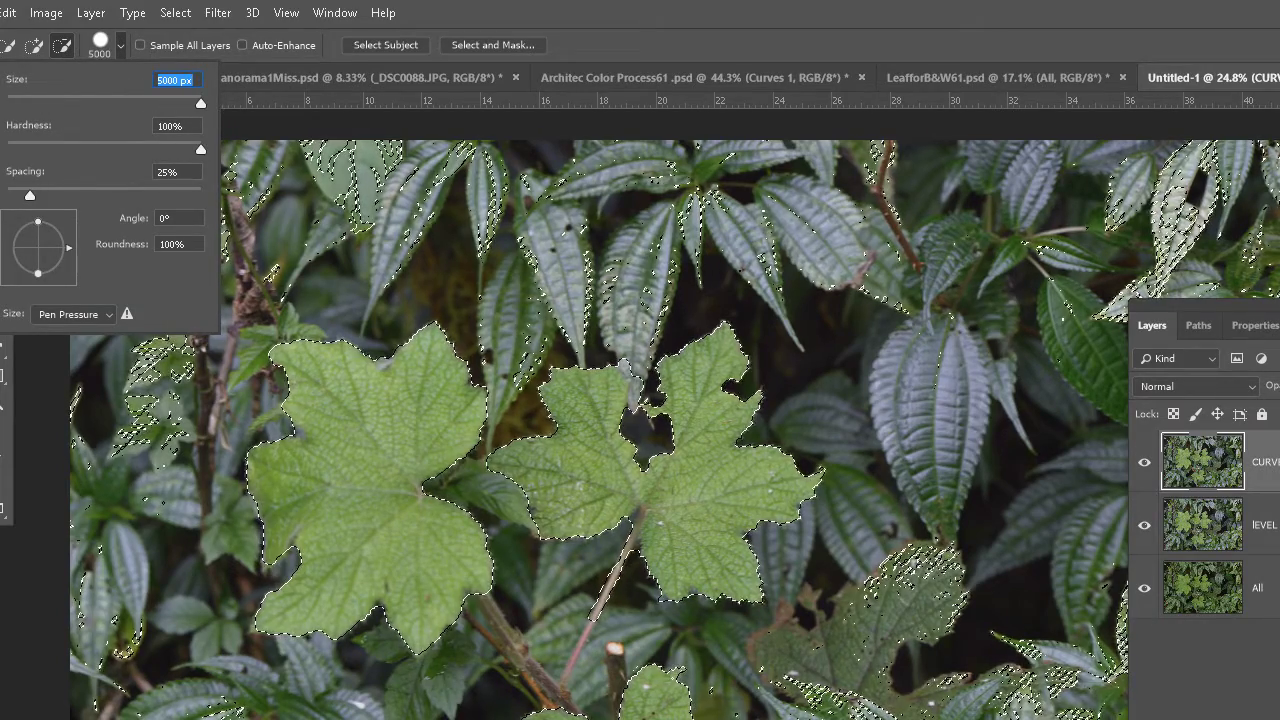
left_click(155, 103)
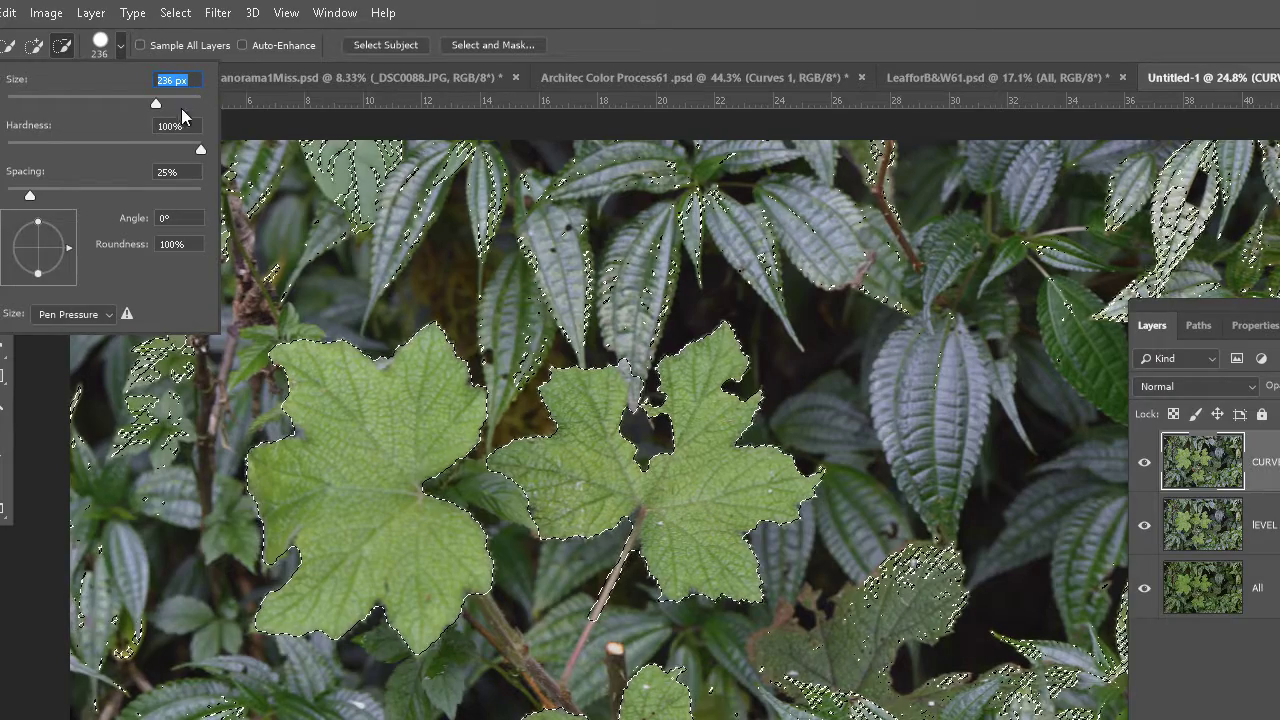
left_click_drag(157, 101, 177, 102)
key("Return")
Preview the selection in Quick Mask, return to normal view, and subtract the stray background foliage along the photo's left side
key("q")
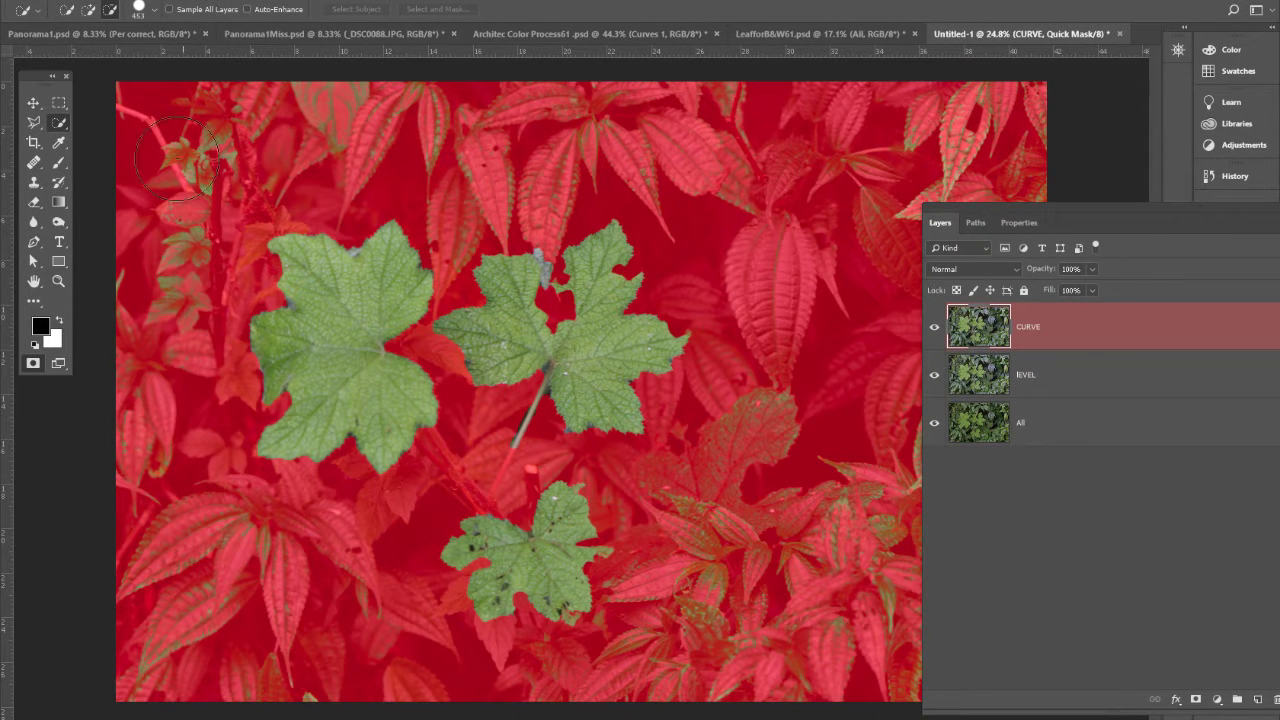
left_click(35, 366)
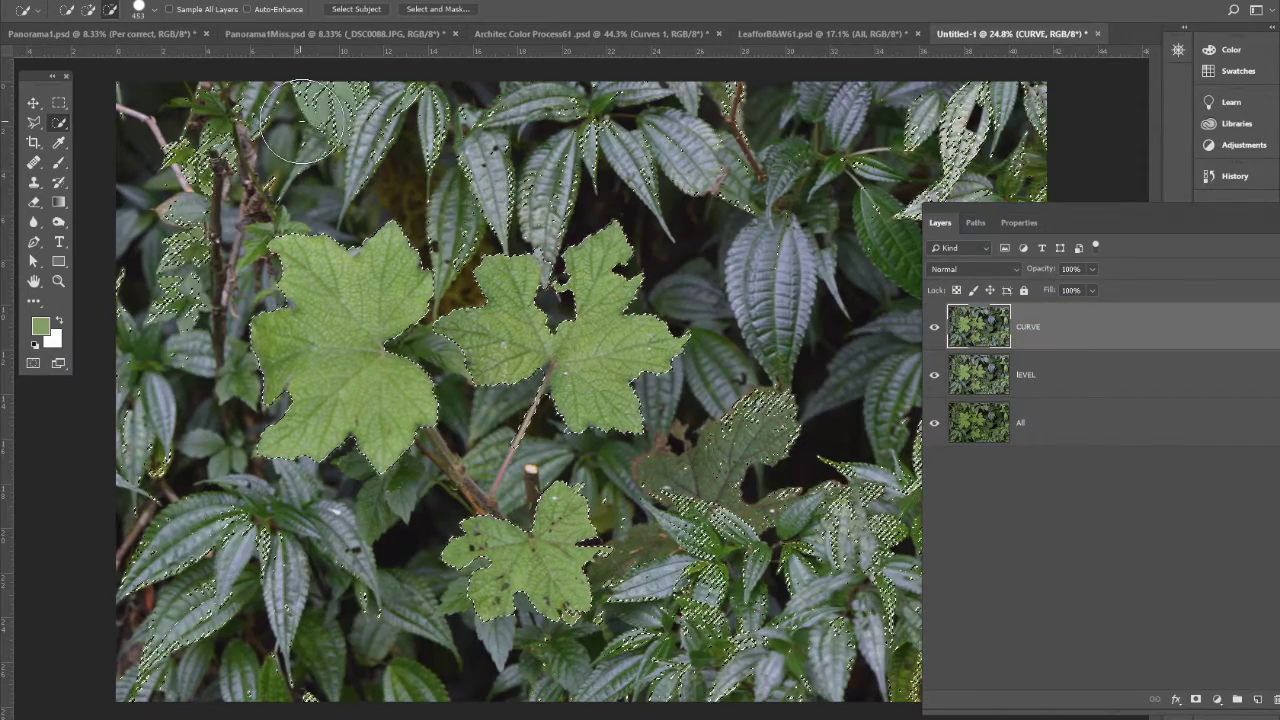
mouse_move(301, 120)
left_mouse_down()
mouse_move(512, 117)
mouse_move(608, 145)
mouse_move(320, 104)
mouse_move(202, 117)
mouse_move(165, 215)
mouse_move(146, 373)
mouse_move(211, 373)
mouse_move(133, 452)
mouse_move(245, 517)
mouse_move(306, 508)
mouse_move(390, 427)
mouse_move(445, 341)
mouse_move(630, 408)
mouse_move(475, 311)
mouse_move(230, 545)
mouse_move(153, 441)
mouse_move(117, 527)
mouse_move(192, 587)
mouse_move(235, 580)
mouse_move(259, 603)
mouse_move(232, 571)
mouse_move(250, 542)
mouse_move(362, 627)
left_mouse_up()
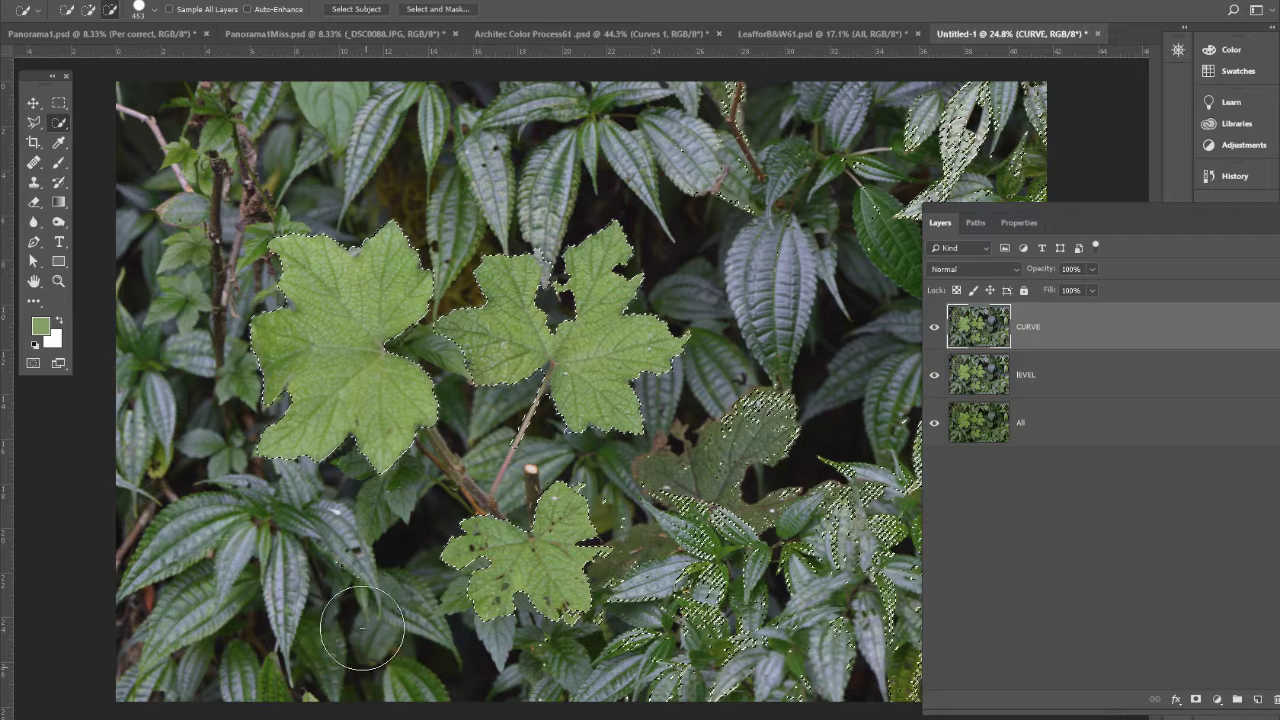
Try to subtract the brownish leaf and the lower-right foliage with the large brush, and undo the strokes
left_click_drag(752, 500, 775, 420)
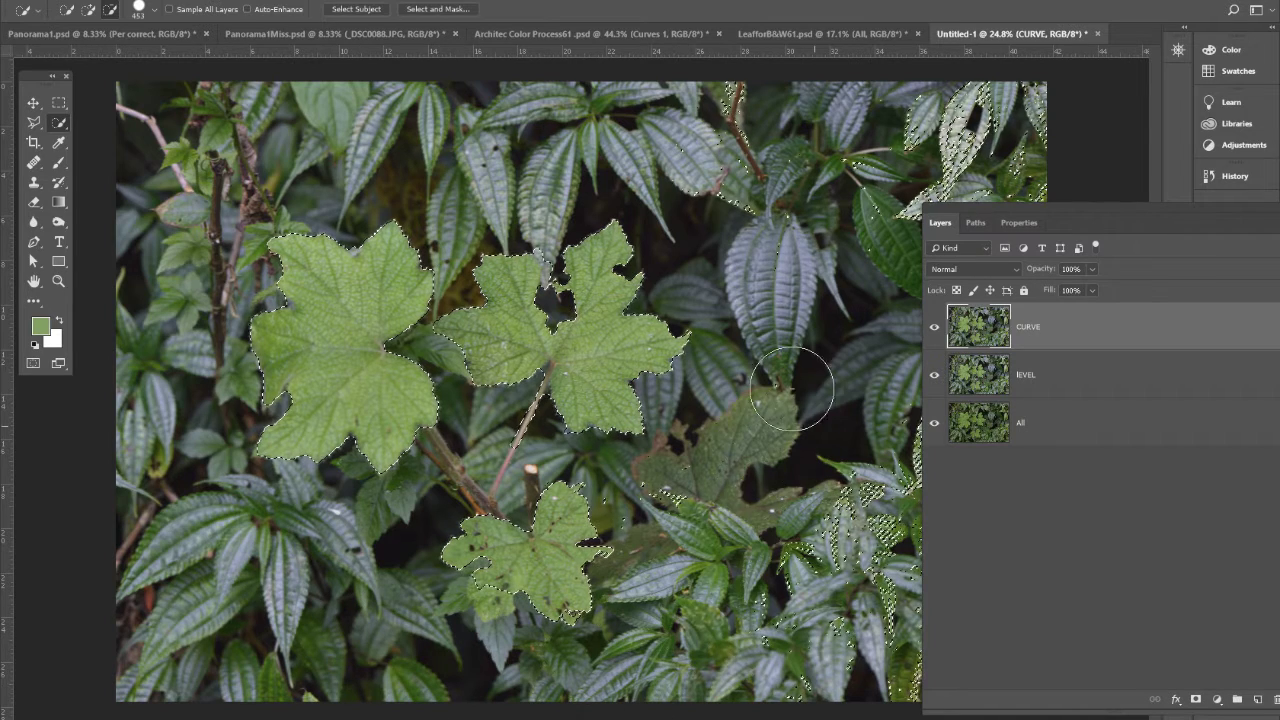
mouse_move(843, 605)
left_mouse_down()
mouse_move(875, 548)
mouse_move(900, 668)
left_mouse_up()
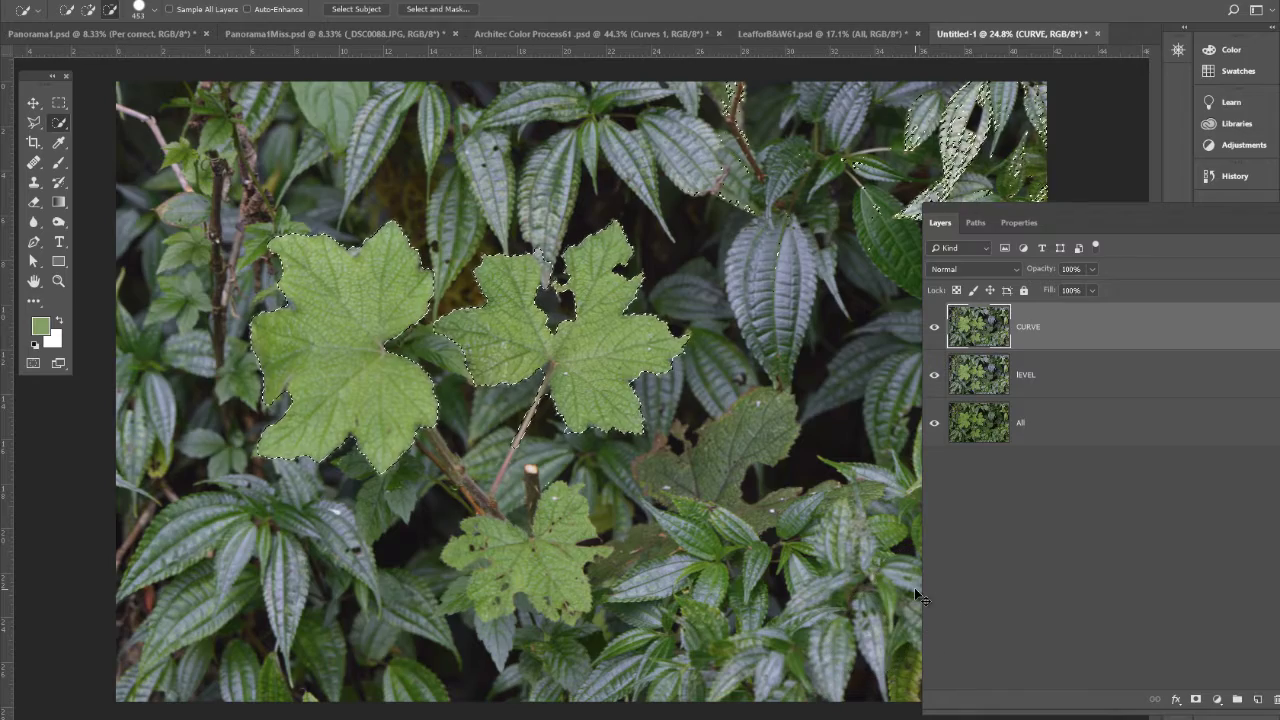
key("ctrl+z")
key("ctrl+z")
key("ctrl+z")
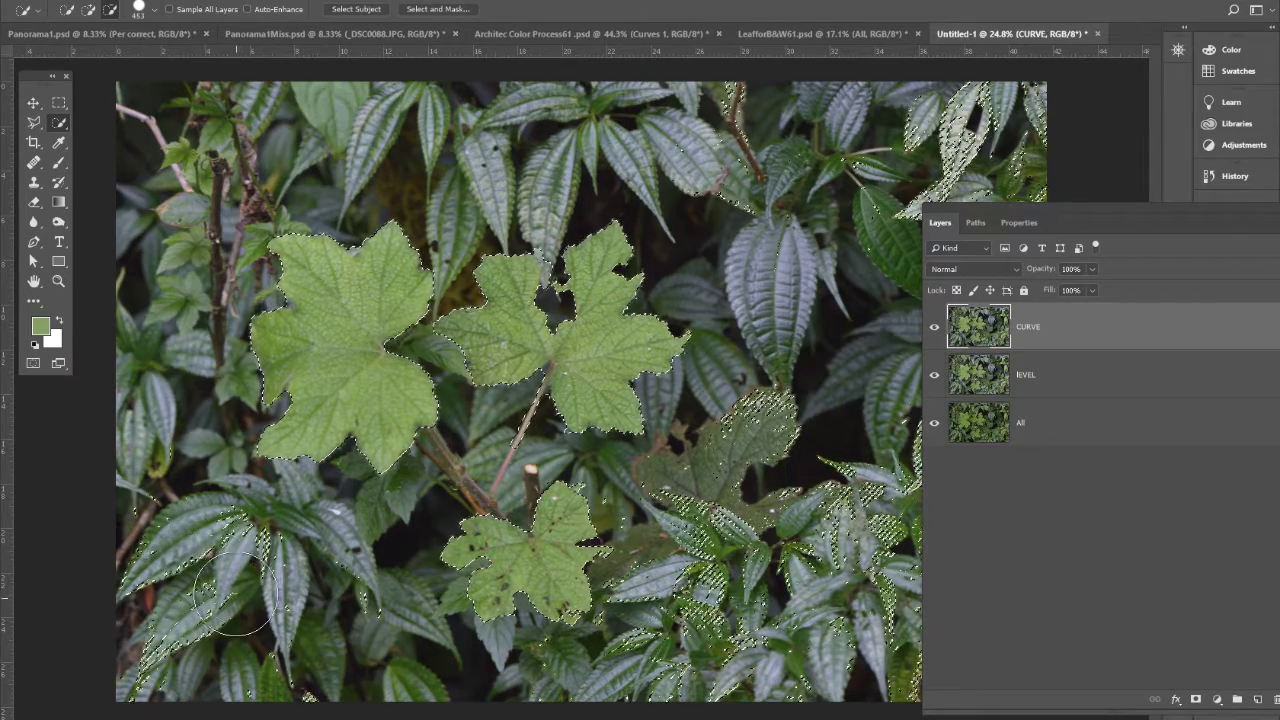
Subtract the lower-left foliage from the selection, and with a 112 px brush also the brownish leaf and the lower-right foliage
left_click(100, 623, "alt")
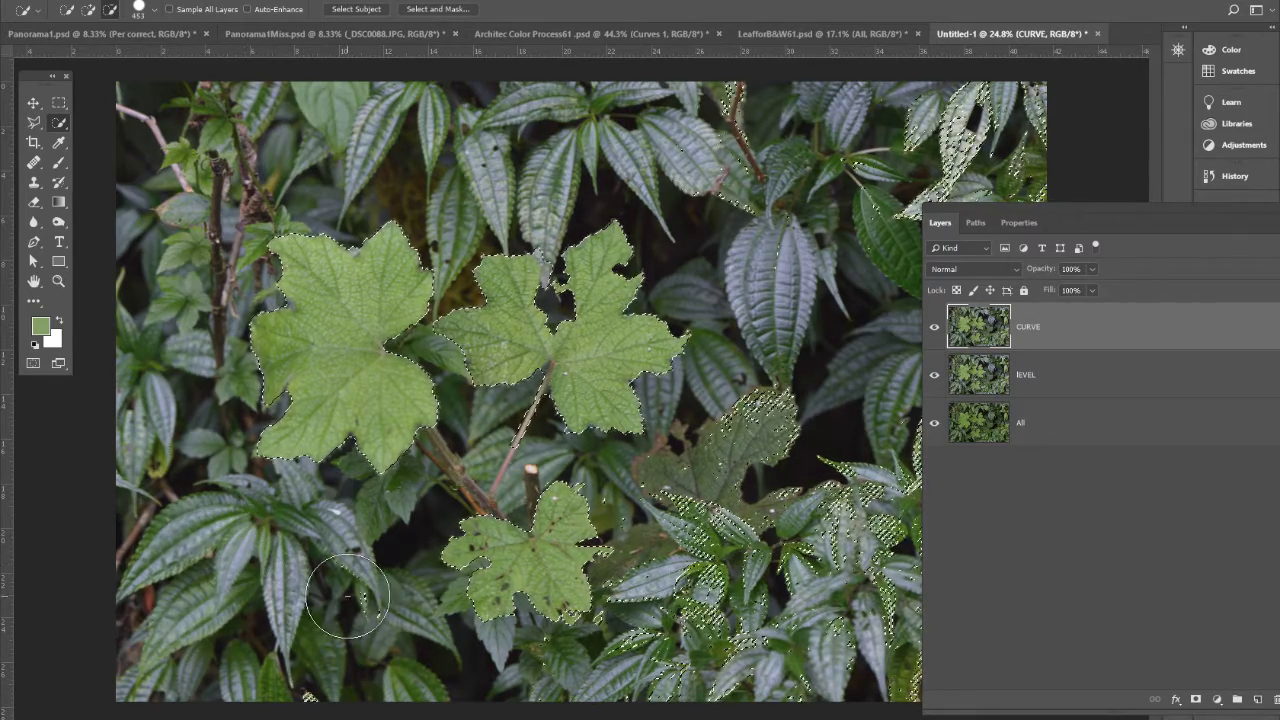
left_click(139, 9)
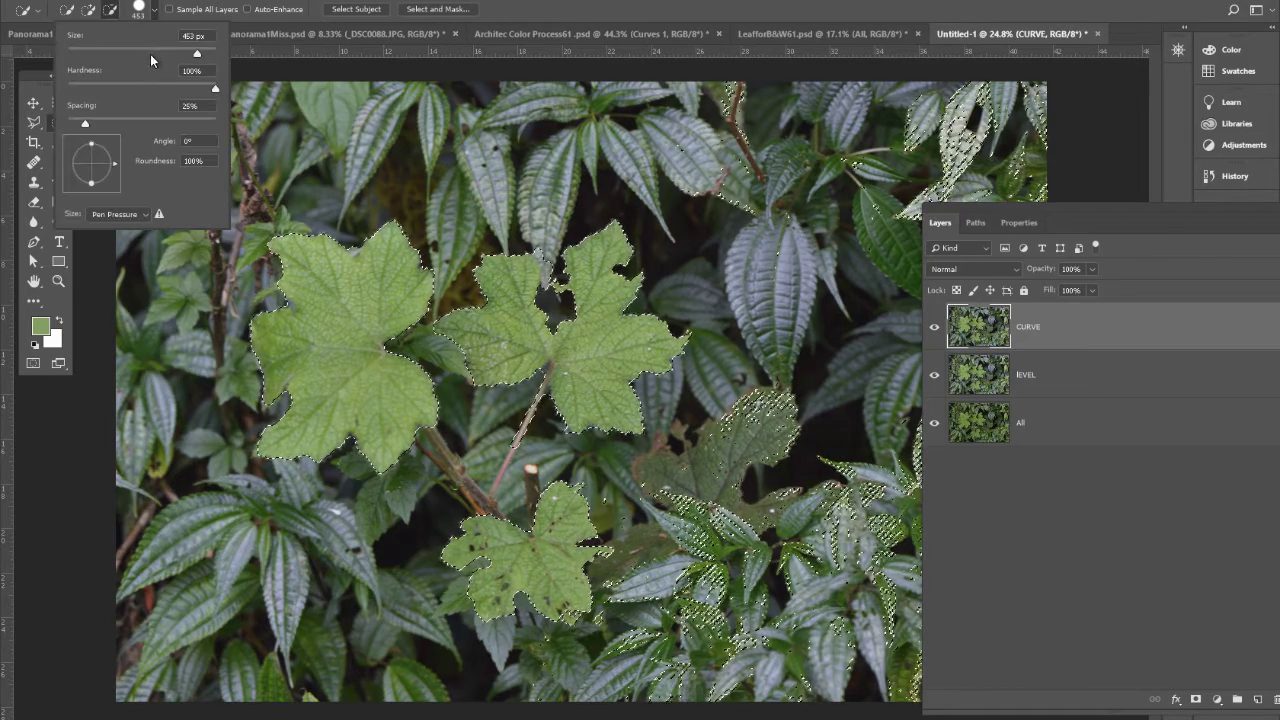
left_click(150, 53)
key("Return")
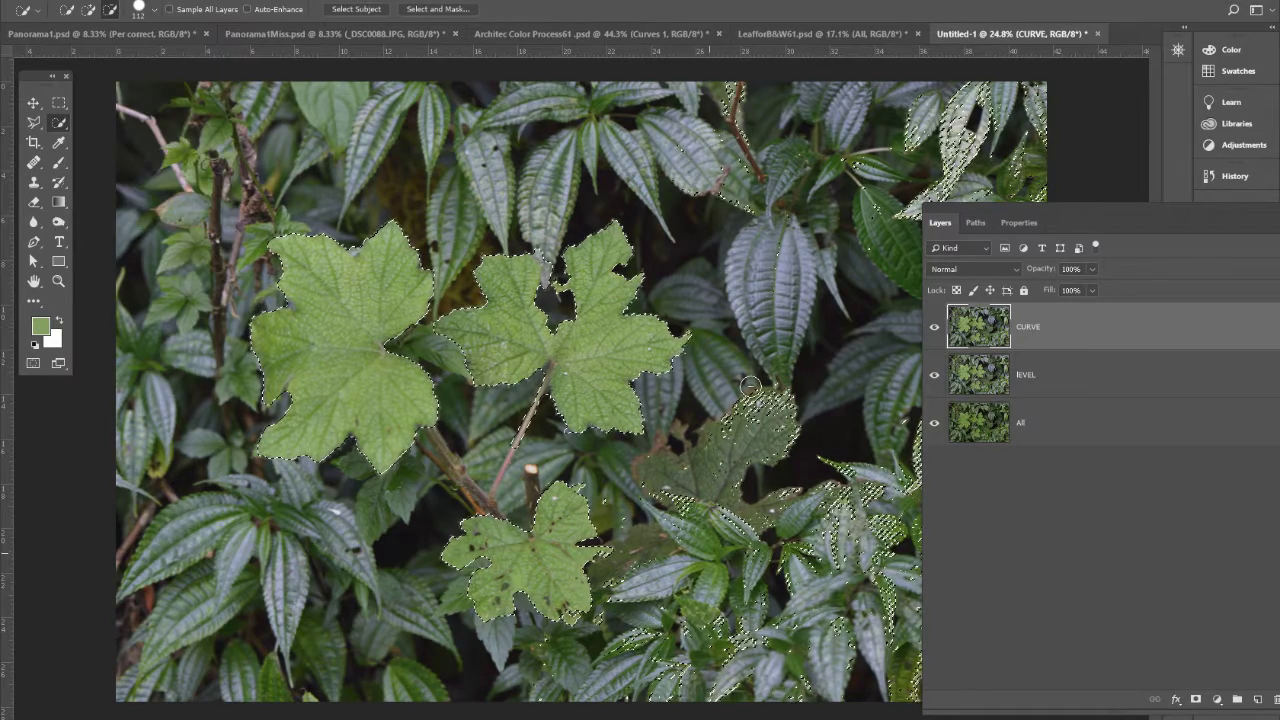
left_click_drag(750, 385, 801, 480)
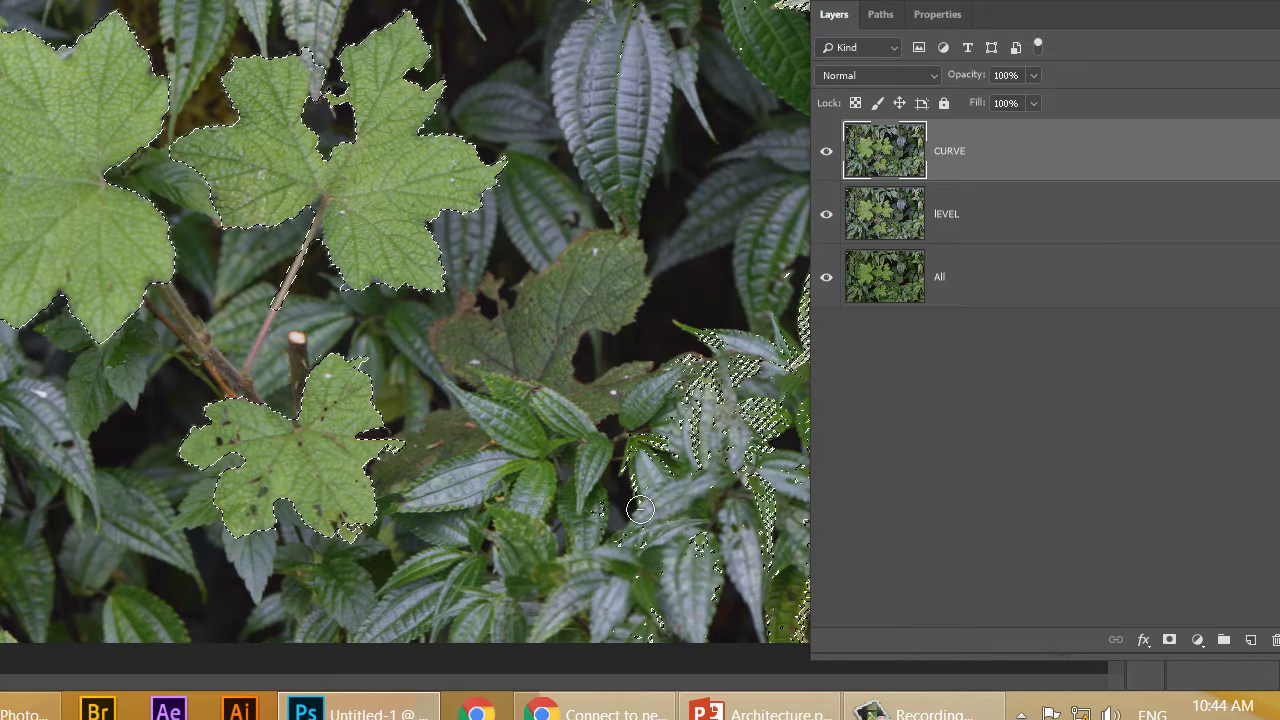
mouse_move(765, 430)
left_mouse_down()
mouse_move(675, 492)
mouse_move(797, 464)
mouse_move(811, 656)
left_mouse_up()
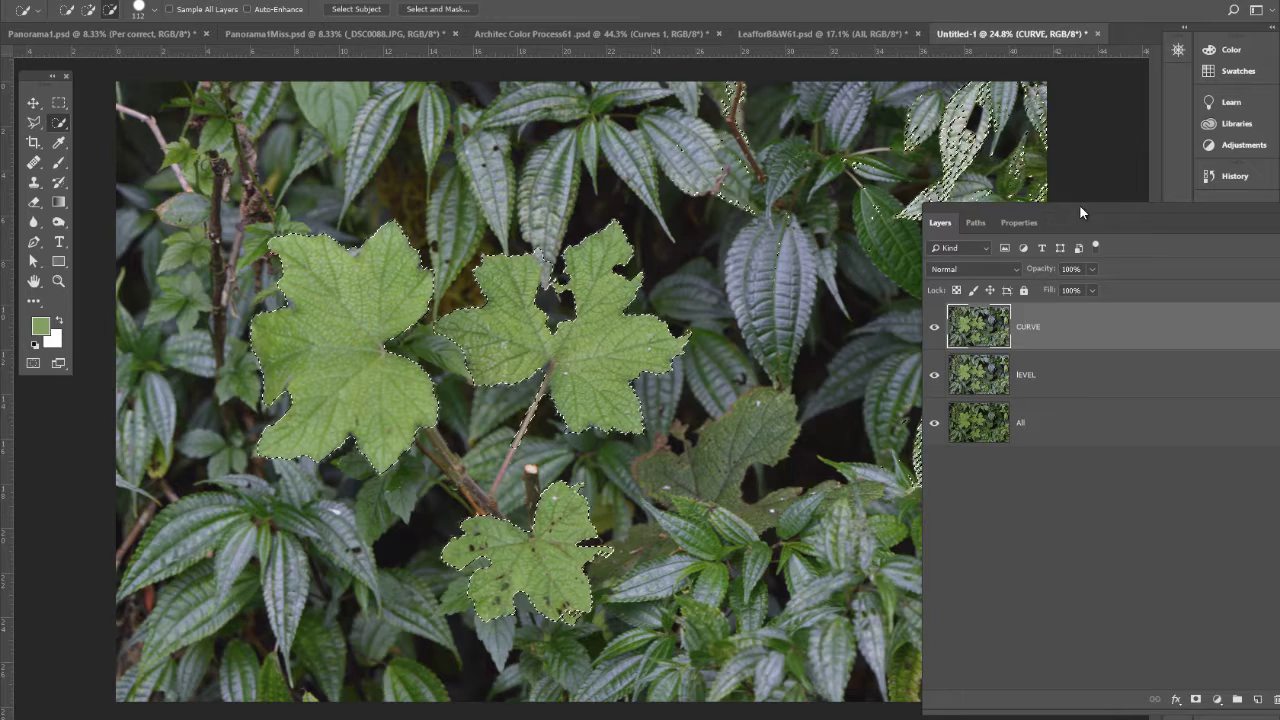
Subtract the foliage along the photo's right edge and upper-right corner from the selection
left_click_drag(1079, 205, 241, 320)
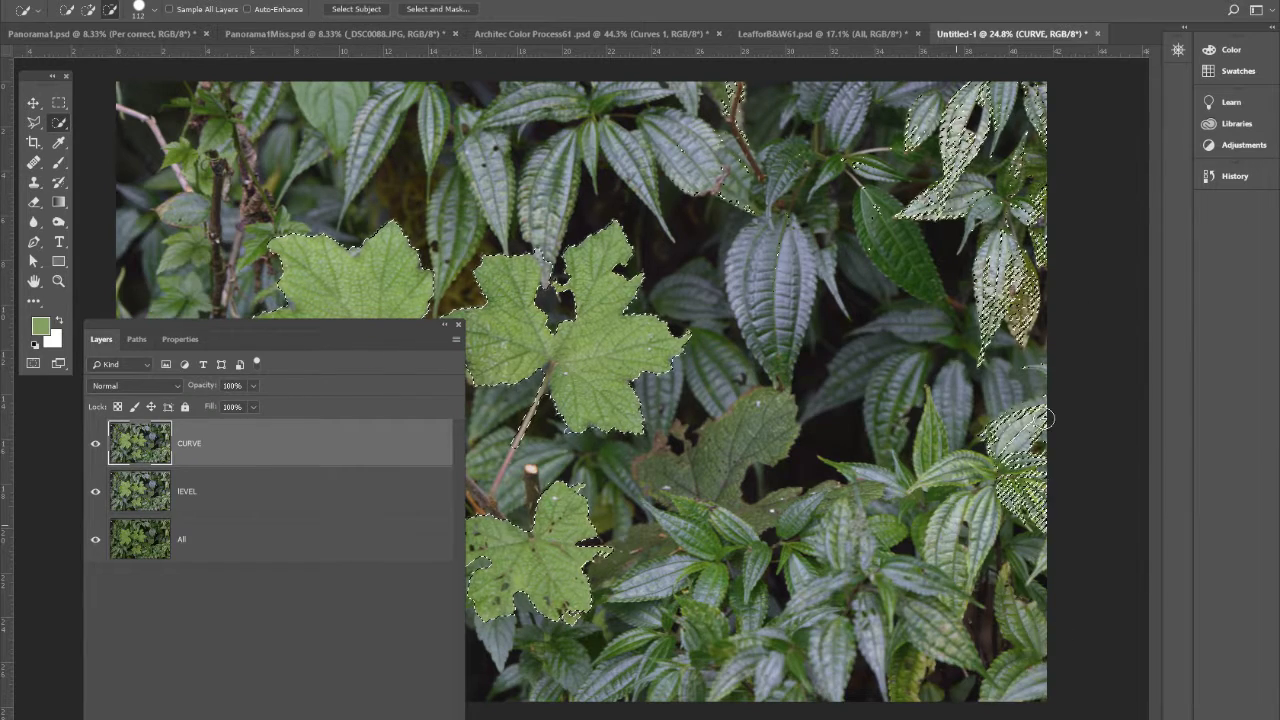
mouse_move(1040, 418)
left_mouse_down()
mouse_move(1007, 215)
mouse_move(1031, 204)
mouse_move(1002, 122)
mouse_move(981, 200)
mouse_move(938, 184)
mouse_move(971, 119)
mouse_move(866, 92)
left_mouse_up()
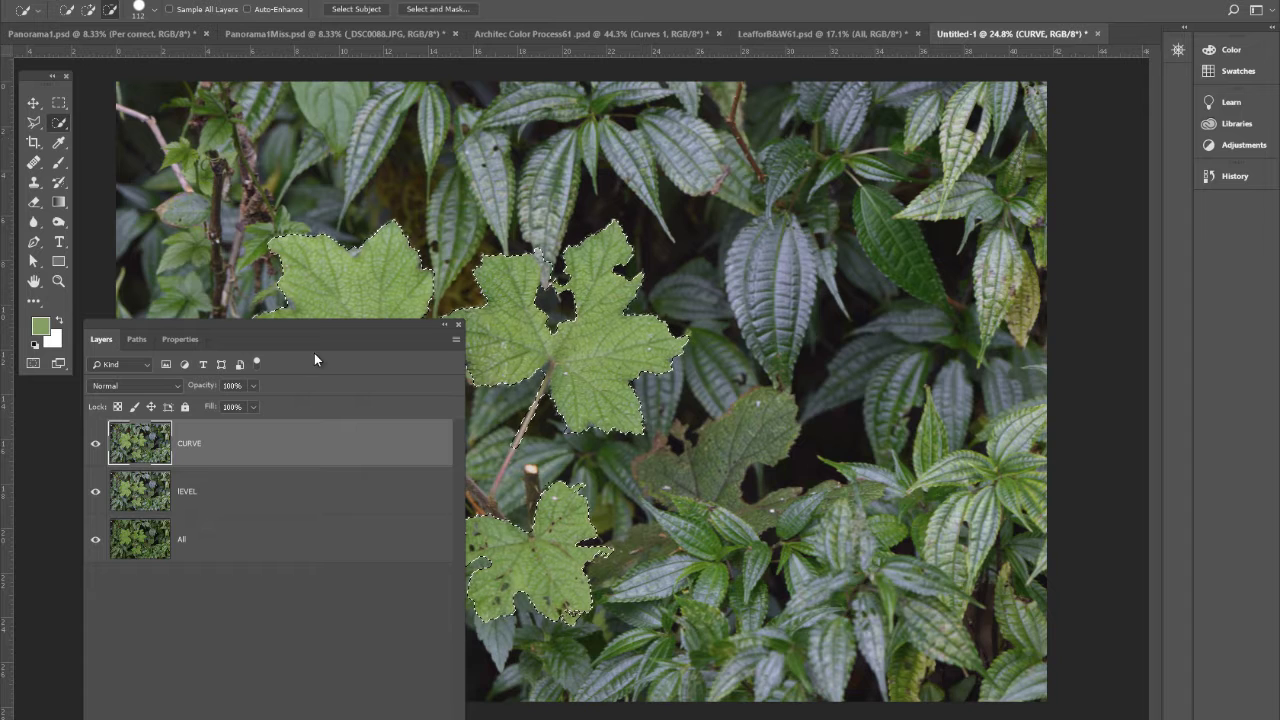
left_click_drag(312, 325, 1090, 202)
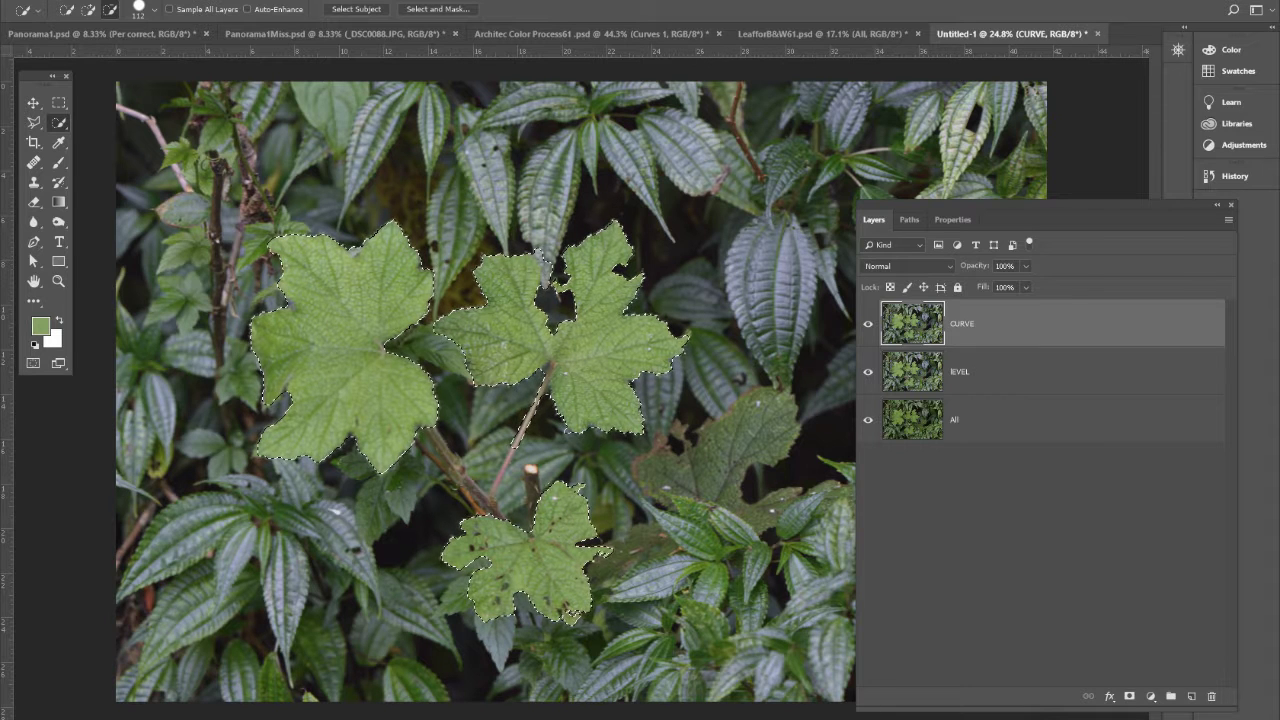
Preview the selection in Quick Mask, return to normal view, and examine its edges around the leaves and stems
key("ctrl+d")
left_click(1073, 680)
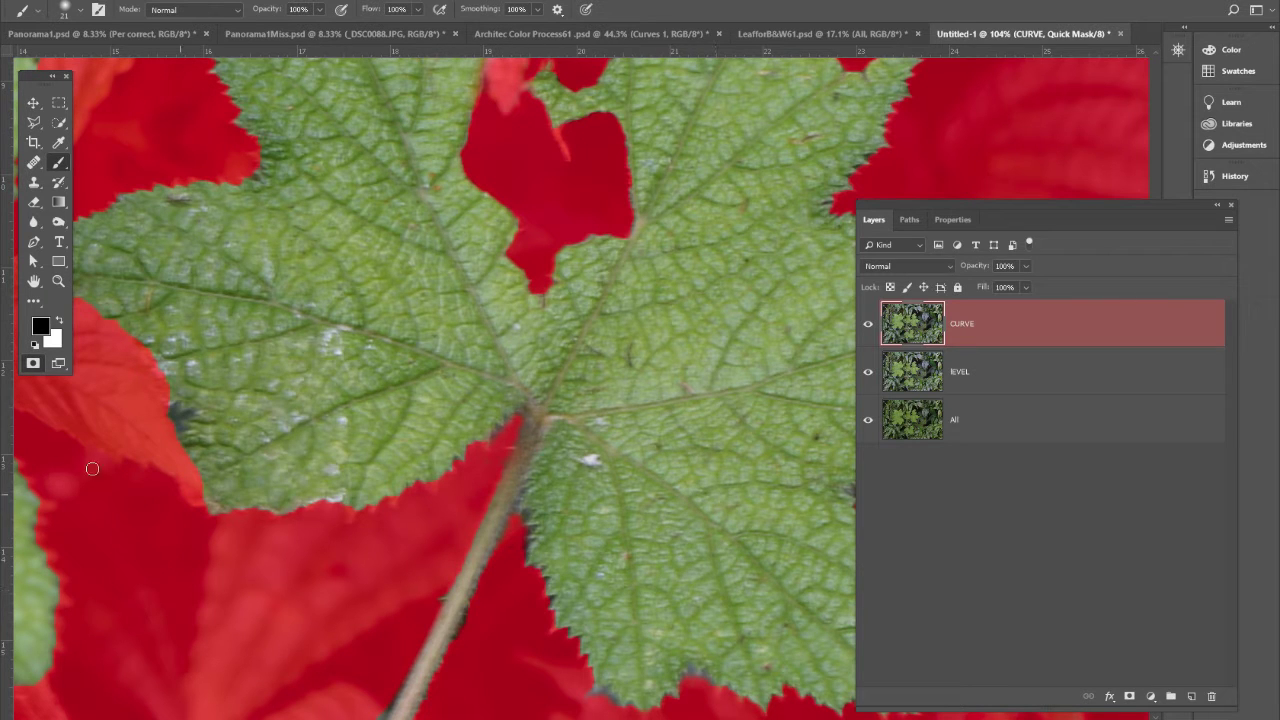
left_click(33, 364)
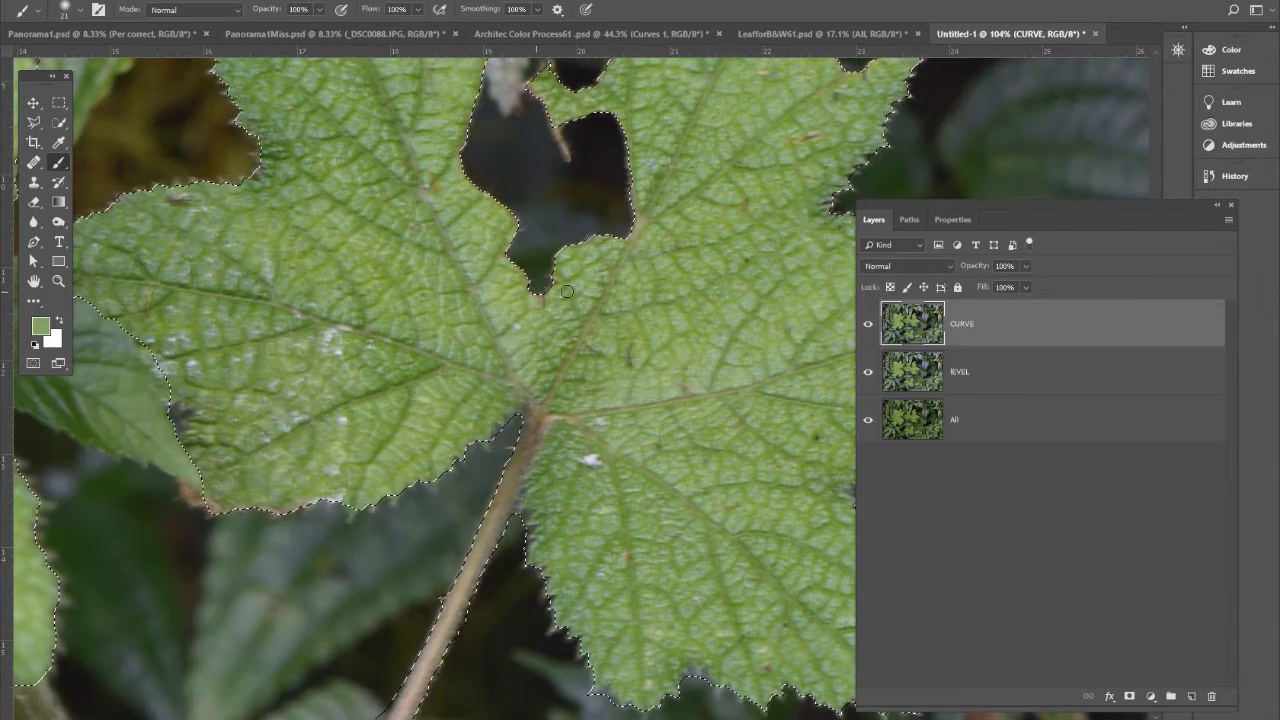
scroll(757, 195, "down", 5)
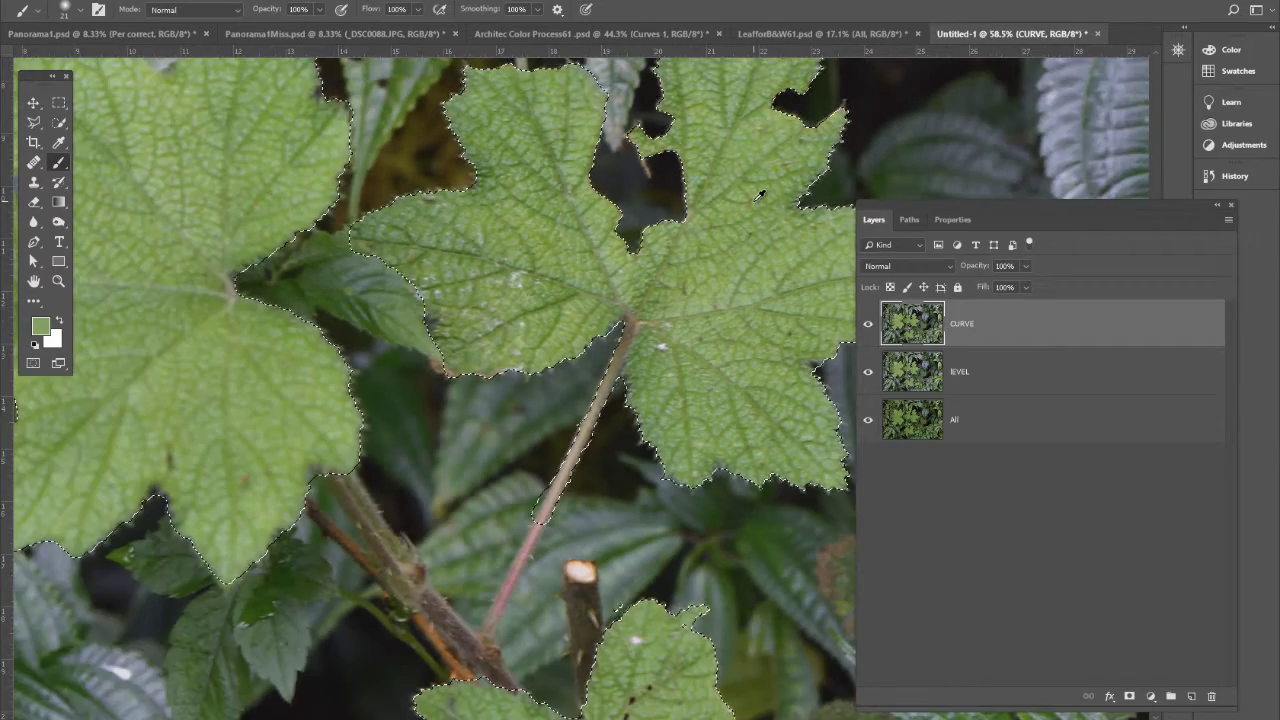
scroll(759, 195, "down", 4)
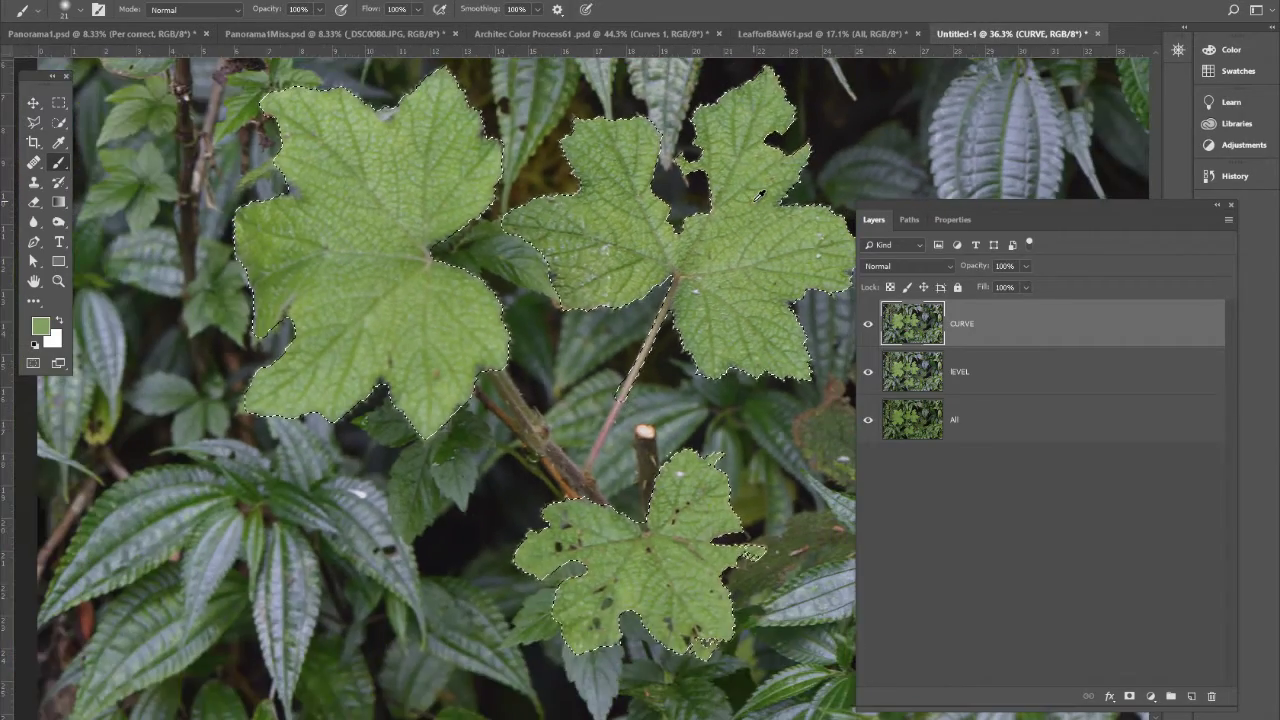
scroll(610, 458, "up", 9)
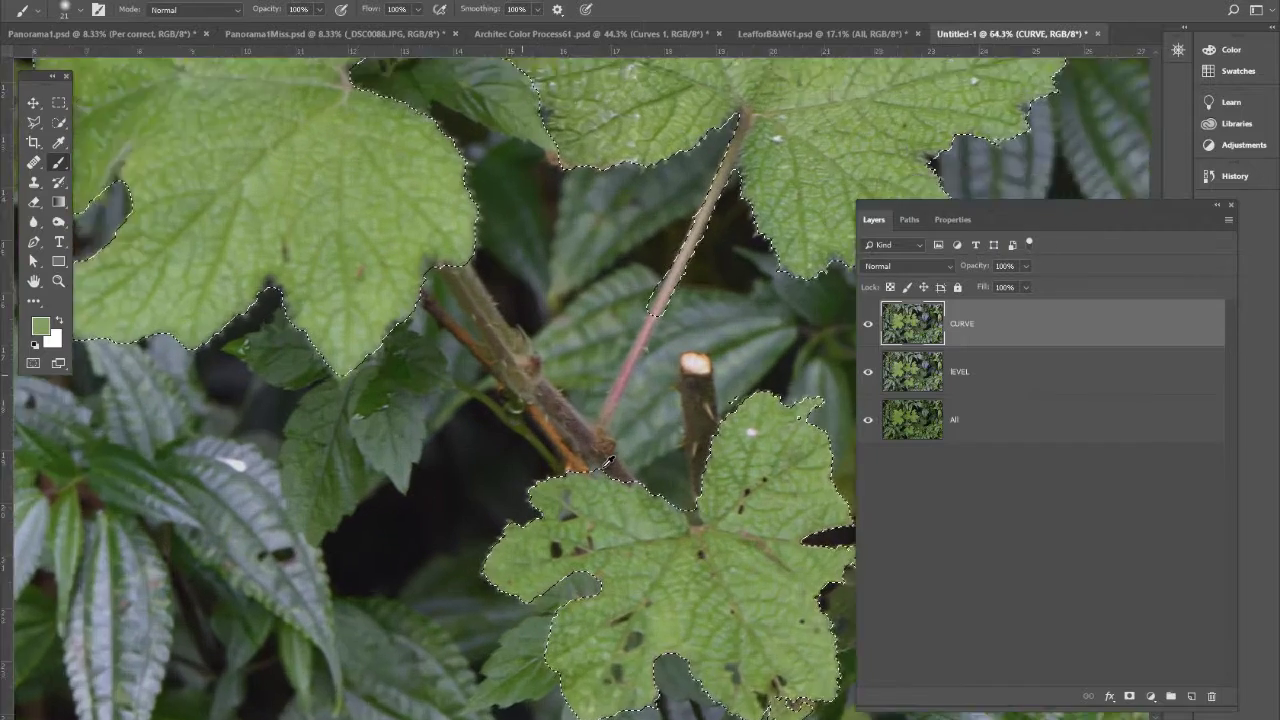
key("ctrl+h")
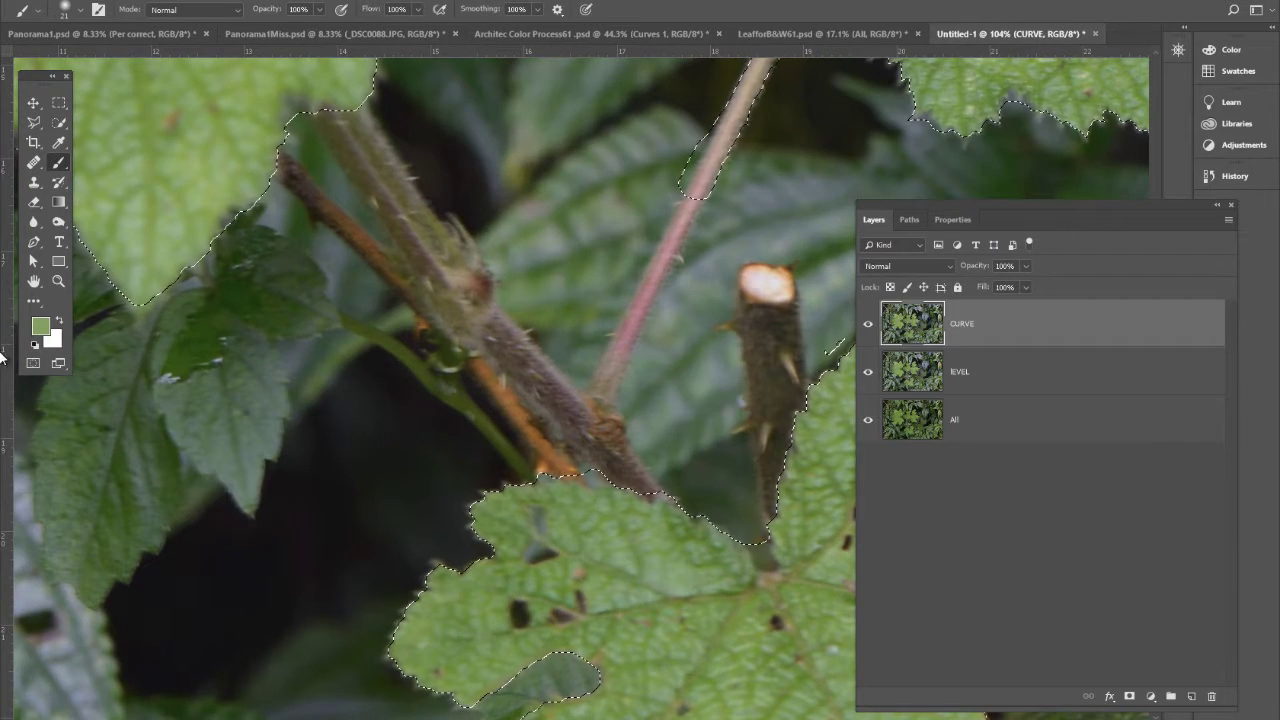
In Quick Mask, erase the mask over the thin reddish stem down to where it joins the branch
left_click(33, 364)
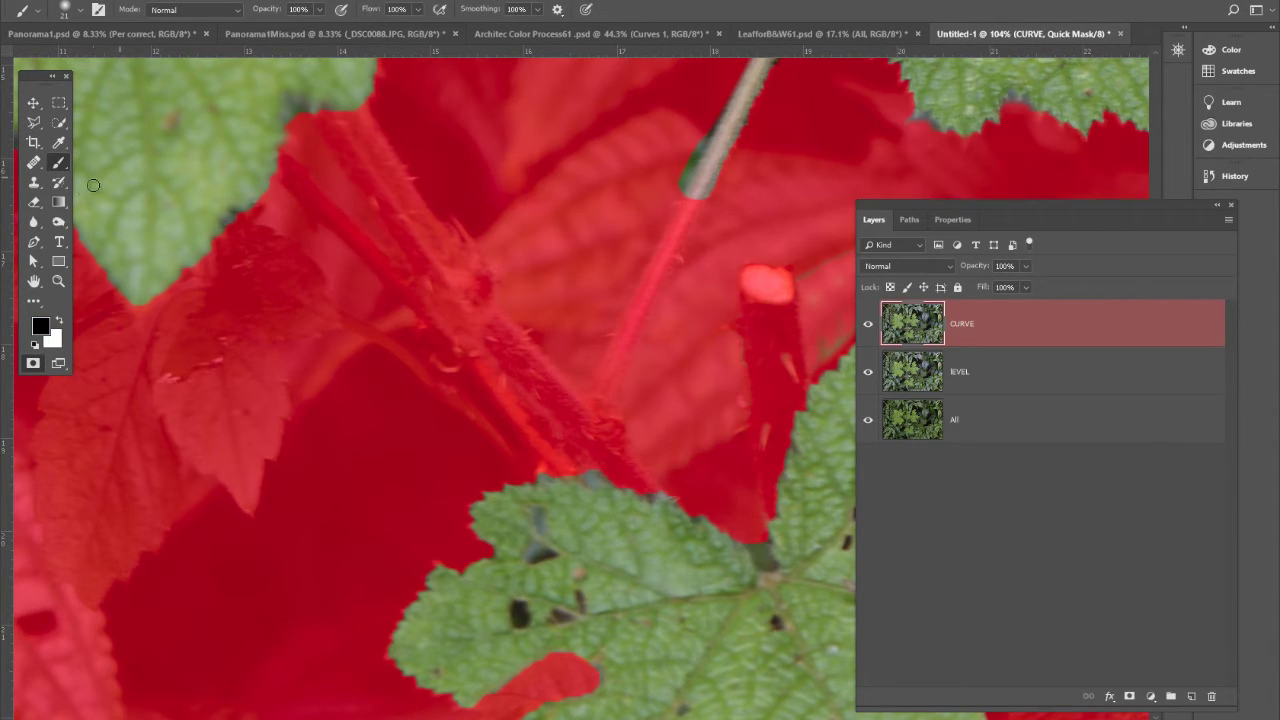
left_click(35, 203)
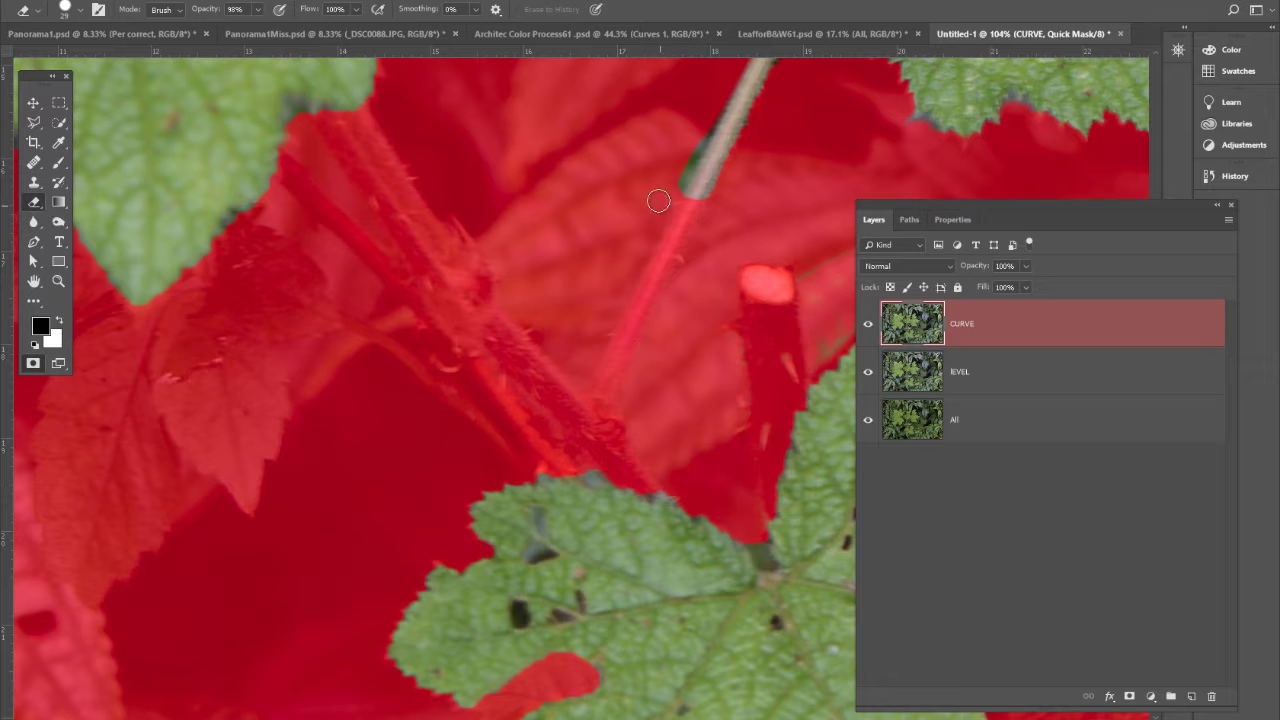
mouse_move(693, 194)
left_mouse_down()
mouse_move(605, 368)
mouse_move(590, 443)
left_mouse_up()
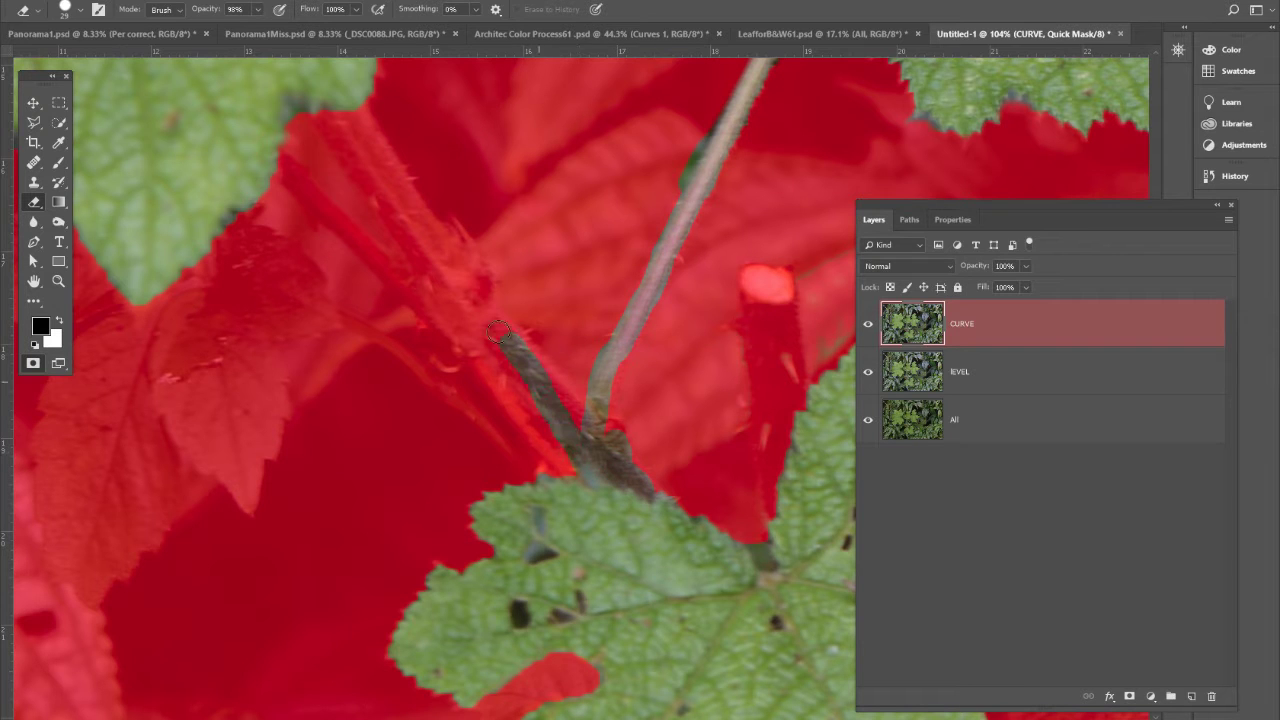
Erase the mask over the full width of the thick branch between the large leaf and the lower leaf
left_click_drag(498, 331, 348, 94)
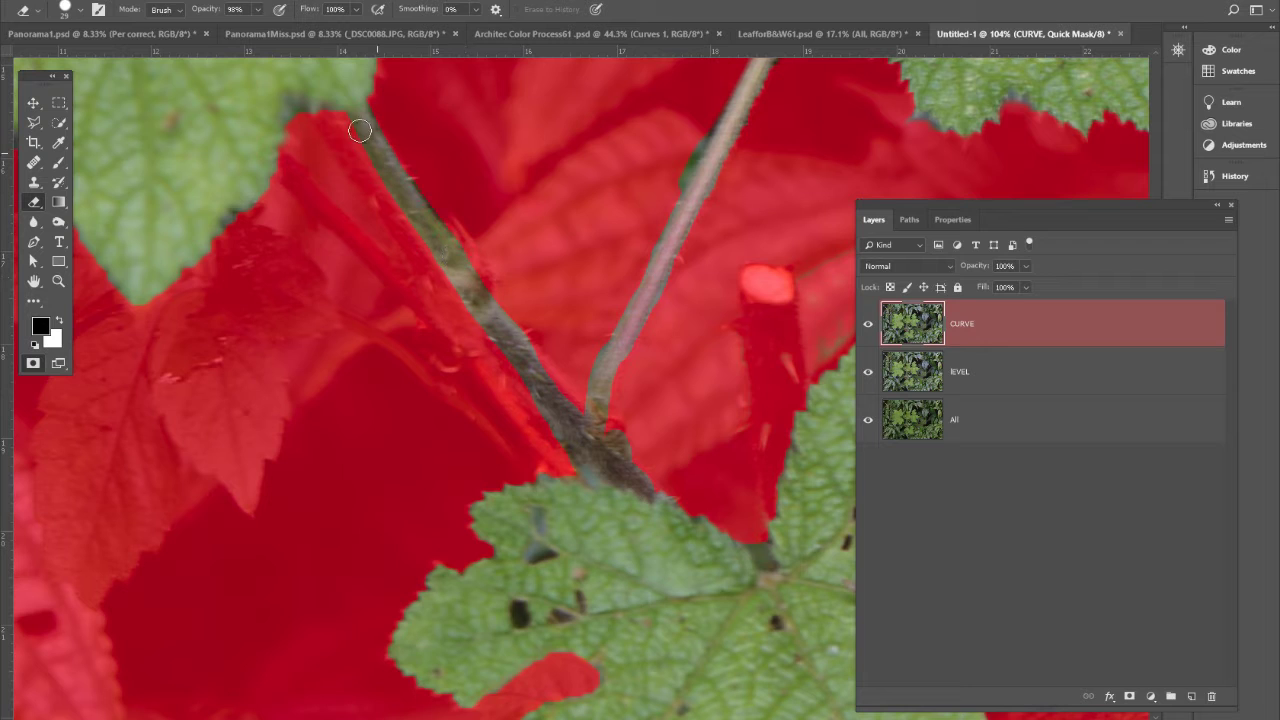
left_click_drag(415, 231, 598, 507)
left_click_drag(393, 204, 320, 92)
left_click_drag(446, 309, 318, 104)
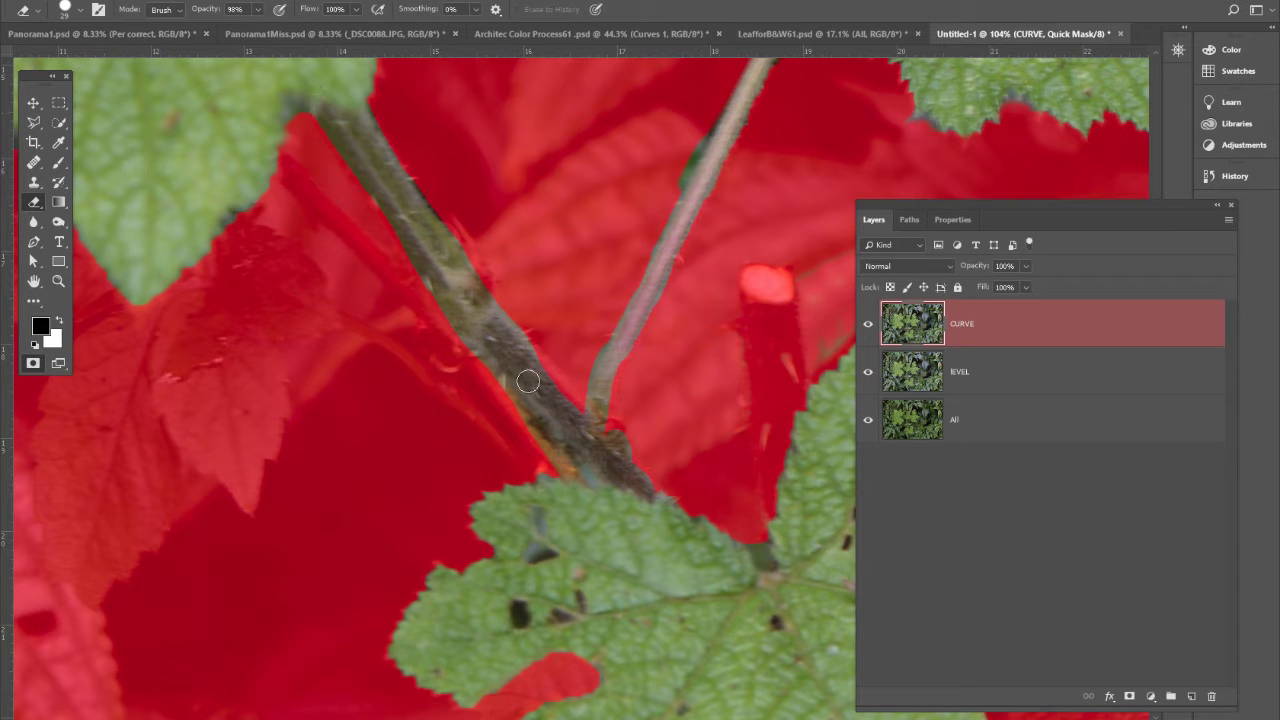
scroll(645, 500, "down", 2)
scroll(645, 500, "down", 3)
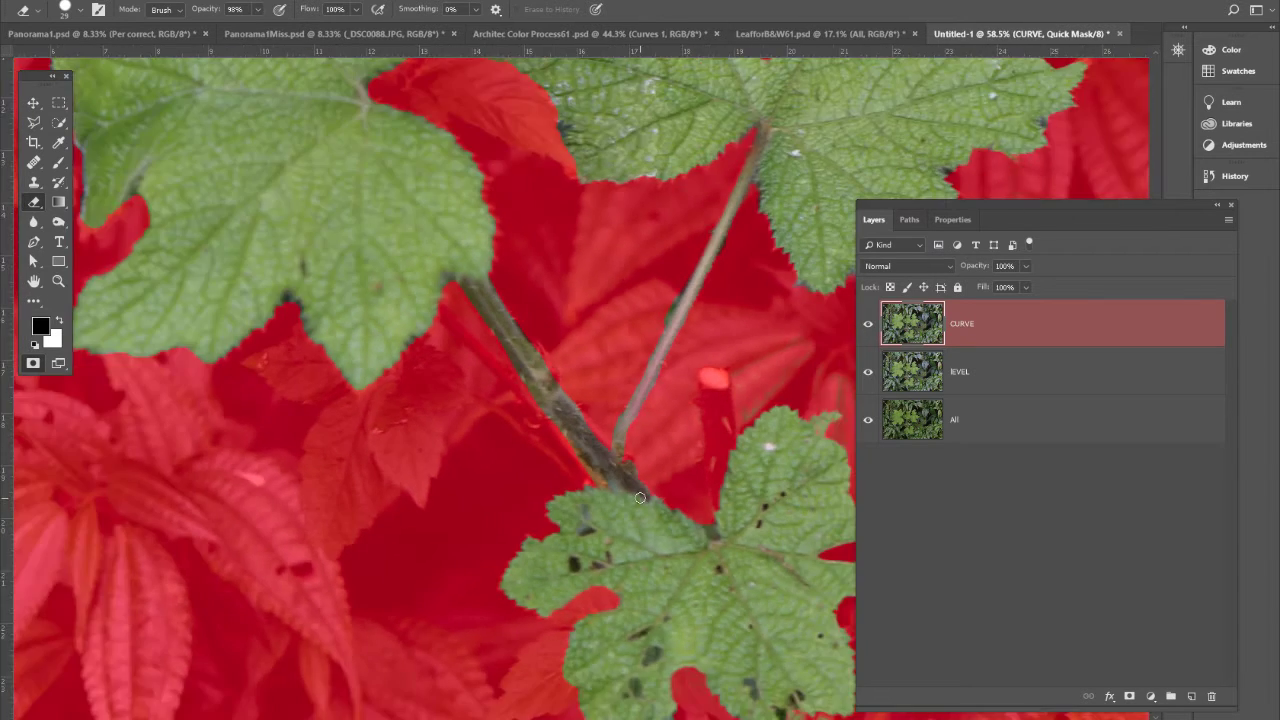
left_click(59, 142)
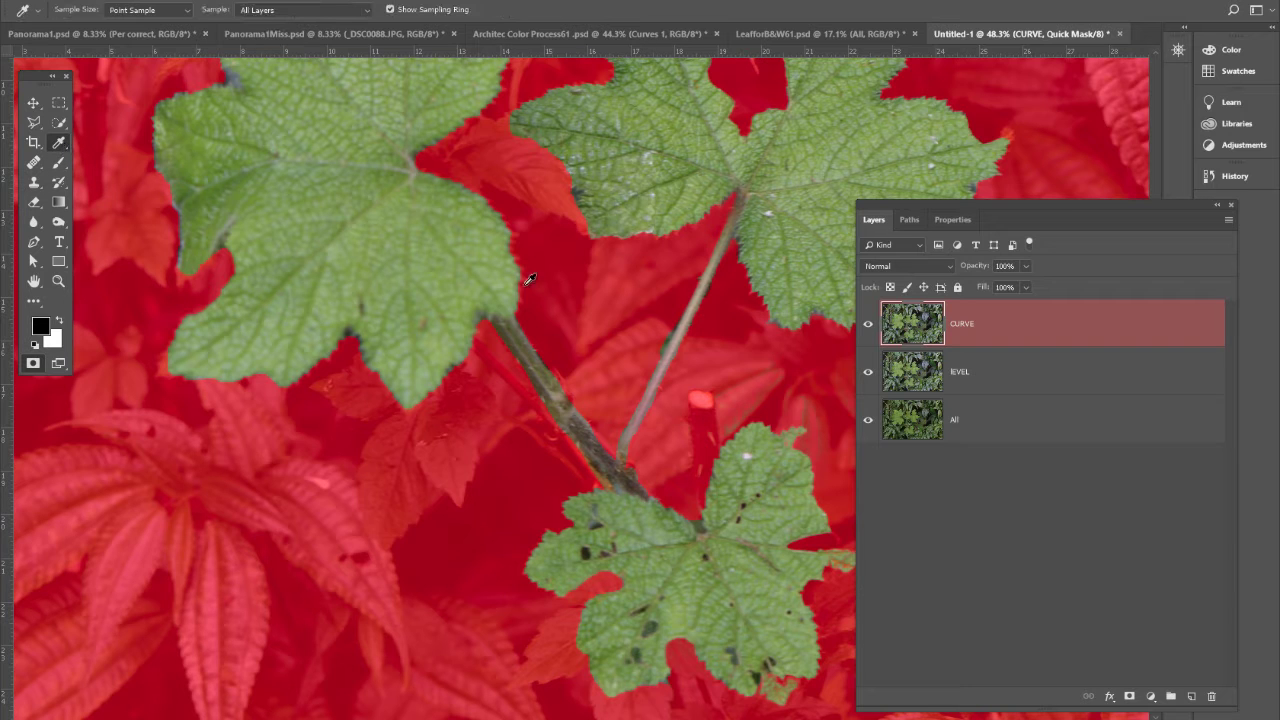
left_click(59, 162)
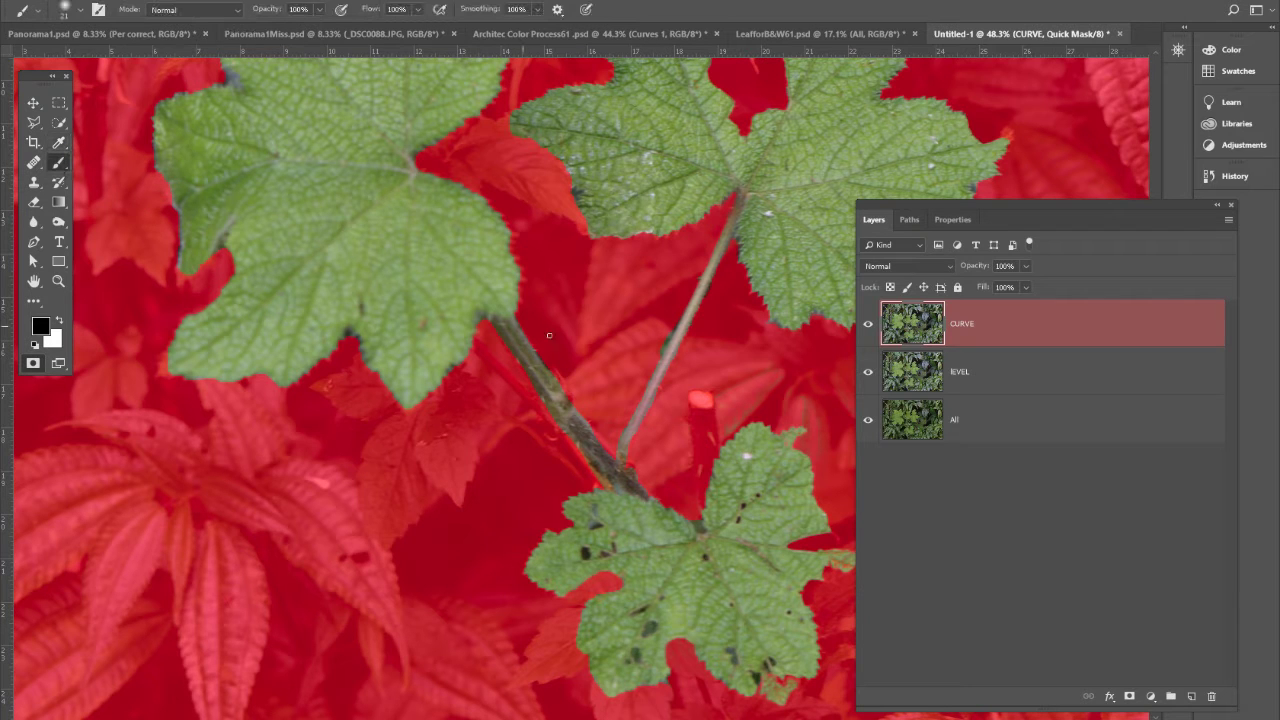
scroll(660, 341, "up", 1)
scroll(662, 342, "up", 3)
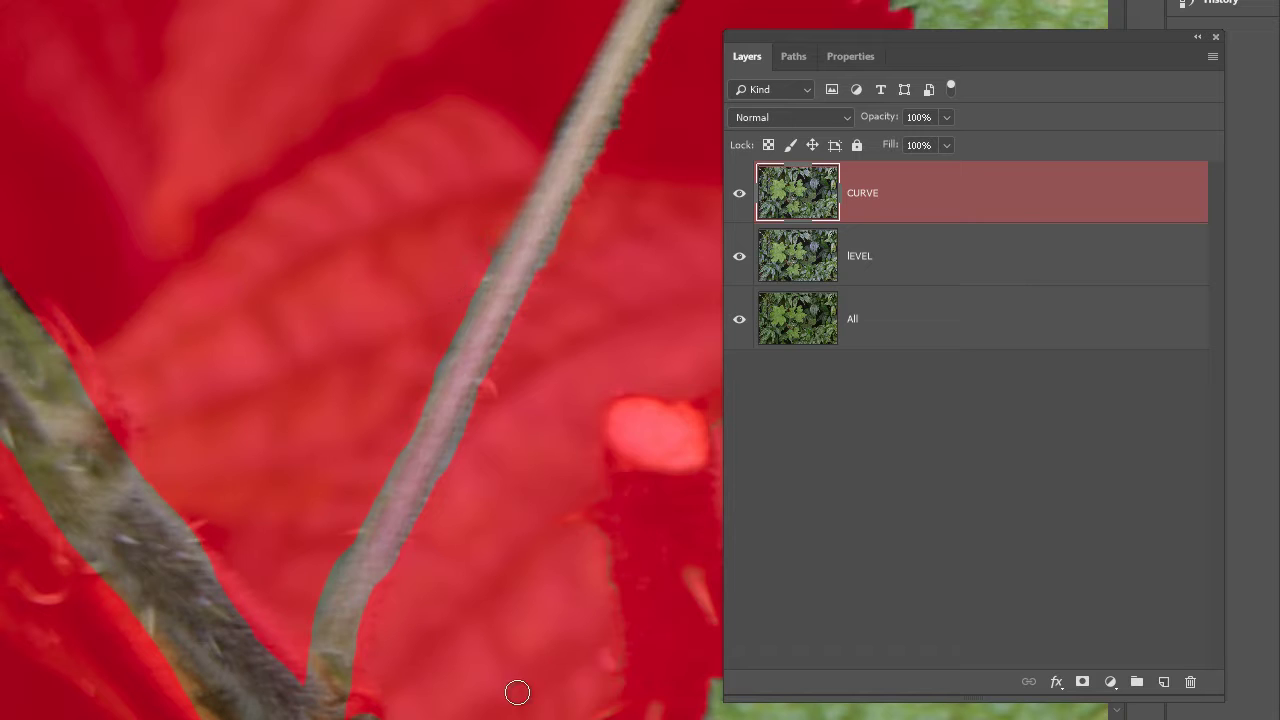
Close the browser window showing the network login page and close PowerPoint, saving the changes to Architecture.pptx
mouse_move(594, 719)
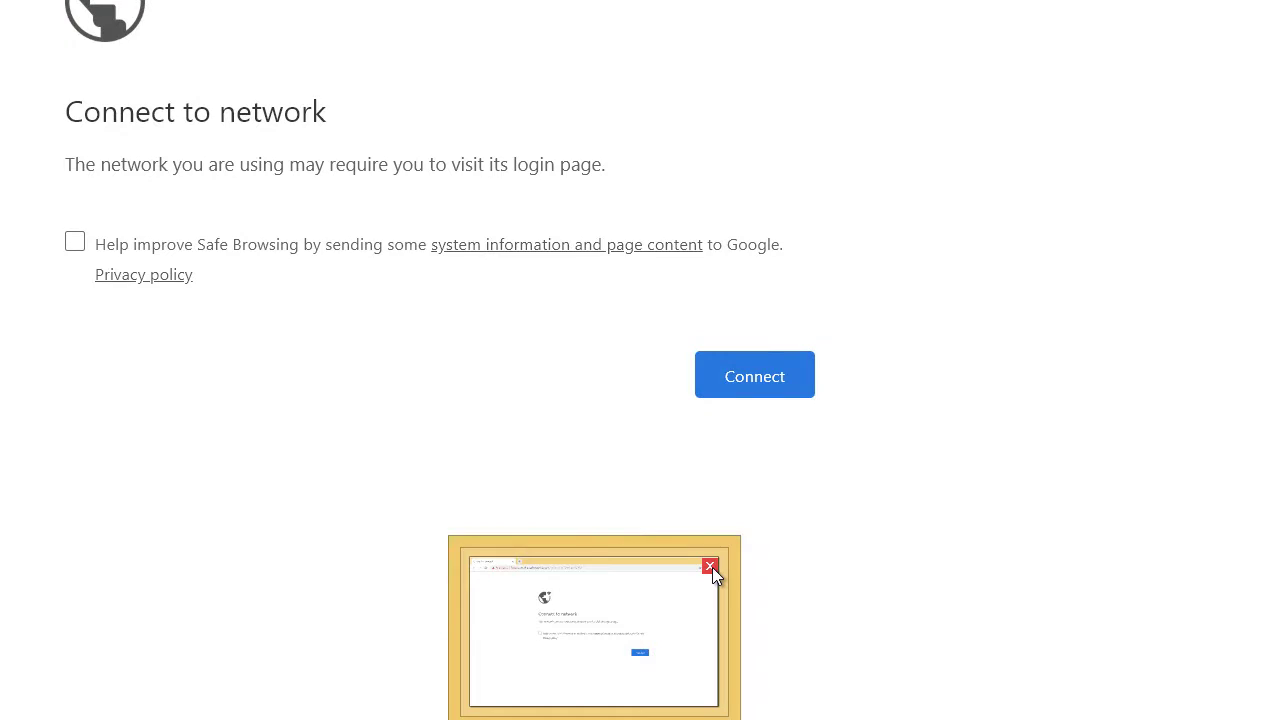
left_click(710, 566)
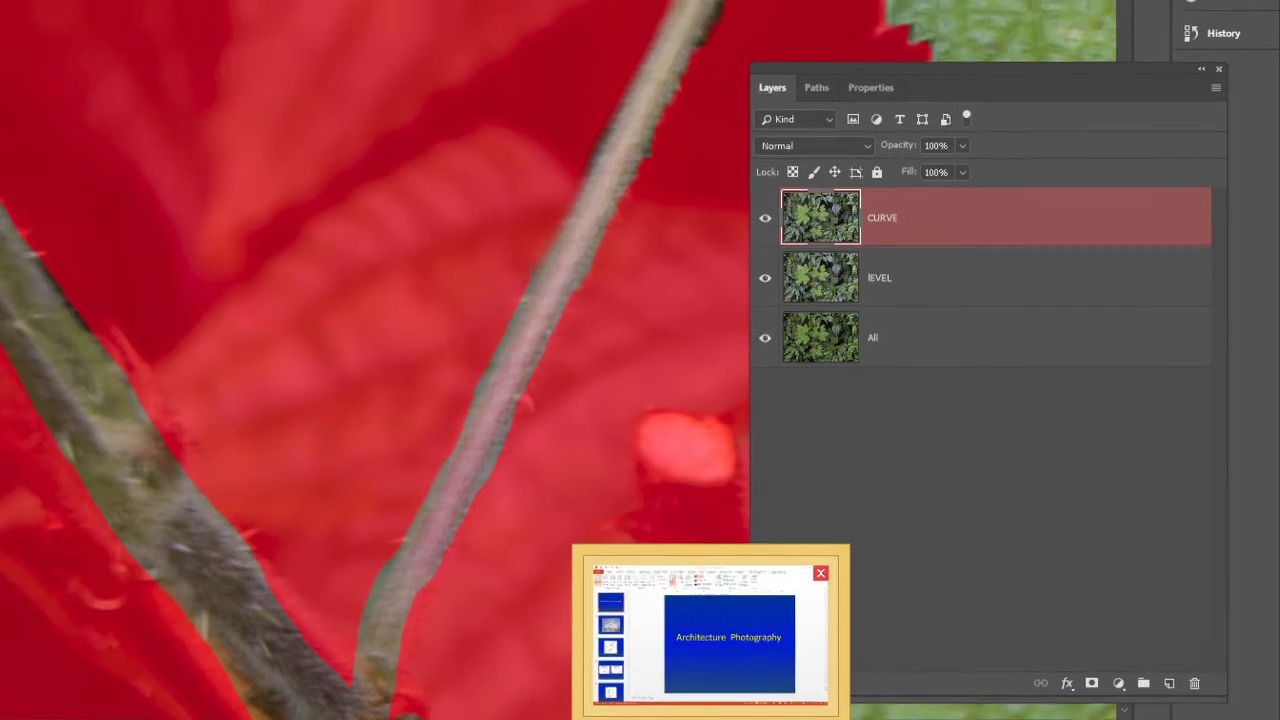
right_click(686, 719)
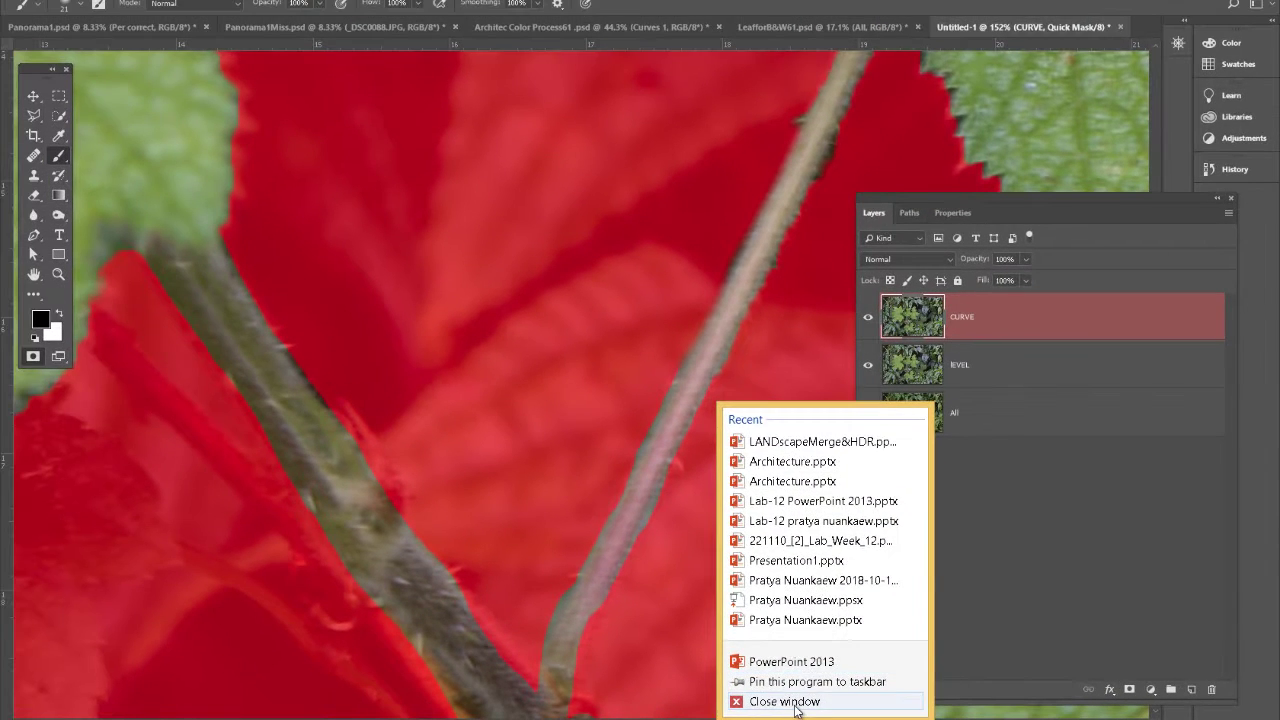
left_click(639, 705)
left_click(568, 395)
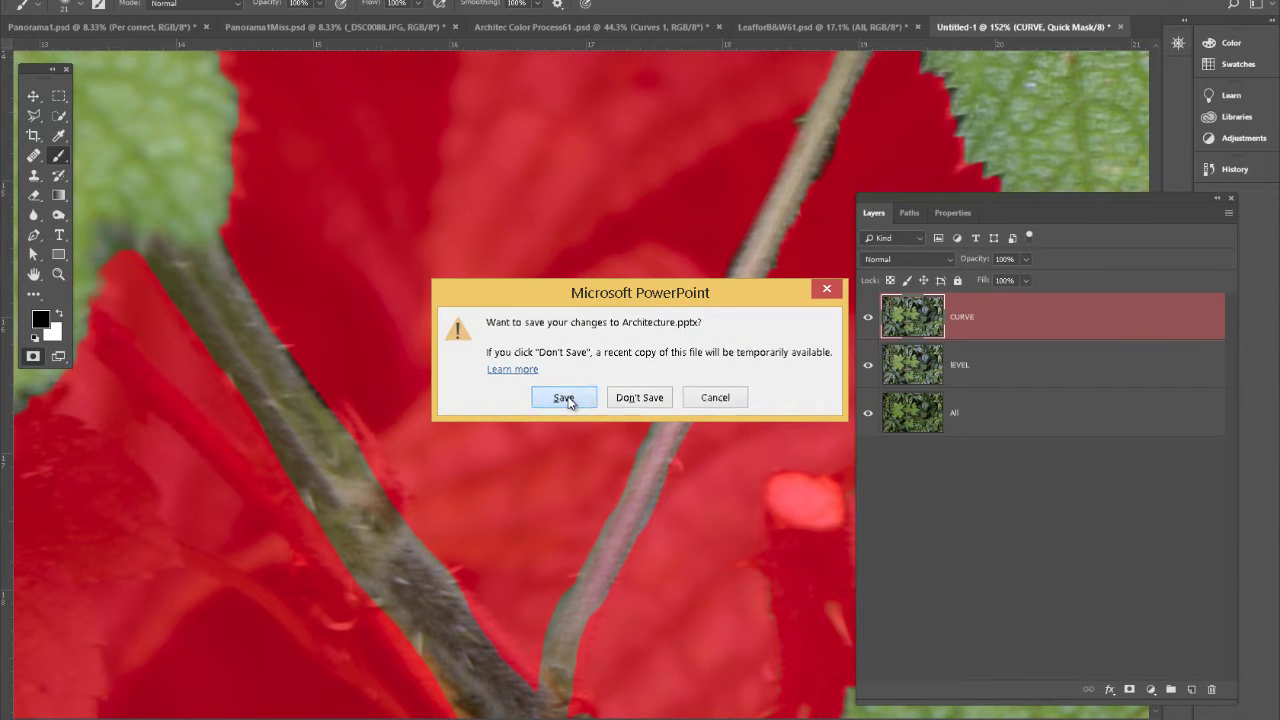
Leave Quick Mask to turn the unmasked leaves and stems into a selection
scroll(503, 577, "down", 10)
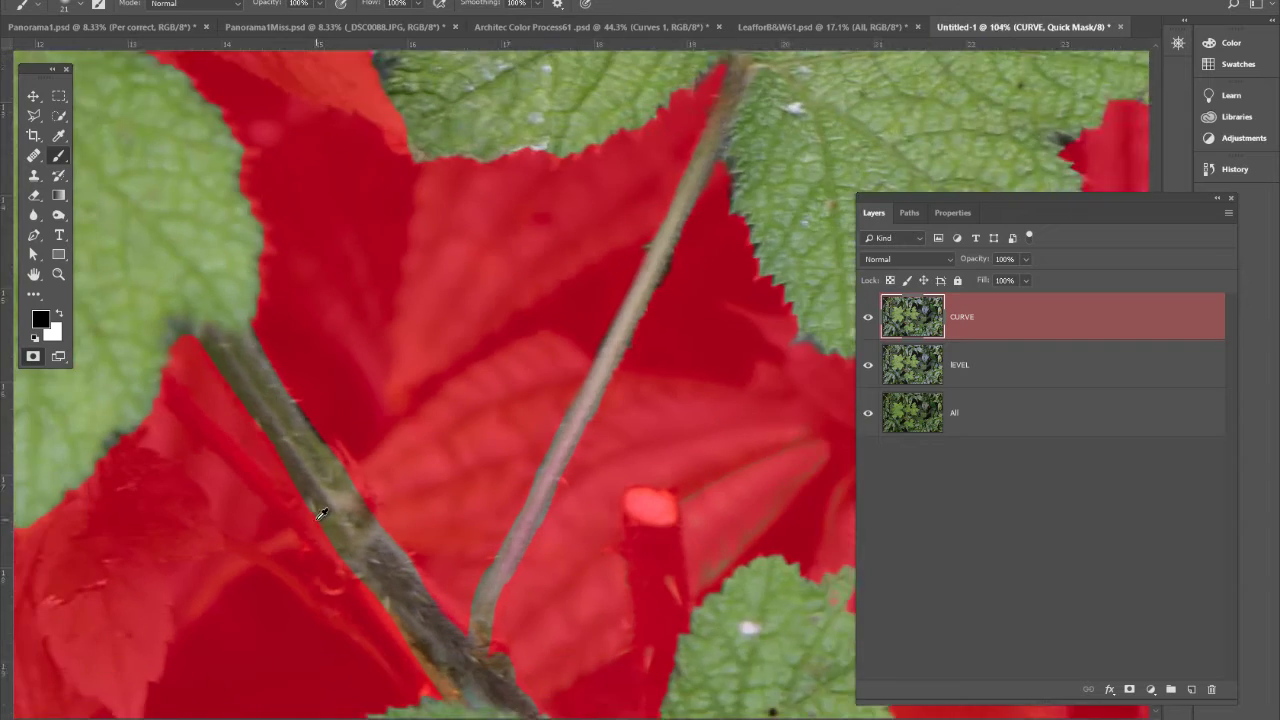
scroll(308, 510, "down", 1)
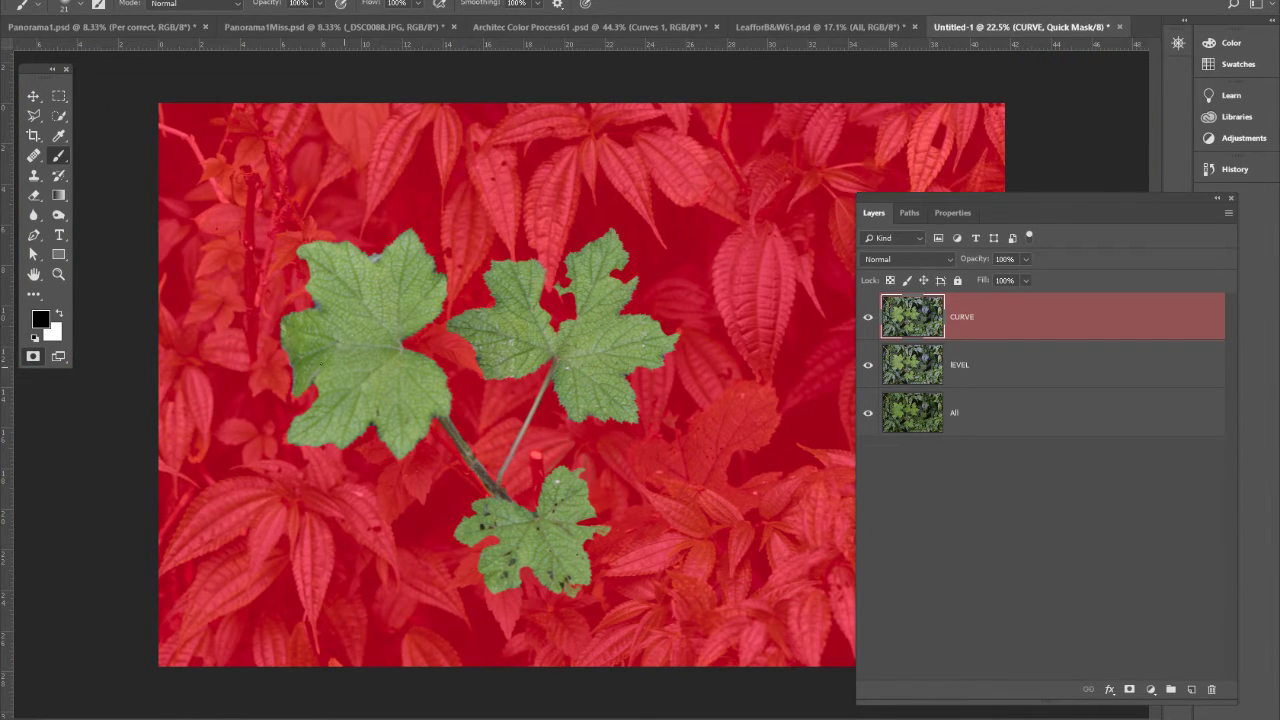
left_click(33, 357)
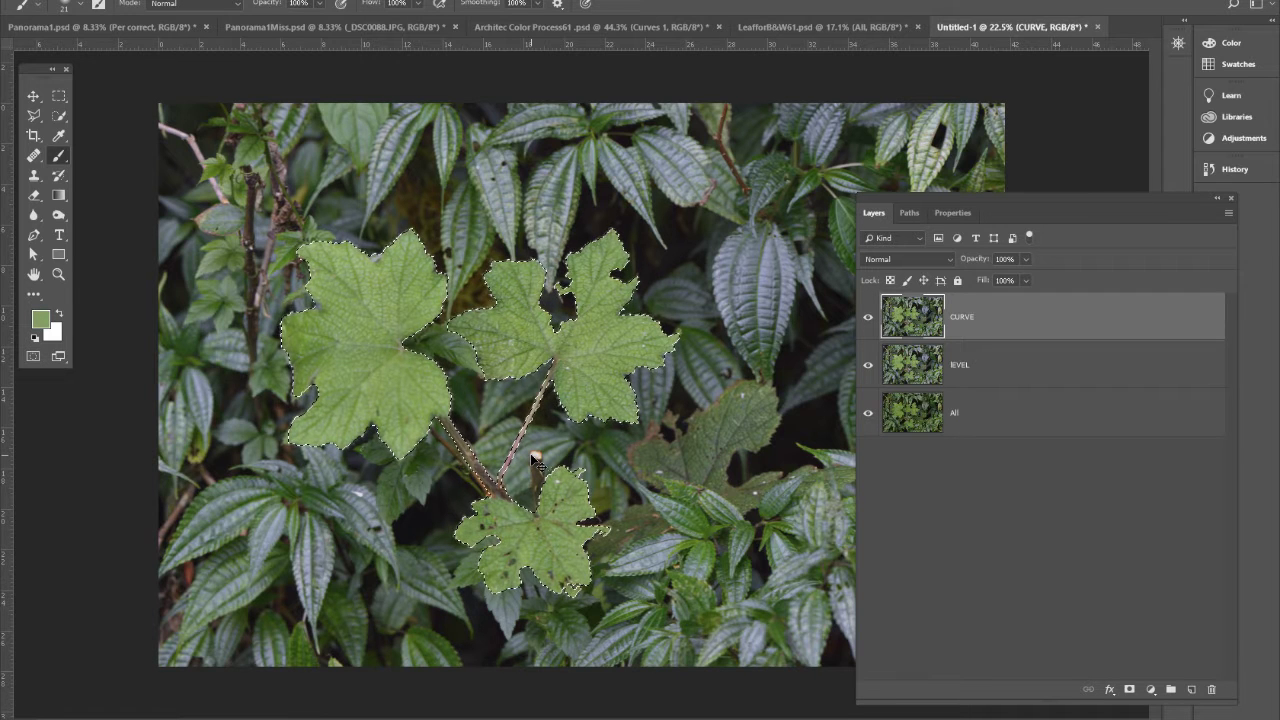
Invert the selection to the background foliage, and invert it back to the leaves and stems
key("ctrl+shift+i")
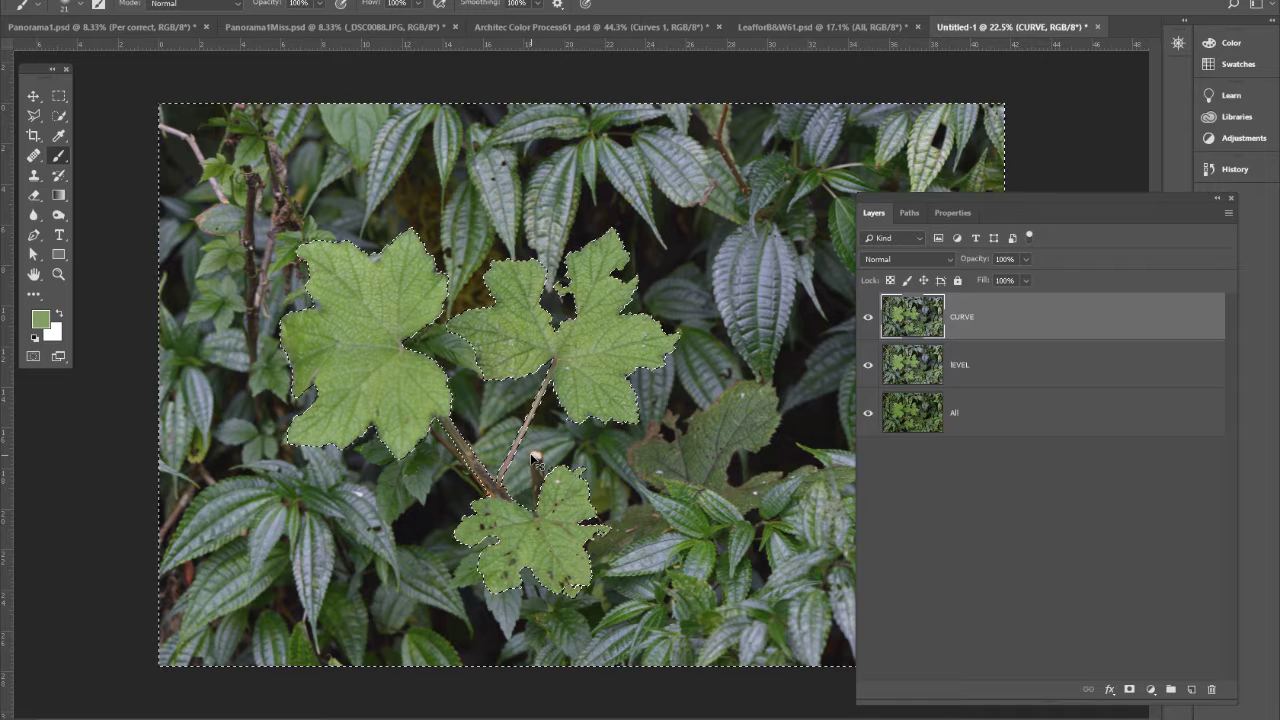
key("ctrl+shift+i")
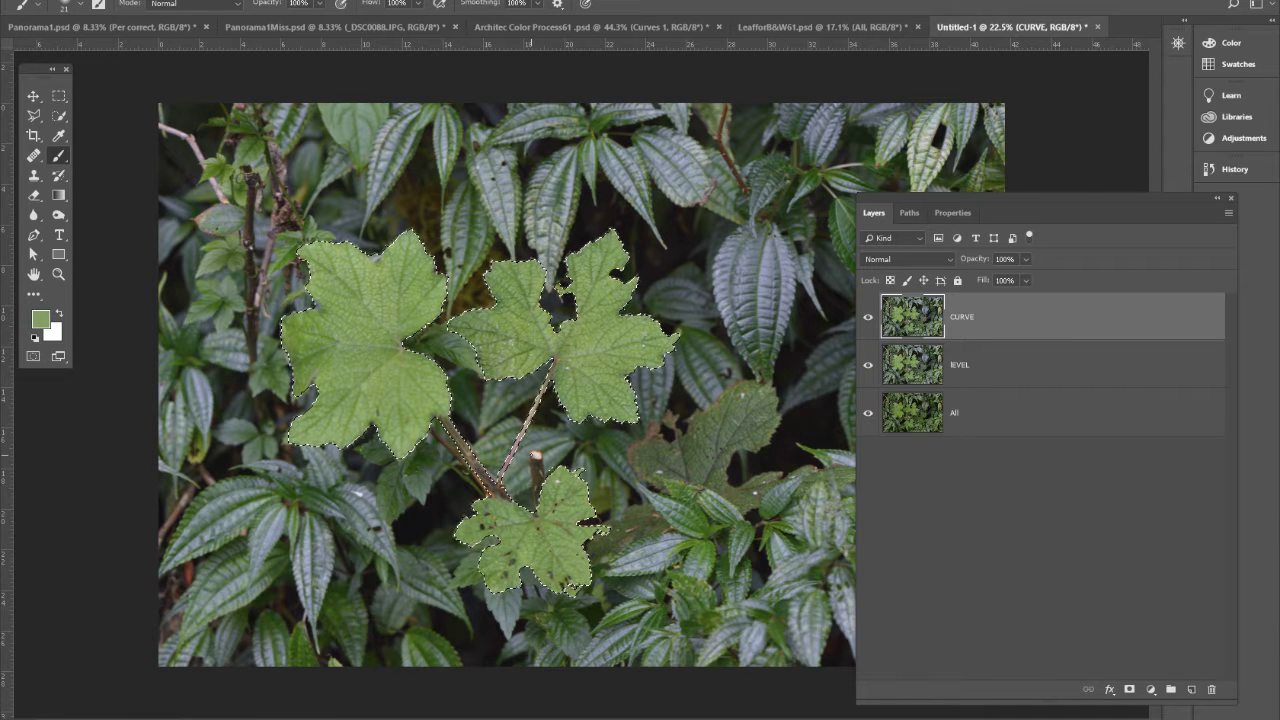
Copy the selected leaves and stems onto a new layer, and delete the surplus copies Layer 3 and Layer 2
key("ctrl+j")
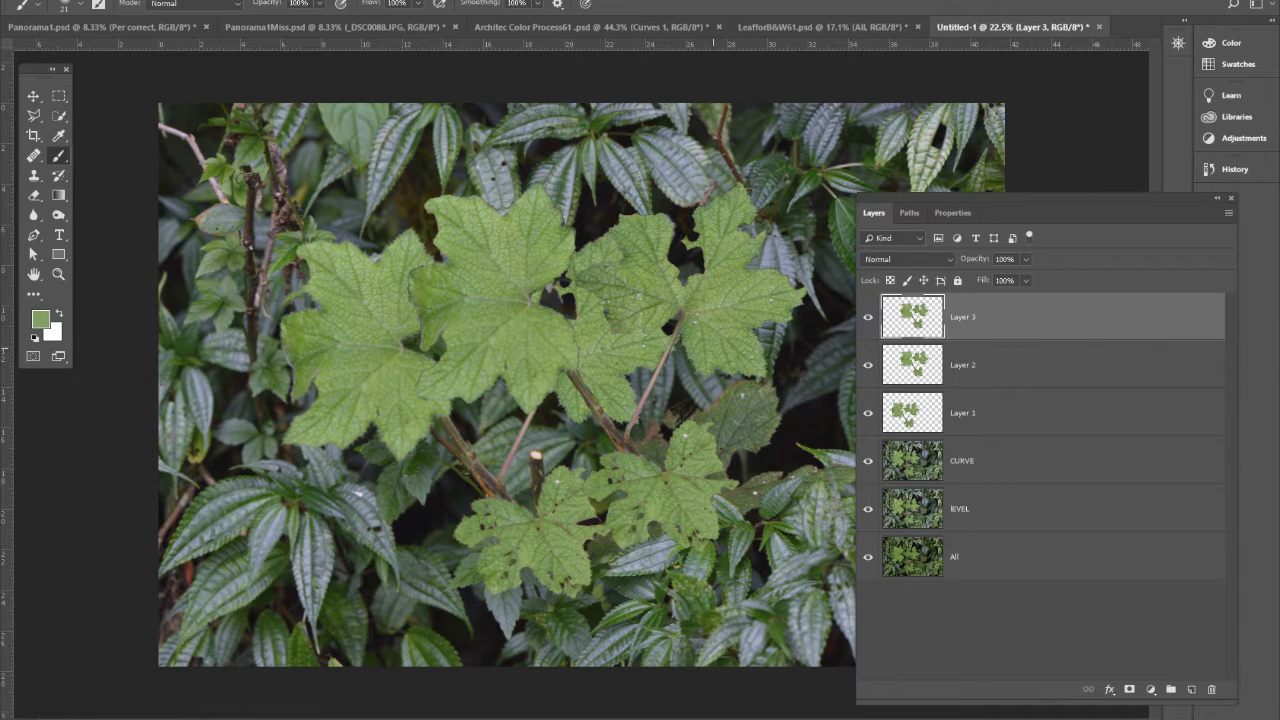
left_click_drag(1100, 323, 1213, 691)
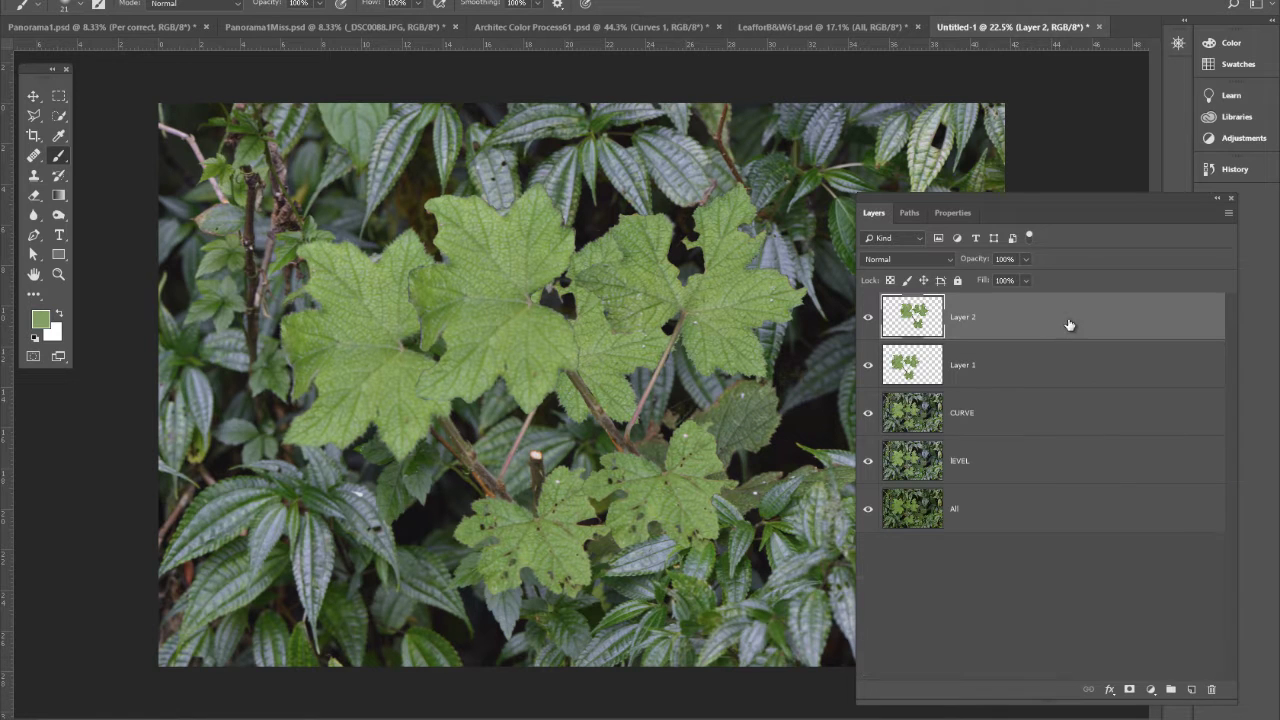
left_click_drag(1069, 323, 1215, 692)
Hide the CURVE, lEVEL and All layers to view the leaf cutout alone, and show CURVE again
left_click(868, 365)
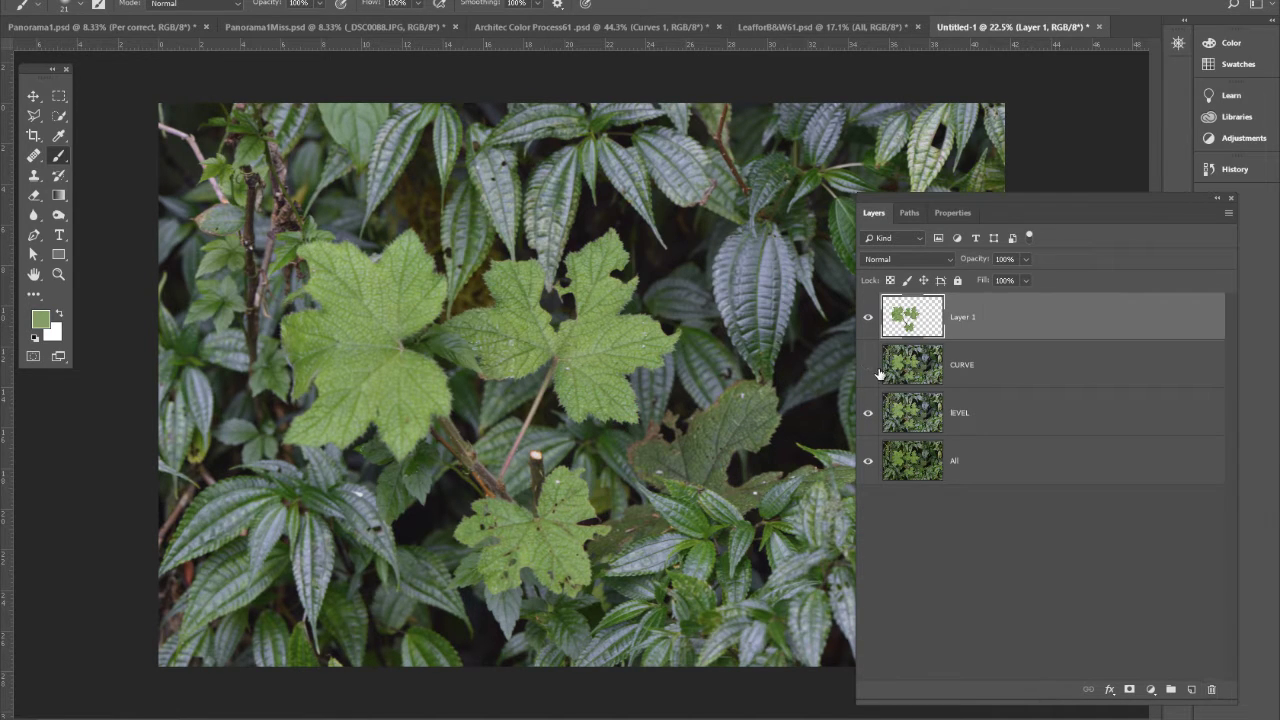
left_click(868, 413)
left_click(868, 462)
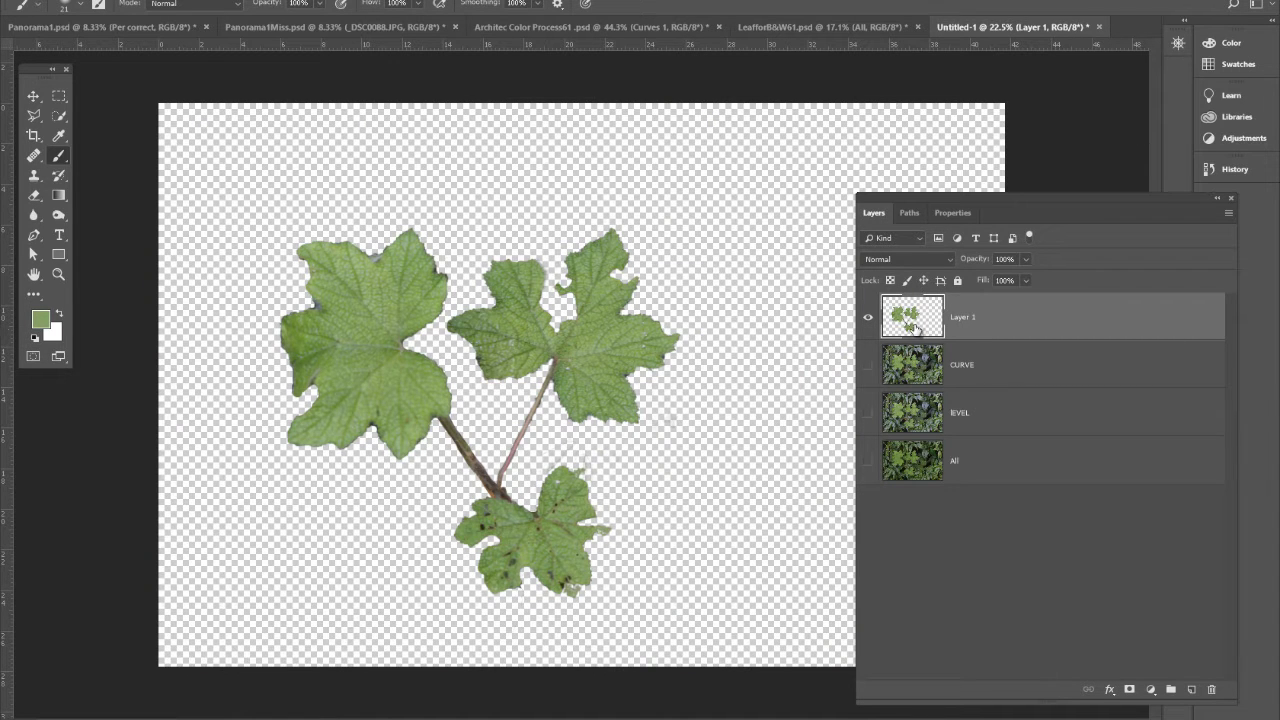
left_click(868, 365)
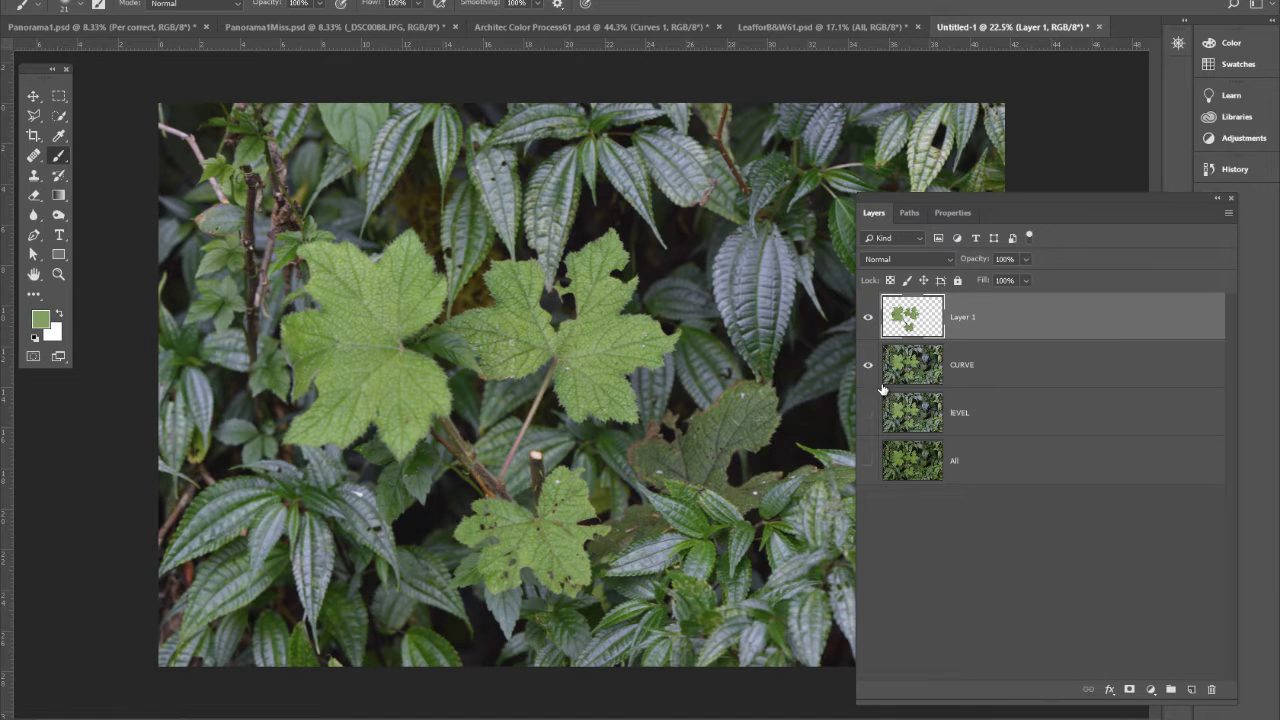
Rename the cutout layer Layer 1 as Leaf and select the CURVE layer
double_click(979, 317)
left_click(920, 363)
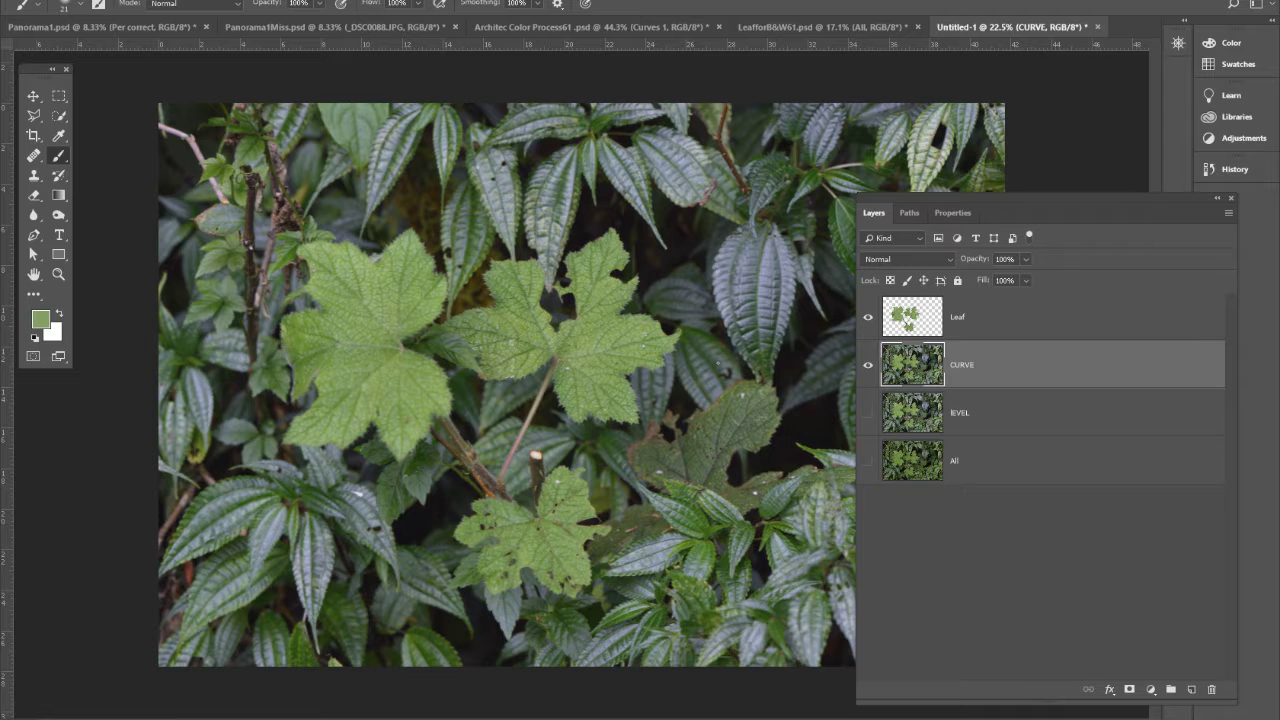
Try duplicating the Leaf layer, and undo the duplication
left_click(929, 326)
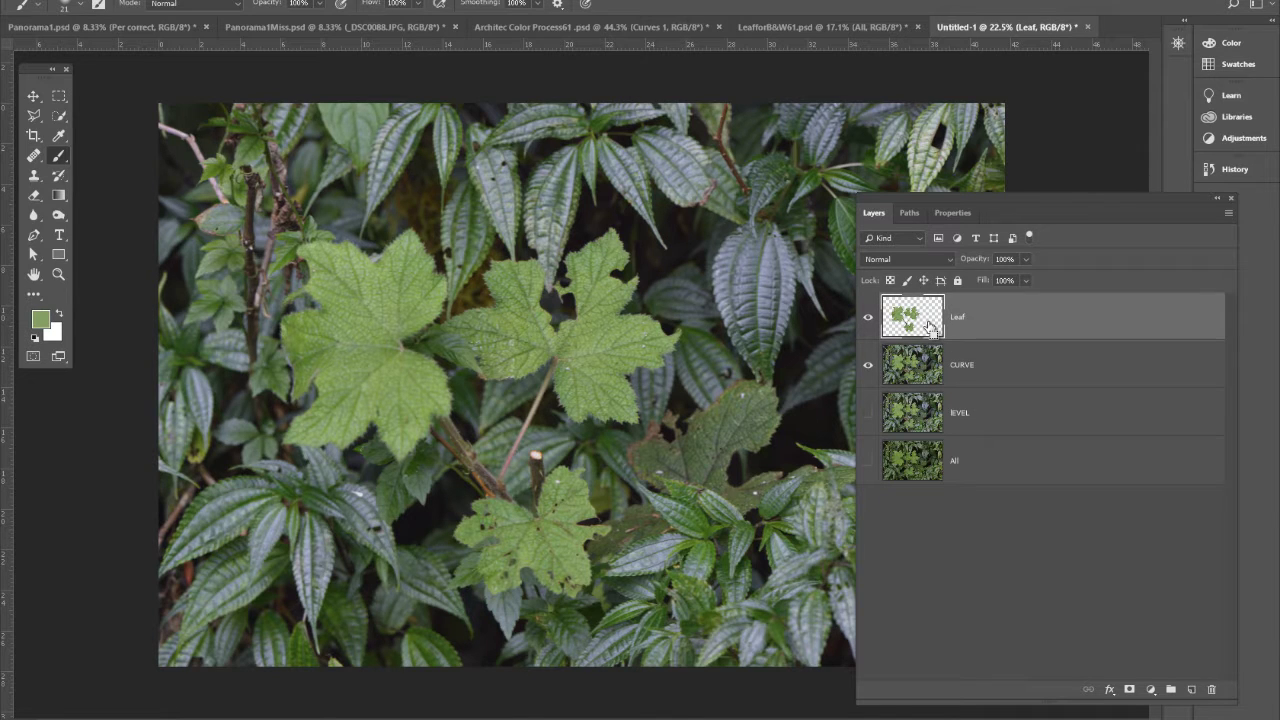
key("ctrl+j")
key("ctrl+z")
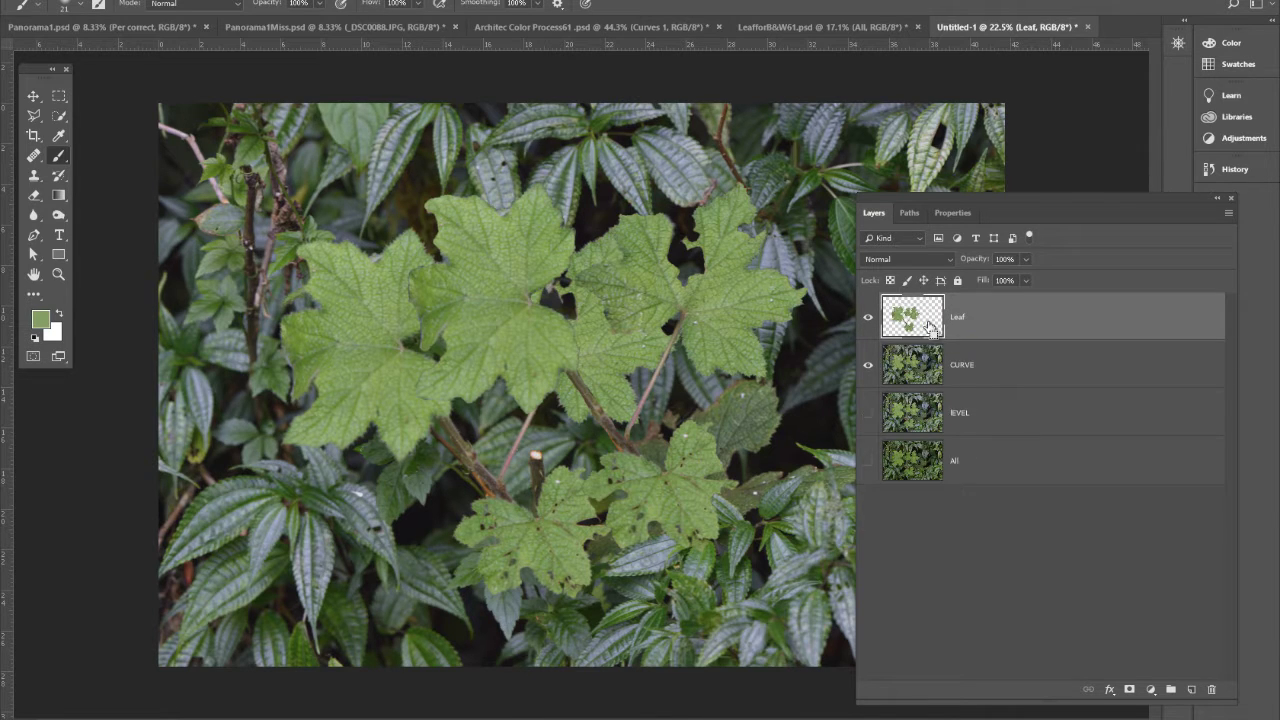
Load the Leaf layer's outline as a selection and copy that area of the CURVE layer onto a new layer
left_click(929, 326, "ctrl")
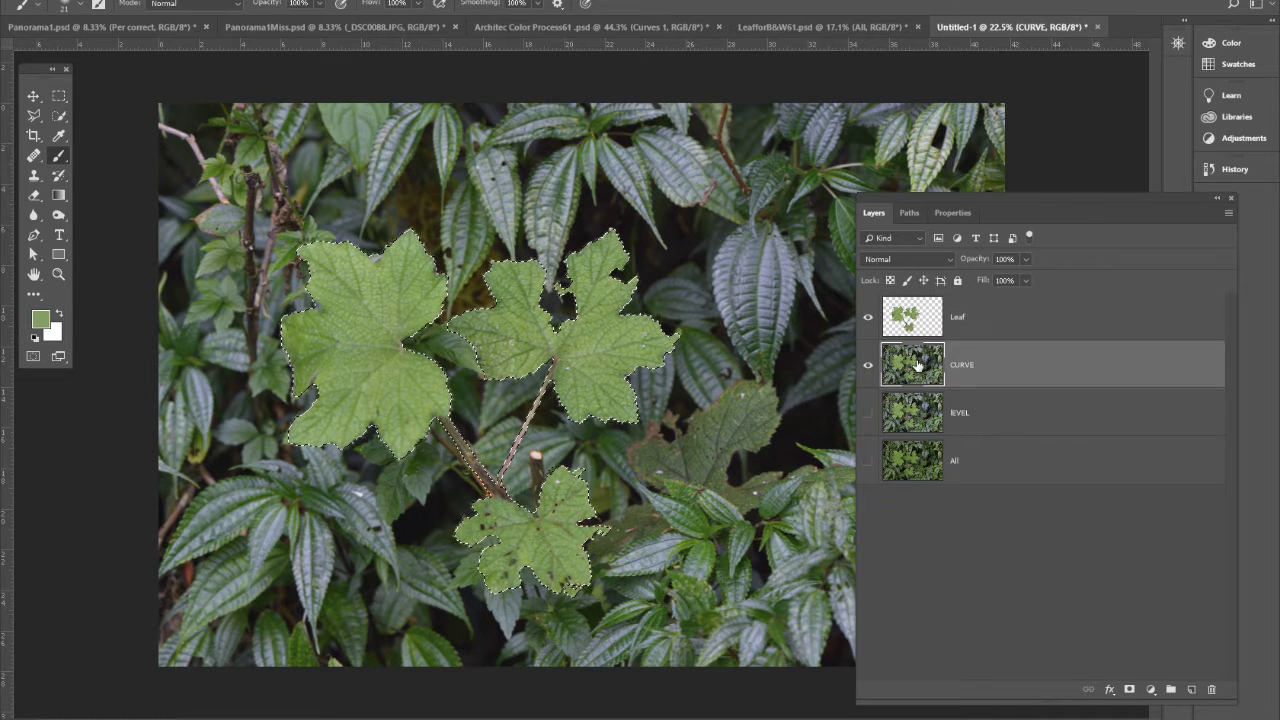
left_click(918, 364)
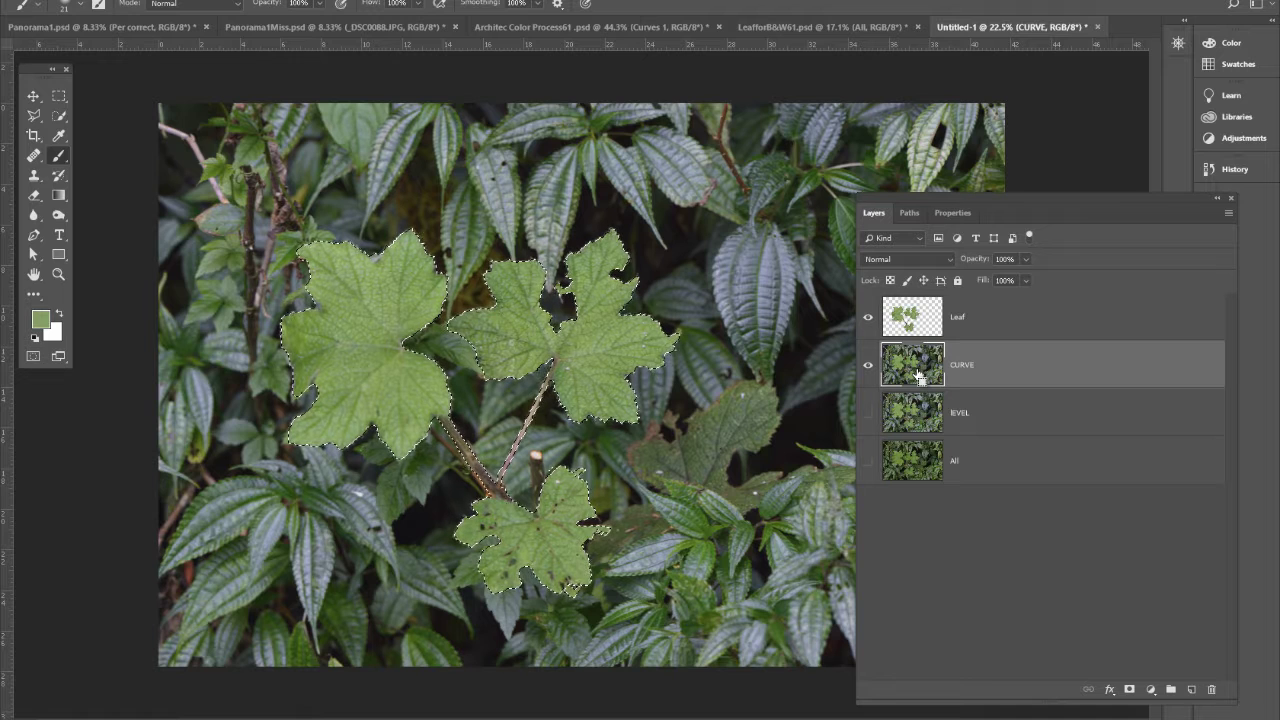
key("ctrl+j")
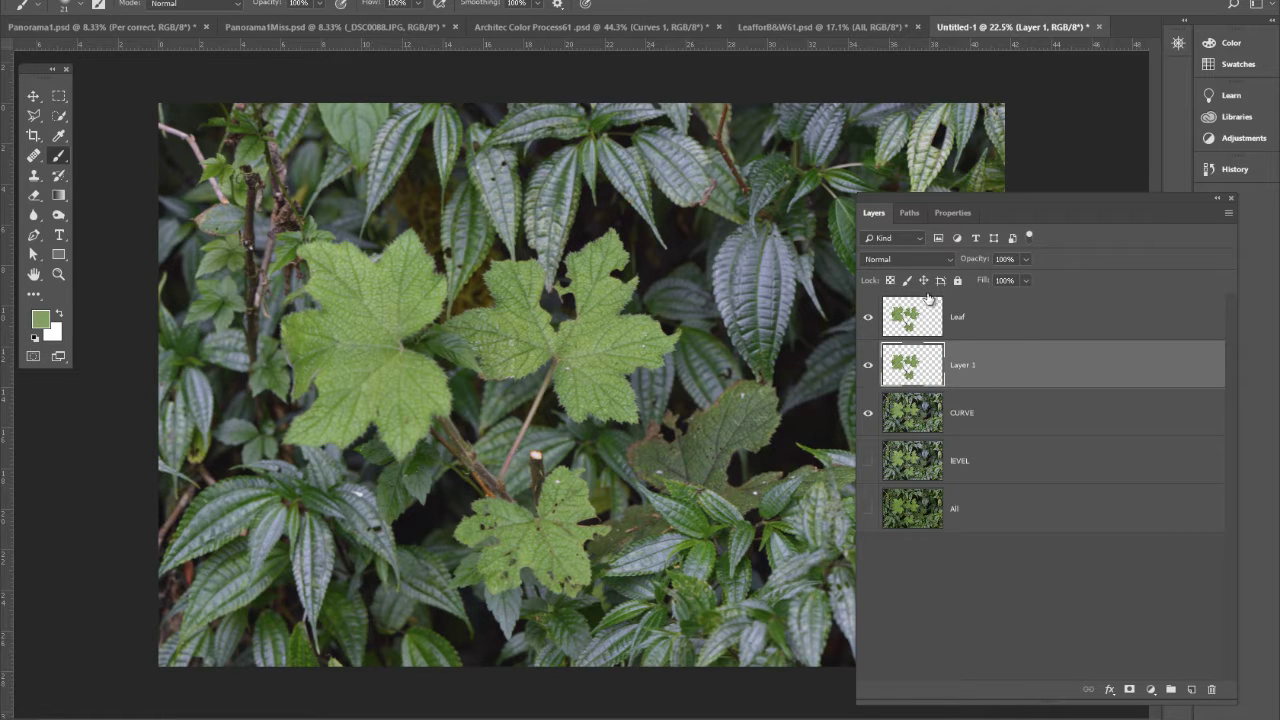
left_click(919, 416)
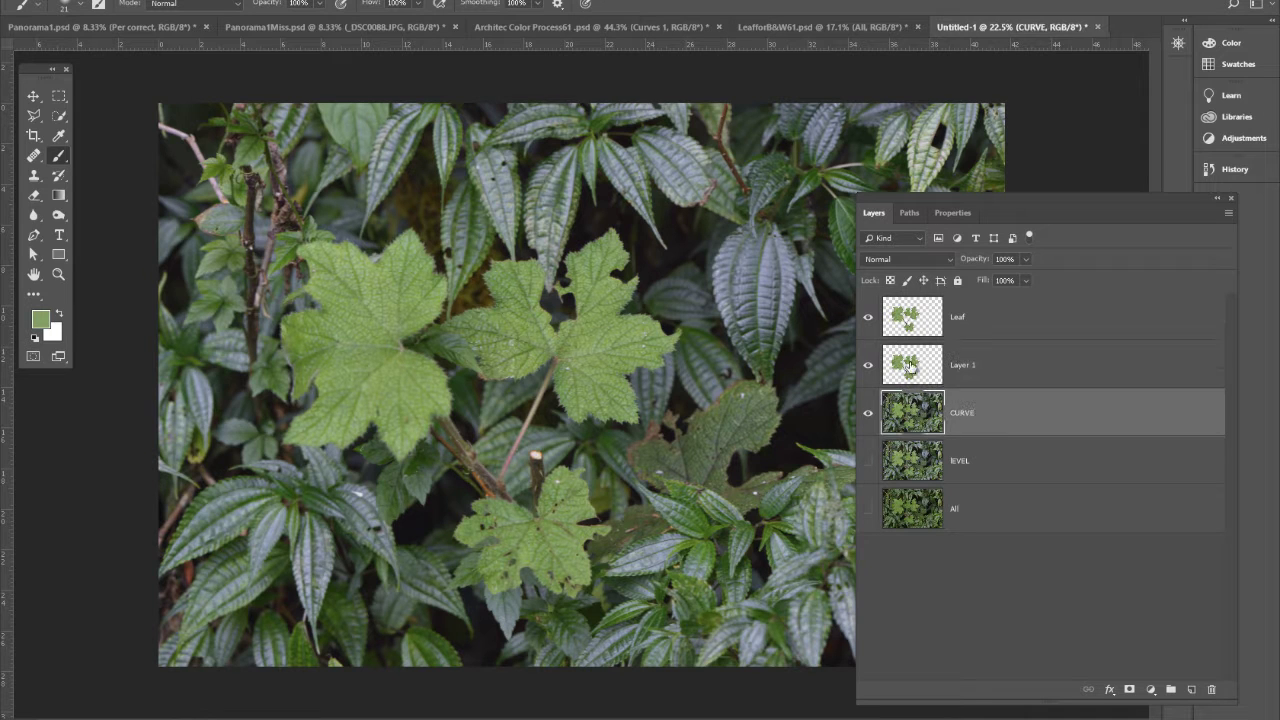
Try the Screen blend mode on both the Layer 1 and Leaf cutout layers
left_click(927, 316)
left_click(915, 370)
left_click(907, 318)
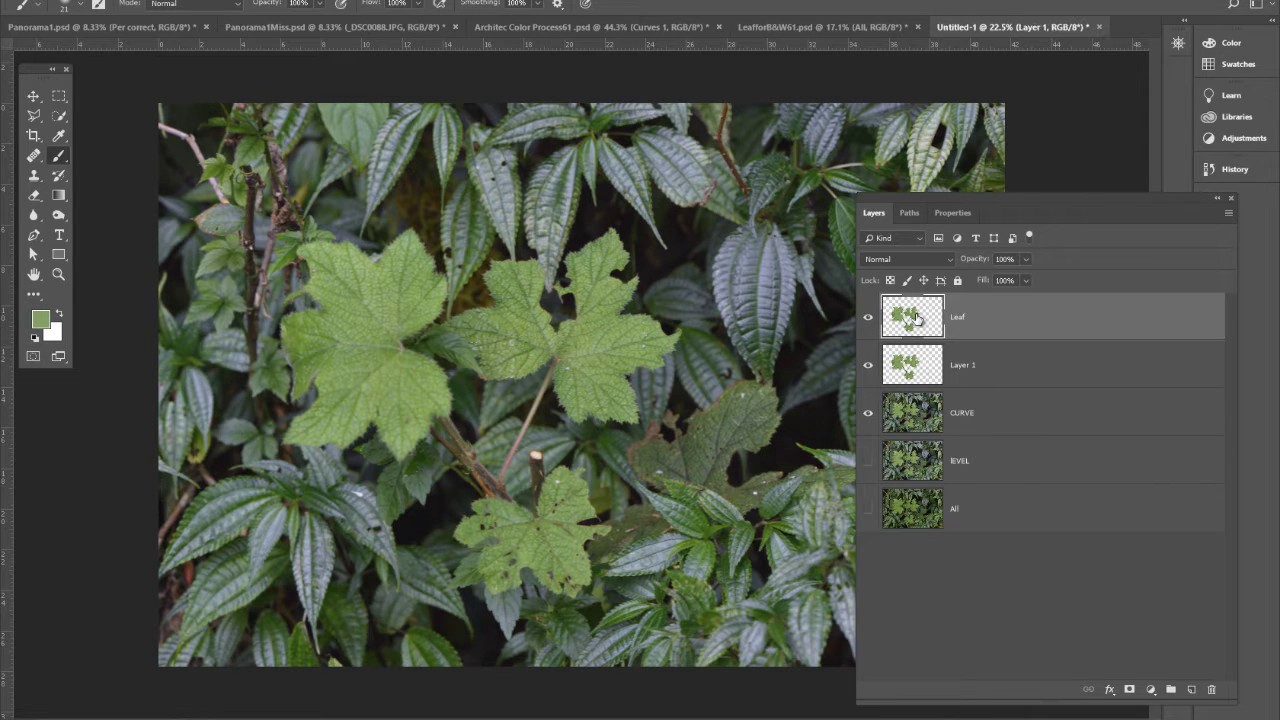
left_click(916, 366)
left_click(916, 262)
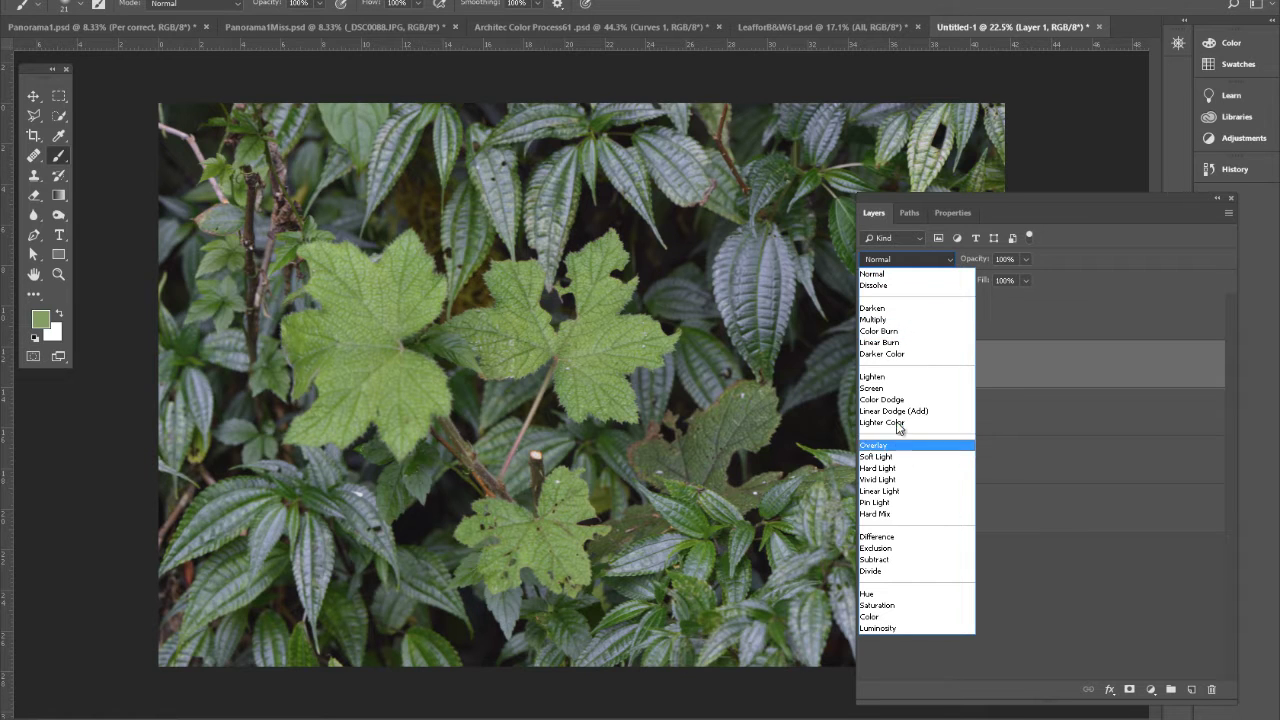
left_click(893, 388)
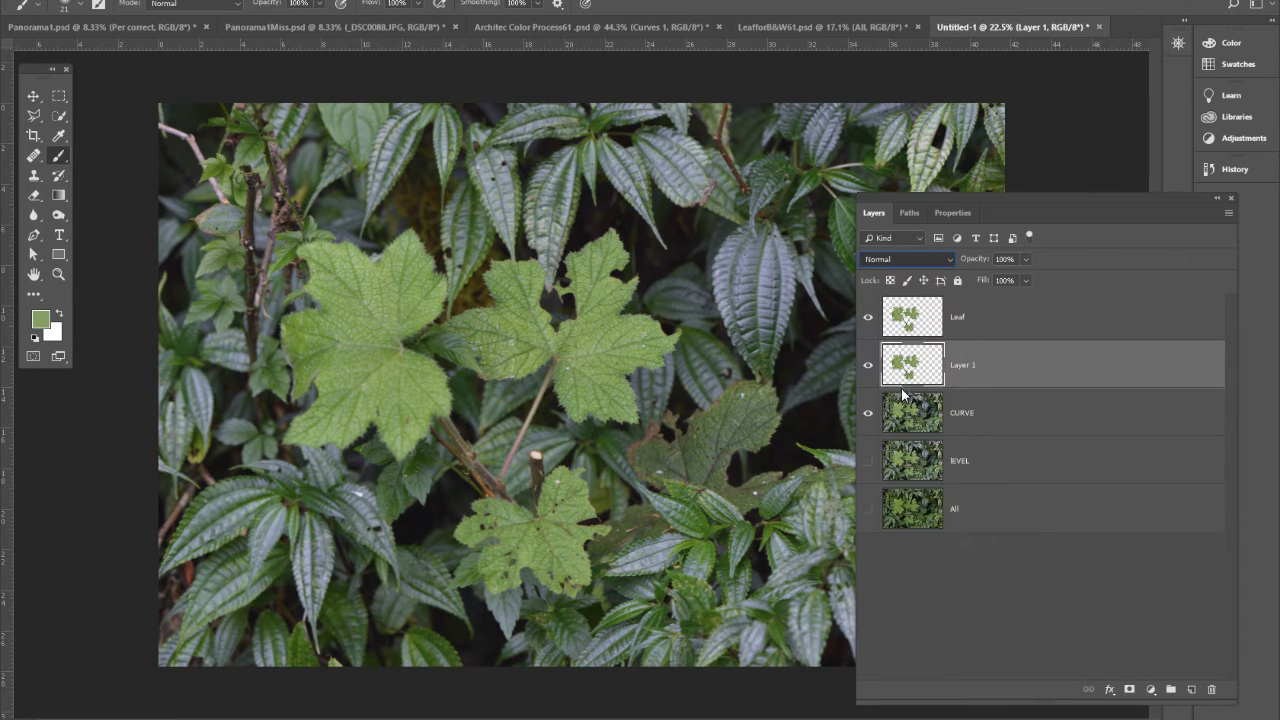
left_click(936, 318)
left_click(907, 259)
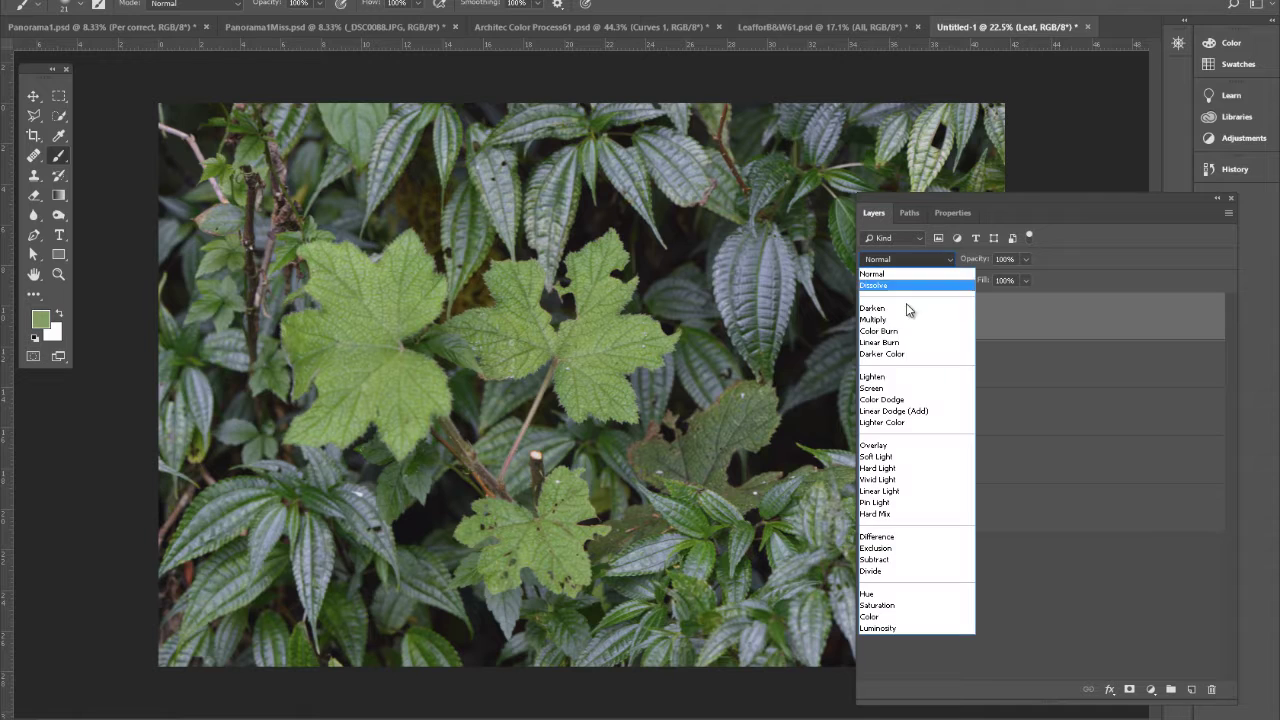
left_click(893, 388)
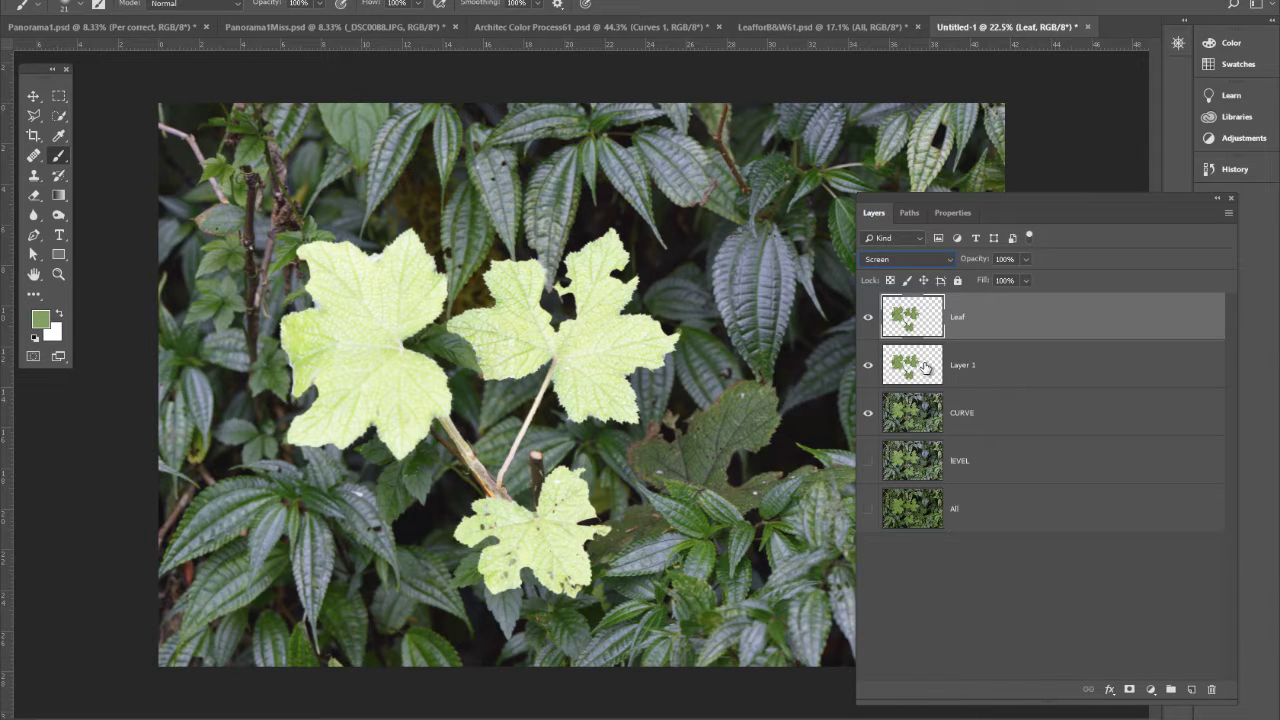
Return the blend mode of the Layer 1 and Leaf layers to Normal
left_click(925, 368)
left_click(936, 259)
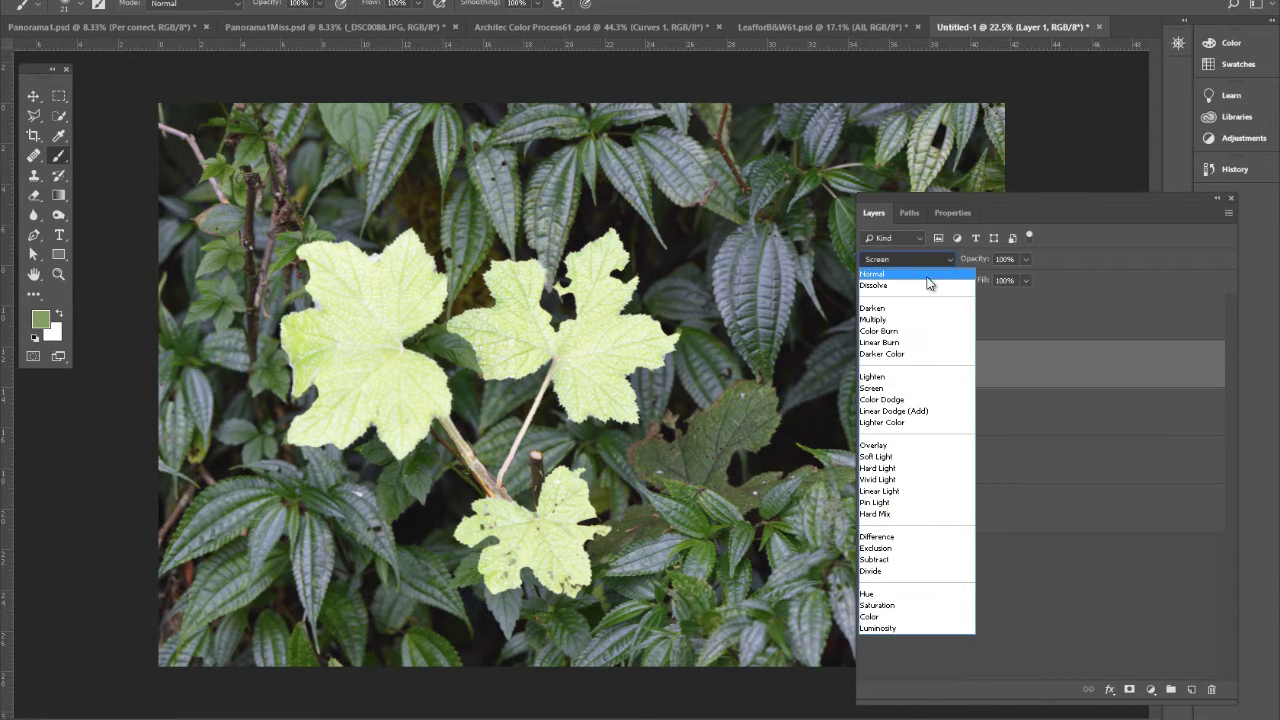
left_click(934, 274)
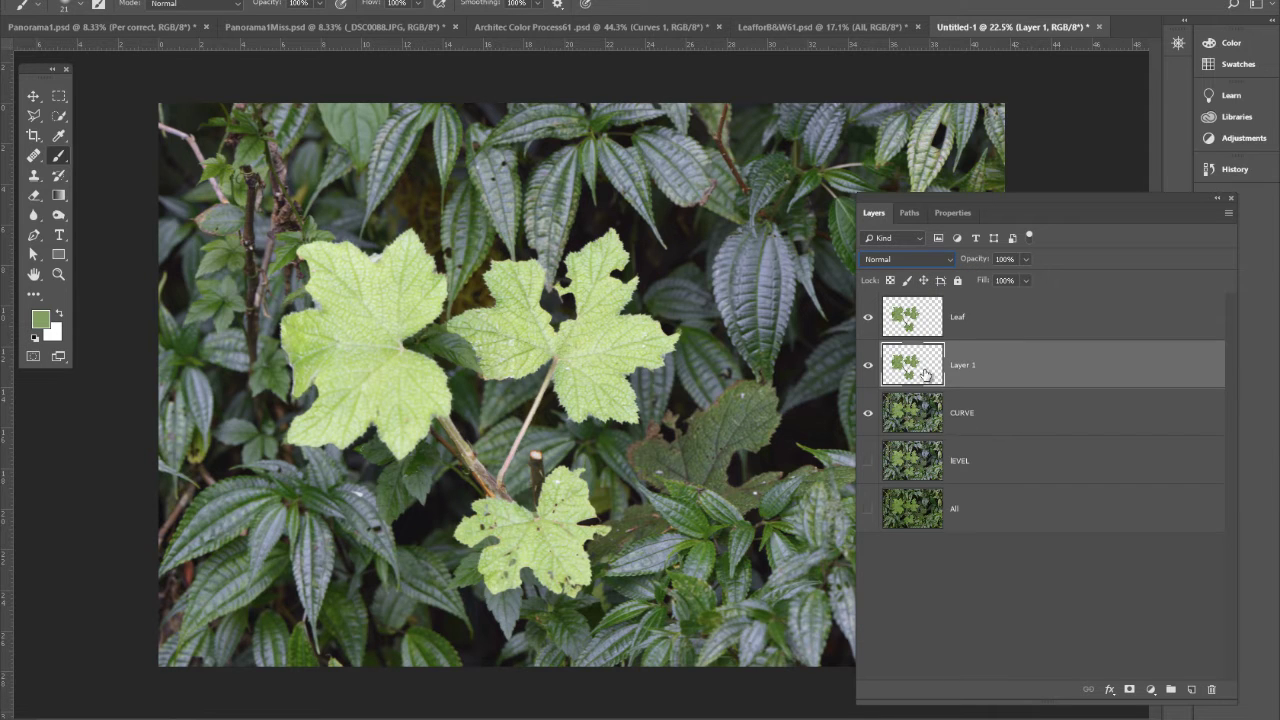
left_click(914, 332)
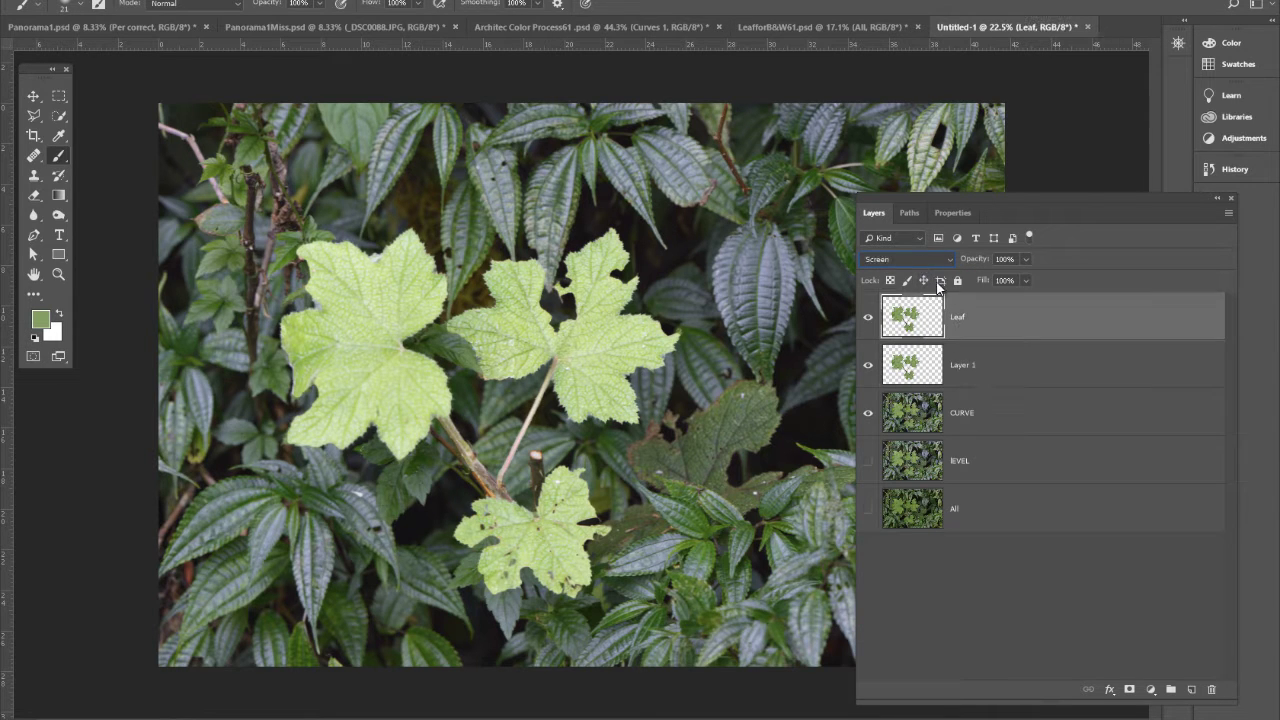
left_click(946, 259)
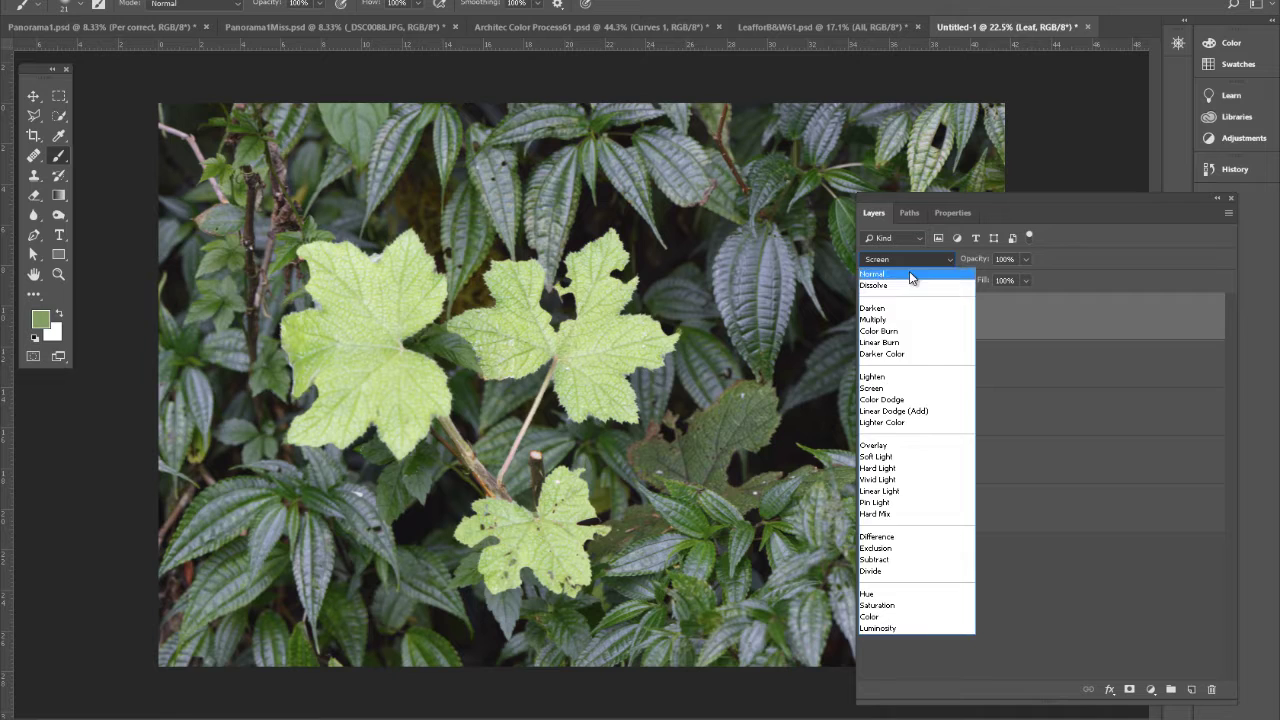
left_click(909, 271)
Rename the new cutout layer Layer 1 as Leaf2
left_click(923, 428)
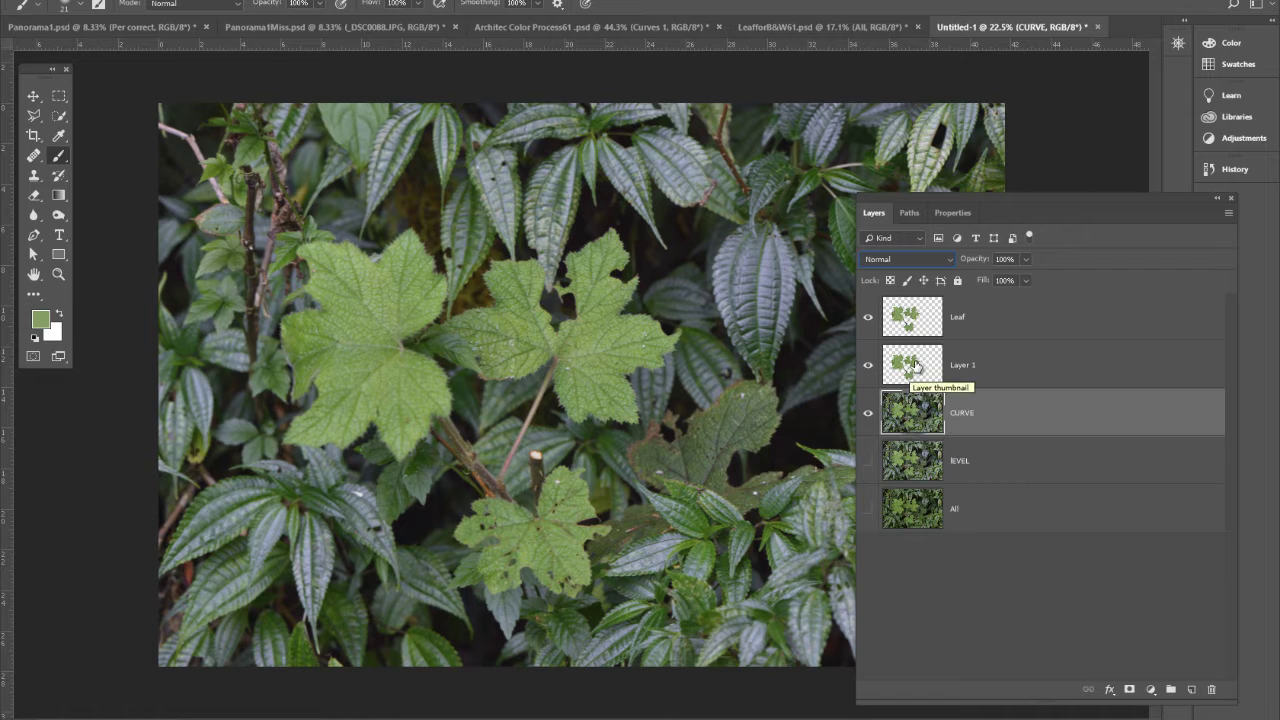
double_click(962, 366)
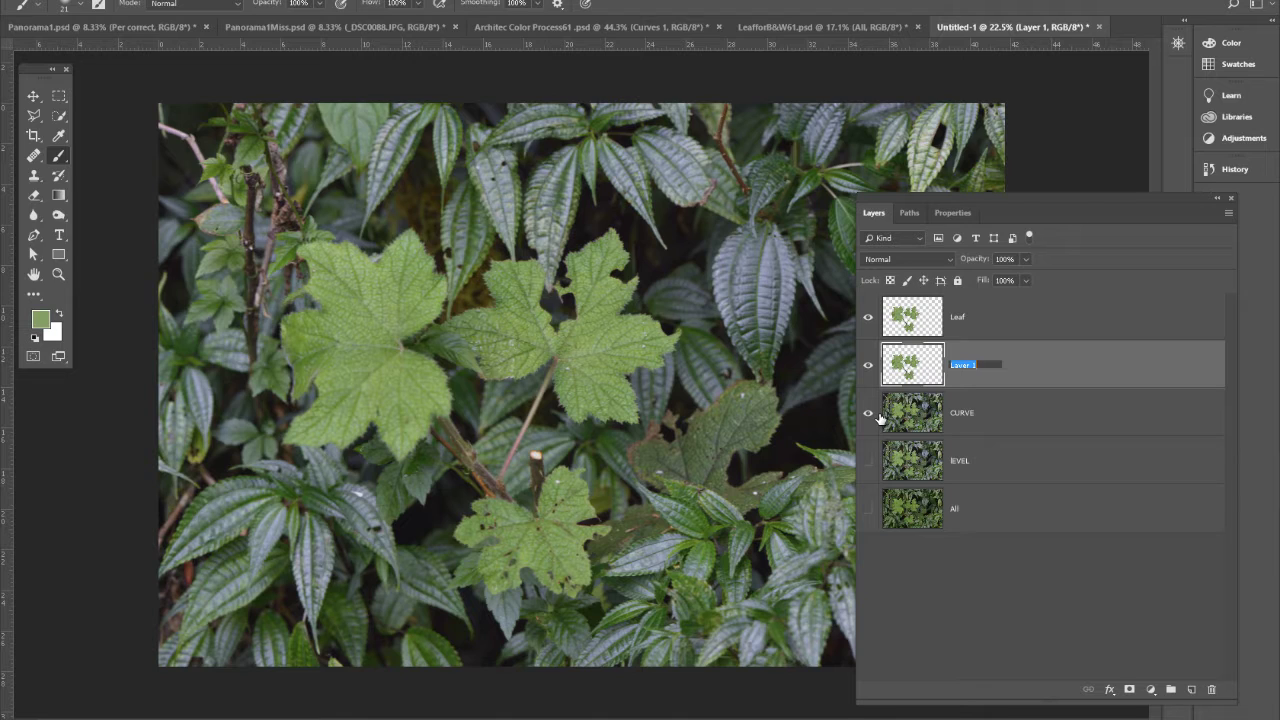
double_click(970, 367)
left_click(980, 430)
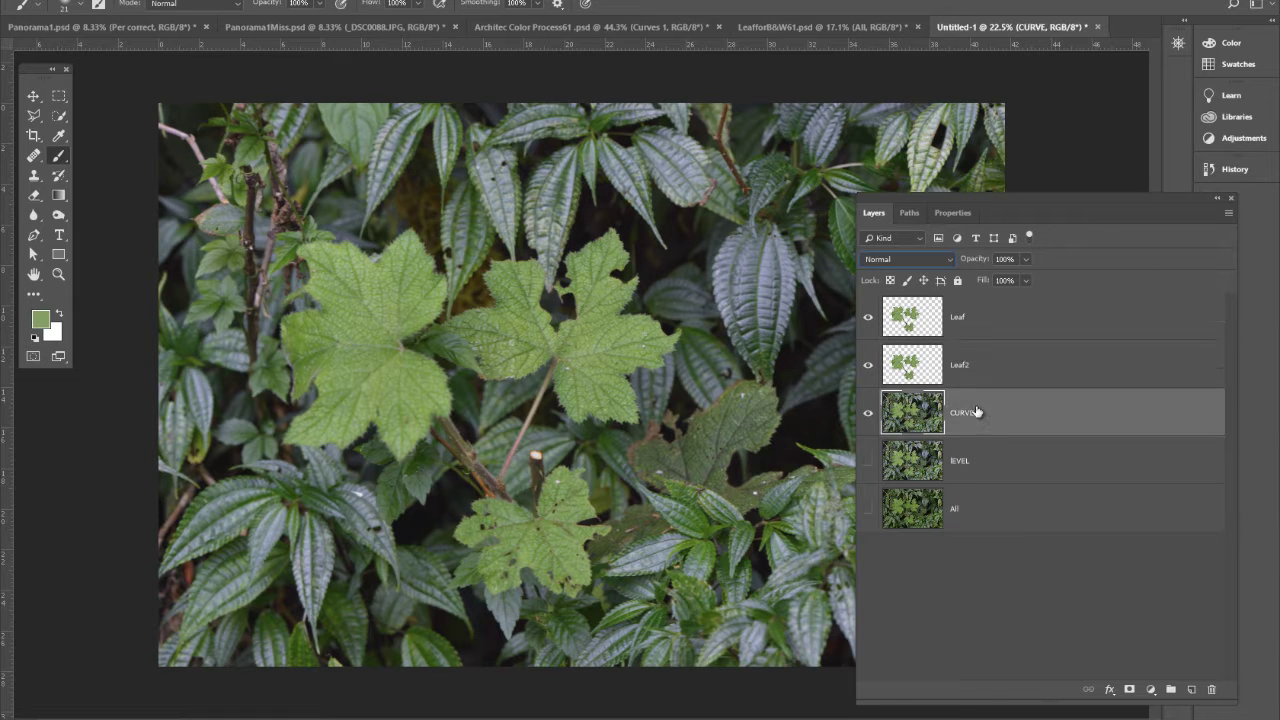
Open the Curves adjustment for the CURVE layer and turn on the on-image adjustment tool
left_click(897, 368)
left_click(928, 330)
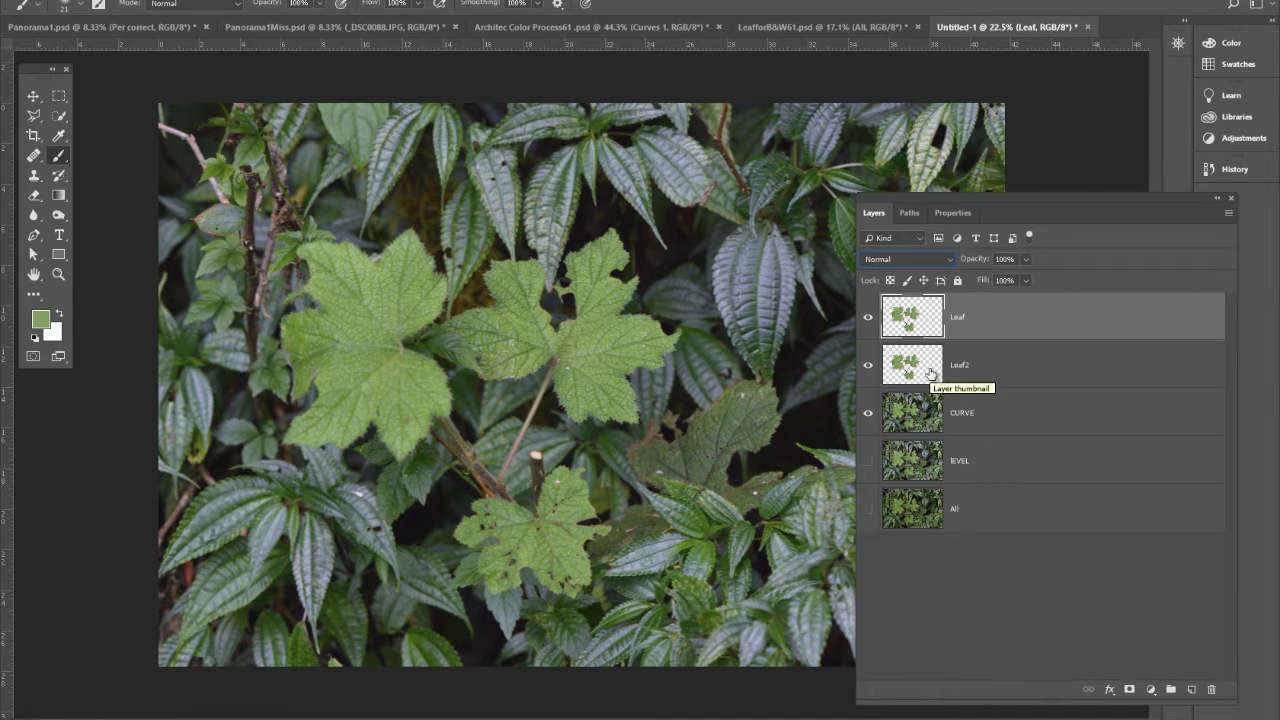
left_click(937, 424)
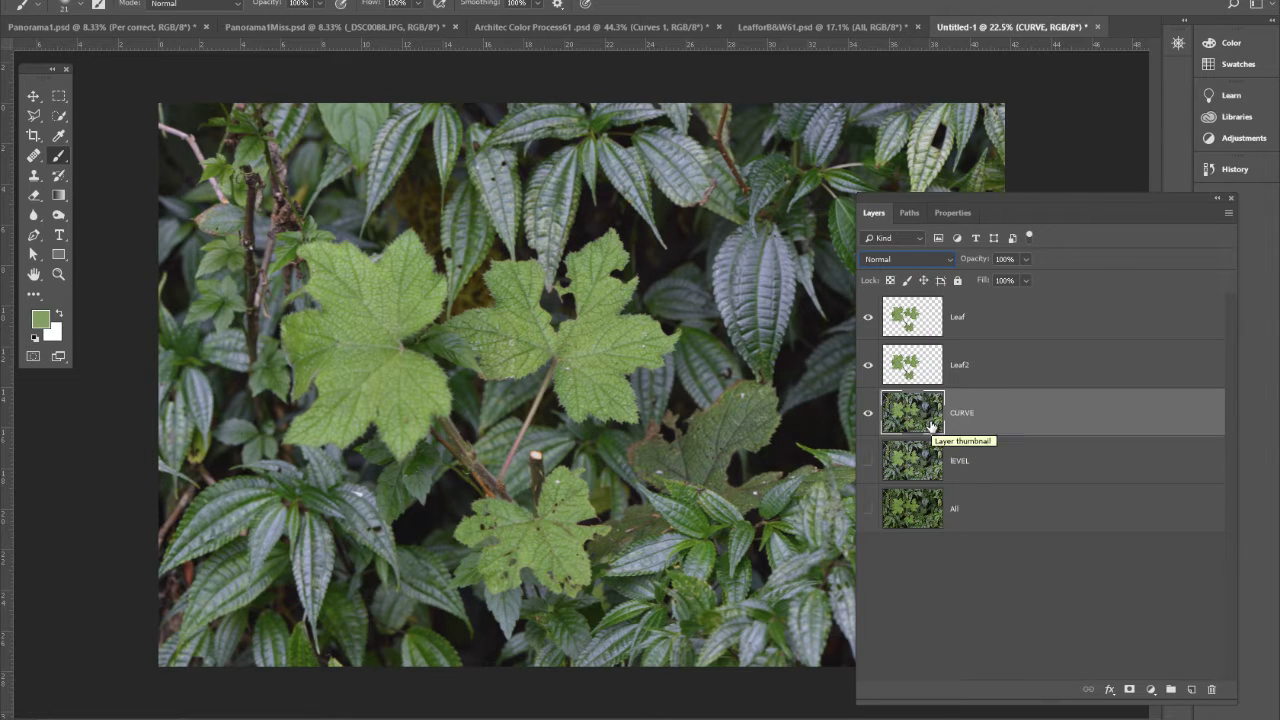
left_click(126, 2)
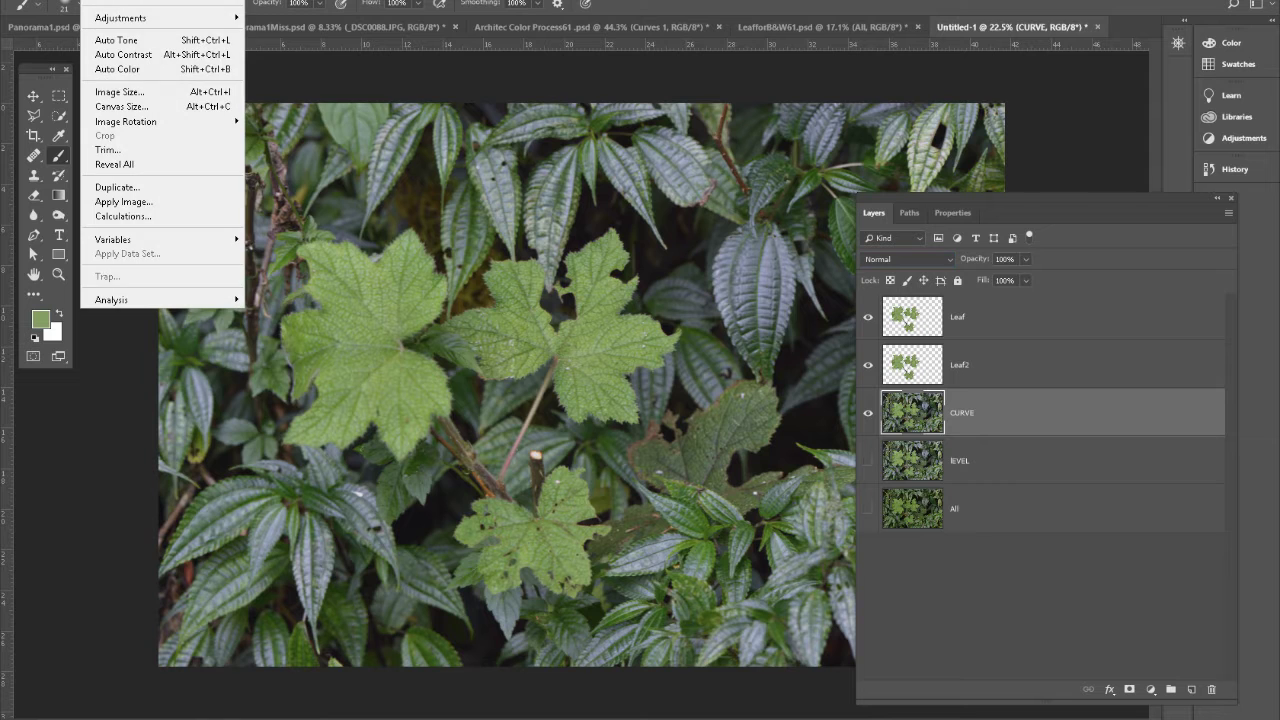
mouse_move(130, 18)
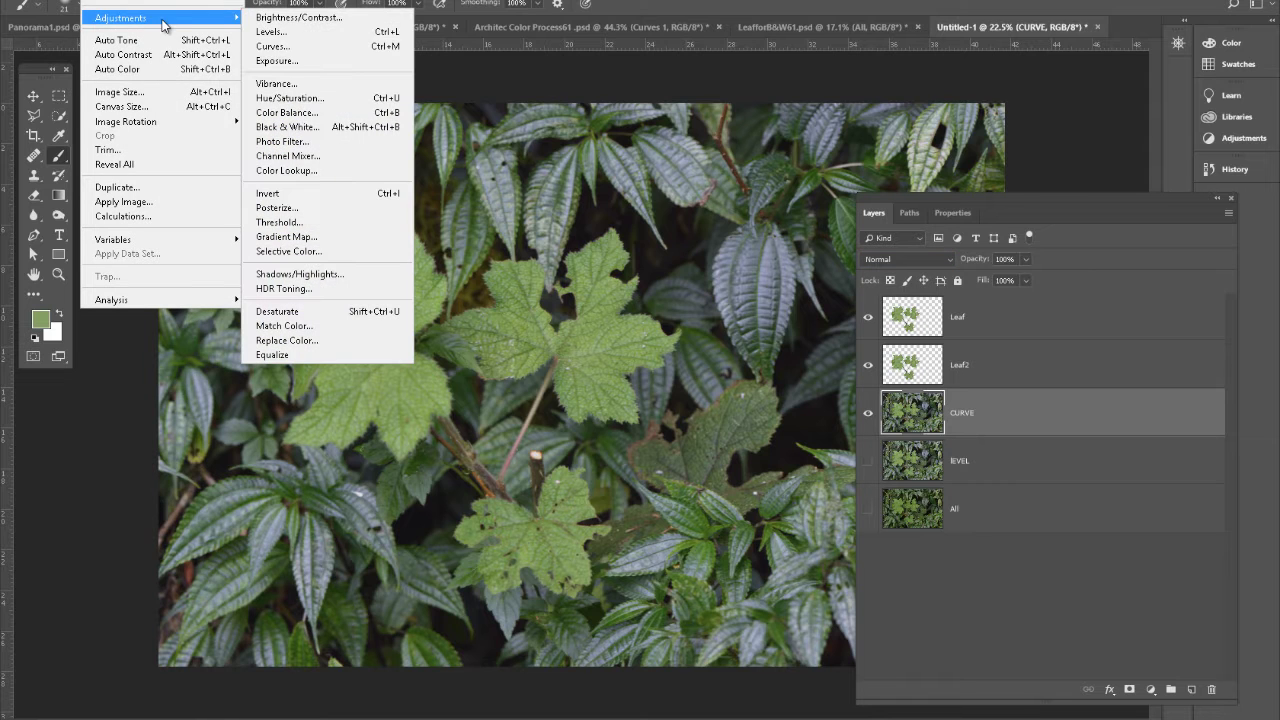
left_click(305, 47)
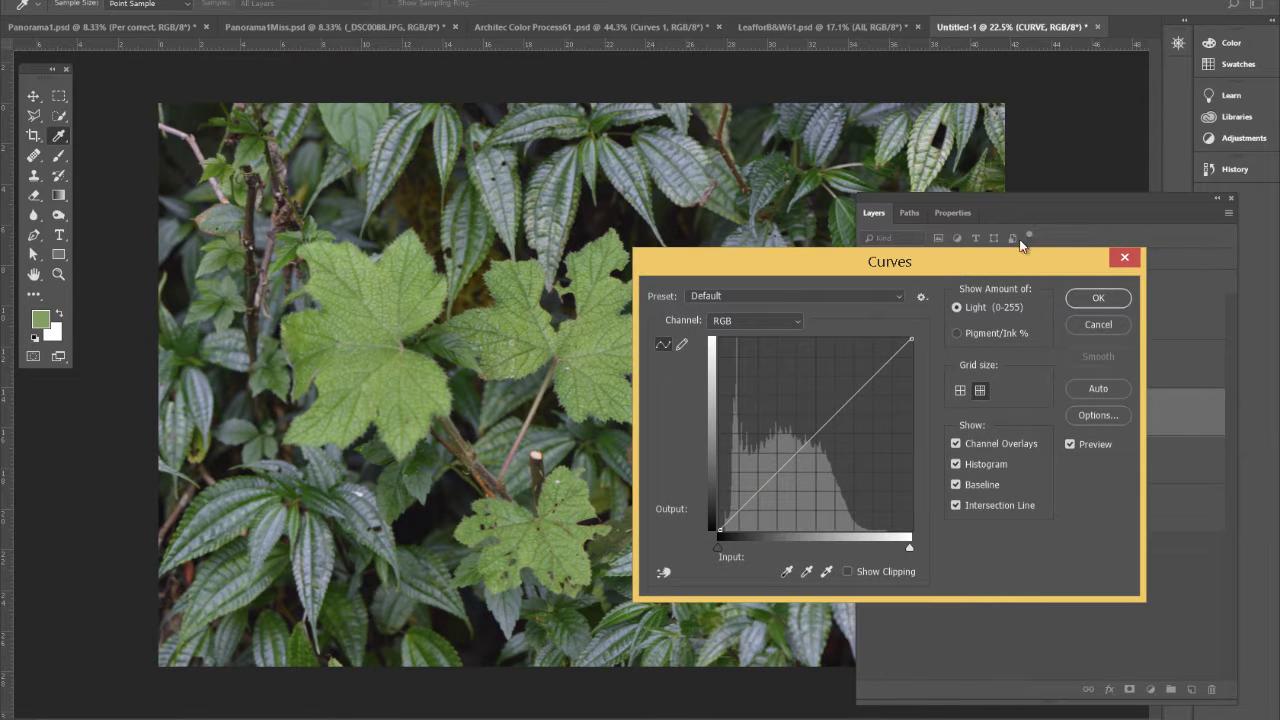
left_click_drag(957, 261, 1115, 285)
left_click(821, 596)
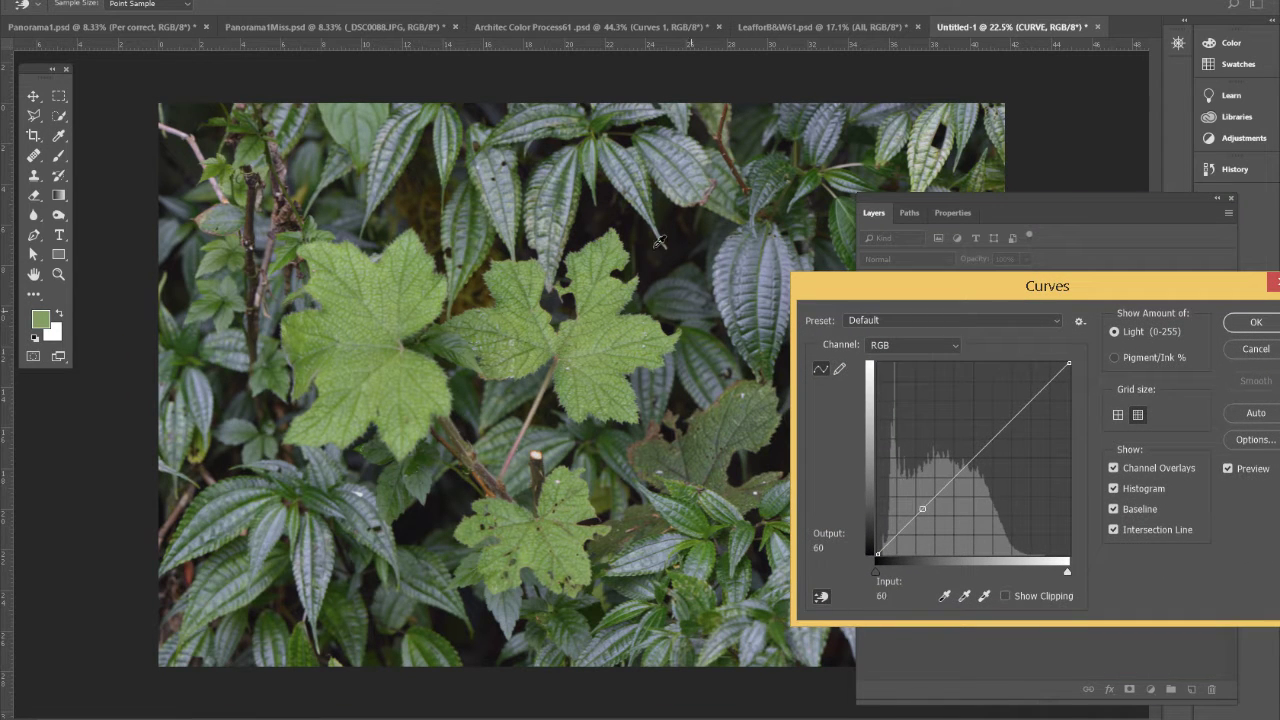
Darken the background heavily by pulling the RGB curve down to output 42 at input 138
left_click_drag(654, 251, 660, 263)
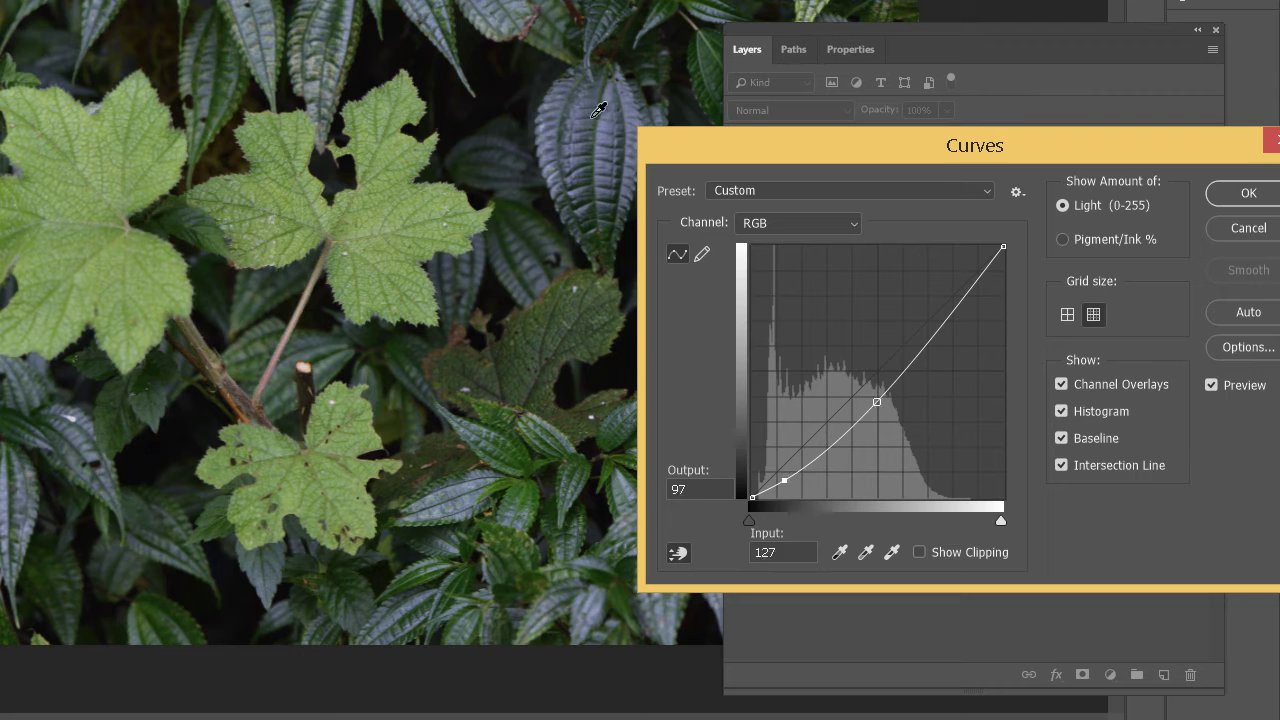
left_click_drag(600, 112, 597, 118)
left_click_drag(864, 419, 877, 452)
left_click_drag(784, 480, 793, 515)
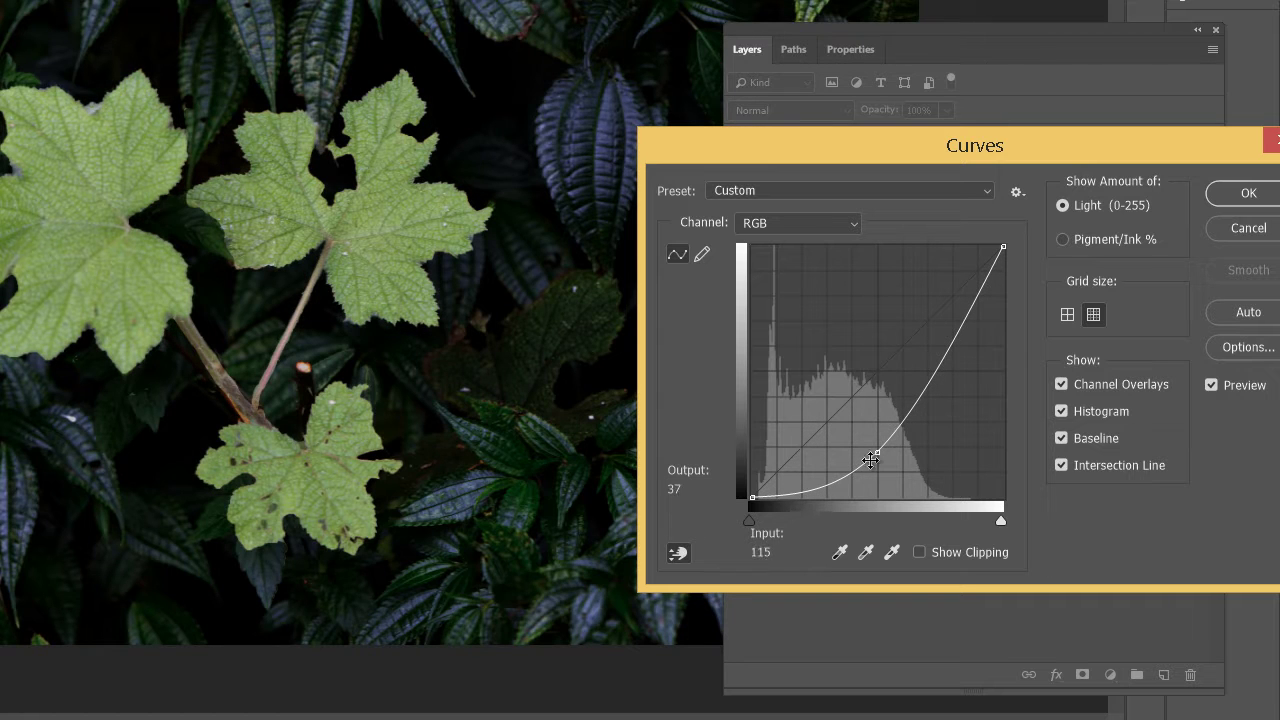
left_click_drag(871, 460, 887, 455)
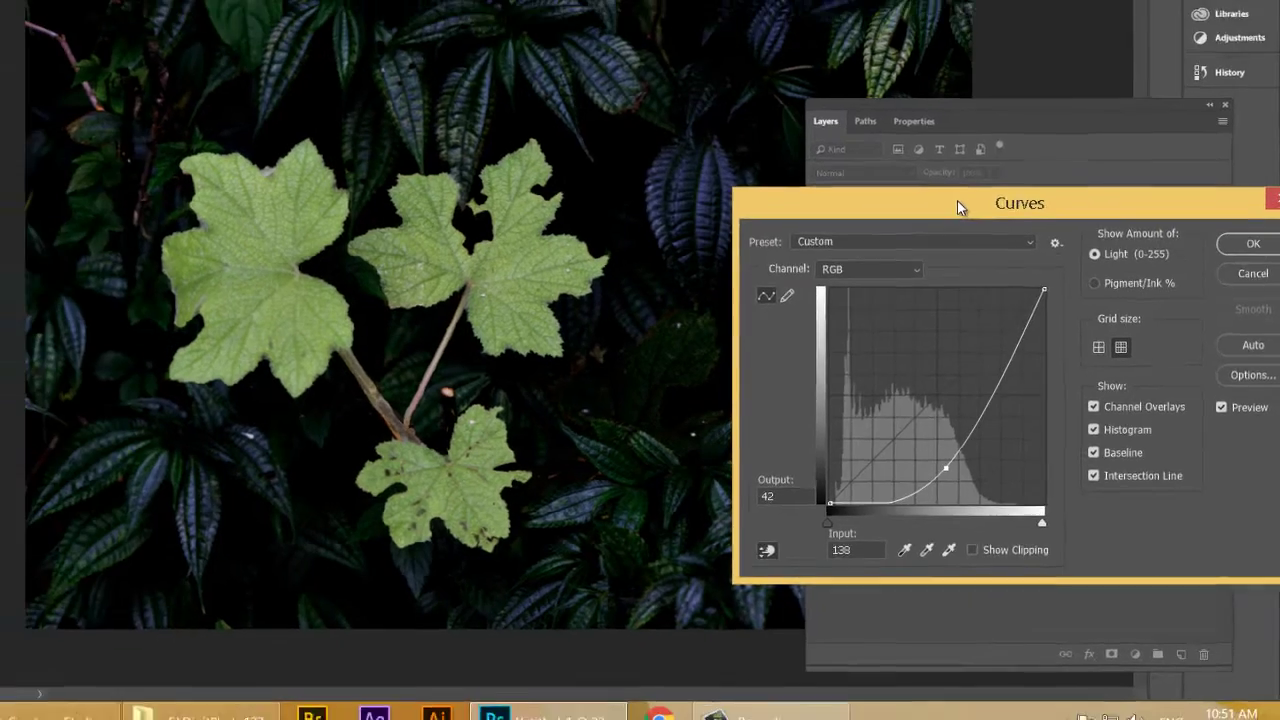
left_click_drag(957, 200, 907, 425)
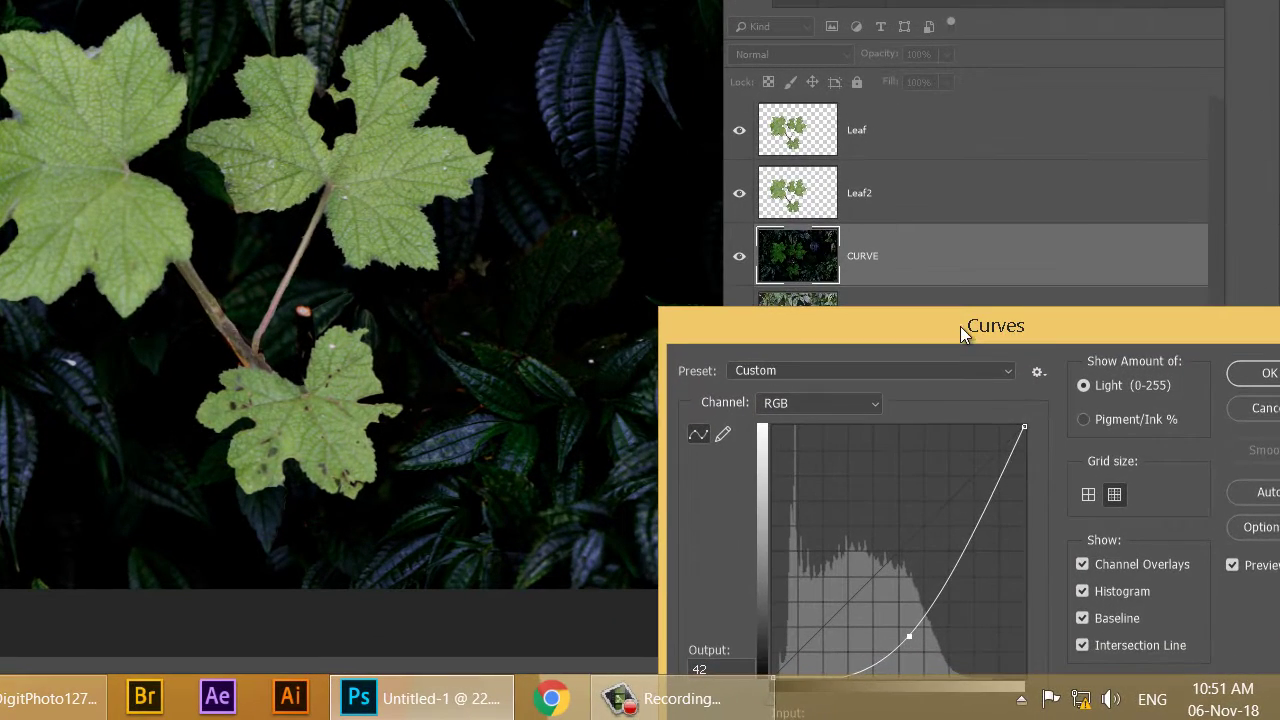
left_click_drag(960, 326, 901, 154)
Reshape the RGB curve into a milder darkening, with points at input 64, output 31 and input 162, output 127
left_click_drag(848, 466, 829, 413)
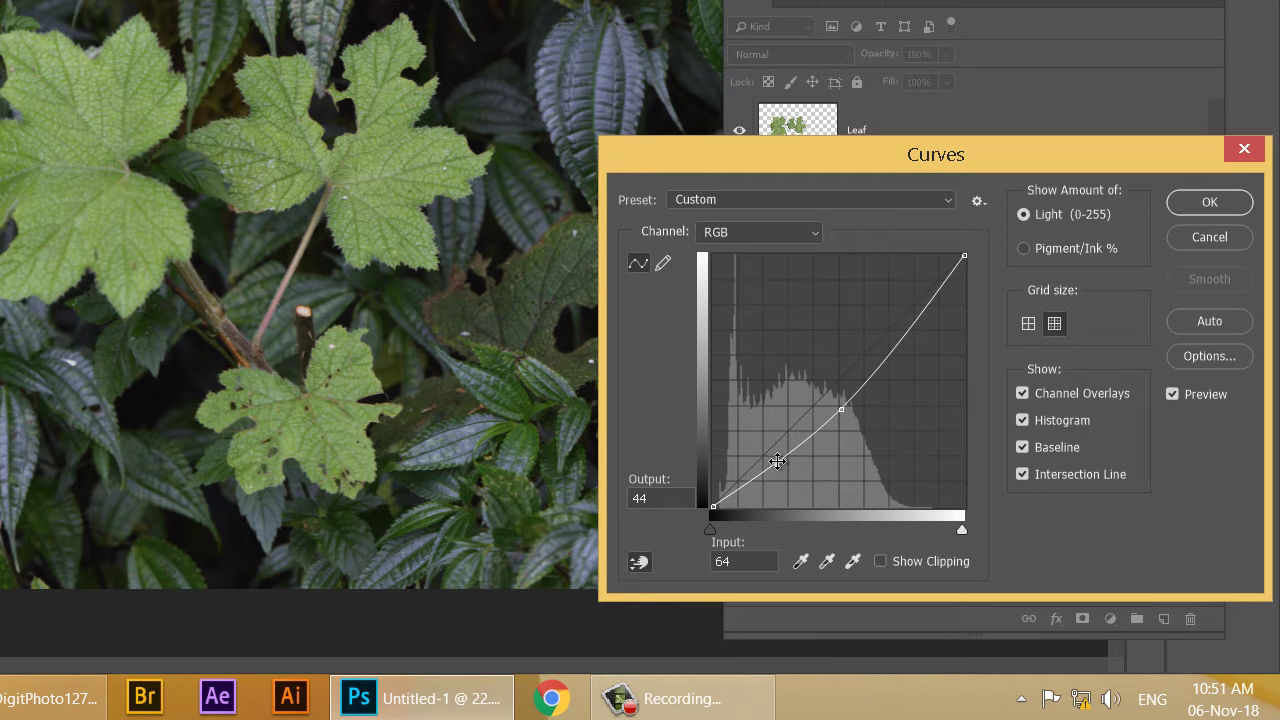
left_click_drag(778, 463, 784, 484)
left_click(819, 435)
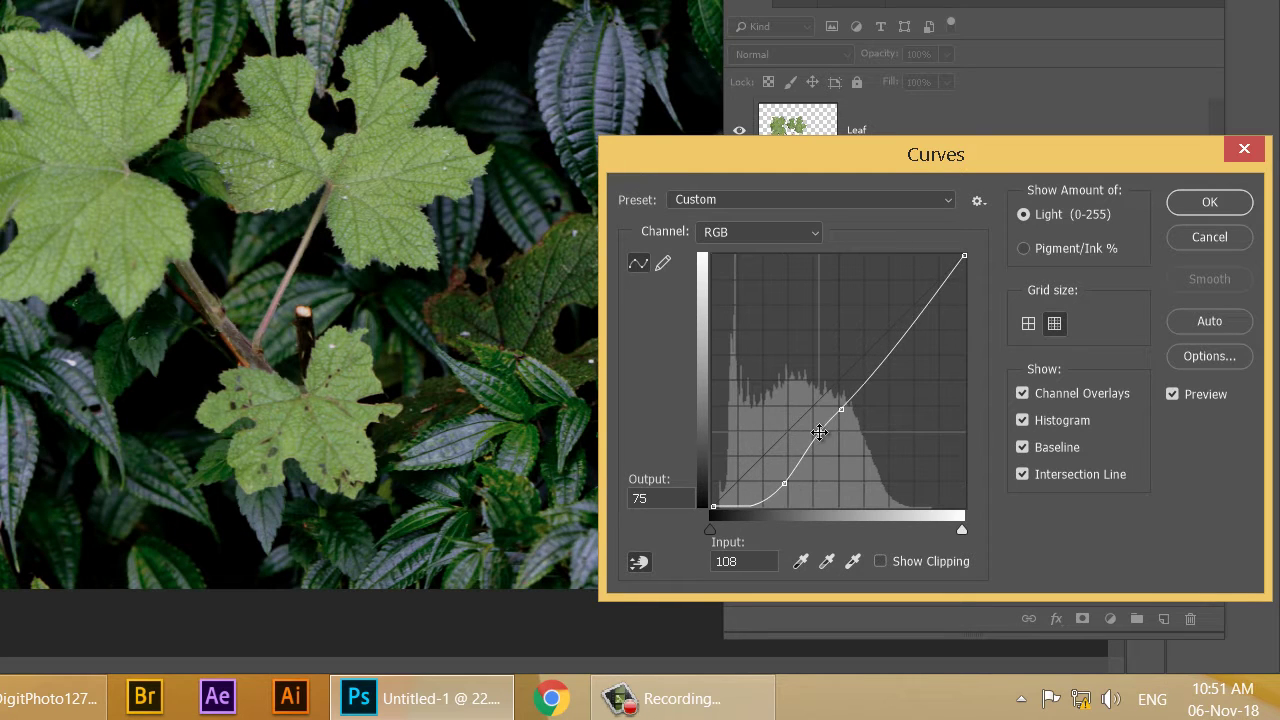
left_click_drag(871, 384, 872, 381)
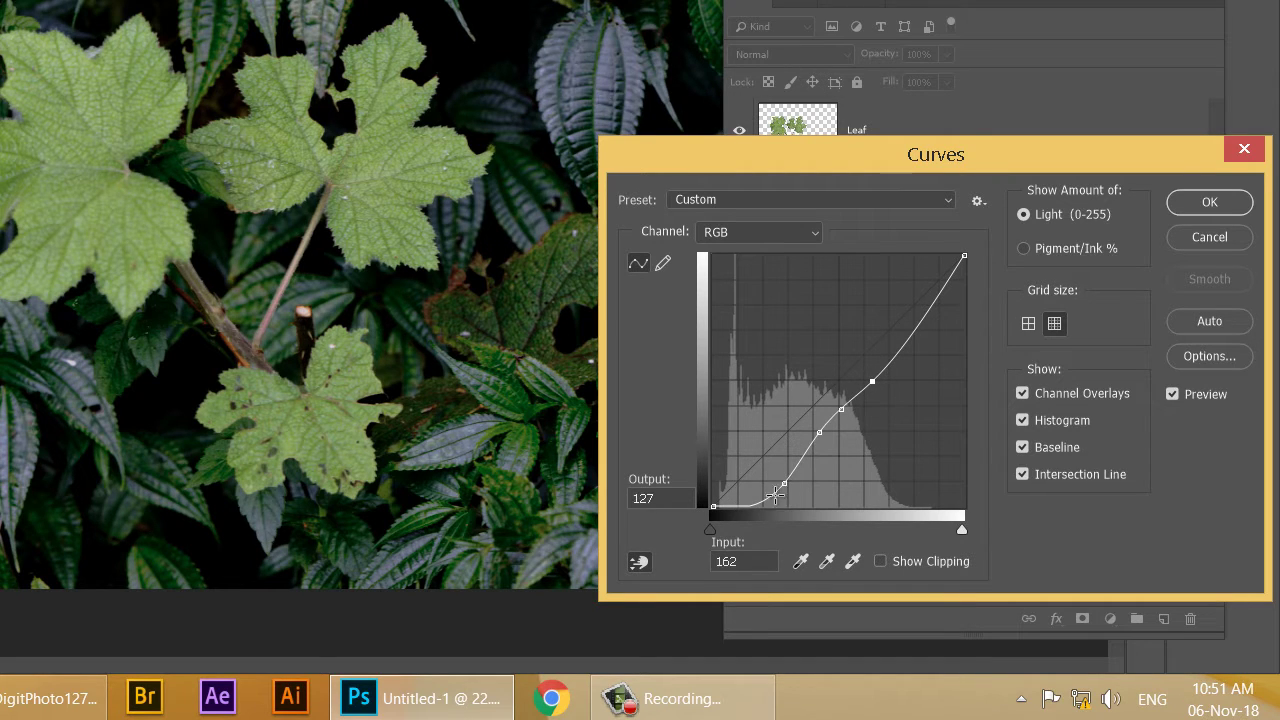
left_click_drag(776, 490, 776, 476)
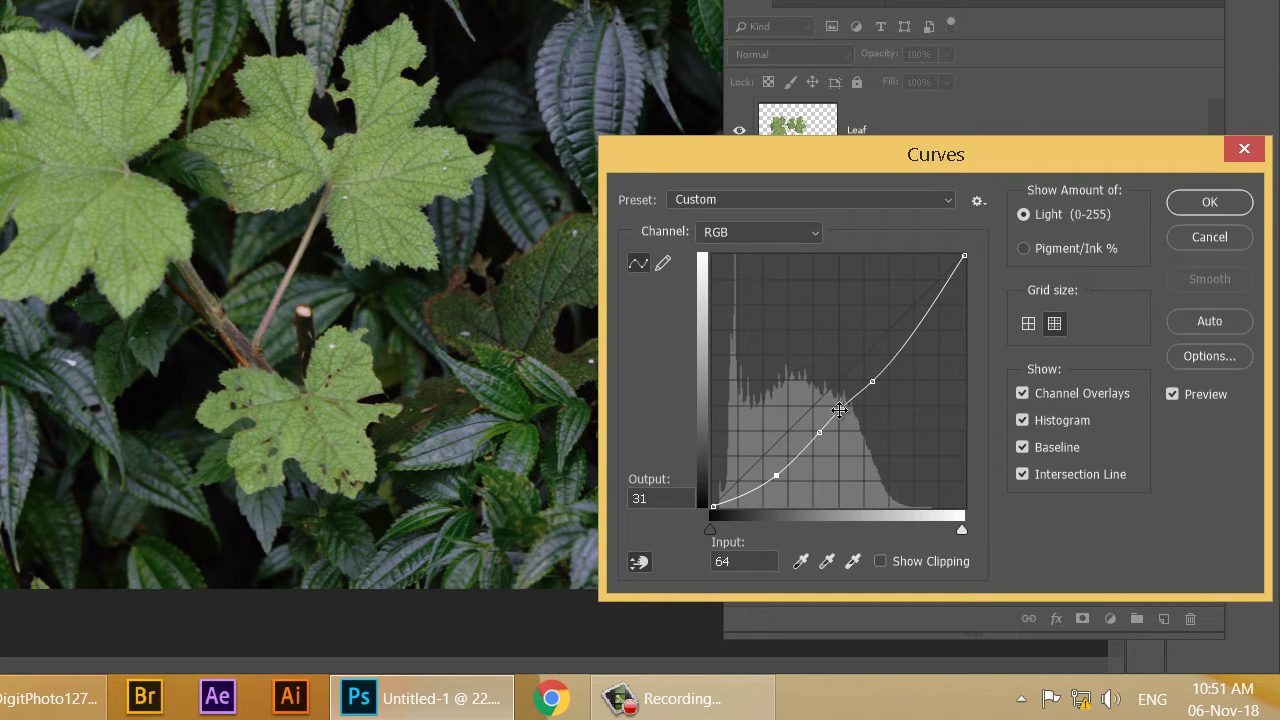
Smooth the curve's midtones with a point at input 111, output 71, and apply the Curves adjustment
mouse_move(846, 404)
left_mouse_down()
mouse_move(819, 434)
mouse_move(846, 413)
left_mouse_up()
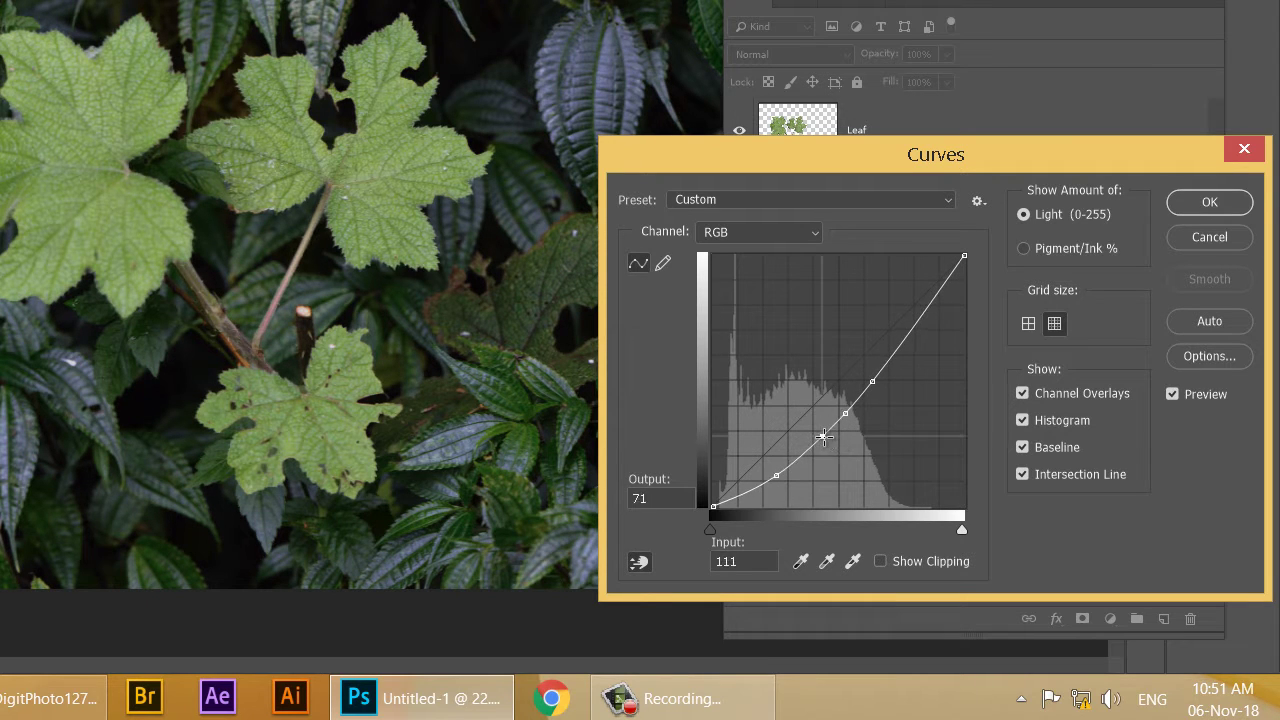
left_click(737, 496)
left_click_drag(737, 496, 741, 495)
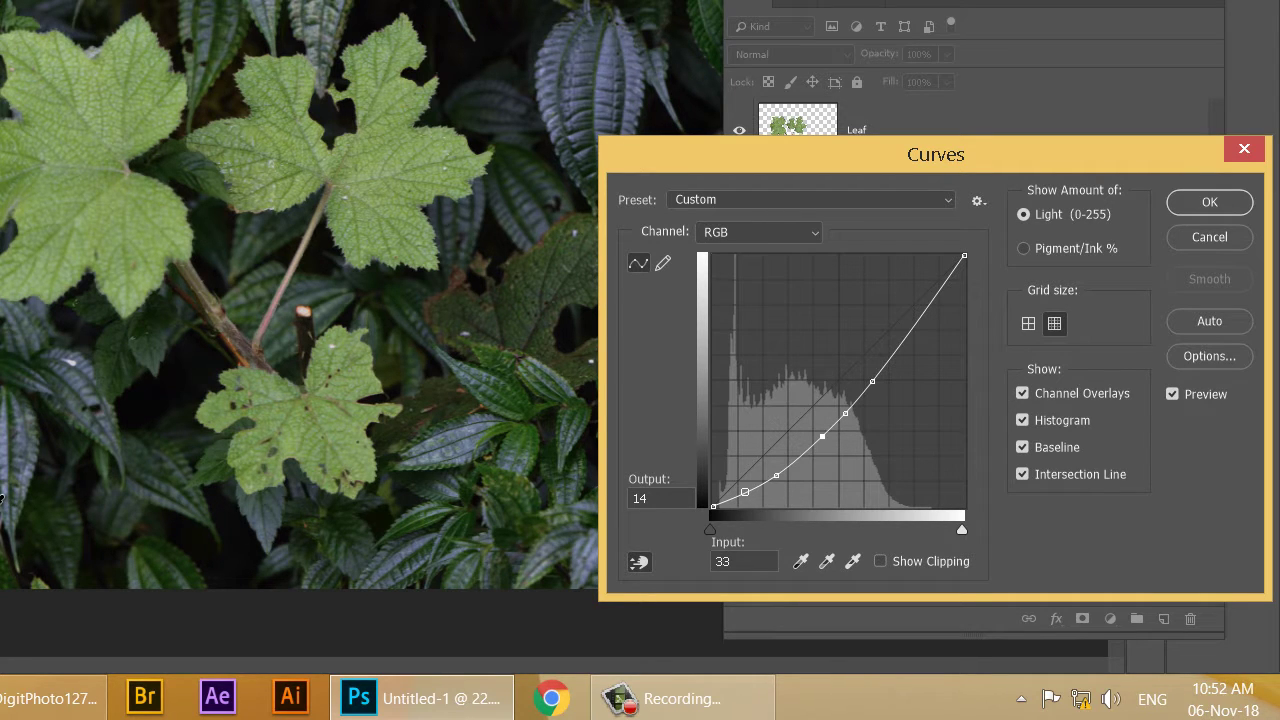
left_click_drag(745, 492, 848, 228)
left_click(1225, 201)
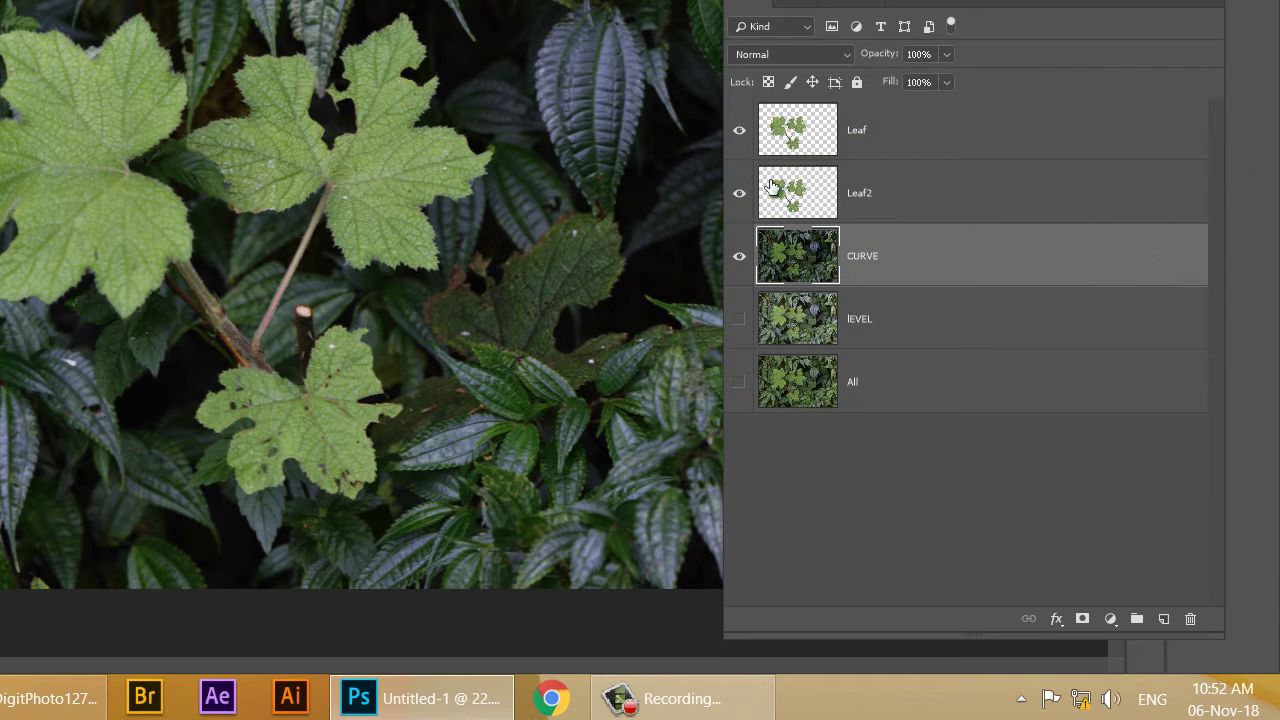
Hide the Leaf2 layer and toggle the Leaf layer off and on to compare the leaves against the darkened CURVE layer
left_click(741, 193)
left_click(739, 131)
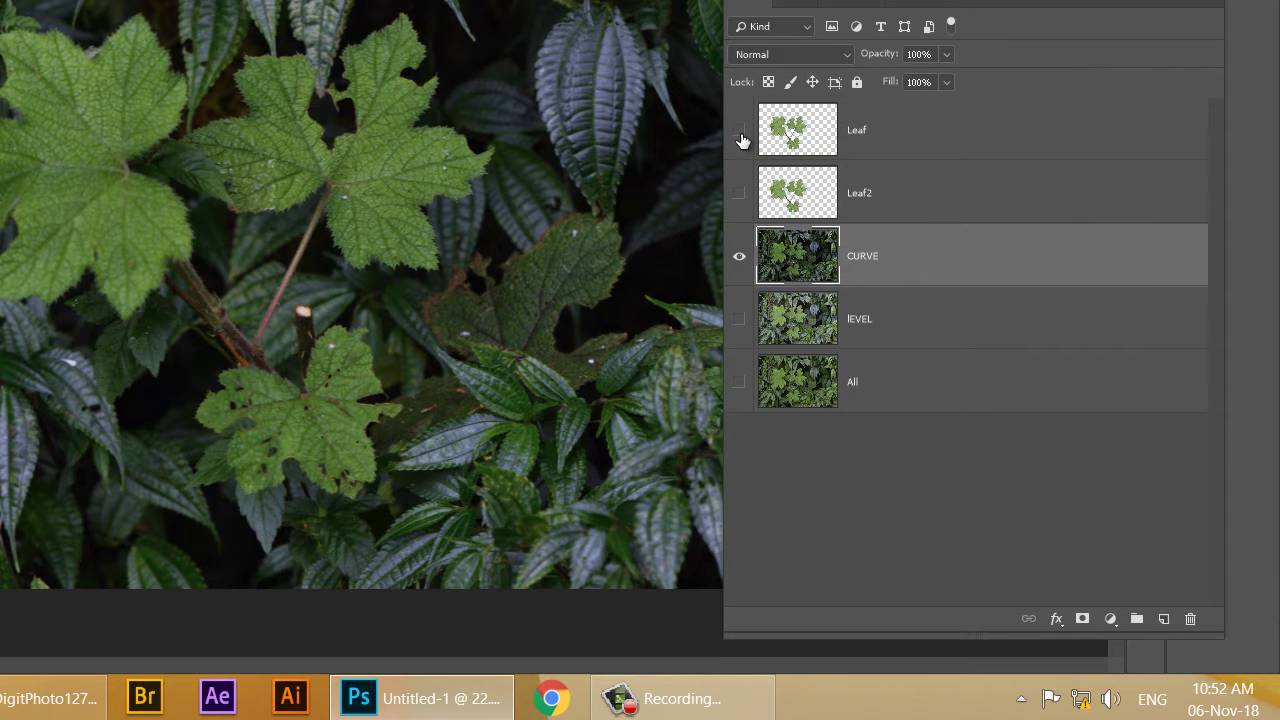
left_click(740, 131)
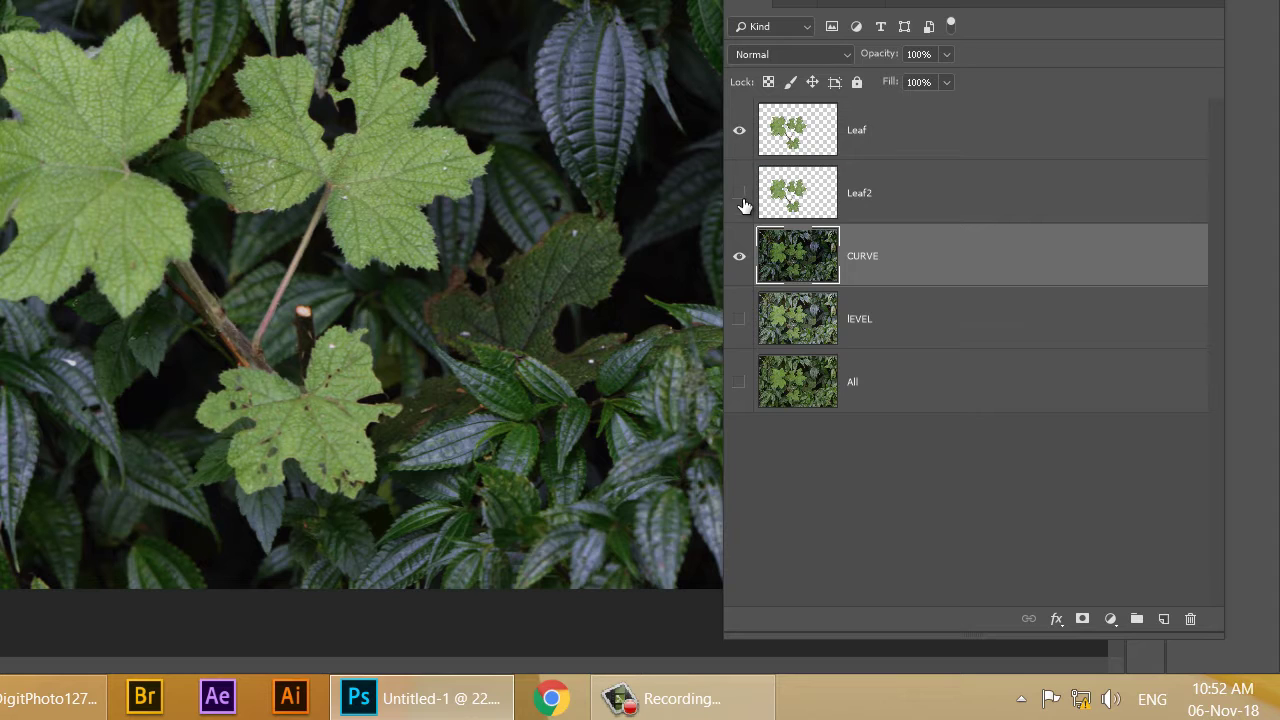
Show the Leaf2 layer, duplicate the CURVE layer and rename the copy CURVE Shadow
left_click(740, 193)
left_click_drag(1014, 280, 1164, 618)
double_click(889, 260)
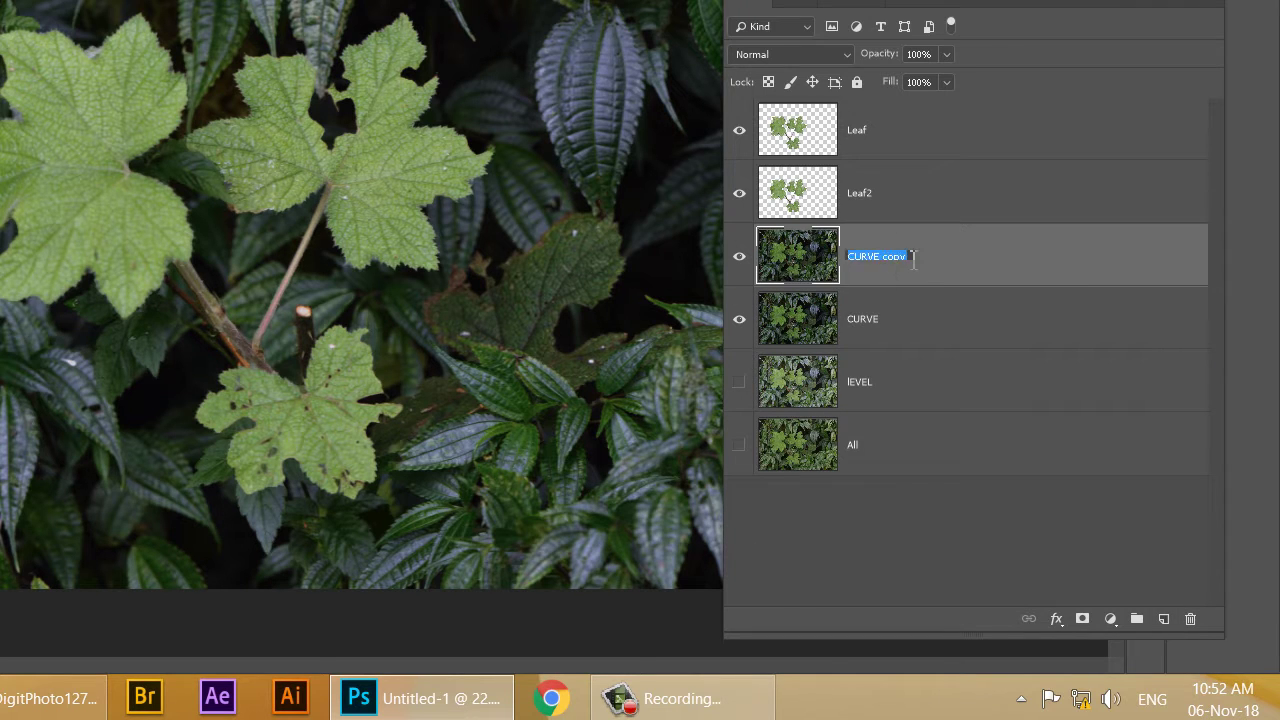
left_click_drag(912, 258, 881, 257)
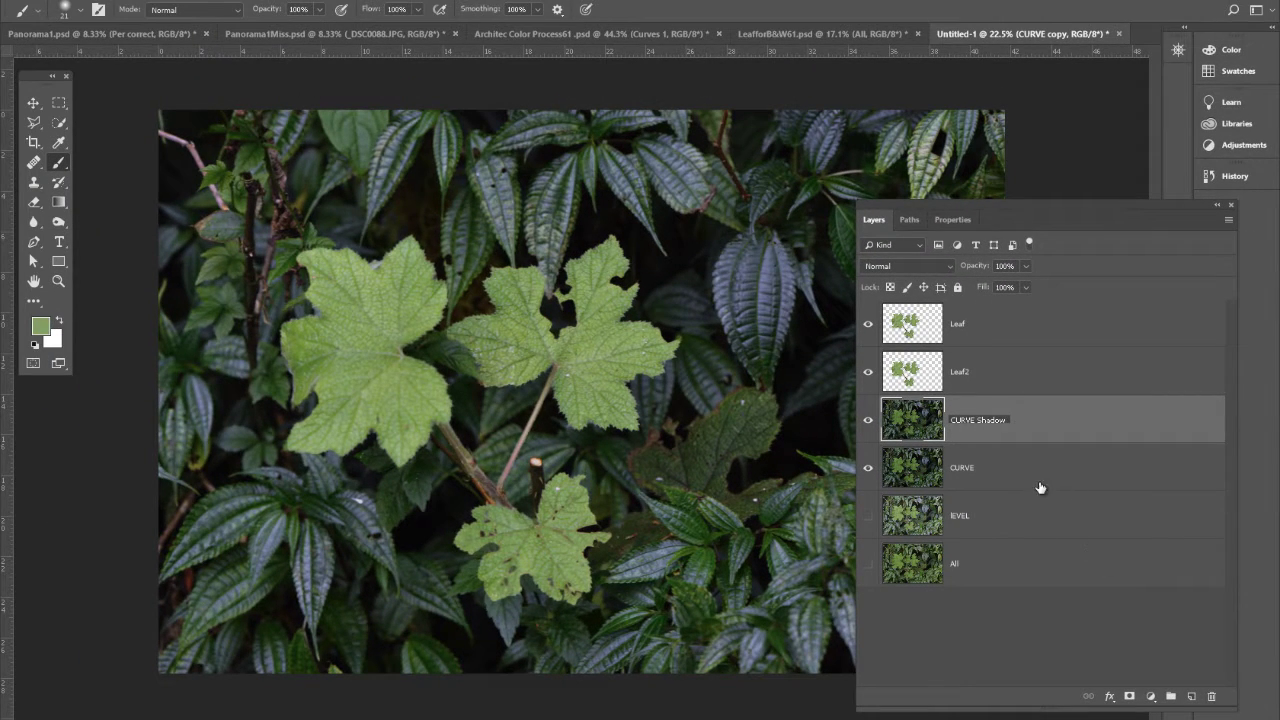
Place the CURVE Shadow layer beneath the CURVE layer and hide CURVE, keeping the layer list clear of the photo
left_click(998, 474)
left_click_drag(980, 432, 982, 485)
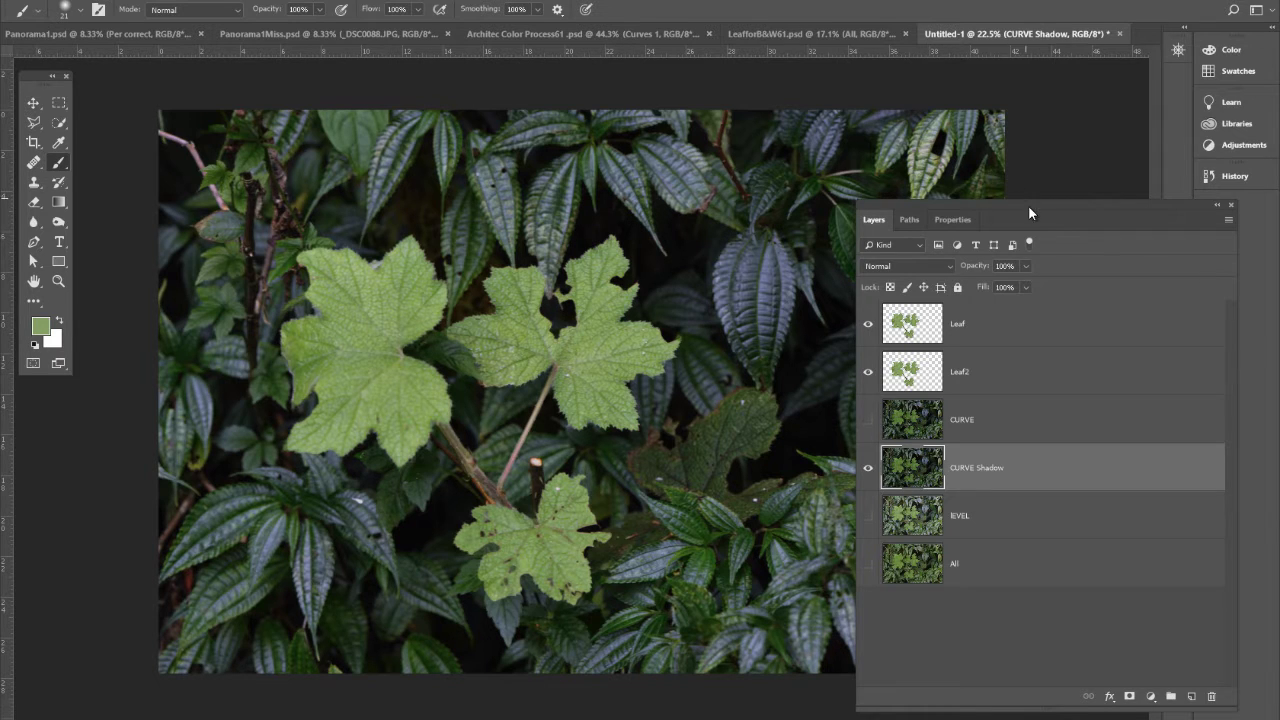
left_click_drag(1028, 212, 1130, 102)
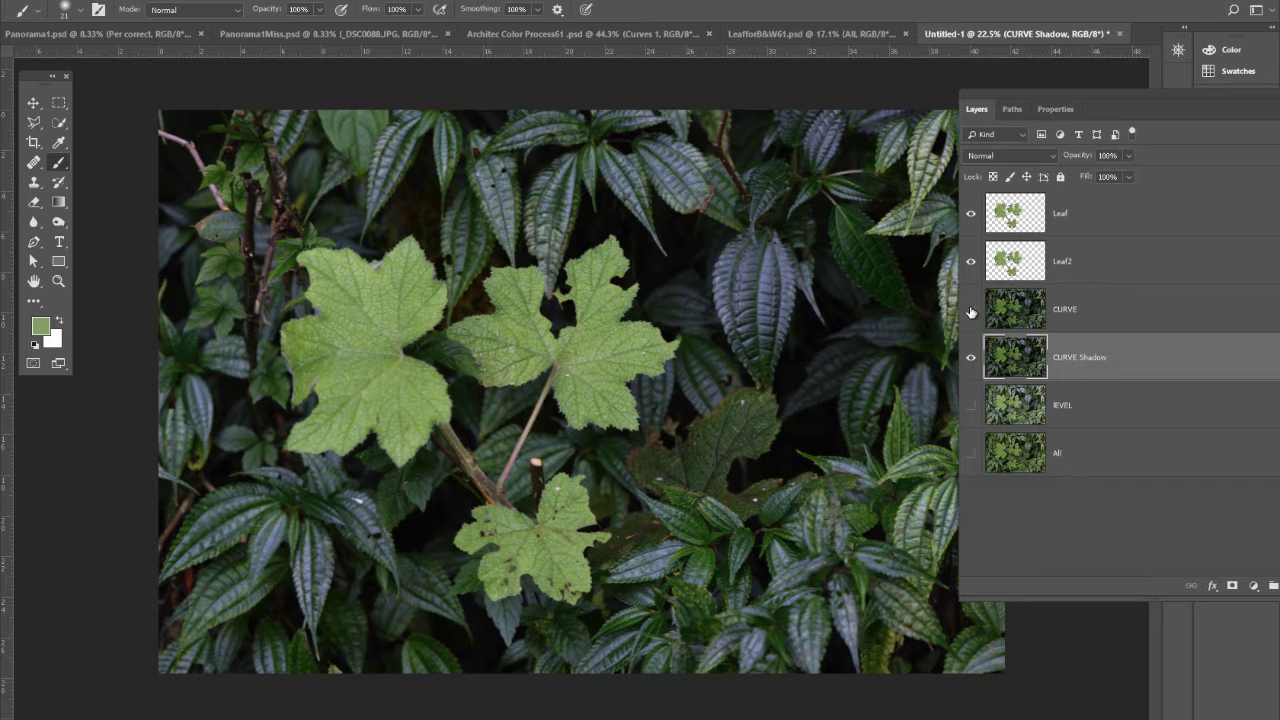
Hide the CURVE Shadow layer and show the lEVEL and CURVE layers to compare the background's brightness
left_click(971, 356)
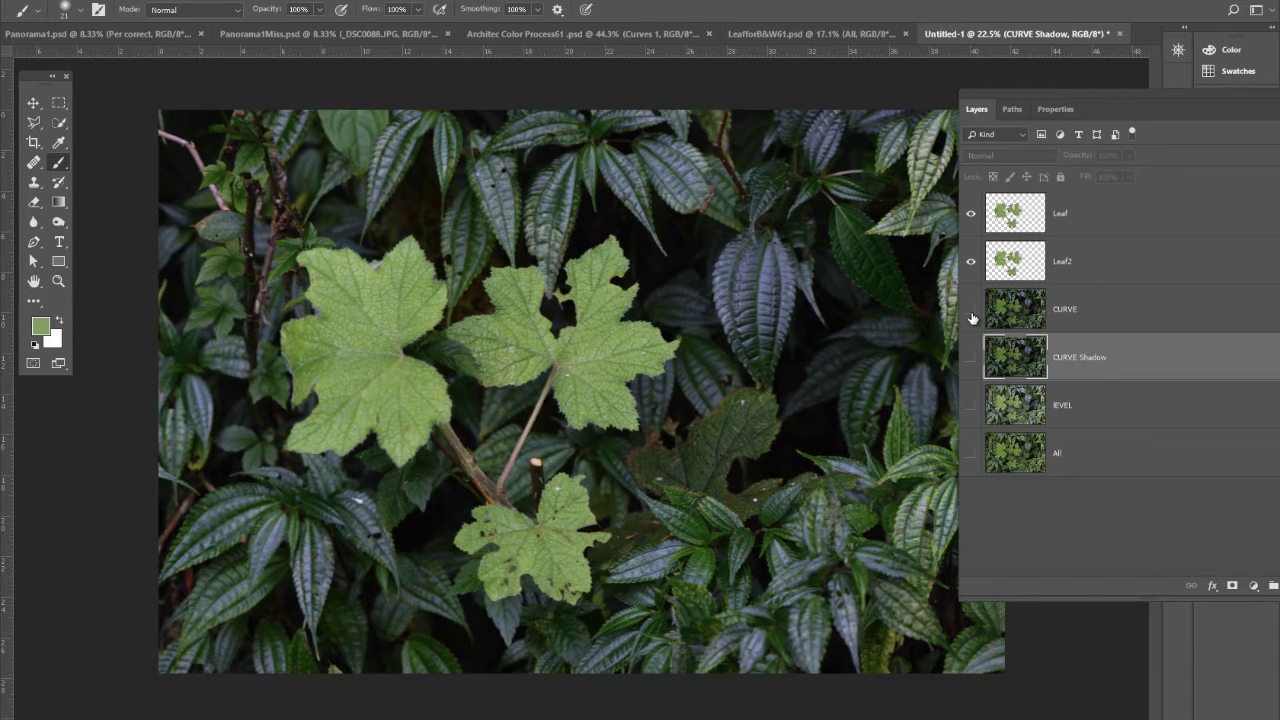
left_click(971, 313)
left_click(973, 408)
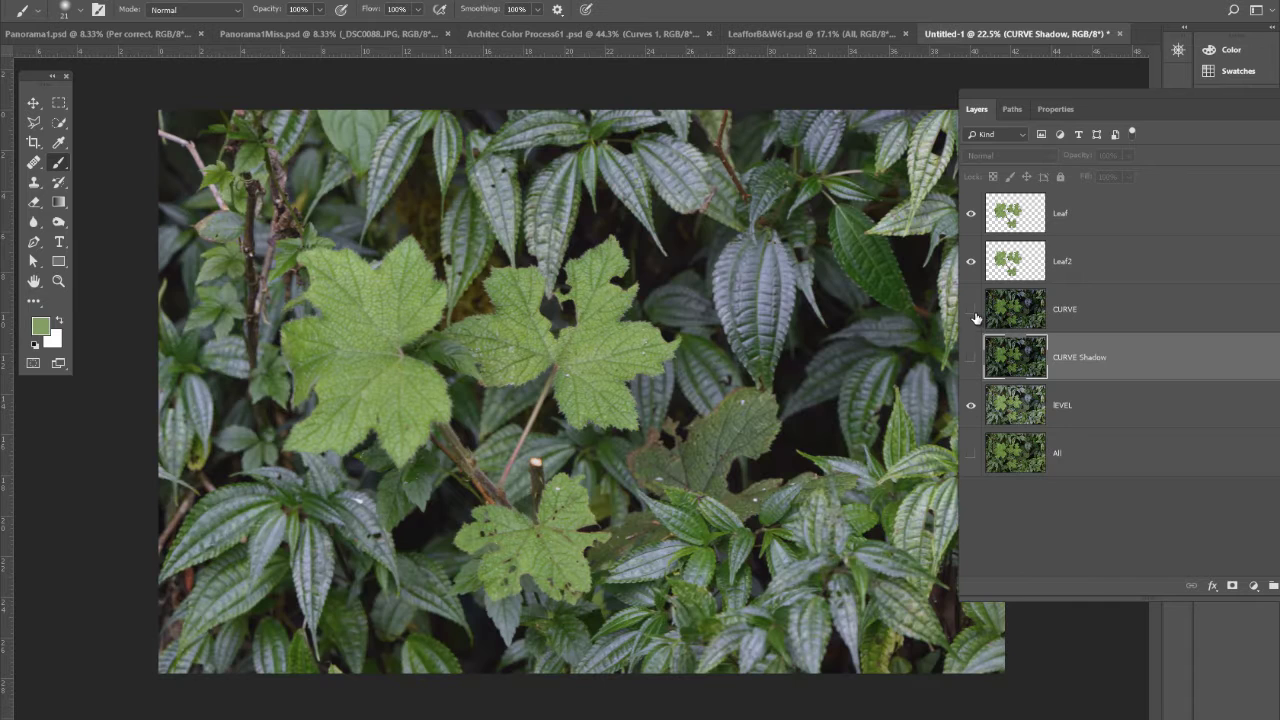
left_click(971, 313)
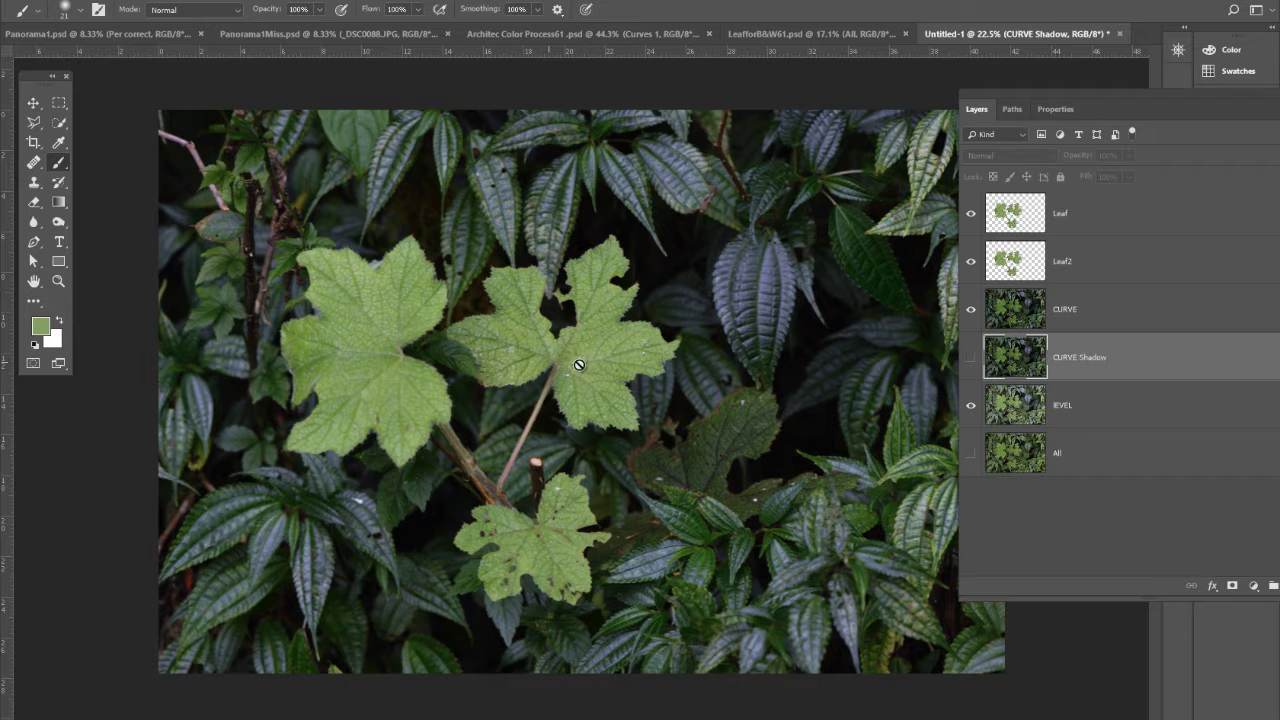
Rename the CURVE layer as CURVE Mid tone
left_click(1066, 318)
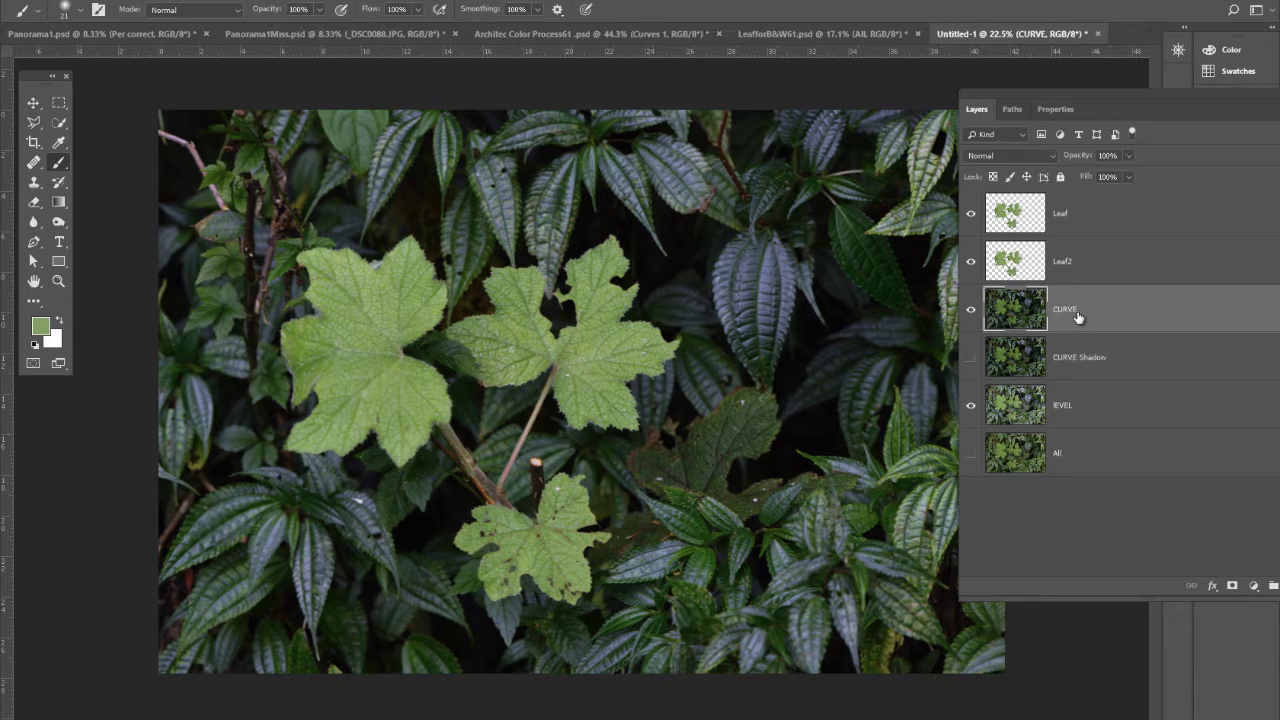
double_click(1080, 313)
left_click(1089, 309)
Make CURVE Shadow the active, visible layer with CURVE Mid tone hidden, and open the Curves adjustment clear of the leaves
left_click(1084, 372)
left_click(971, 359)
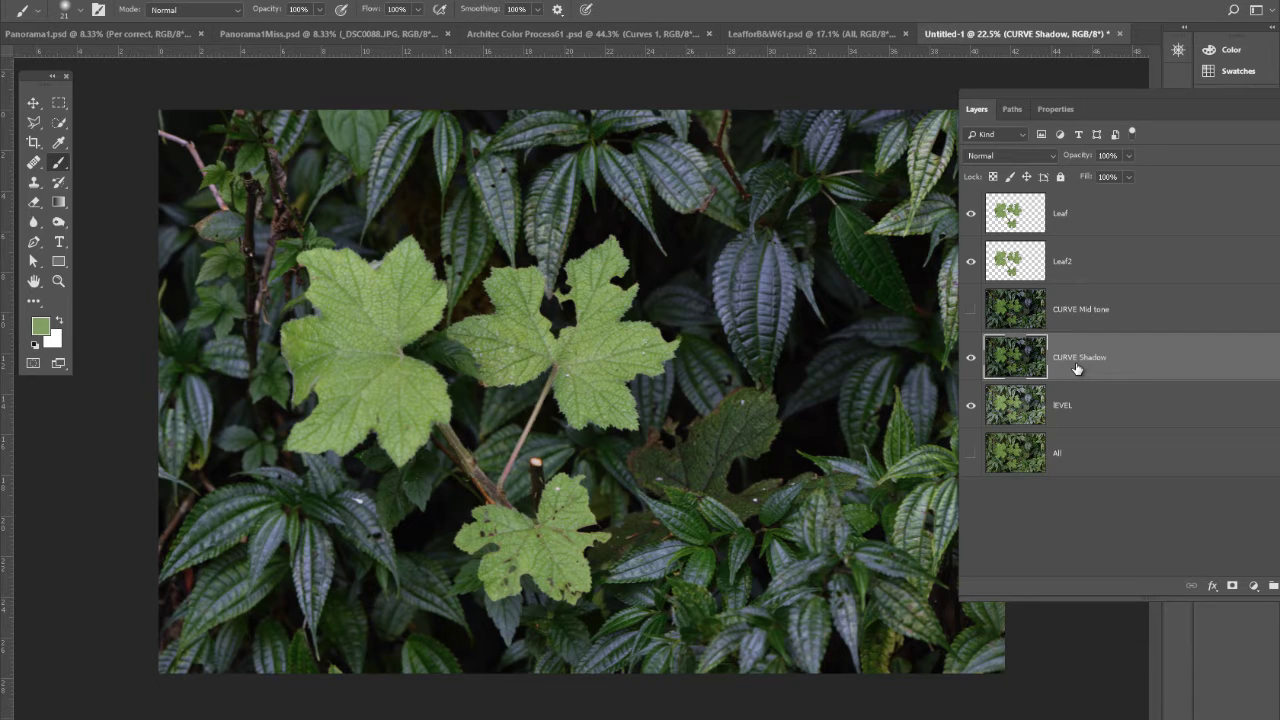
left_click(100, 0)
mouse_move(130, 24)
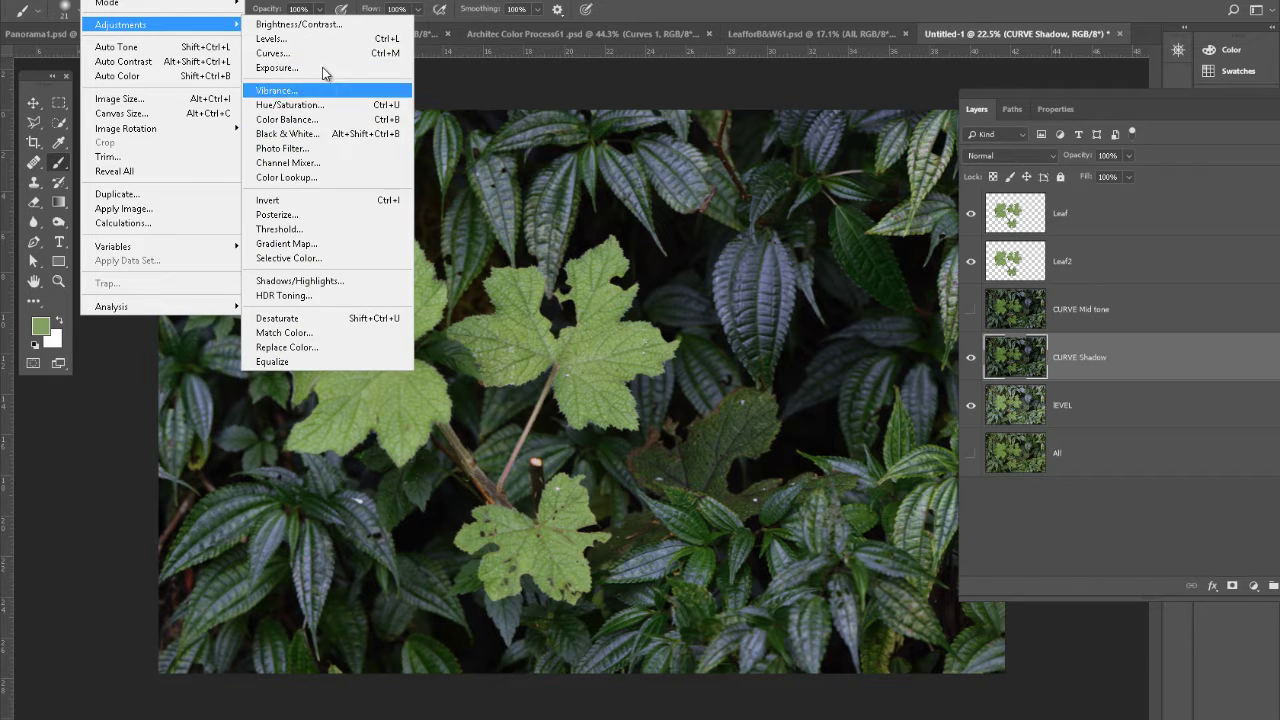
left_click(322, 55)
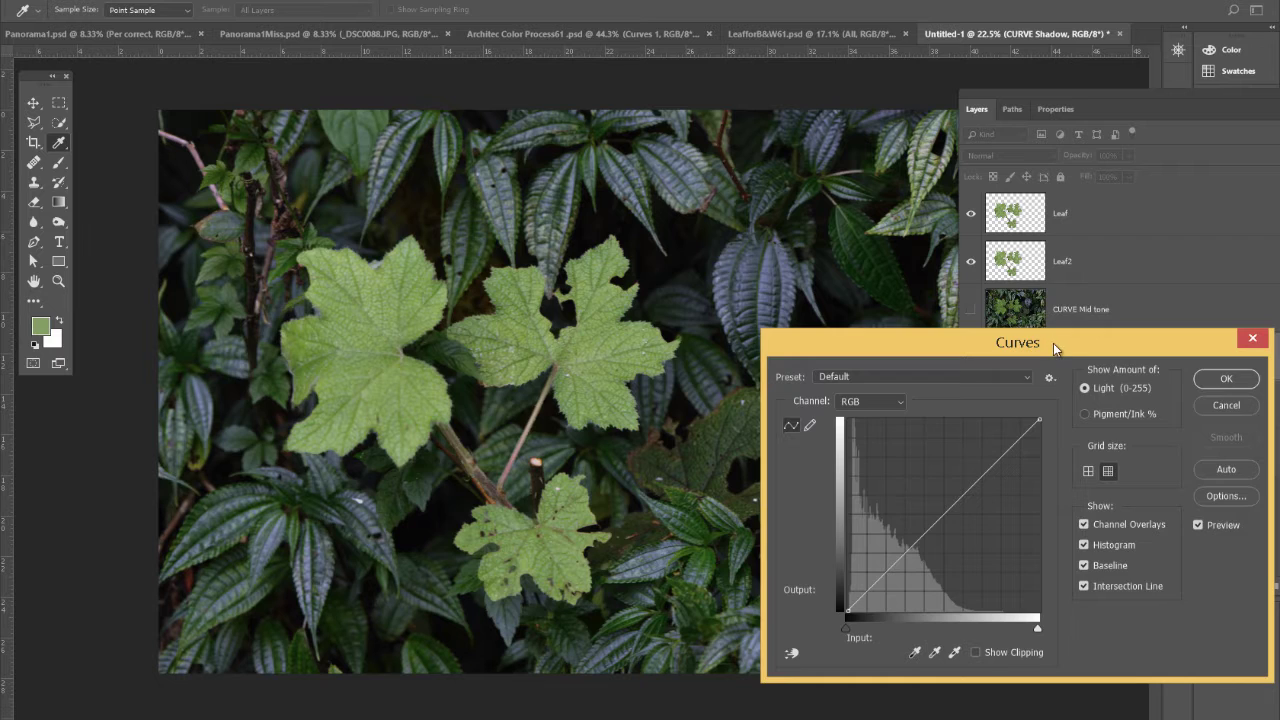
left_click_drag(1055, 347, 529, 185)
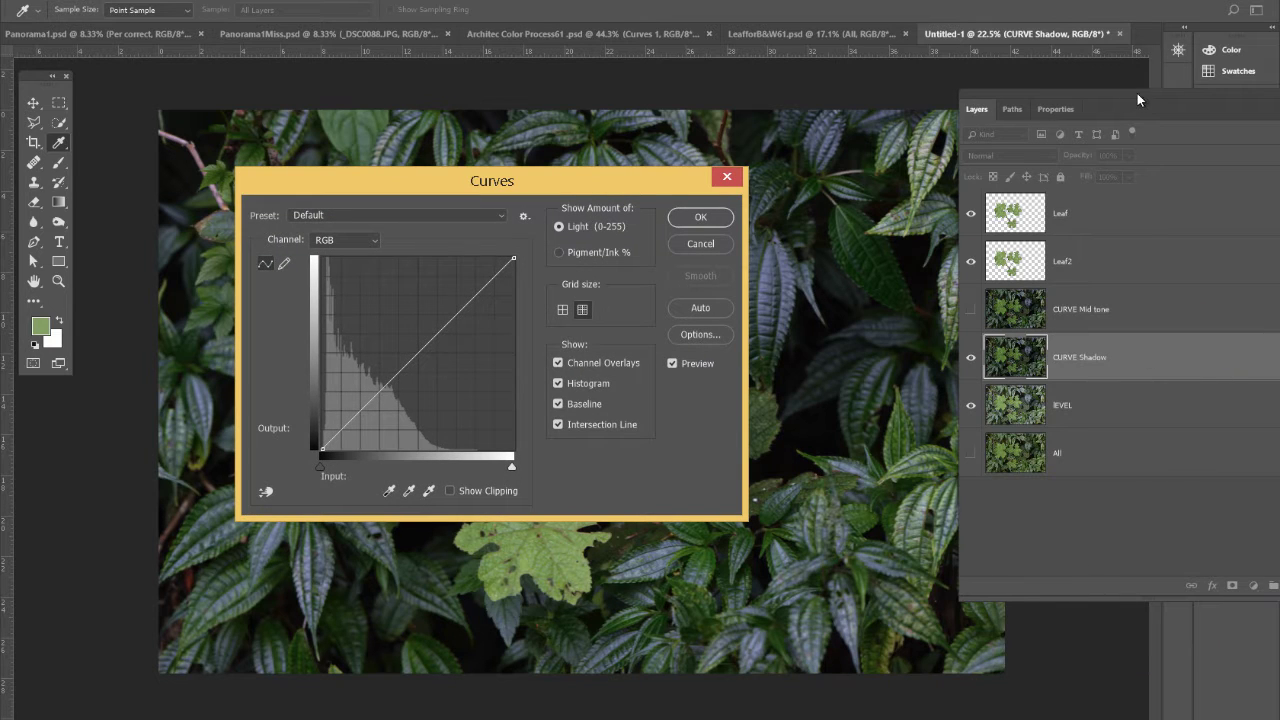
left_click_drag(1137, 93, 971, 101)
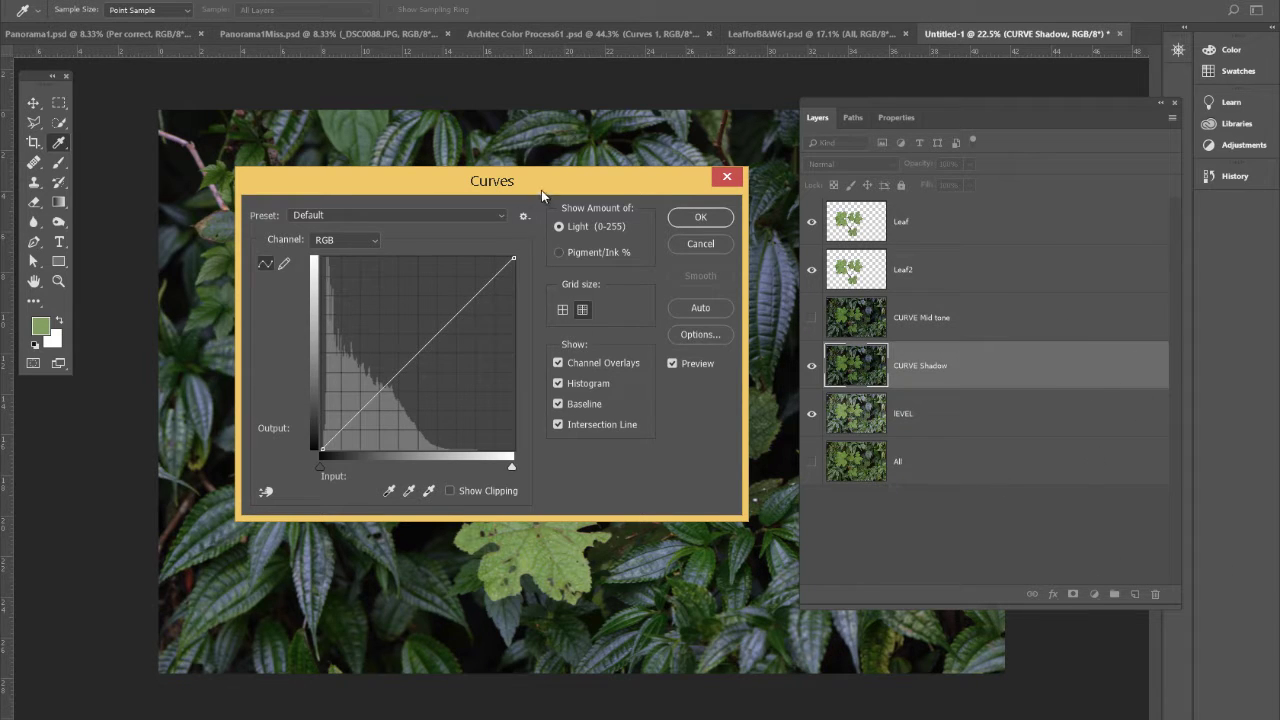
left_click_drag(541, 190, 1086, 170)
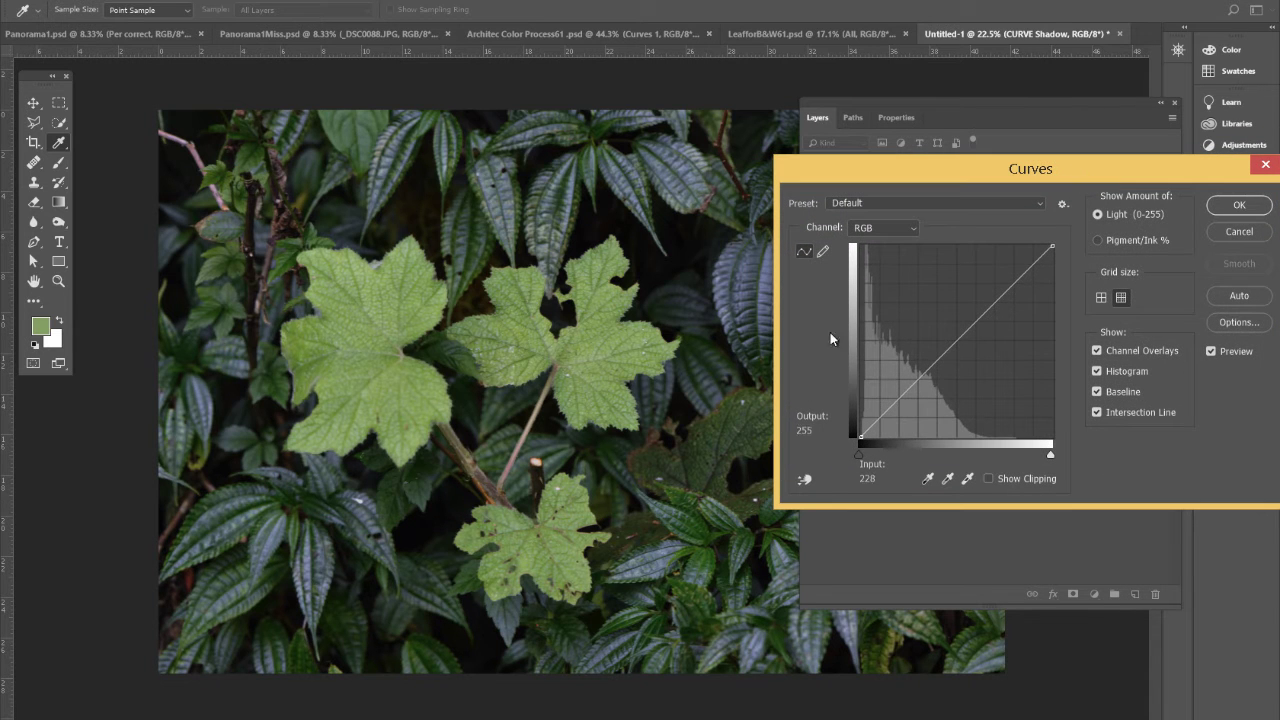
Darken the CURVE Shadow layer's shadows with an RGB curve point at input 42, output 10, and apply the adjustment
left_click(707, 357)
left_click(705, 352)
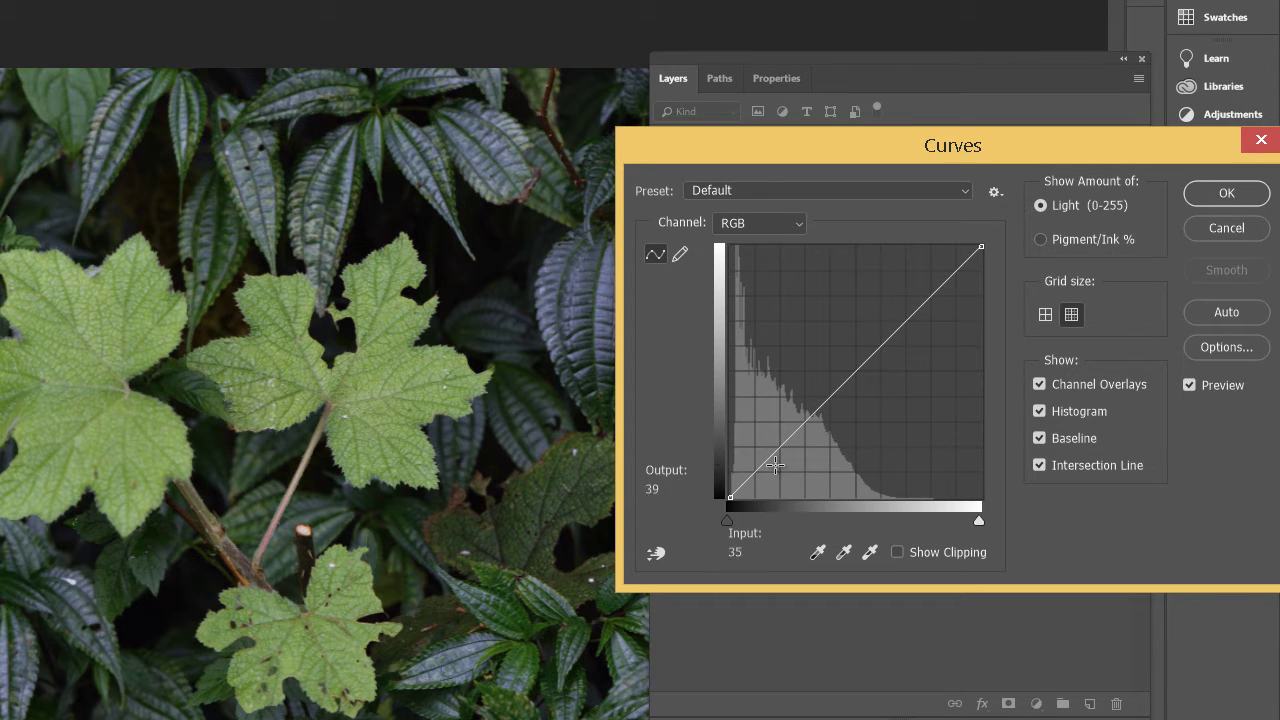
left_click(663, 548)
left_click_drag(545, 418, 576, 446)
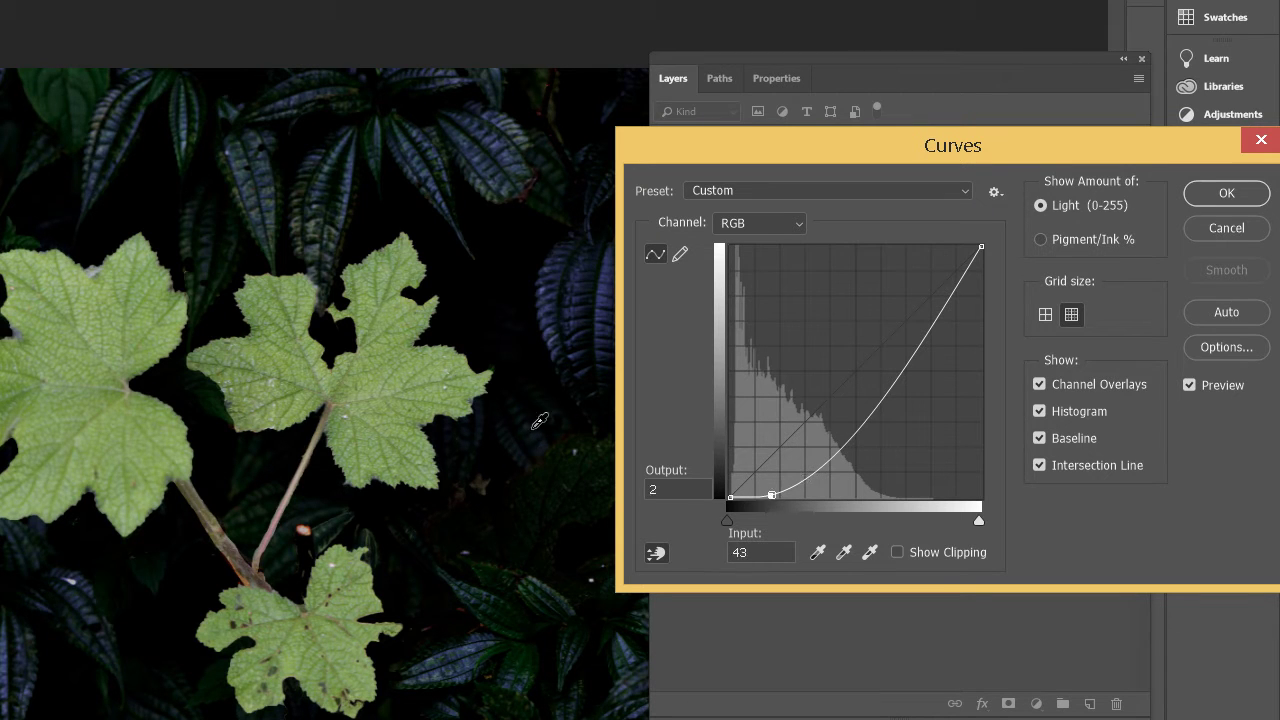
left_click_drag(774, 494, 769, 487)
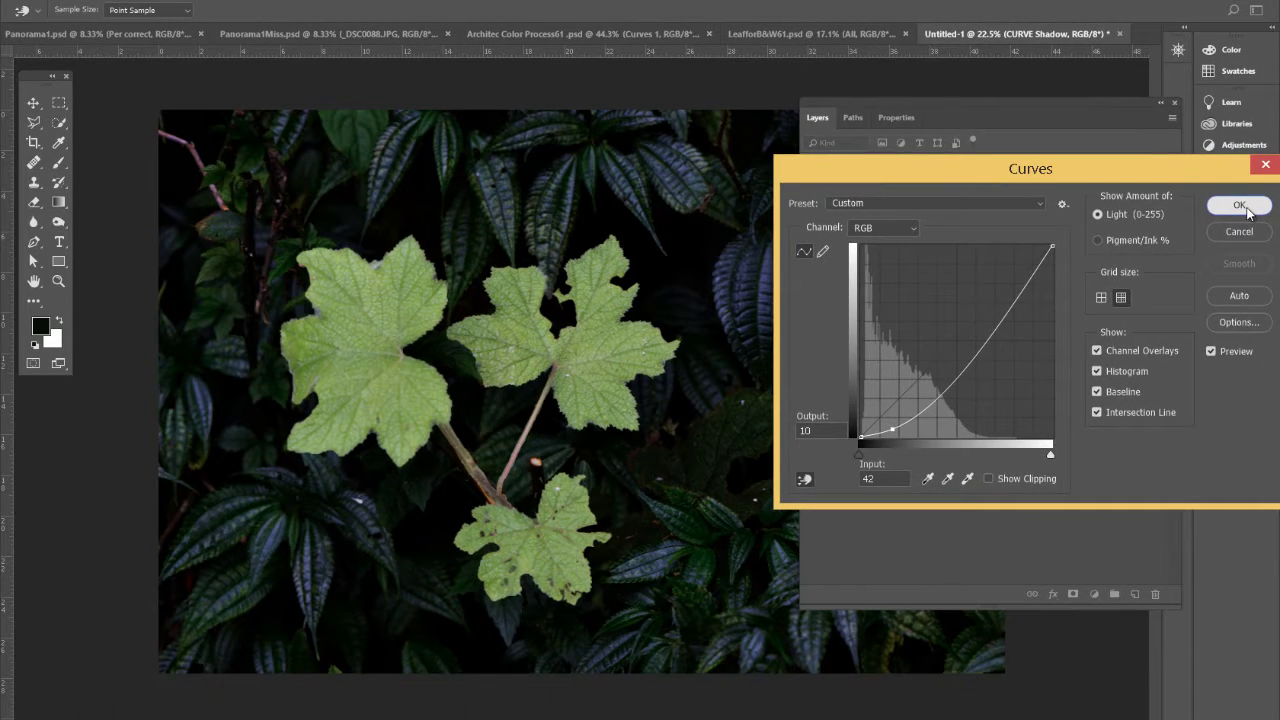
left_click(1240, 202)
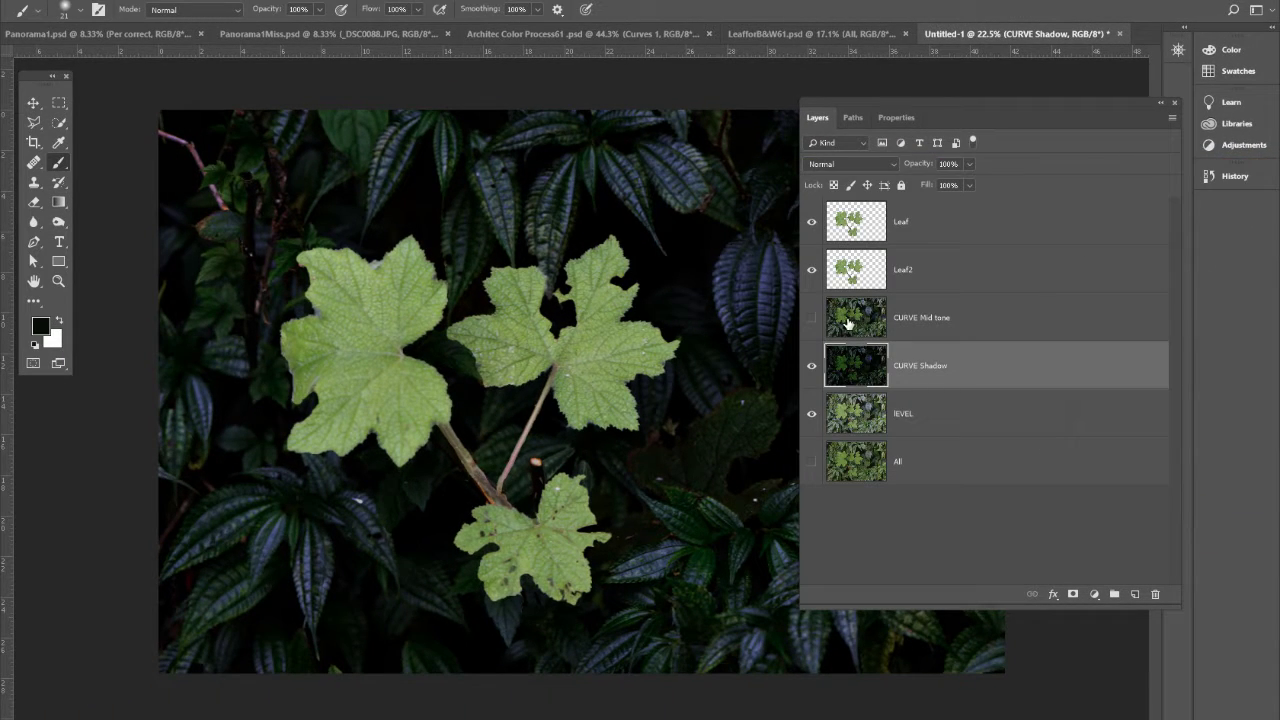
Toggle the CURVE Mid tone layer's visibility to compare it with the darker CURVE Shadow layer
left_click(812, 318)
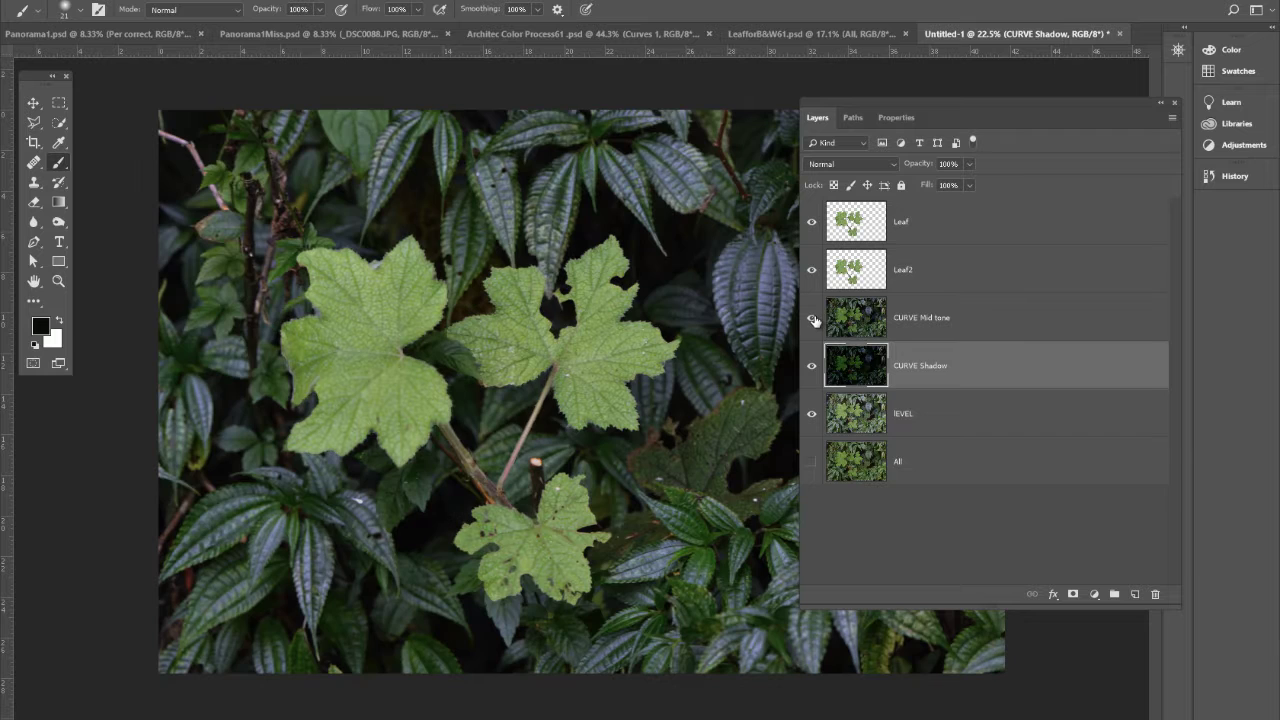
left_click(812, 320)
left_click(870, 318)
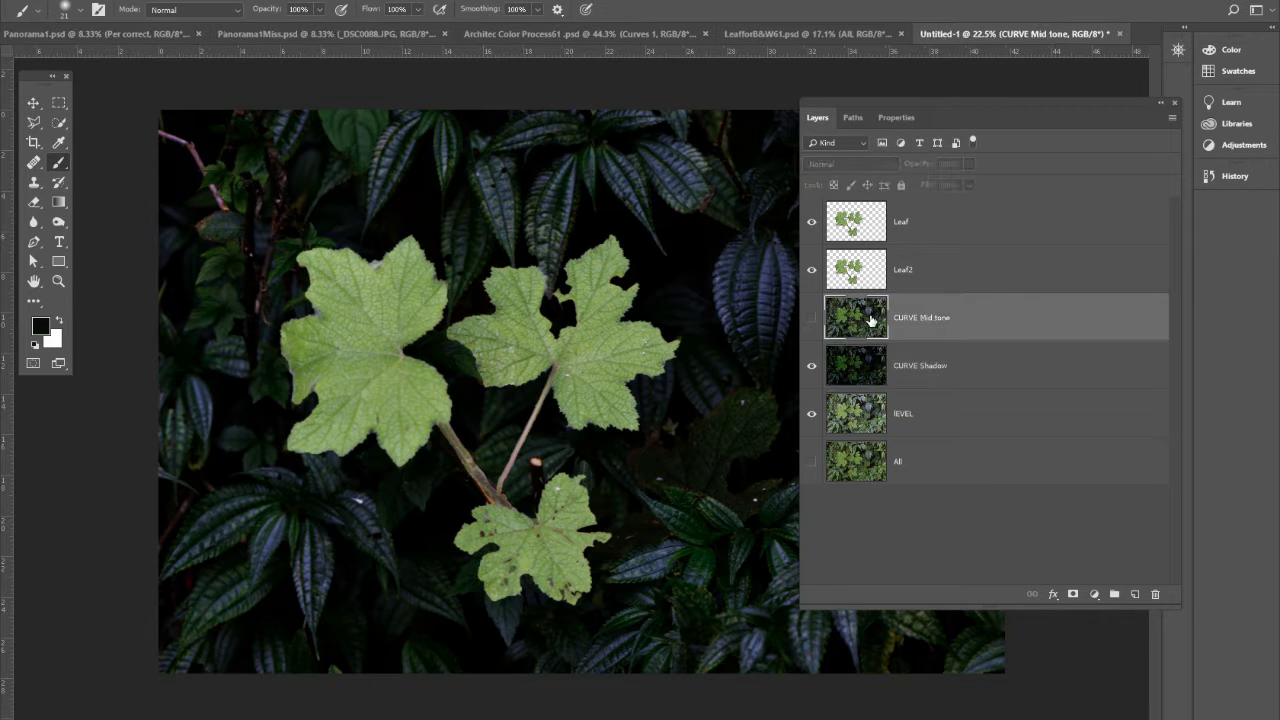
left_click(872, 374)
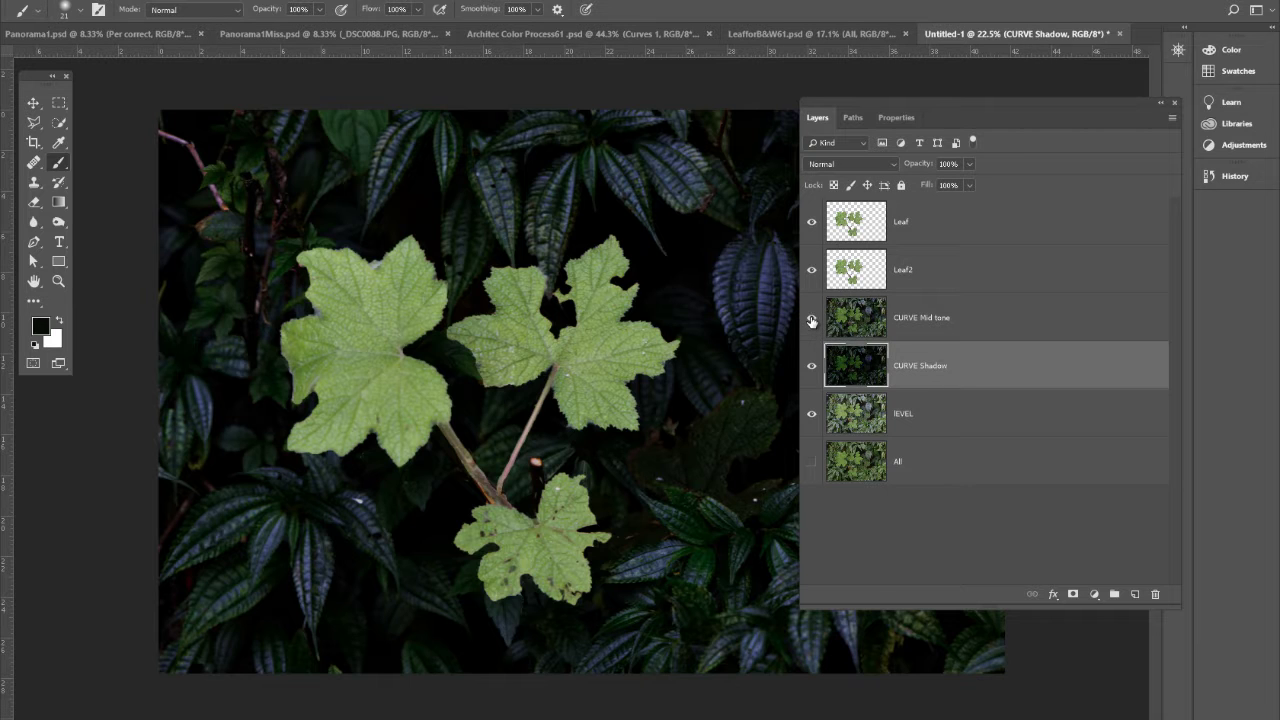
left_click(811, 321)
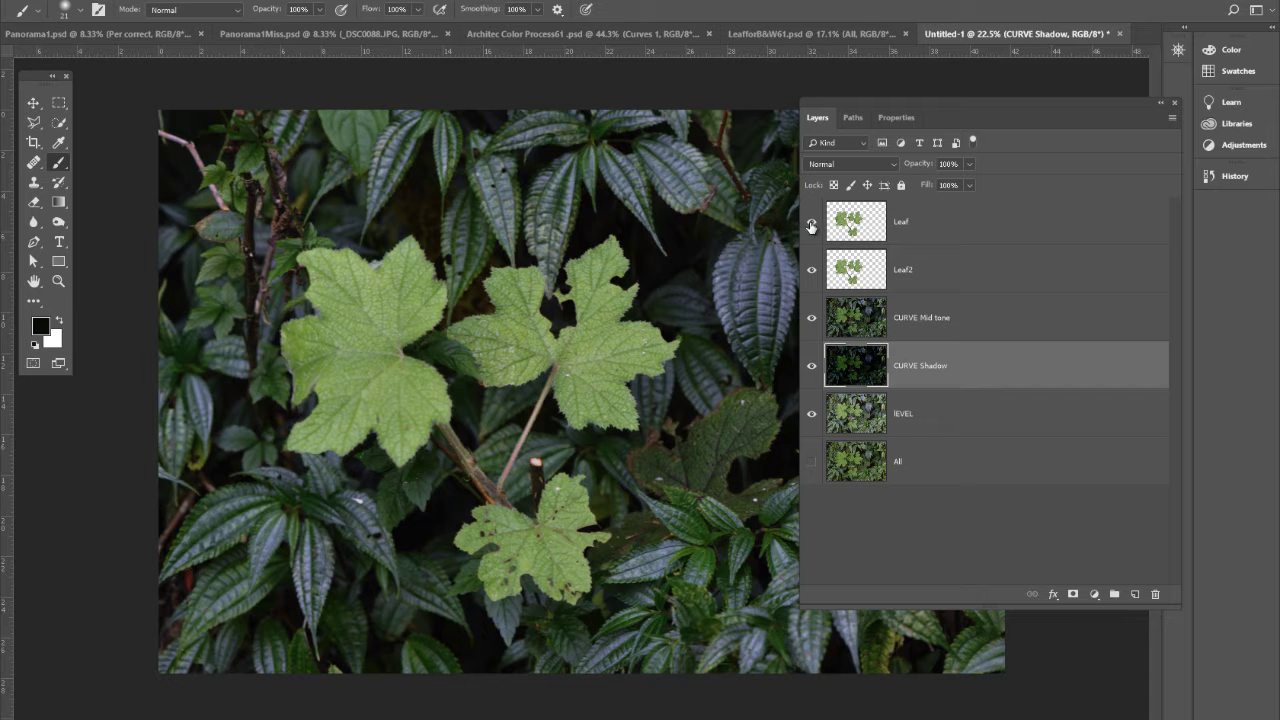
Hide all layers except CURVE Shadow so that it is viewed alone
left_click(811, 413)
left_click_drag(941, 102, 968, 105)
left_click(884, 325)
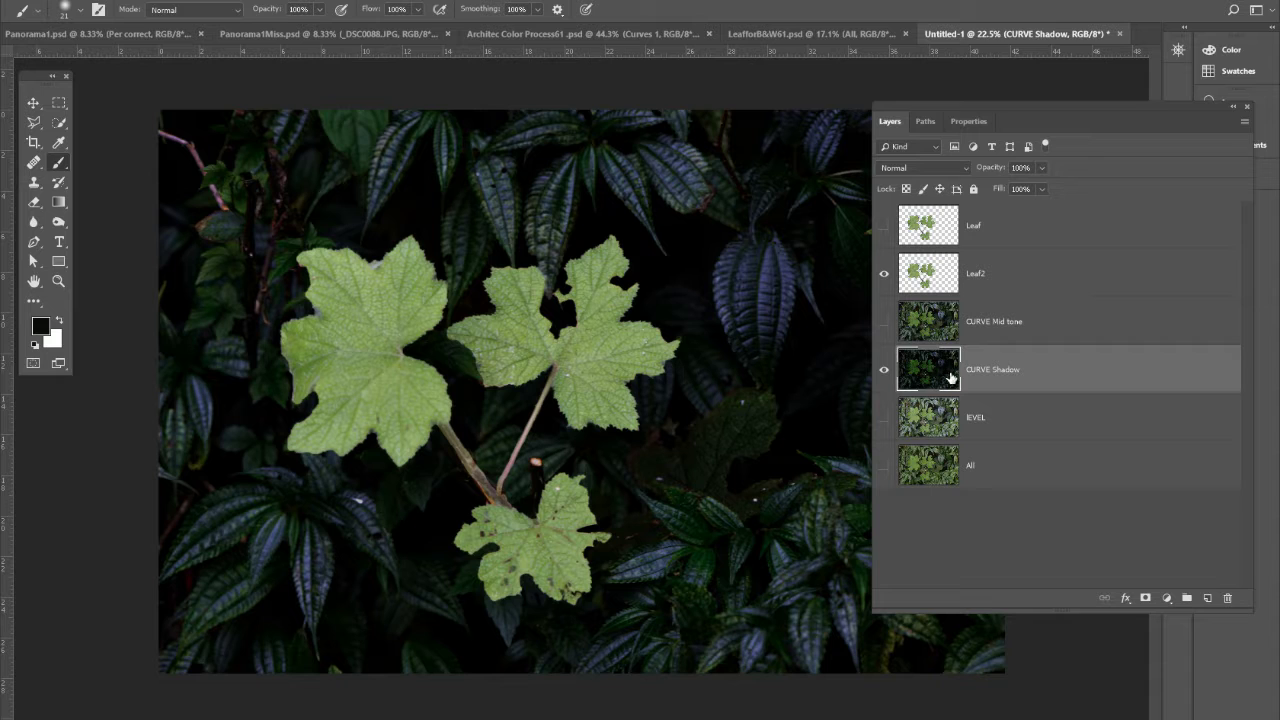
left_click(884, 274)
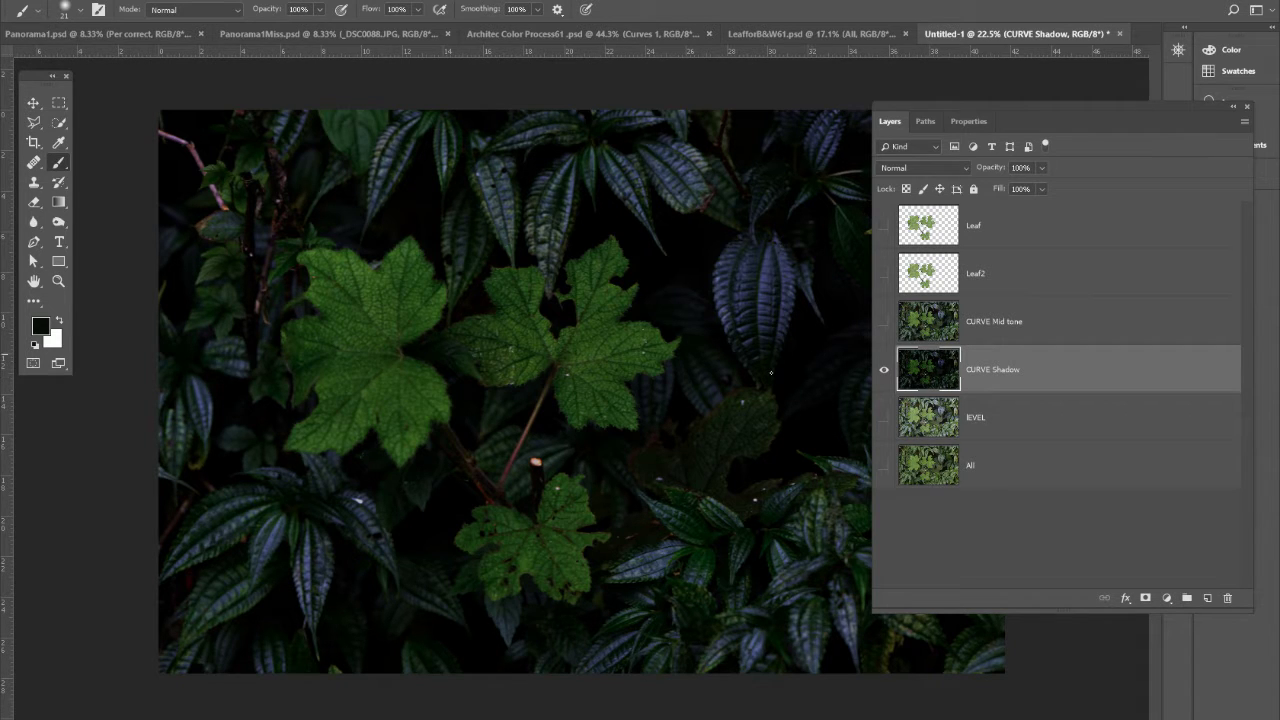
Select the dark background areas of the CURVE Shadow layer with the non-contiguous Magic Wand at tolerance 35
right_click(60, 165)
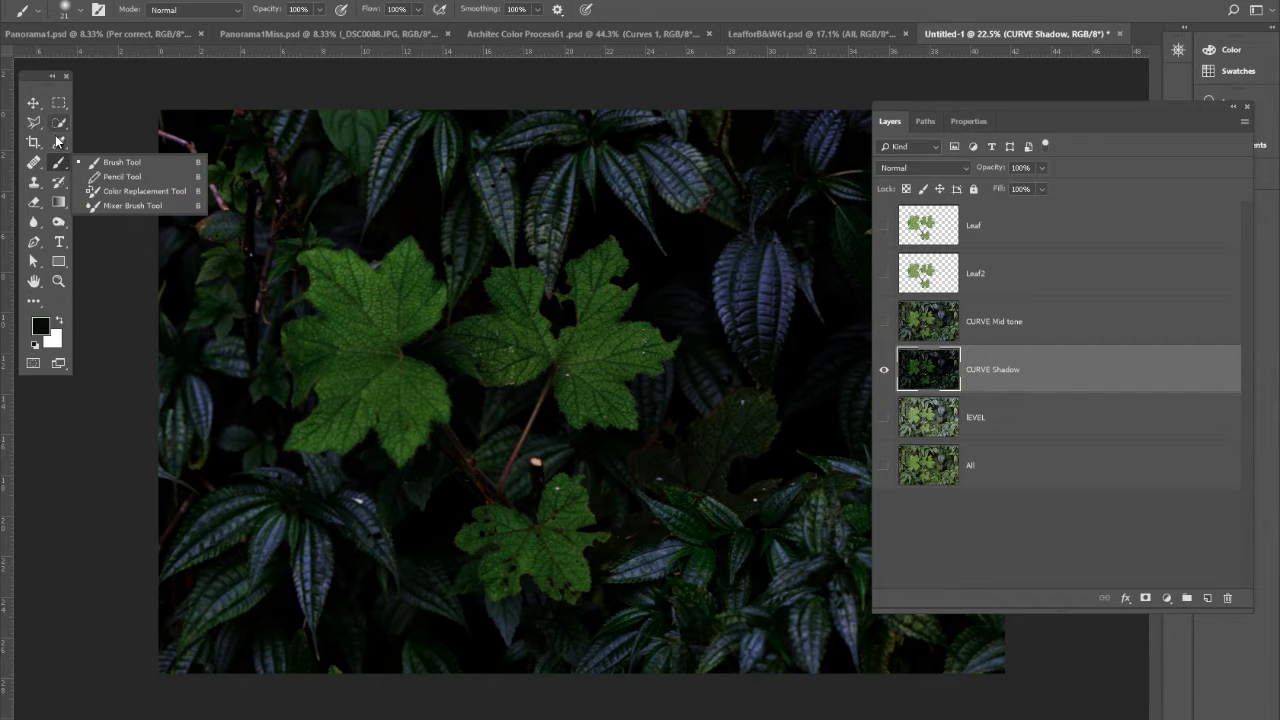
left_click(59, 122)
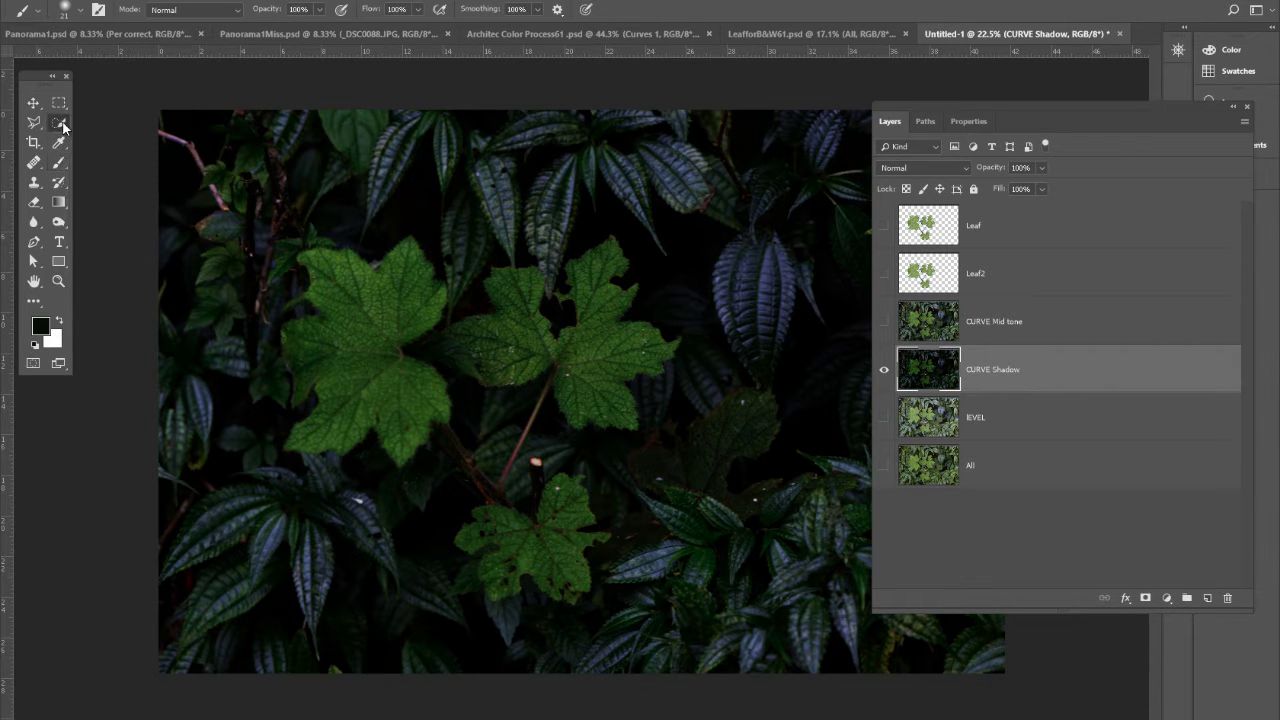
right_click(59, 122)
left_click(129, 135)
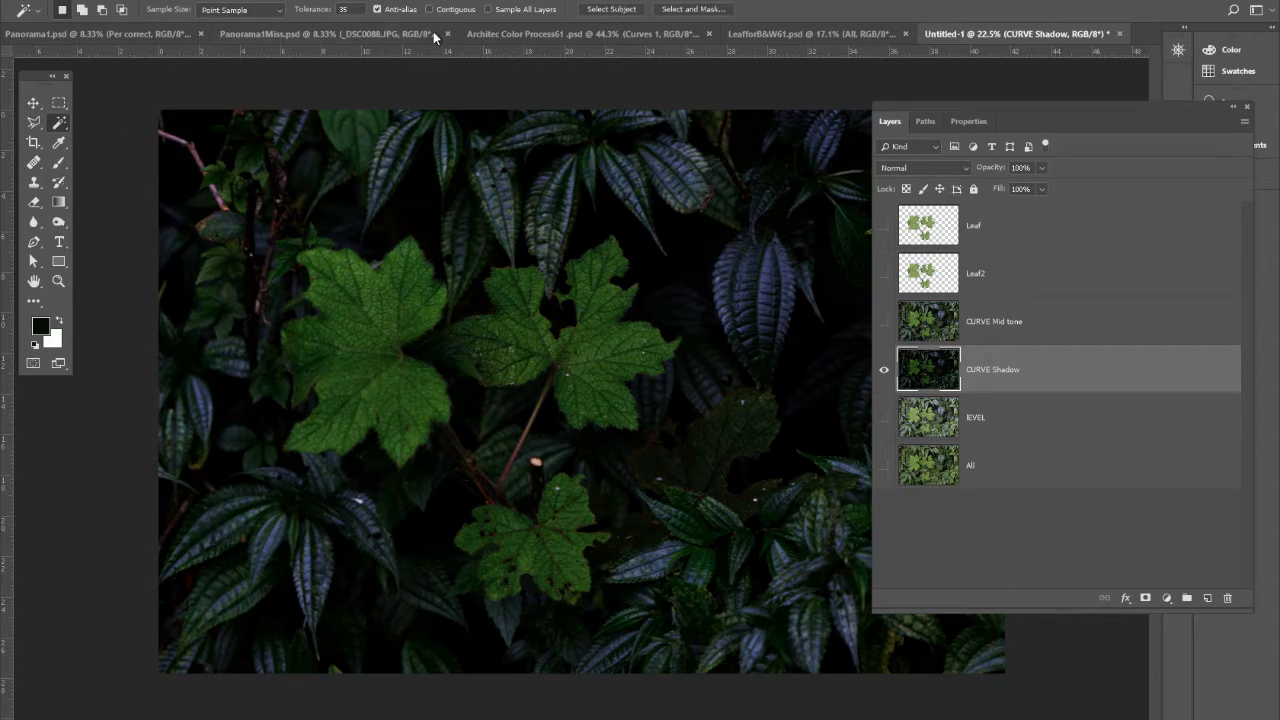
left_click(421, 202)
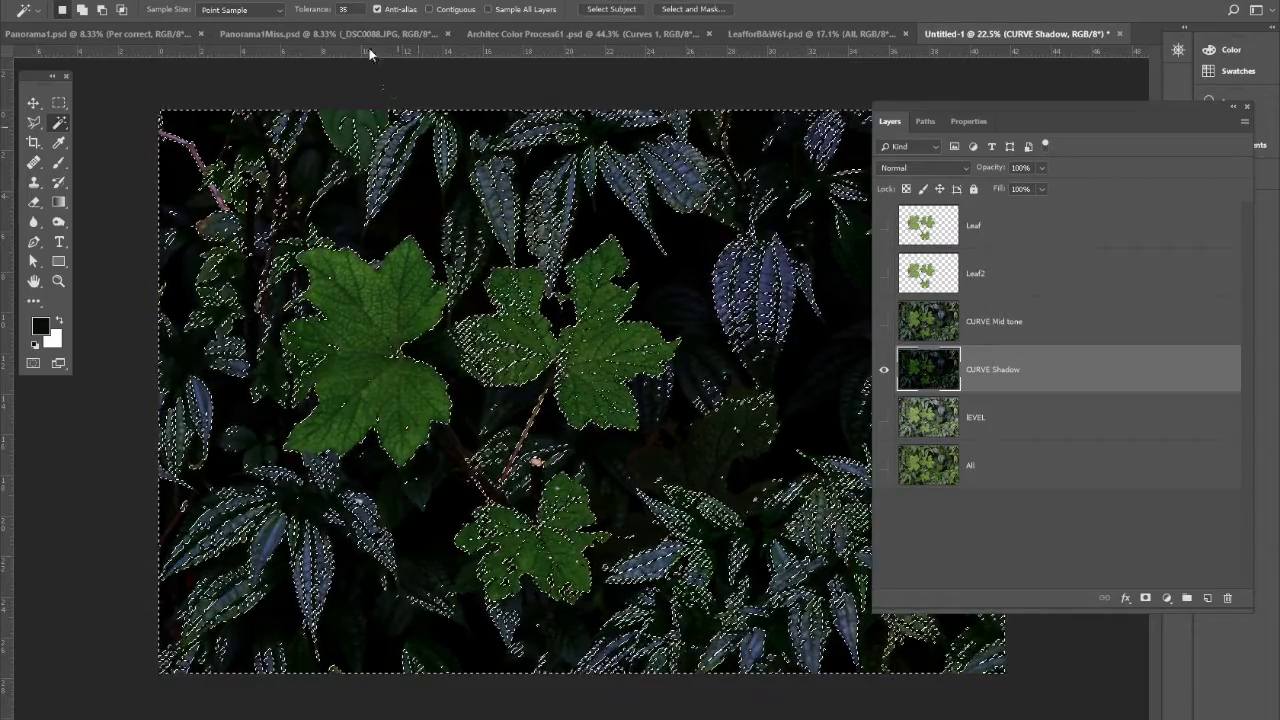
Clear the selection, set the Magic Wand tolerance to 20 and reselect the dark areas from the background above the large leaf
left_click(320, 9)
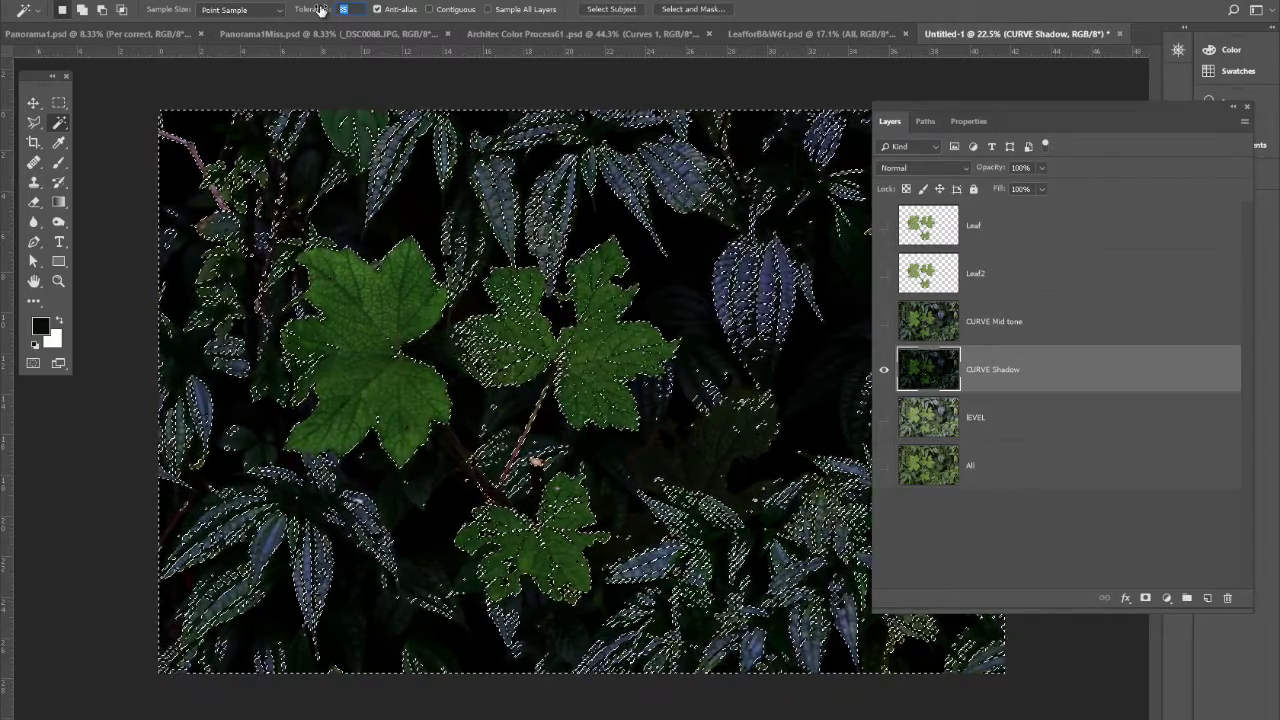
type("20")
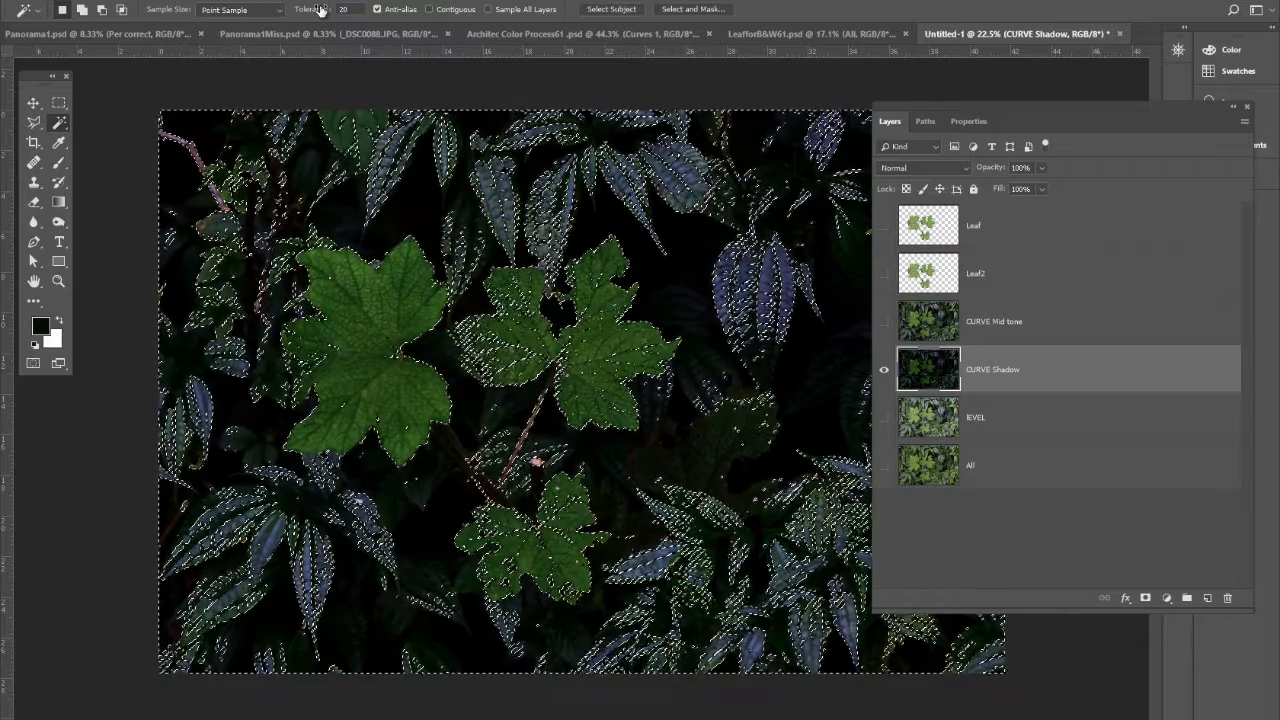
key("ctrl+d")
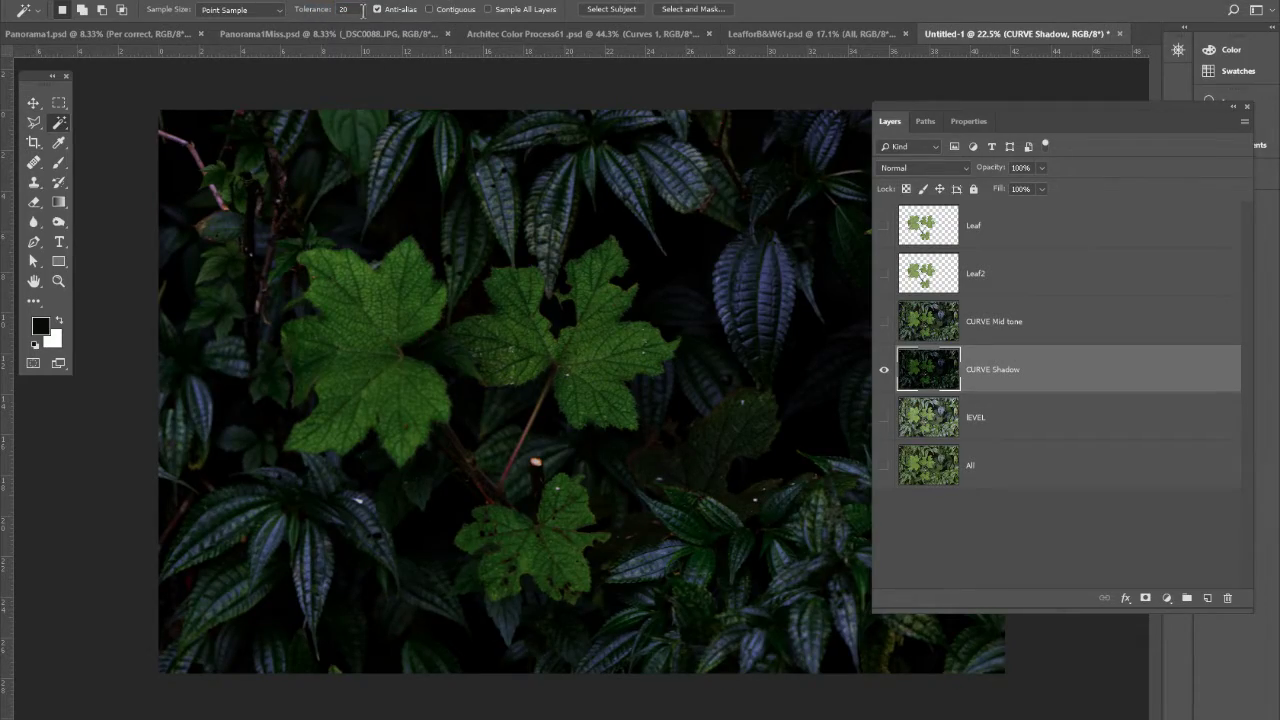
left_click(417, 229)
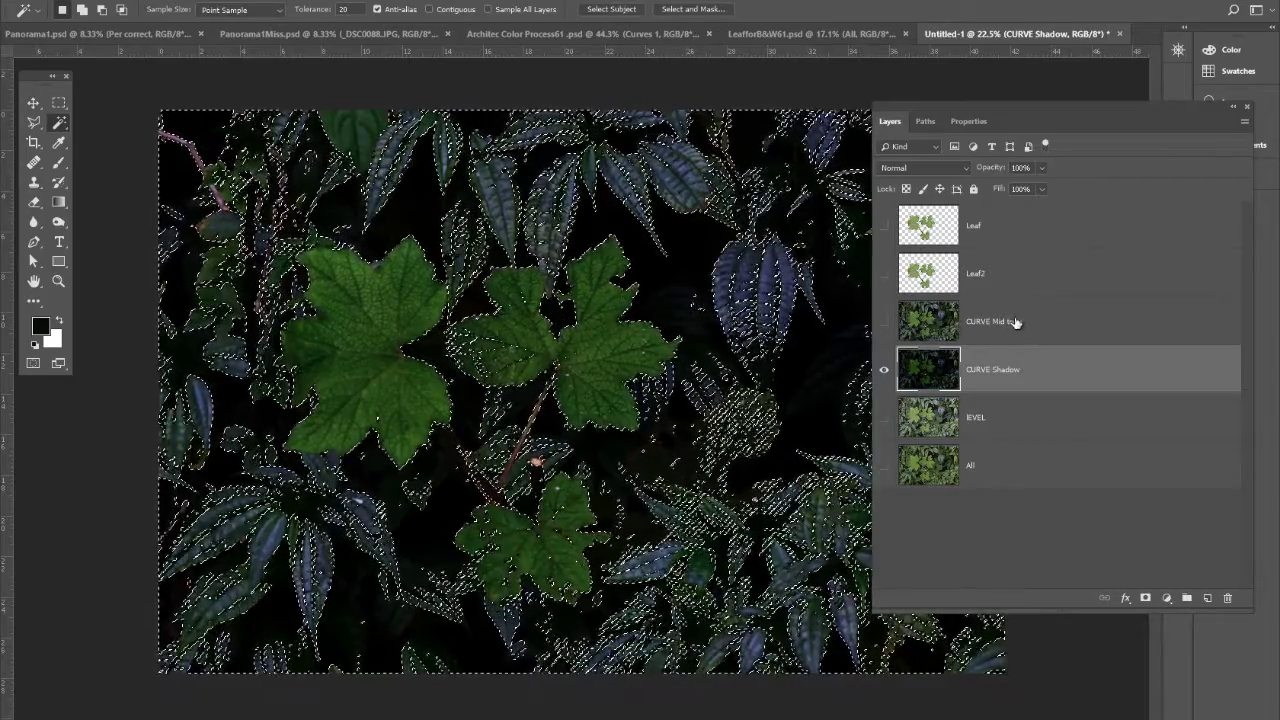
left_click(1010, 320)
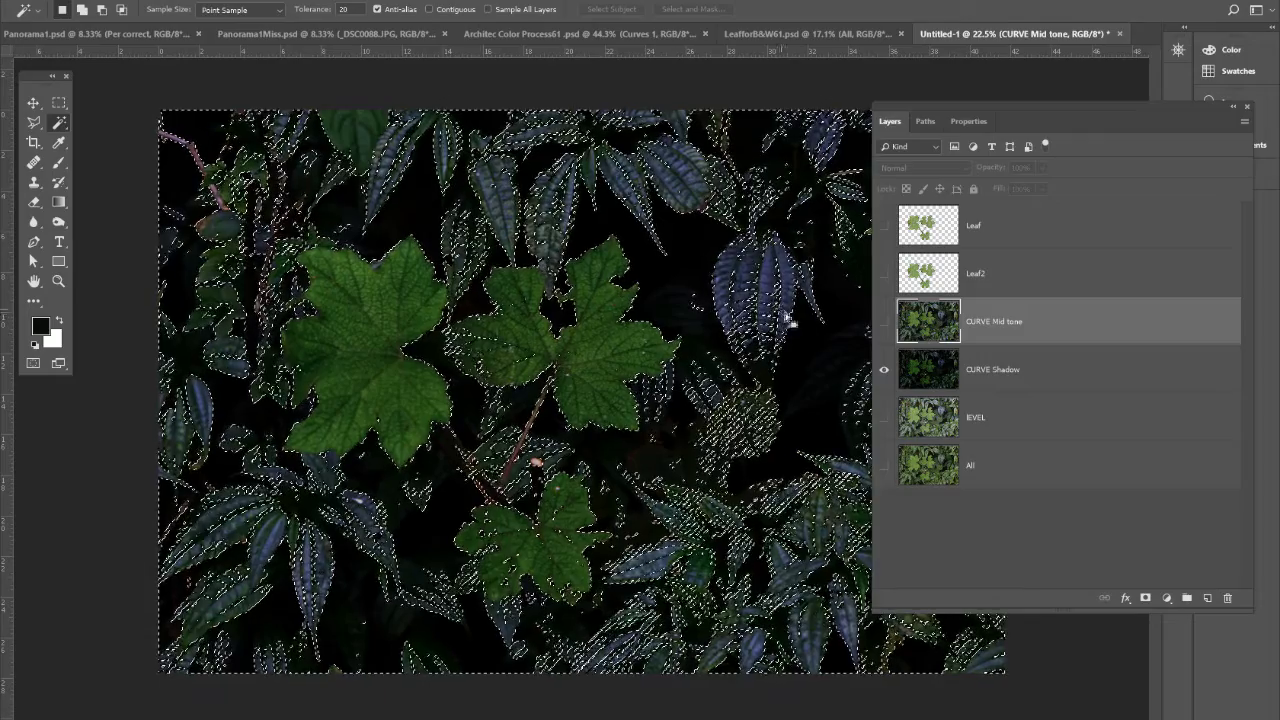
left_click(984, 388)
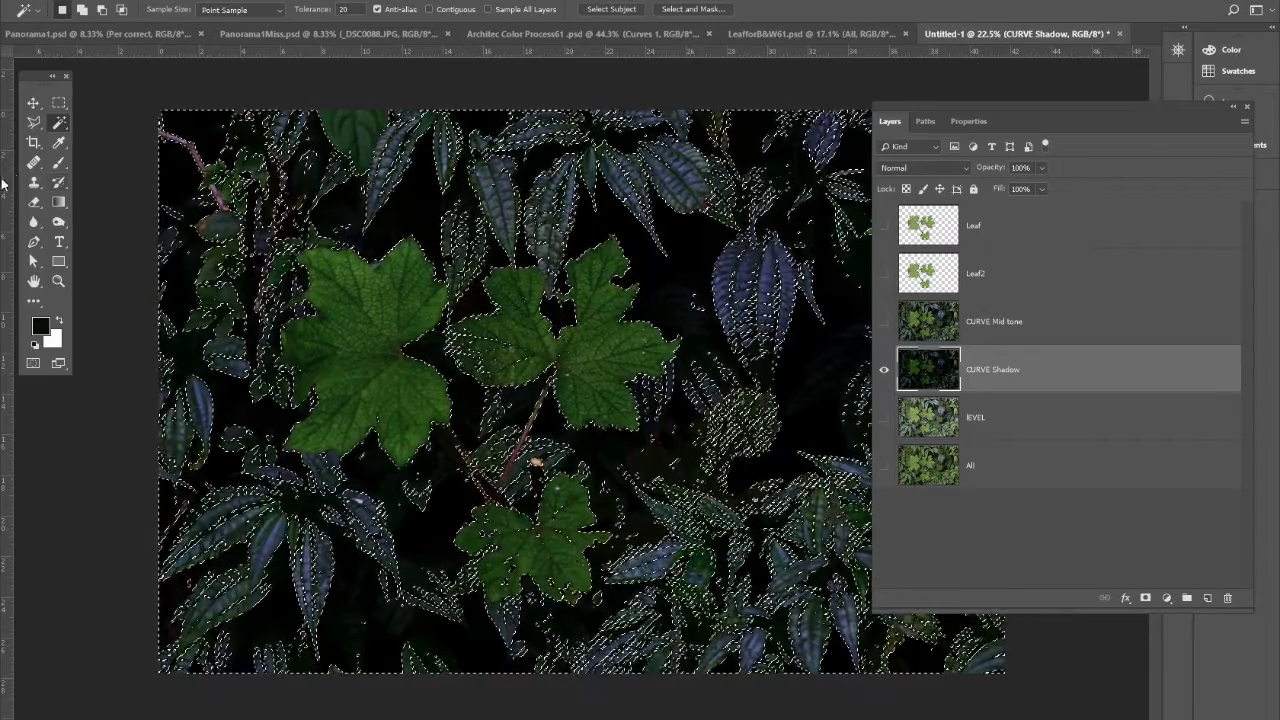
right_click(62, 123)
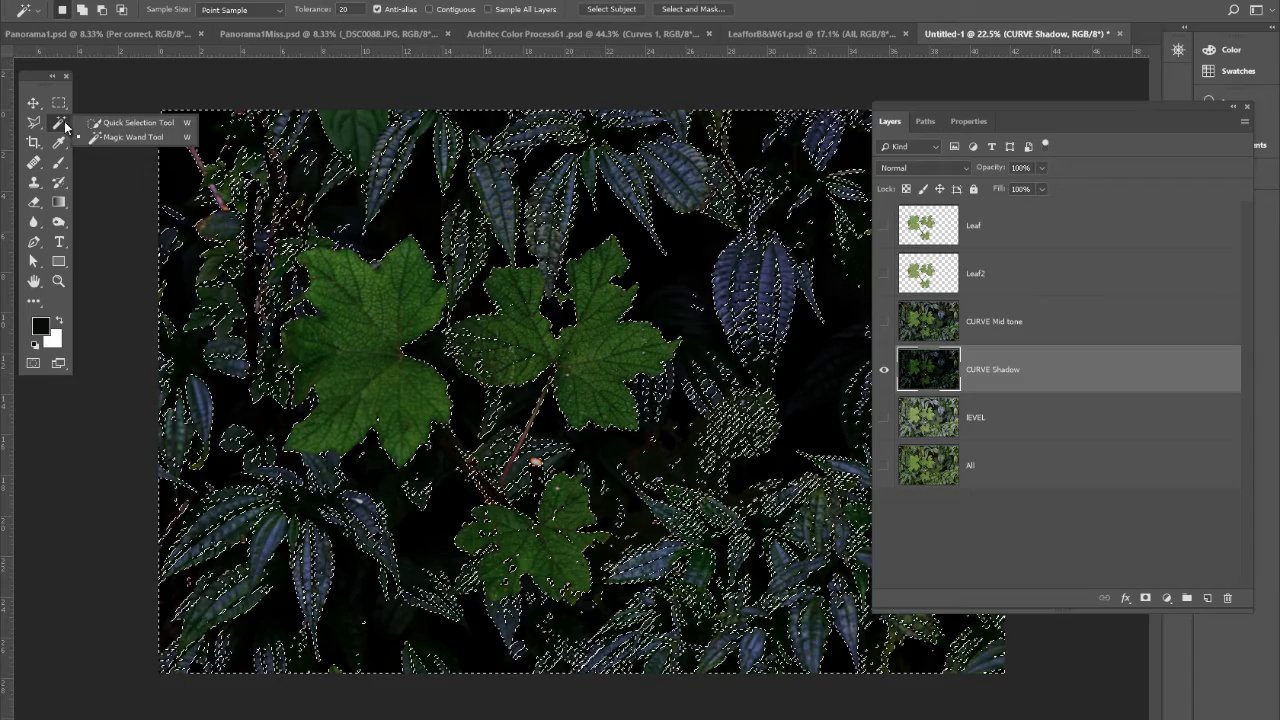
Invert the selection of dark areas and check it with the Leaf2 layer temporarily shown over CURVE Shadow
left_click(125, 137)
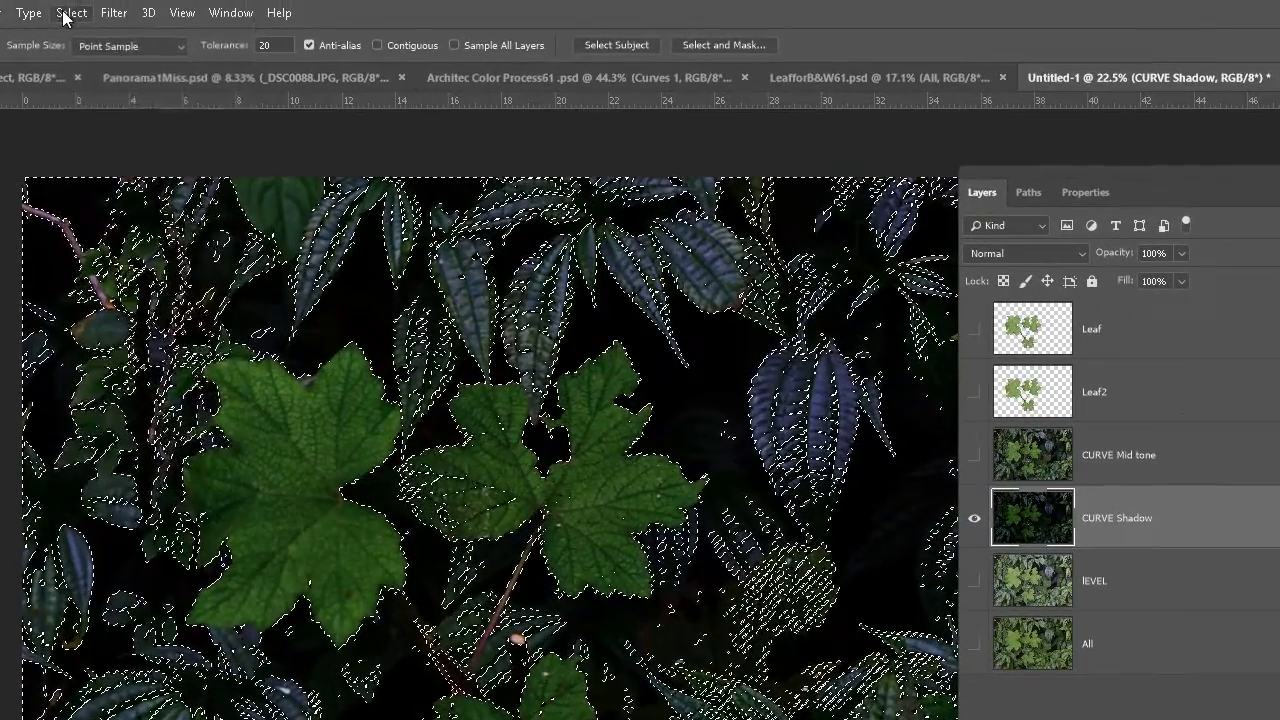
left_click(63, 13)
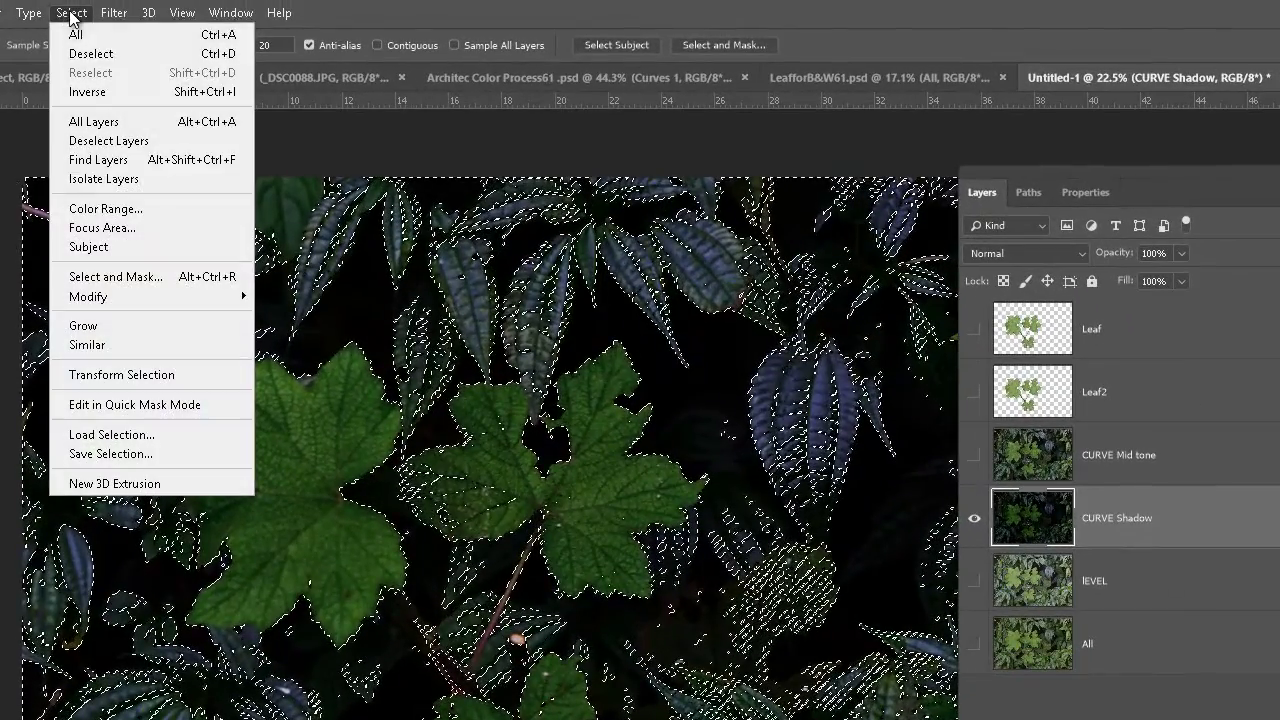
left_click(135, 93)
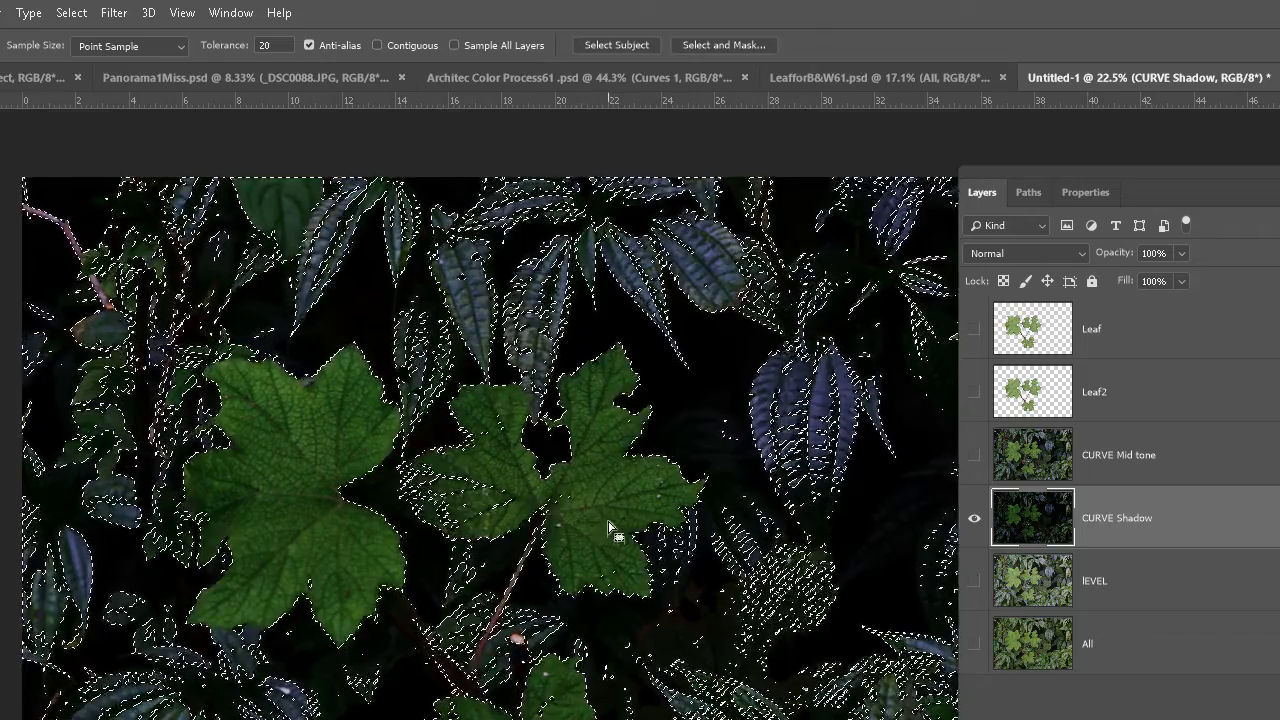
left_click(974, 394)
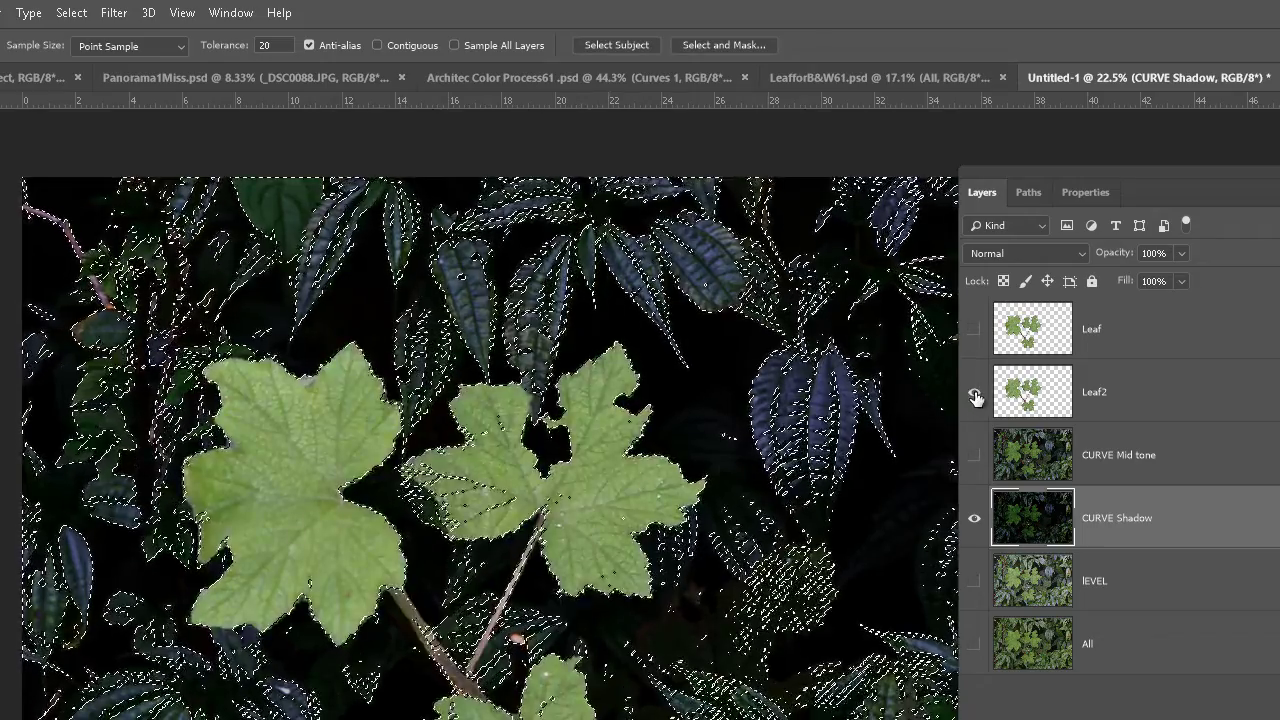
left_click(974, 397)
Show the CURVE Mid tone layer and add a layer mask to it from the inverted selection
left_click(1048, 470)
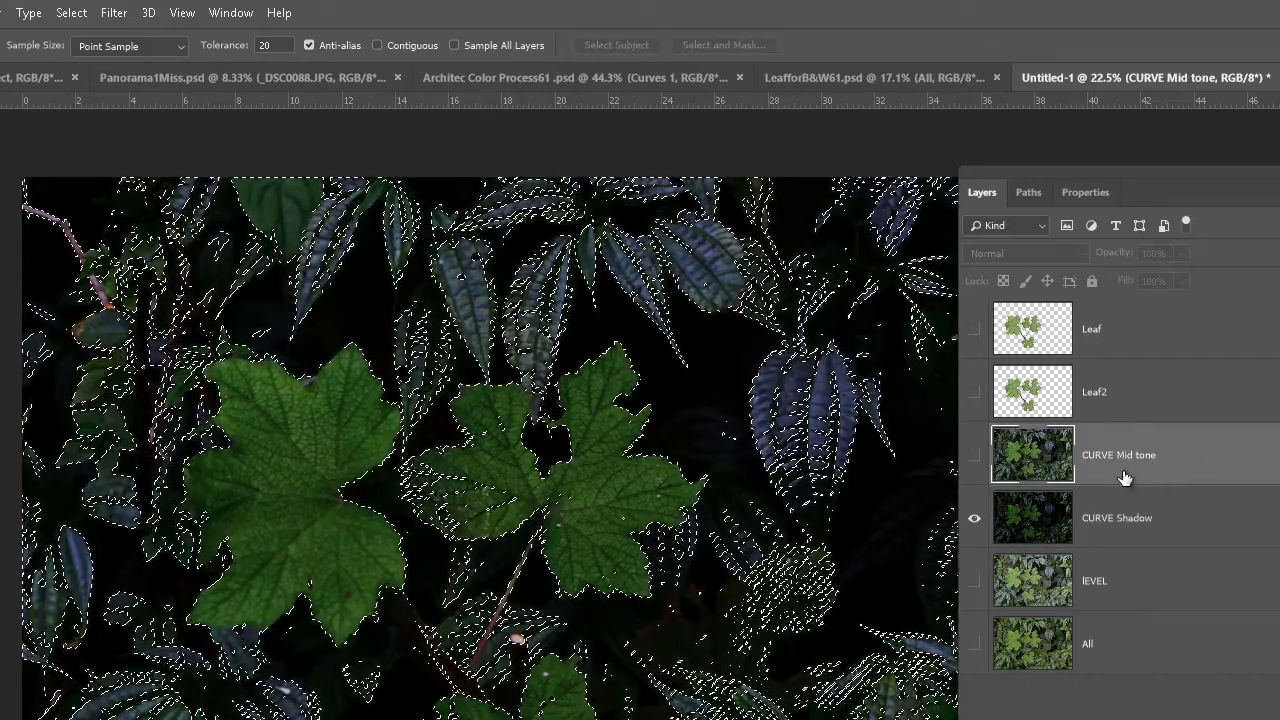
left_click(974, 455)
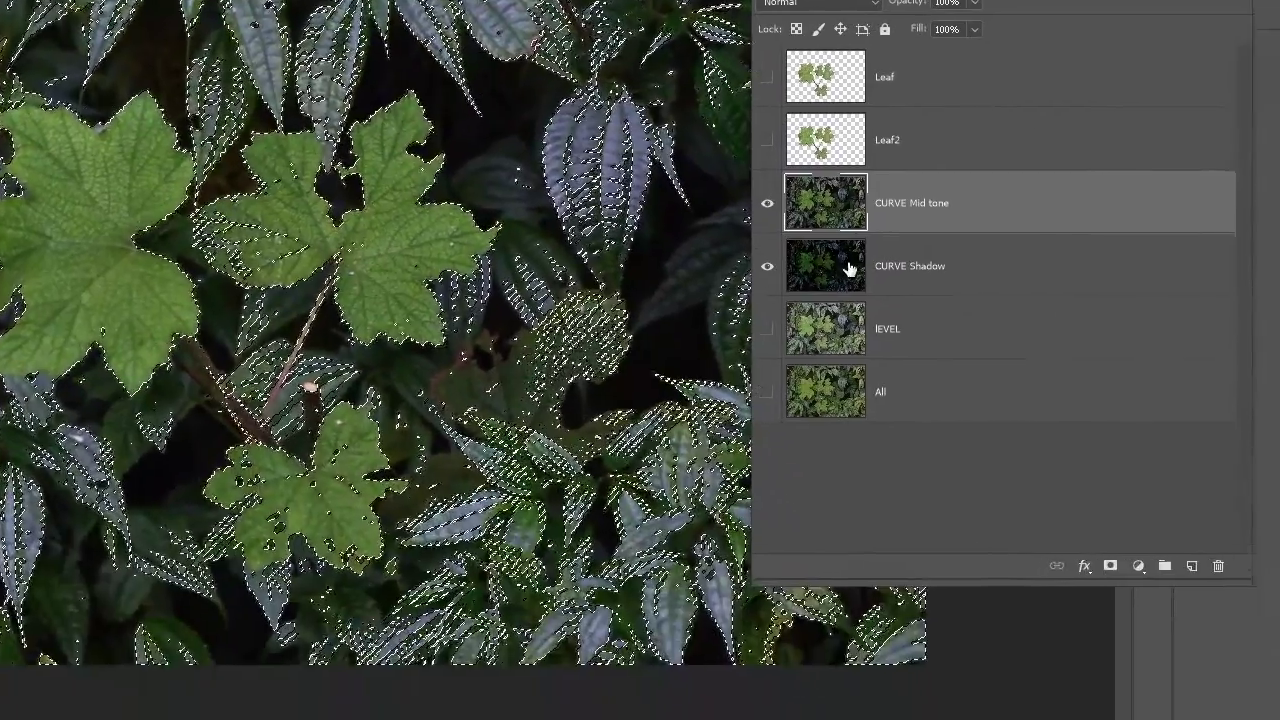
left_click(1061, 546)
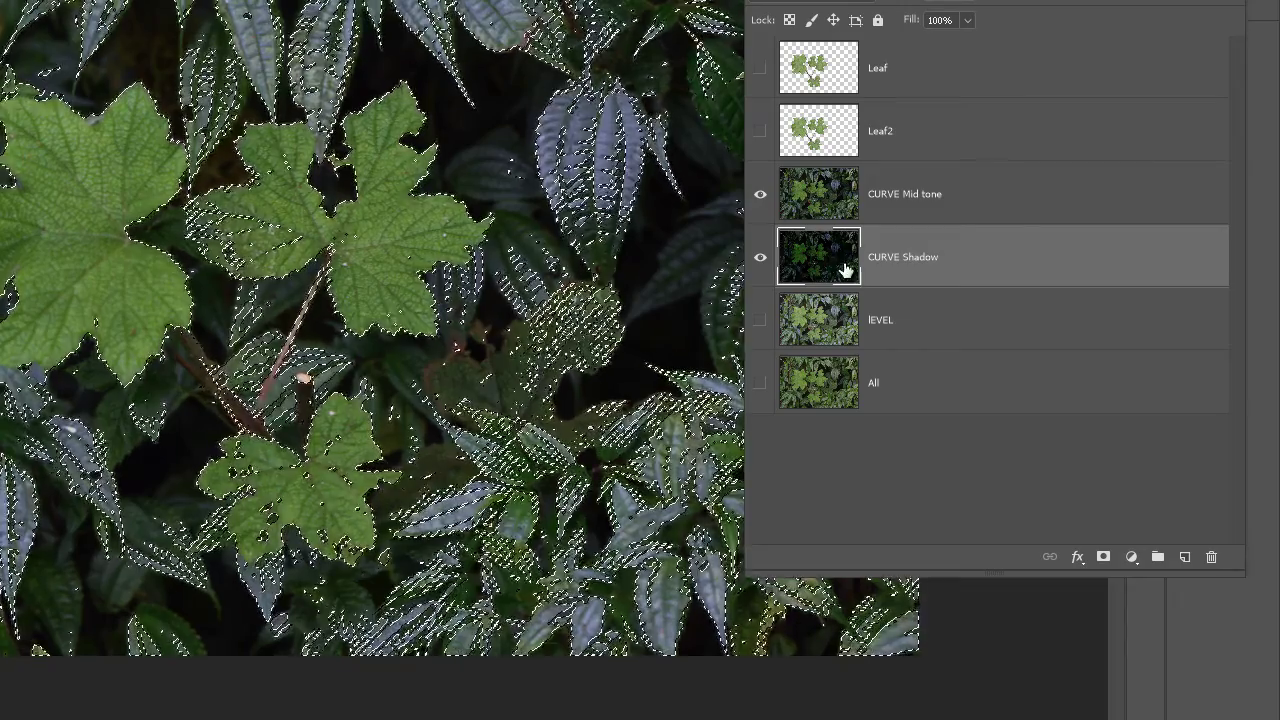
left_click(823, 210)
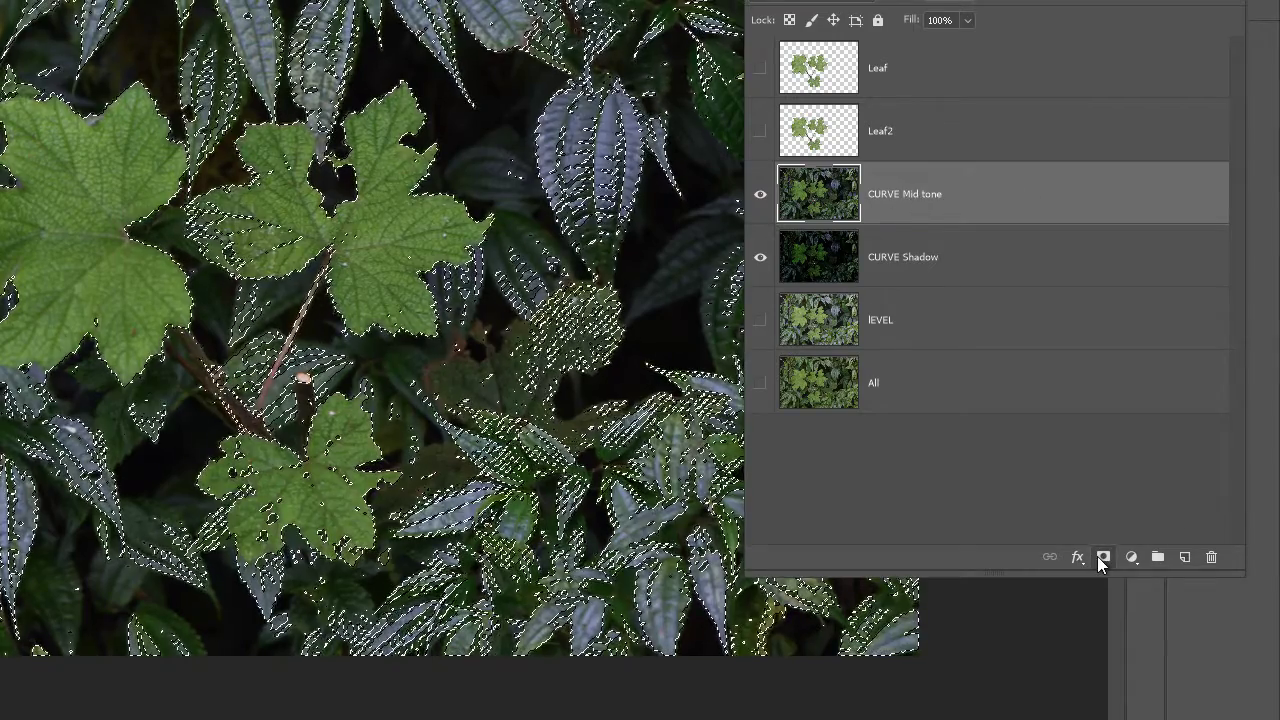
left_click(1101, 557)
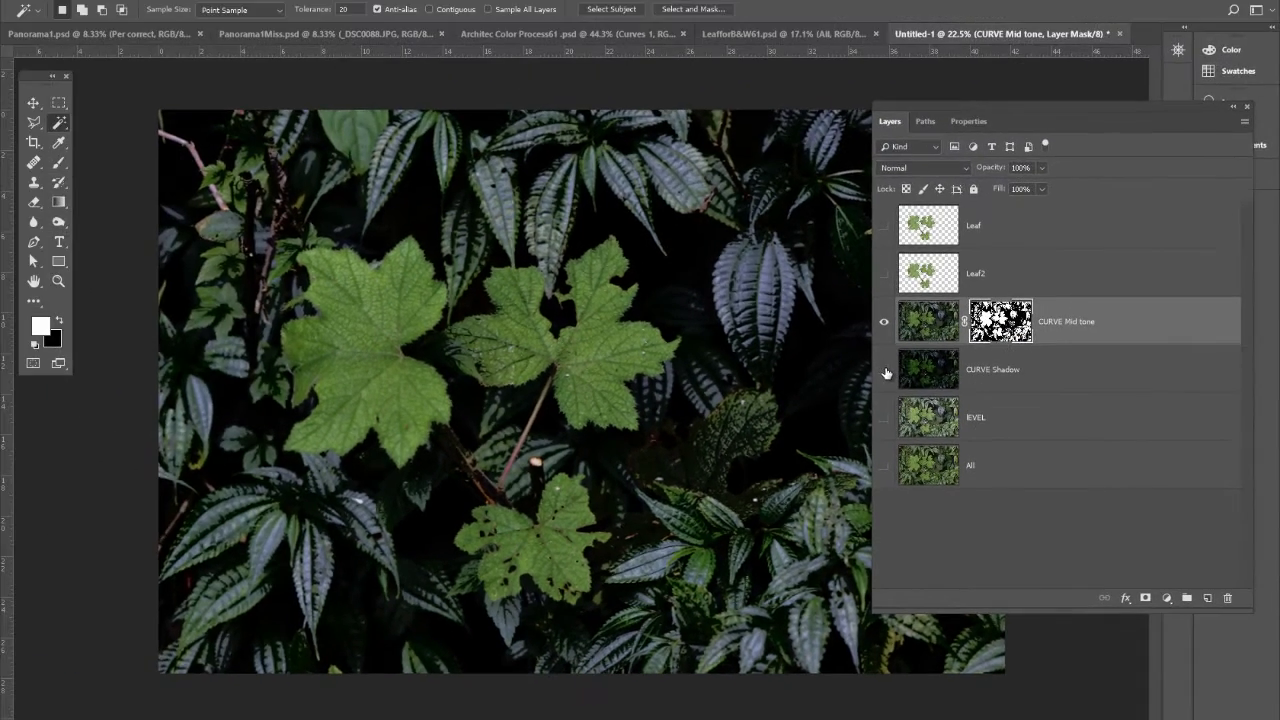
Check the masked mid tones with CURVE Shadow hidden, restore that layer and show the Leaf2 layer
left_click(760, 257)
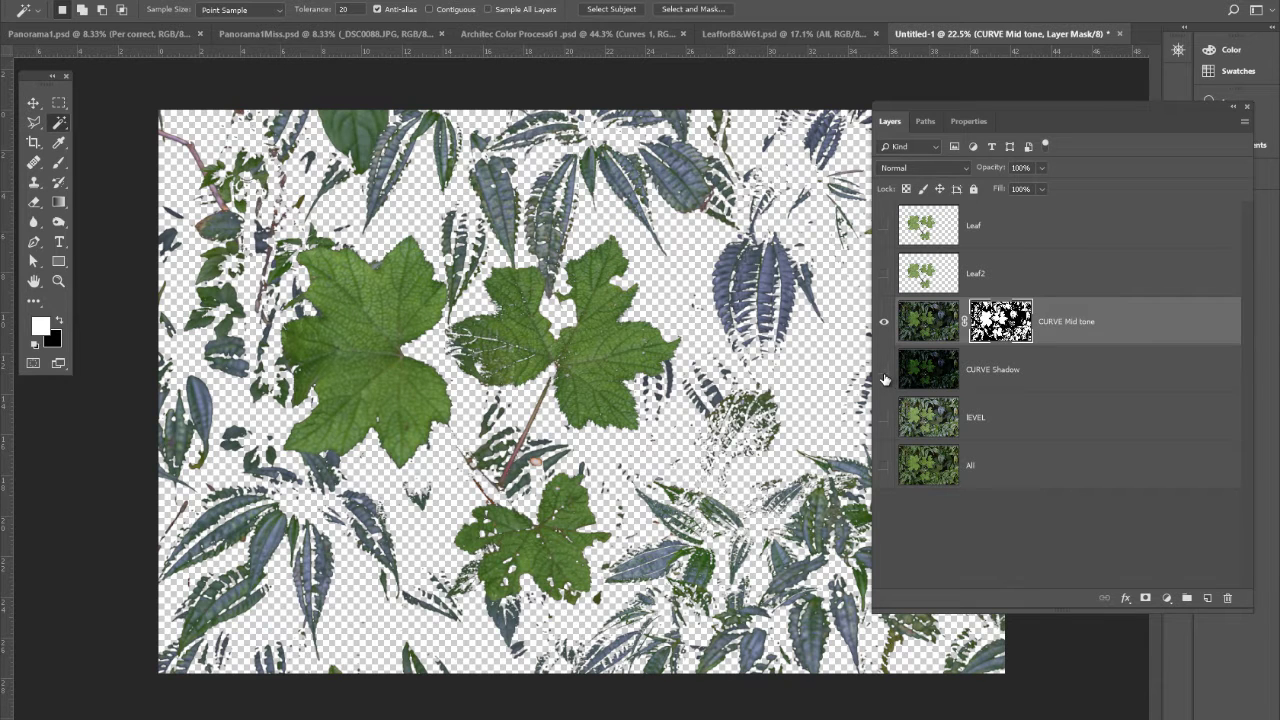
left_click(884, 372)
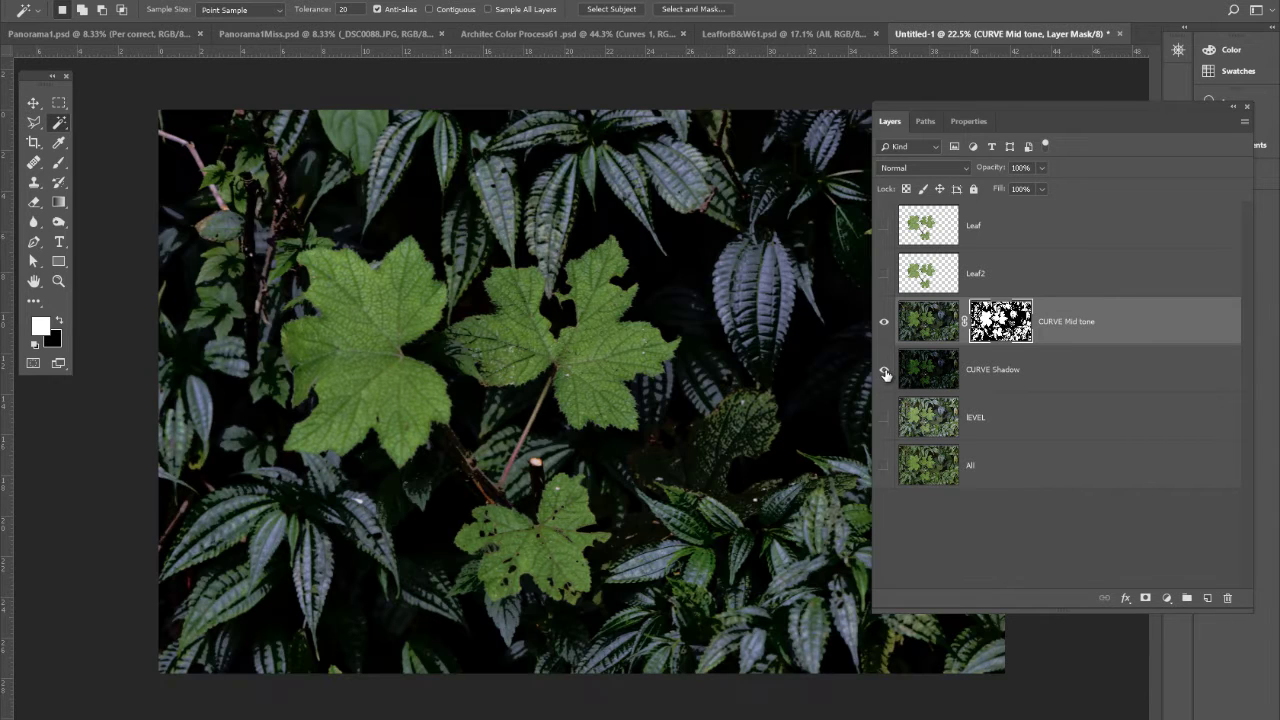
left_click(884, 277)
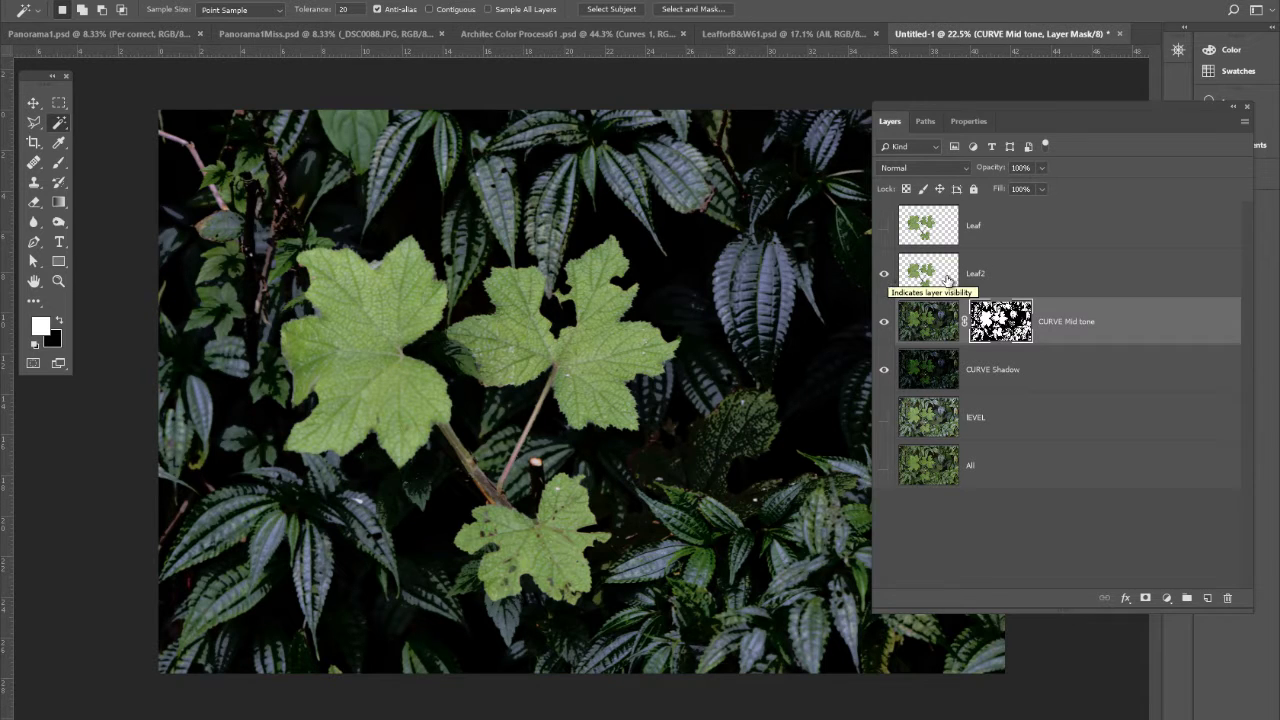
Compare the image with and without the masked CURVE Mid tone layer, and view its layer mask alone
left_click(886, 325)
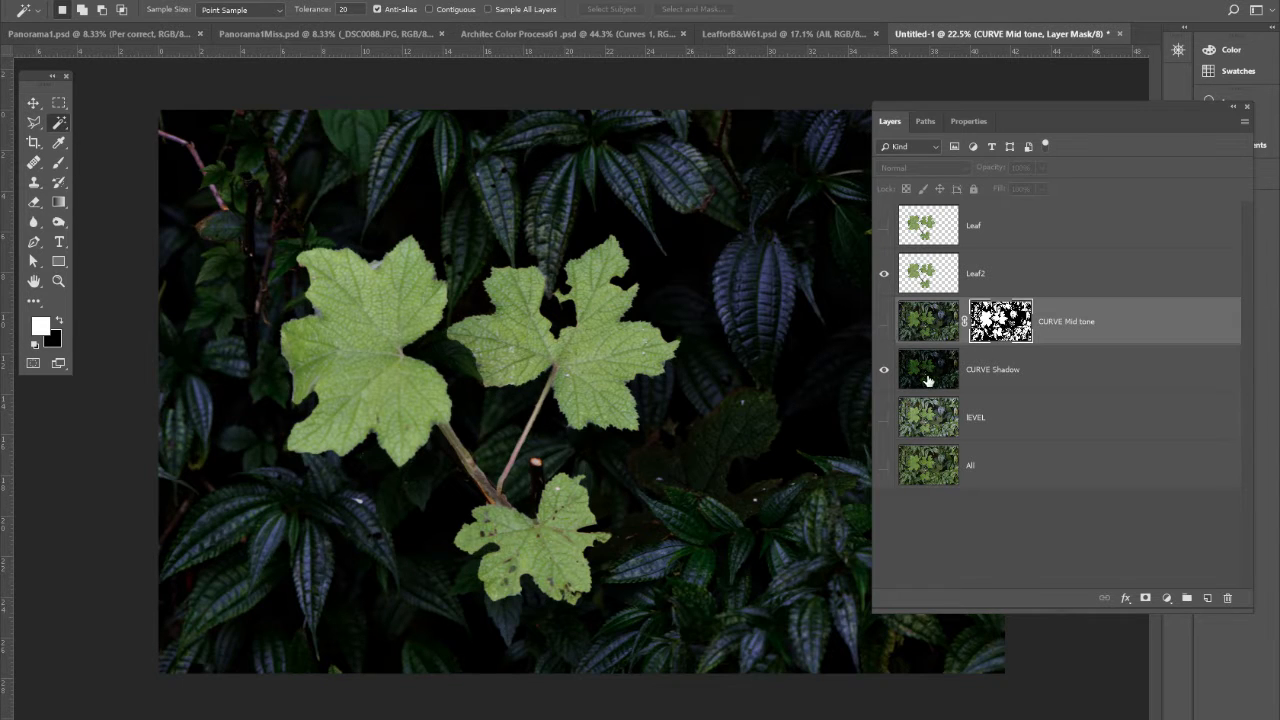
left_click(883, 322)
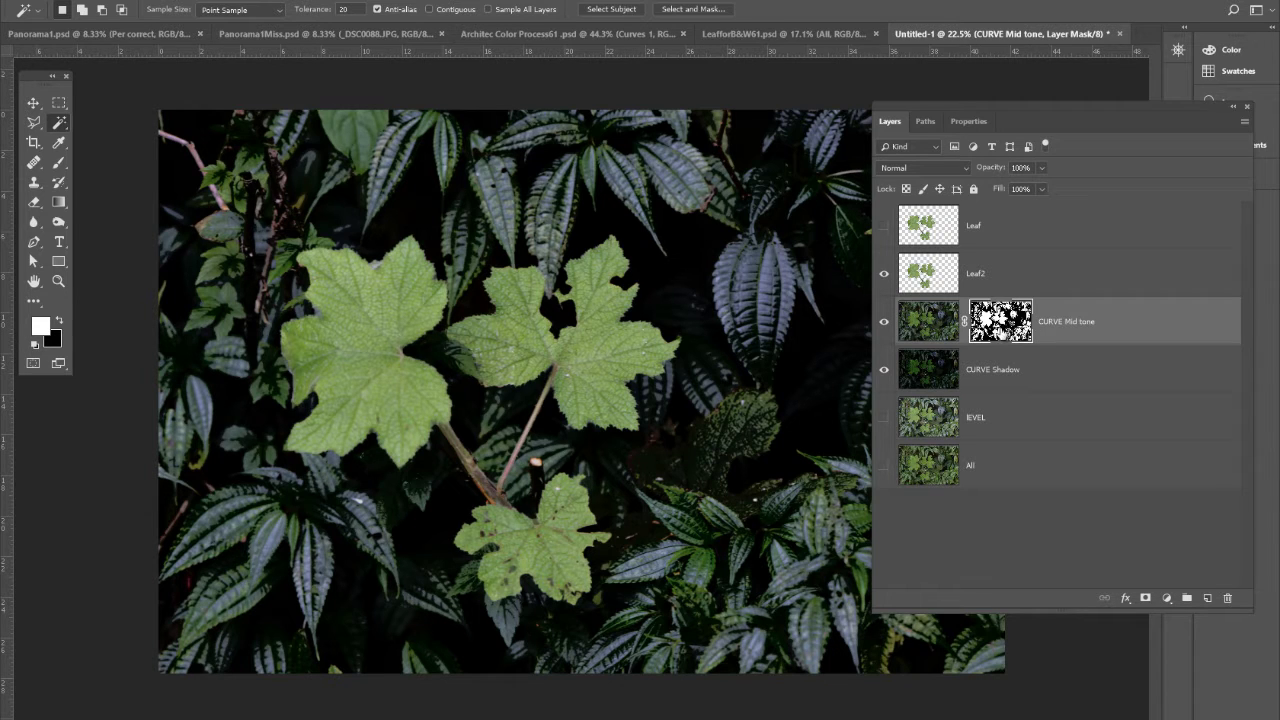
left_click(884, 321)
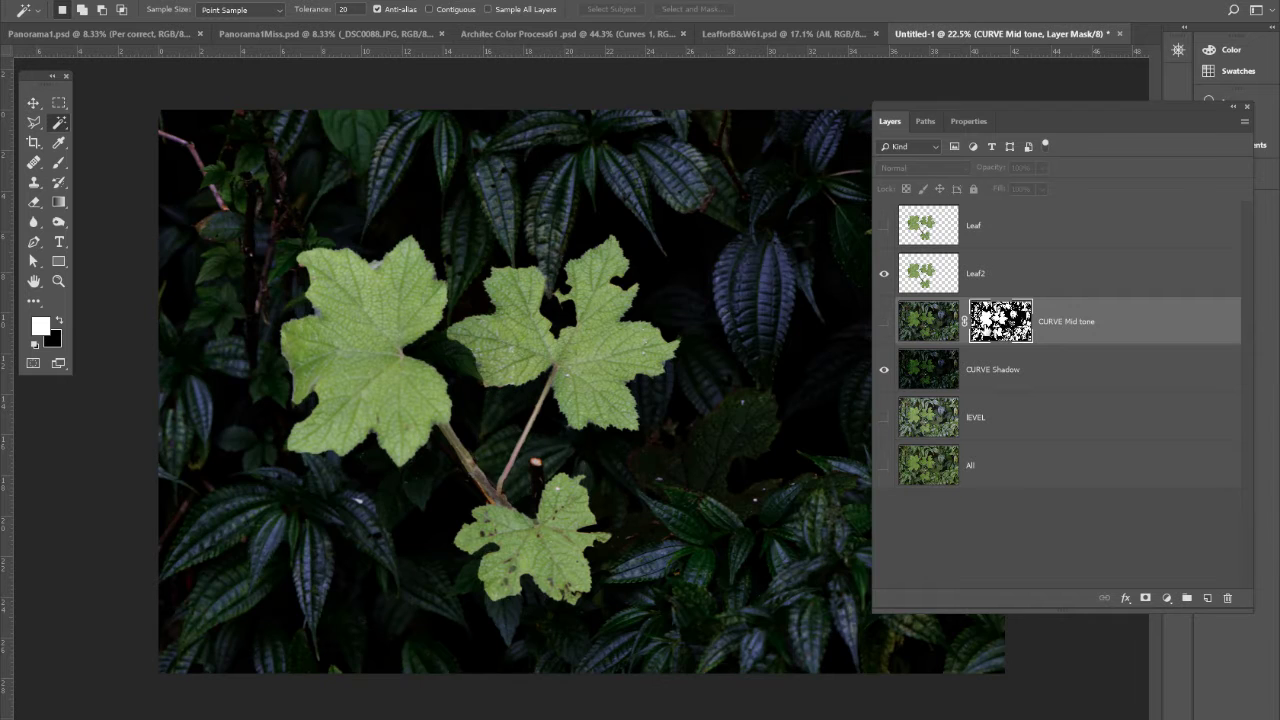
left_click(1005, 330, "alt")
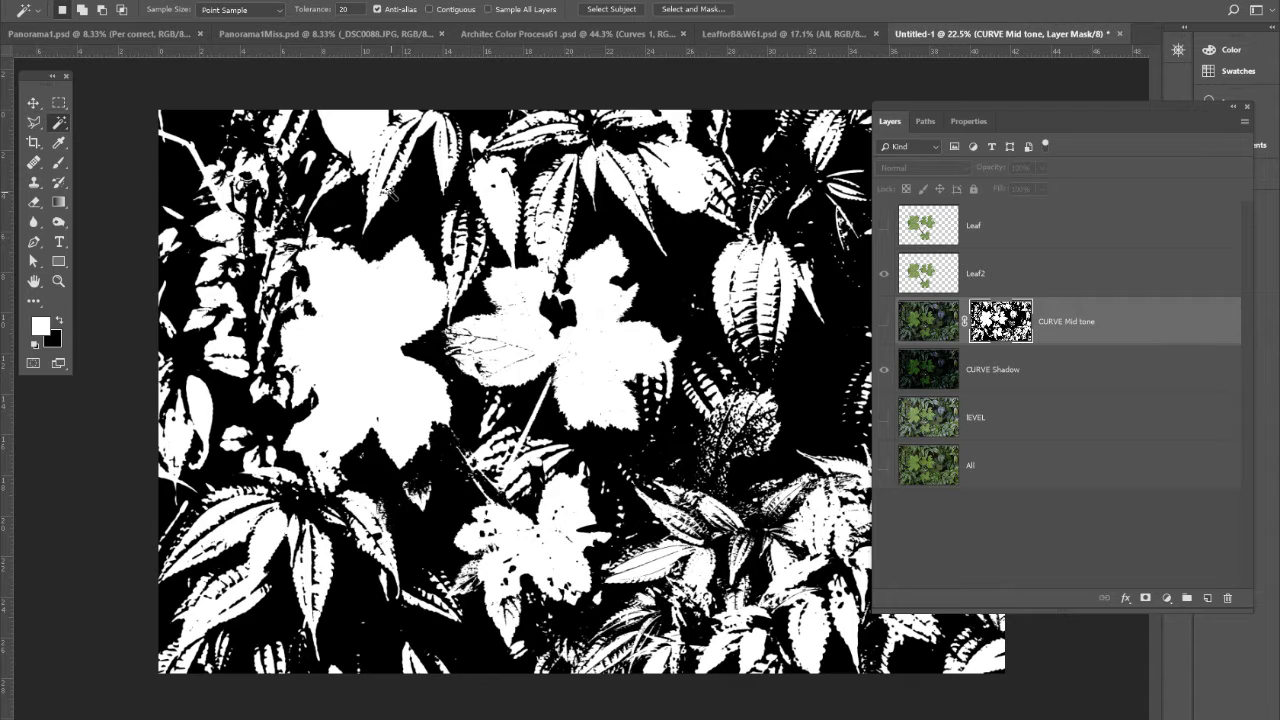
left_click(879, 330)
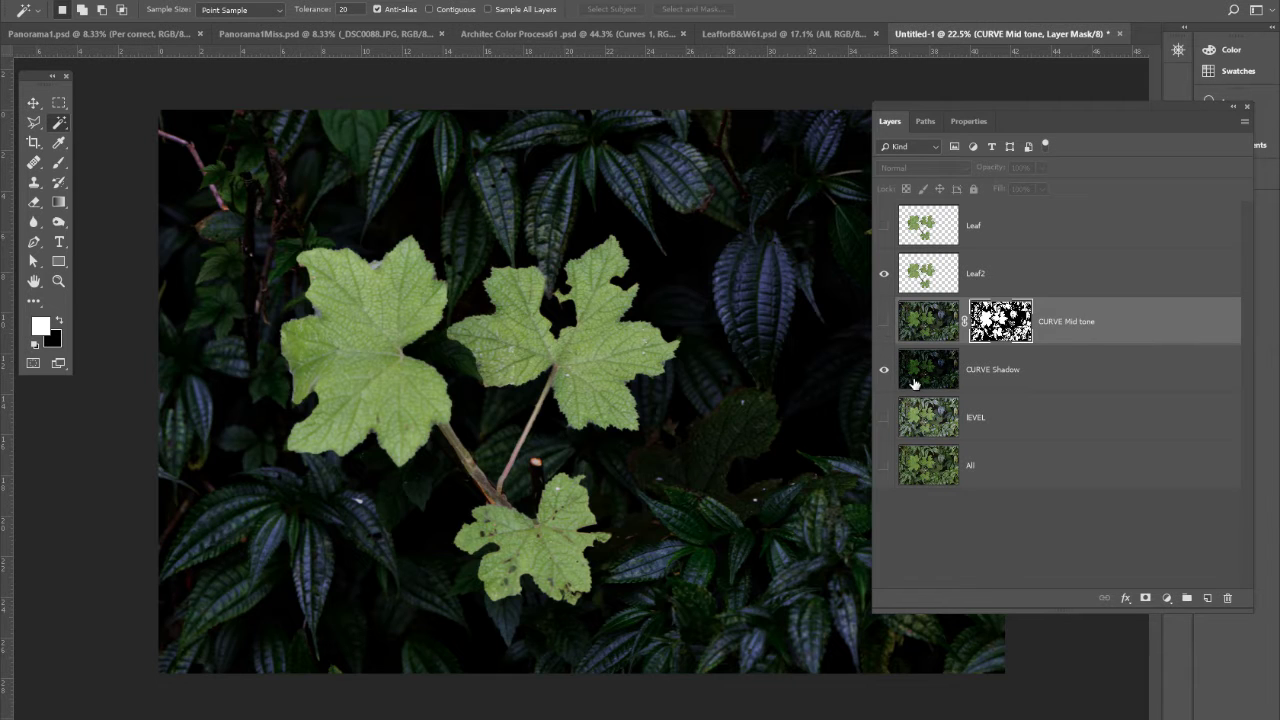
left_click(883, 322)
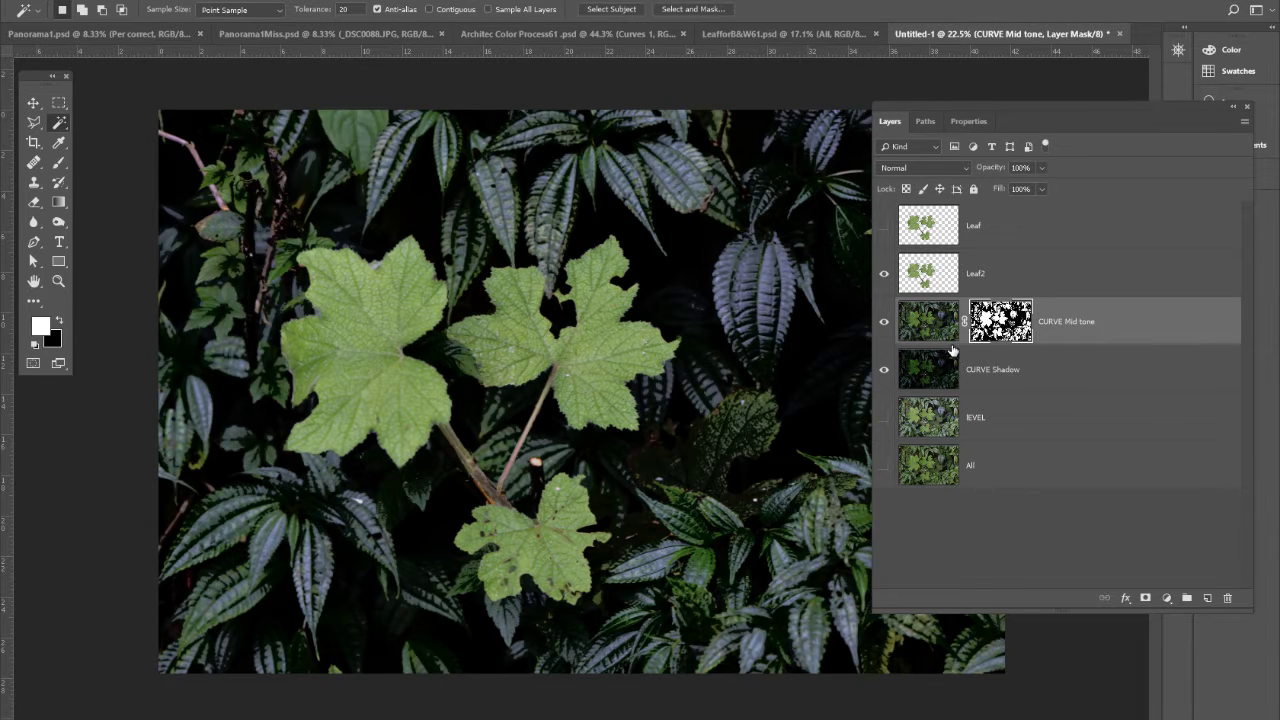
left_click(883, 322)
left_click(883, 322)
left_click(883, 322)
left_click(883, 322)
Target the CURVE Mid tone layer's mask instead of its image and open the Gaussian Blur filter for it
left_click(941, 327)
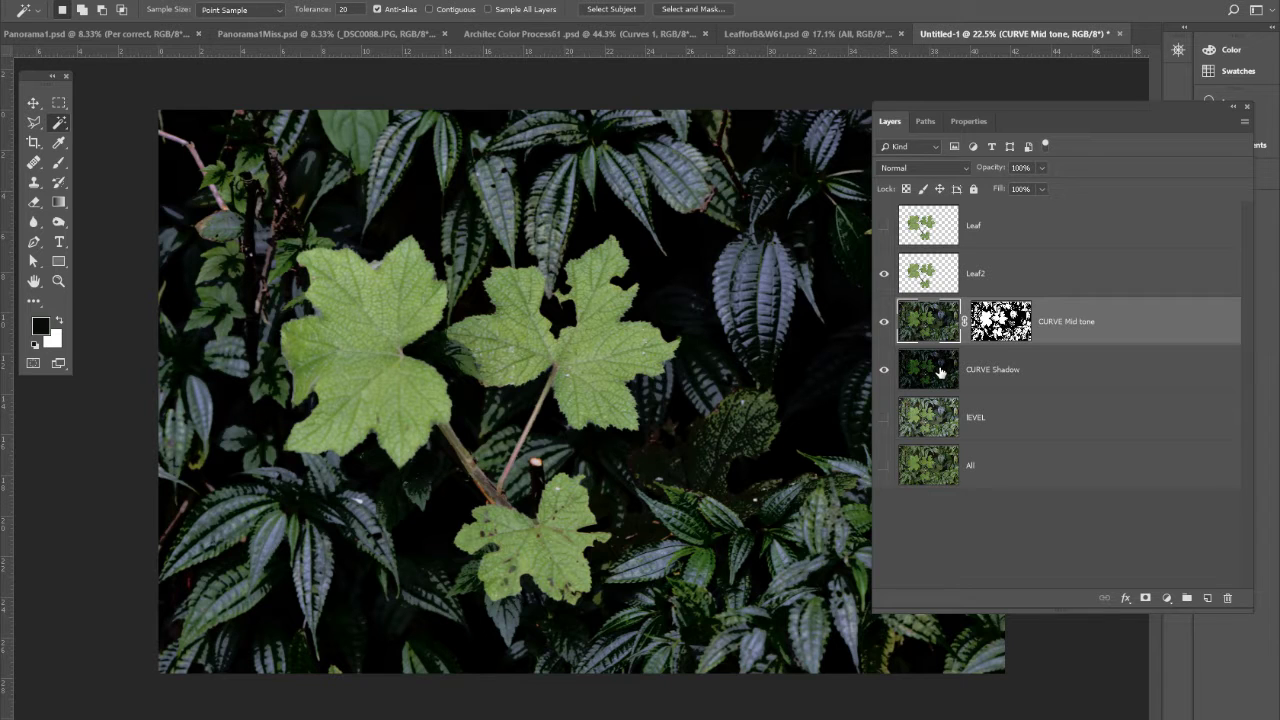
left_click(1022, 324)
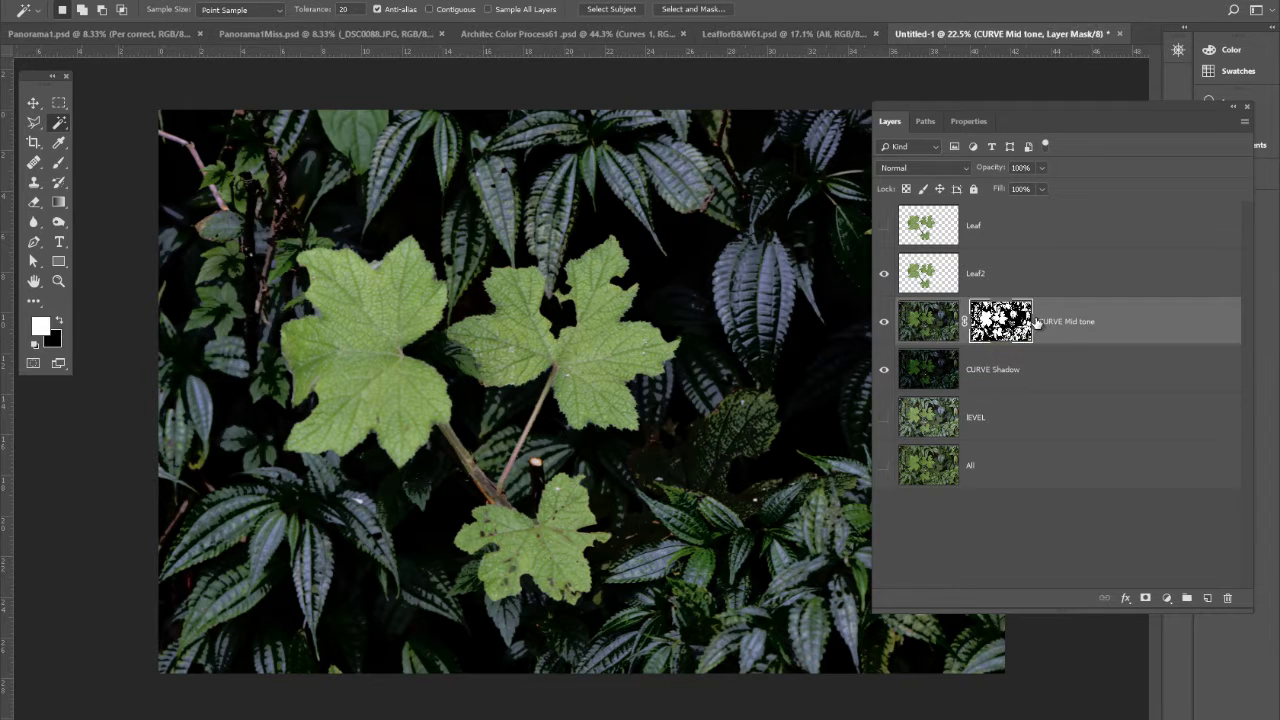
left_click(914, 327)
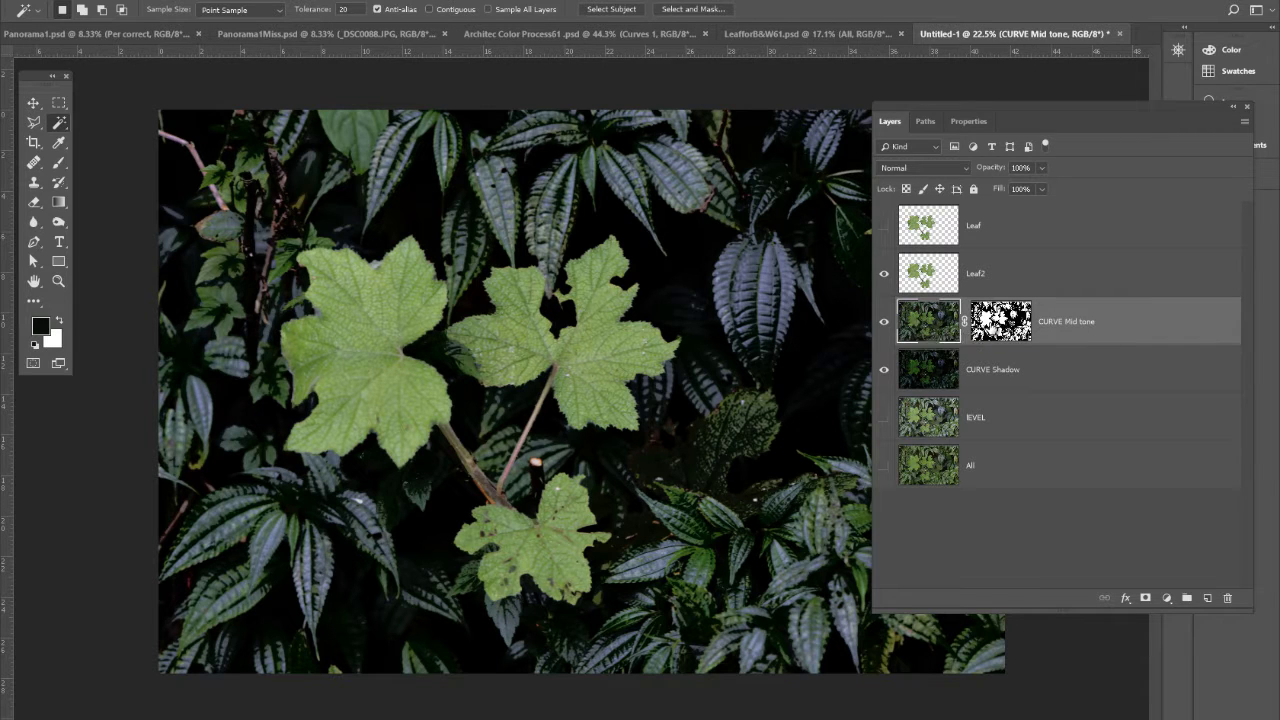
left_click(1000, 322)
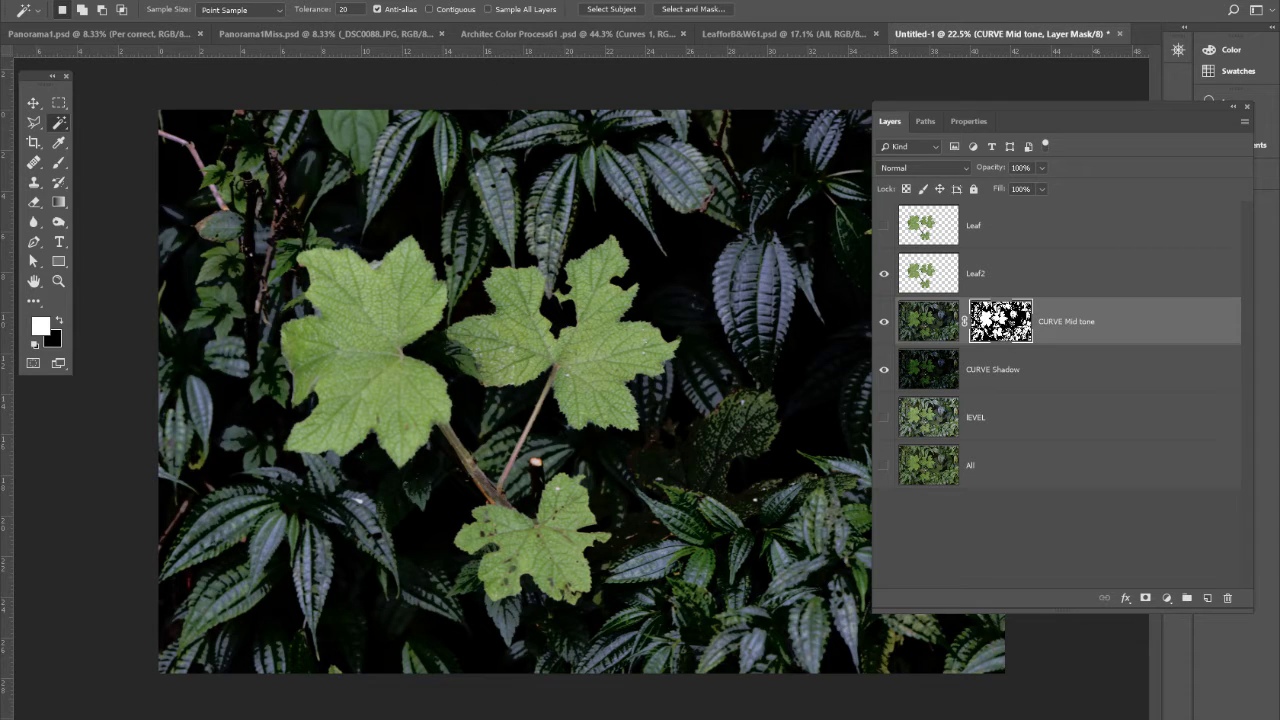
left_click(232, 1)
mouse_move(279, 157)
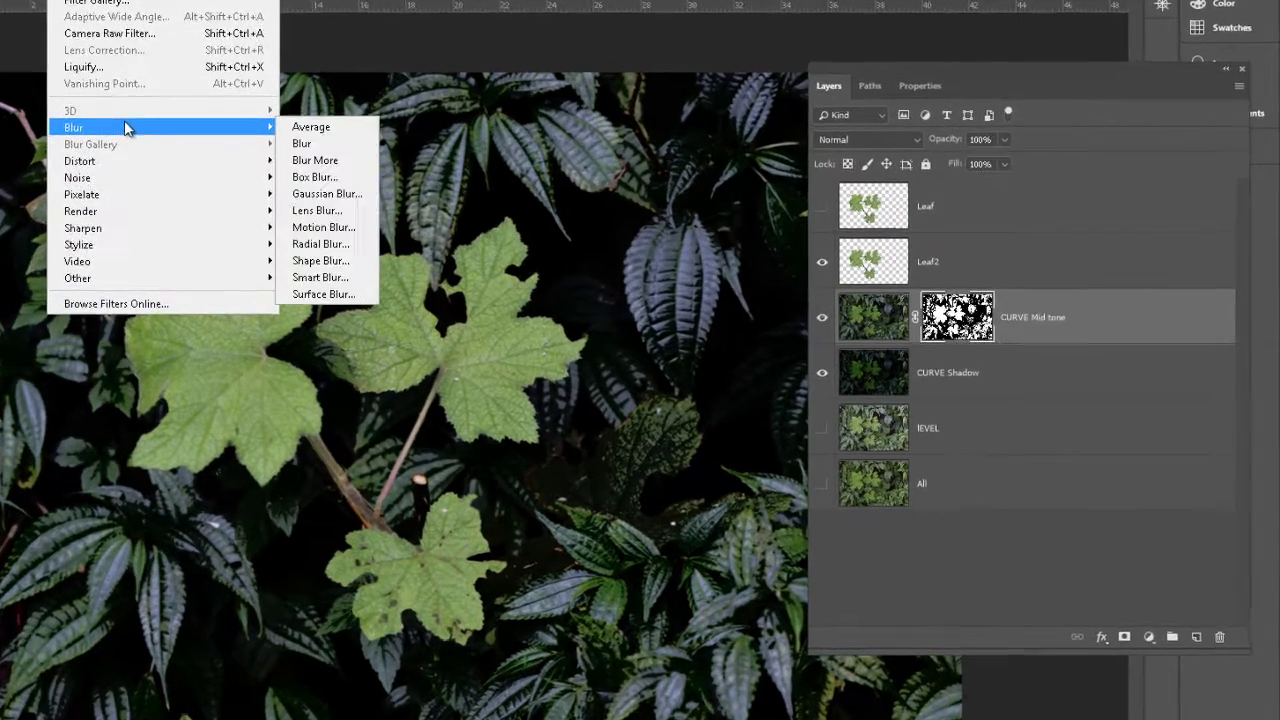
left_click(345, 193)
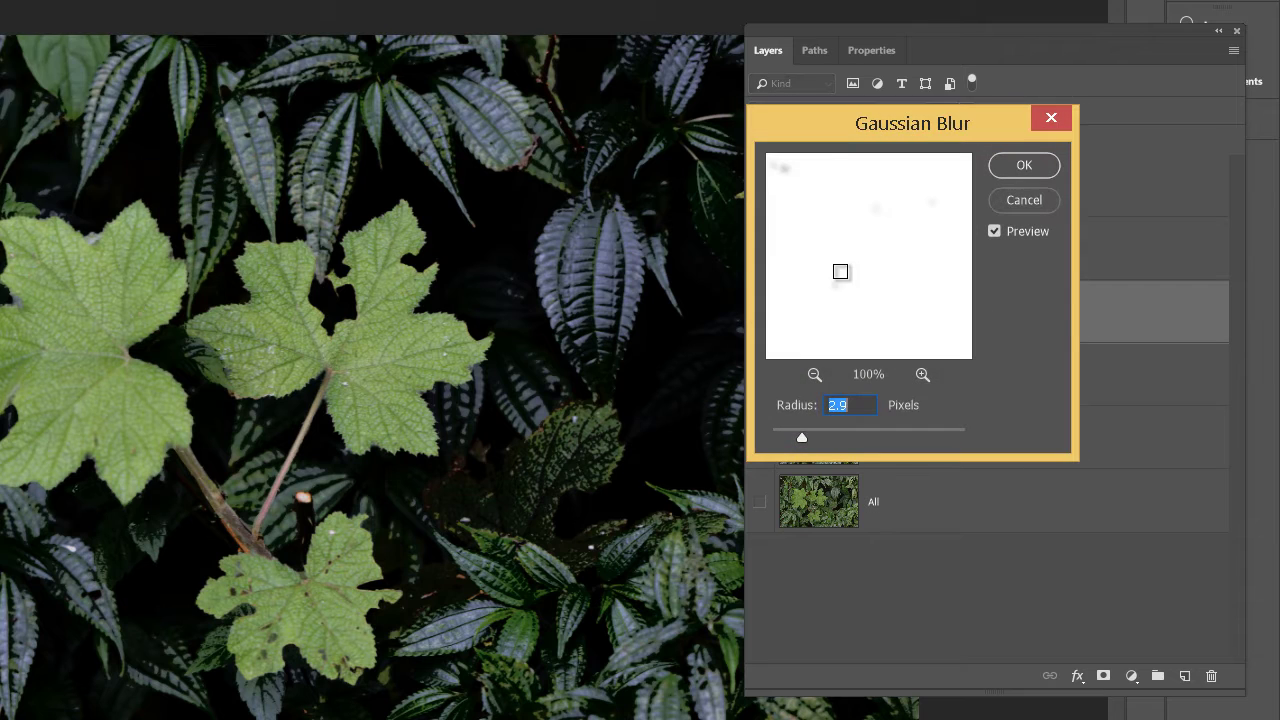
Inspect the mask edges in the Gaussian Blur preview at 50% and compare the image with the preview off and on
left_click_drag(854, 131, 1060, 194)
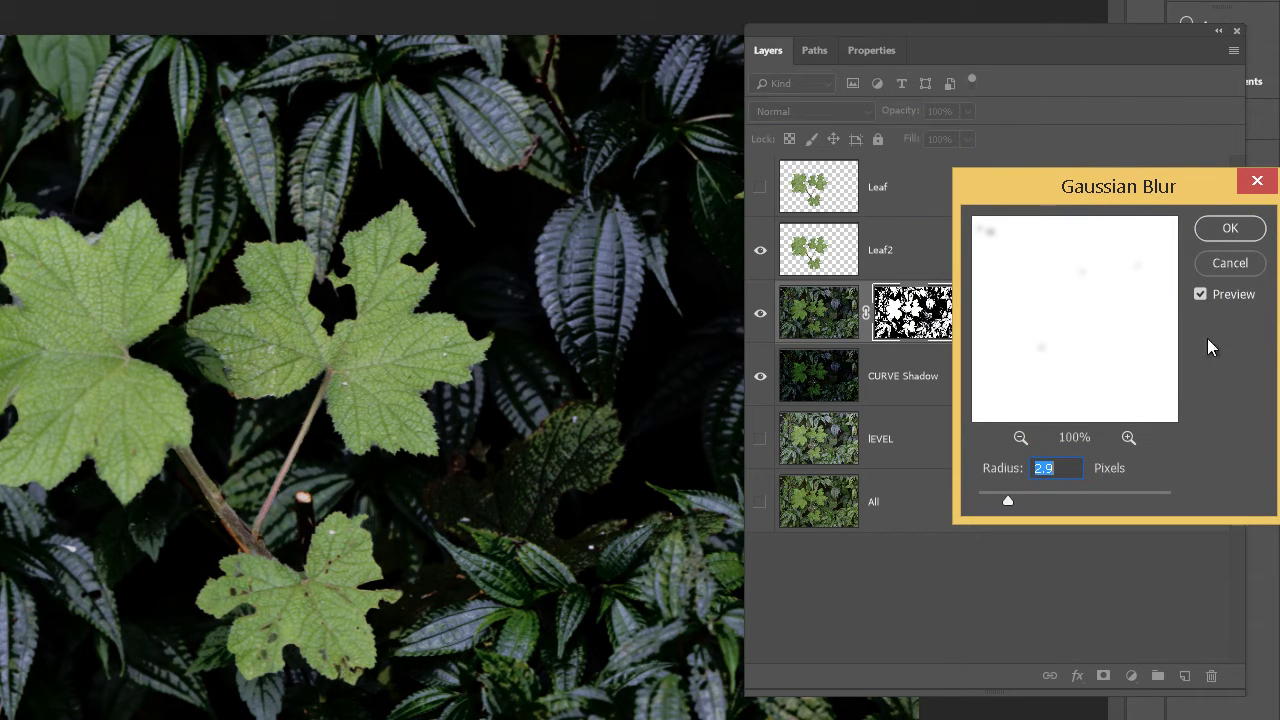
left_click(1019, 437)
left_click(1019, 437)
left_click(1019, 437)
left_click(1019, 437)
left_click(1019, 437)
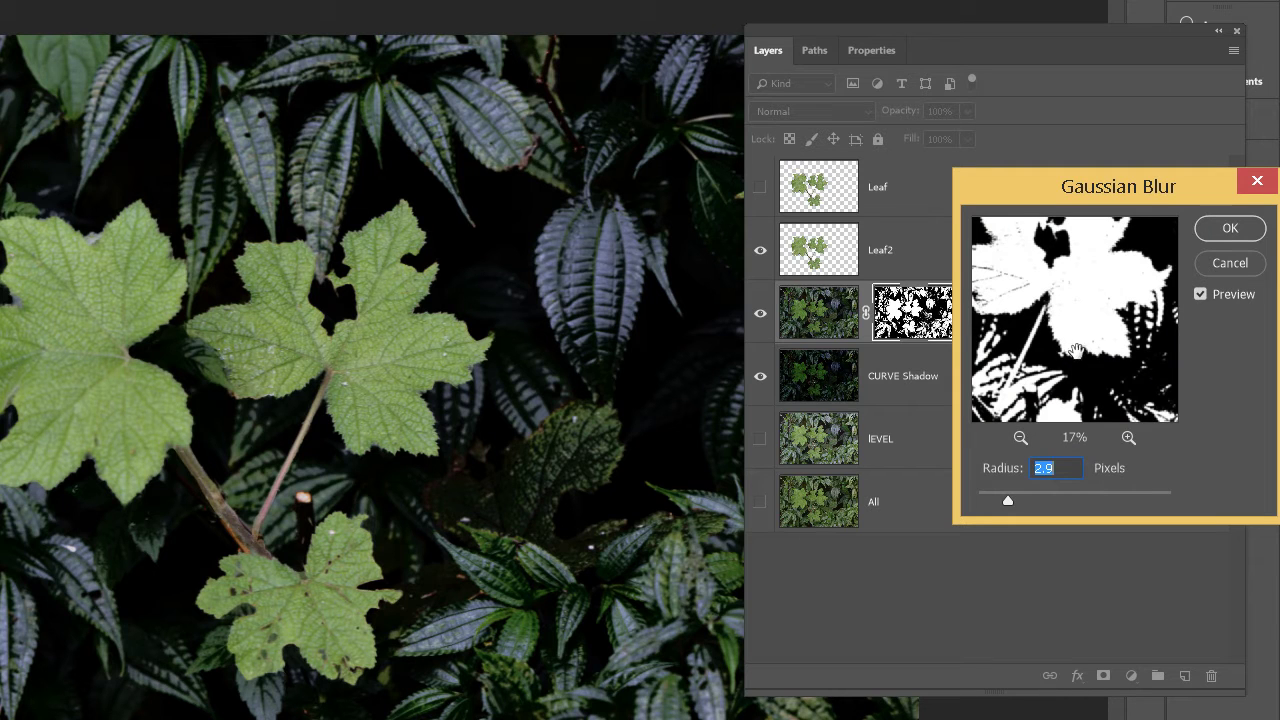
left_click(1130, 437)
left_click(1130, 437)
left_click(1130, 437)
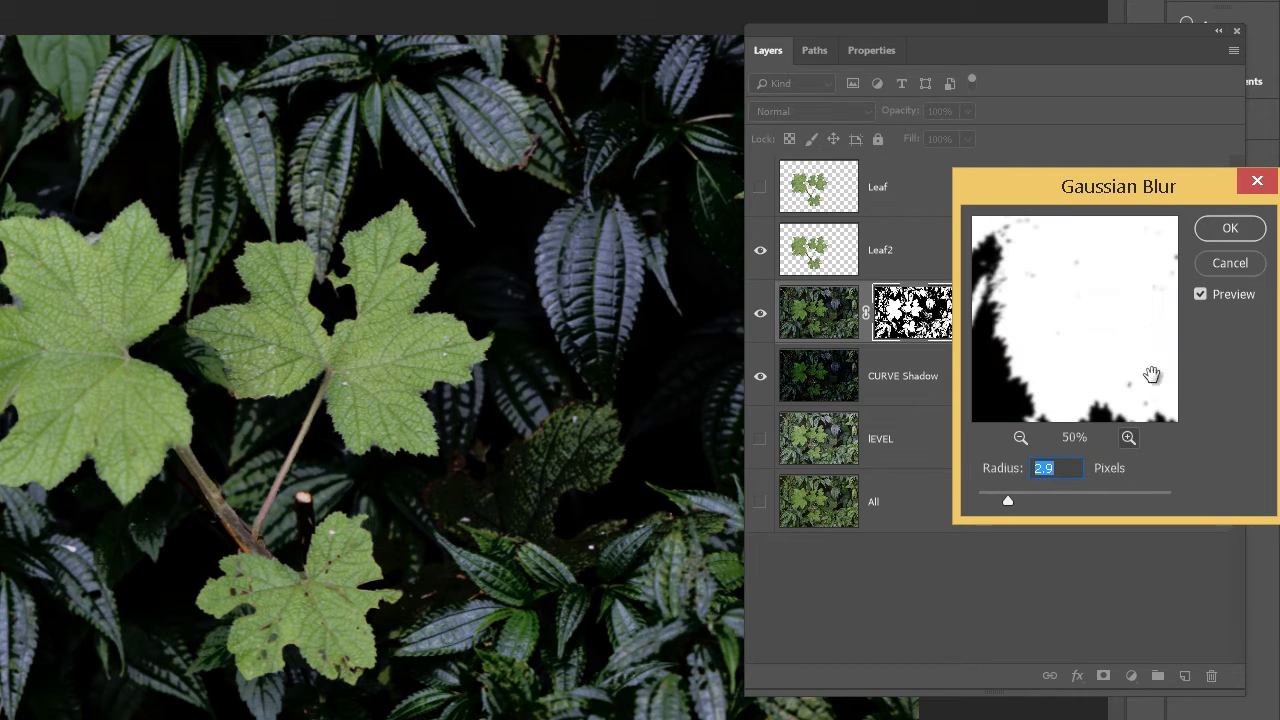
left_click(1201, 295)
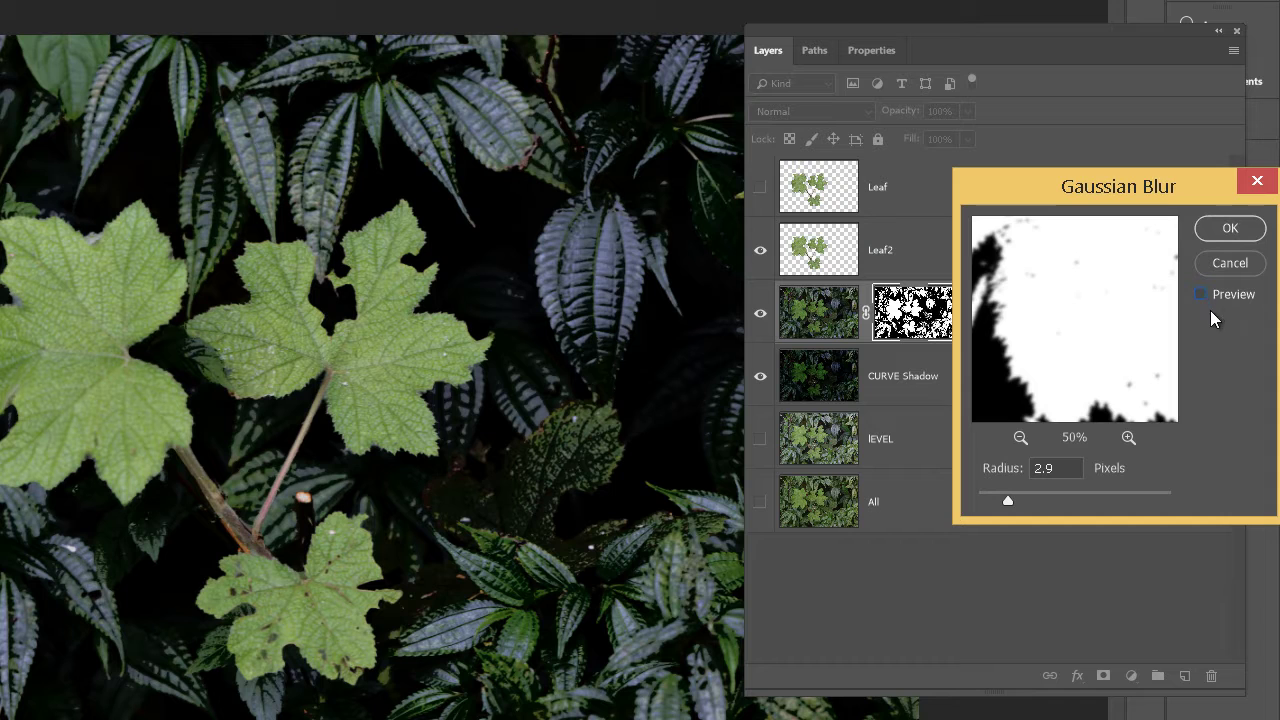
left_click(1202, 294)
Try a Gaussian Blur radius of 9.0 pixels on the mask and compare the image with the preview off and on
left_click(1048, 497)
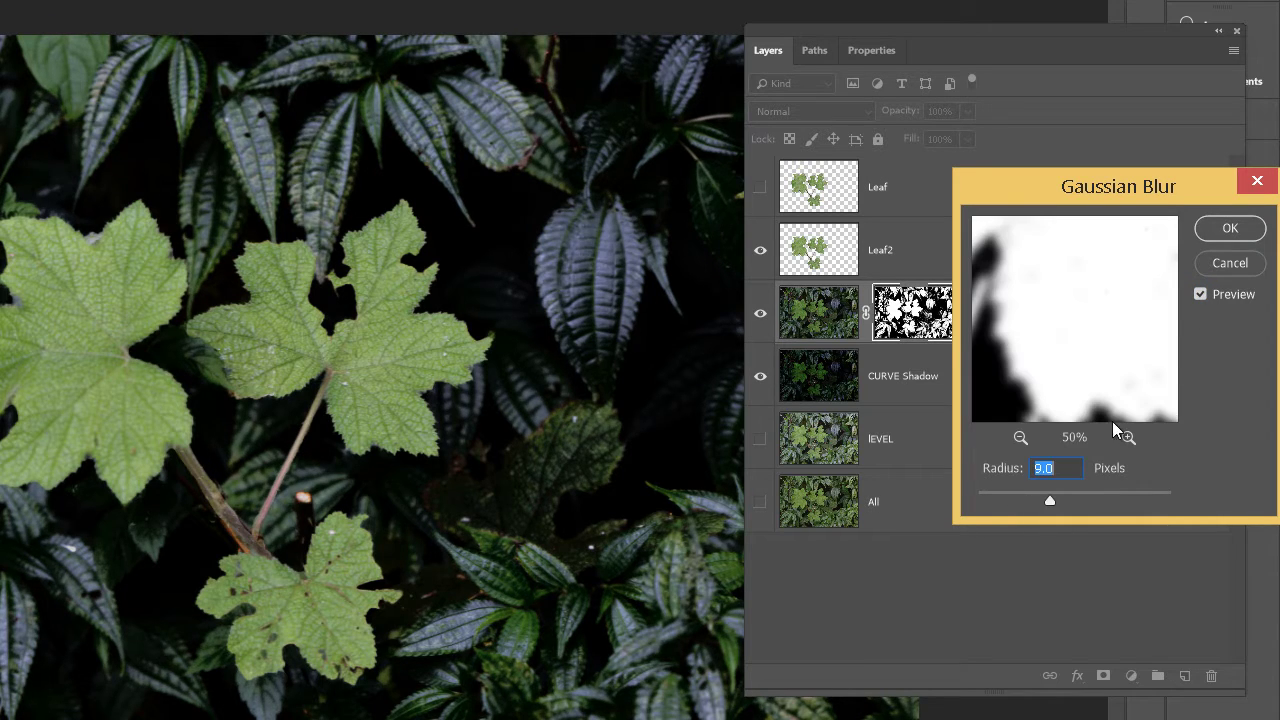
left_click(1201, 295)
left_click(1201, 295)
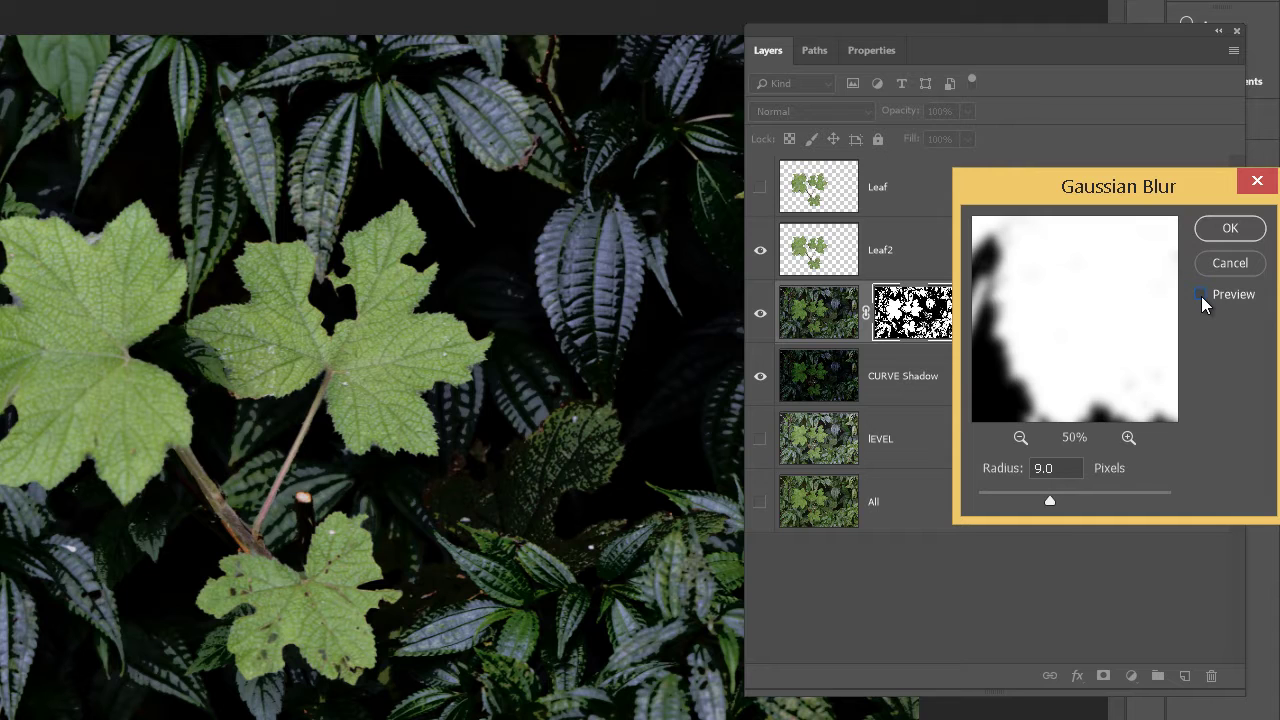
left_click(1202, 298)
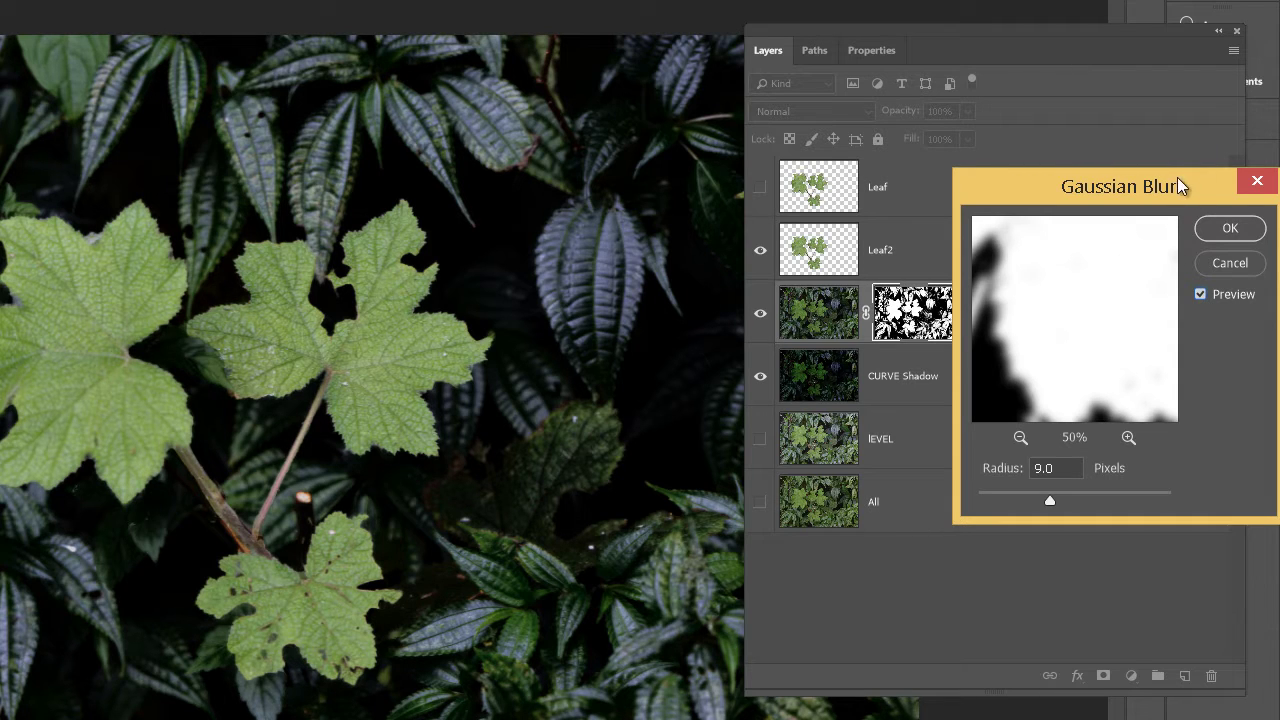
Set the Gaussian Blur radius to 5.0 pixels and apply it to the CURVE Mid tone layer's mask
left_click_drag(1176, 195, 992, 328)
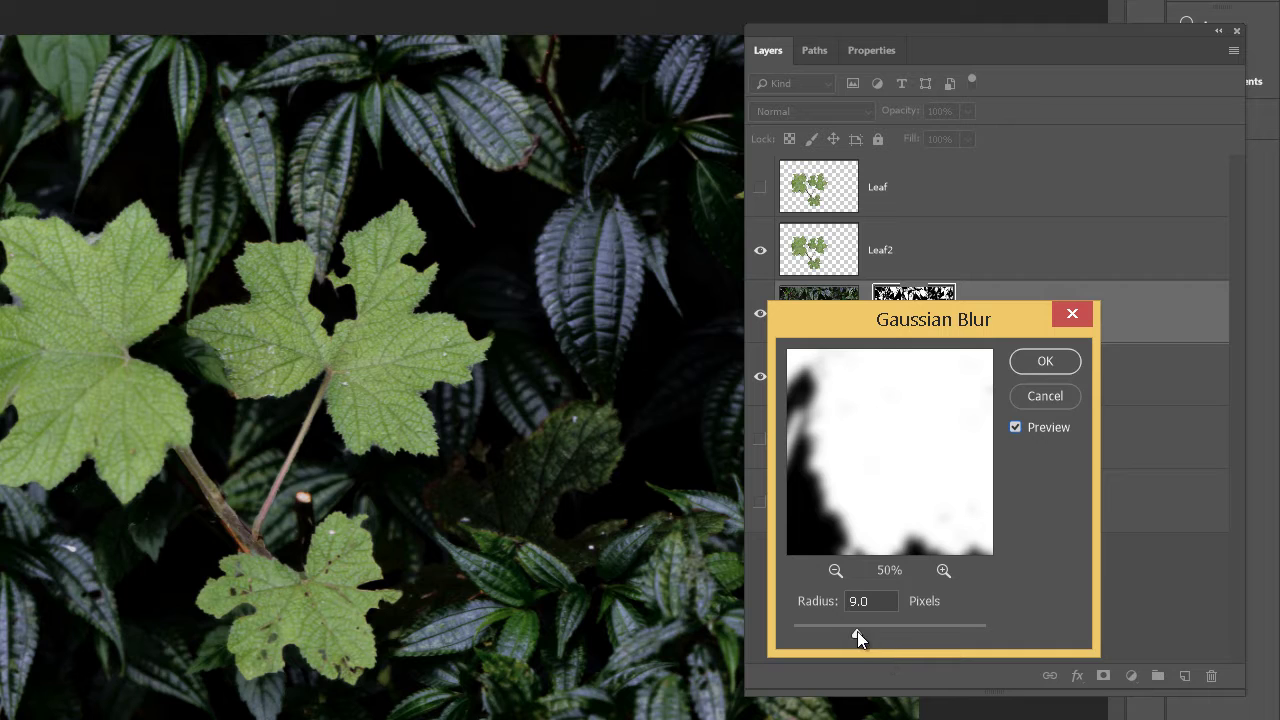
left_click_drag(857, 631, 844, 631)
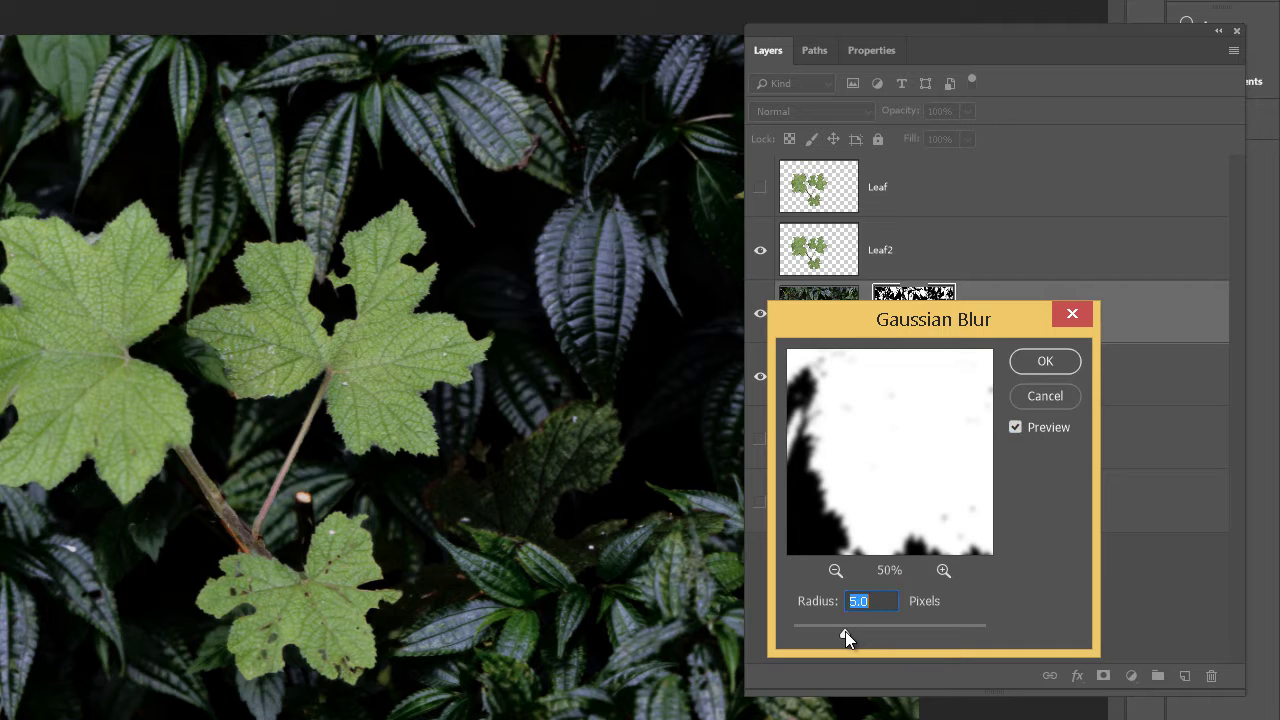
left_click(1027, 361)
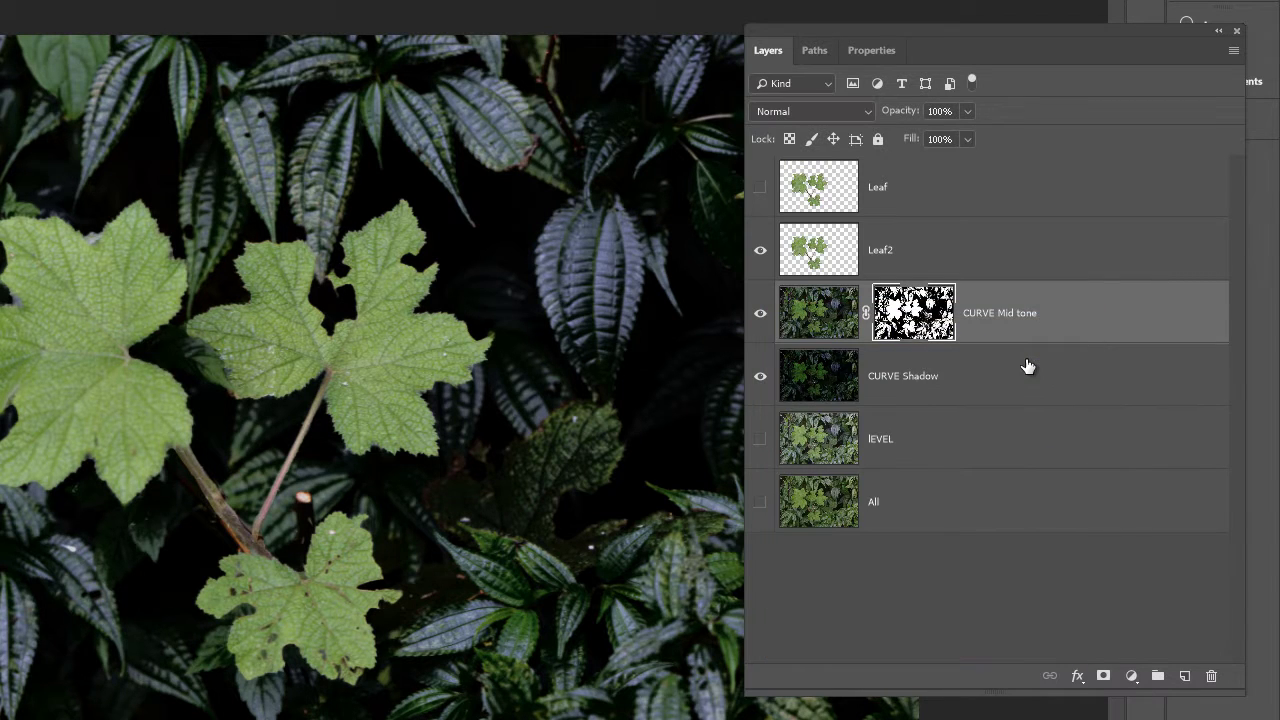
Rename the CURVE Mid tone layer as CURVE Mid tone mask Blu4r
double_click(1005, 314)
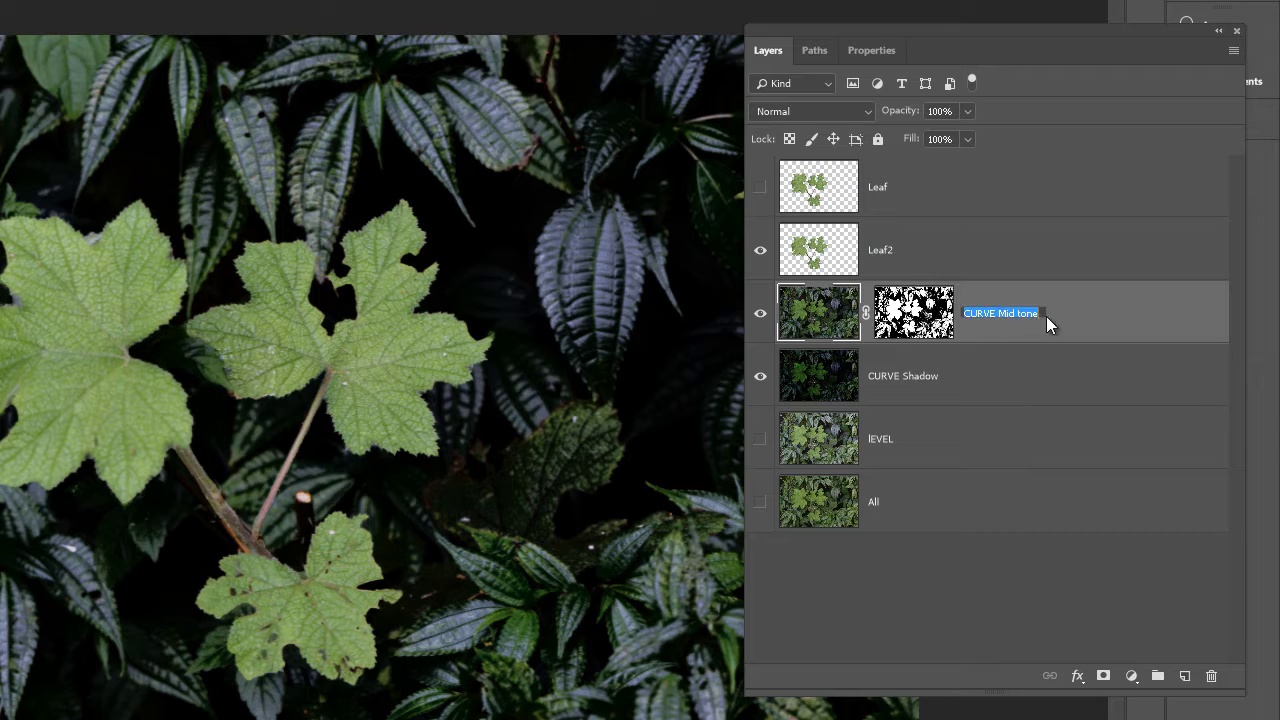
left_click(1046, 318)
type("mask Blur")
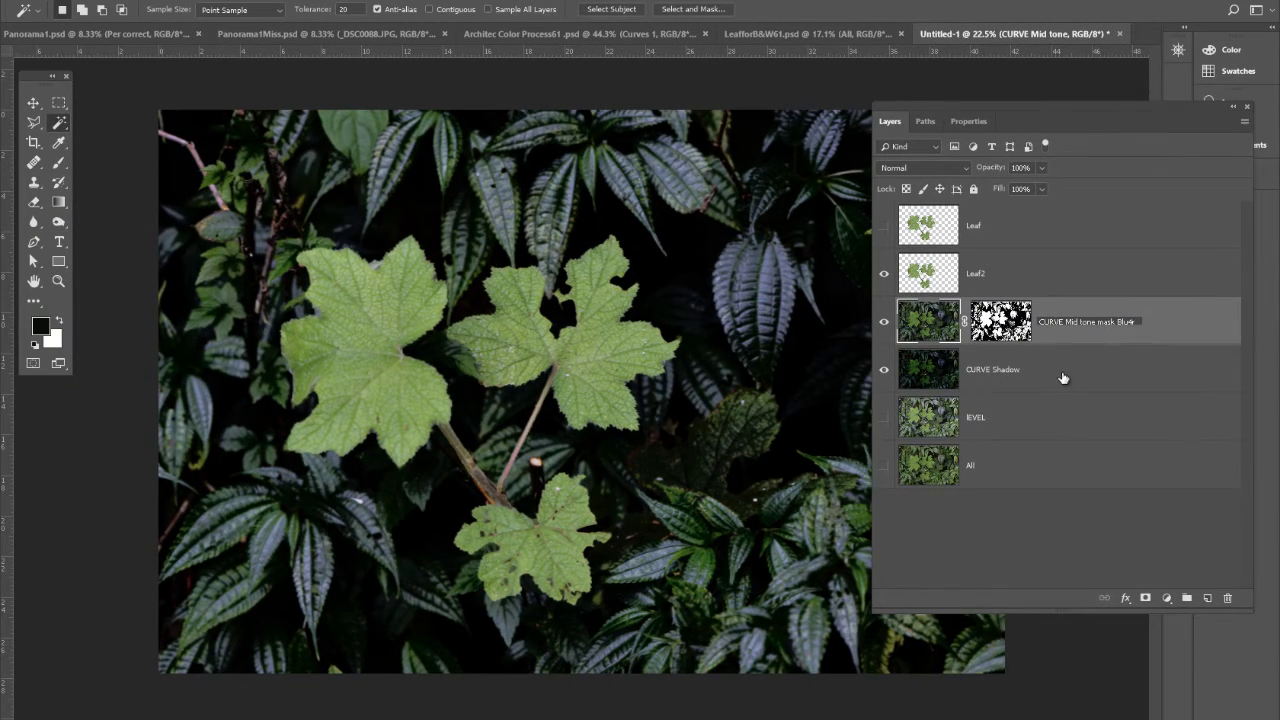
left_click(1063, 378)
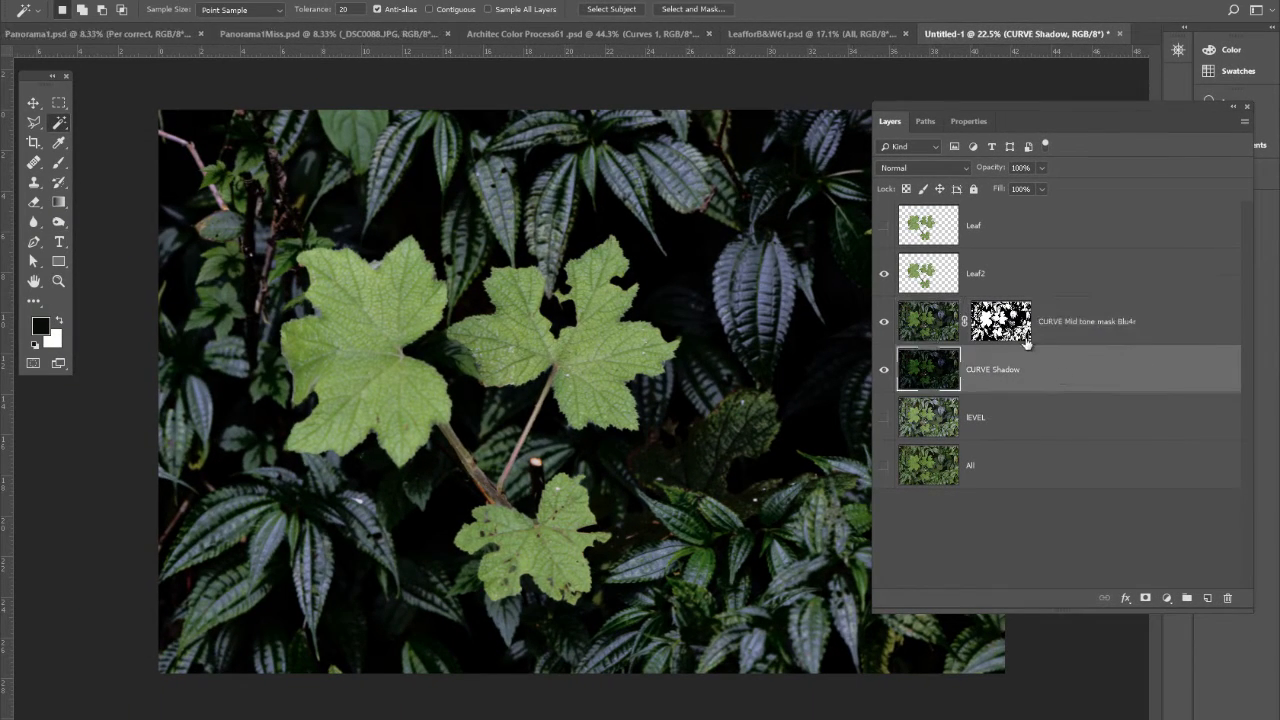
Add a Black & White adjustment layer directly above the Leaf2 layer
left_click(1020, 334)
left_click(1015, 285)
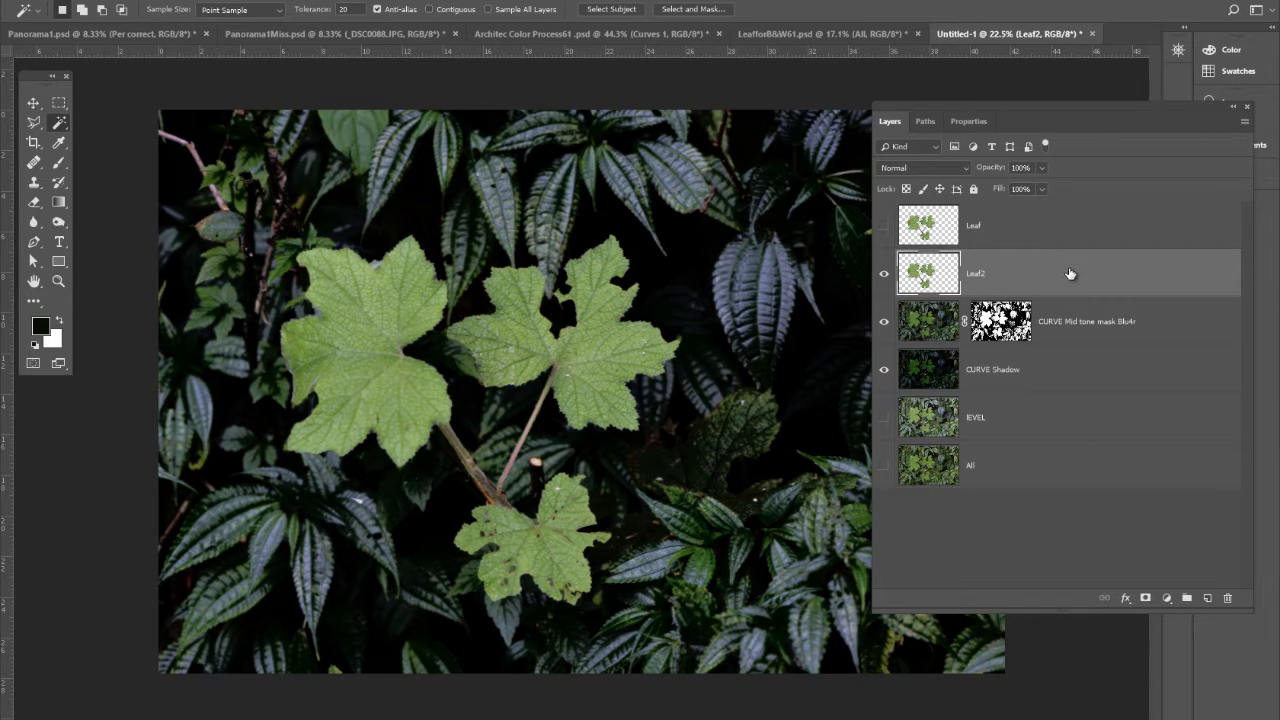
left_click(1167, 597)
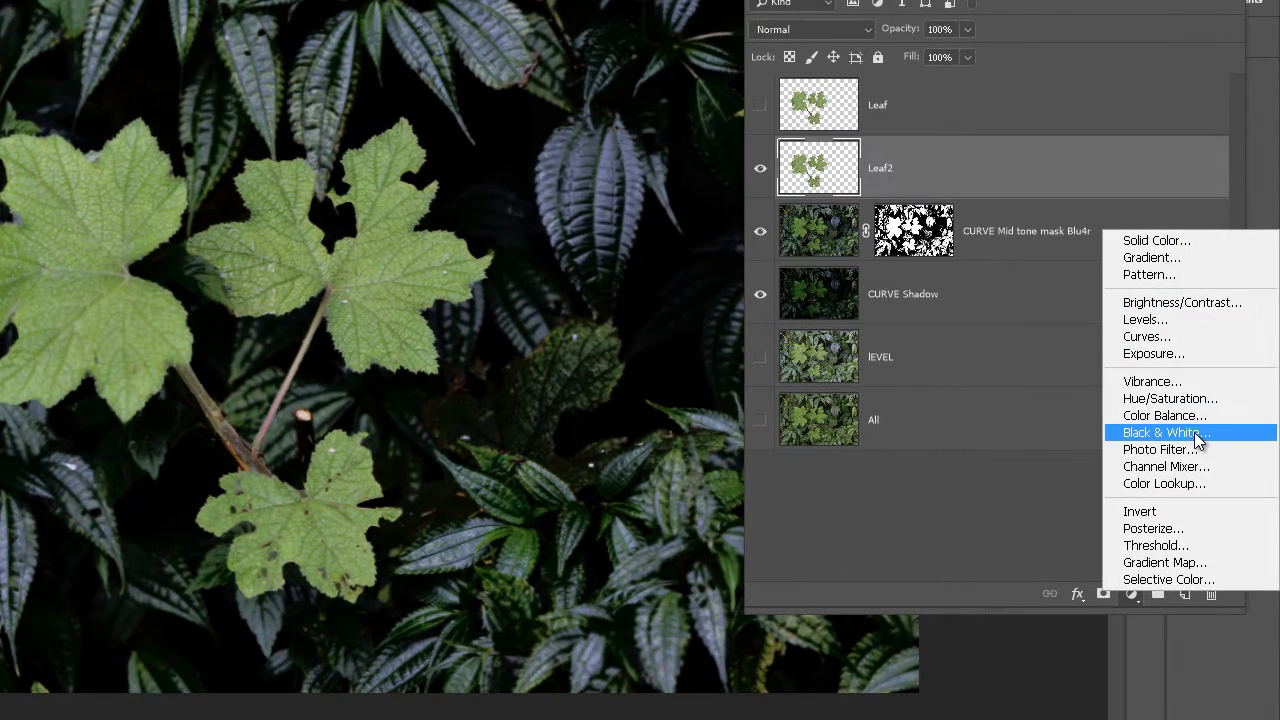
left_click(1198, 440)
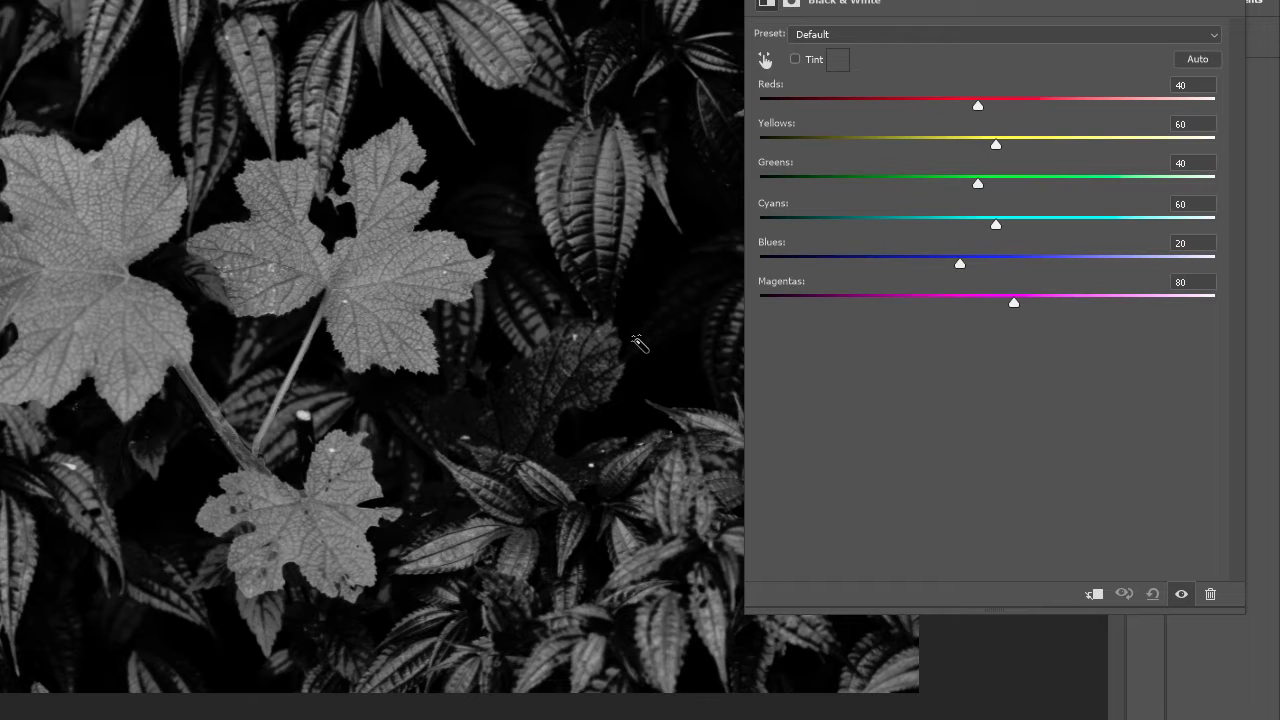
Use the on-image adjustment to set the Black & White Yellows to 105 on the main leaves and Blues to -15 on the background leaves
left_click(765, 60)
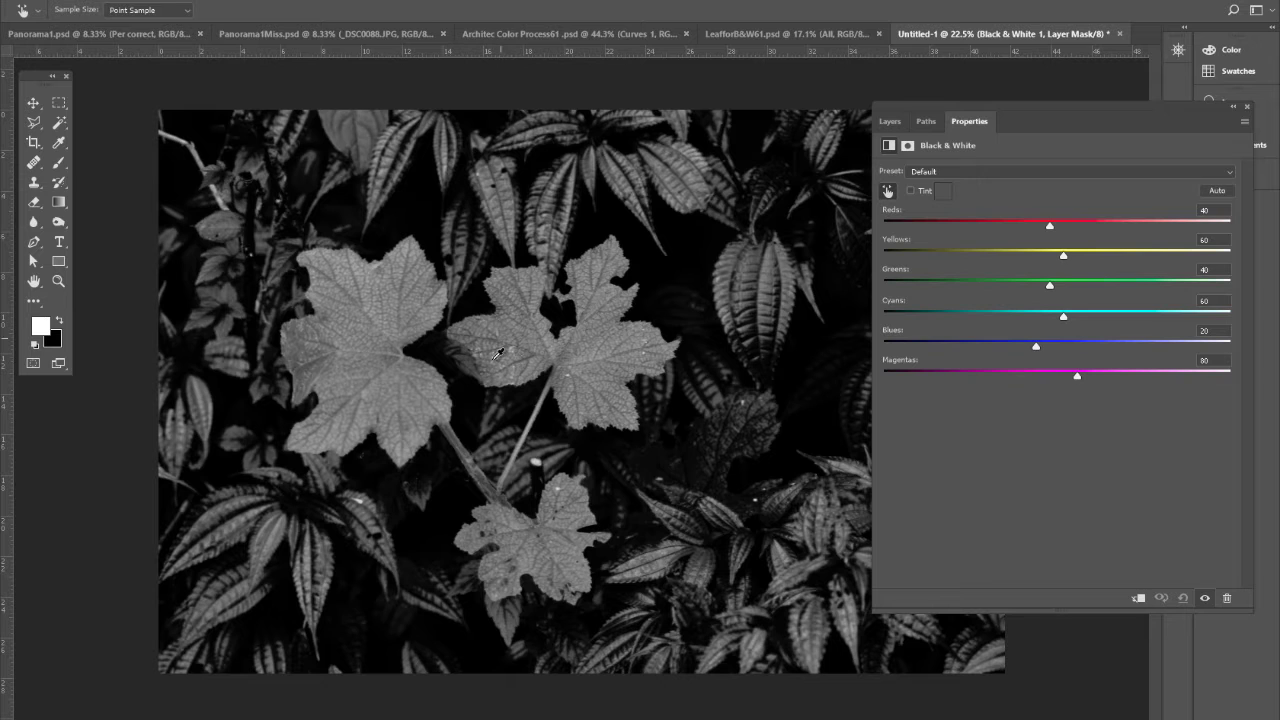
mouse_move(558, 355)
left_mouse_down()
mouse_move(606, 354)
mouse_move(569, 369)
mouse_move(591, 363)
mouse_move(574, 369)
mouse_move(562, 353)
mouse_move(558, 374)
left_mouse_up()
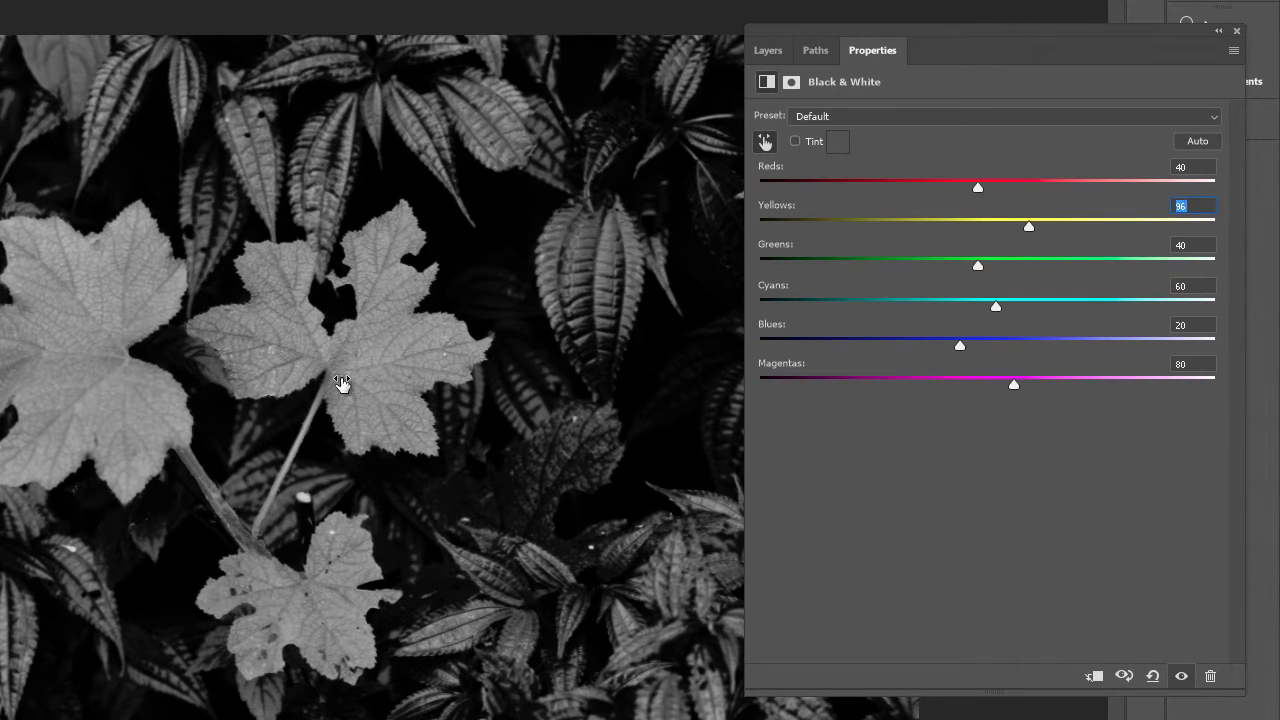
mouse_move(341, 383)
left_mouse_down()
mouse_move(326, 385)
mouse_move(360, 368)
left_mouse_up()
left_click_drag(598, 268, 624, 259)
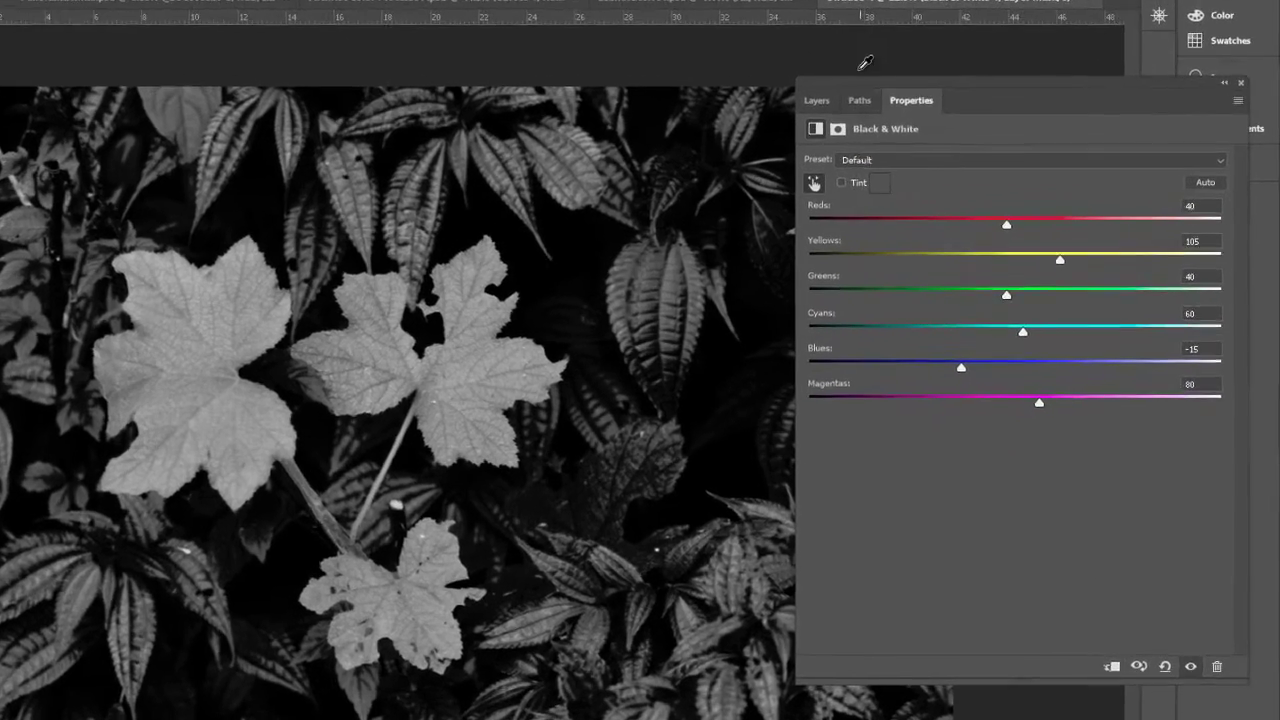
Compare the image with the Black & White 1 adjustment layer hidden and shown
left_click(816, 100)
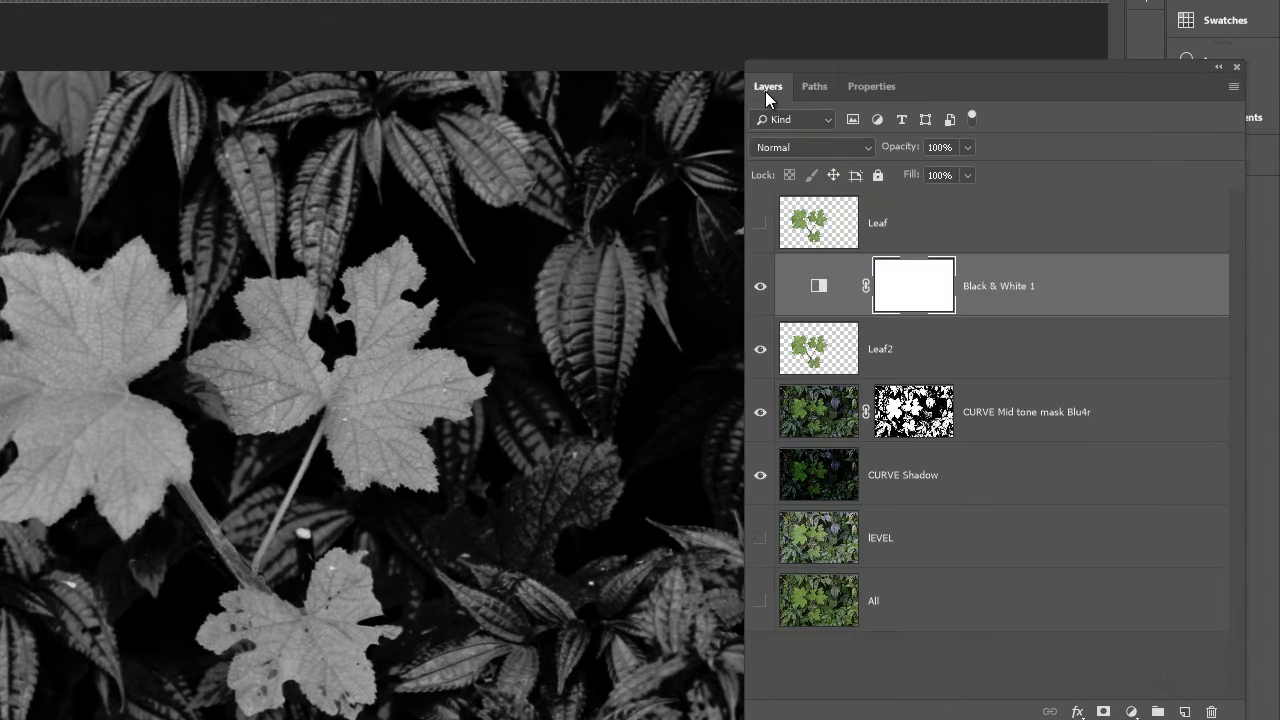
left_click(760, 288)
left_click(760, 288)
Move the layer list aside to uncover the whole photo and select the CURVE Shadow layer
left_click(845, 234)
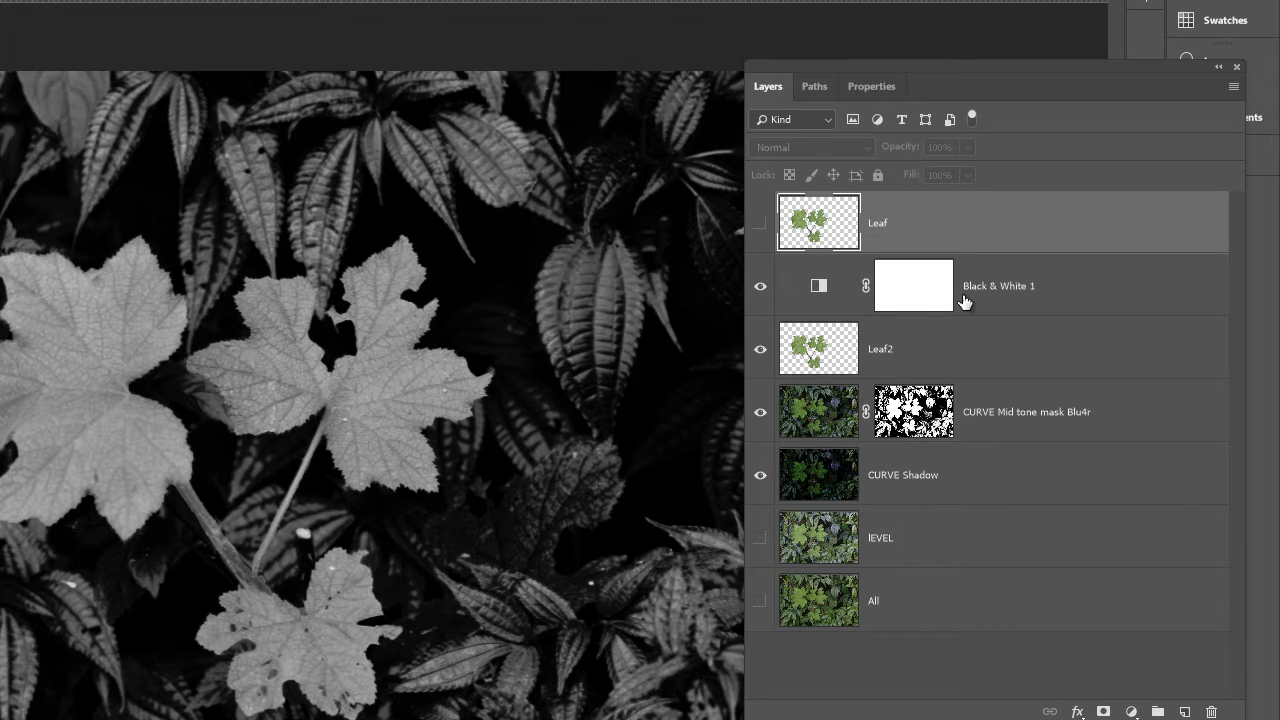
left_click(915, 287)
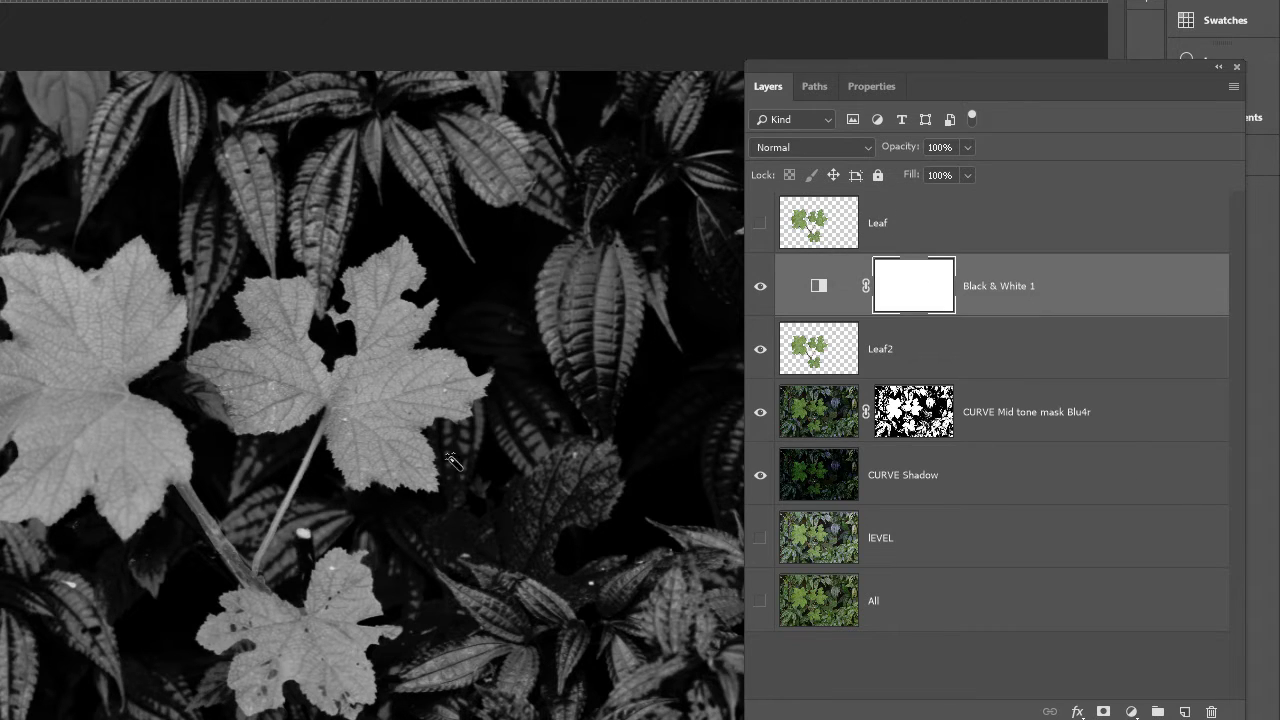
left_click_drag(957, 66, 1125, 117)
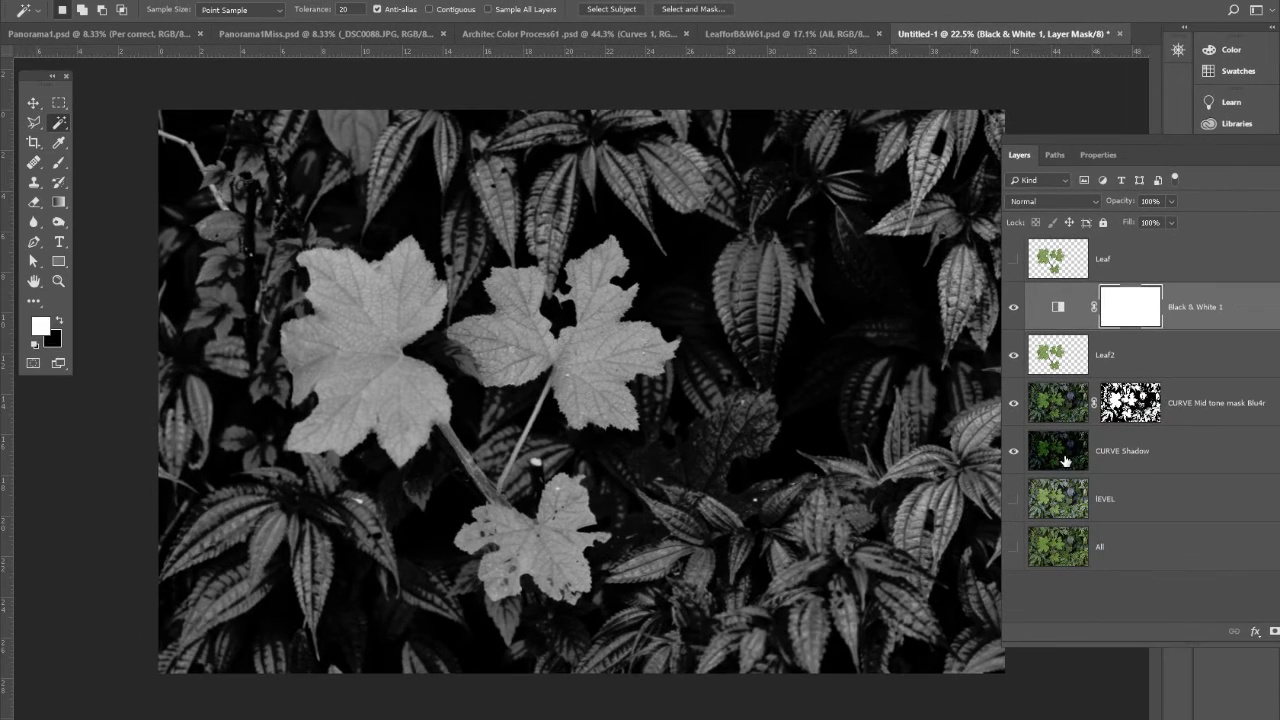
left_click(1012, 486)
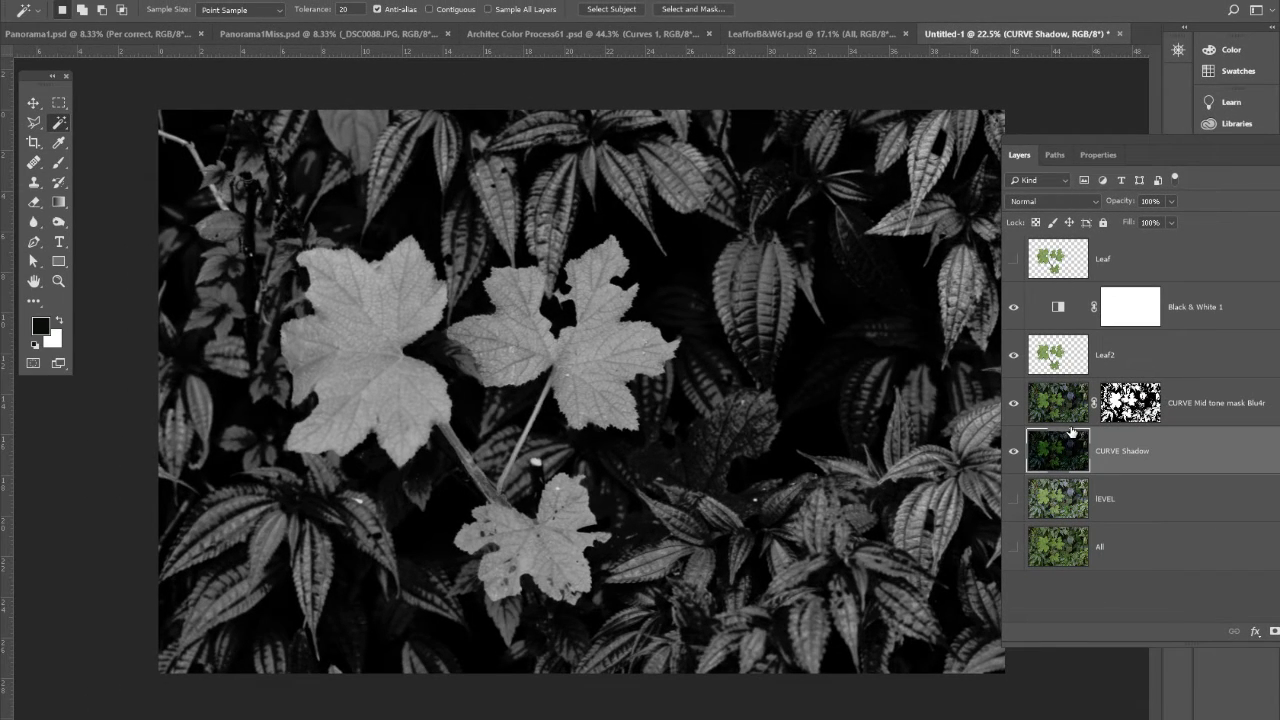
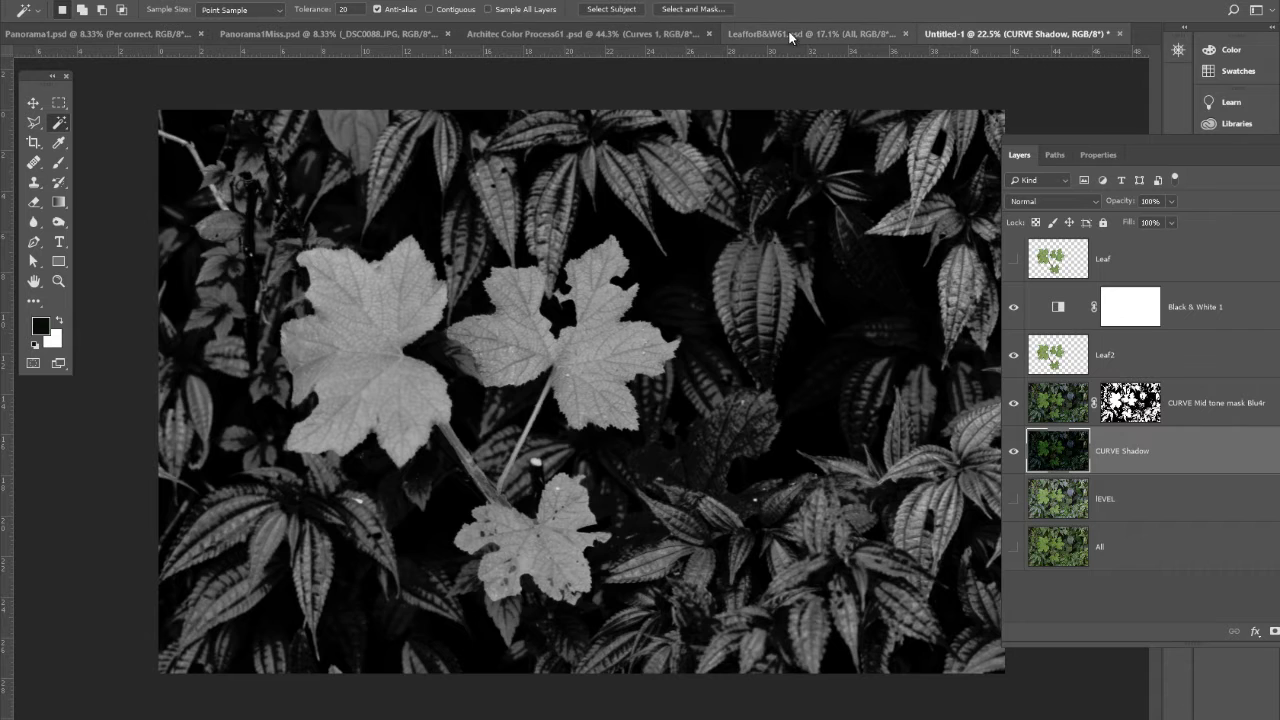
Switch to the LeafforB&W61.psd document and look through its layer stack up to the Black & White Merg copy layer
left_click(825, 34)
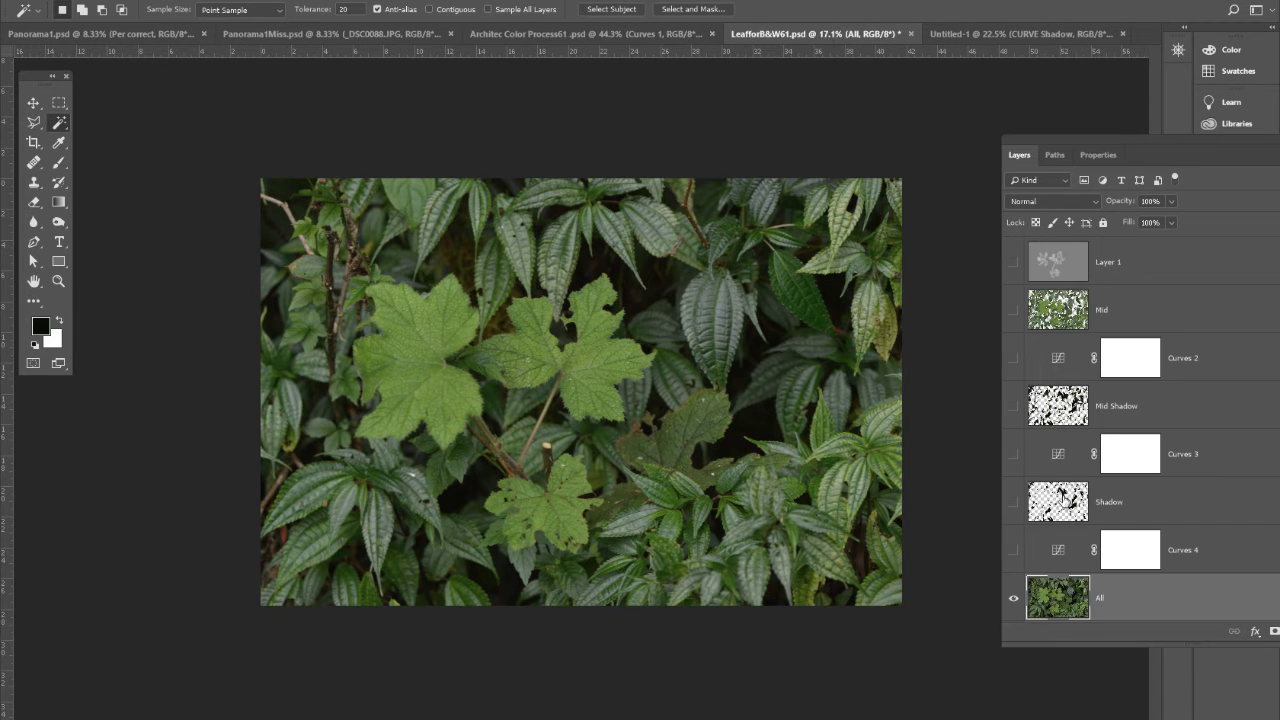
scroll(1060, 503, "down", 1)
scroll(1060, 500, "up", 6)
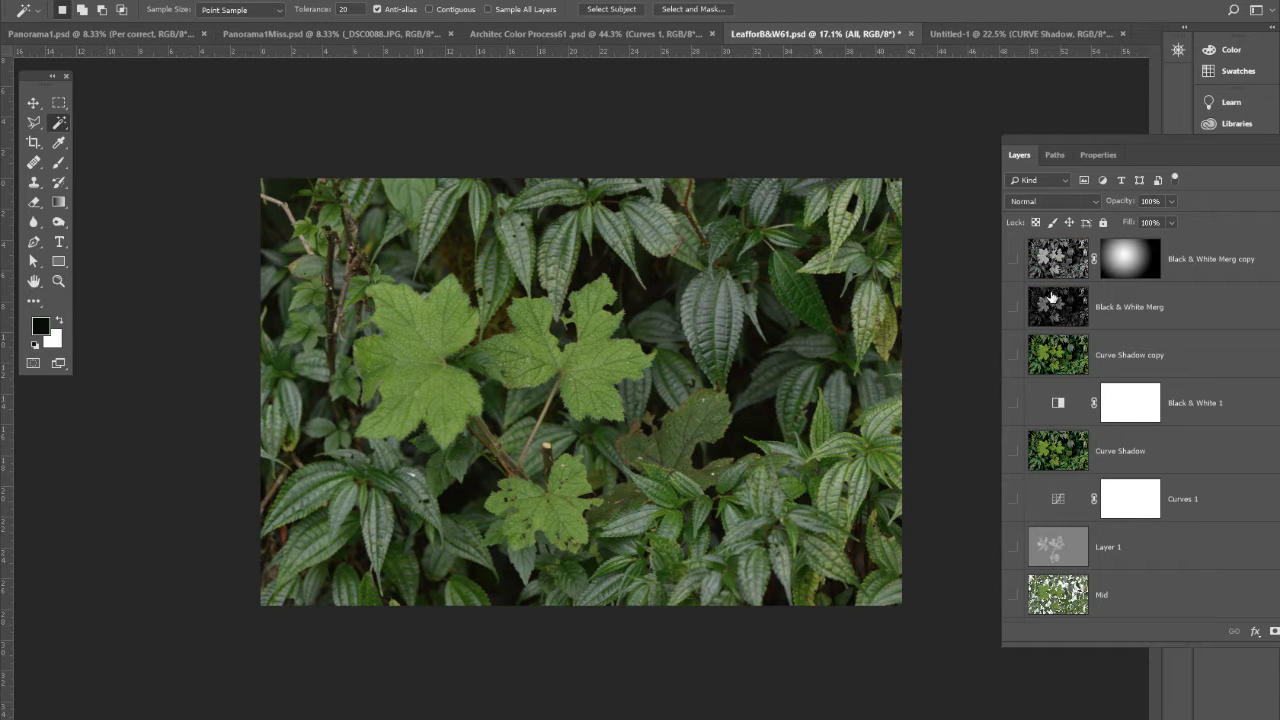
Show the Black & White Merg copy and Black & White Merg layers in LeafforB&W61.psd
left_click(1014, 260)
left_click(1014, 310)
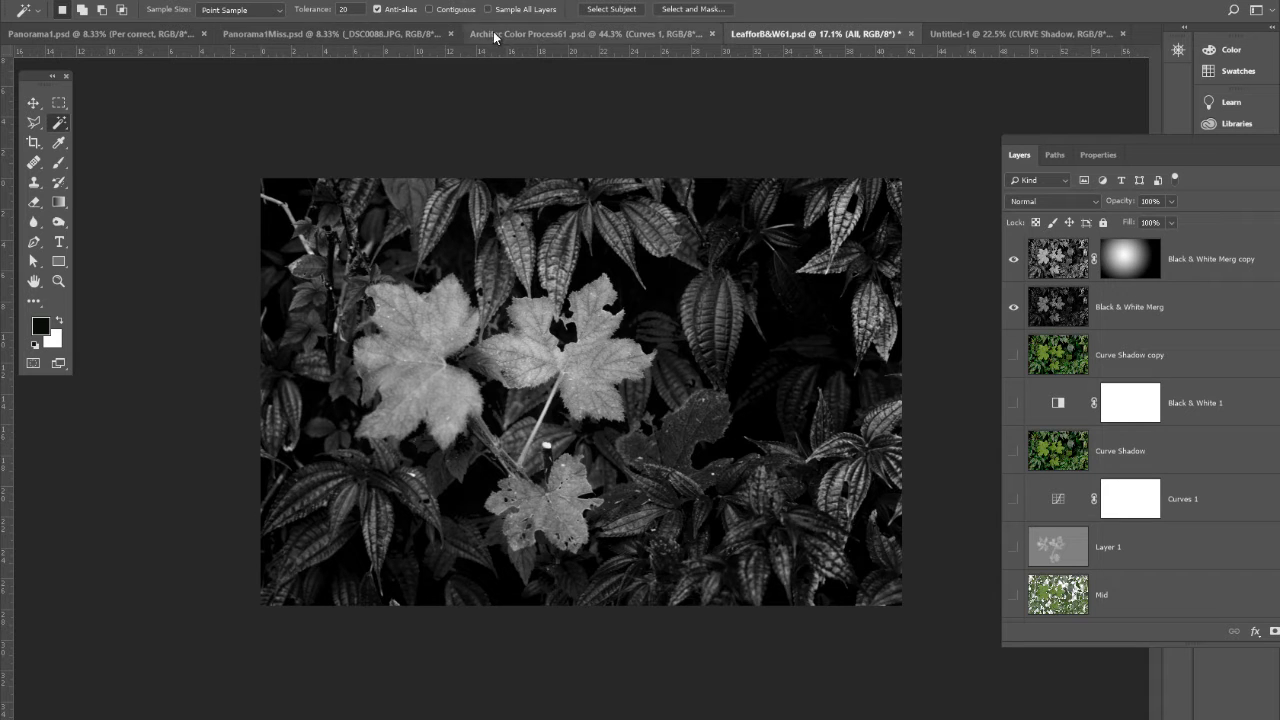
In the Untitled-1 document, duplicate the four layers from Black & White 1 down to CURVE Shadow
left_click(967, 31)
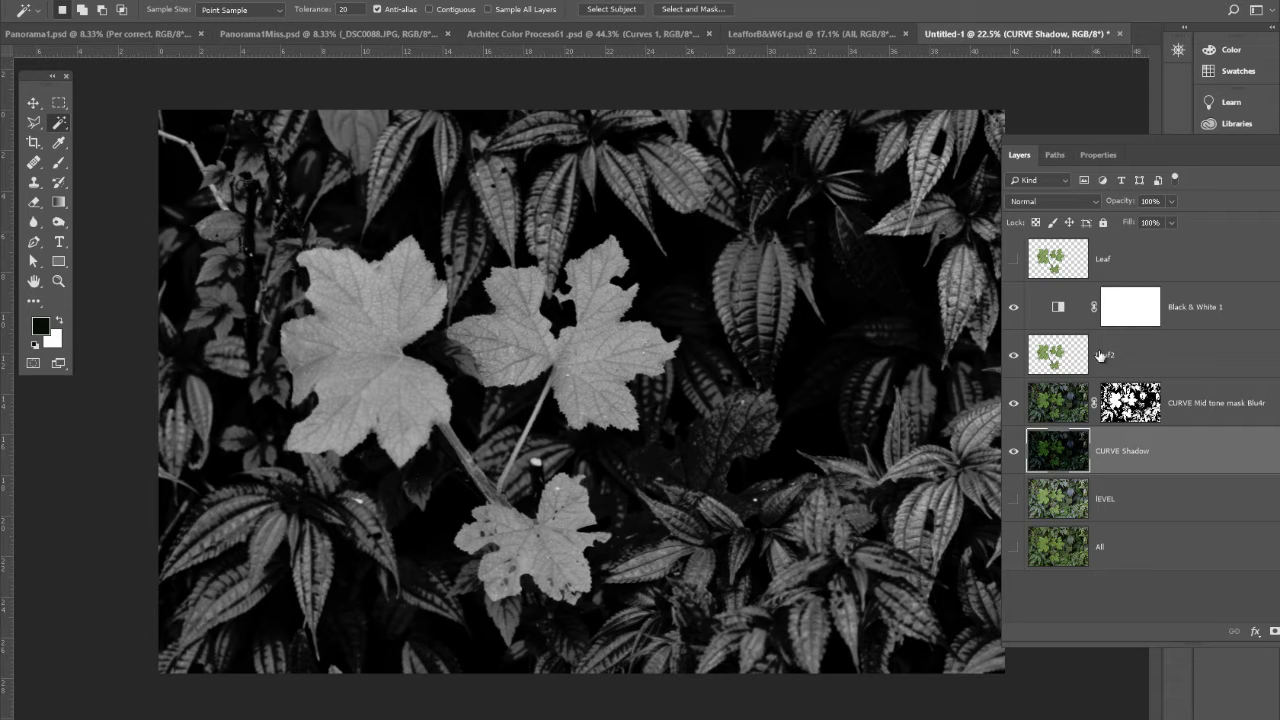
left_click(1217, 303)
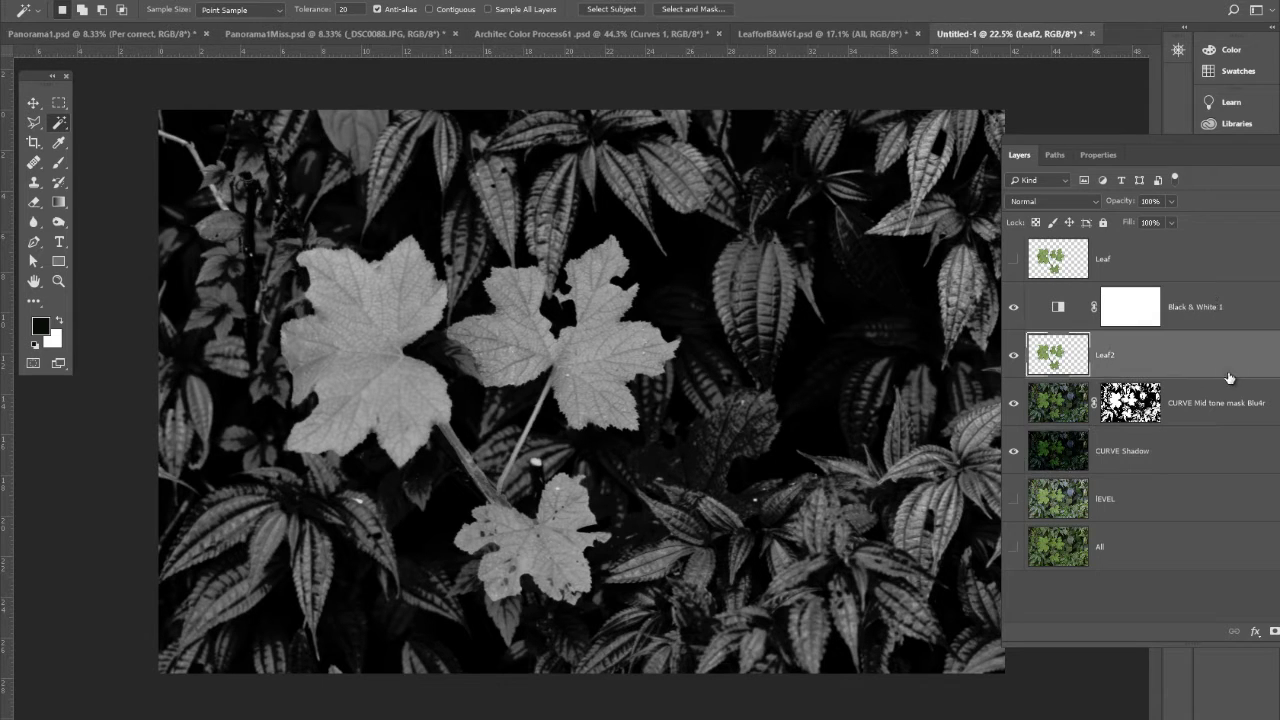
left_click(1230, 368)
left_click_drag(1119, 140, 910, 111)
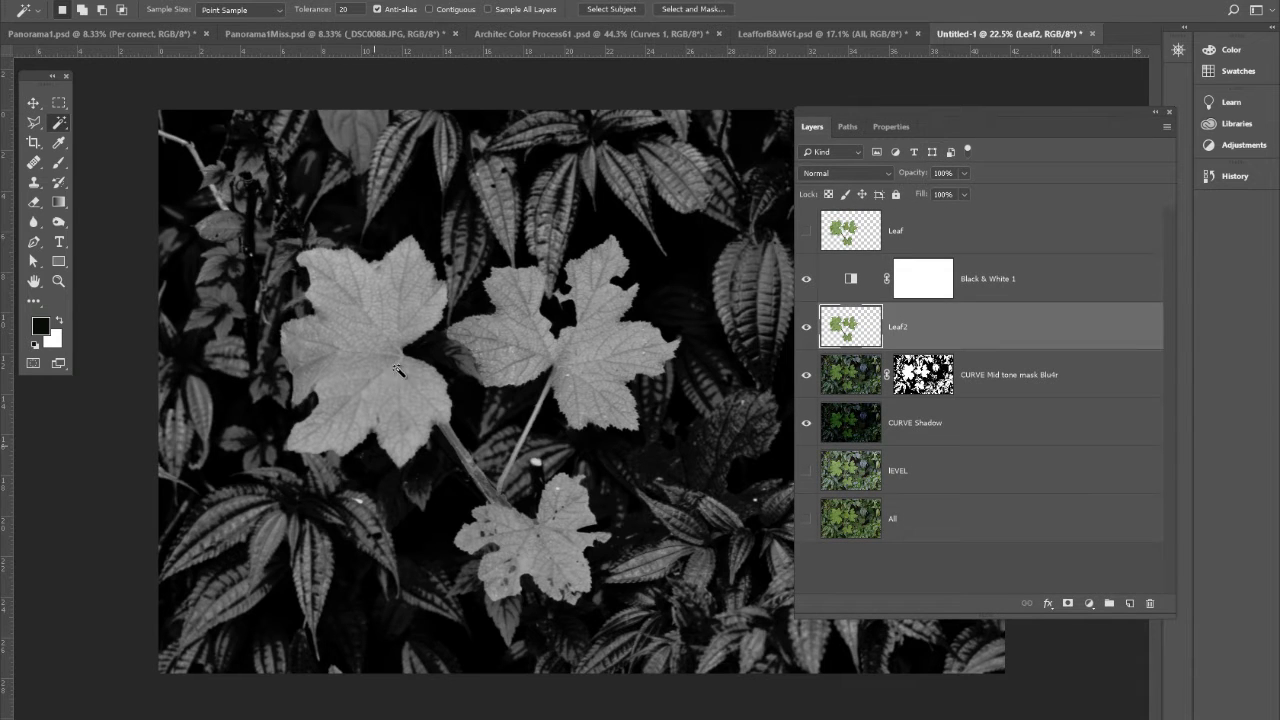
left_click(1020, 278)
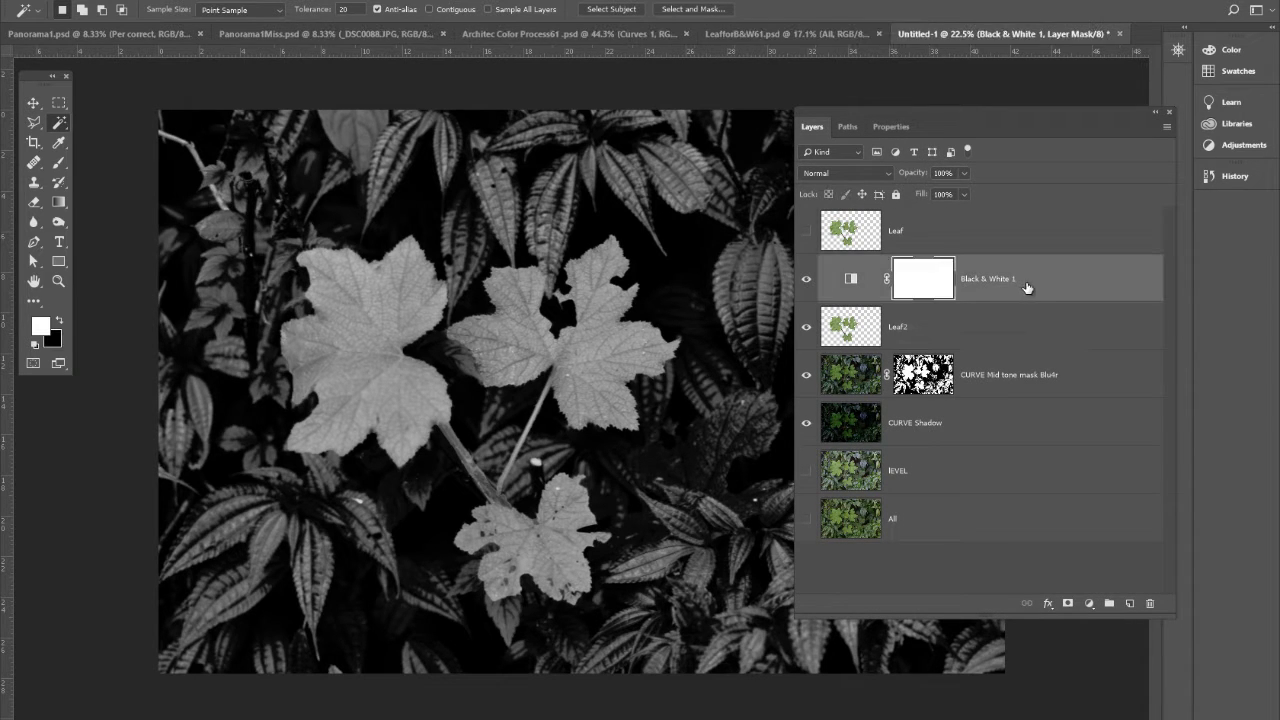
left_click(1004, 431, "shift")
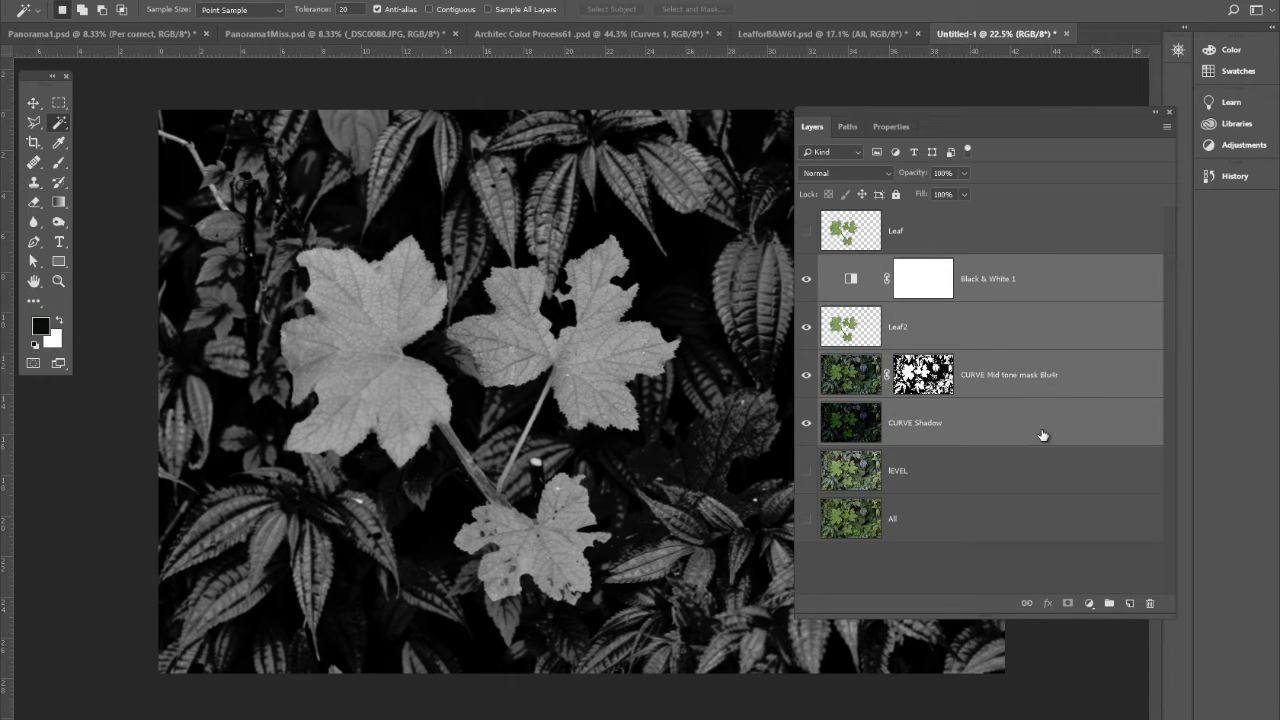
left_click_drag(1111, 380, 1132, 604)
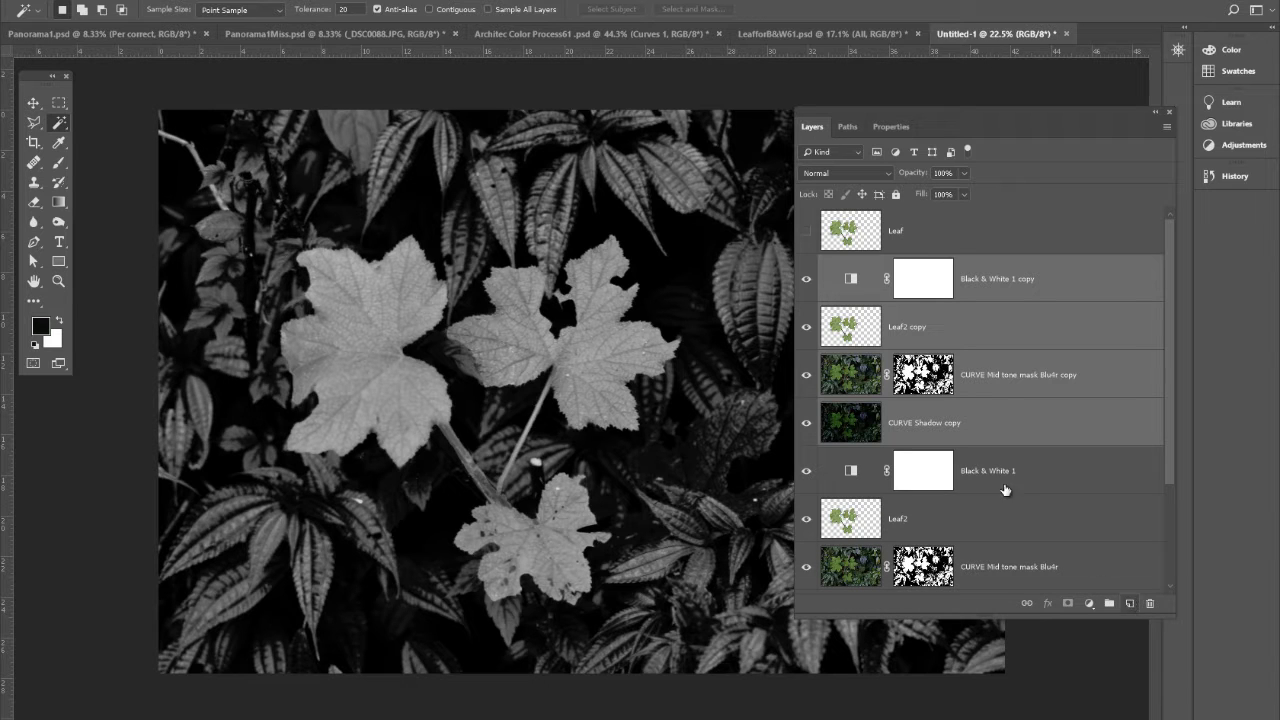
Hide the original Black & White 1, Leaf2, CURVE Mid tone mask and CURVE Shadow layers
scroll(875, 400, "down", 3)
left_click(806, 329)
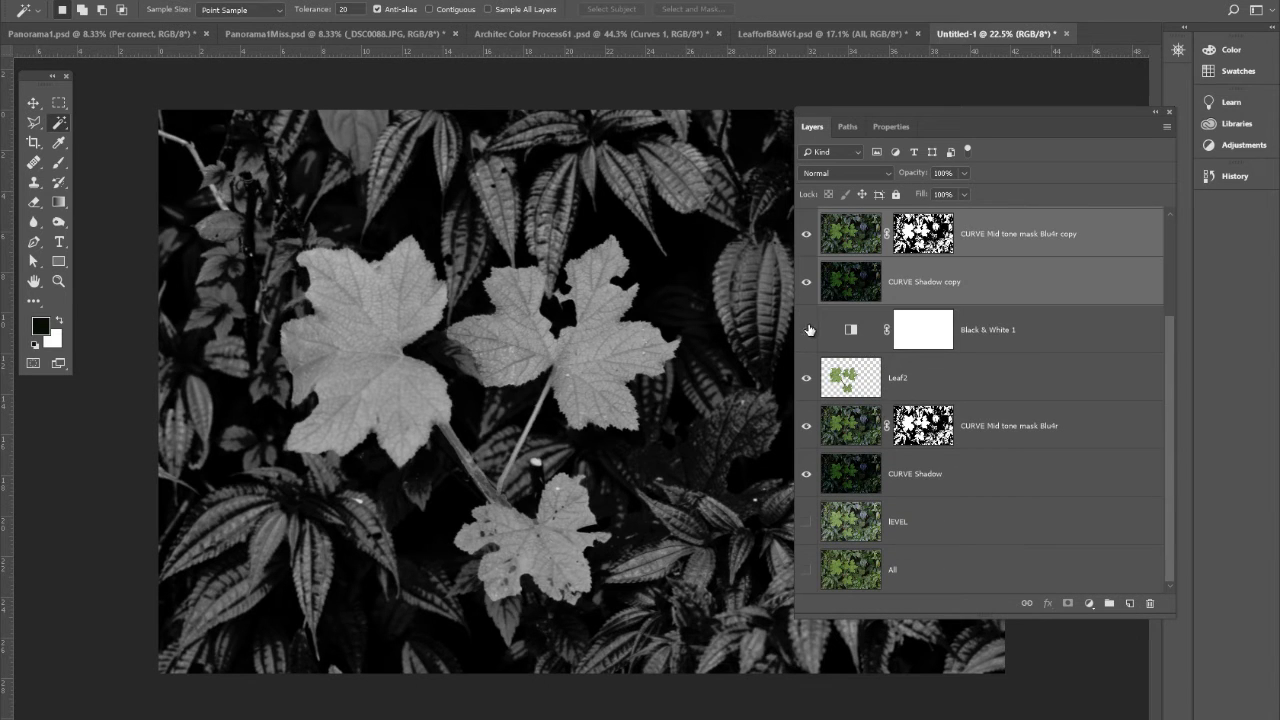
left_click(808, 420)
scroll(945, 340, "up", 3)
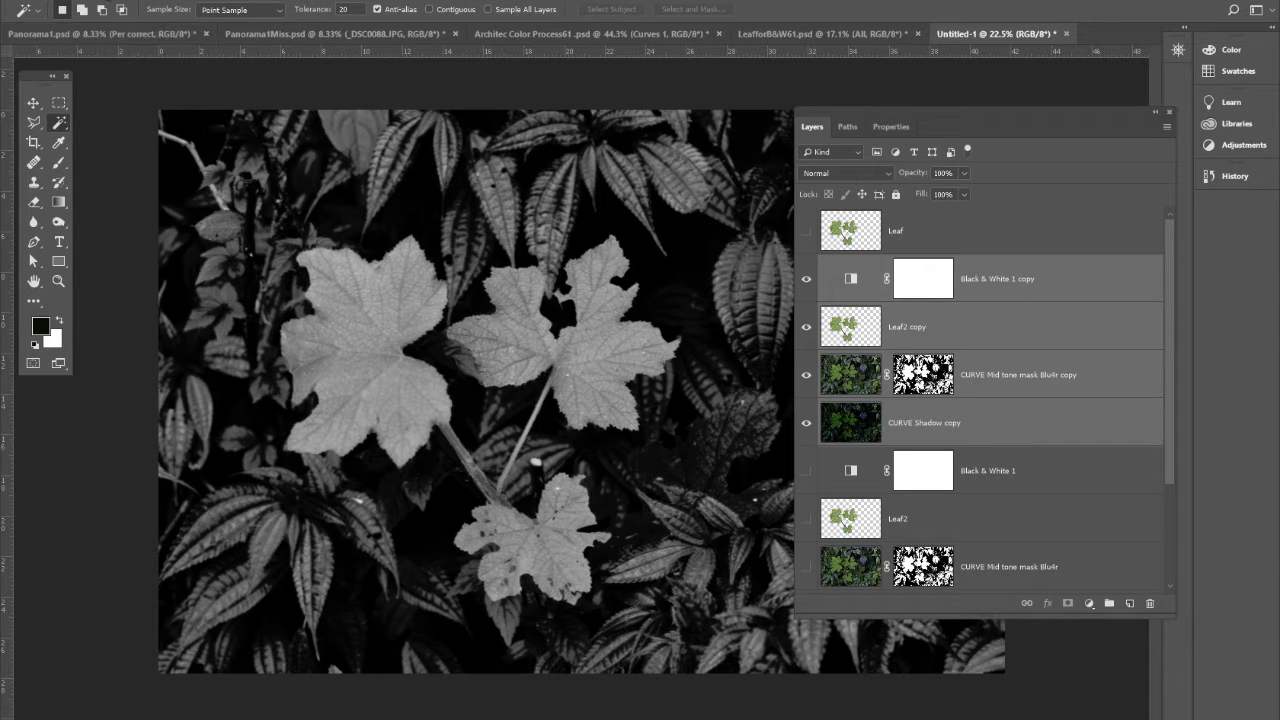
Merge the four duplicated layers into one and rename the merged layer Black & White Merg
key("alt+l")
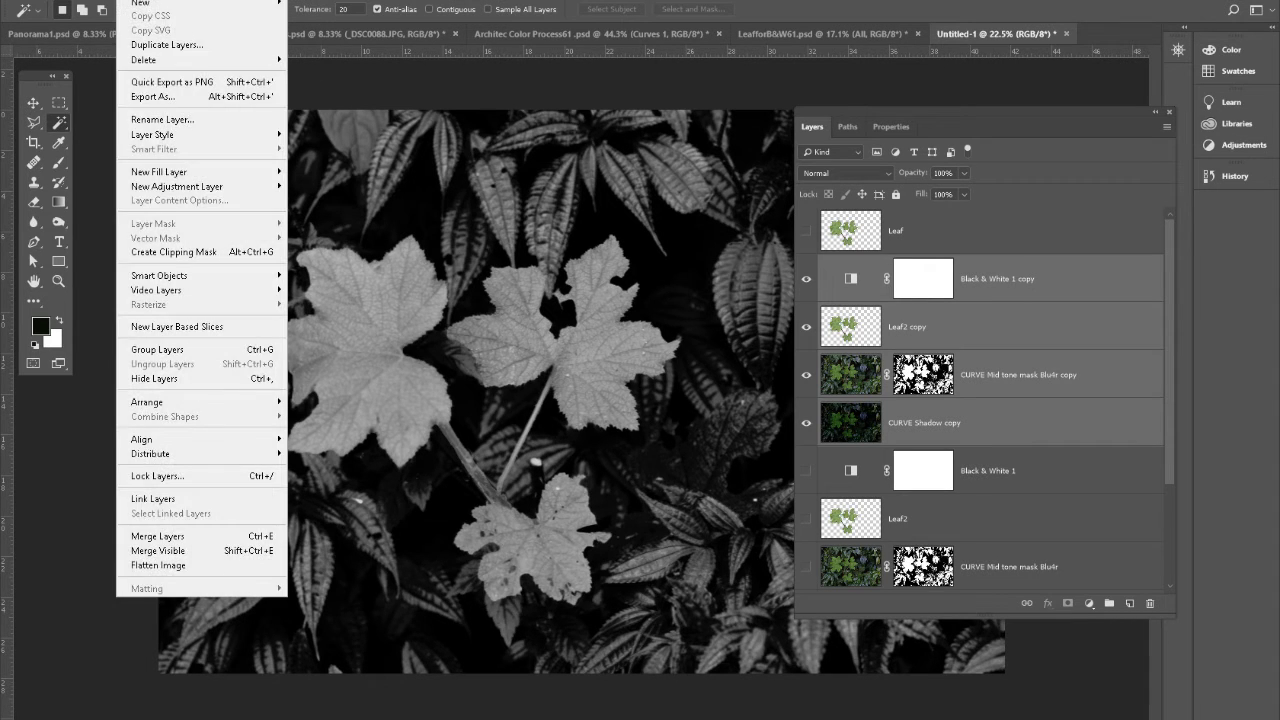
left_click(204, 551)
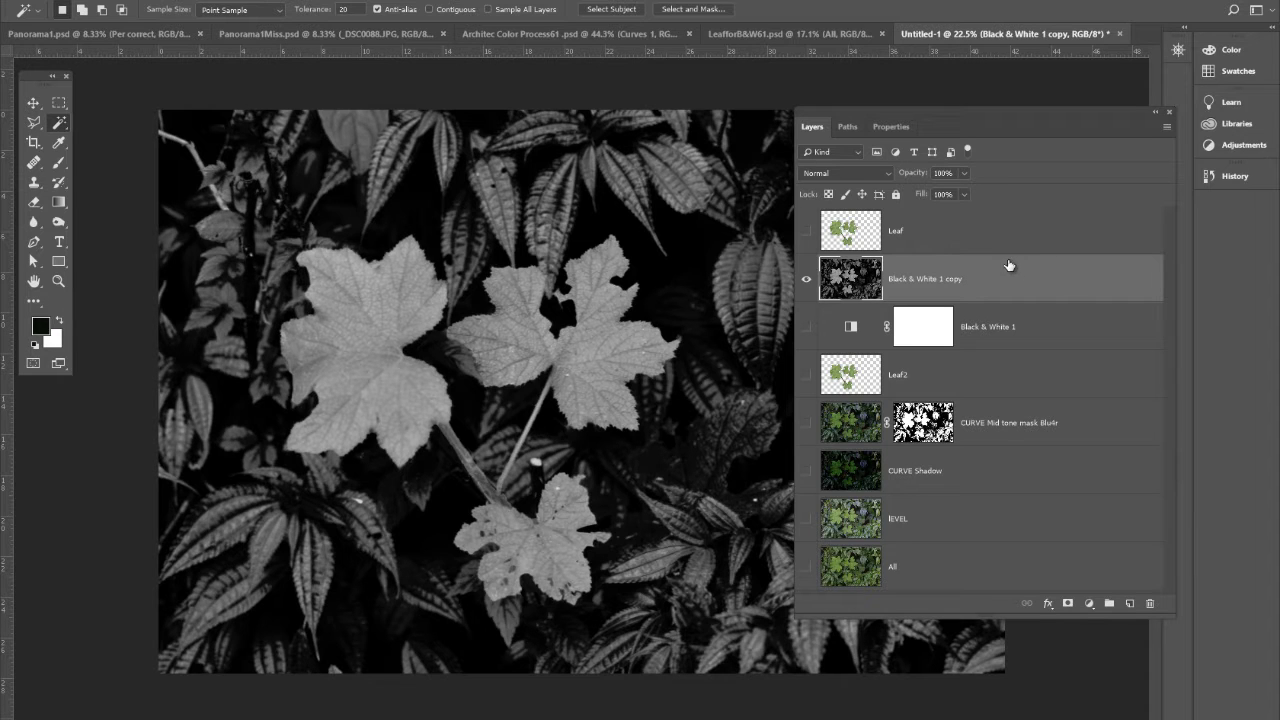
double_click(940, 279)
left_click_drag(938, 279, 1152, 280)
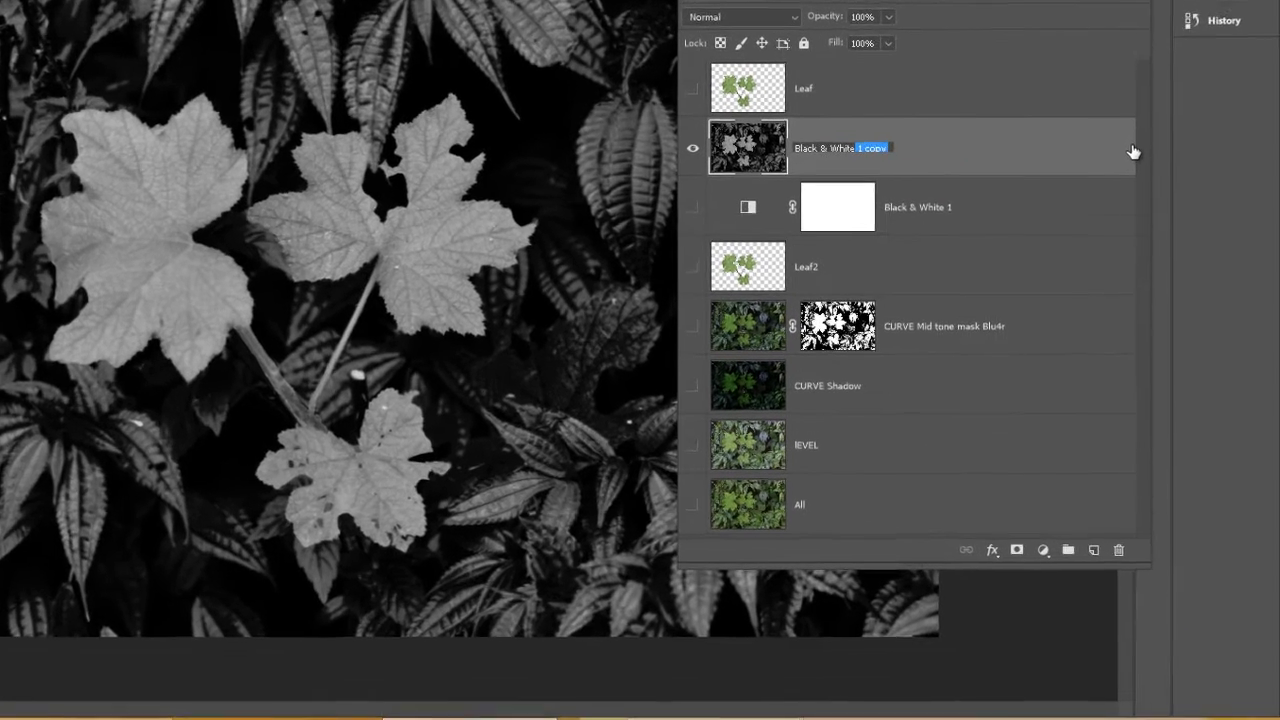
type("Merg")
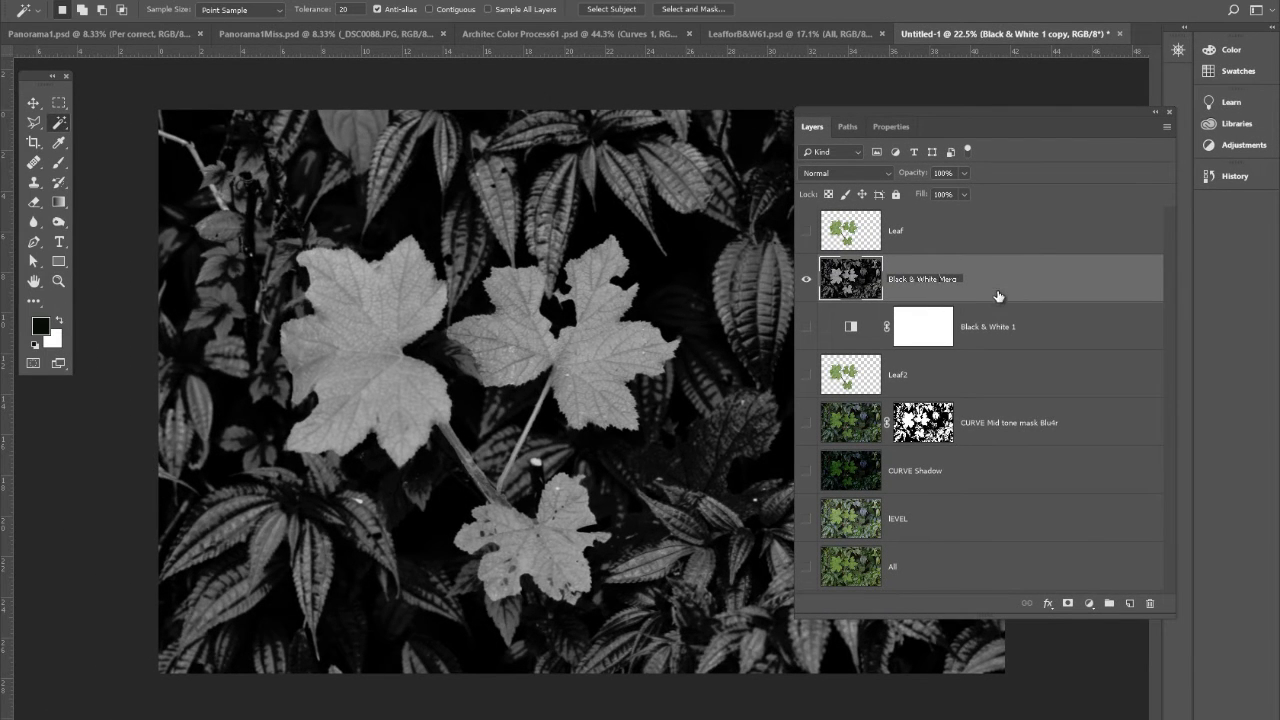
key("Return")
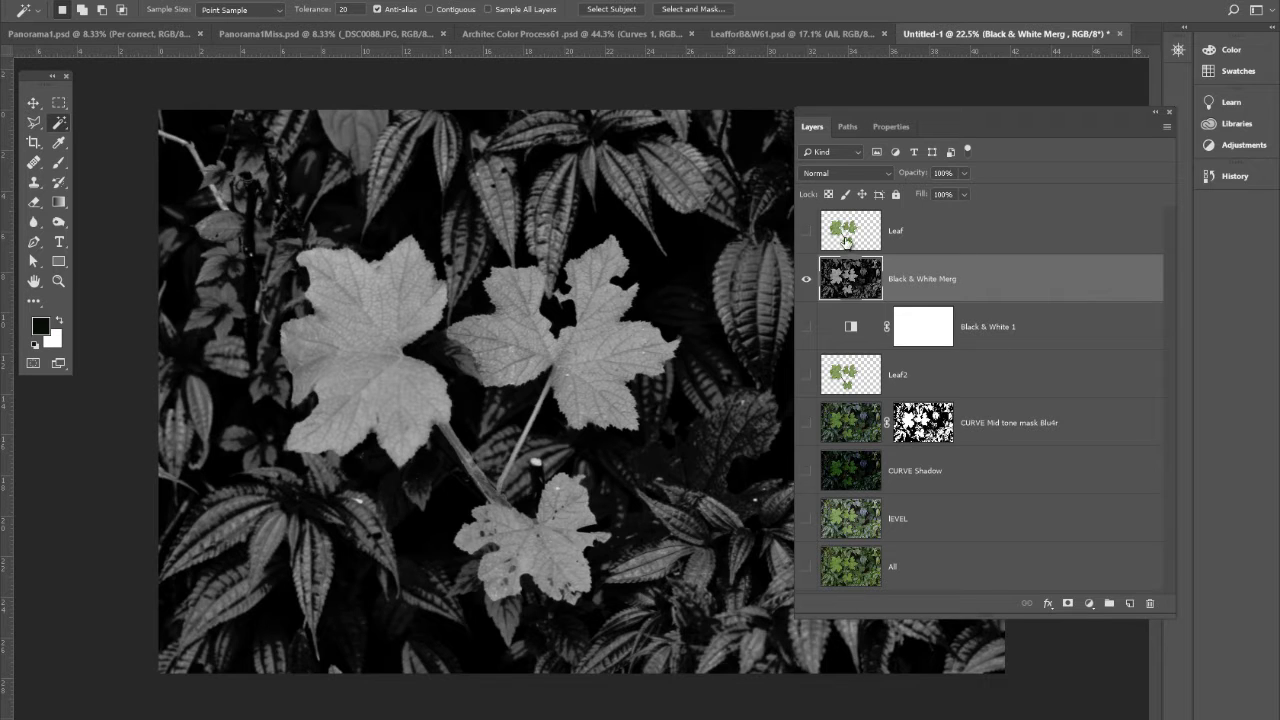
Show the Leaf layer, and try the Screen and Overlay blend modes on the Black & White Merg layer before restoring Normal
left_click(806, 231)
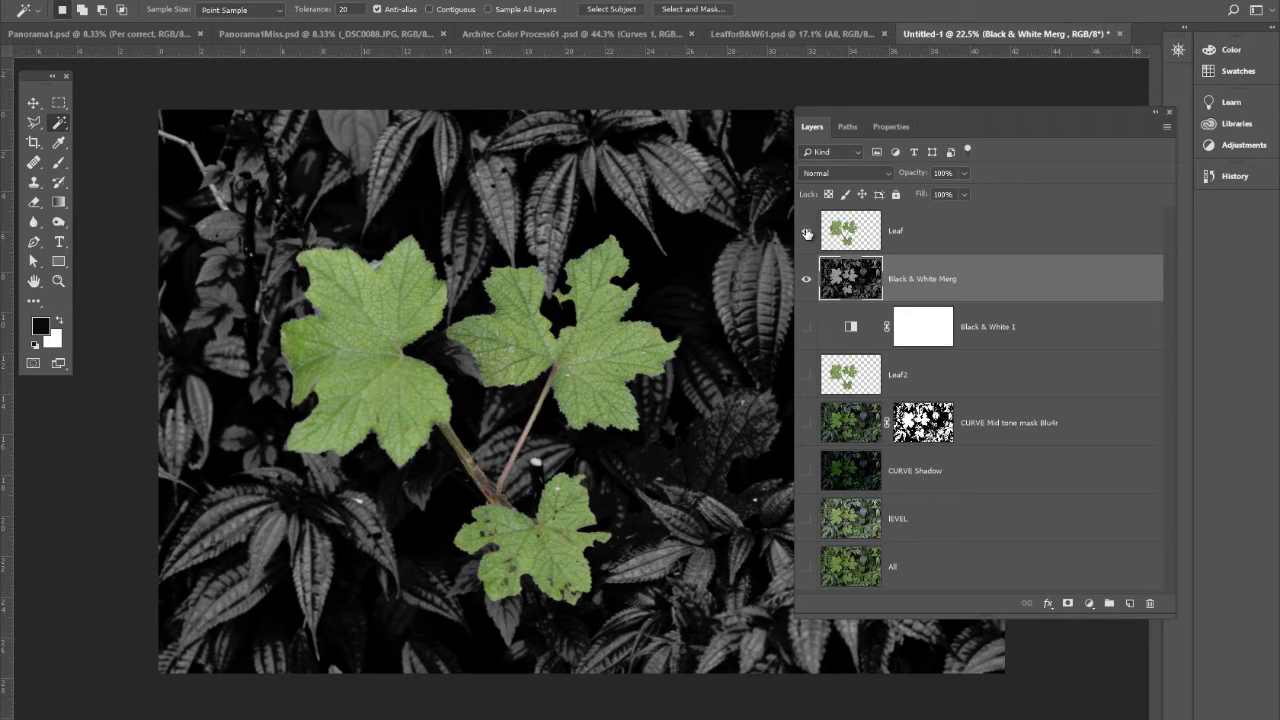
left_click(867, 172)
left_click(857, 268)
left_click(893, 174)
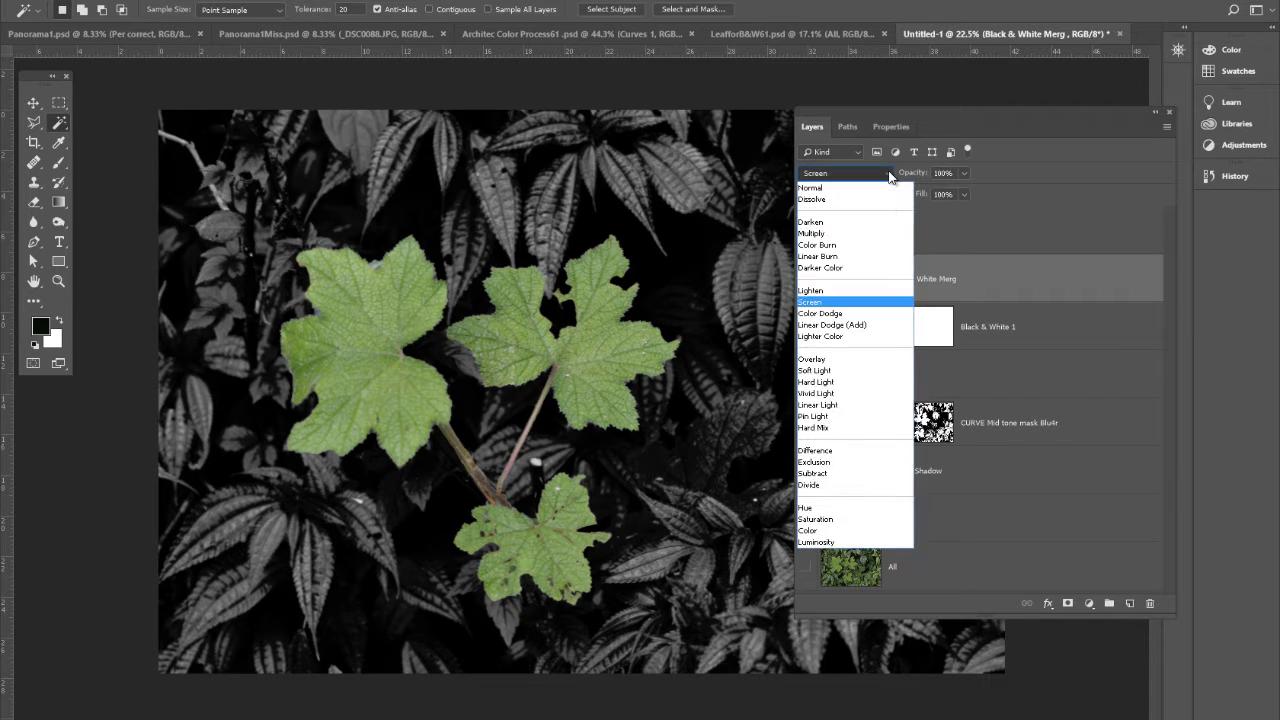
left_click(851, 362)
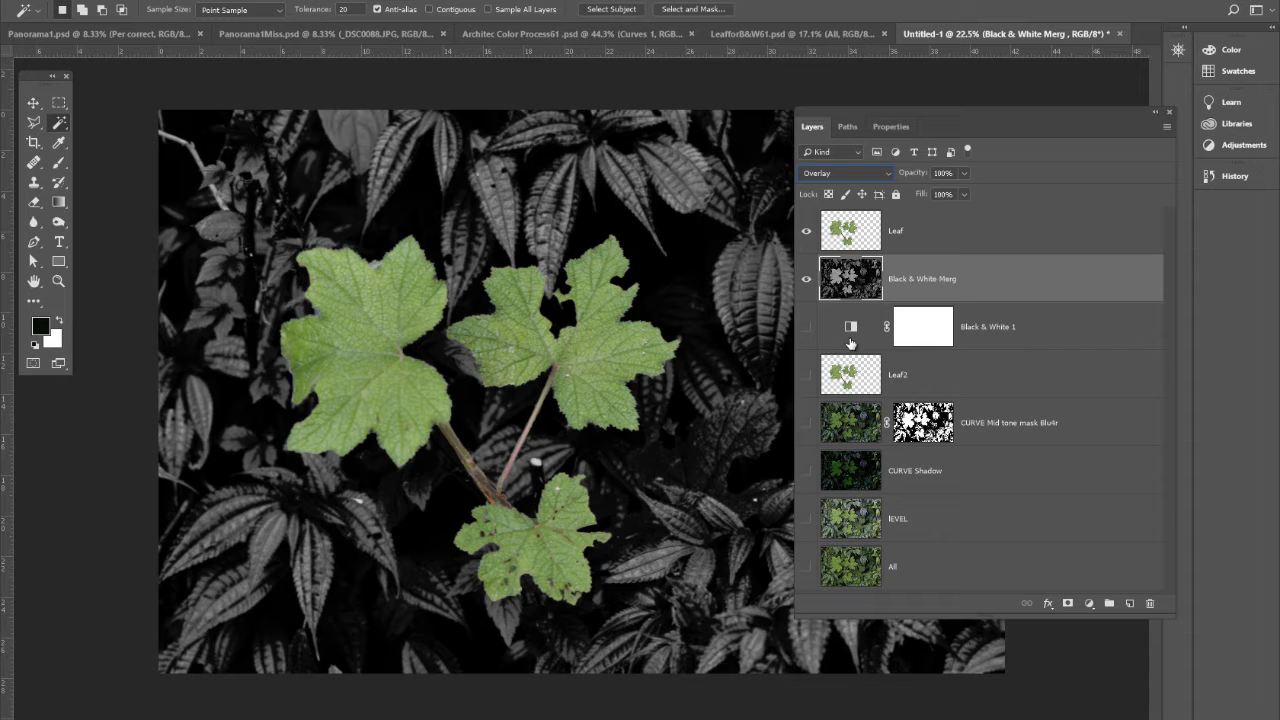
left_click(845, 240)
left_click(855, 283)
left_click(855, 175)
left_click(855, 175)
Try the Screen and Soft Light blend modes on the Leaf layer, then return it to Normal
left_click(862, 240)
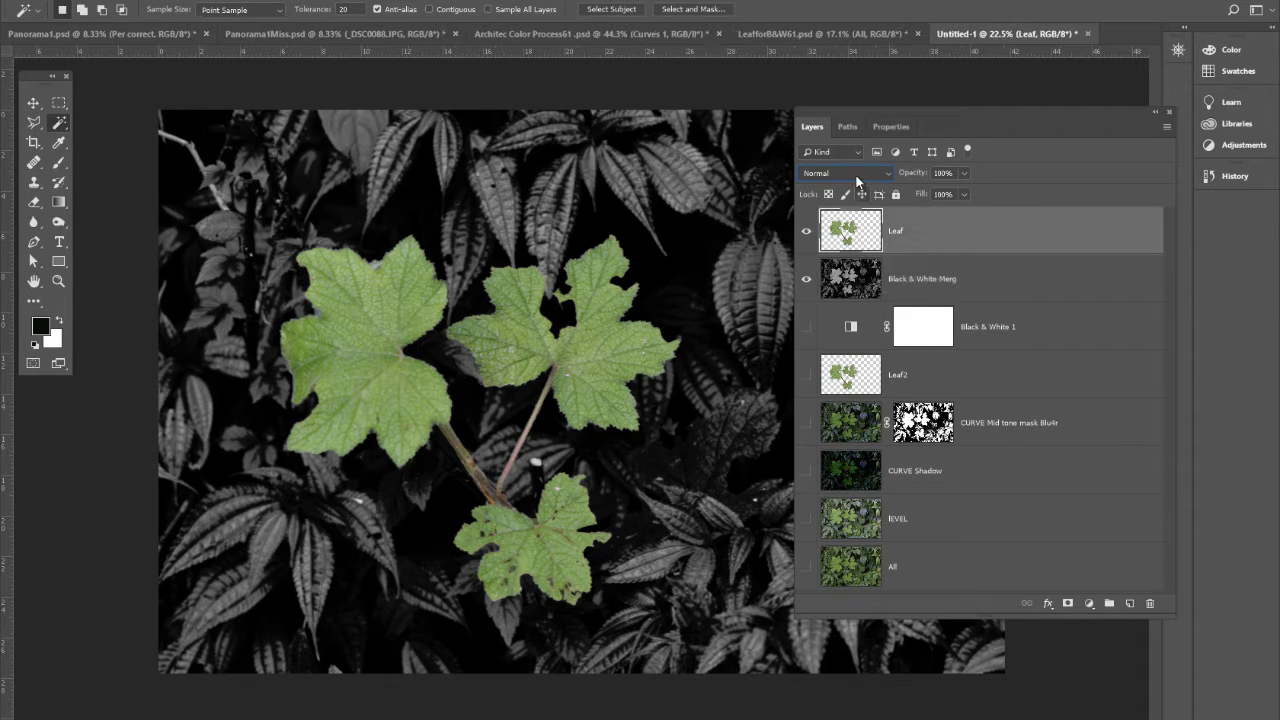
left_click(860, 178)
left_click(849, 302)
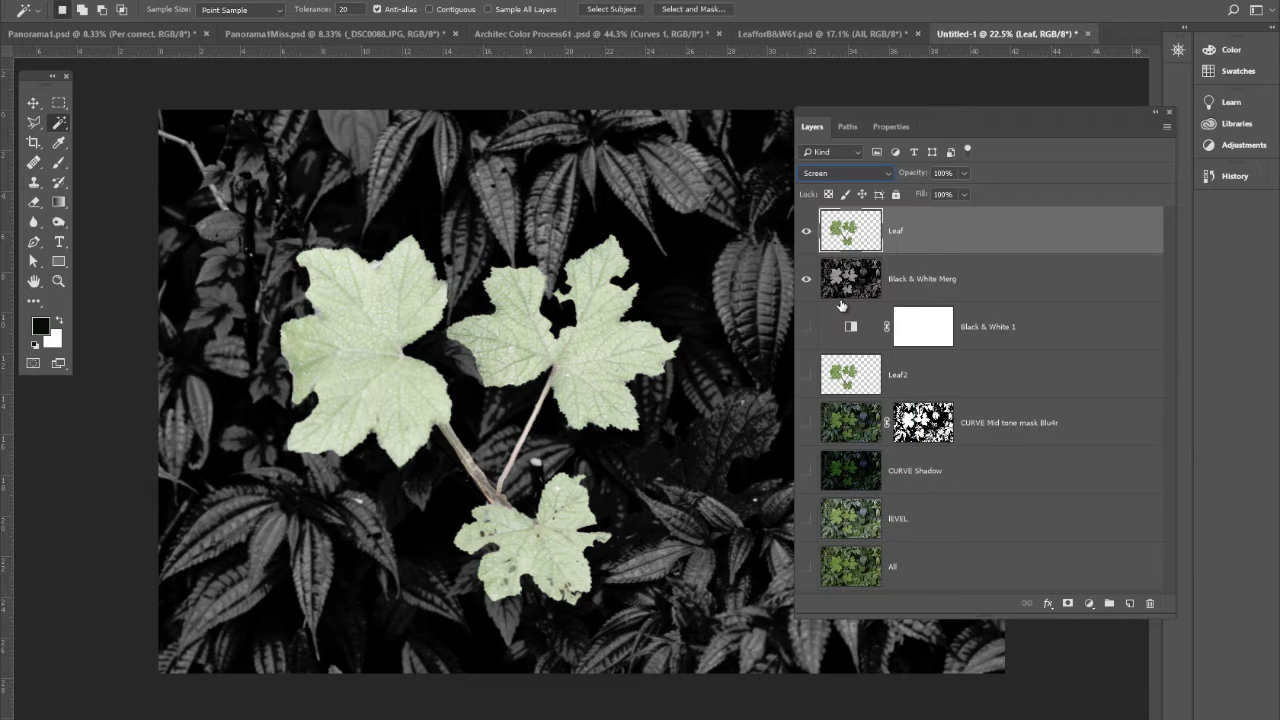
left_click(876, 178)
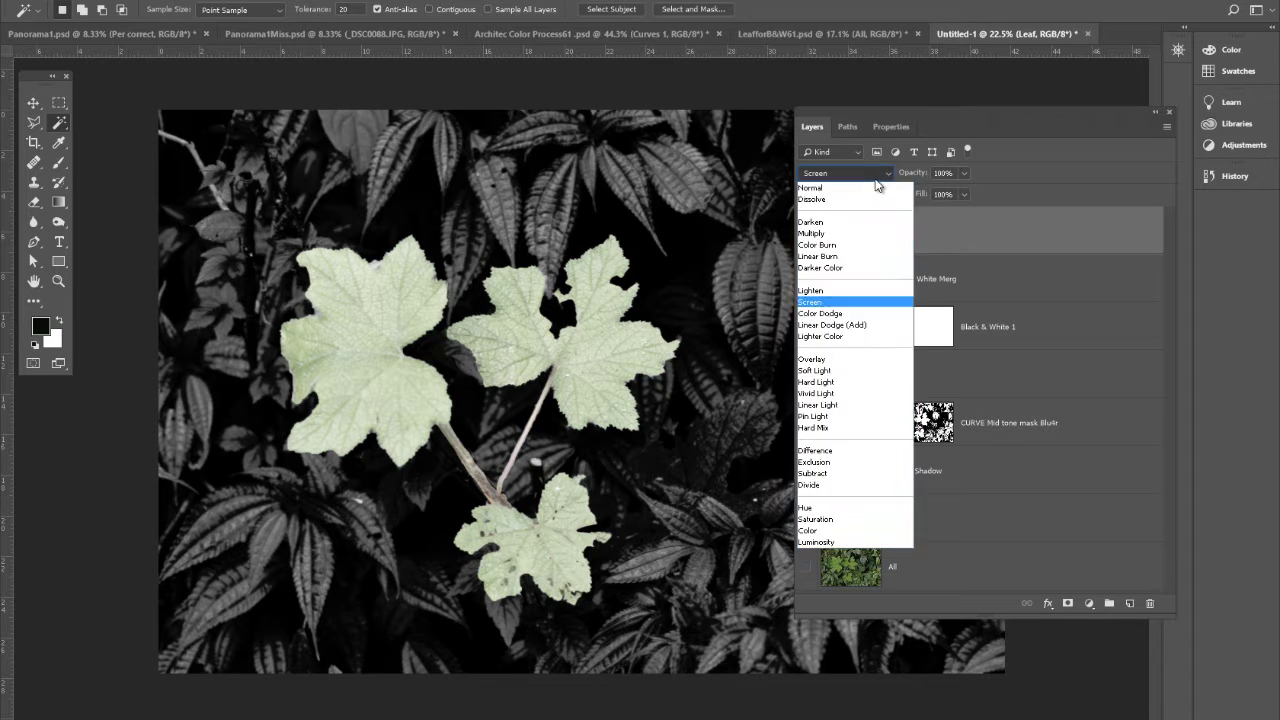
left_click(843, 371)
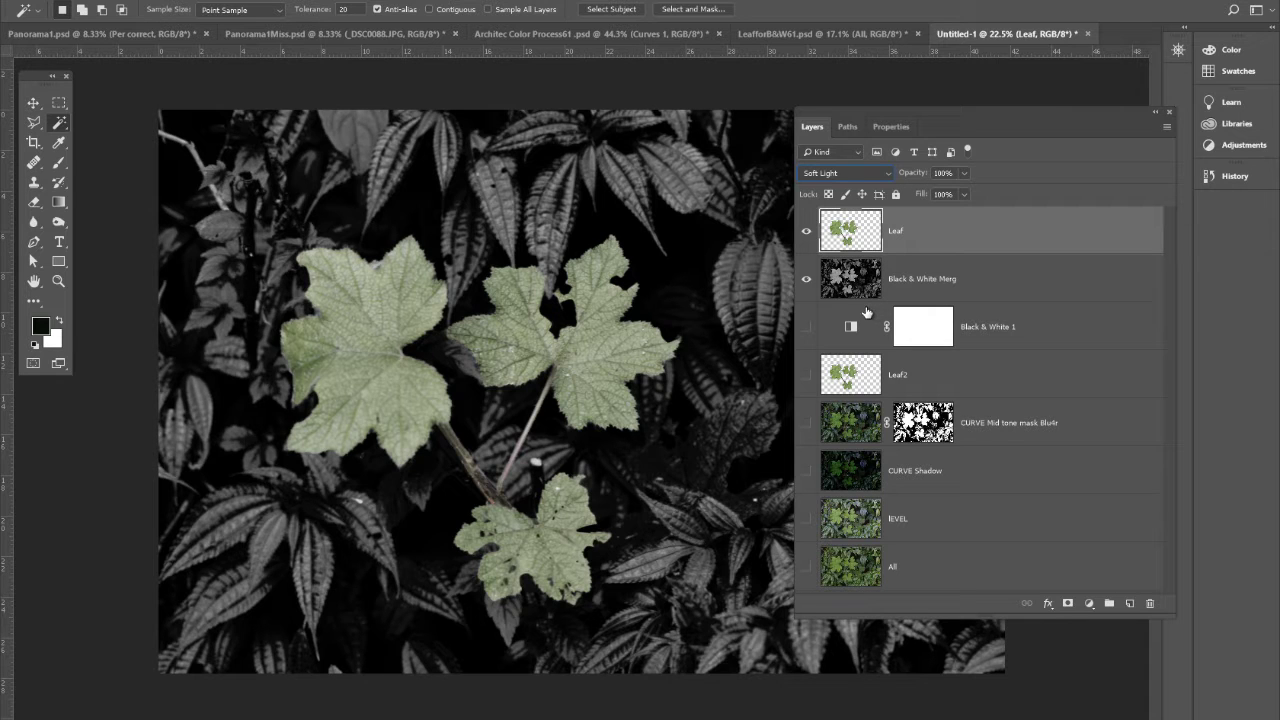
left_click(860, 173)
left_click(858, 189)
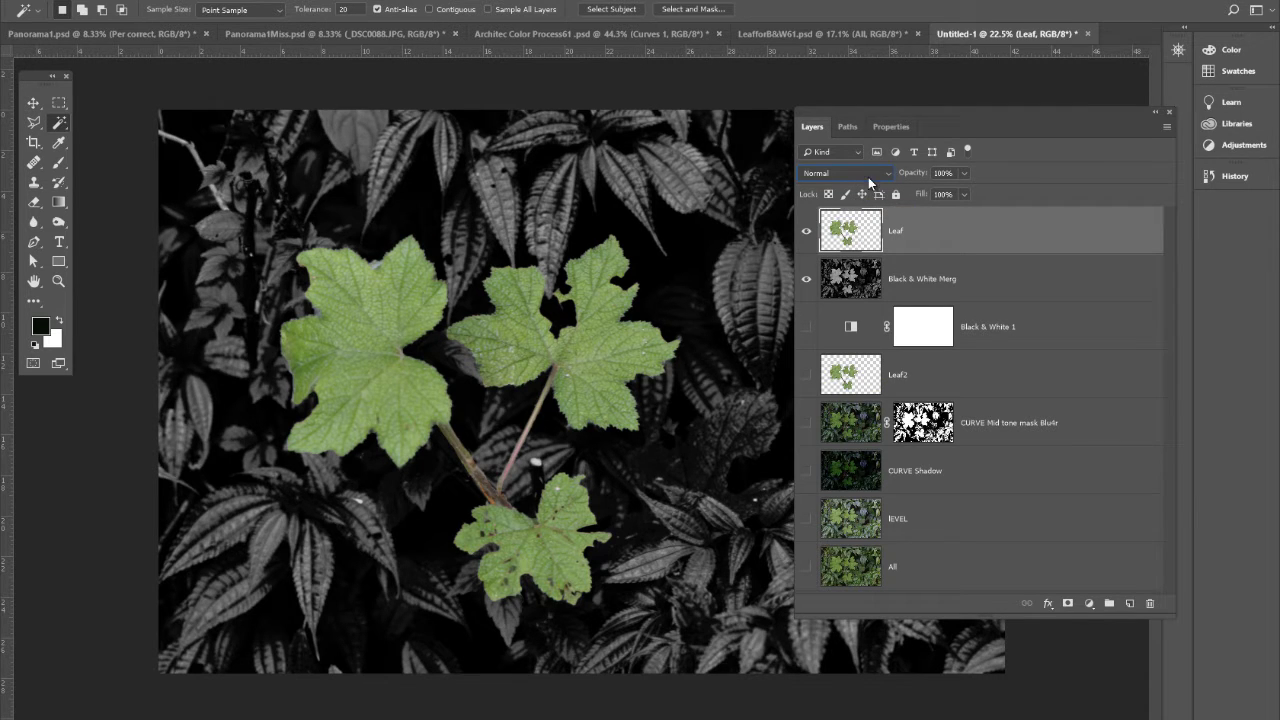
Try Soft Light again on the Leaf layer, restore its Normal blending and hide the layer
left_click(868, 175)
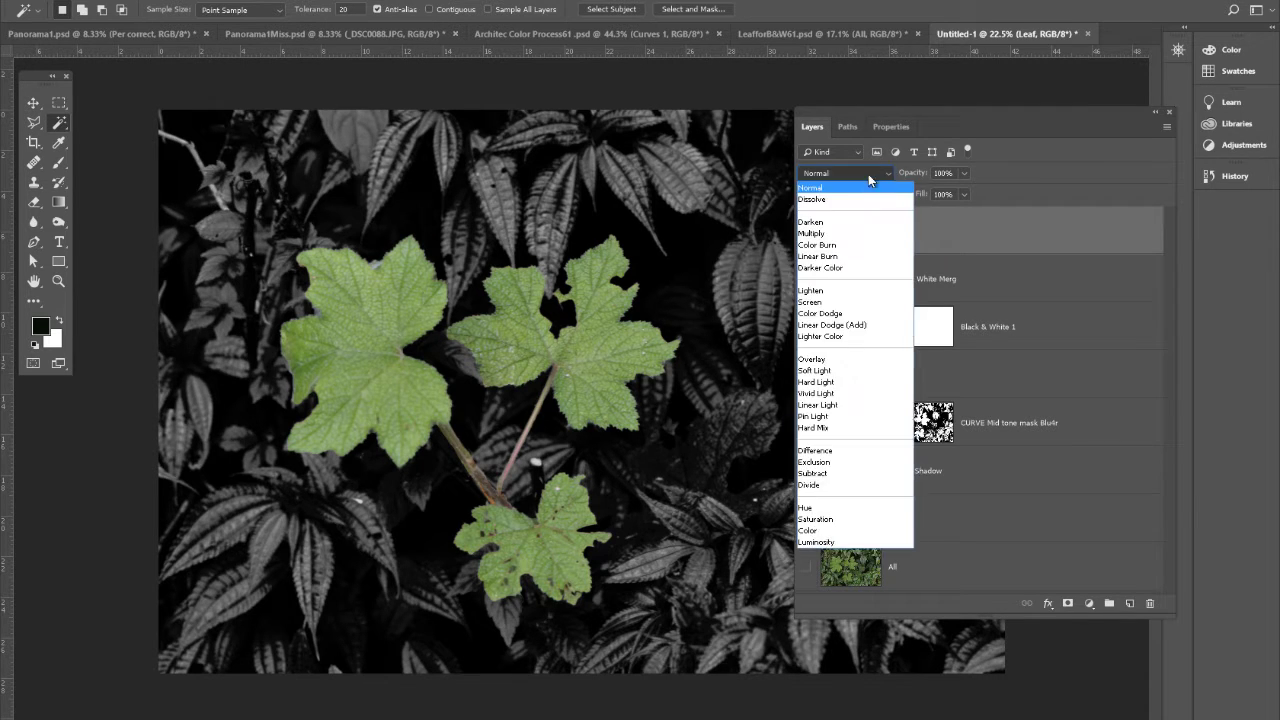
left_click(849, 371)
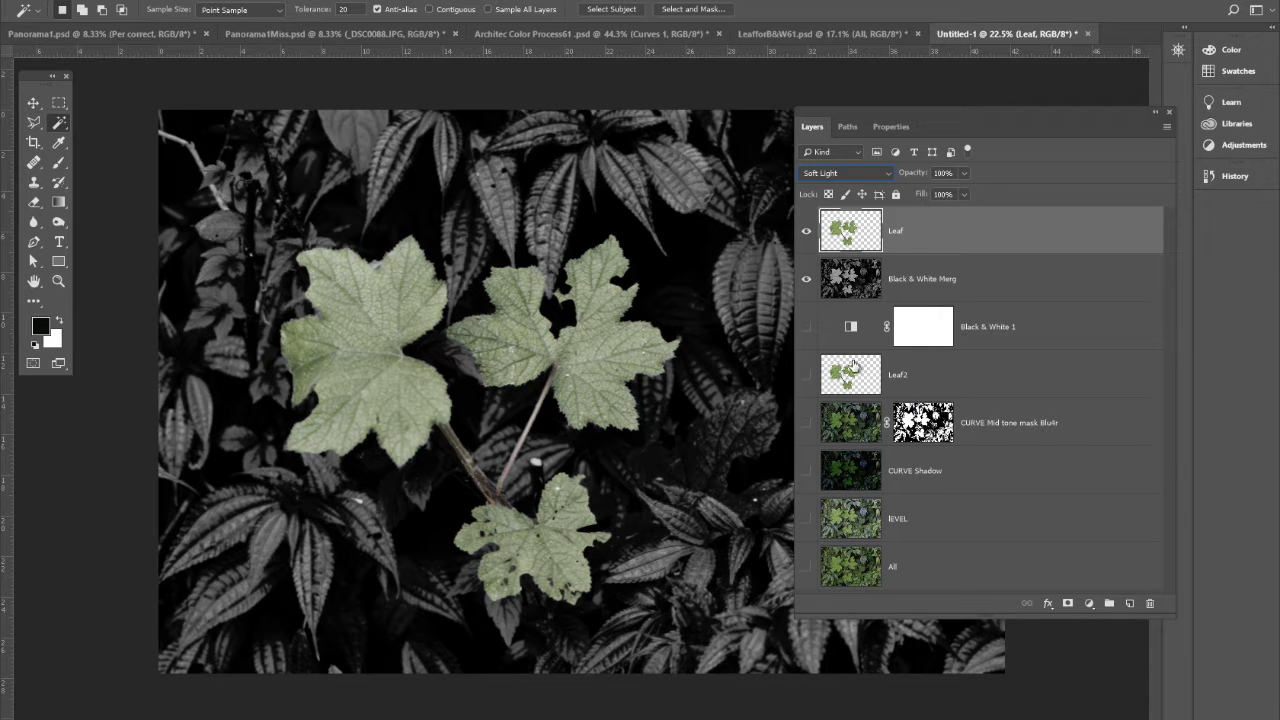
left_click(865, 174)
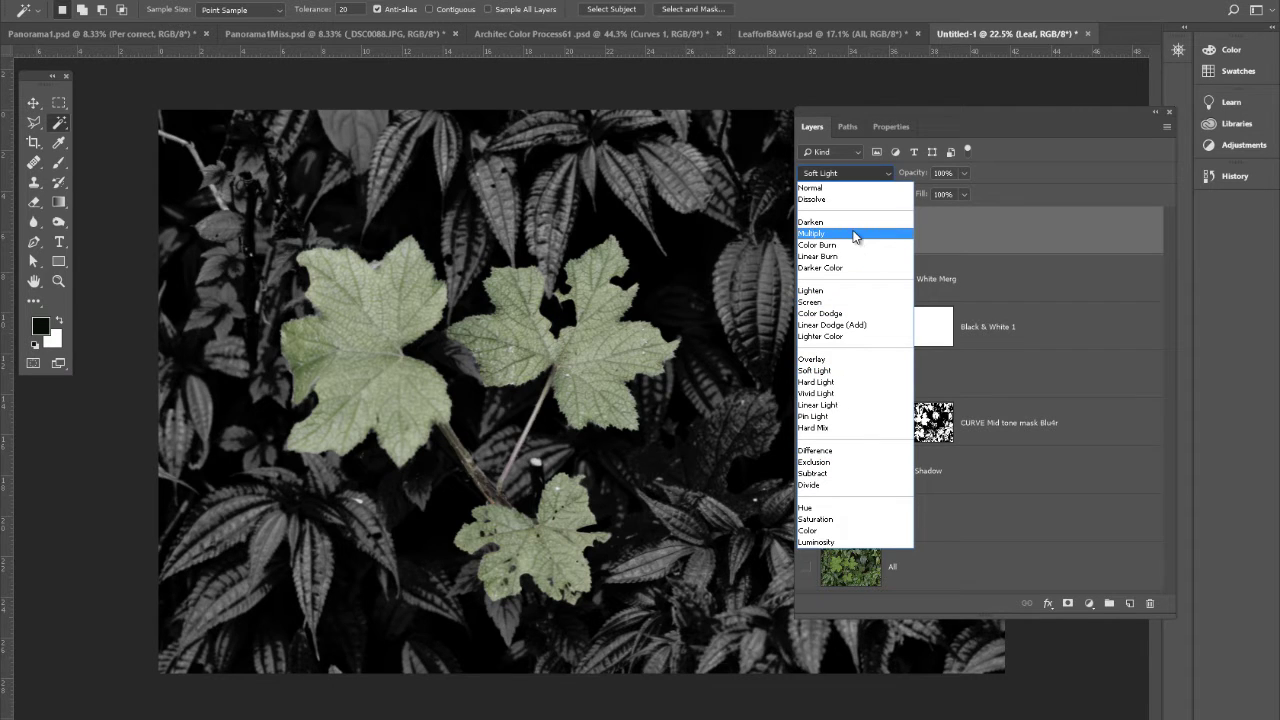
left_click(957, 227)
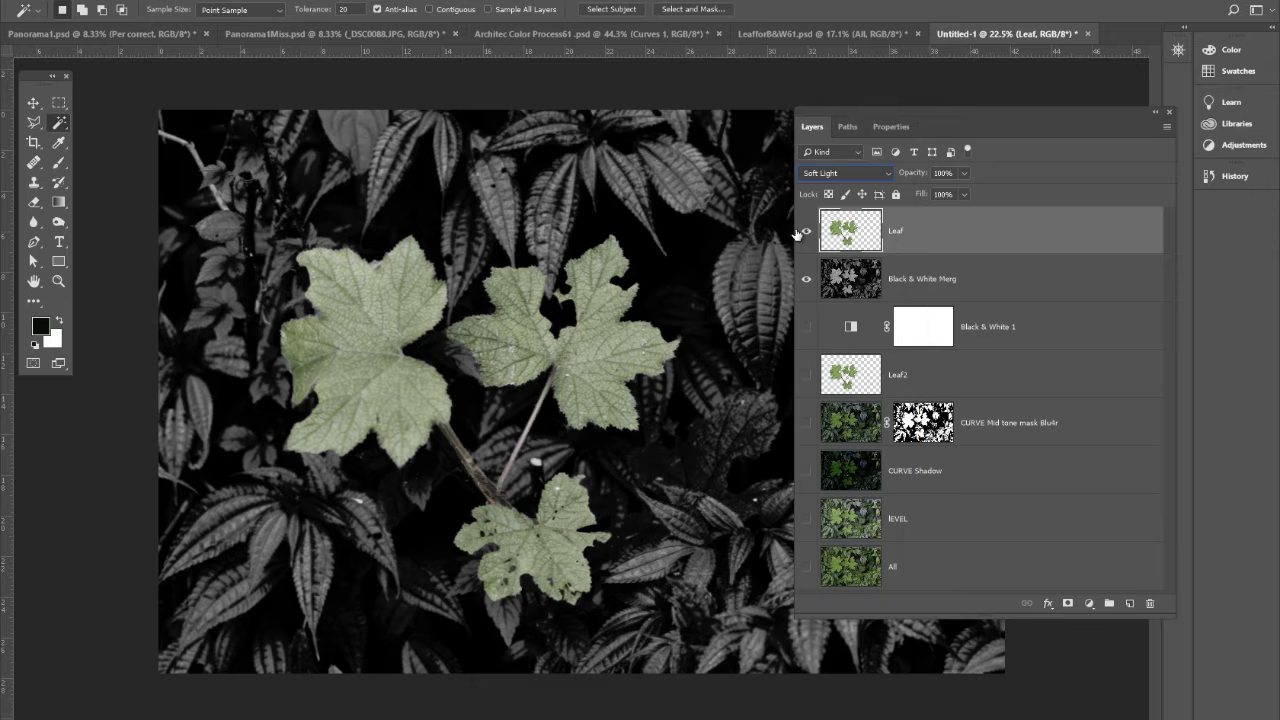
left_click(841, 176)
left_click(843, 188)
left_click(807, 233)
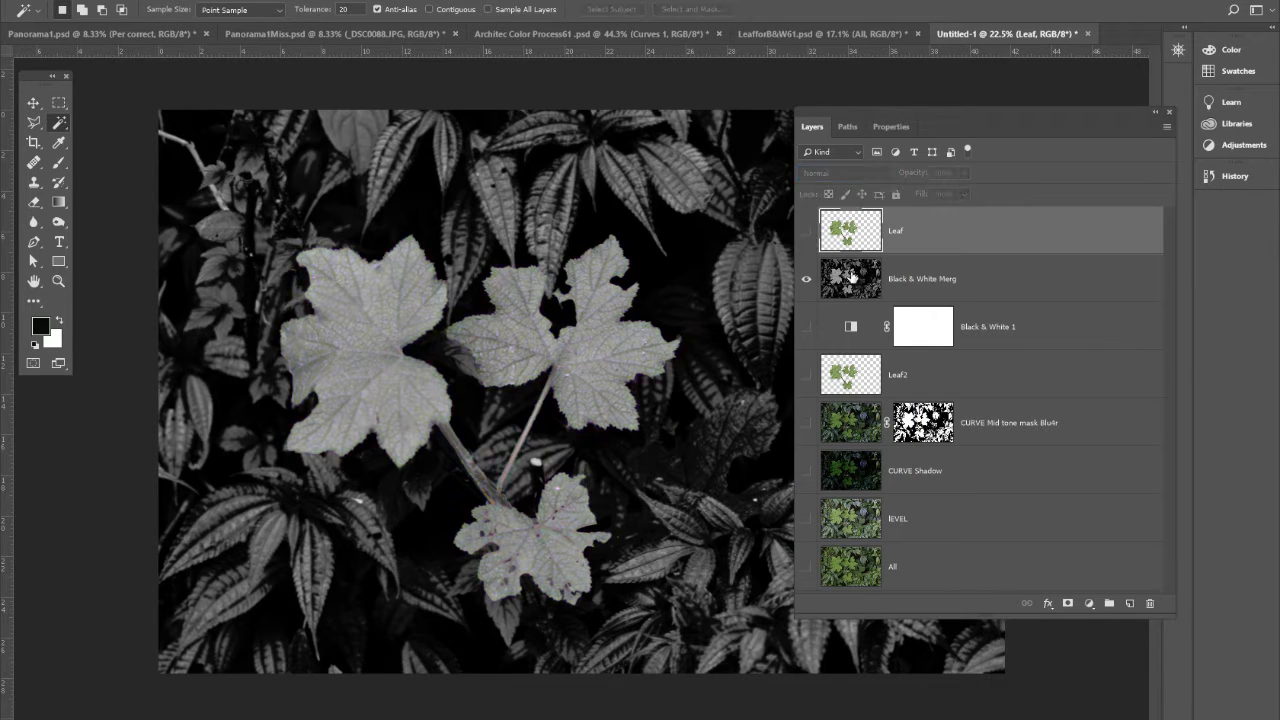
Place a duplicate of the Black & White Merg layer beneath the original and name it Black & White Merg Curve
left_click(851, 285)
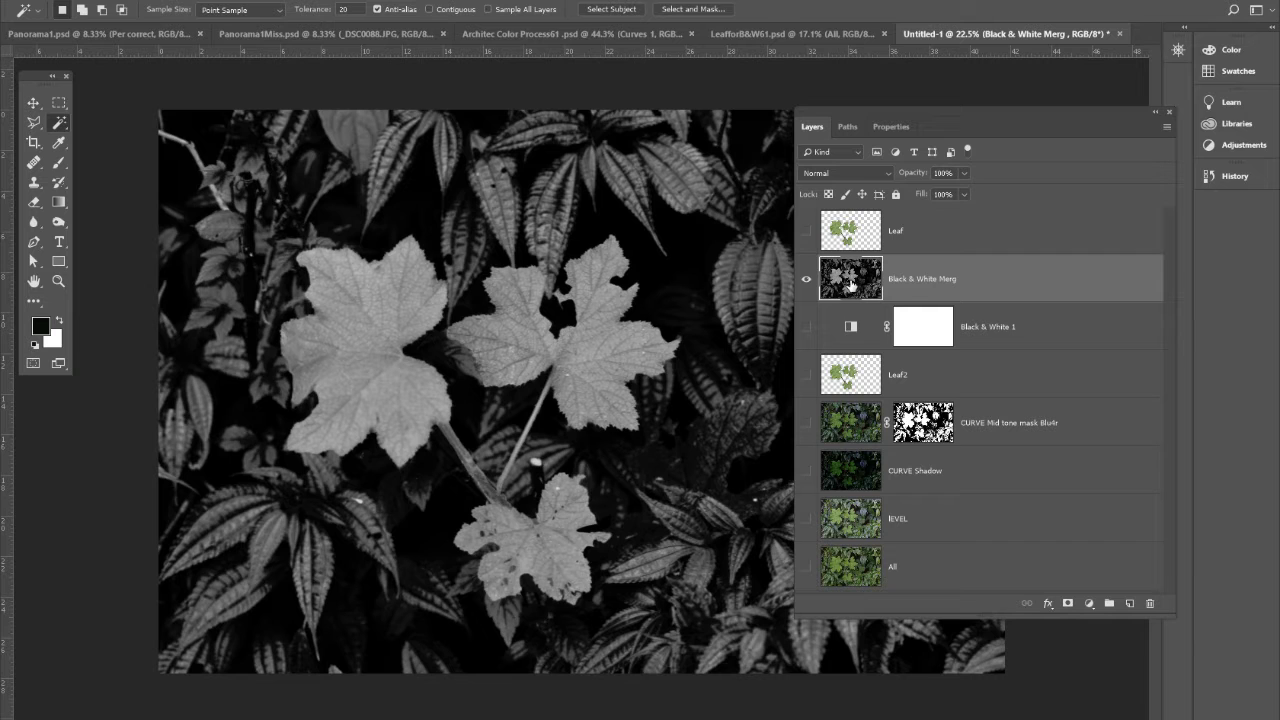
left_click_drag(1046, 281, 1134, 602)
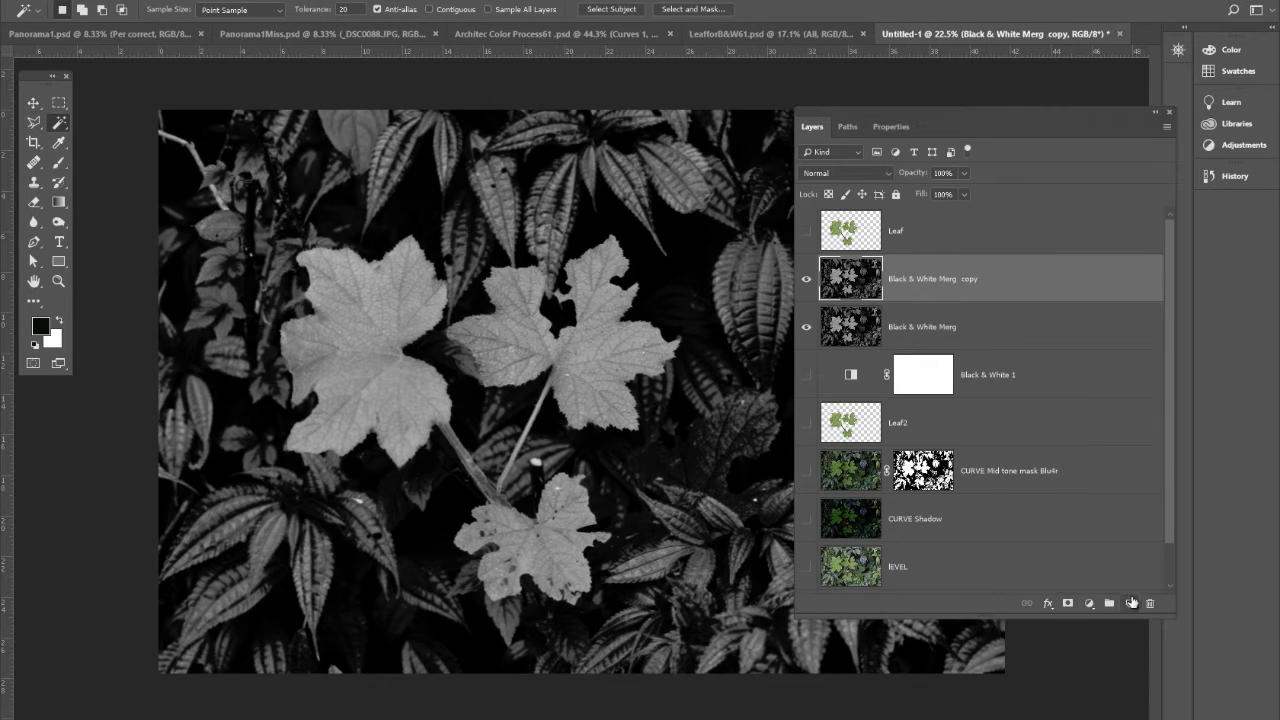
left_click_drag(900, 282, 1074, 348)
double_click(960, 331)
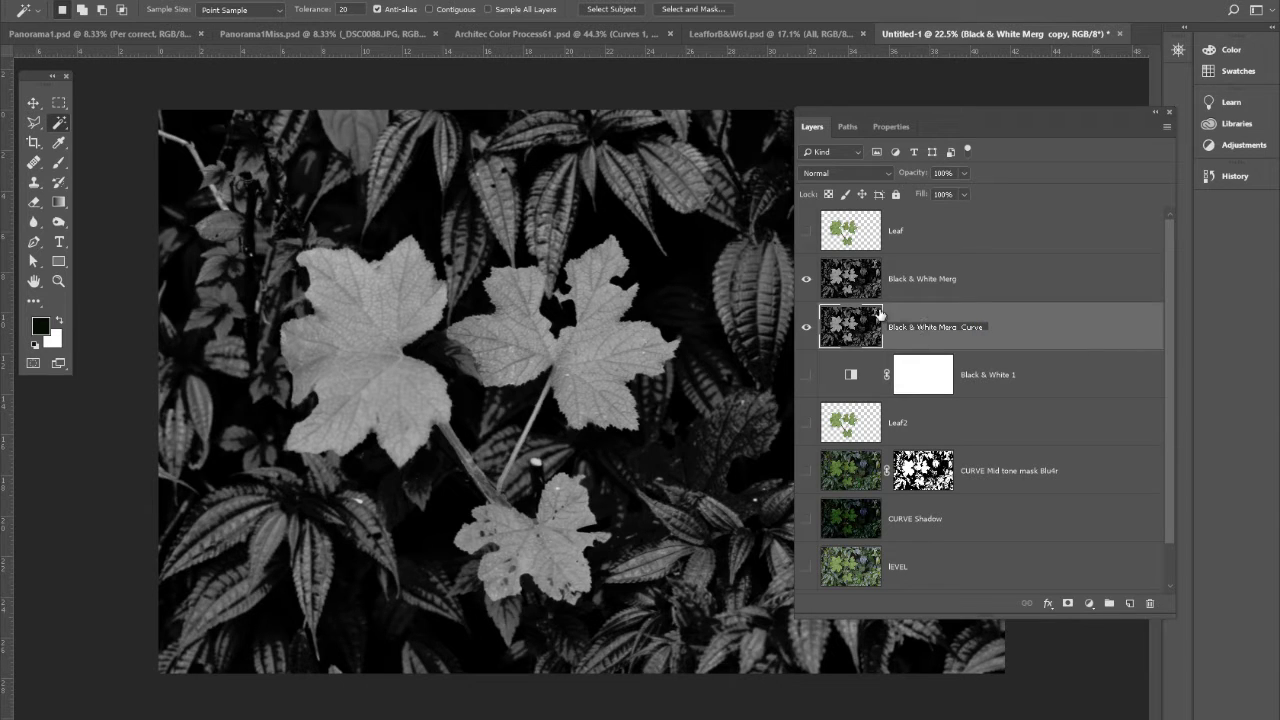
key("Return")
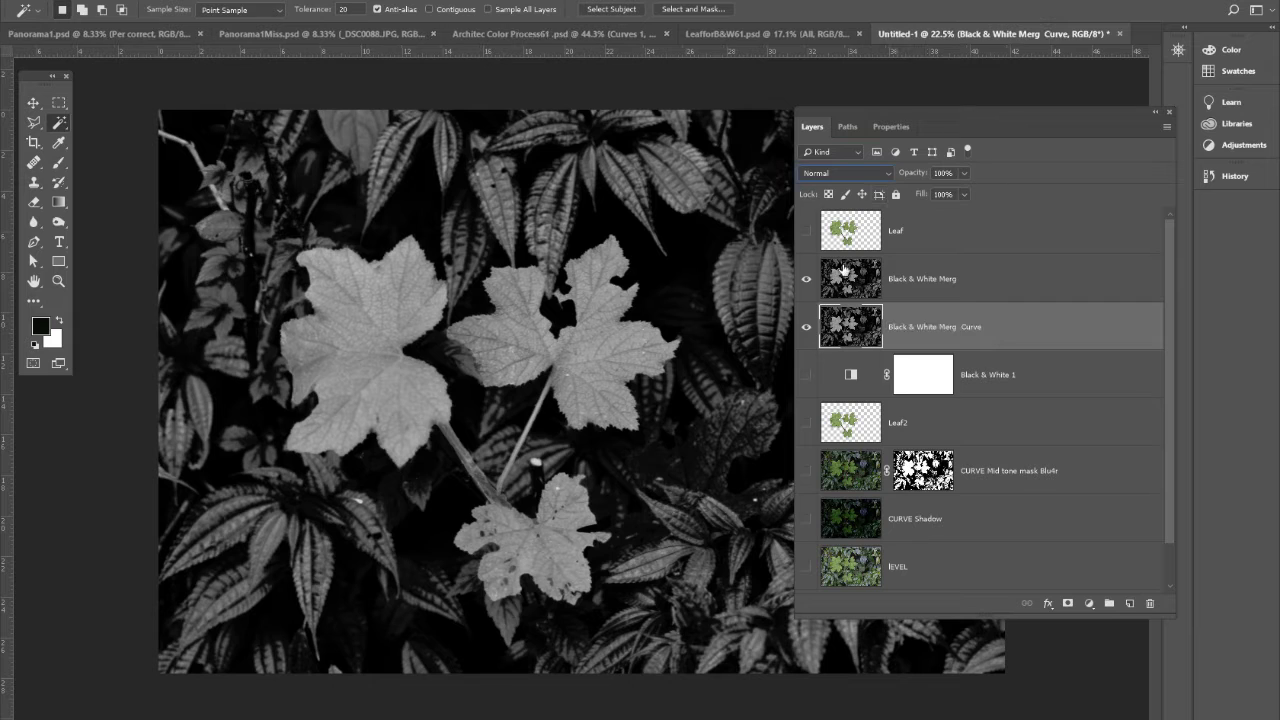
Hide the Black & White Merg layer and make Black & White Merg Curve the active layer
left_click(806, 279)
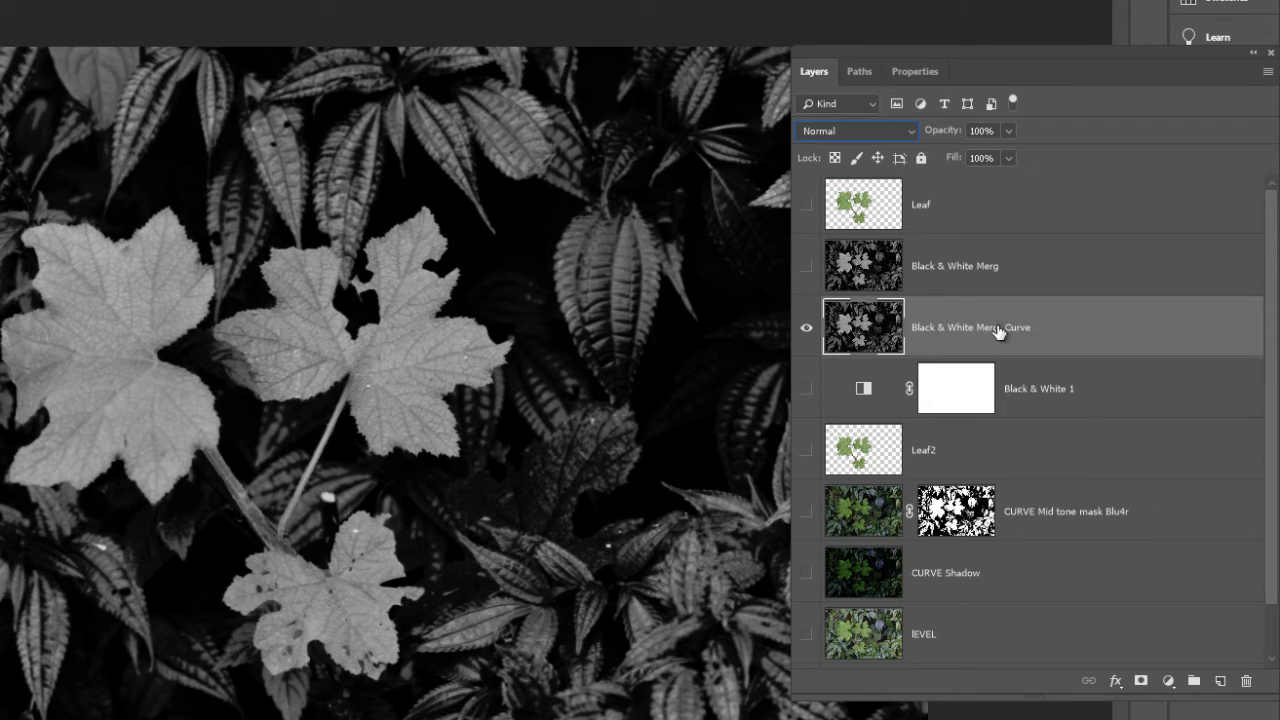
left_click(806, 266)
left_click(862, 264)
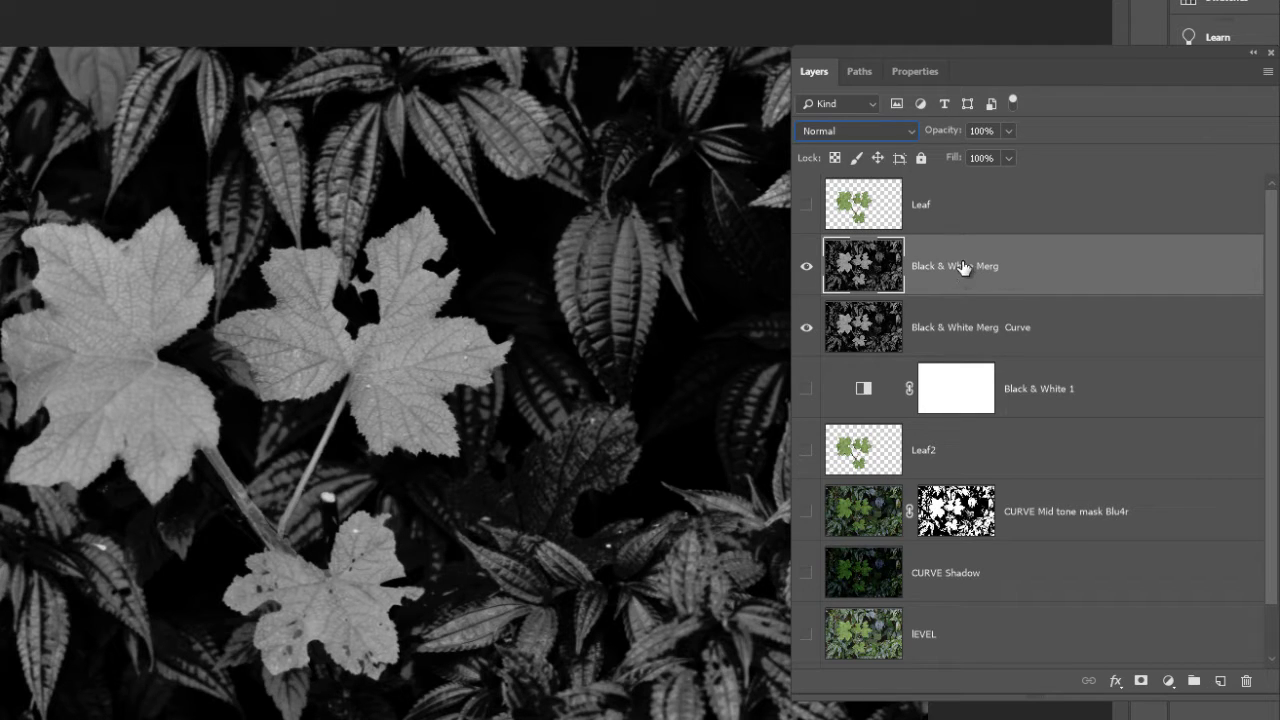
left_click(806, 266)
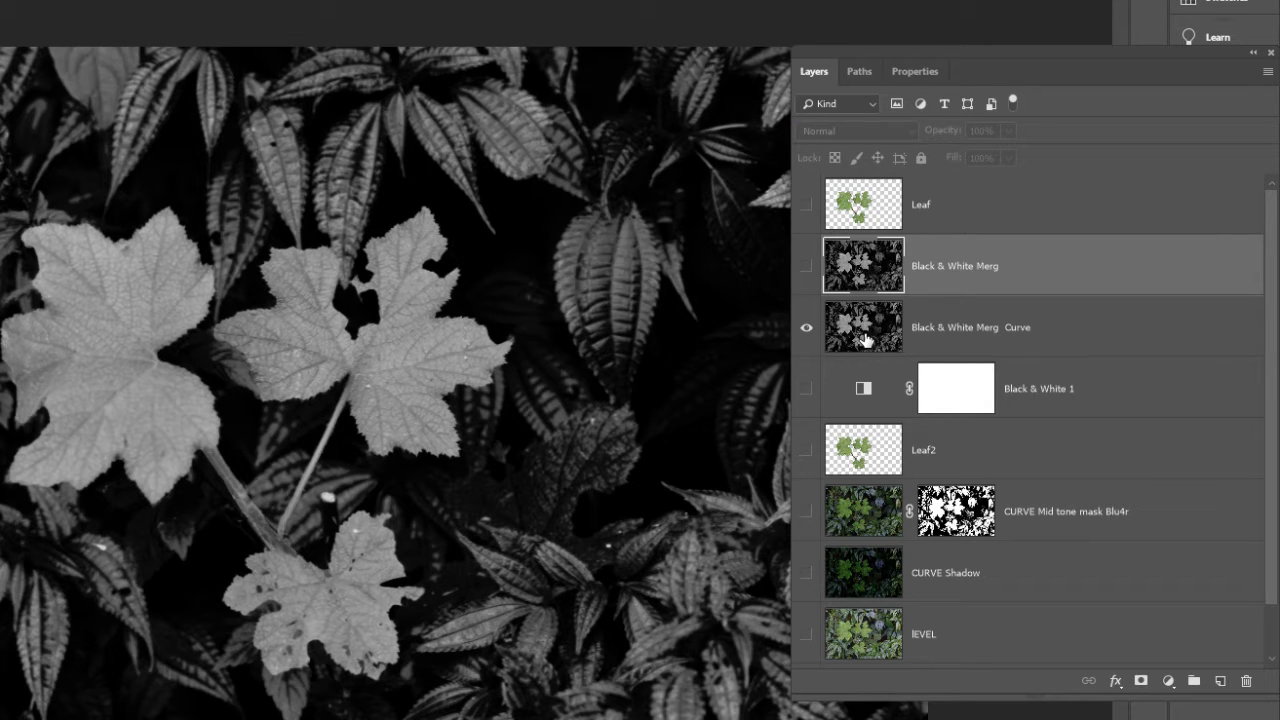
left_click(872, 341)
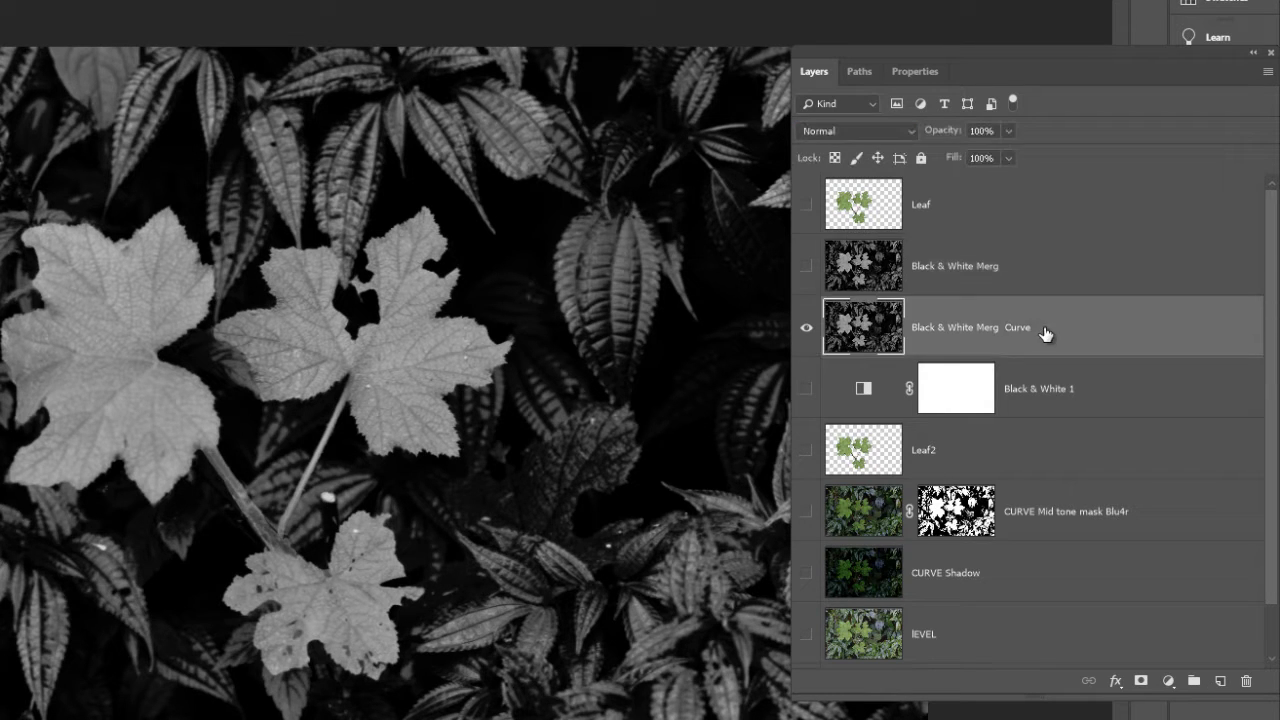
Add a Curves adjustment layer directly above the Black & White Merg Curve layer and open its curve settings
left_click(1168, 681)
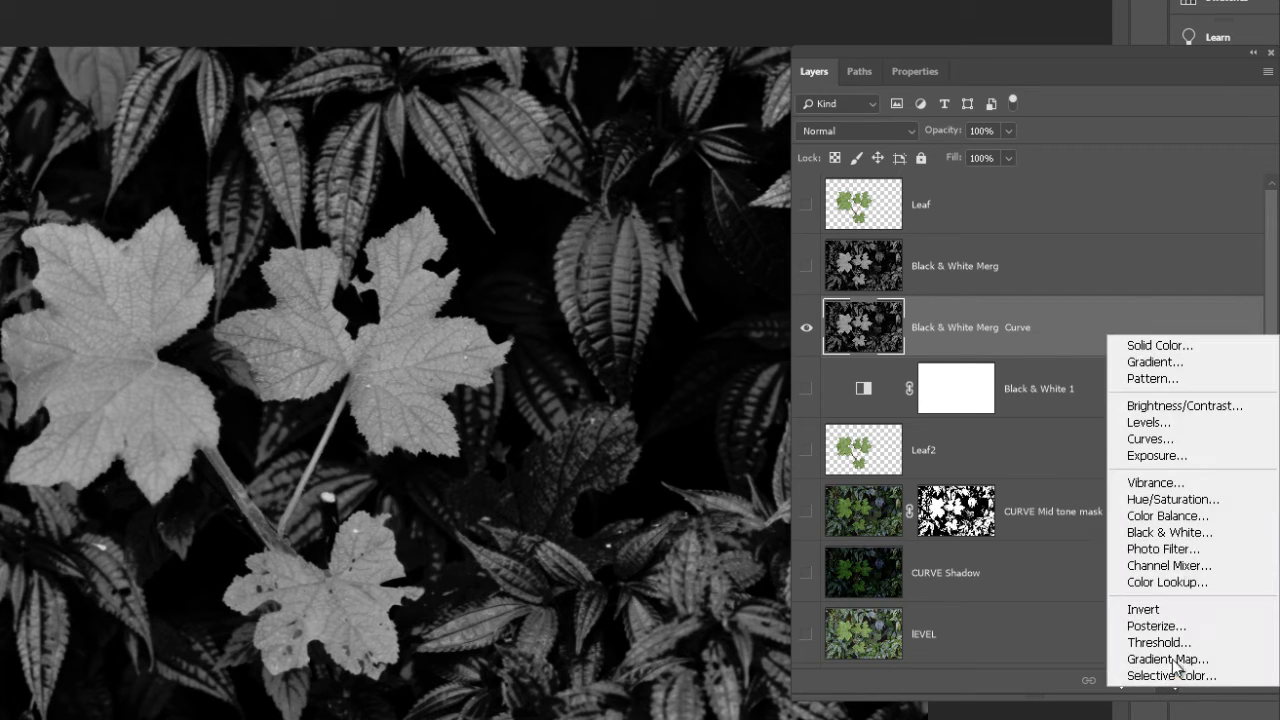
left_click(1170, 439)
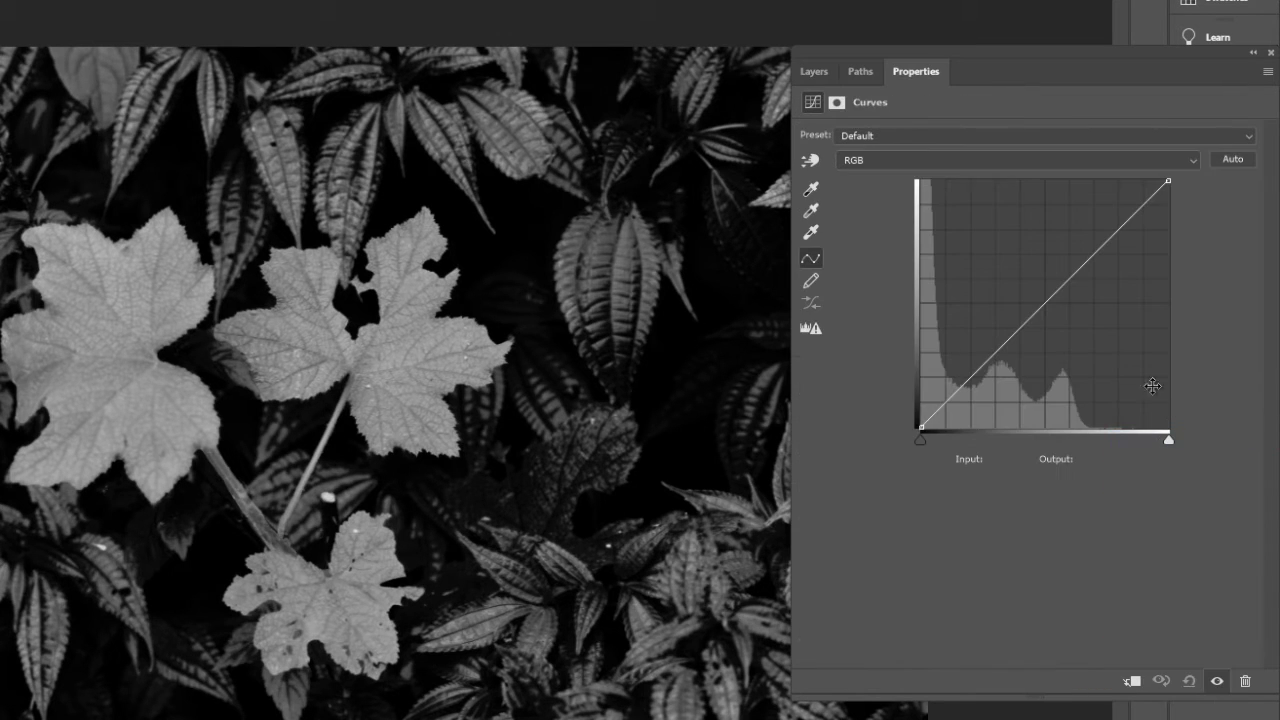
left_click(818, 72)
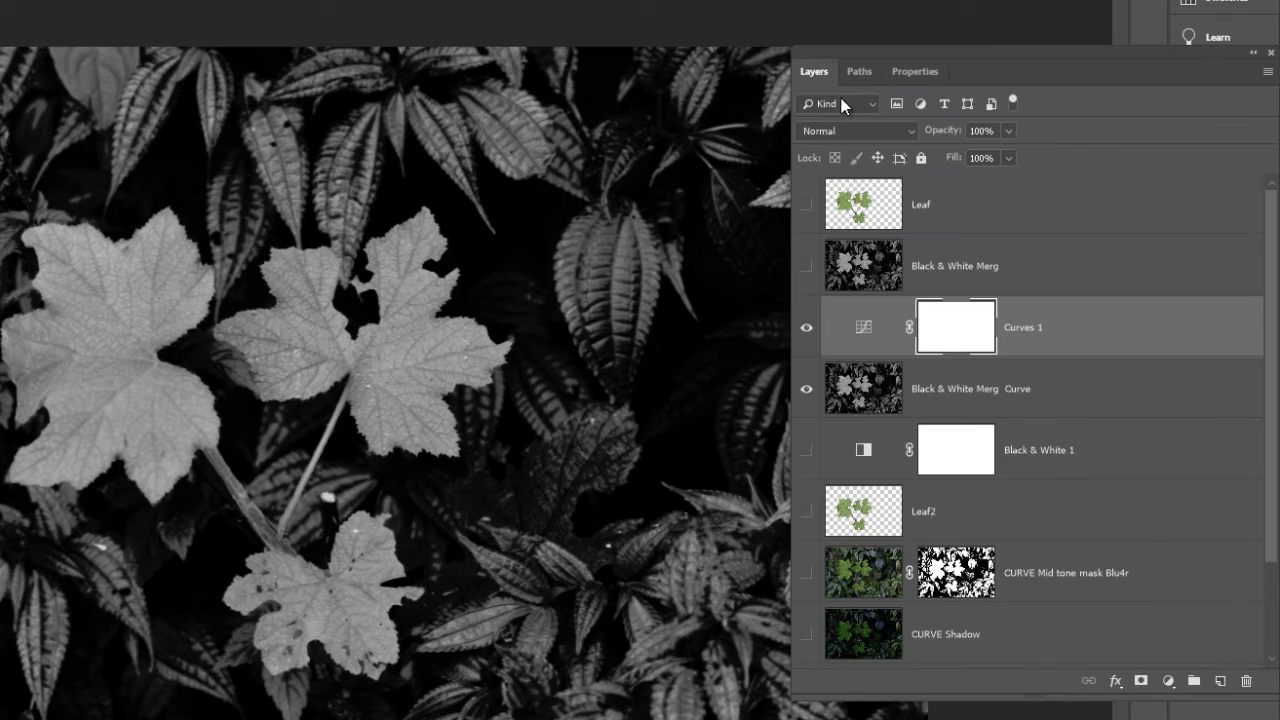
left_click(860, 336)
double_click(860, 336)
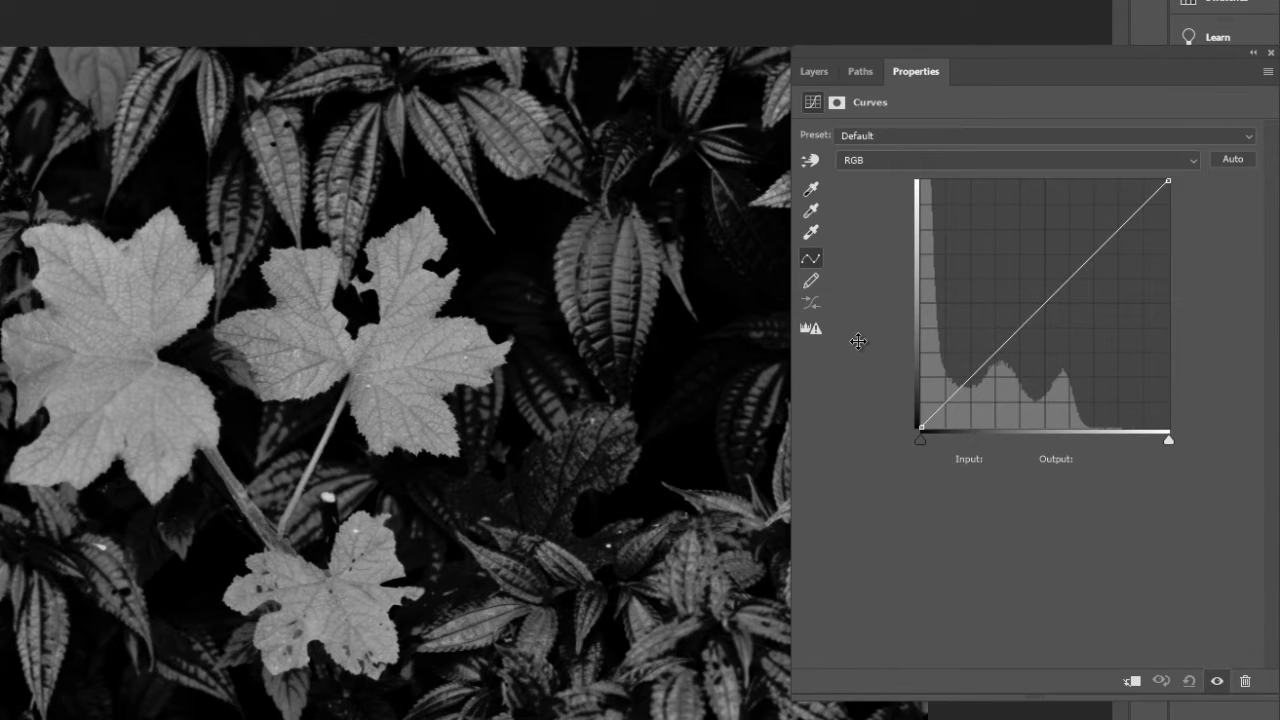
Darken the image with the Curves targeted adjustment tool, sampling a bright leaf and refining the curve point to input 153, output 88
left_click(810, 160)
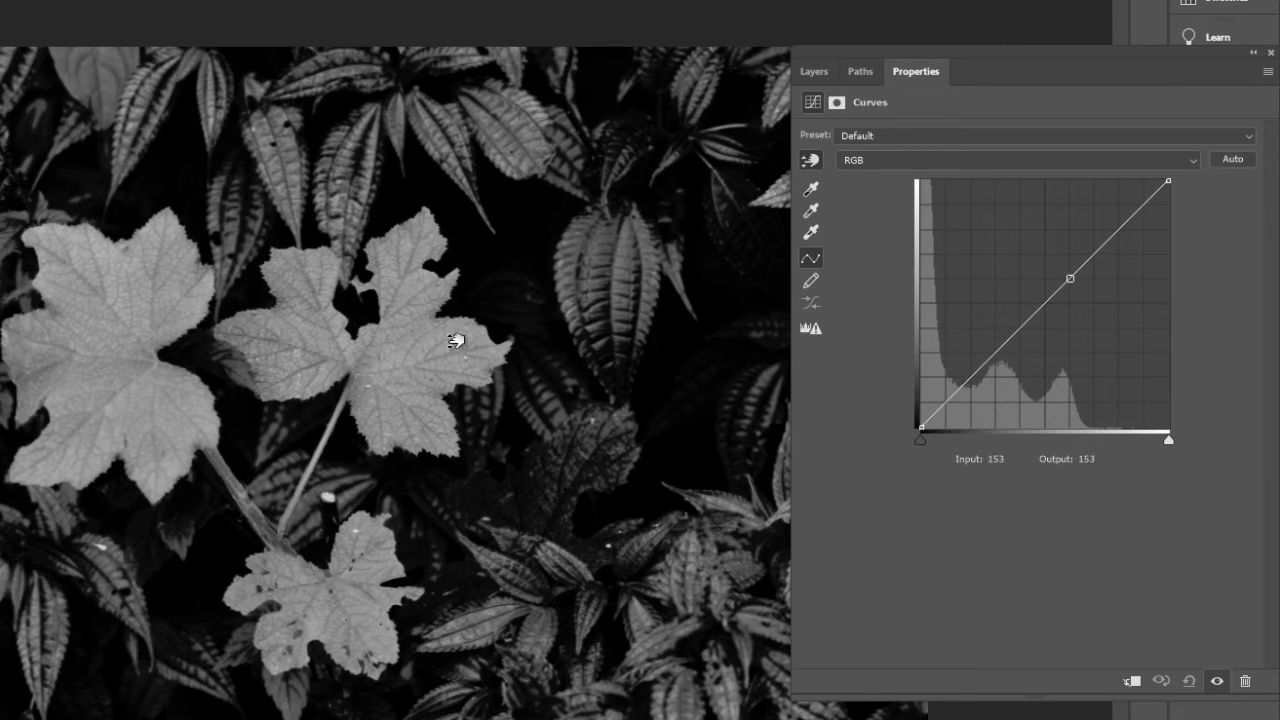
left_click_drag(457, 337, 537, 406)
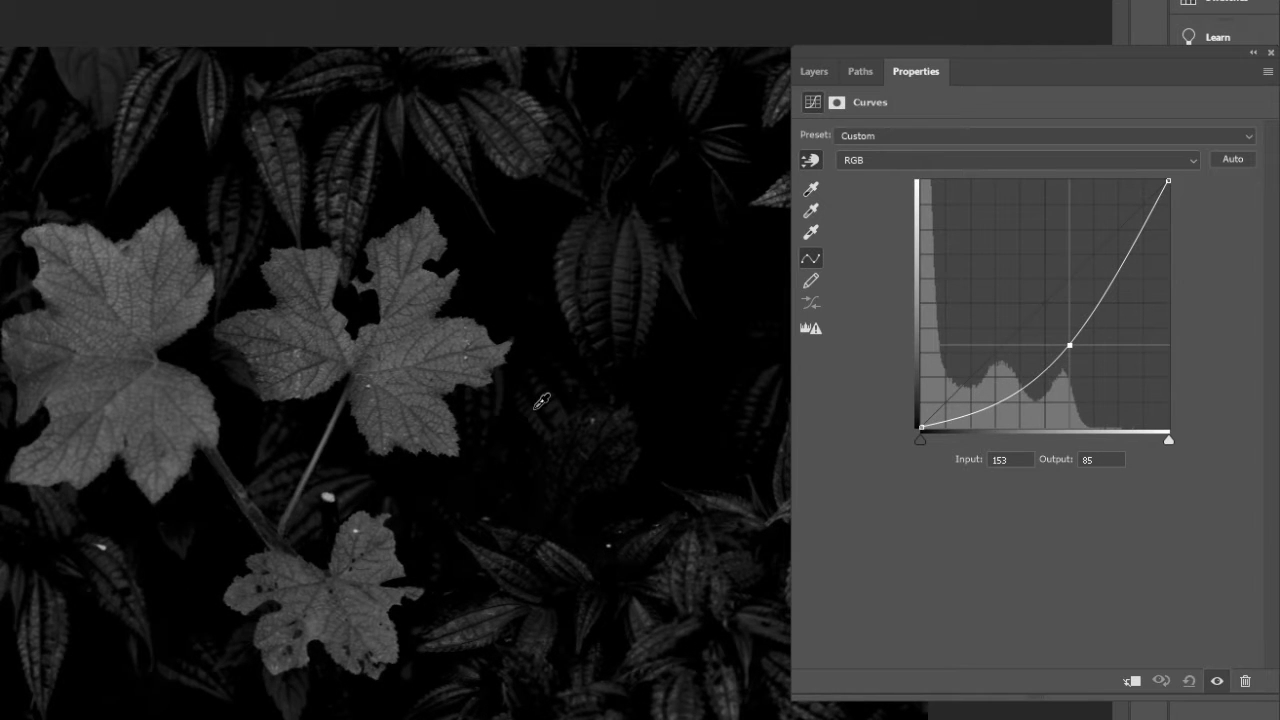
left_click_drag(1071, 343, 1061, 335)
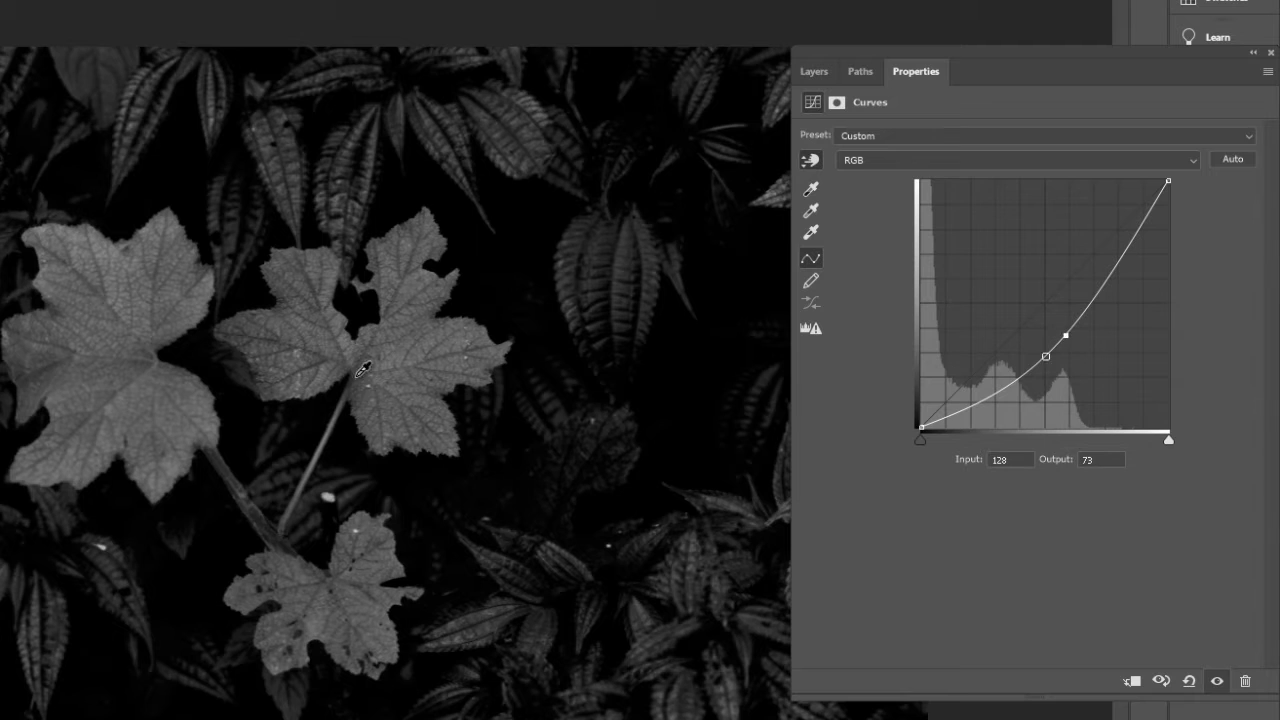
left_click_drag(366, 397, 366, 416)
left_click_drag(730, 460, 696, 448)
left_click_drag(1063, 333, 1068, 337)
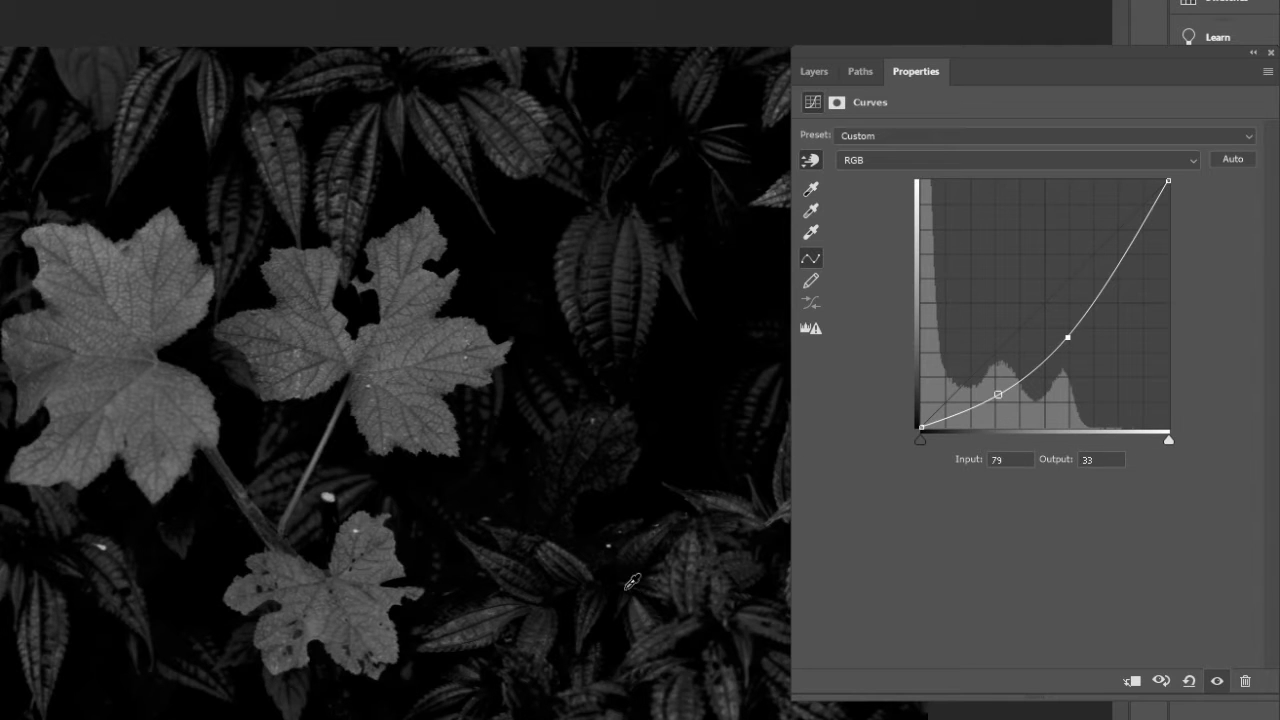
left_click_drag(1068, 337, 1069, 342)
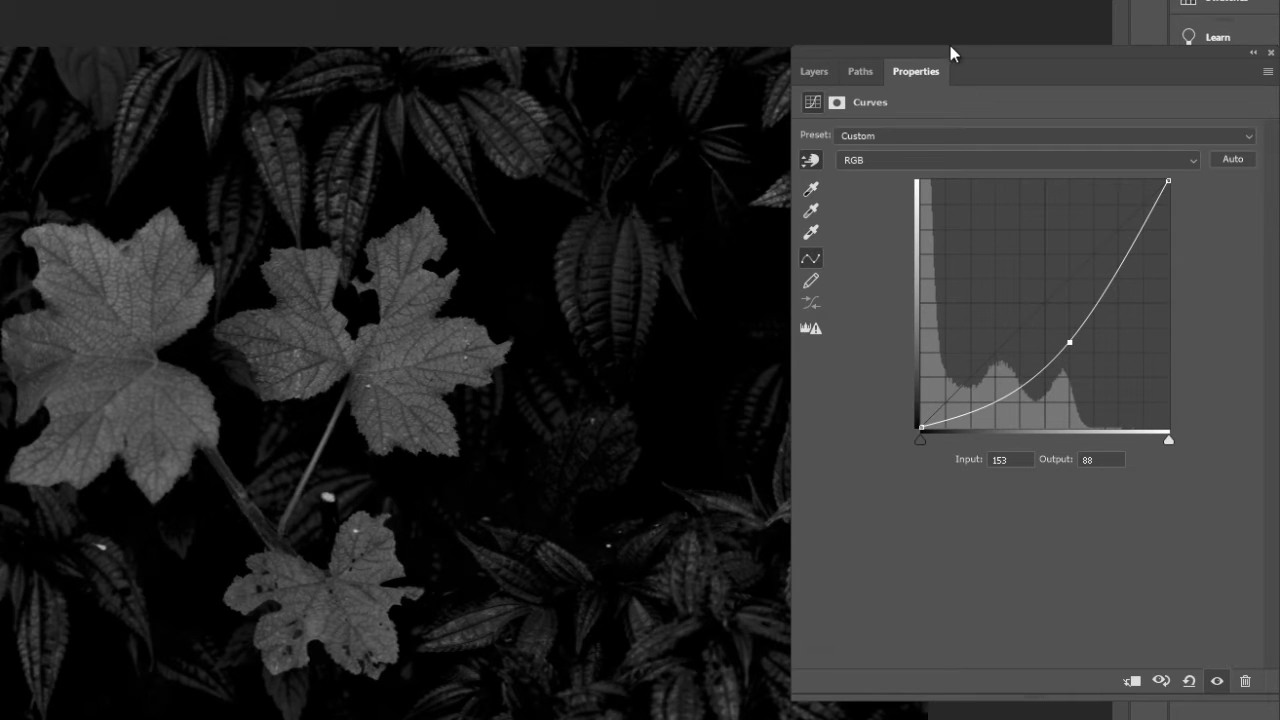
Show and hide the Black & White Merg layer to compare it with the curves-darkened version beneath
left_click_drag(950, 46, 349, 58)
left_click(218, 84)
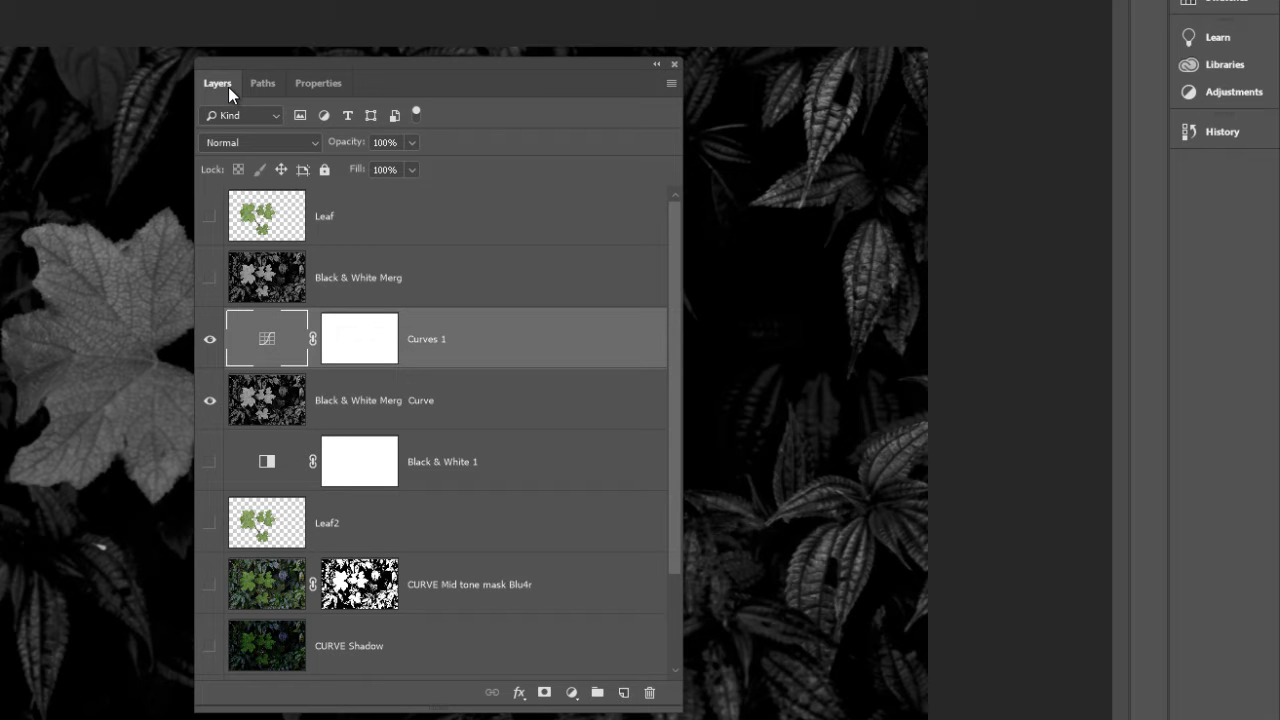
left_click_drag(451, 77, 872, 84)
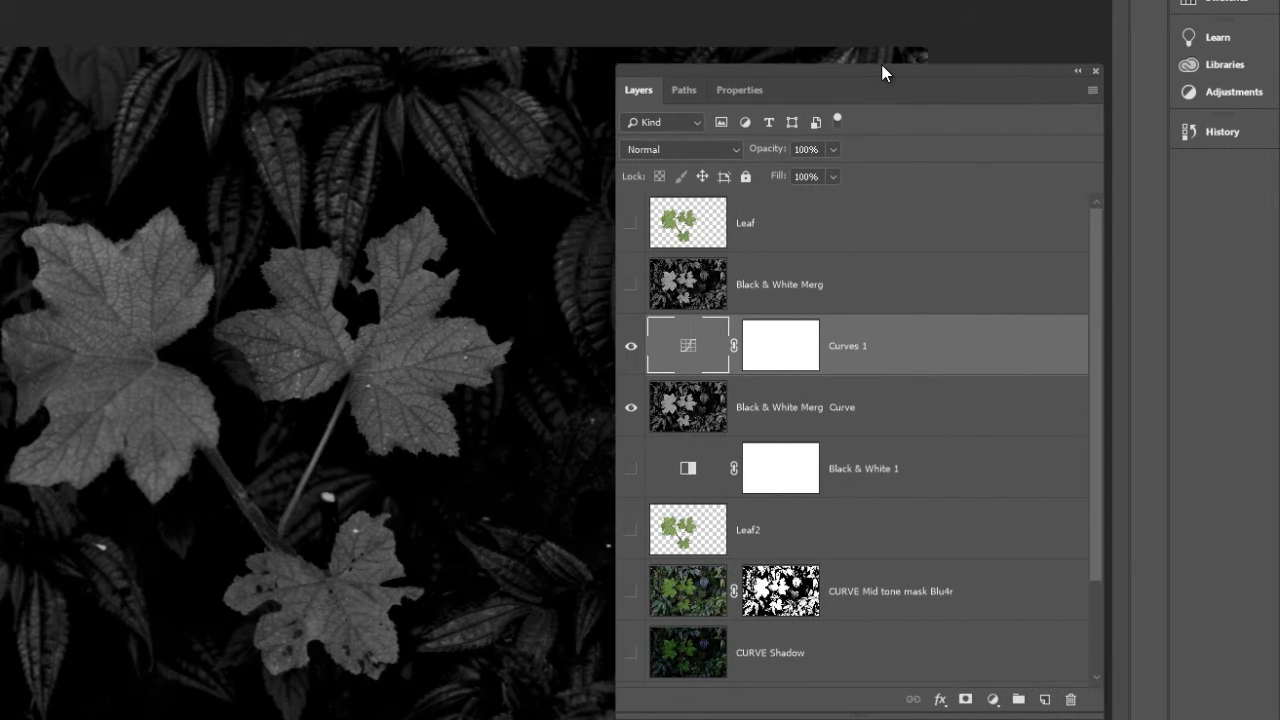
left_click(630, 285)
left_click_drag(786, 76, 1055, 50)
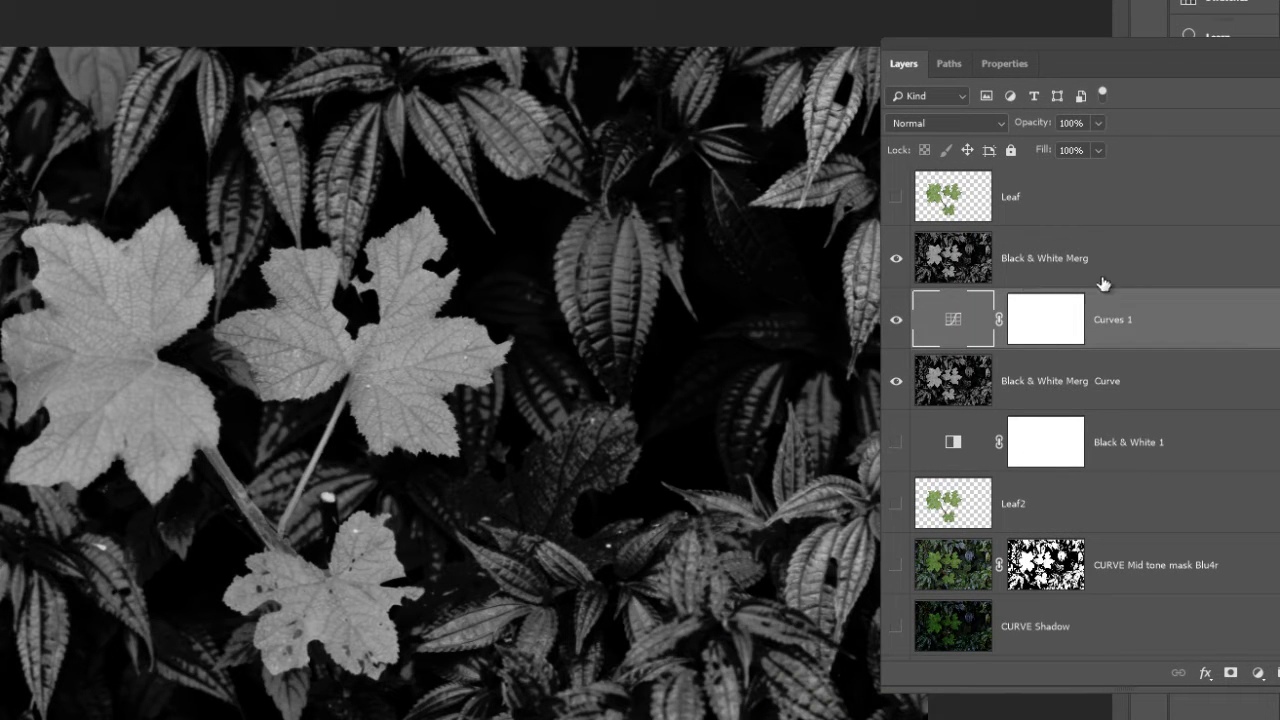
left_click(896, 262)
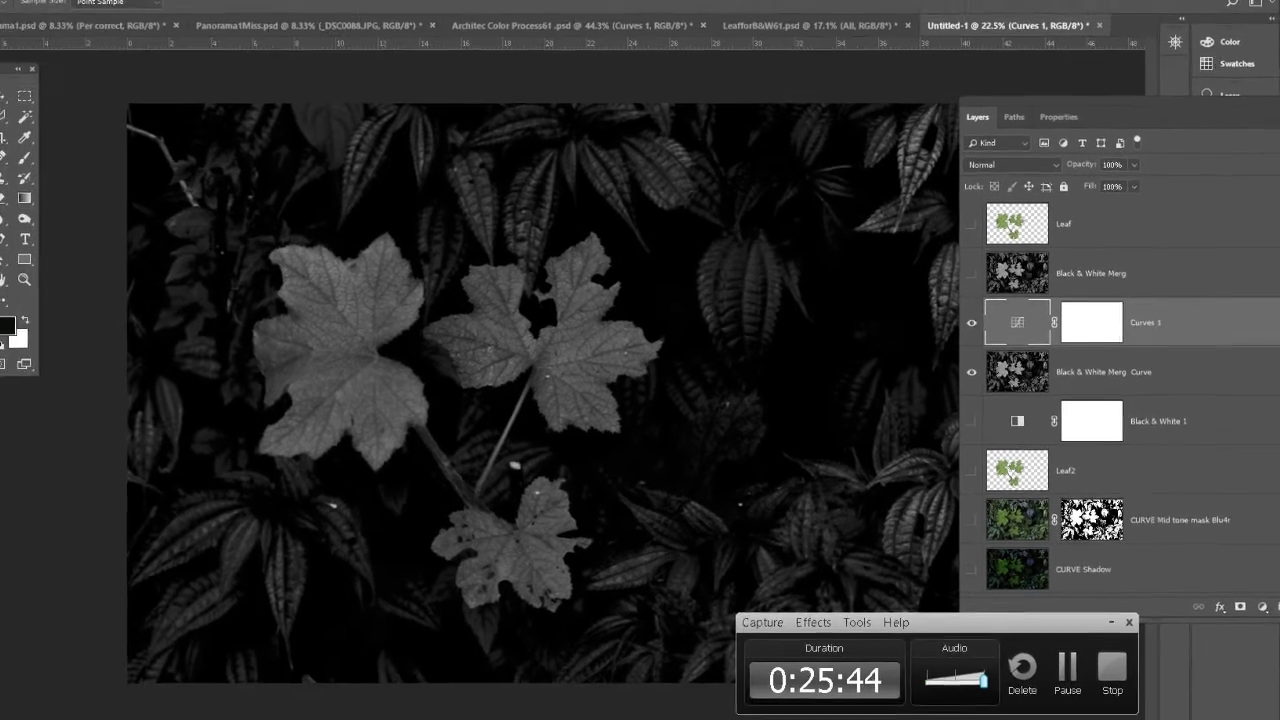
left_click(1069, 678)
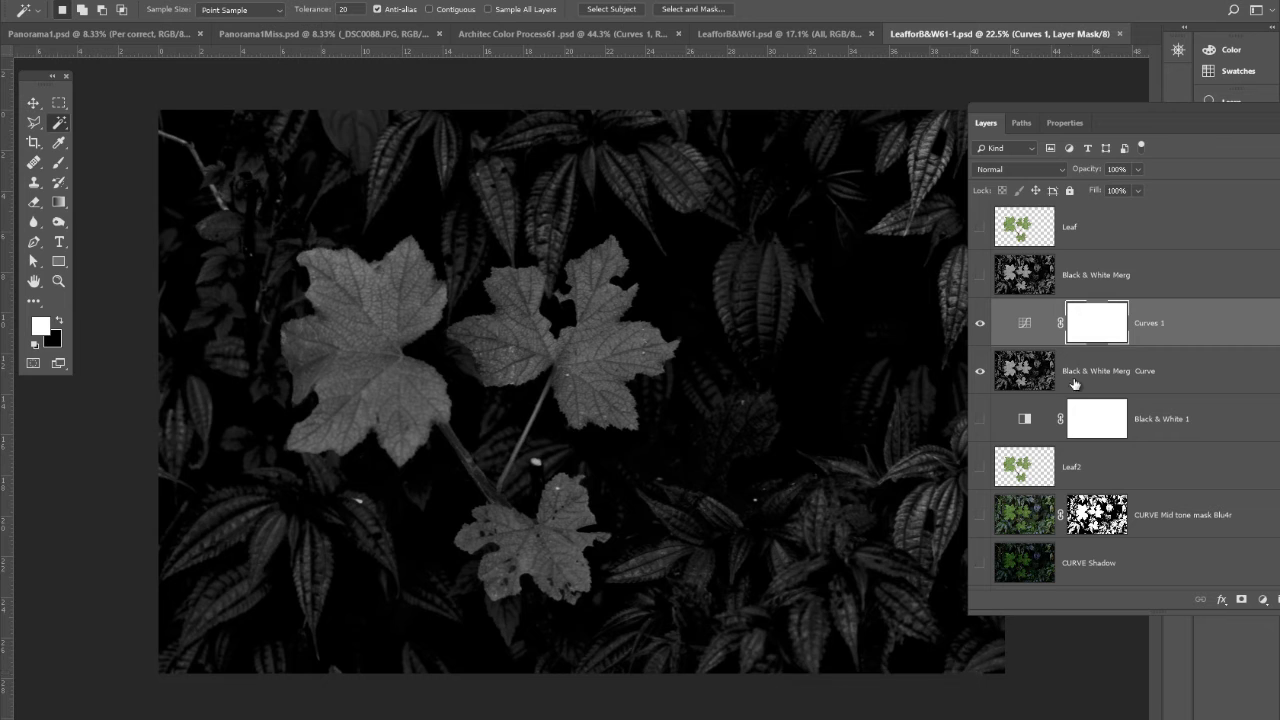
Make the Black & White Merg layer active and visible, and add a white layer mask to it
left_click(1100, 285)
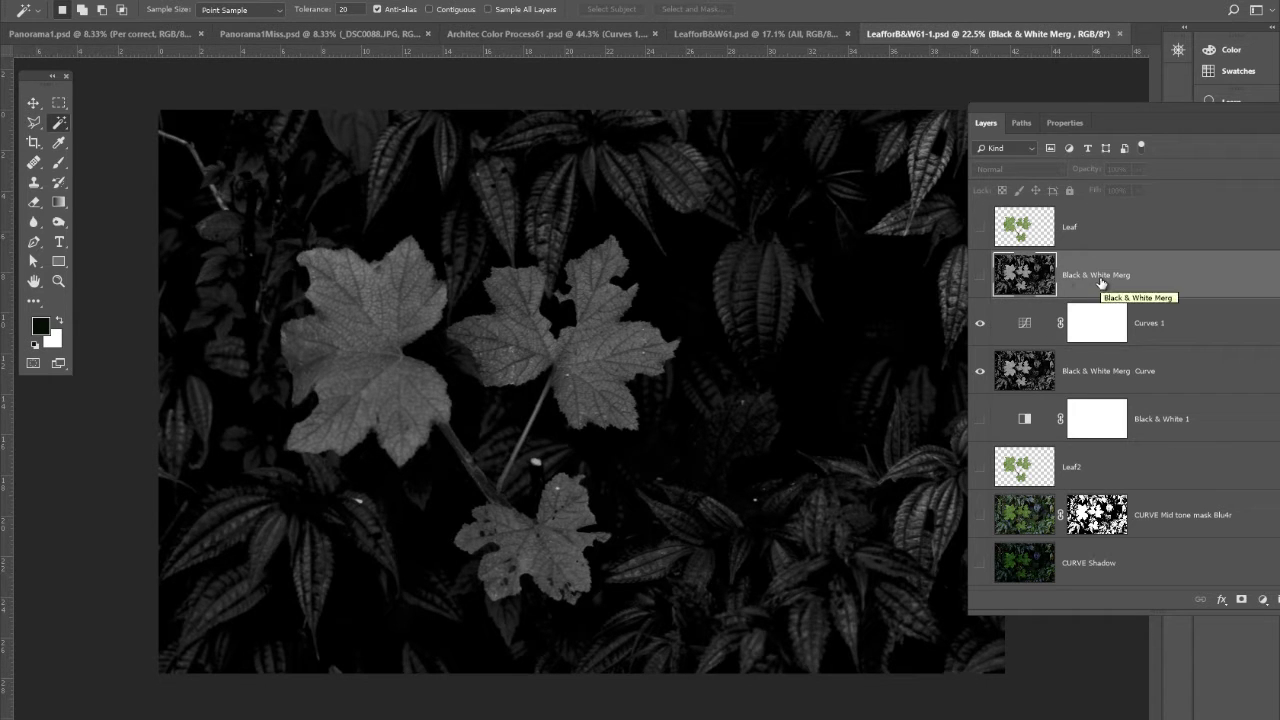
left_click(979, 275)
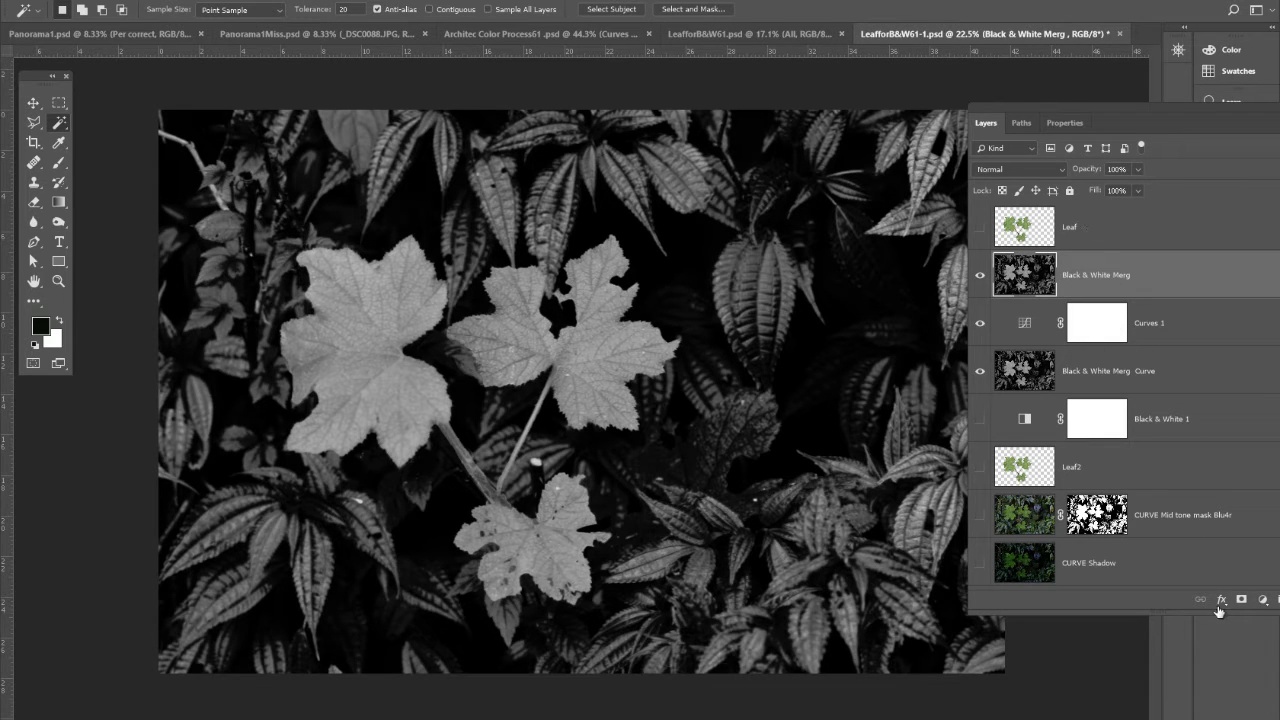
left_click_drag(1124, 108, 861, 181)
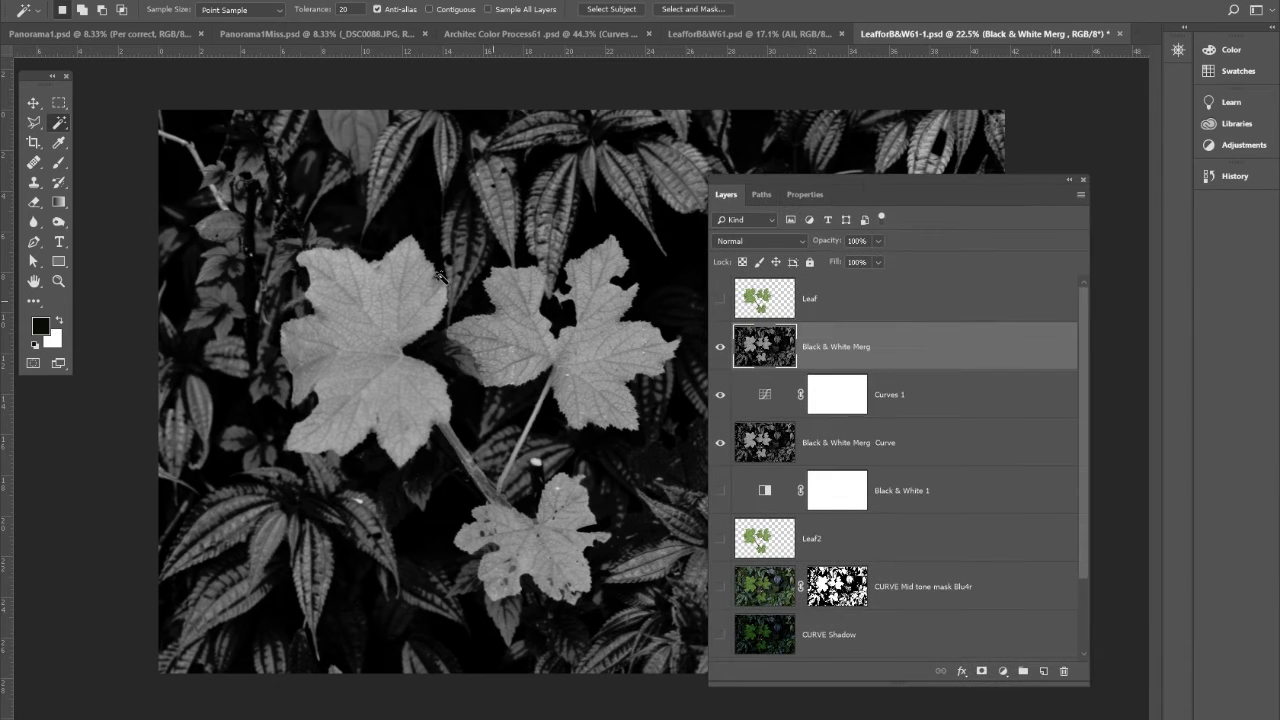
left_click(980, 675)
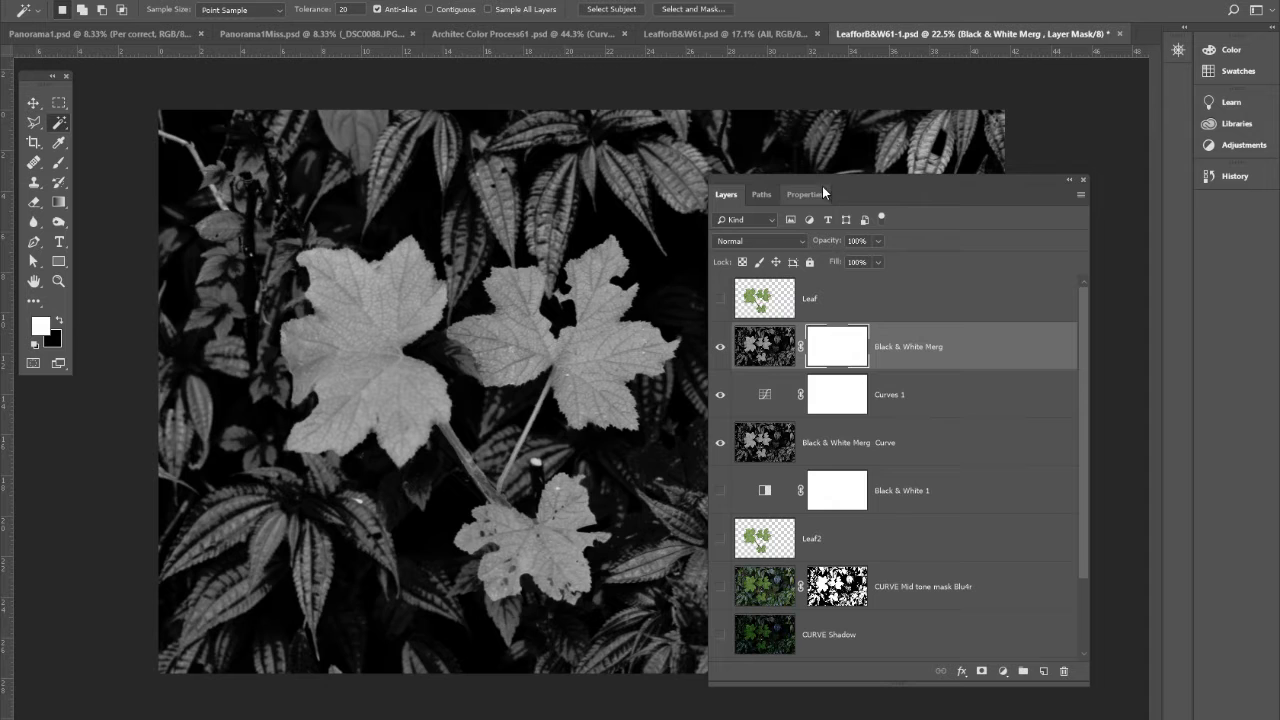
left_click_drag(834, 178, 999, 136)
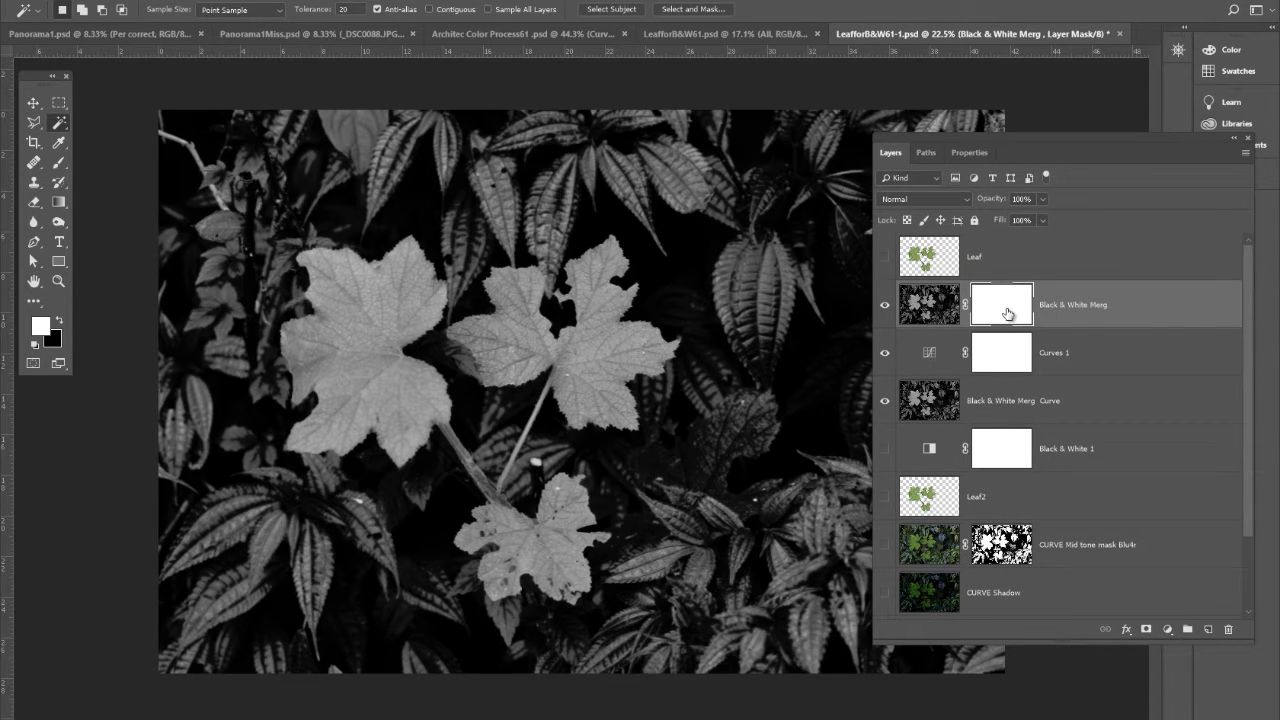
Activate the Gradient Tool and set its type to Radial Gradient
left_click(59, 200)
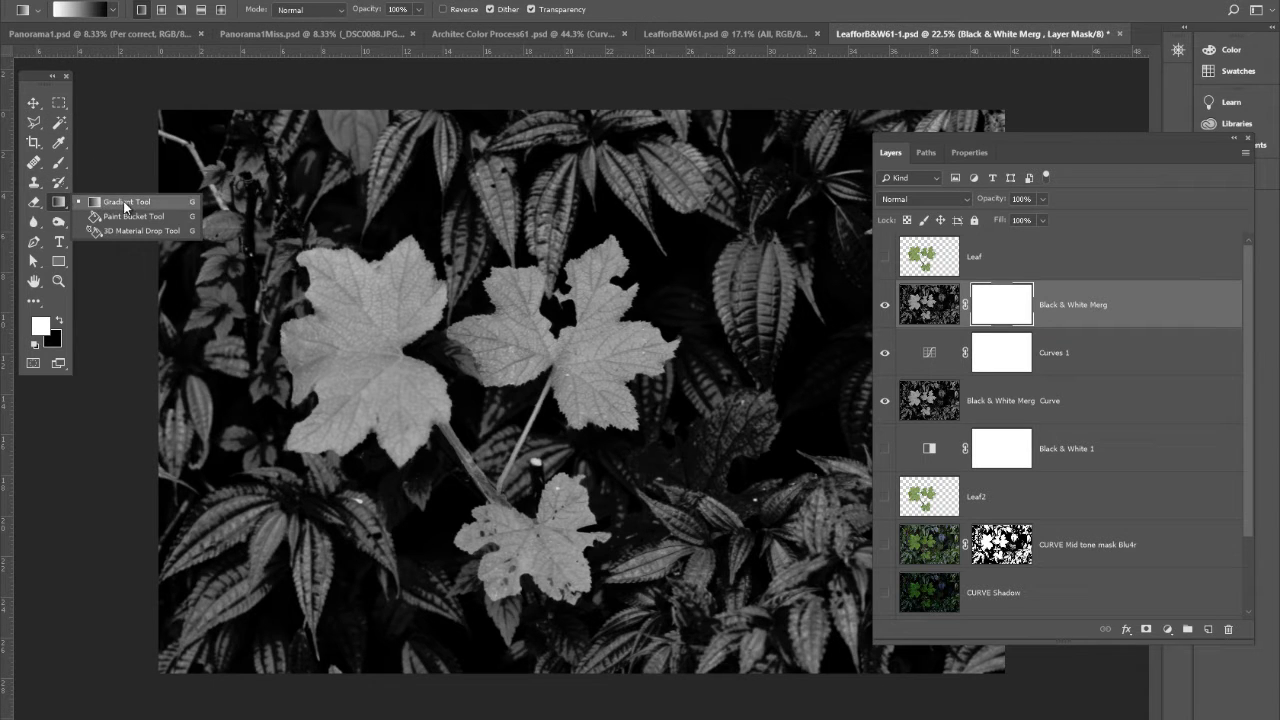
left_click(104, 203)
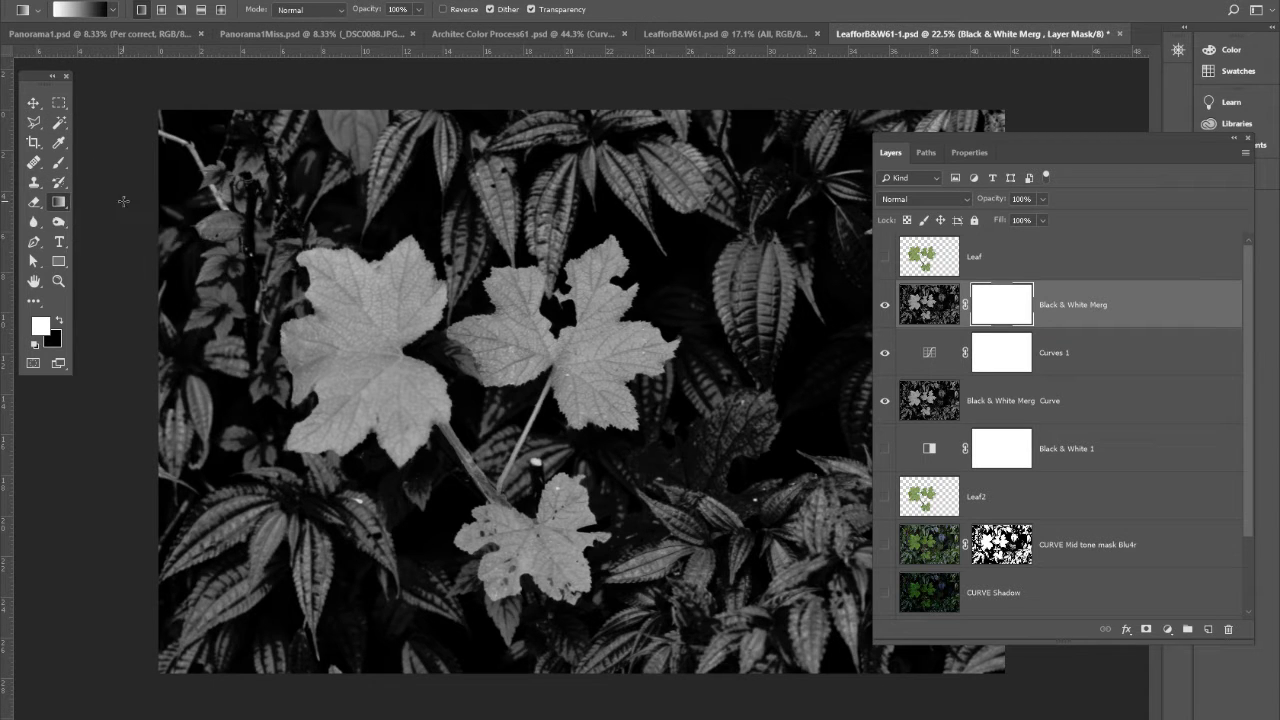
left_click(161, 11)
left_click_drag(1116, 139, 1009, 122)
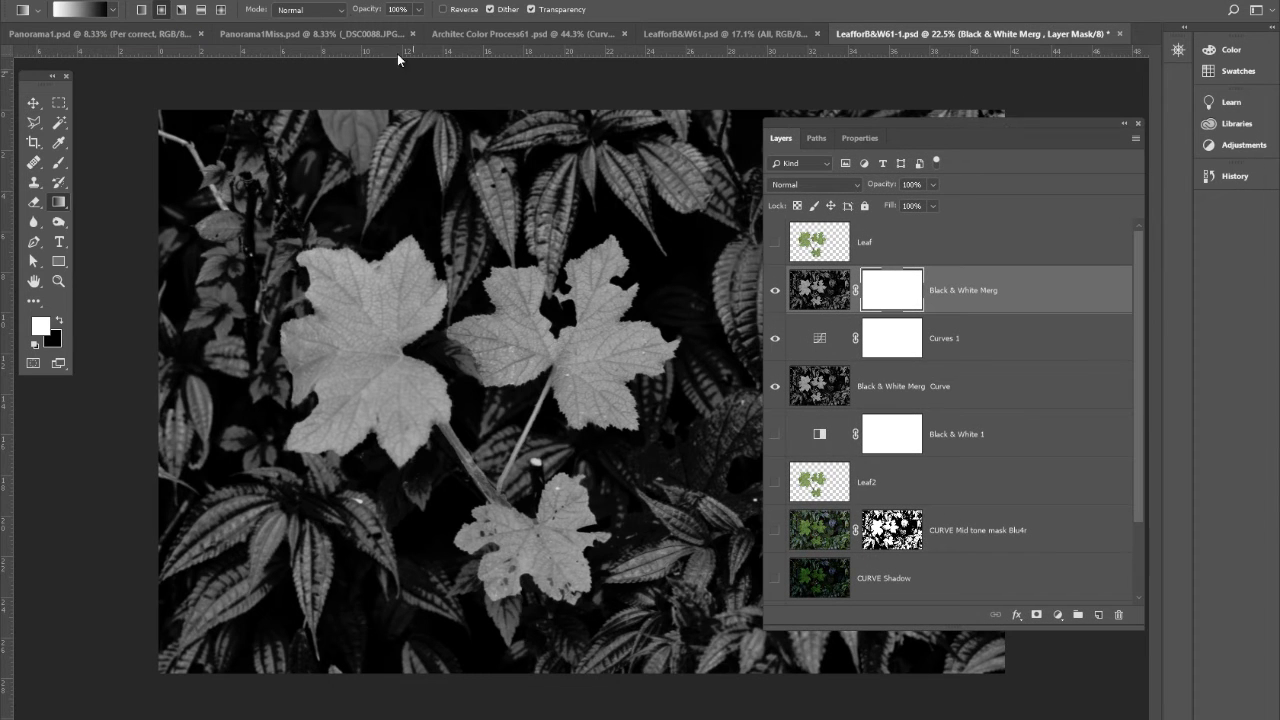
left_click(330, 1)
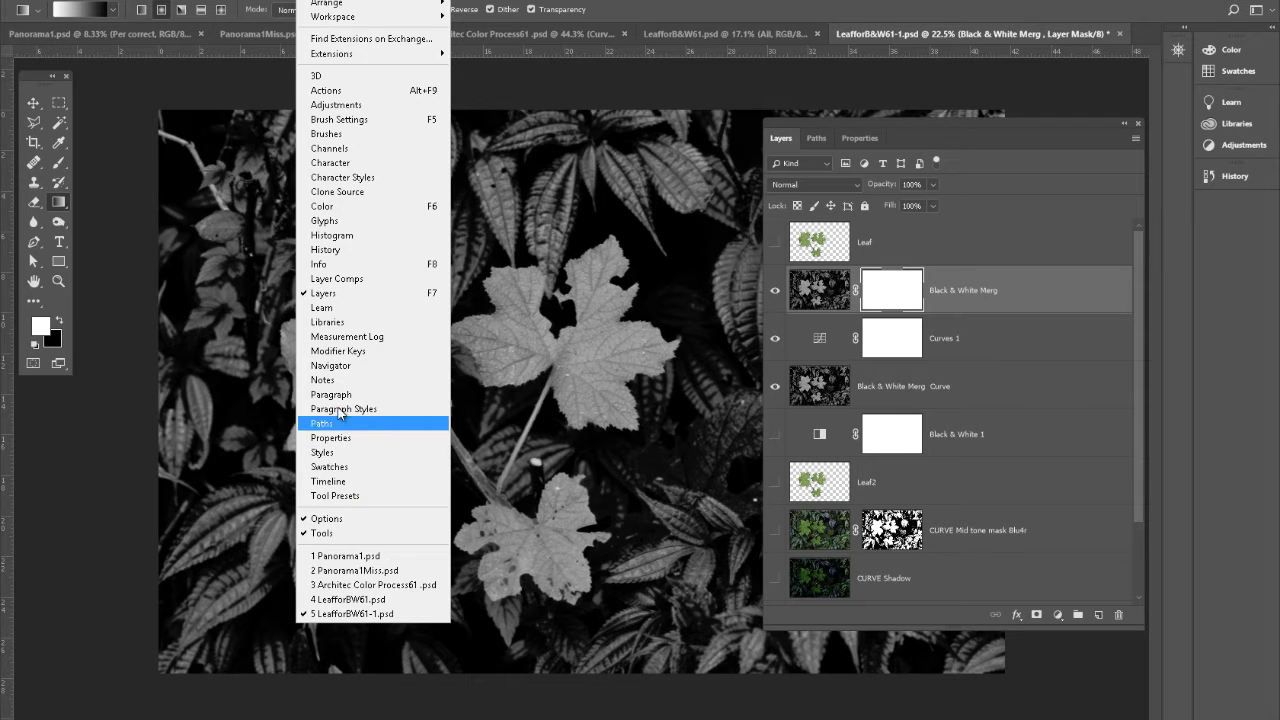
left_click(58, 203)
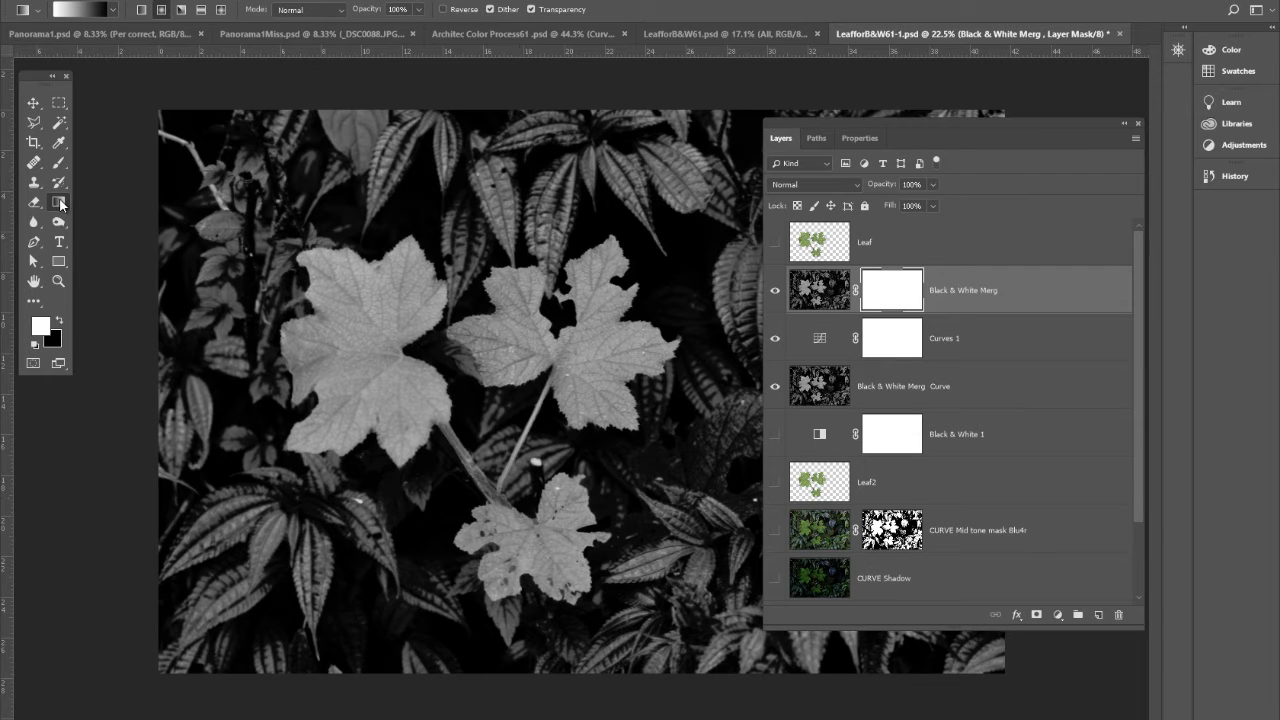
right_click(61, 204)
left_click(125, 202)
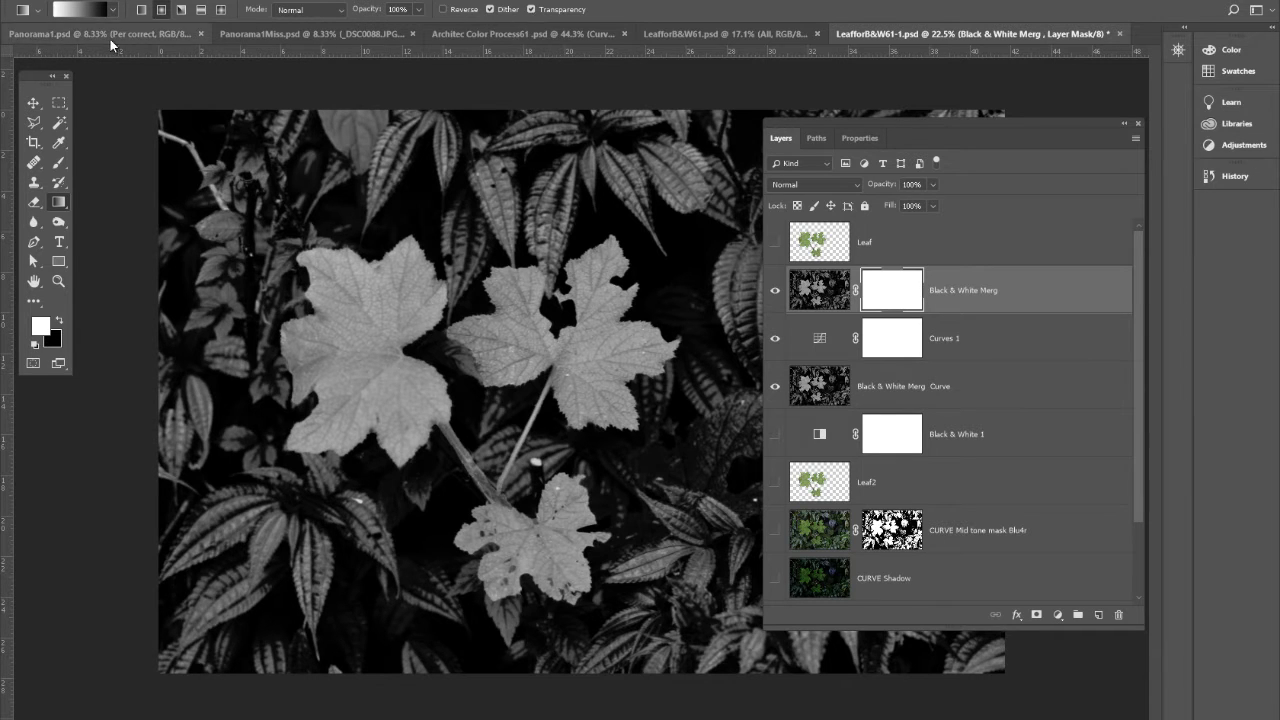
left_click(35, 14)
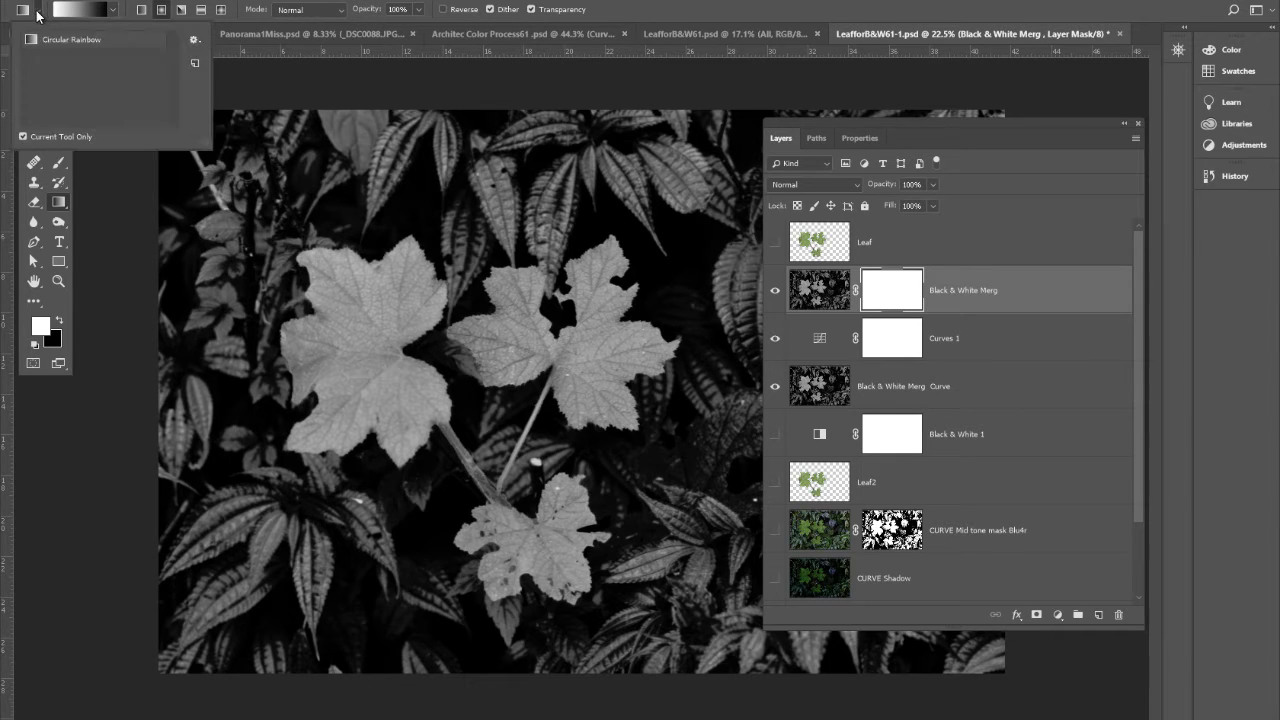
Apply a white-to-black radial gradient to the Black & White Merg mask, from the large leaf's edge outward past the neighbouring leaf
left_click(162, 10)
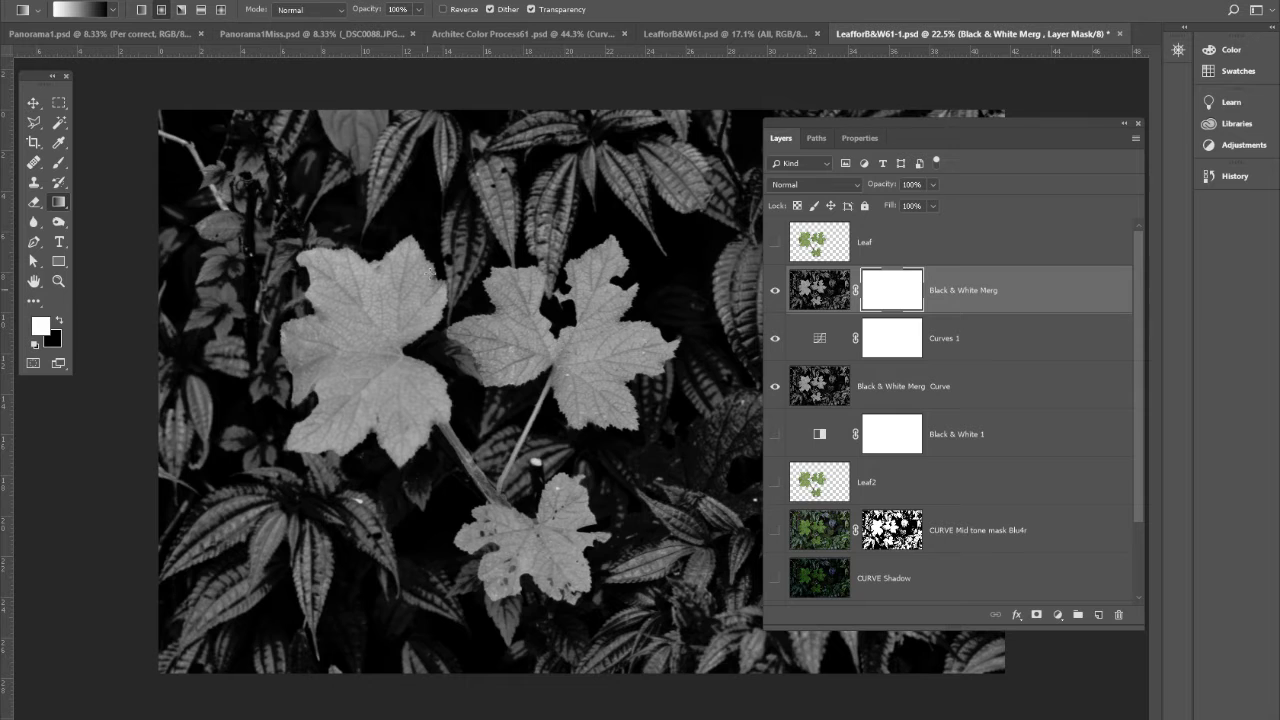
mouse_move(445, 300)
left_mouse_down()
mouse_move(590, 390)
mouse_move(627, 449)
left_mouse_up()
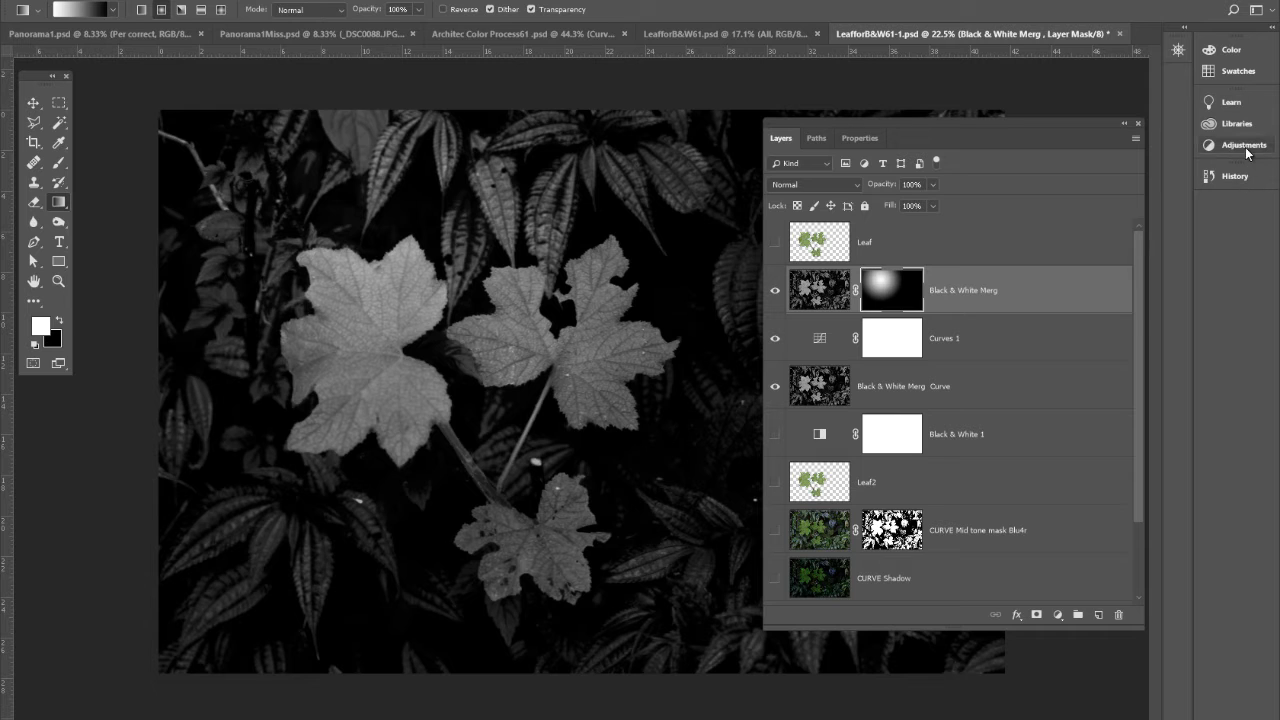
left_click_drag(977, 126, 946, 236)
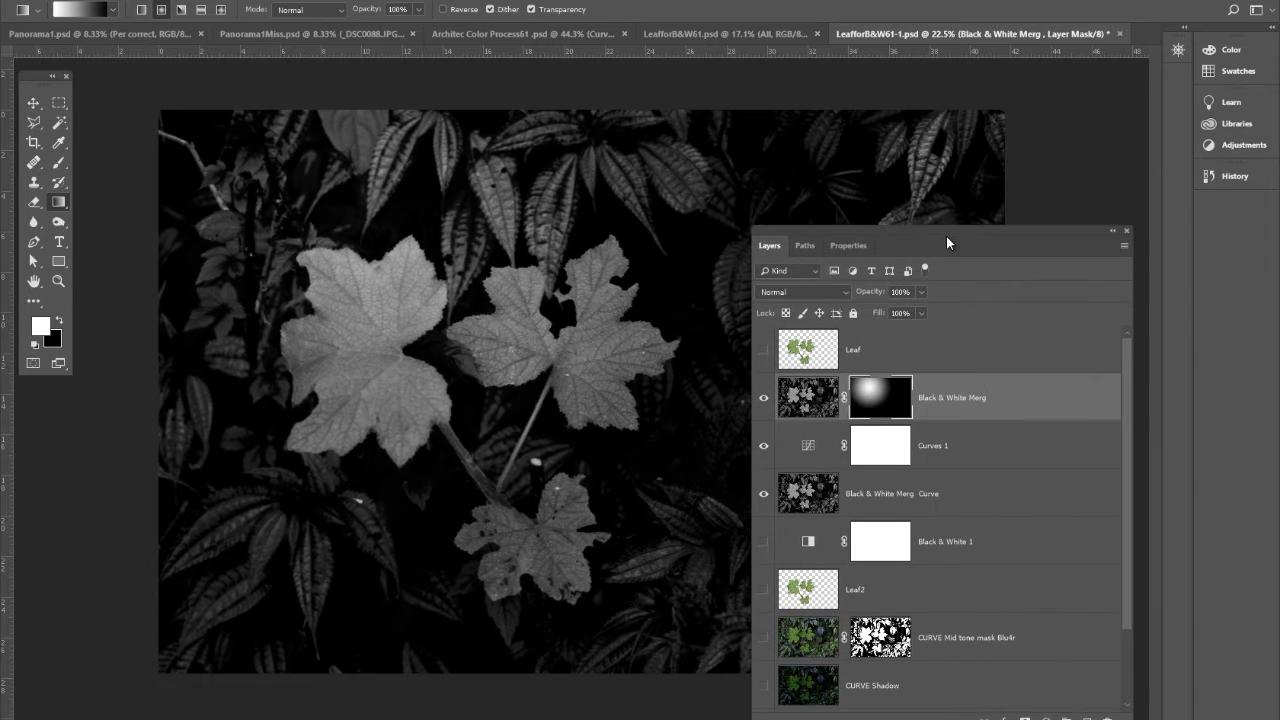
left_click(320, 0)
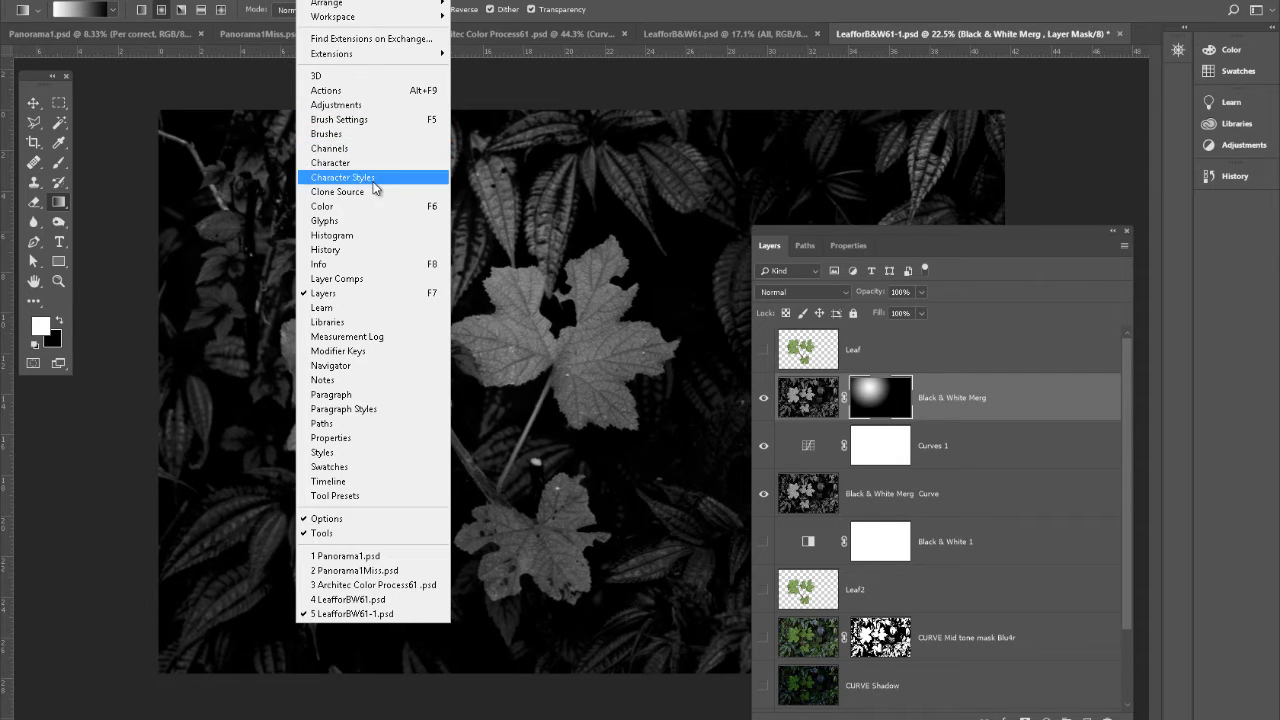
left_click(376, 212)
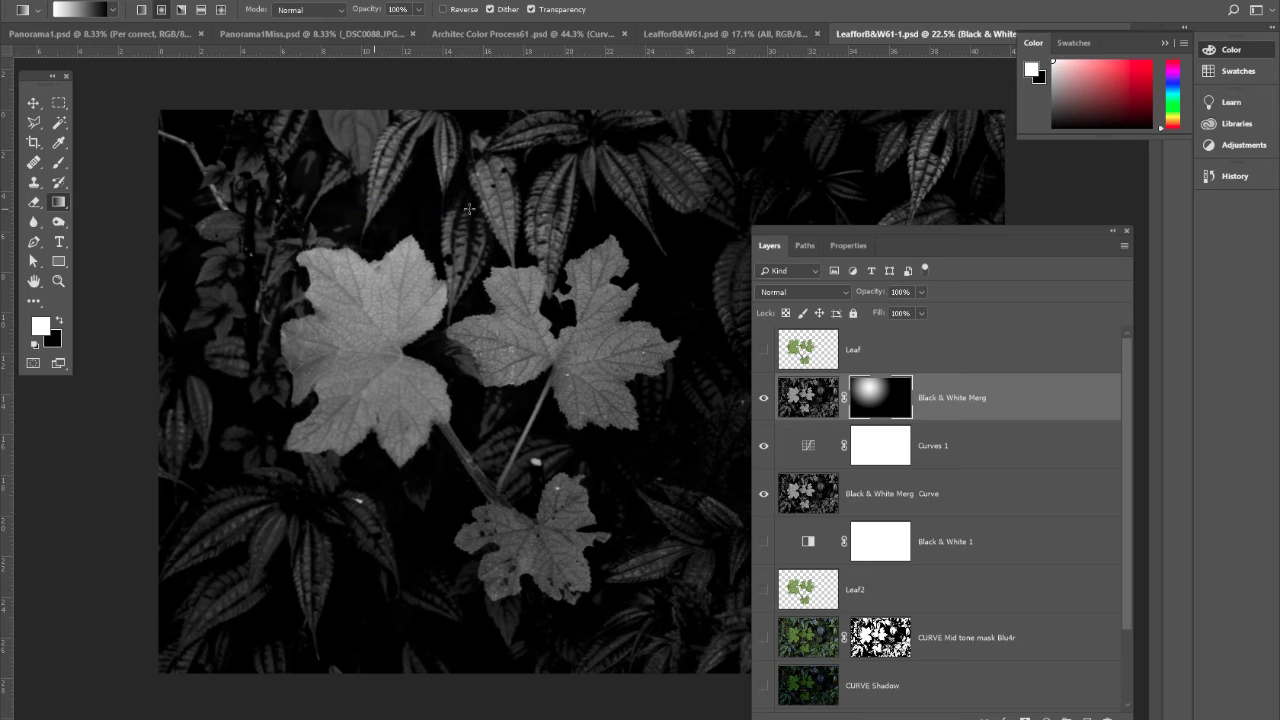
left_click(1165, 45)
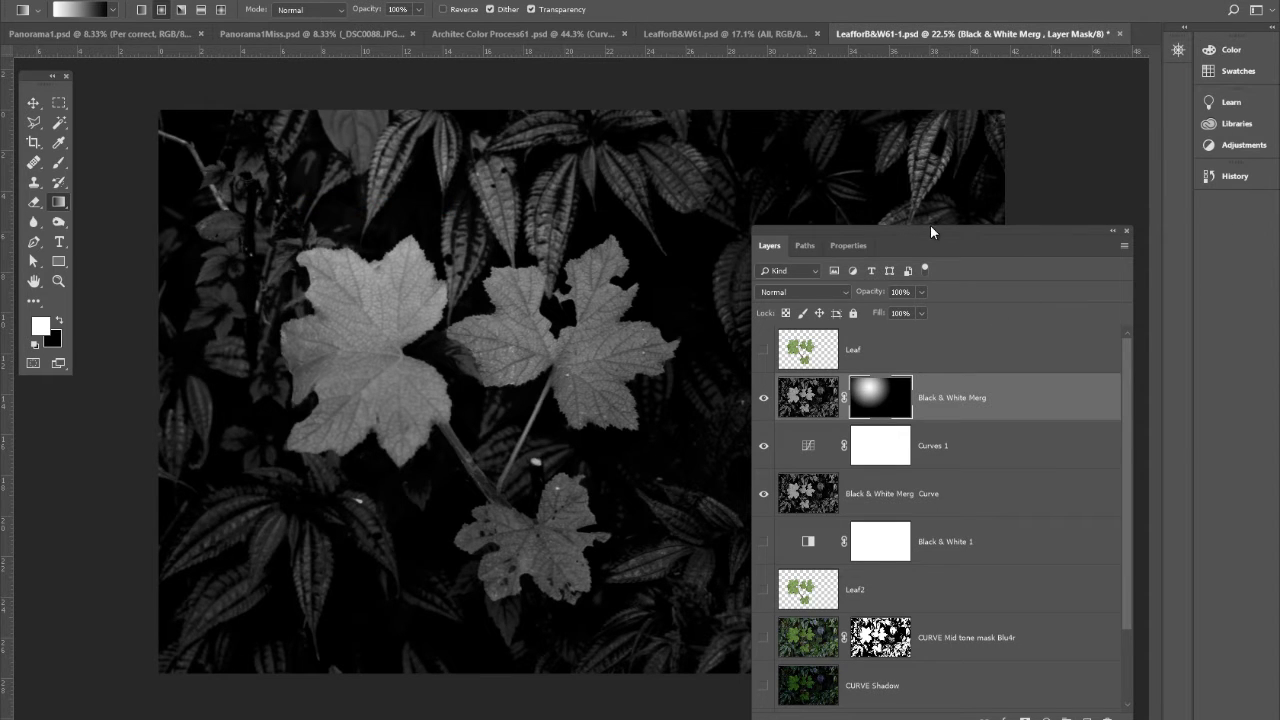
left_click_drag(930, 232, 924, 65)
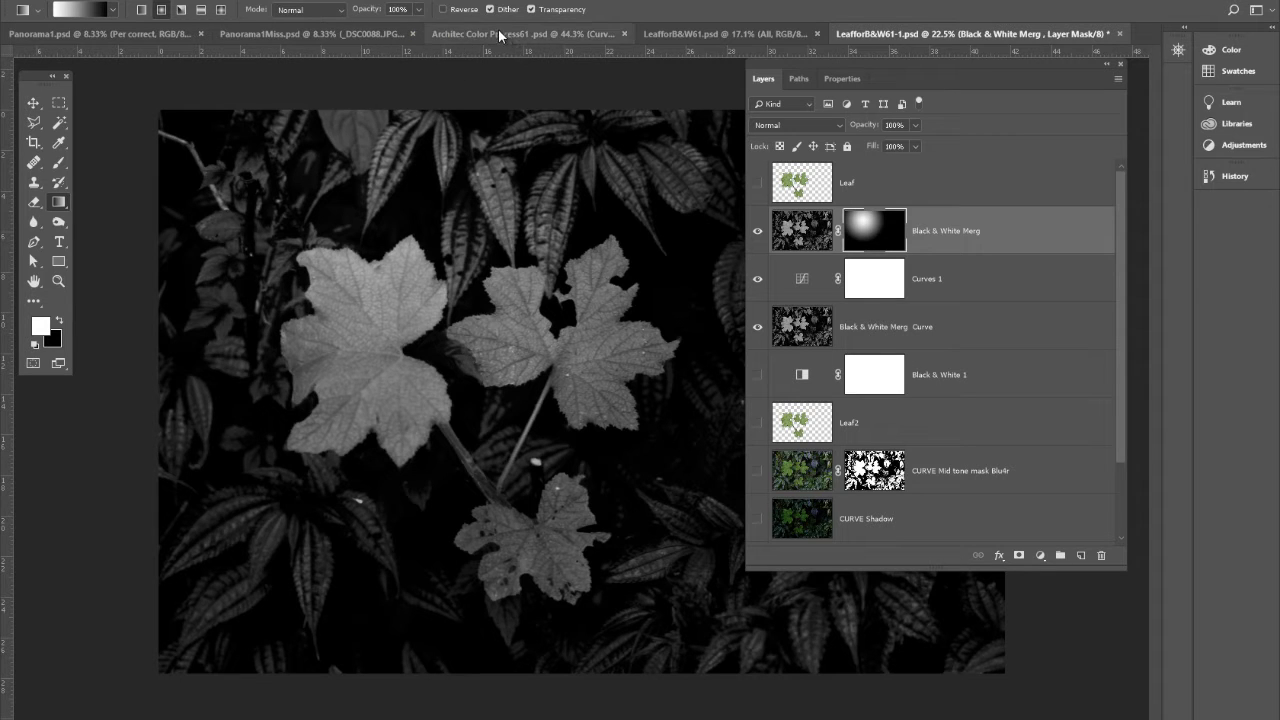
Reverse the radial gradient and redraw it on the Black & White Merg mask, from between the two upper leaves past the small lower leaf
left_click(444, 9)
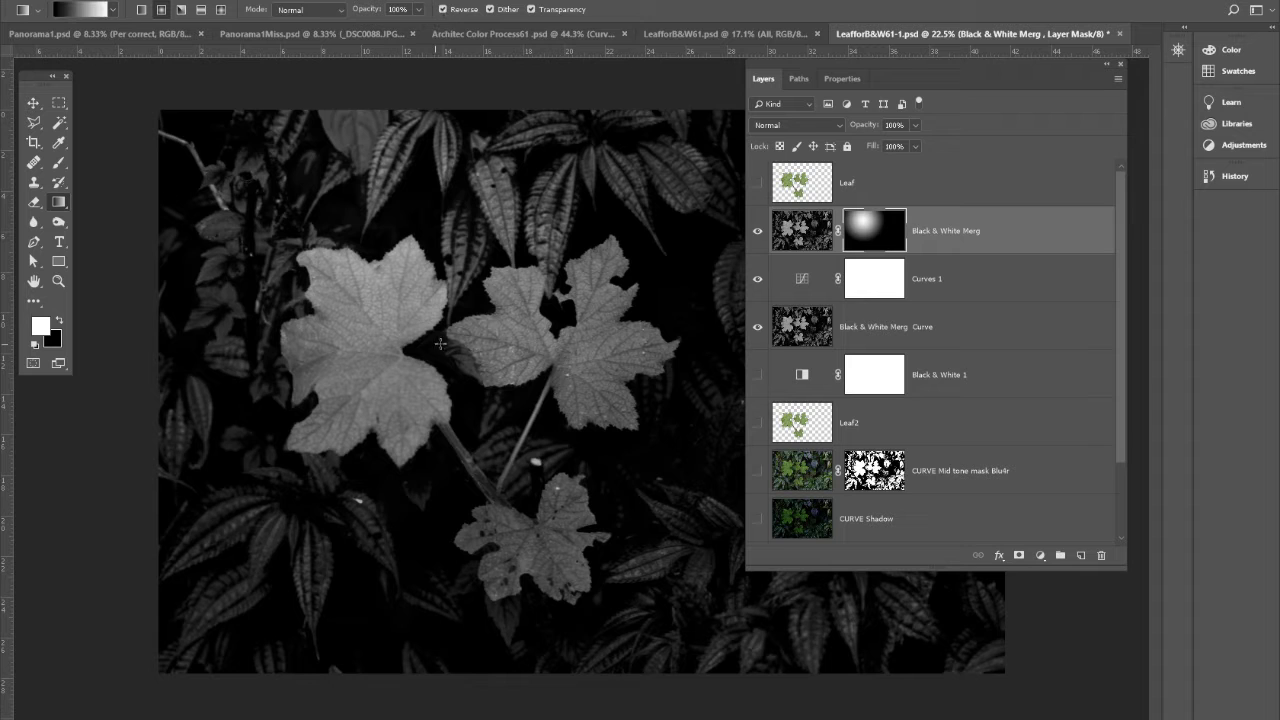
left_click_drag(441, 344, 630, 542)
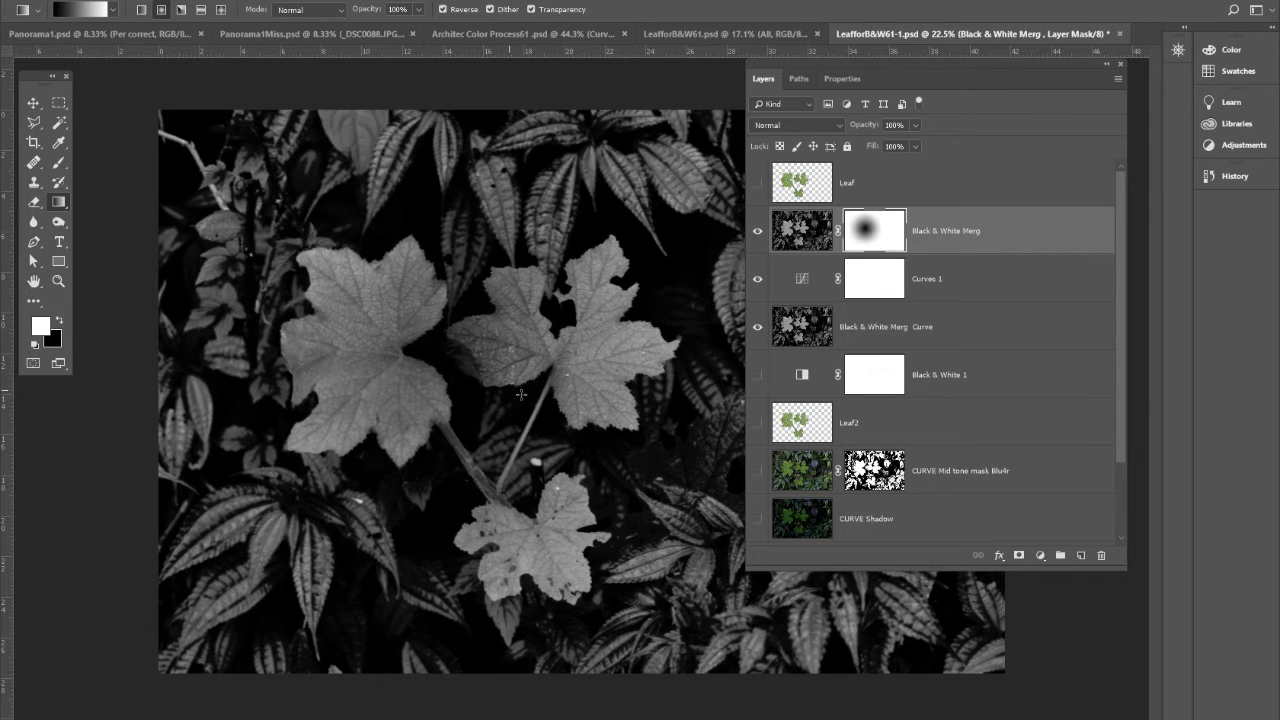
Turn off gradient reversal and redraw the radial gradient on the Black & White Merg mask, ending from above the upper leaves past the image's lower edge
left_click(444, 9)
left_click_drag(471, 314, 726, 612)
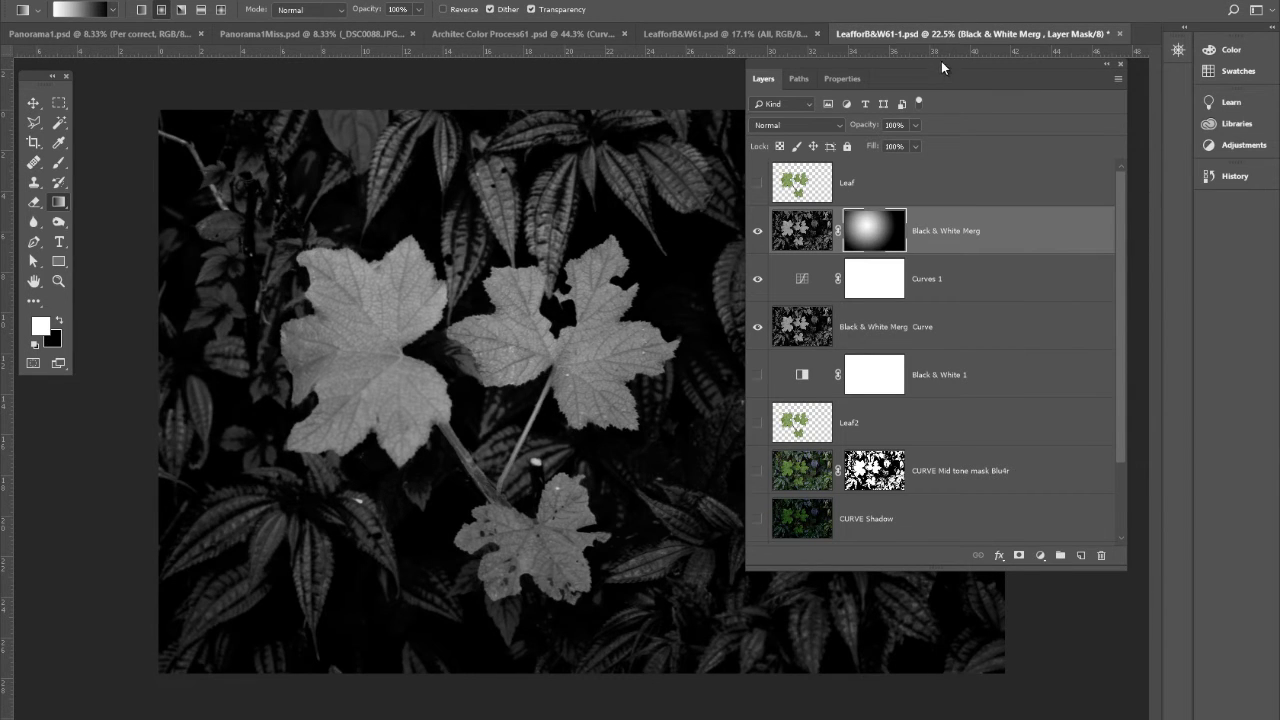
left_click_drag(942, 62, 1181, 159)
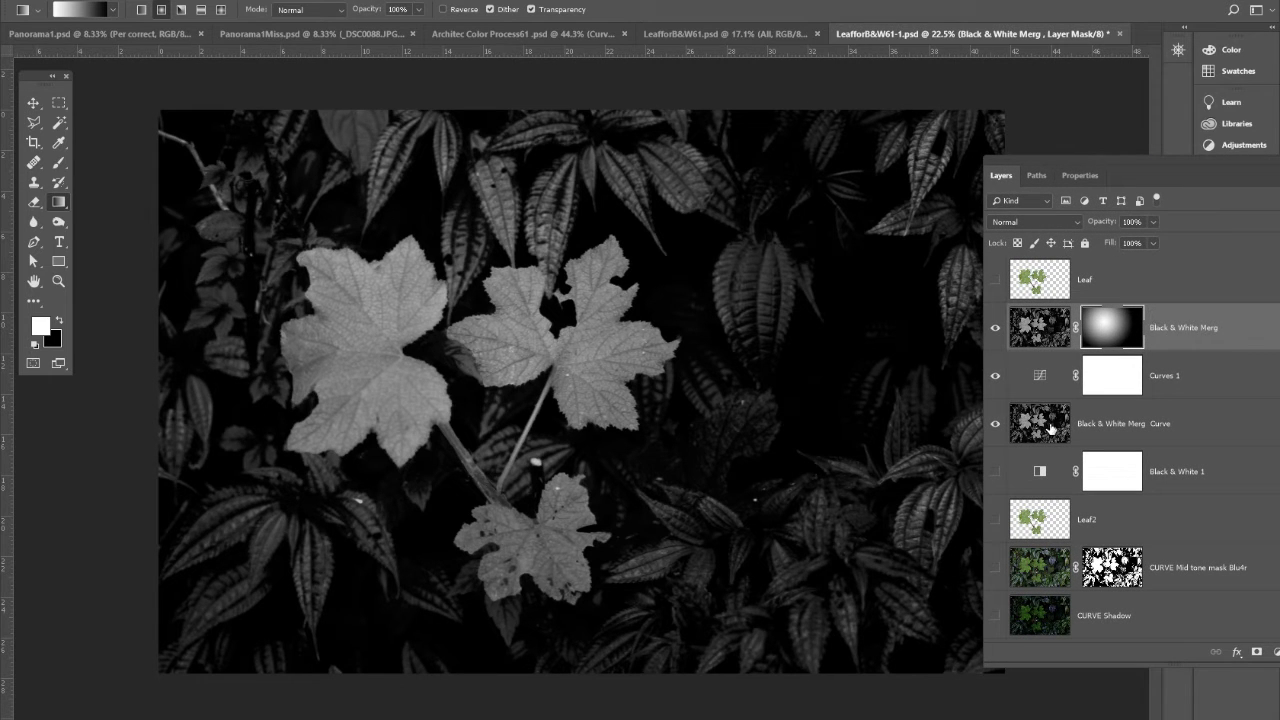
left_click_drag(417, 240, 797, 558)
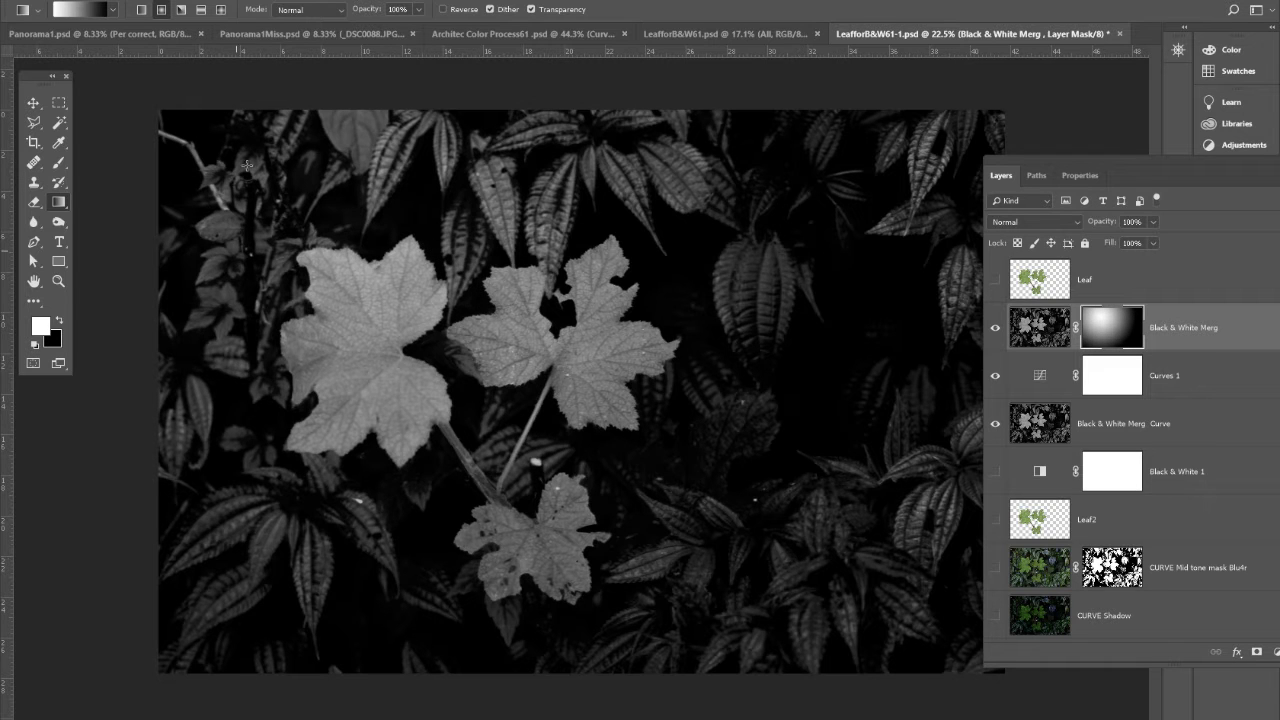
left_click_drag(264, 90, 727, 648)
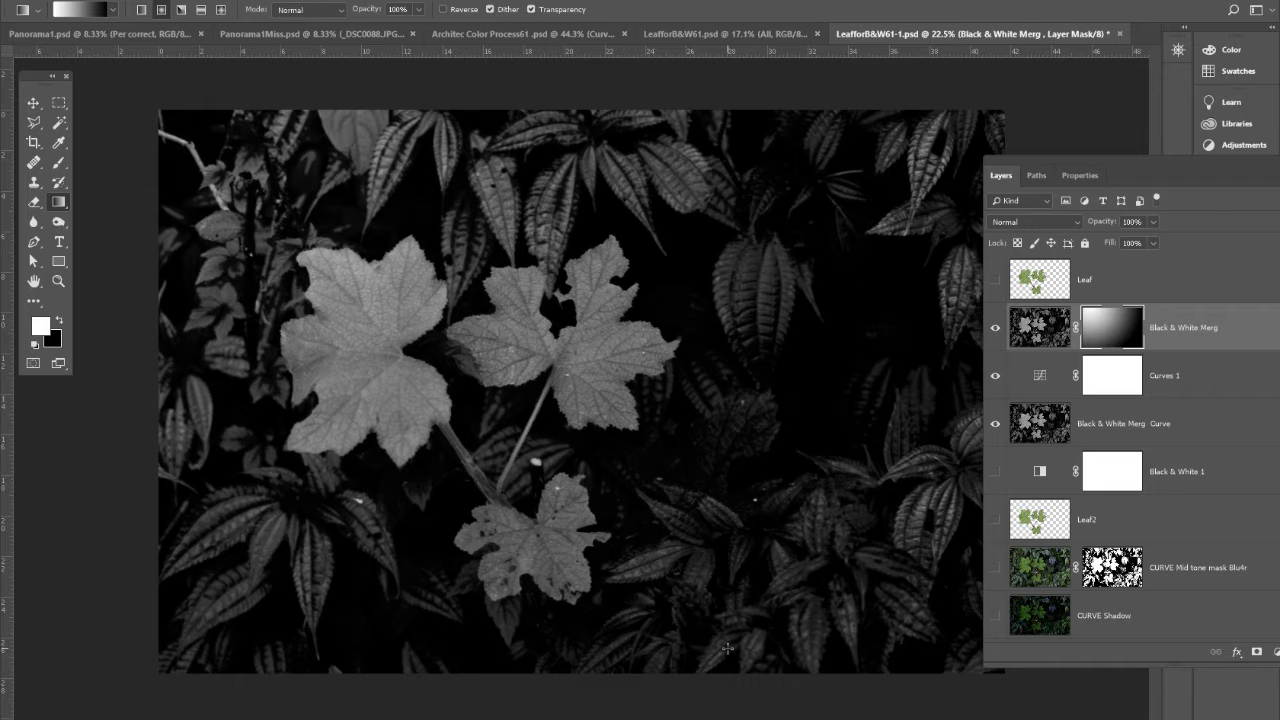
left_click_drag(490, 122, 832, 698)
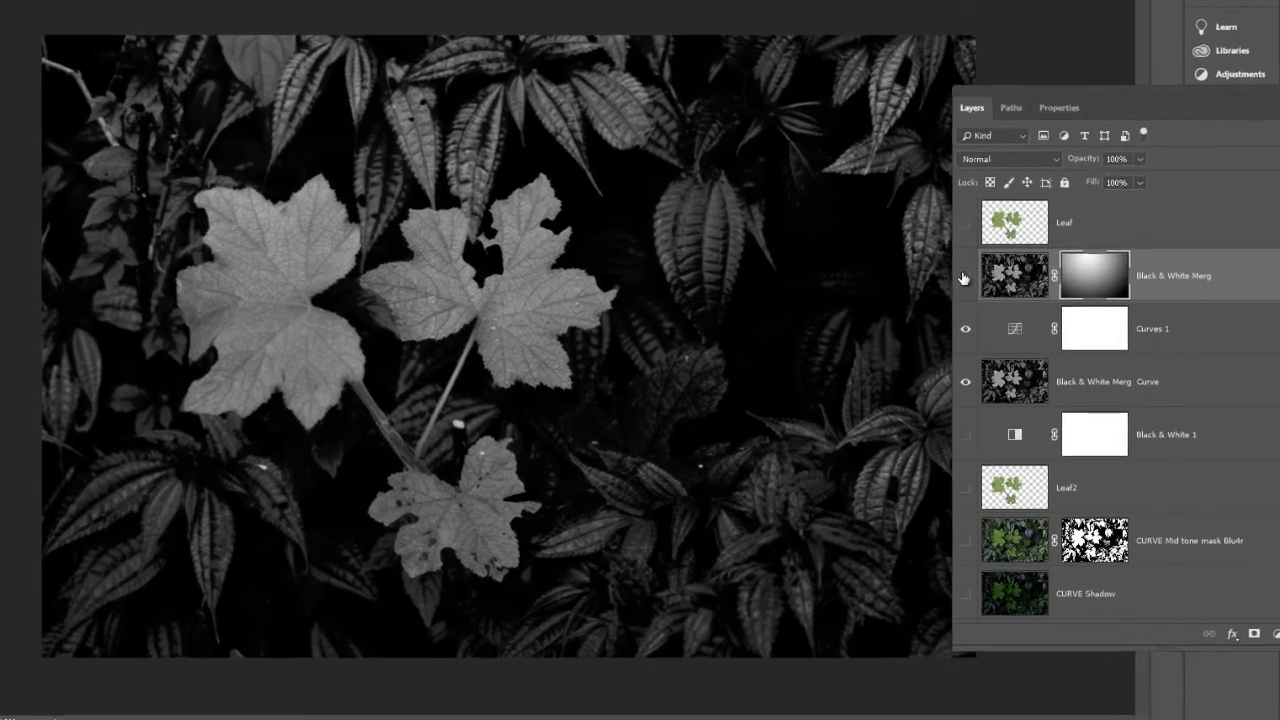
Toggle the visibility of the Black & White Merg and Black & White Merg Curve layers to compare the blend
left_click(994, 330)
left_click(994, 330)
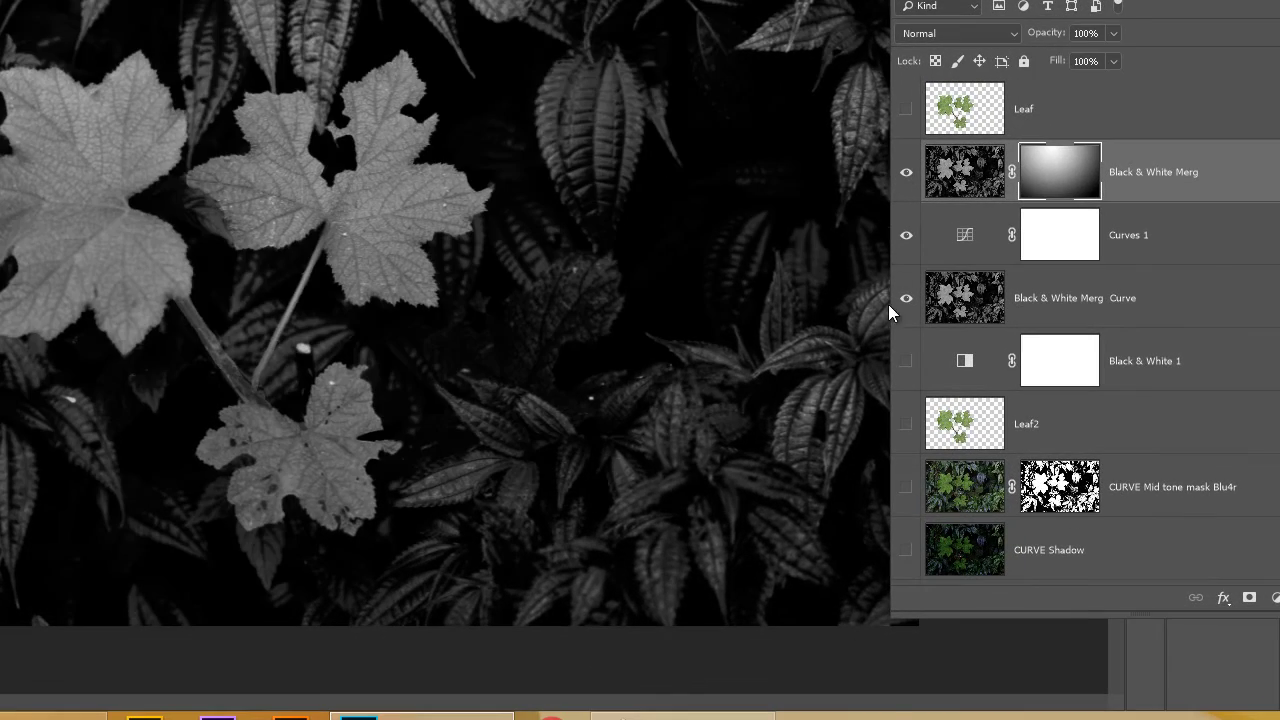
left_click(906, 299)
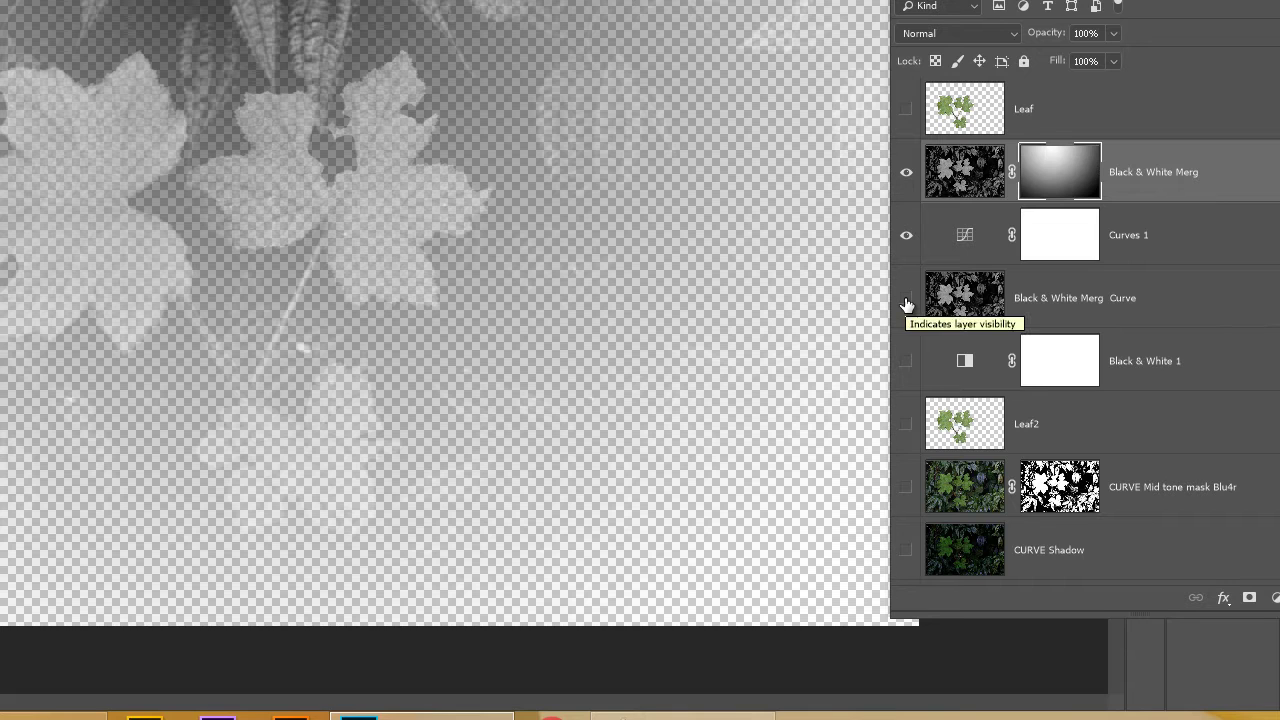
left_click(906, 301)
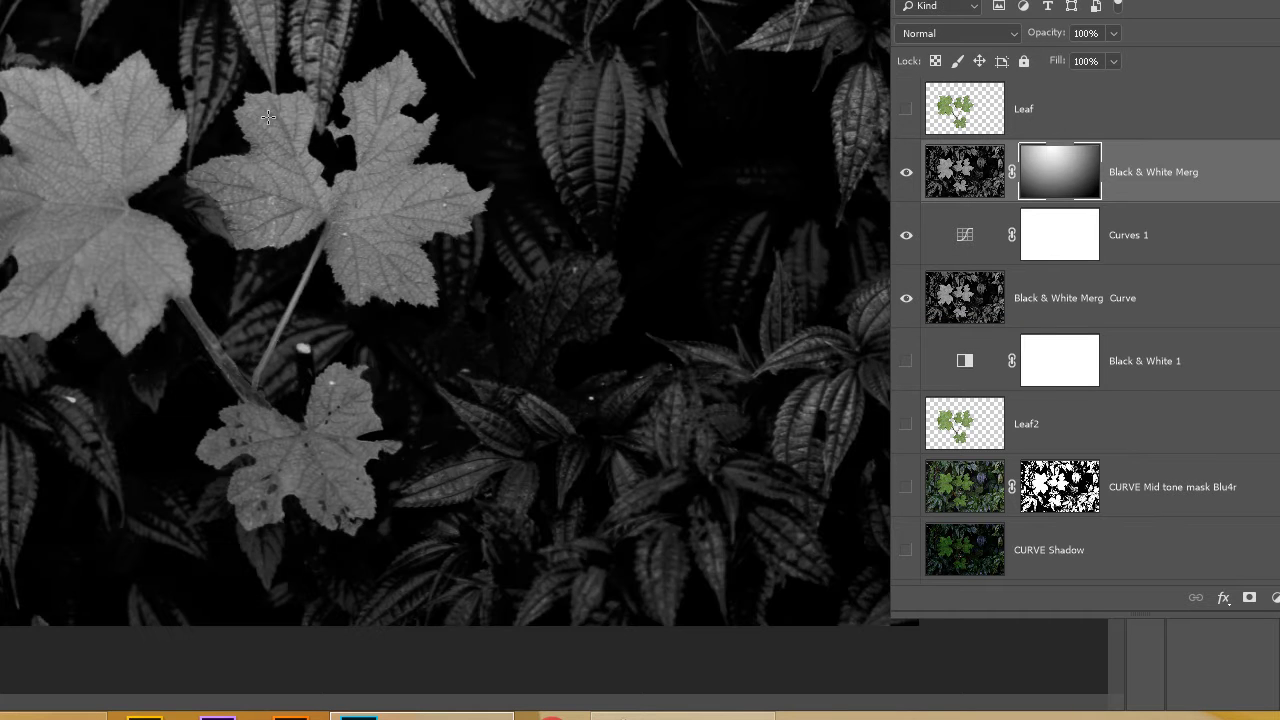
Try further radial gradients on the mask around the upper leaves and check the fade by hiding and reshowing the Black & White Merg Curve layer
left_click_drag(268, 118, 614, 514)
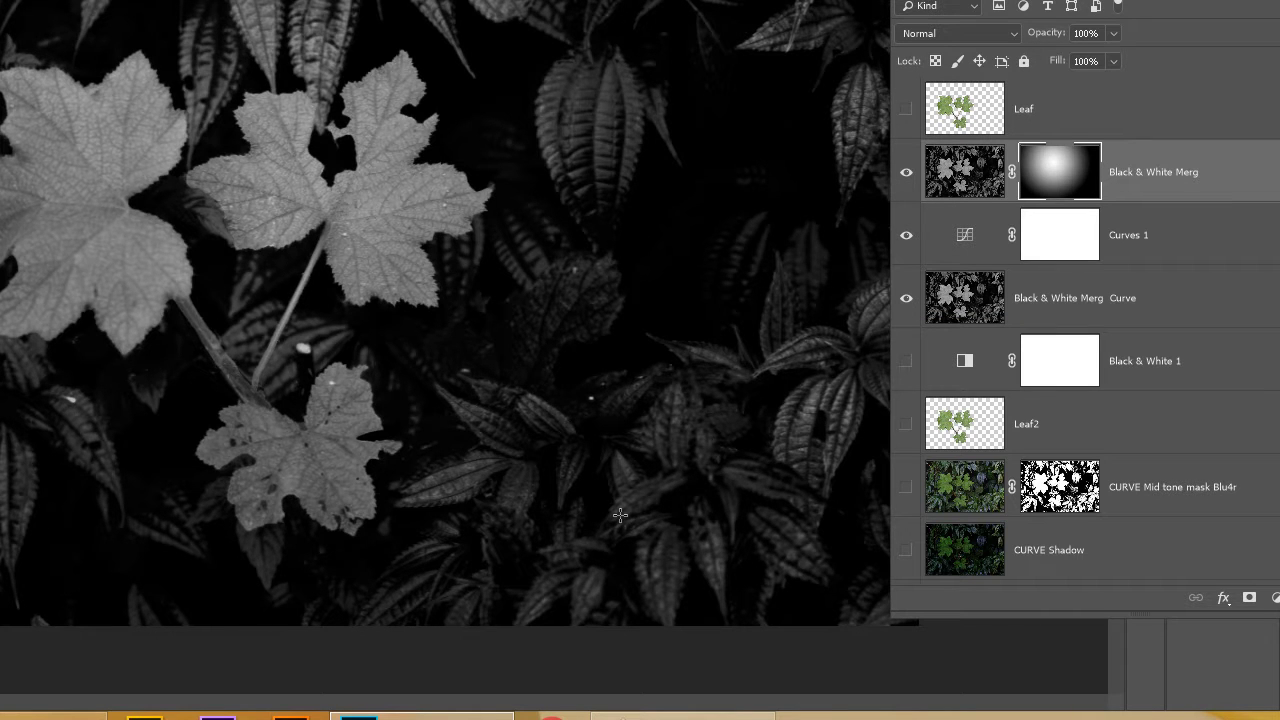
left_click_drag(224, 318, 491, 551)
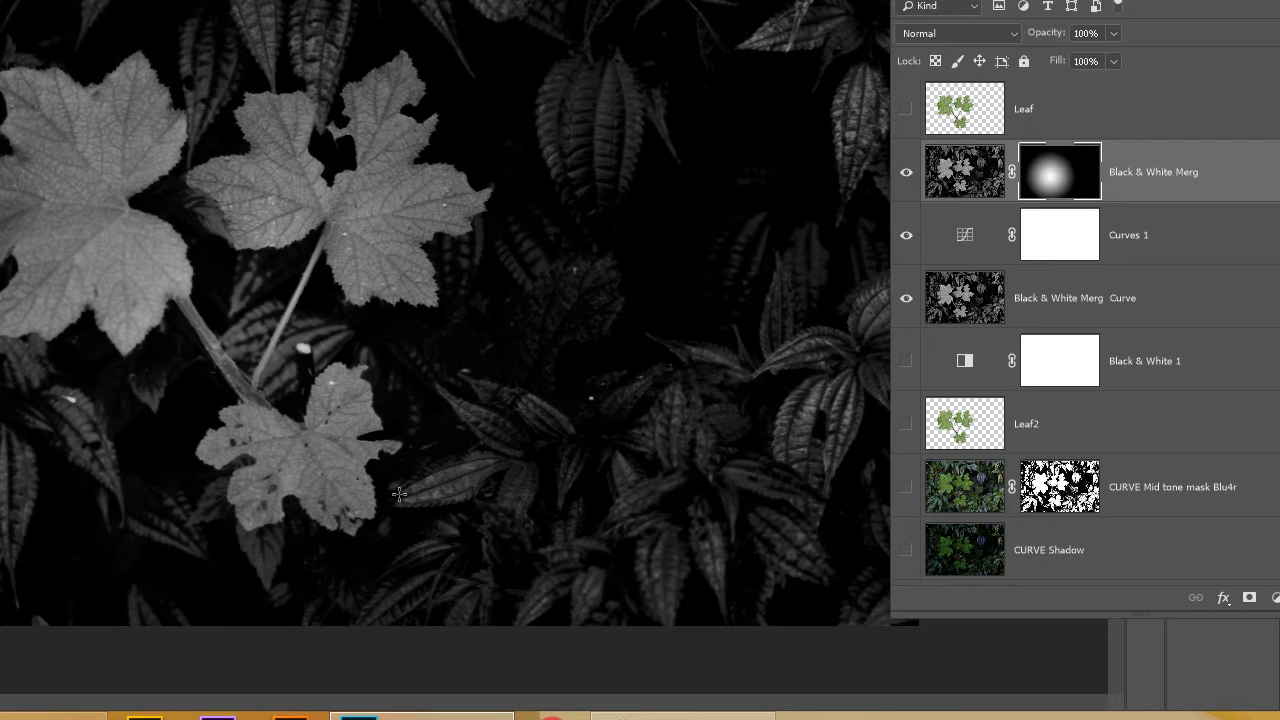
left_click_drag(196, 118, 345, 388)
left_click_drag(433, 518, 470, 594)
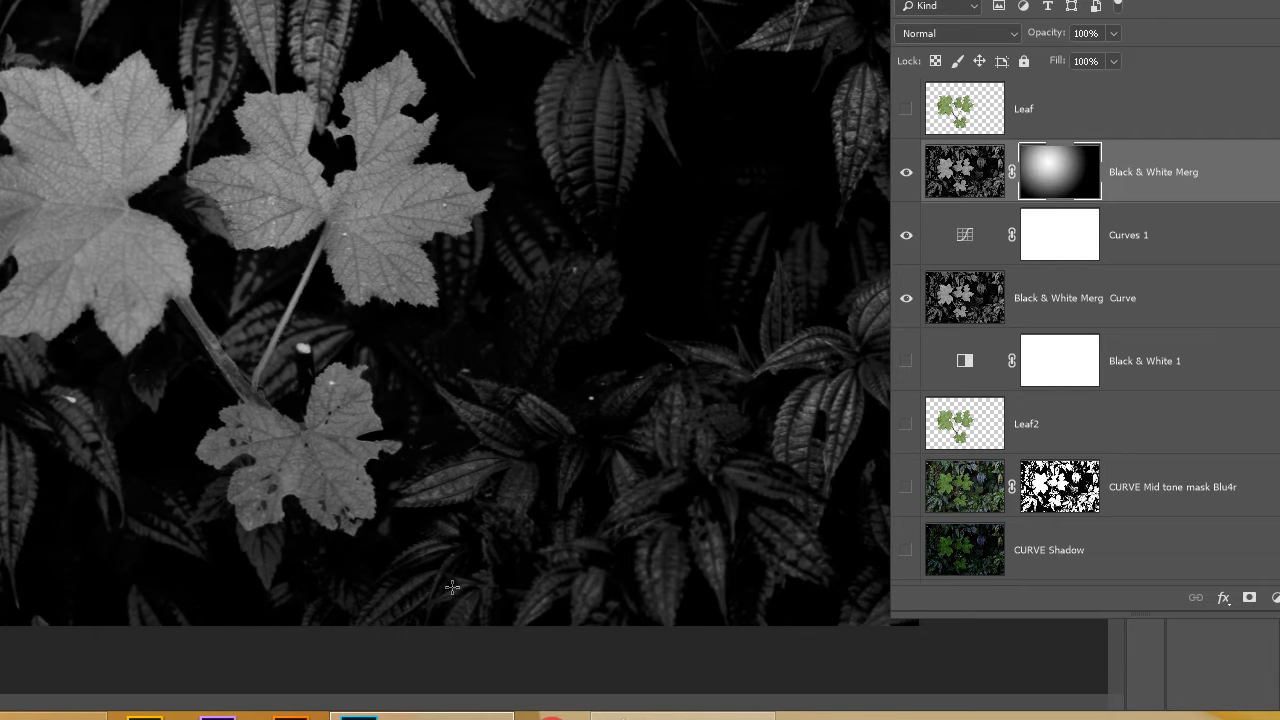
left_click(906, 299)
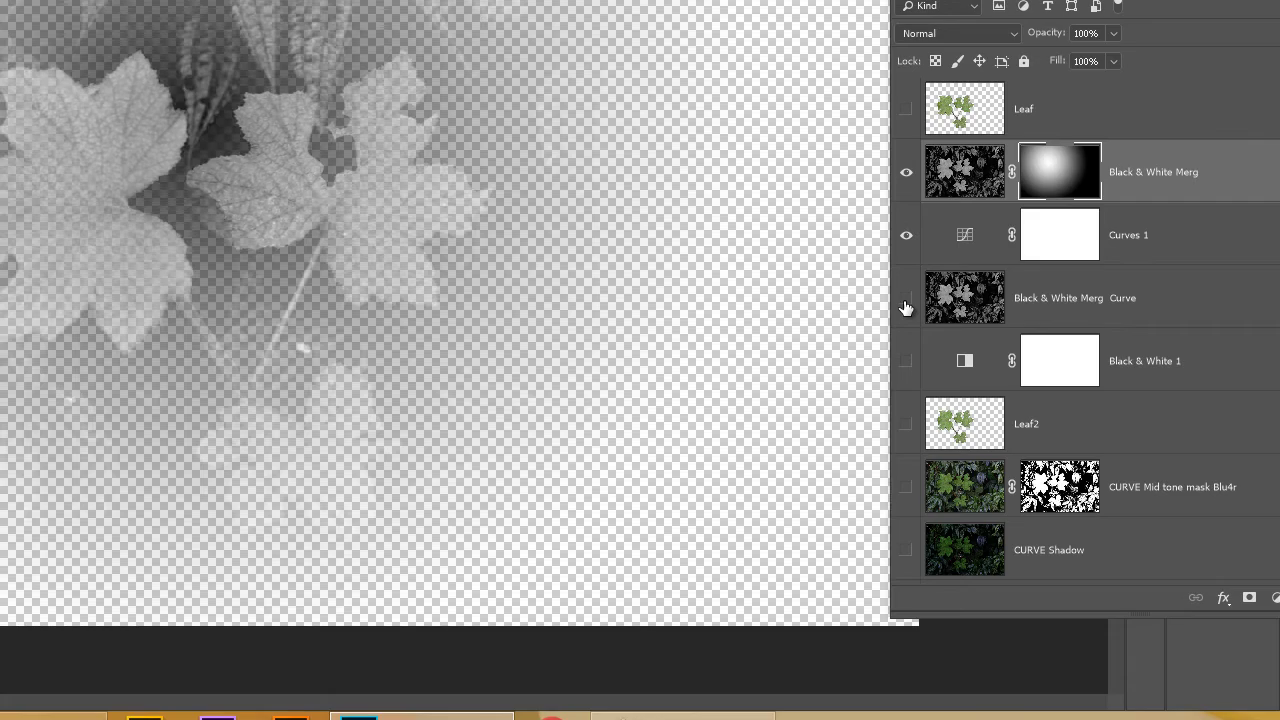
left_click(906, 302)
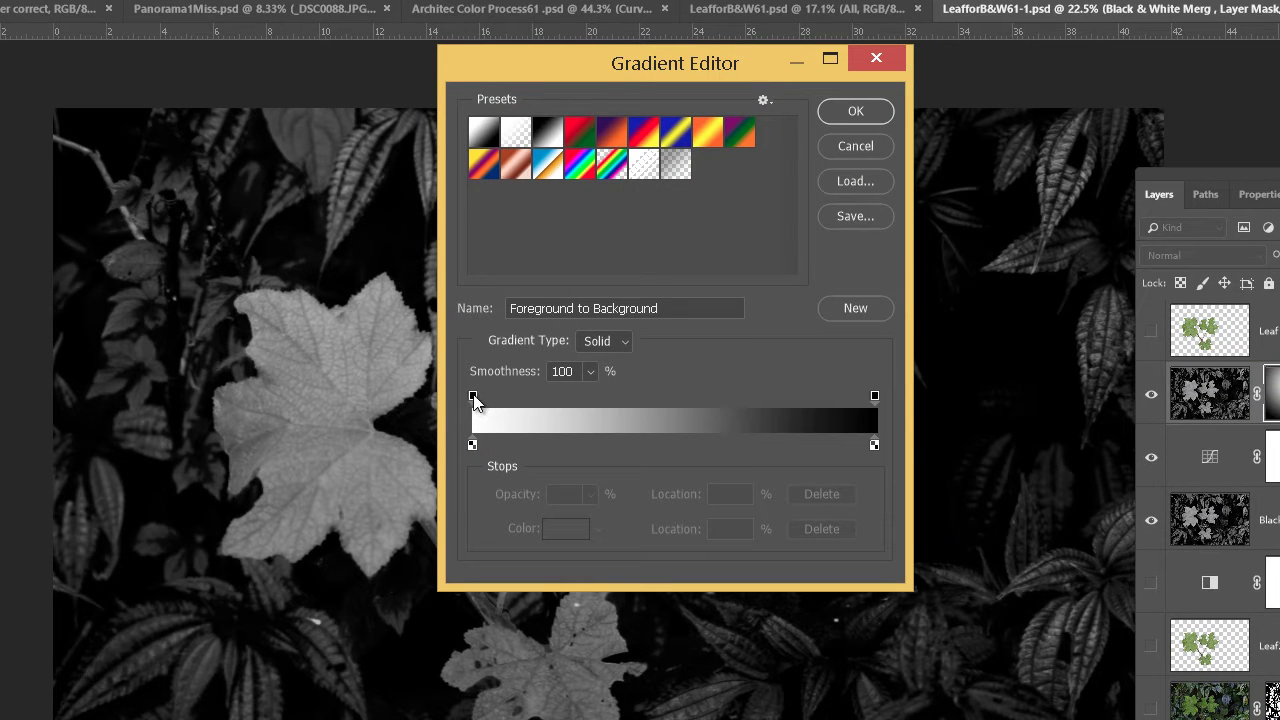
left_click_drag(473, 397, 549, 404)
left_click_drag(663, 403, 458, 417)
left_click(473, 400)
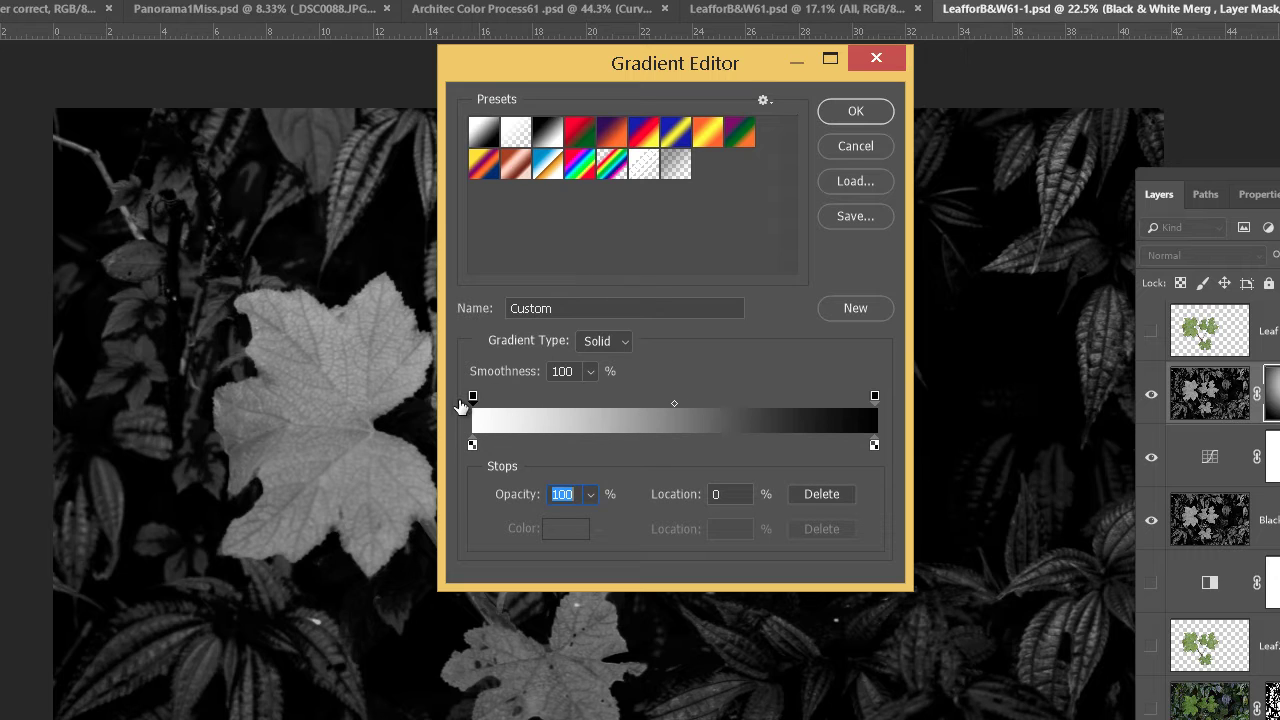
Move the gradient's white colour stop to a 25% location and accept the edited gradient
left_click(474, 443)
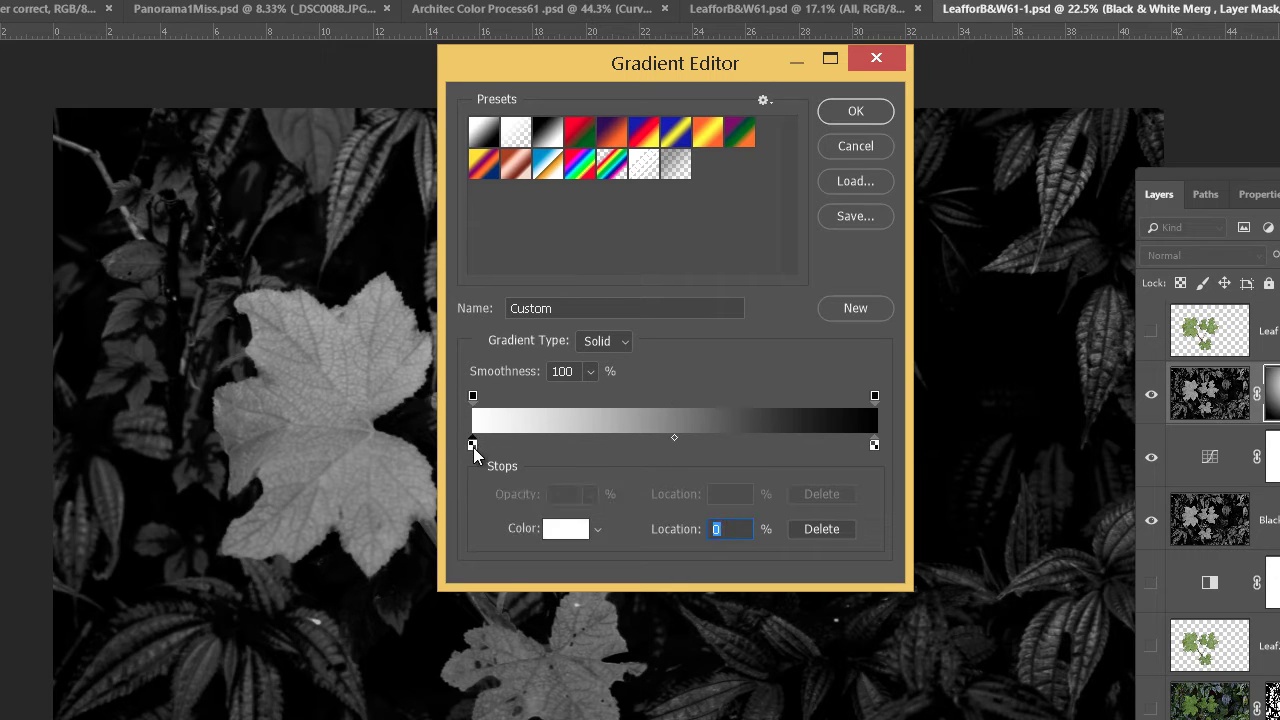
left_click_drag(476, 447, 590, 458)
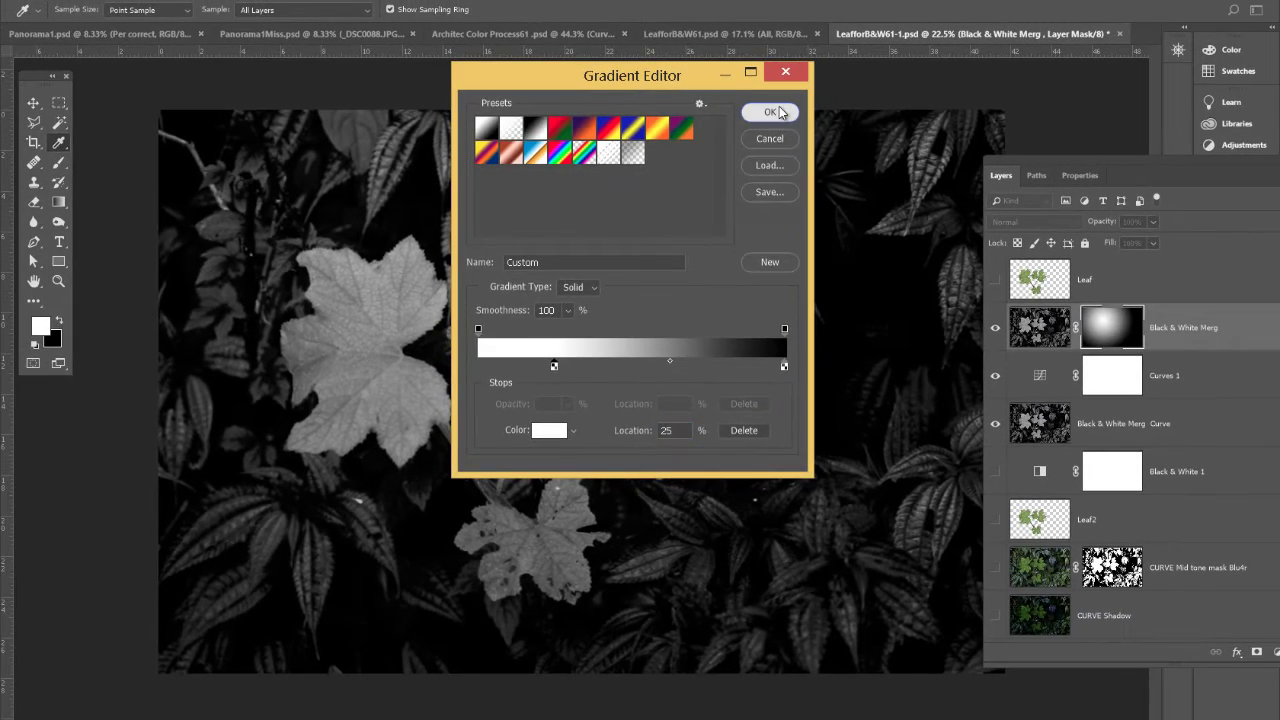
left_click(855, 111)
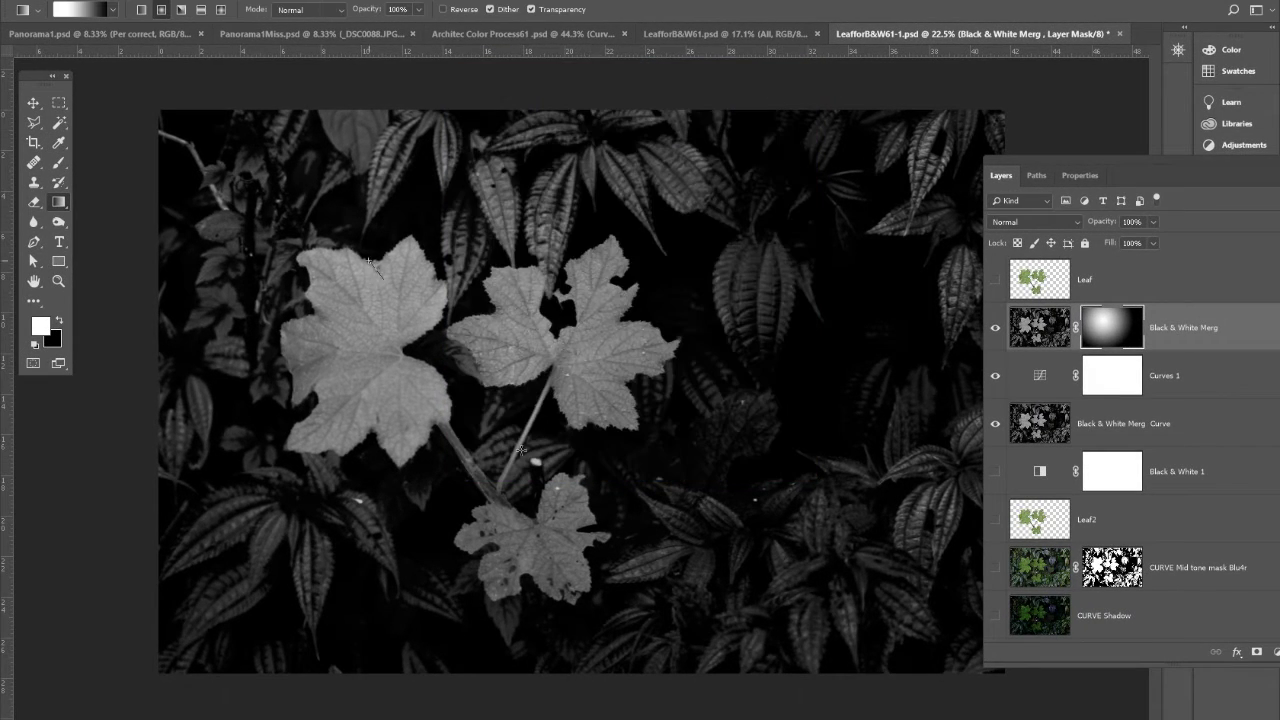
Try the edited radial gradient on the Black & White Merg mask, ending with one from above the upper leaves past the image's lower edge
left_click_drag(520, 450, 604, 555)
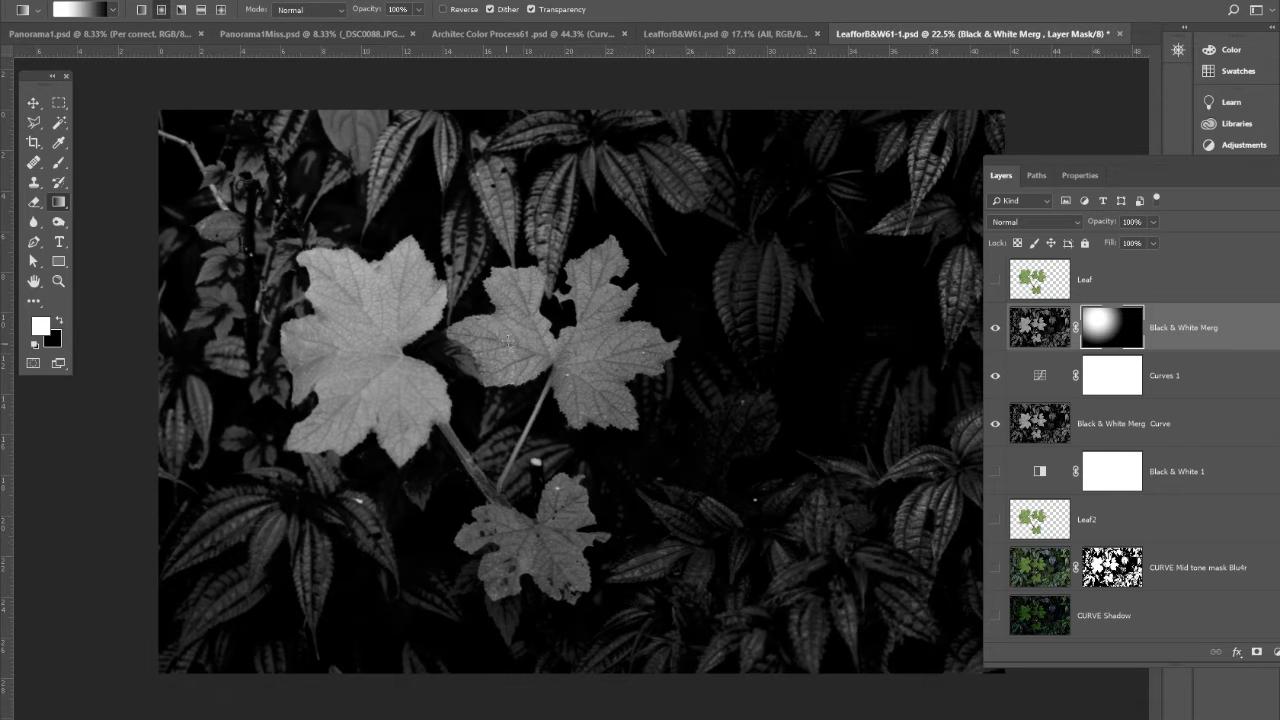
left_click_drag(494, 346, 679, 625)
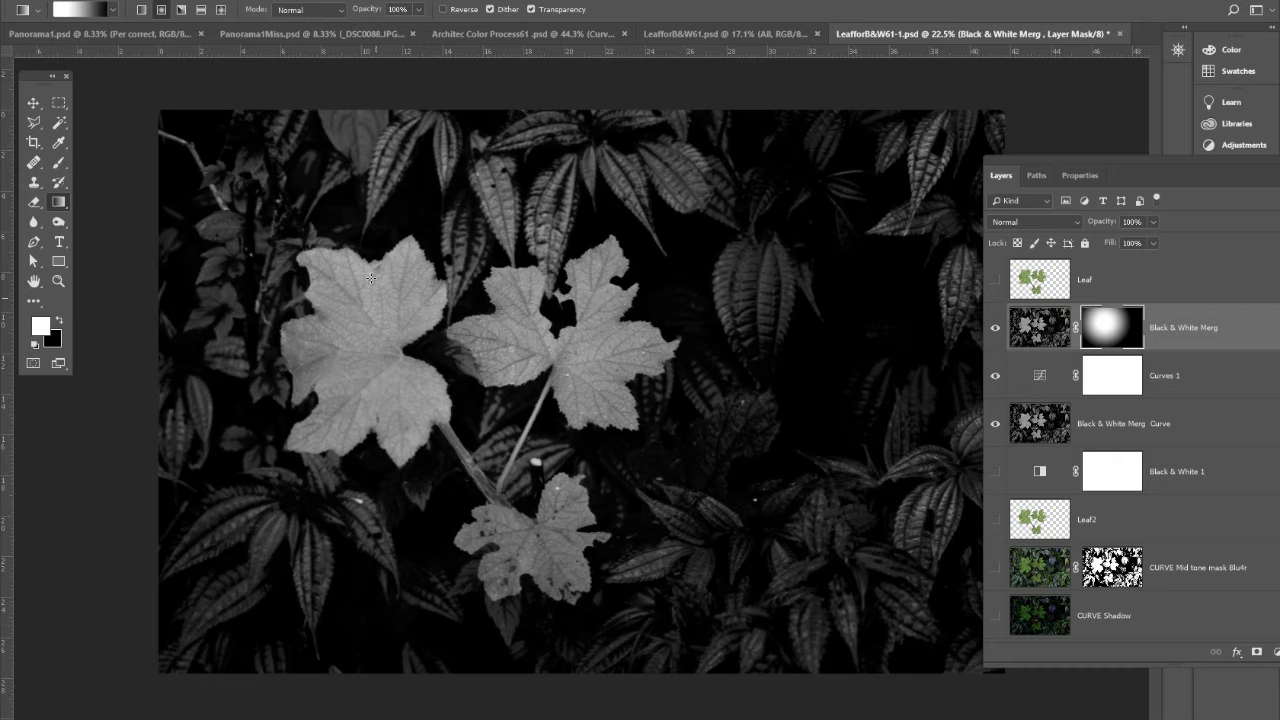
left_click_drag(371, 278, 746, 675)
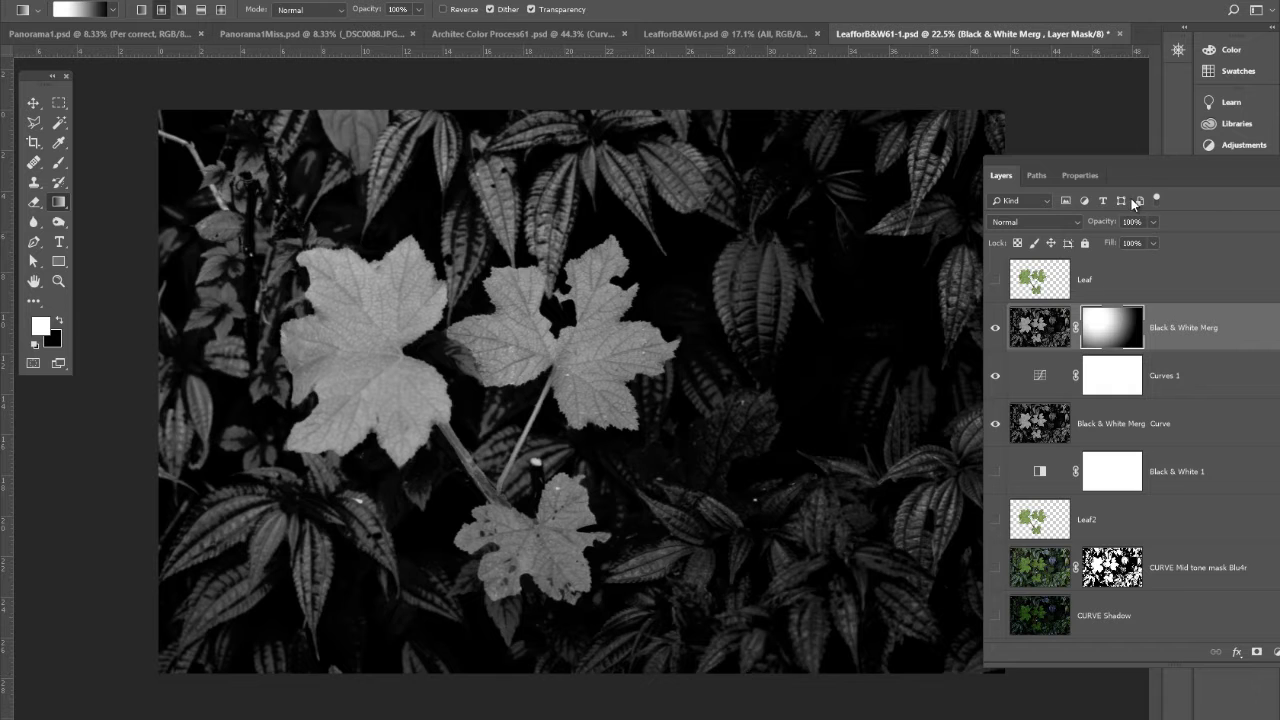
left_click_drag(1147, 161, 978, 122)
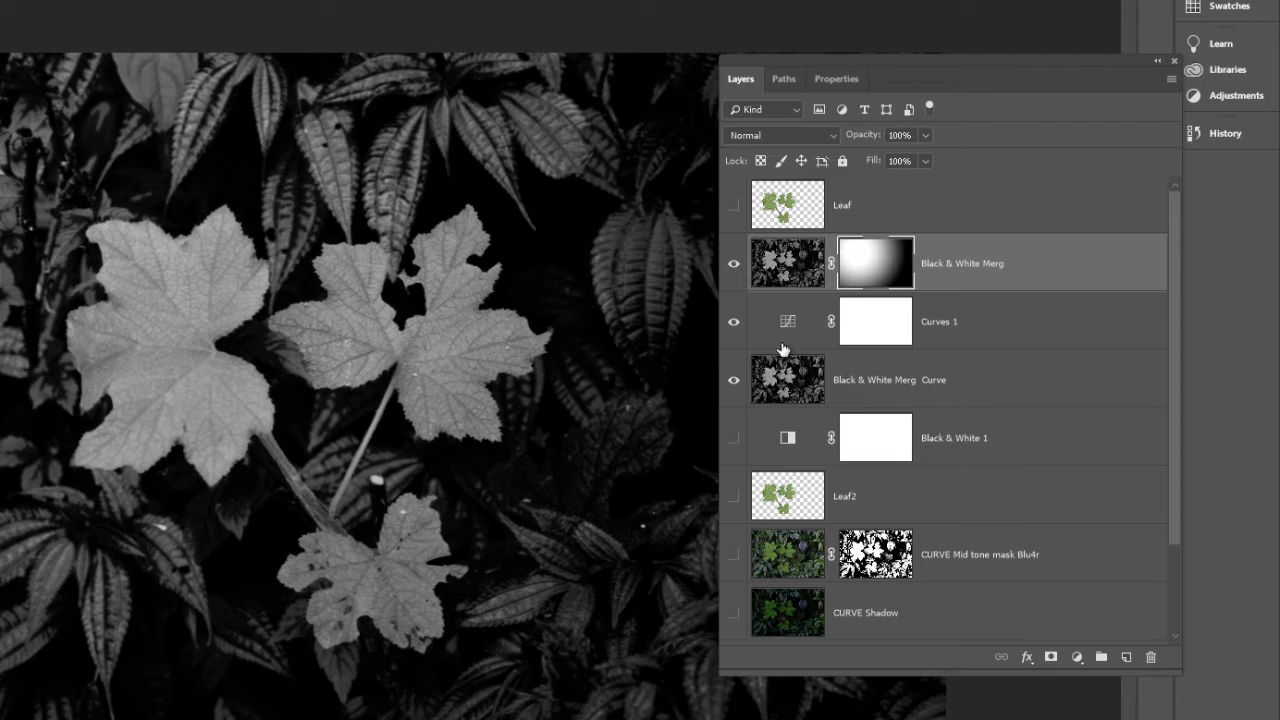
left_click_drag(929, 59, 1014, 126)
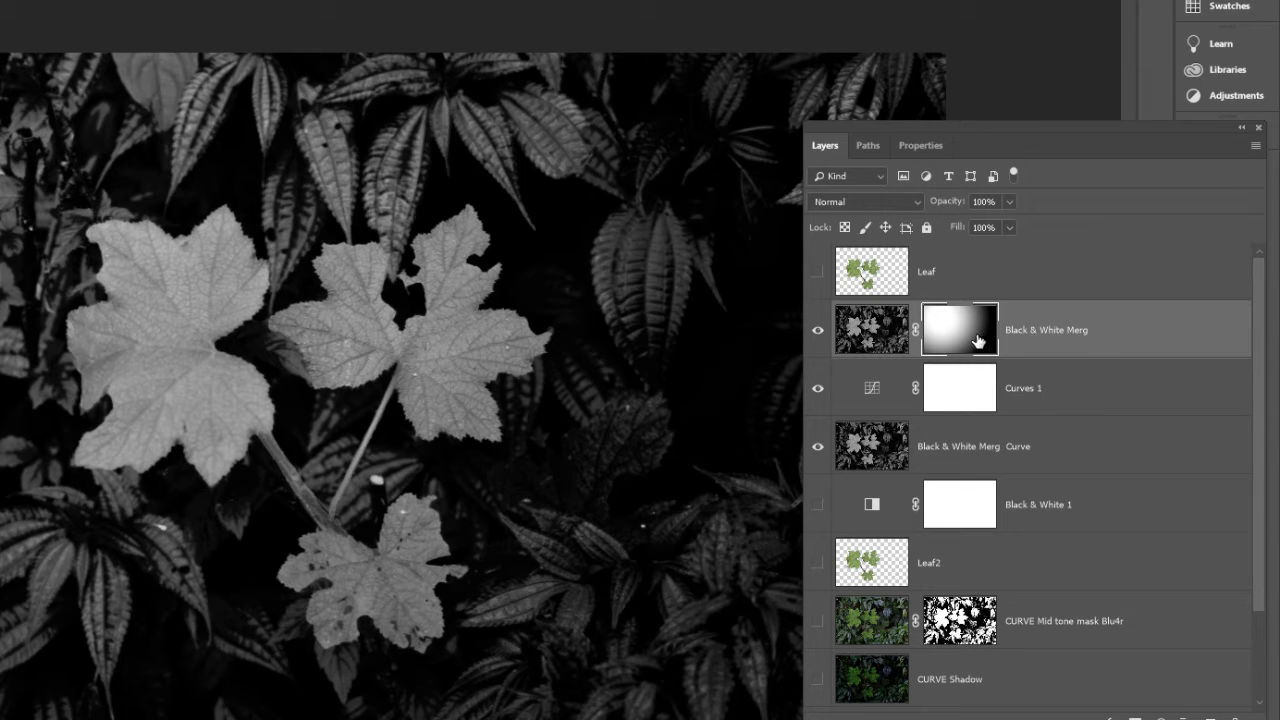
left_click_drag(260, 178, 527, 661)
left_click_drag(270, 124, 691, 703)
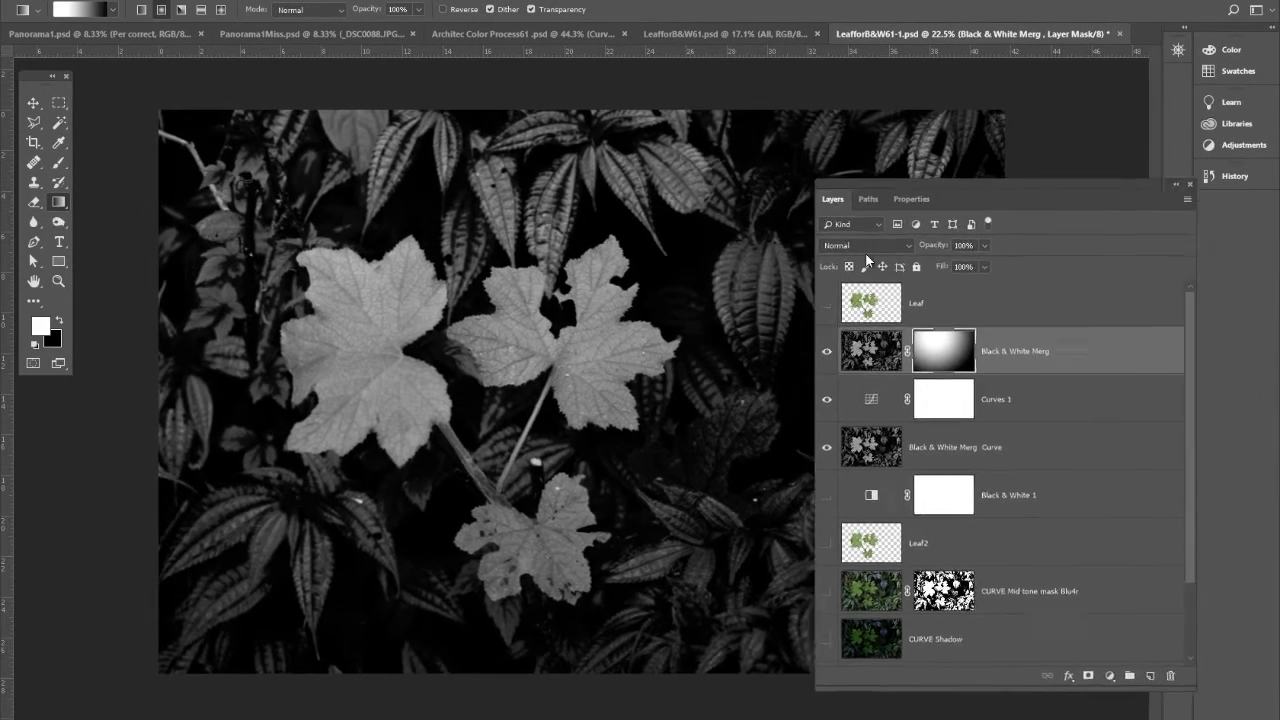
left_click_drag(1125, 127, 1087, 380)
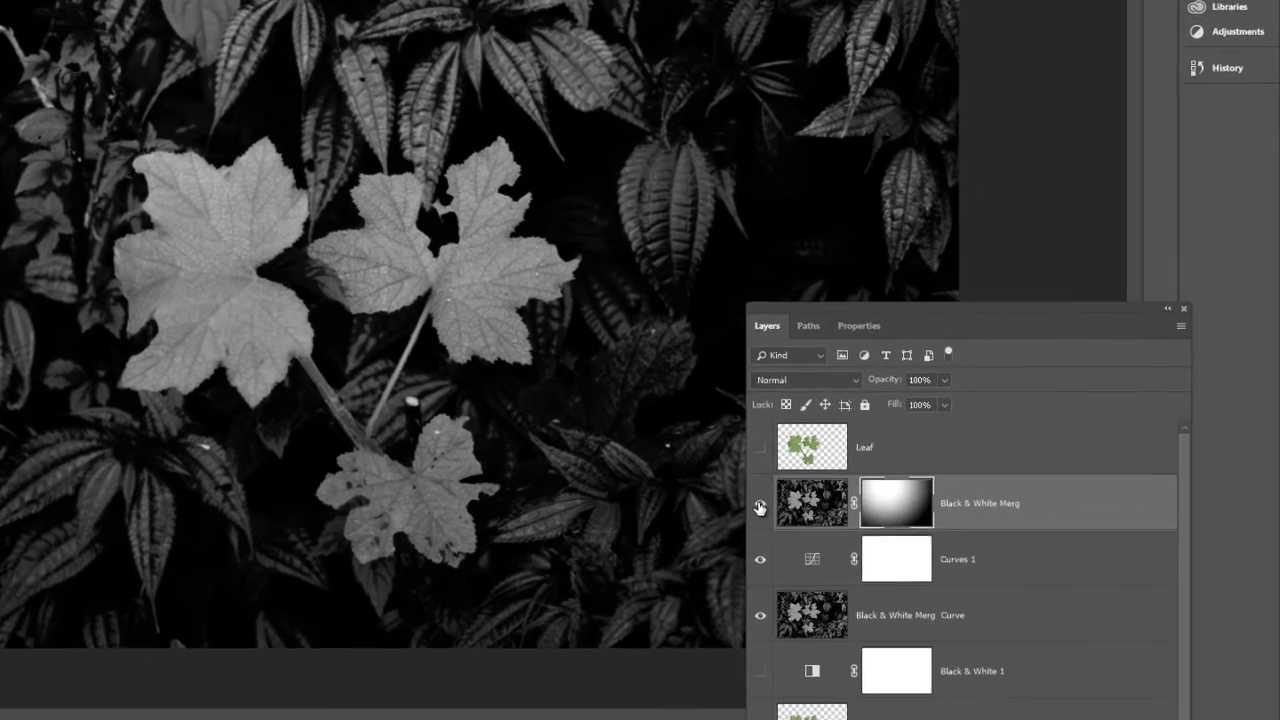
Inspect the masked blend by toggling the Black & White Merg layer and the Black & White Merg Curve layer off and on
left_click(834, 553)
left_click(694, 465)
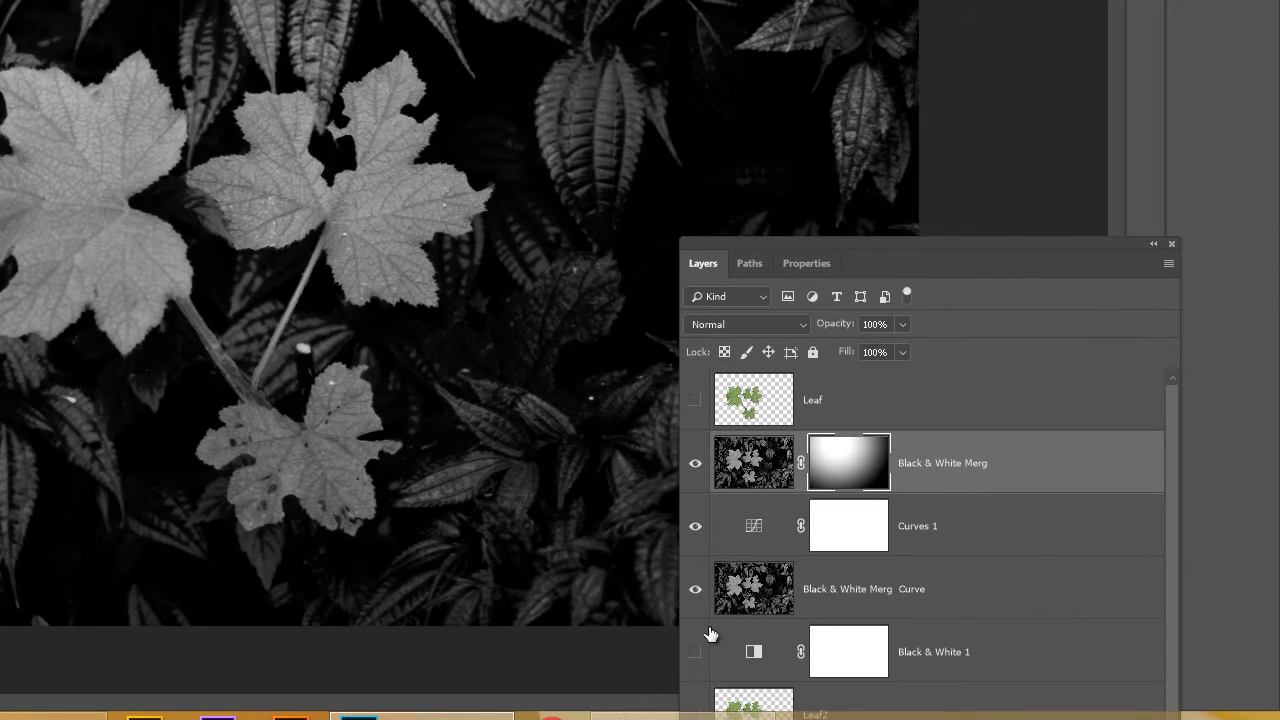
left_click(696, 592)
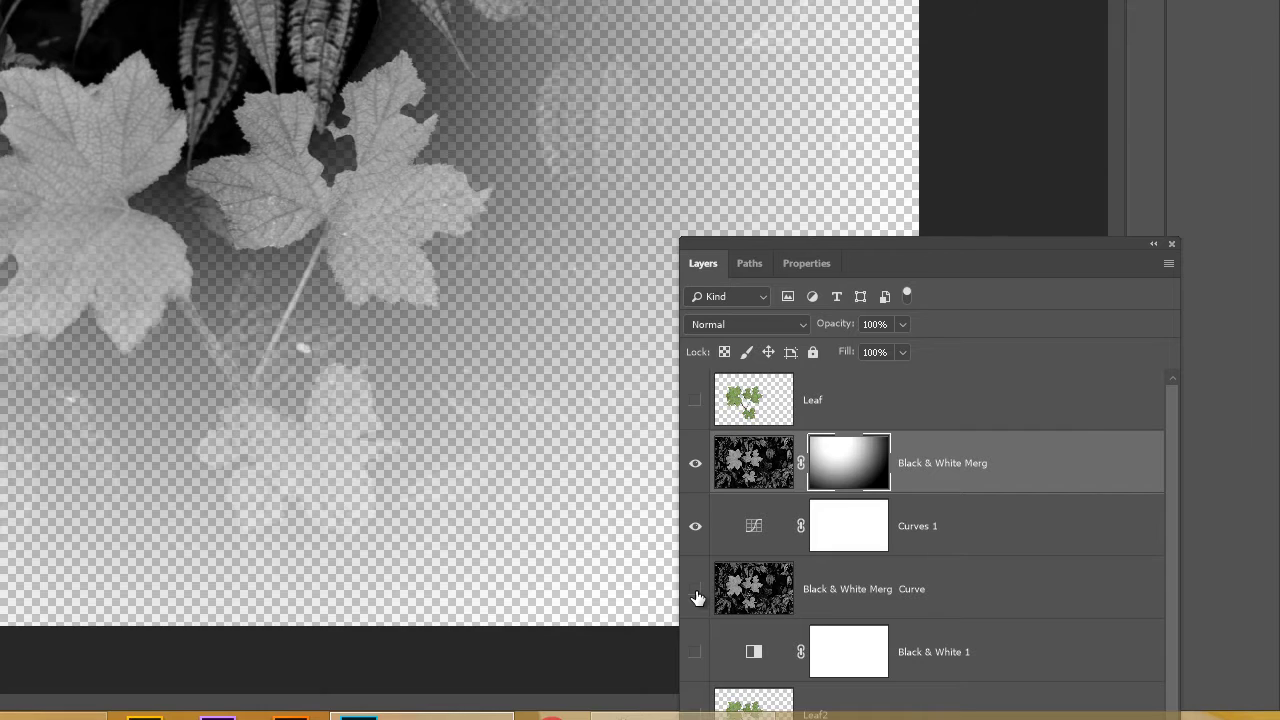
left_click(695, 590)
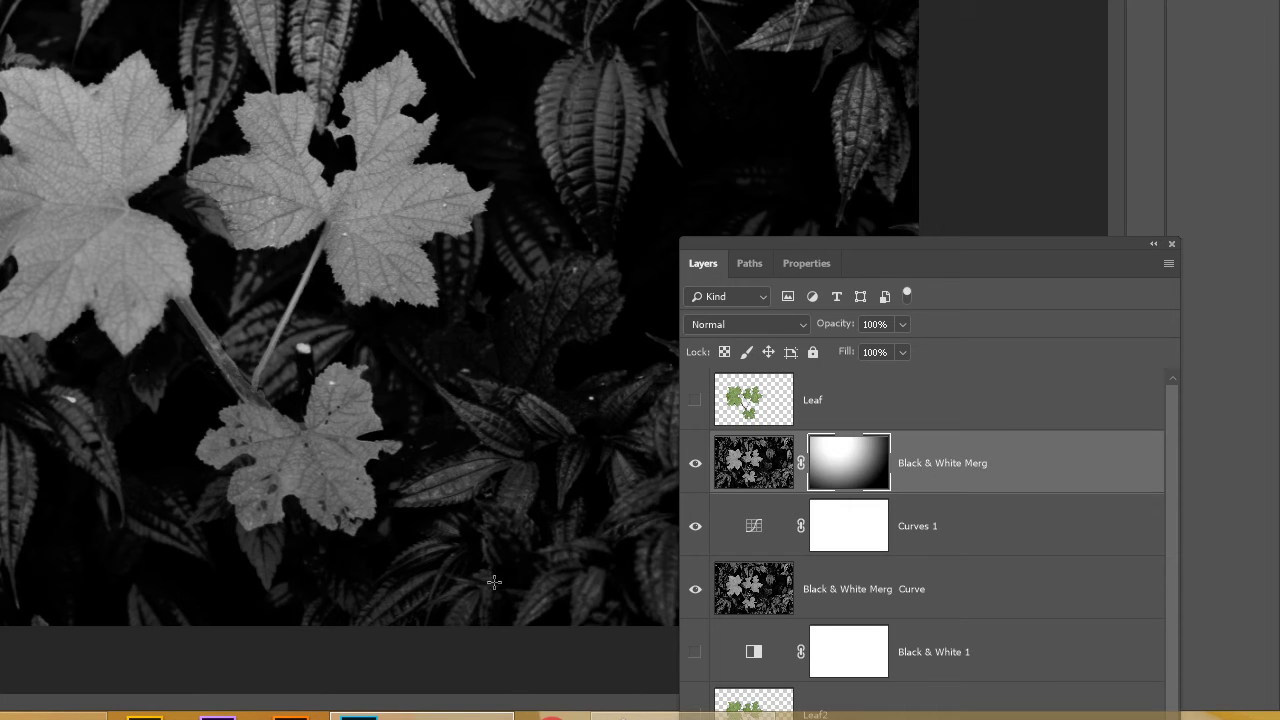
Hide the Black & White Merg Curve layer and redraw the radial gradient on the Black & White Merg mask from different points around the leaves
left_click(695, 590)
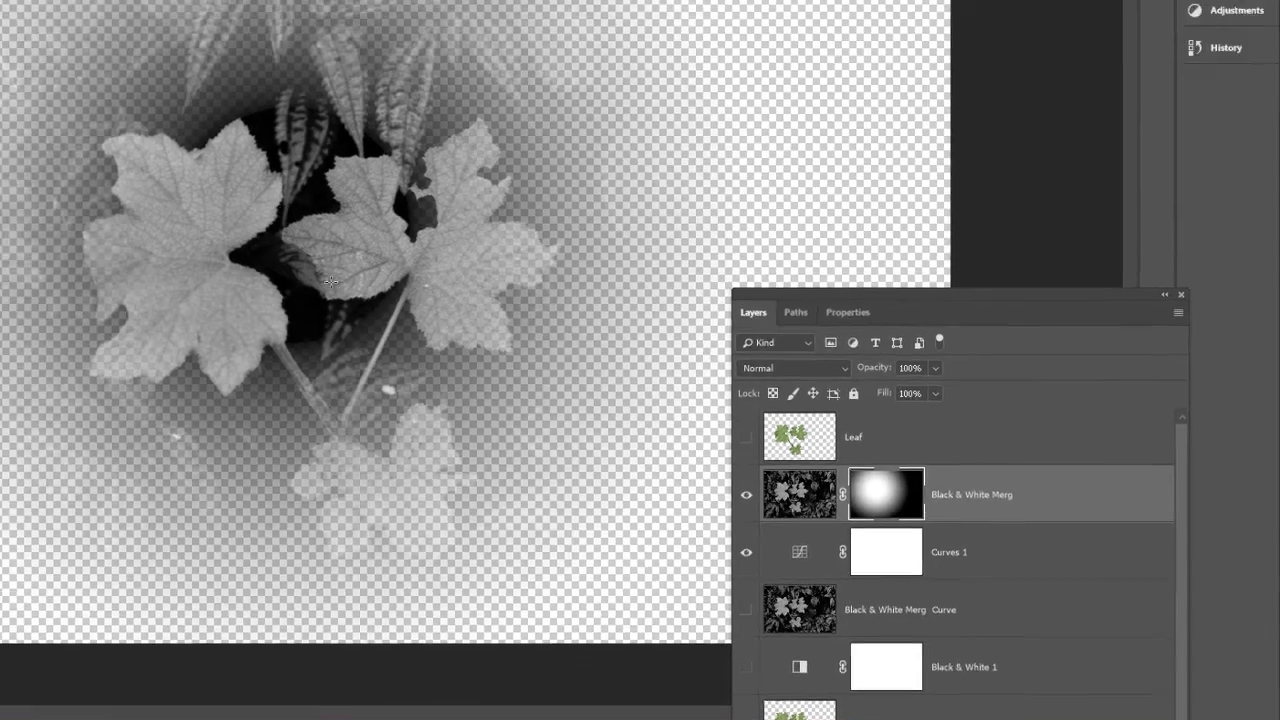
left_click_drag(185, 151, 431, 485)
left_click_drag(604, 556, 598, 538)
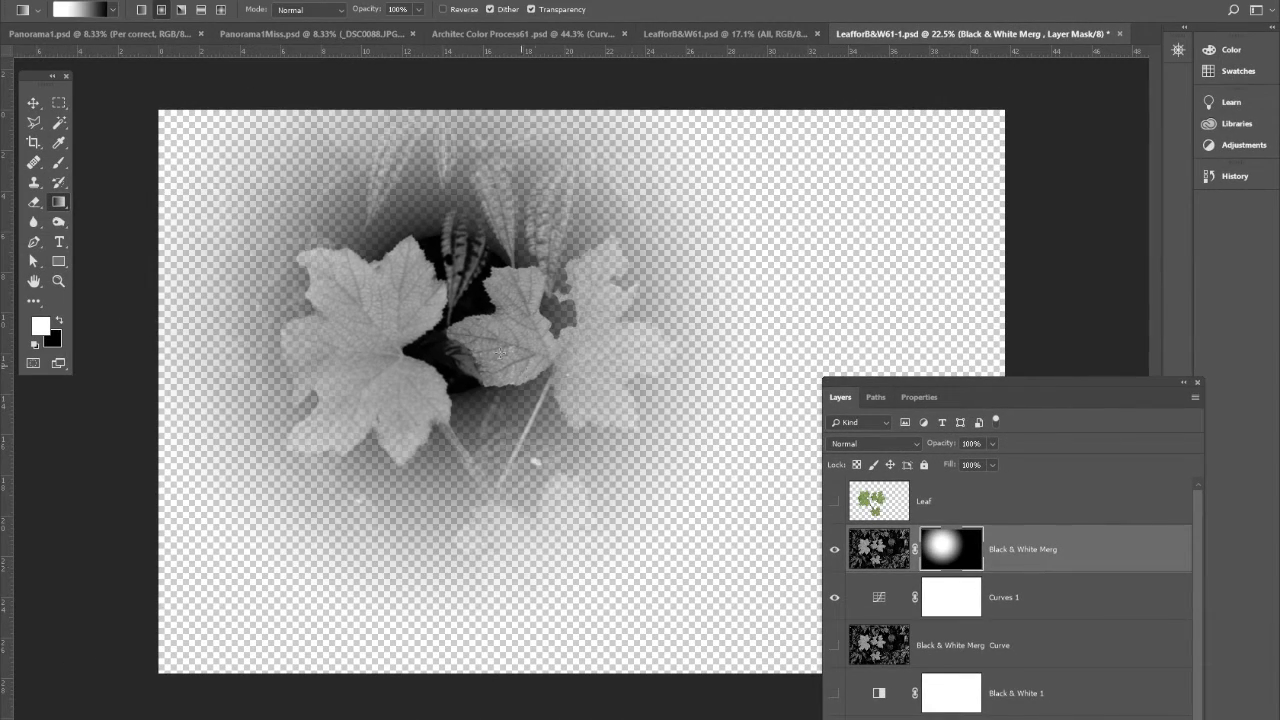
left_click_drag(528, 440, 816, 716)
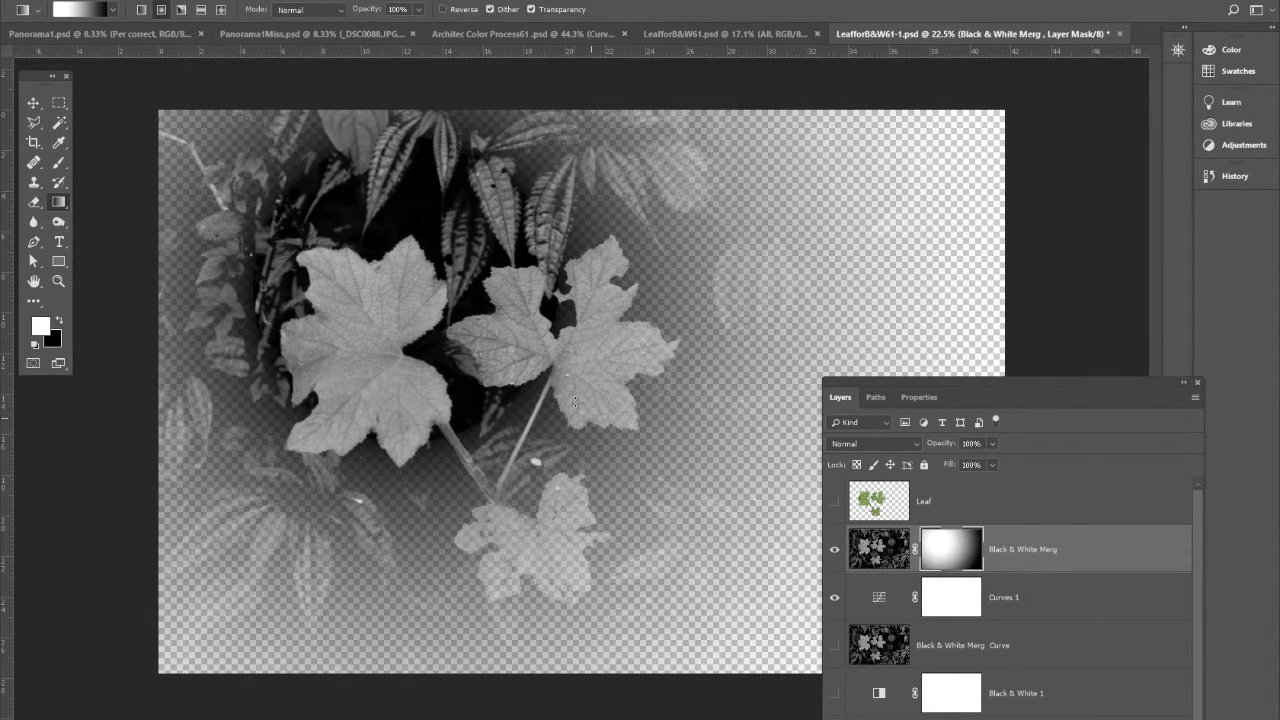
left_click_drag(574, 401, 790, 716)
mouse_move(746, 703)
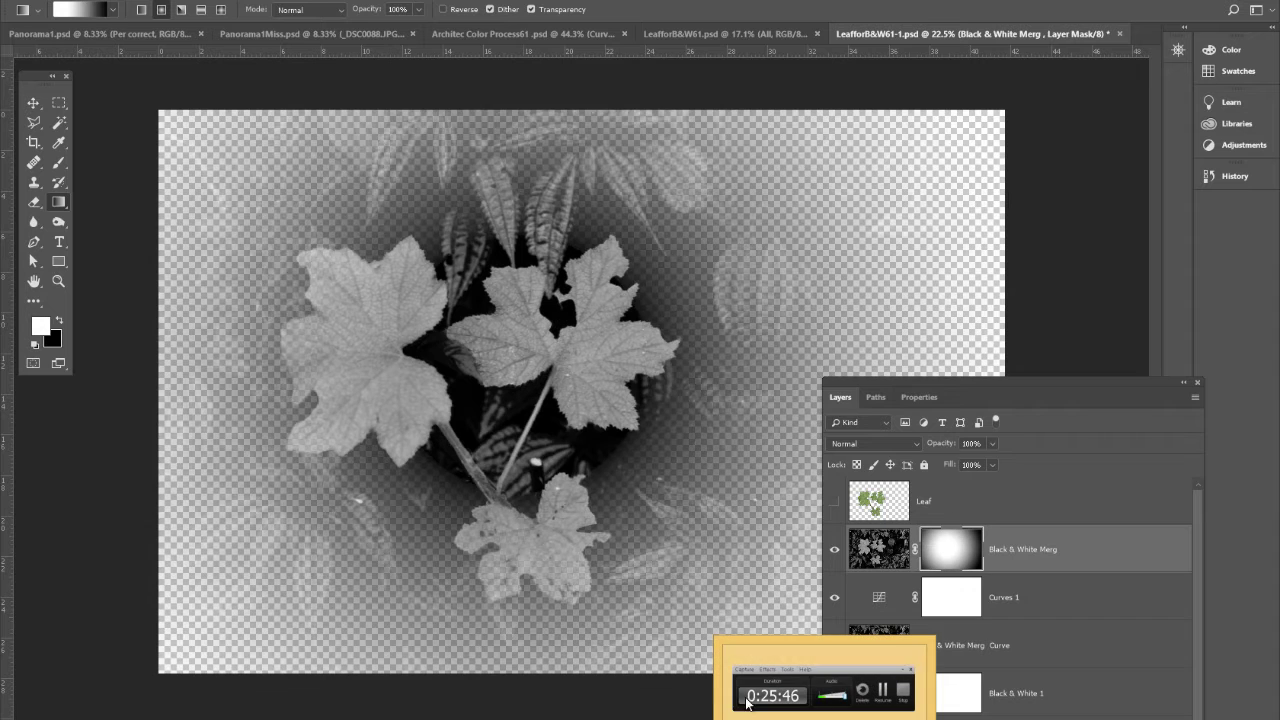
left_click_drag(374, 291, 597, 548)
left_click_drag(790, 719, 790, 719)
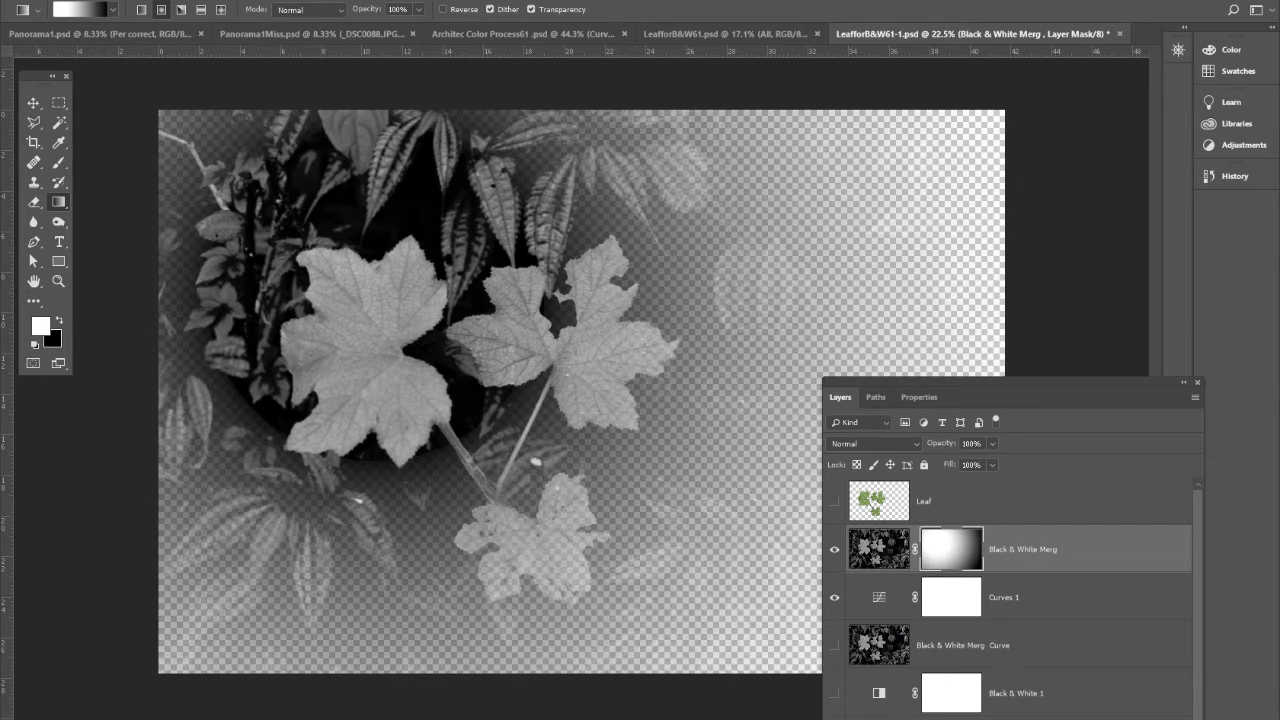
Redraw the mask's radial gradient from varied centres, ending with one from the middle upper leaf past the image's lower-left corner
left_click_drag(453, 362, 812, 719)
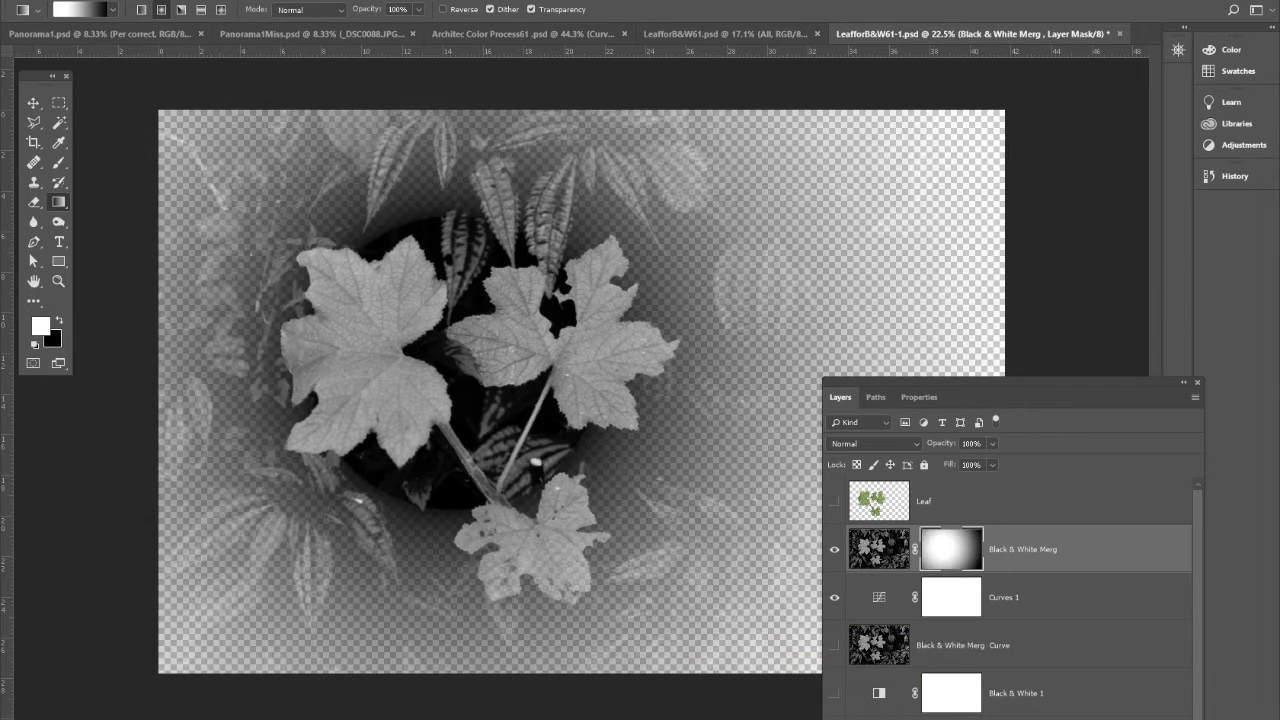
left_click_drag(535, 402, 770, 711)
left_click_drag(410, 301, 656, 711)
left_click_drag(468, 465, 78, 718)
left_click_drag(515, 351, 91, 664)
left_click_drag(488, 329, 70, 718)
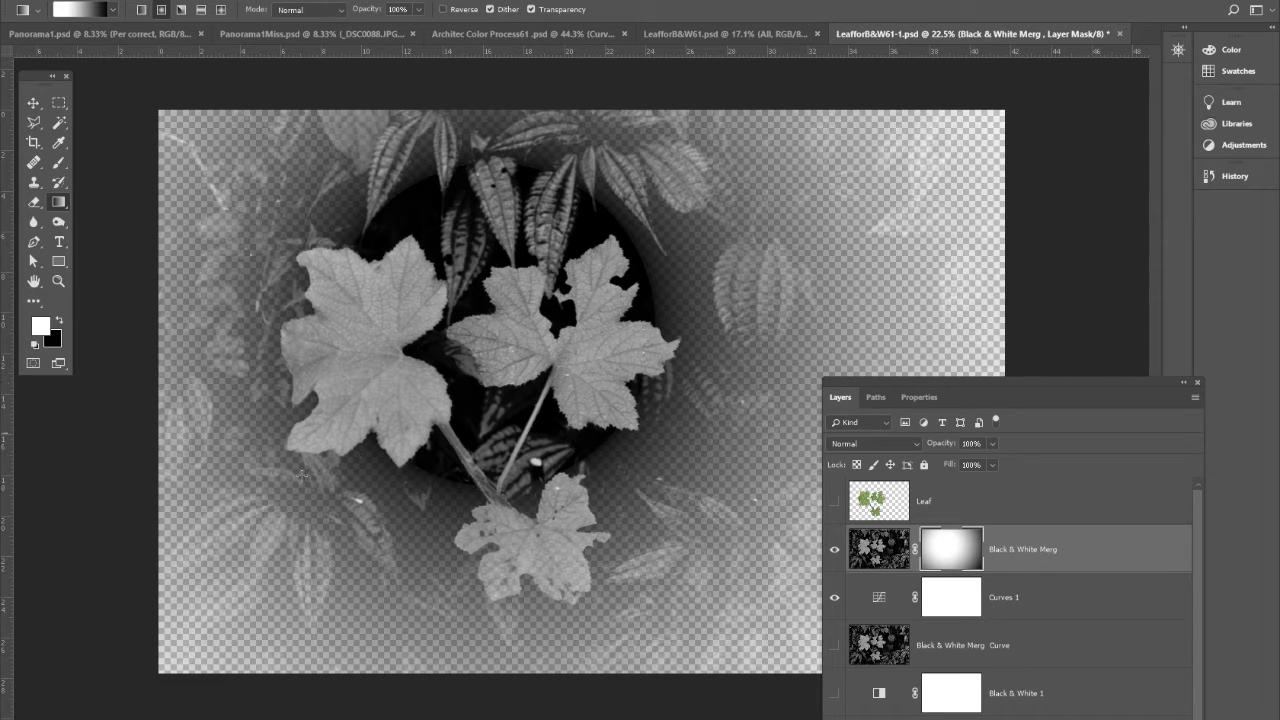
Move the white colour stop of the custom gradient to a location of 38%
left_click(85, 10)
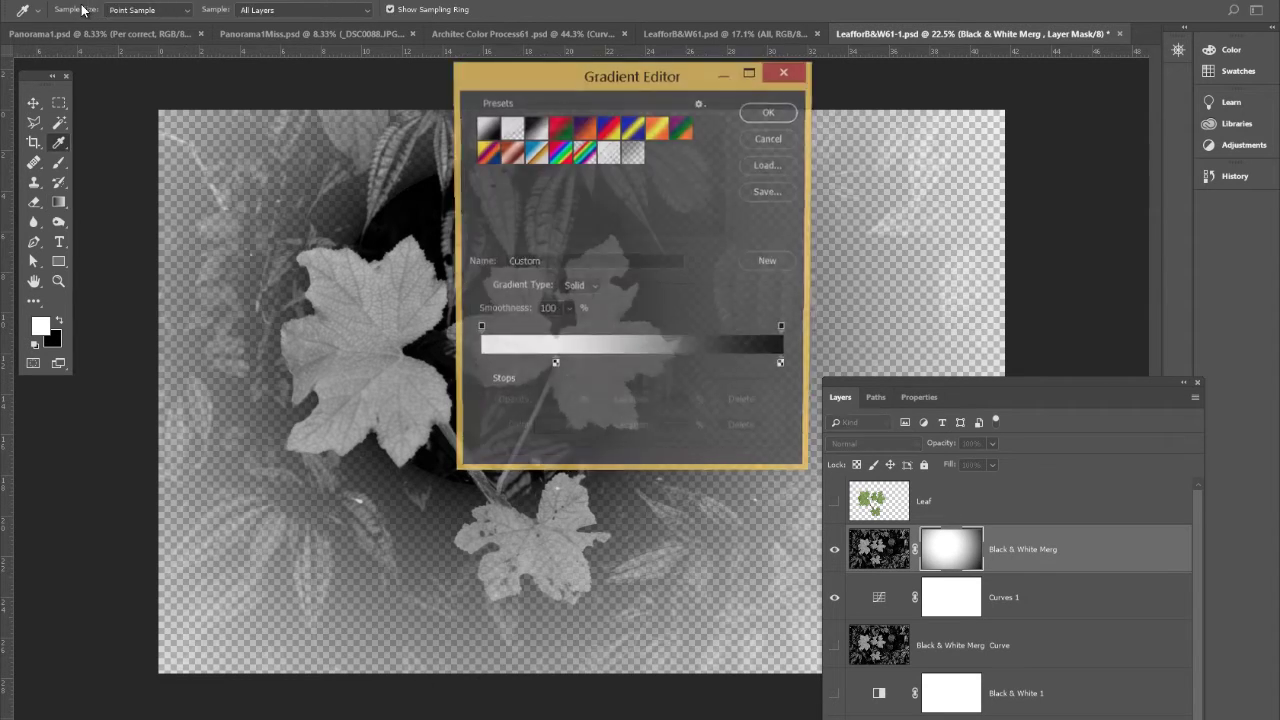
left_click_drag(559, 366, 595, 367)
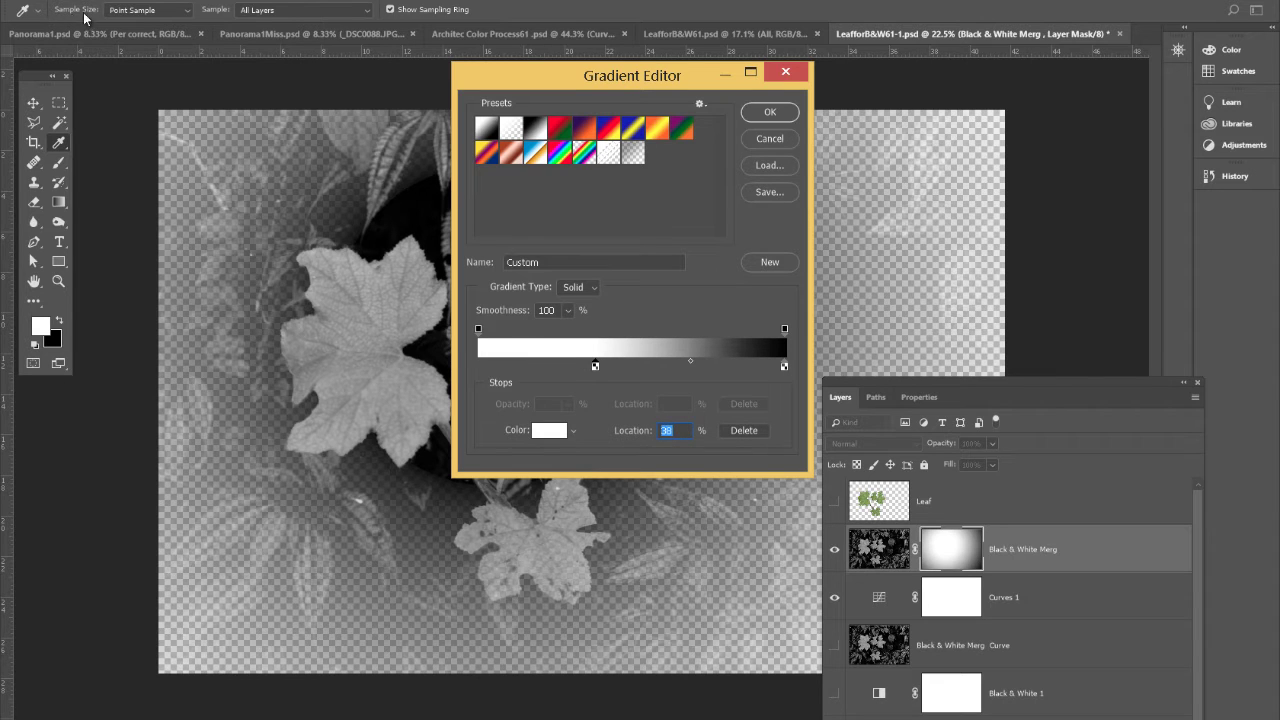
left_click(771, 114)
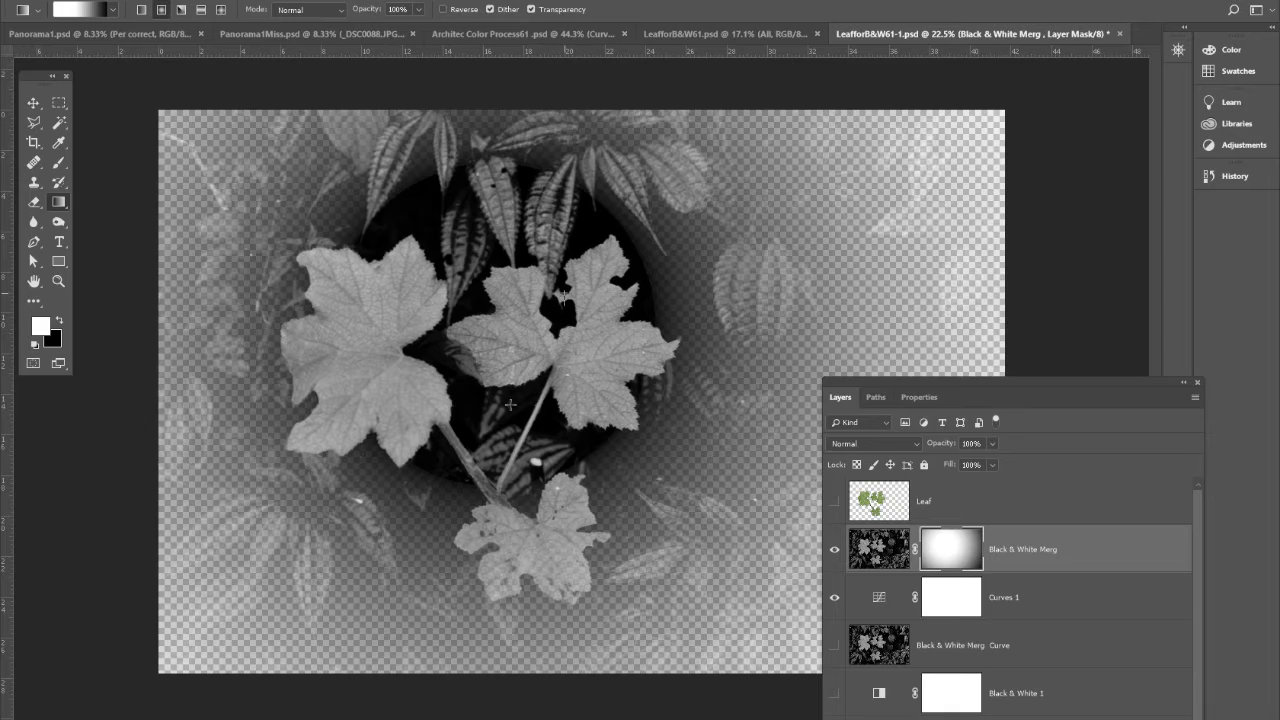
Redraw the mask's radial gradient from the middle upper leaf past the image's lower-left corner and show the Black & White Merg Curve layer
left_click_drag(505, 375, 214, 708)
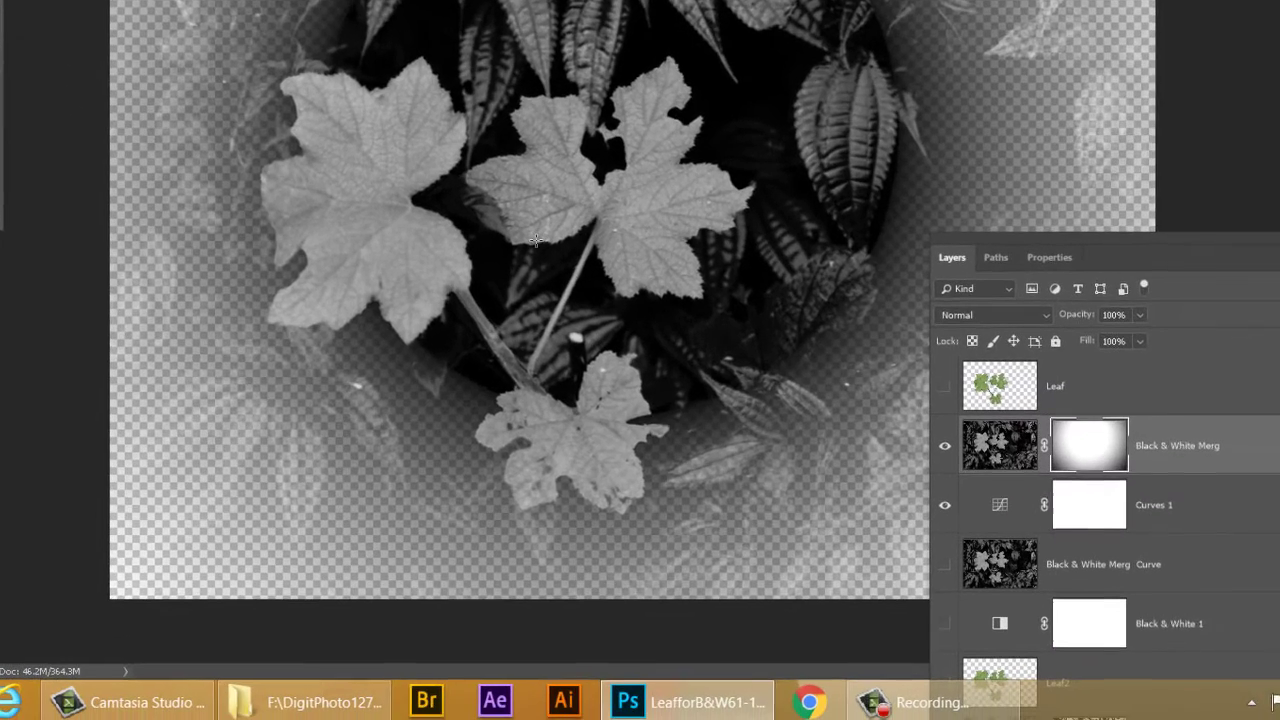
left_click_drag(536, 240, 114, 634)
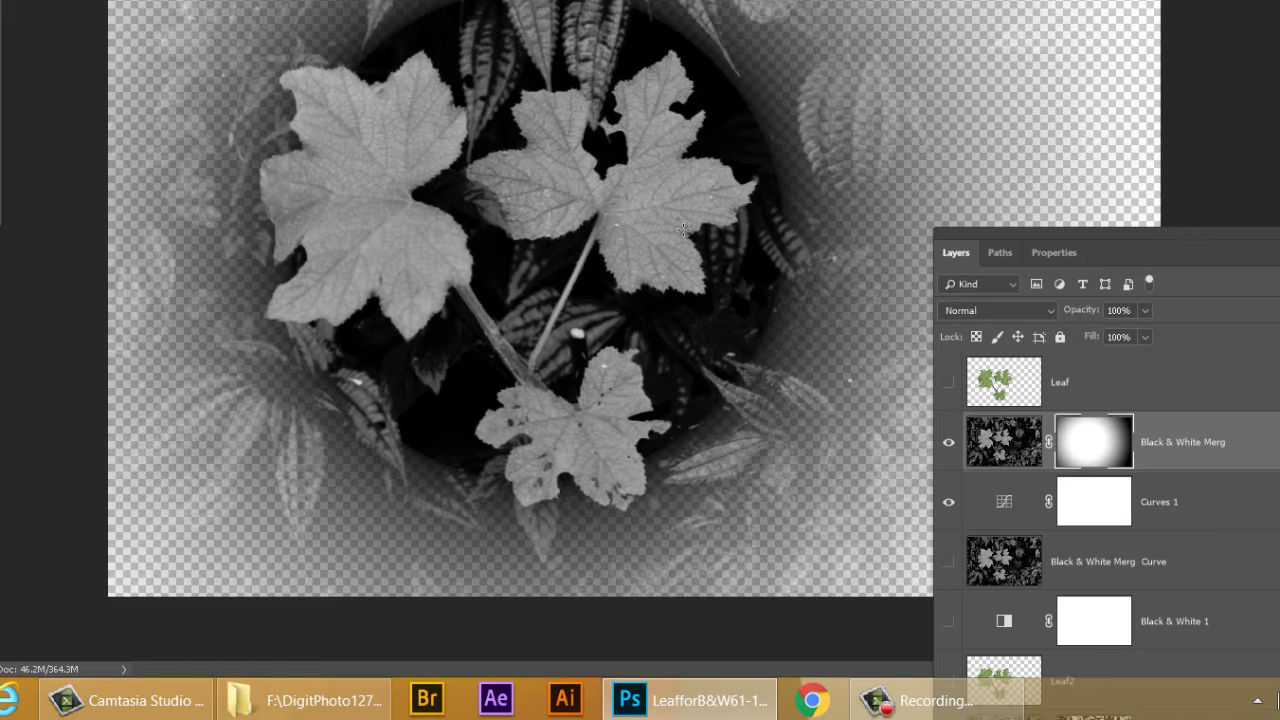
left_click(949, 563)
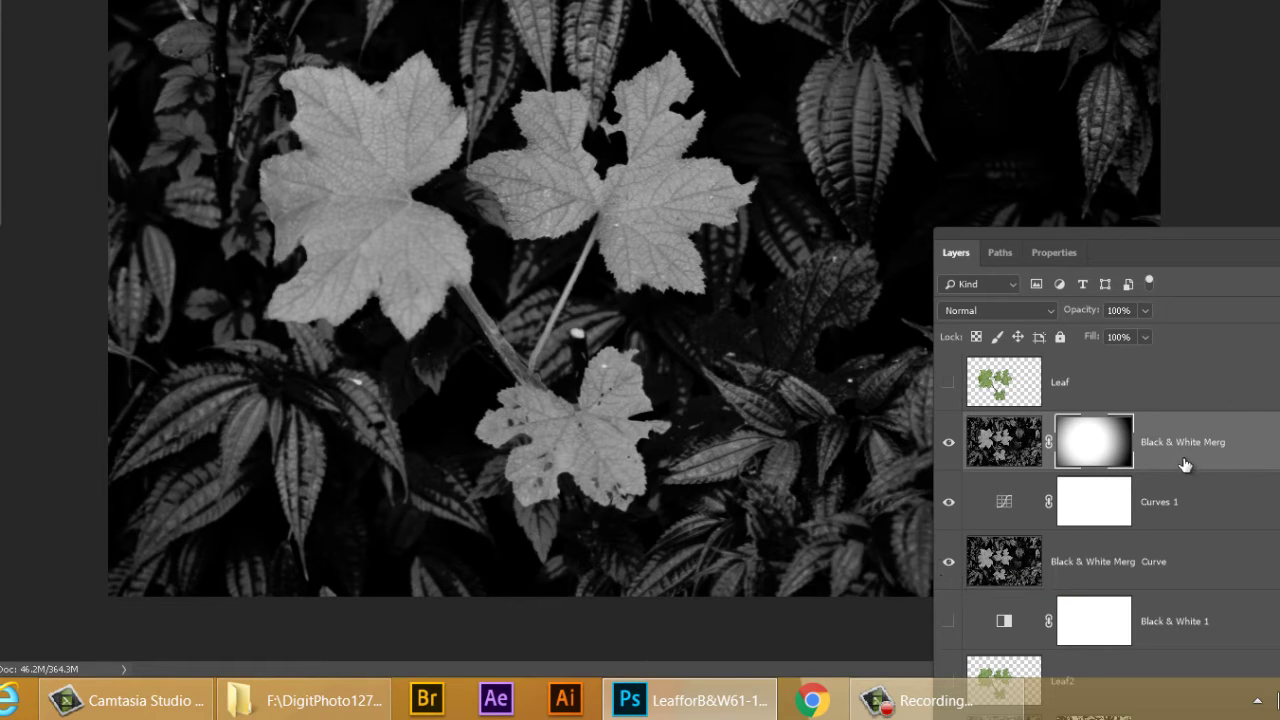
Add a second mask to the Black & White Merg layer and set the gradient's dark colour stop to location 0%
left_click(1222, 458)
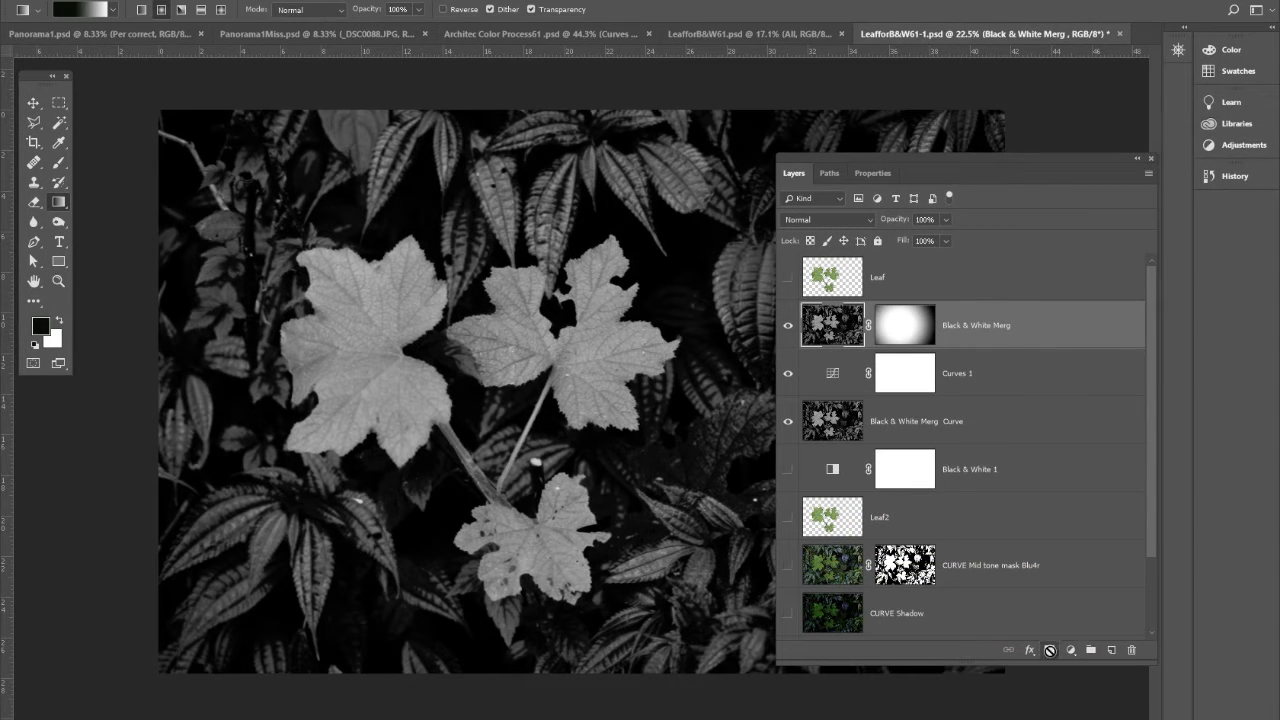
left_click(1050, 650)
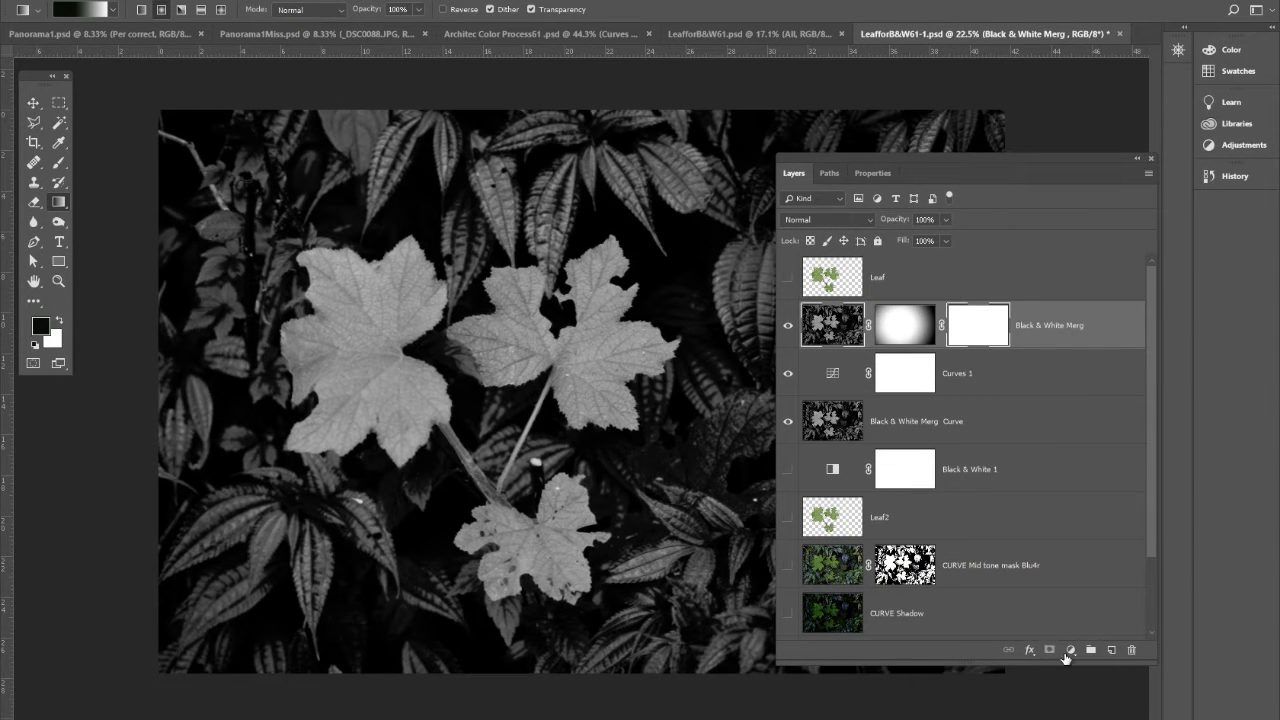
left_click(88, 12)
left_click_drag(596, 366, 480, 367)
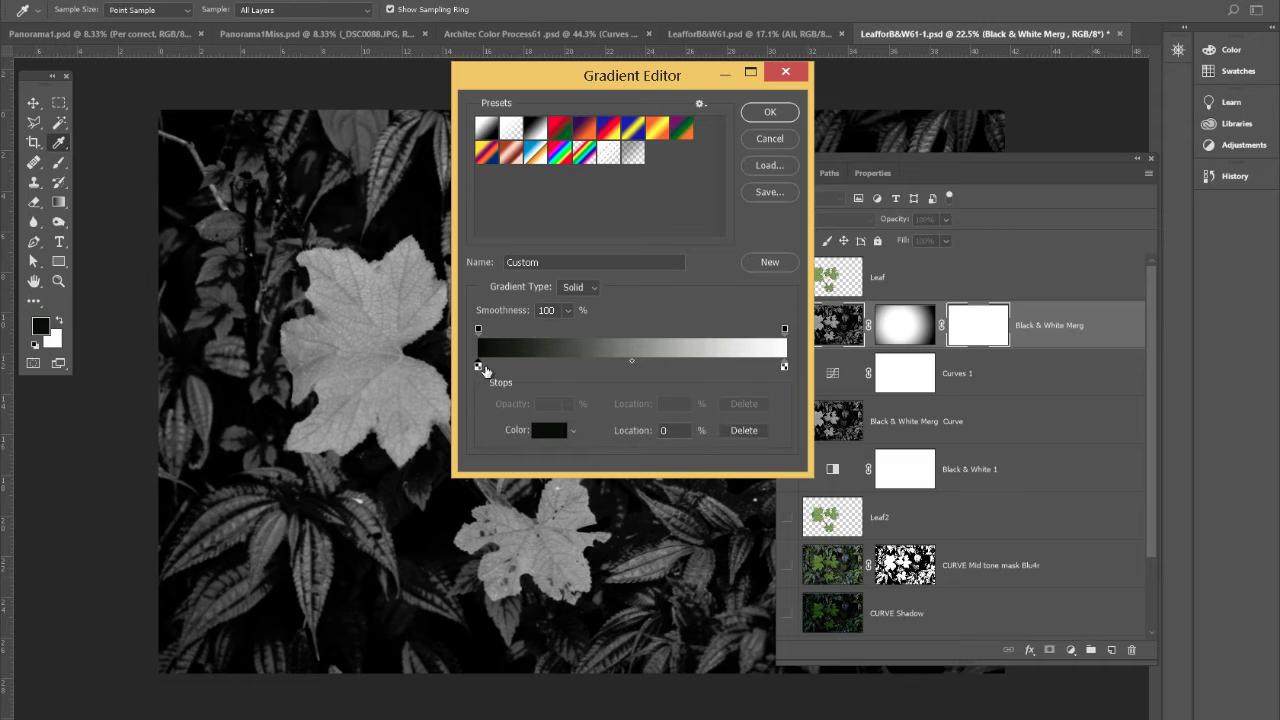
left_click(770, 112)
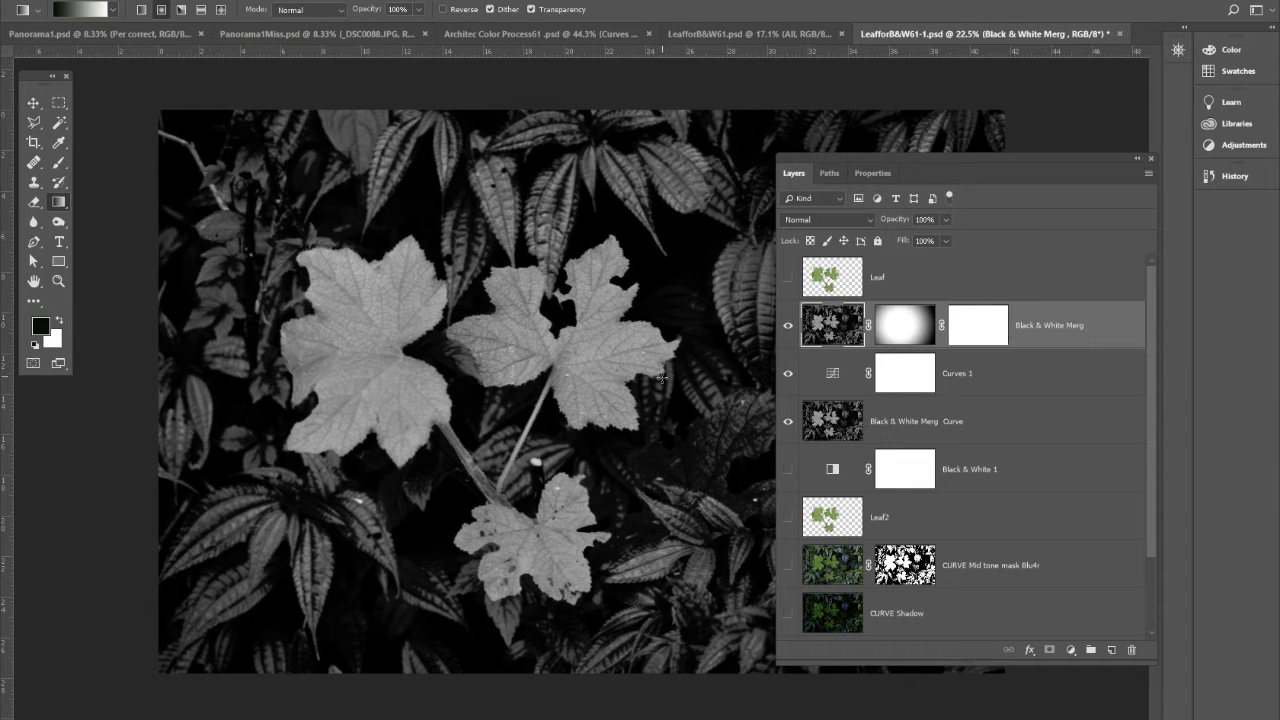
Try short radial gradients below the upper-right leaf with the second Black & White Merg mask targeted, undoing each one
left_click_drag(658, 396, 690, 472)
key("ctrl+z")
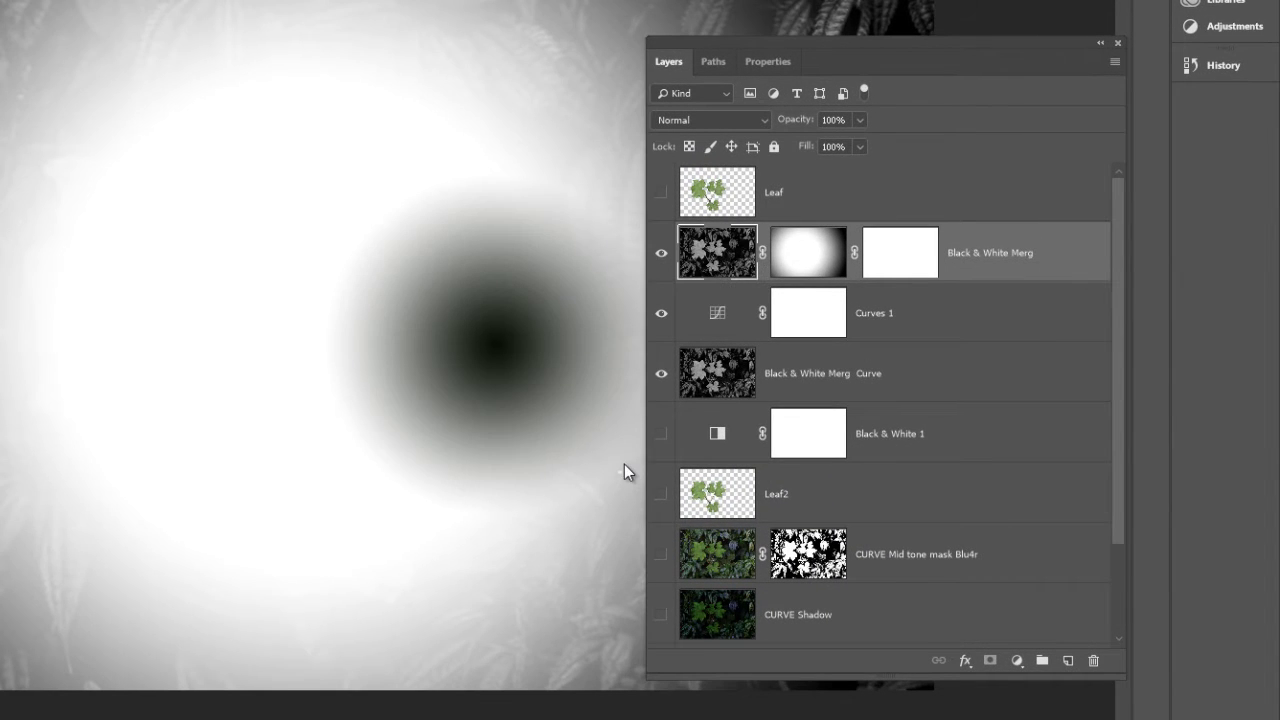
left_click(888, 258)
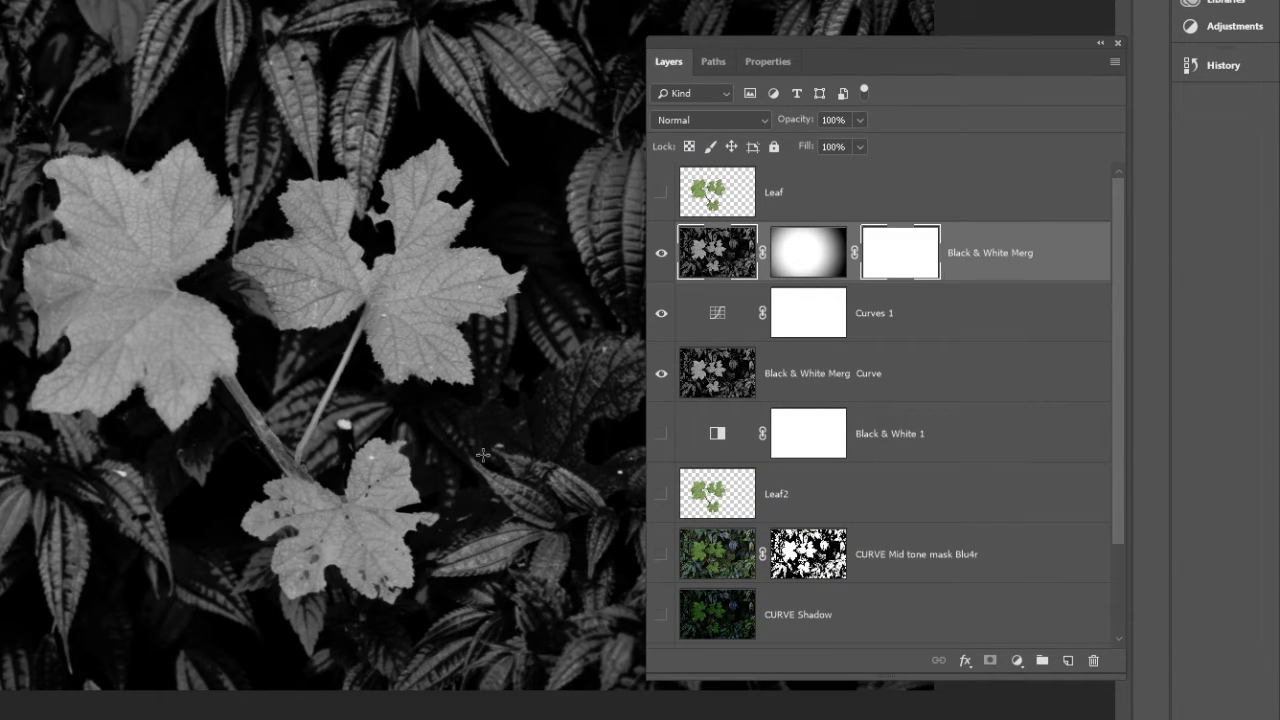
left_click_drag(470, 433, 586, 622)
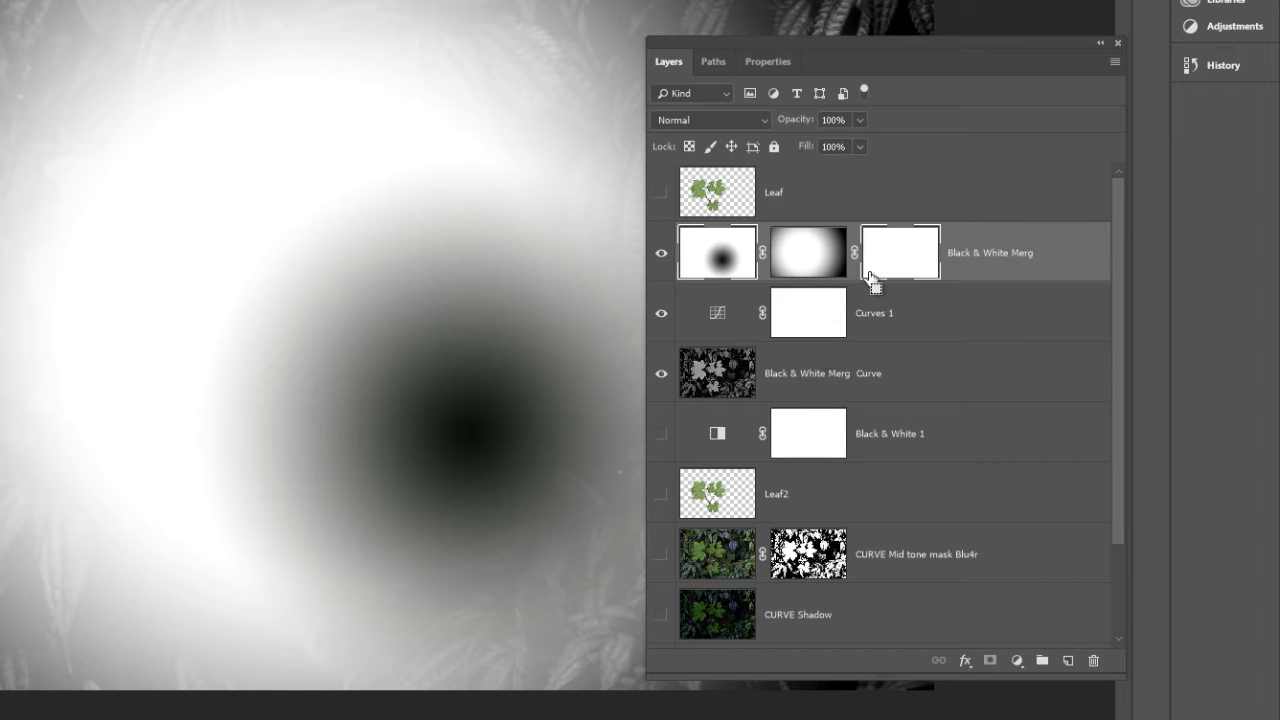
left_click_drag(870, 277, 872, 280)
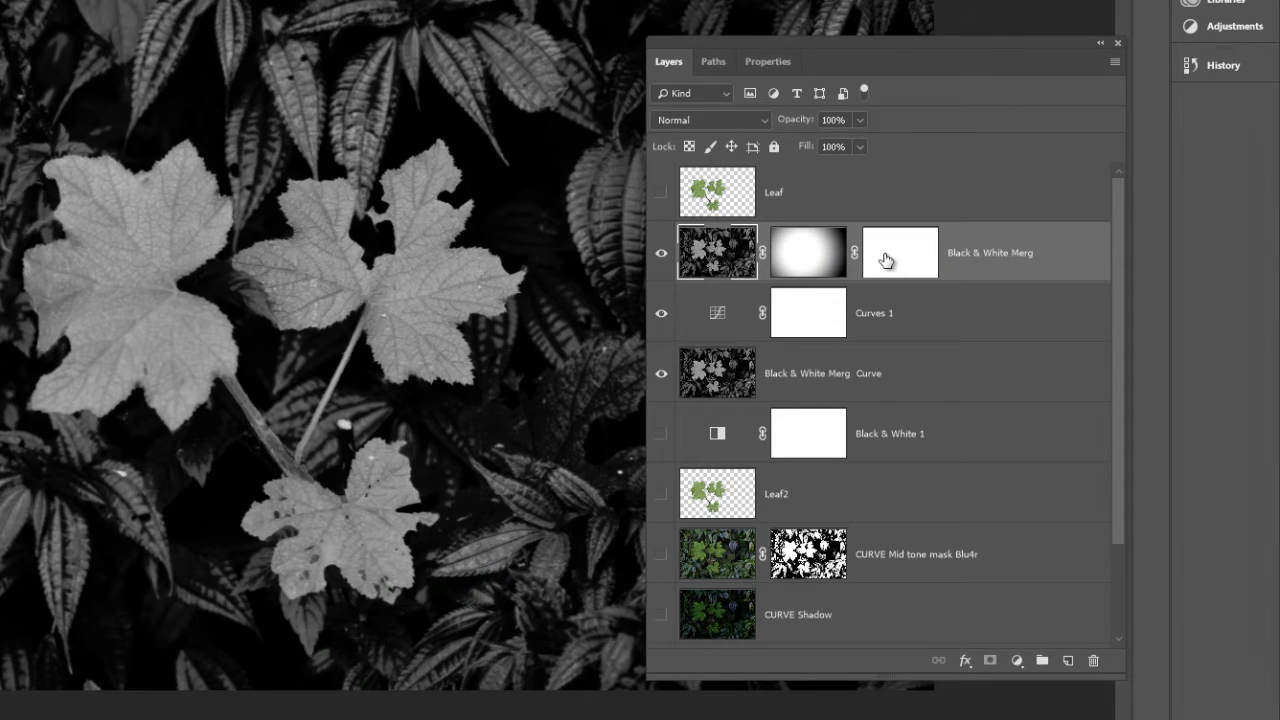
double_click(880, 262)
left_click(666, 62)
left_click(905, 260)
left_click_drag(541, 416, 637, 562)
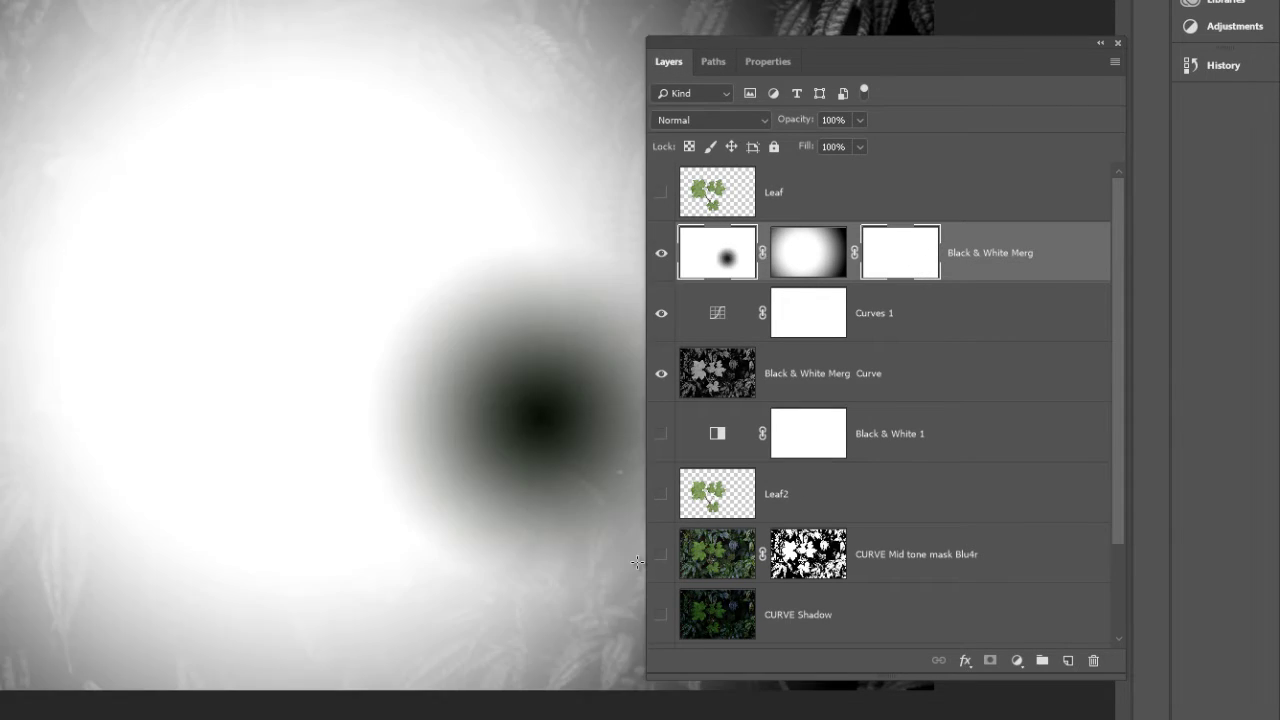
key("ctrl+z")
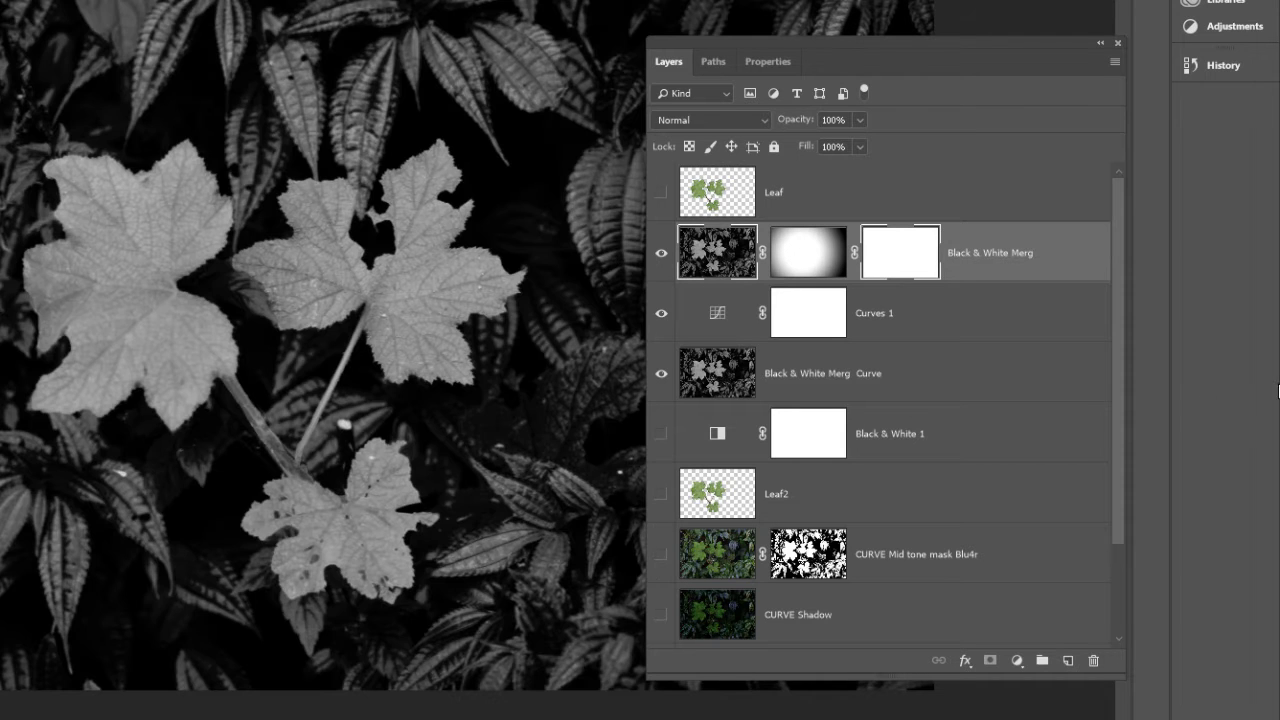
Delete the vector mask from the Black & White Merg layer and reselect its gradient layer mask
right_click(901, 255)
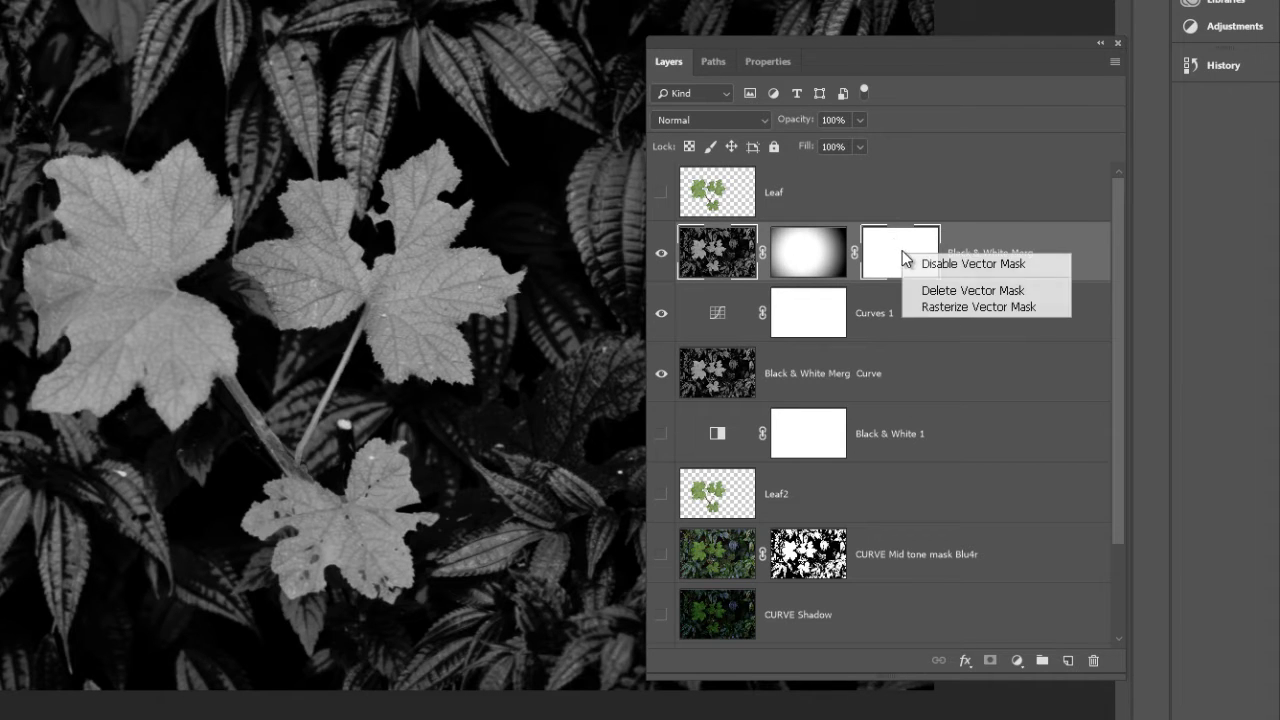
left_click(1035, 291)
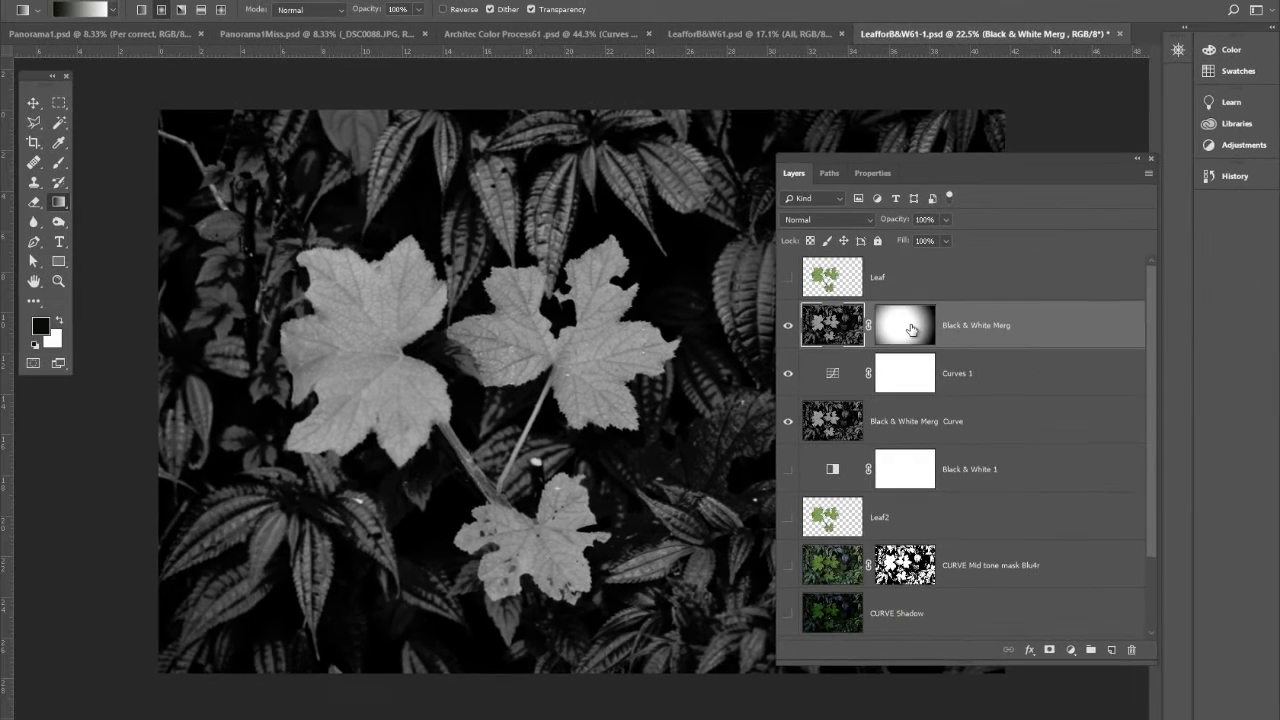
left_click(815, 258)
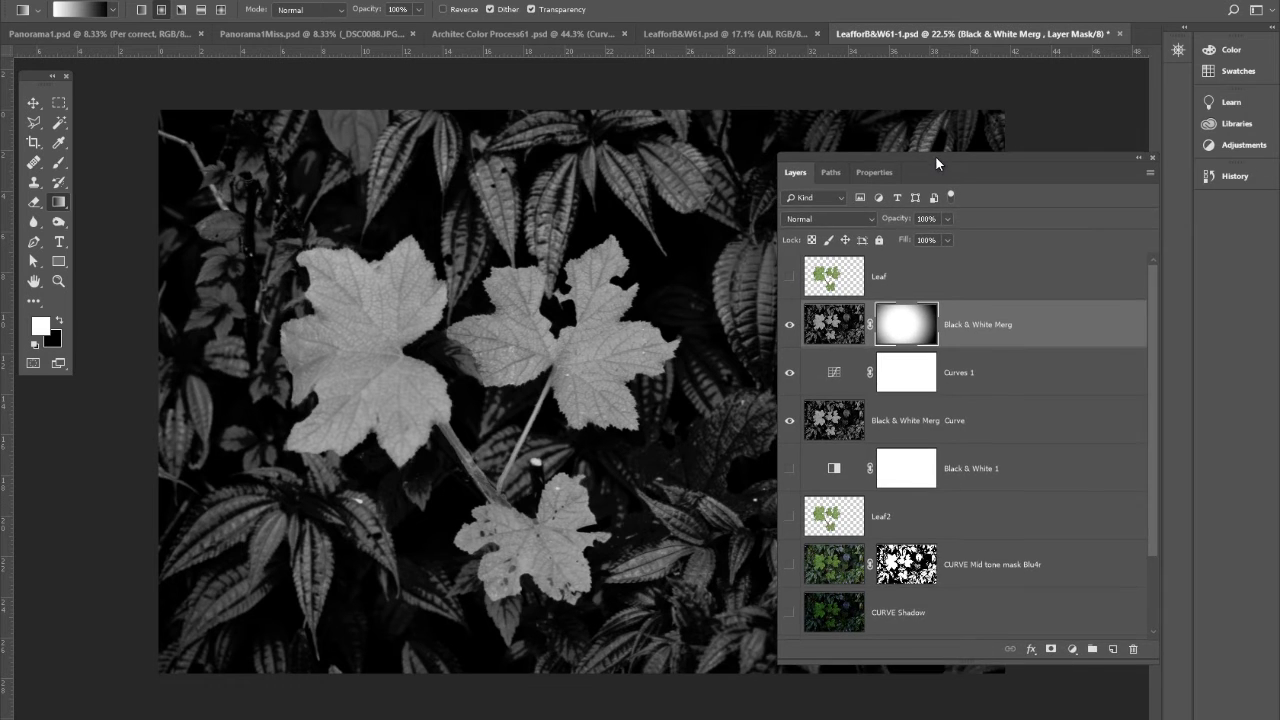
Target the Black & White Merg layer's image and compare the blend by toggling that layer off and on
left_click_drag(935, 155, 943, 166)
left_click(822, 352)
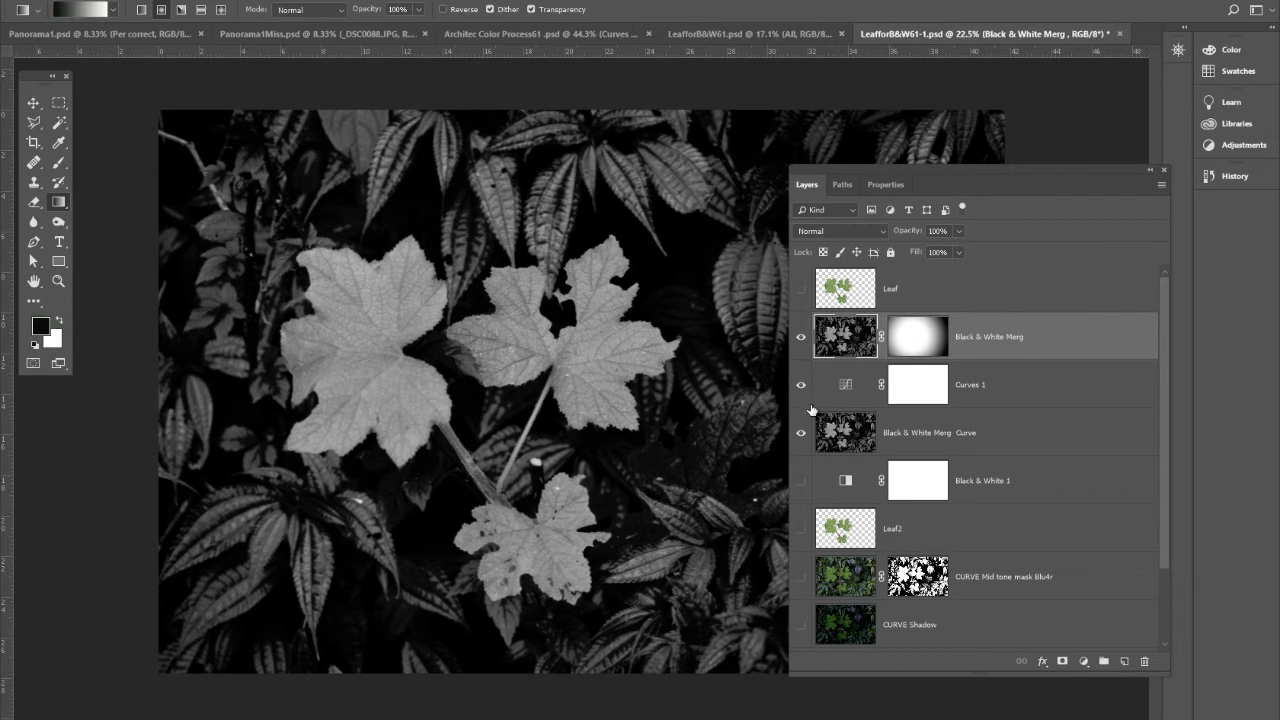
left_click(800, 339)
left_click(800, 339)
Add an empty layer above Black & White Merg and choose the Burn Tool
left_click(1124, 662)
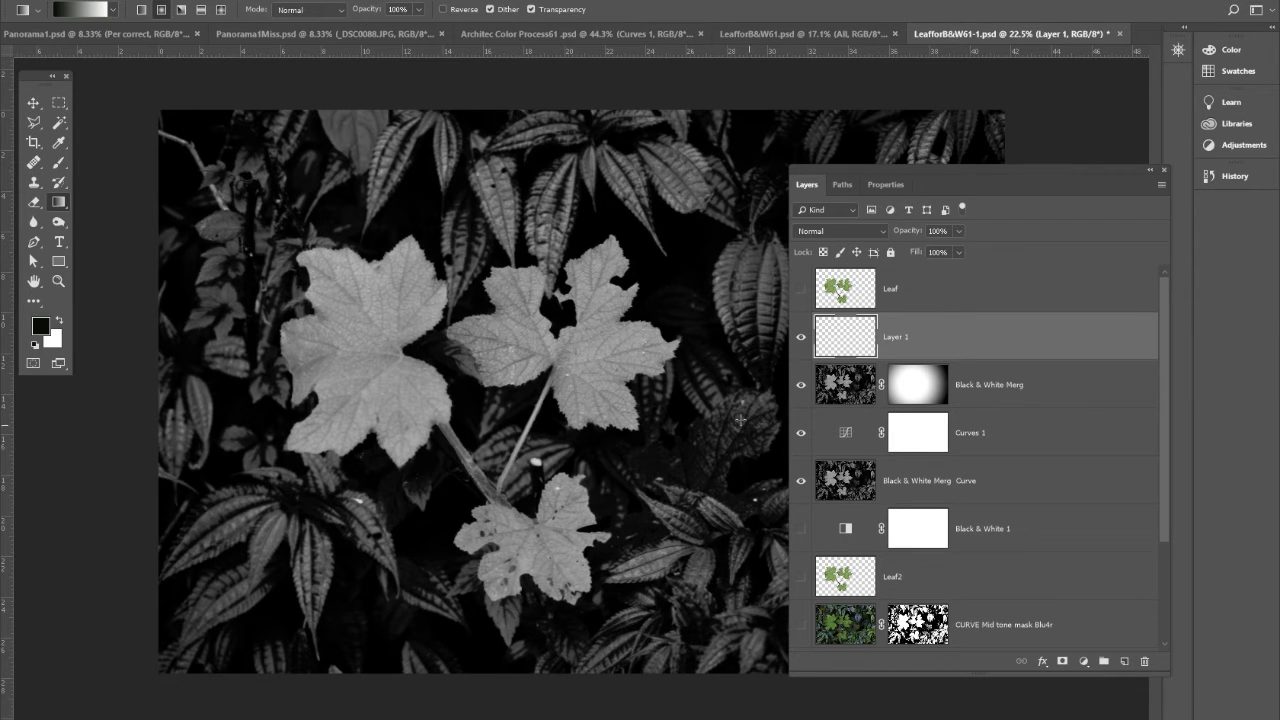
left_click(56, 224)
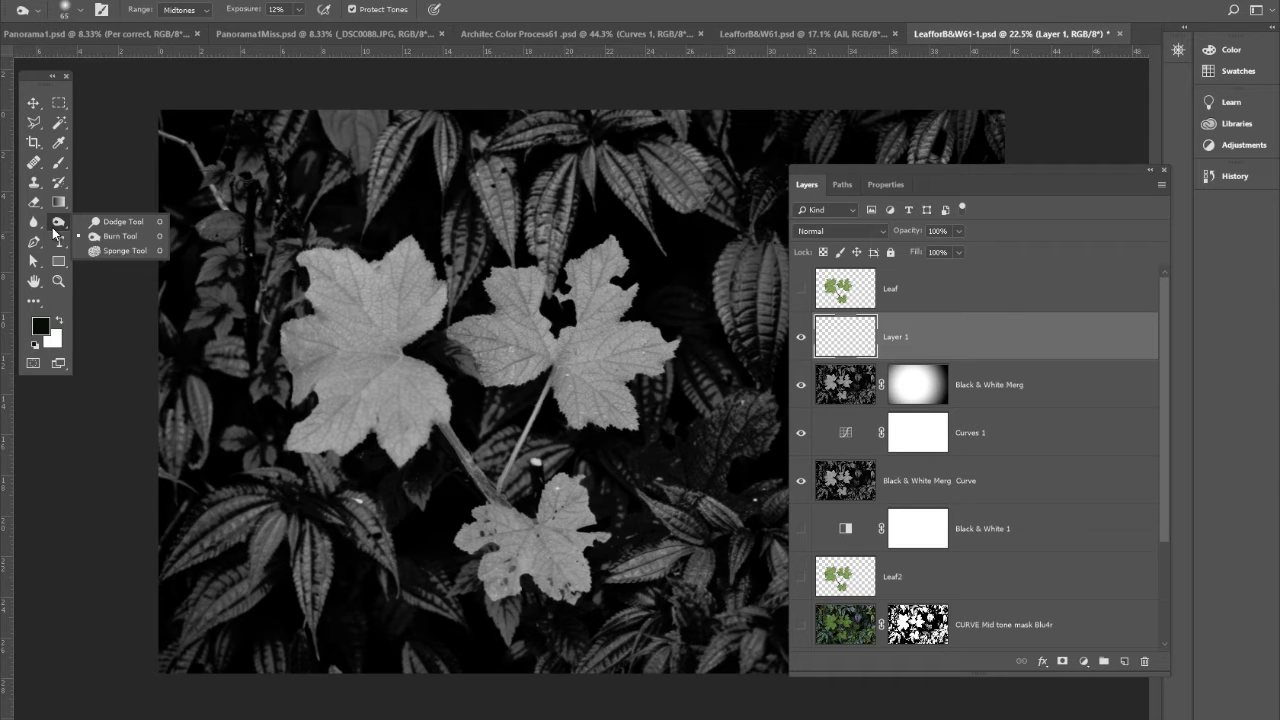
left_click(137, 240)
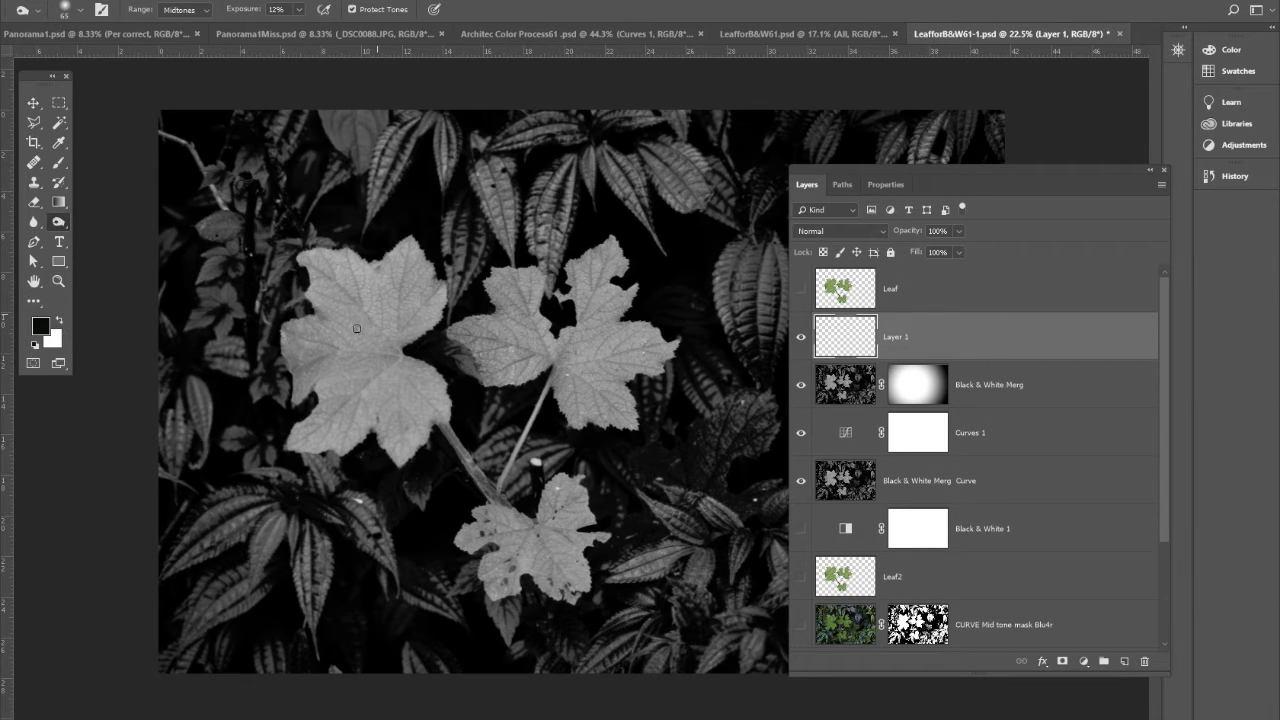
Hide the empty layer and try burning the centre of the large leaf directly on the Black & White Merg layer
left_click(800, 337)
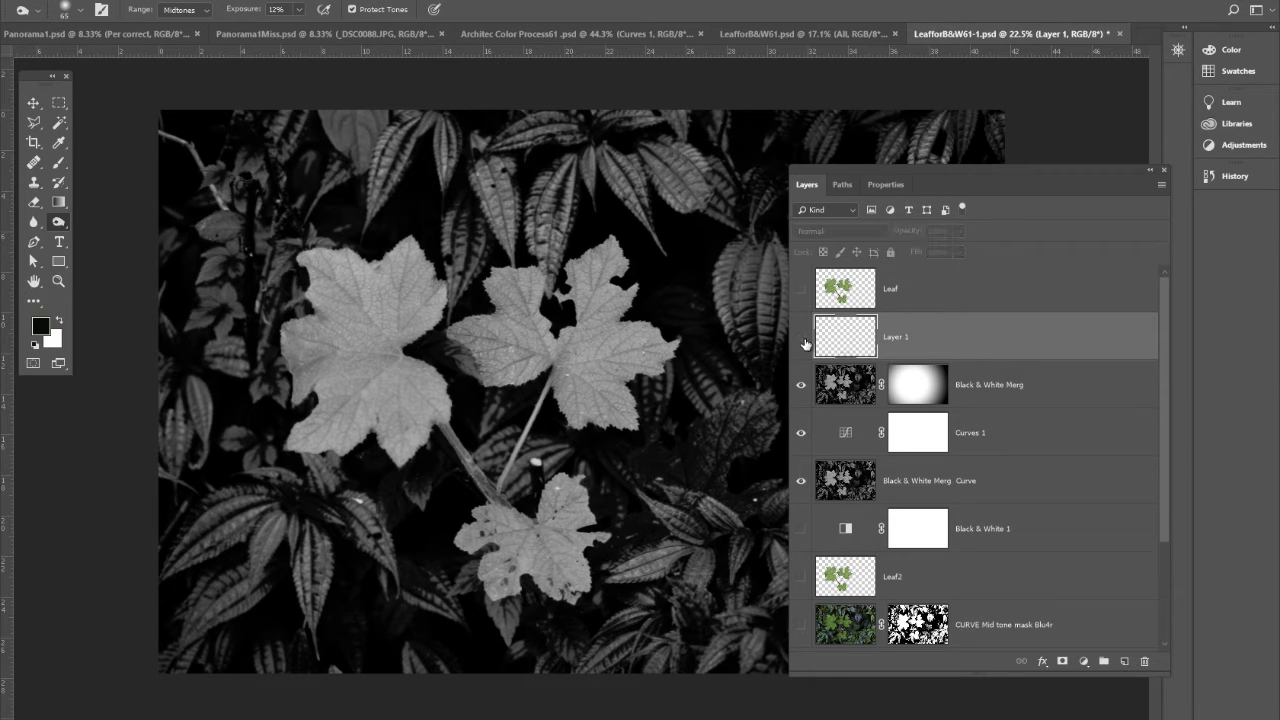
left_click(840, 392)
mouse_move(388, 320)
left_mouse_down()
mouse_move(399, 357)
mouse_move(363, 335)
mouse_move(394, 300)
mouse_move(381, 370)
mouse_move(377, 310)
left_mouse_up()
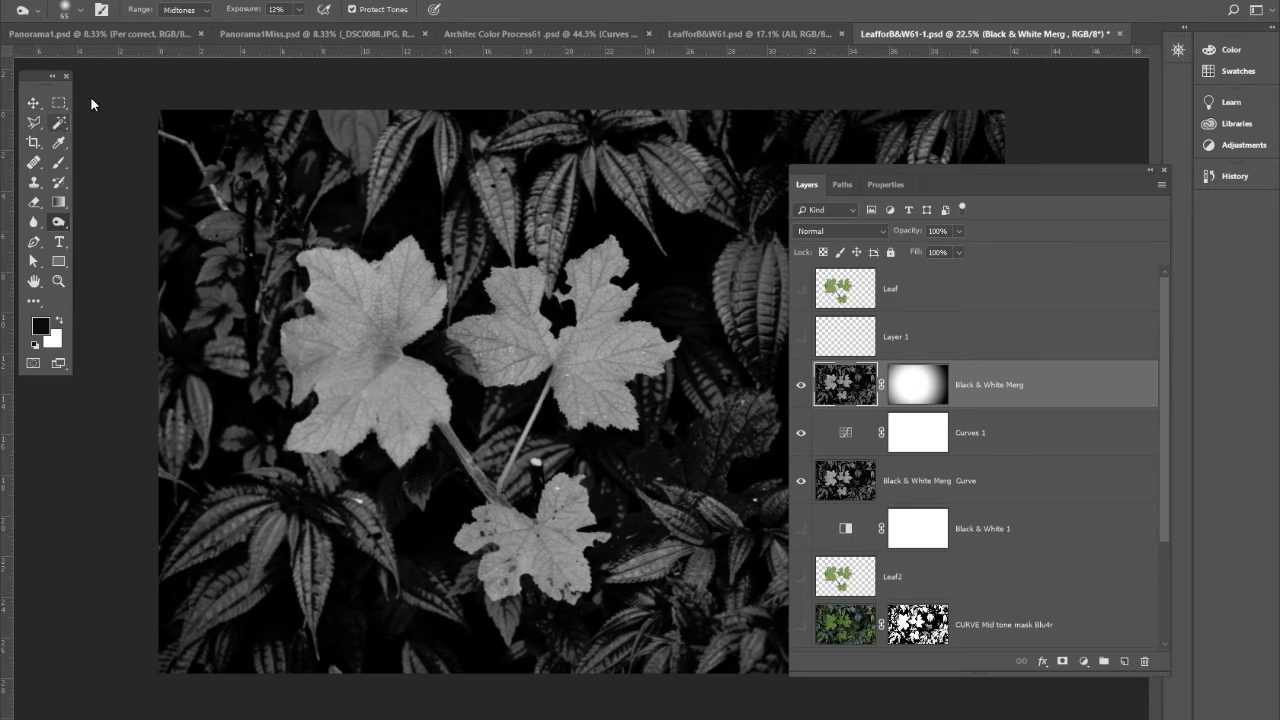
left_click(70, 2)
left_click(80, 8)
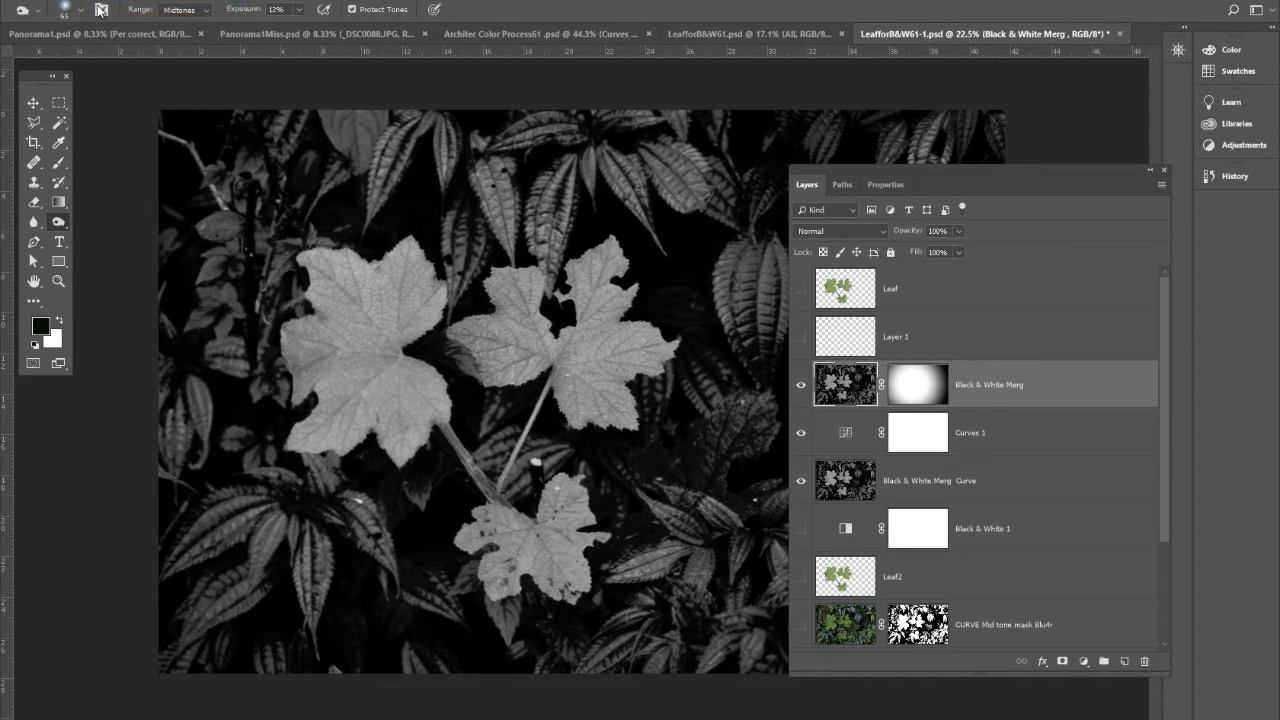
Rename the empty layer above Black & White Merg as Dodge Burn and make it visible
left_click(886, 342)
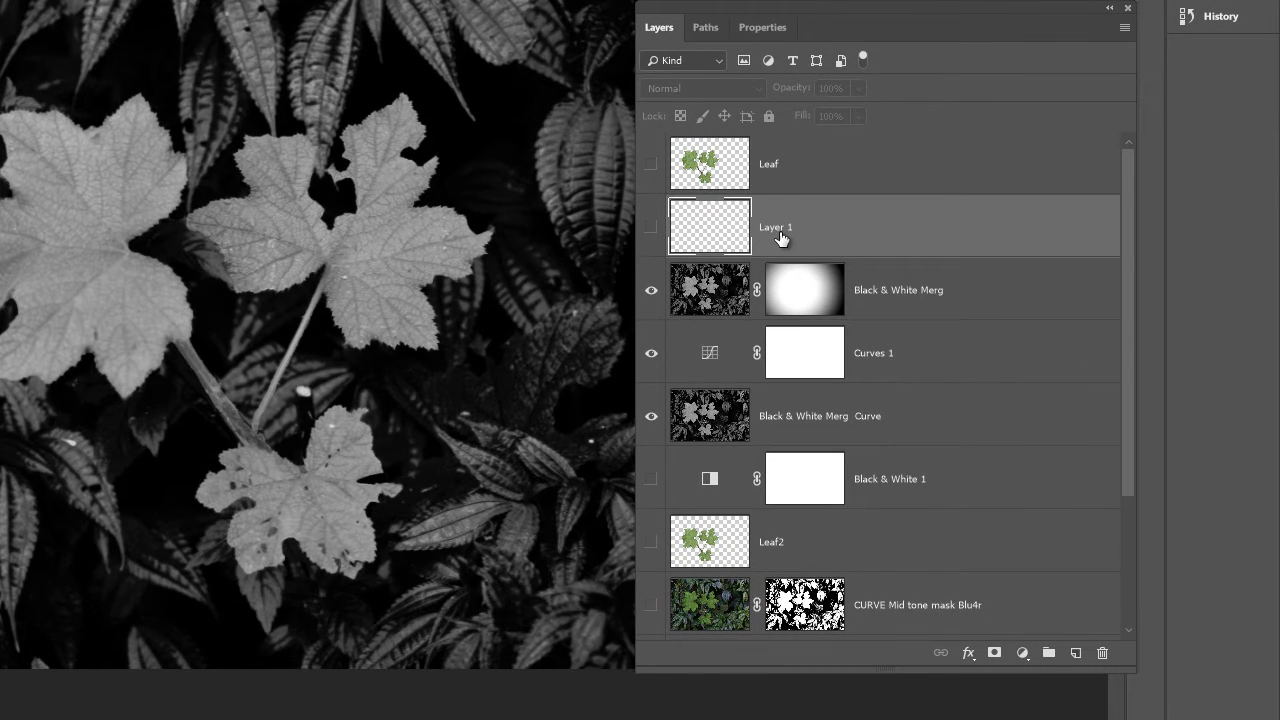
double_click(792, 229)
type("G")
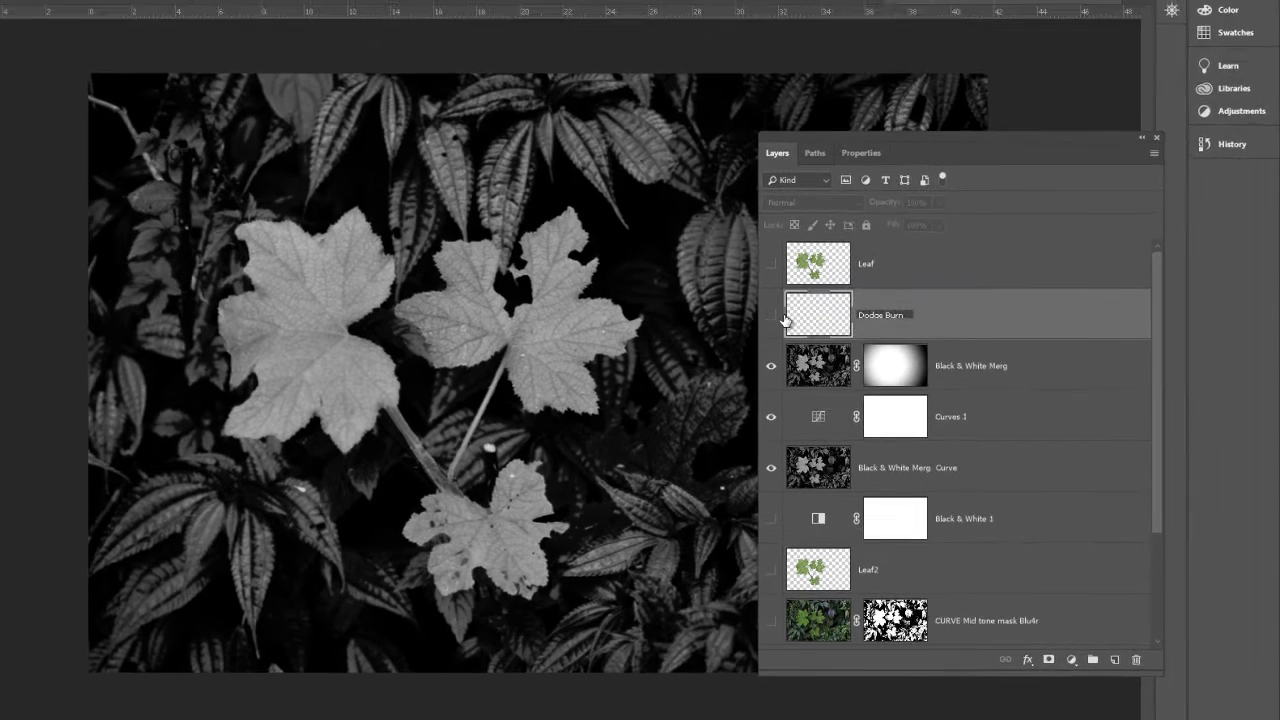
key("Return")
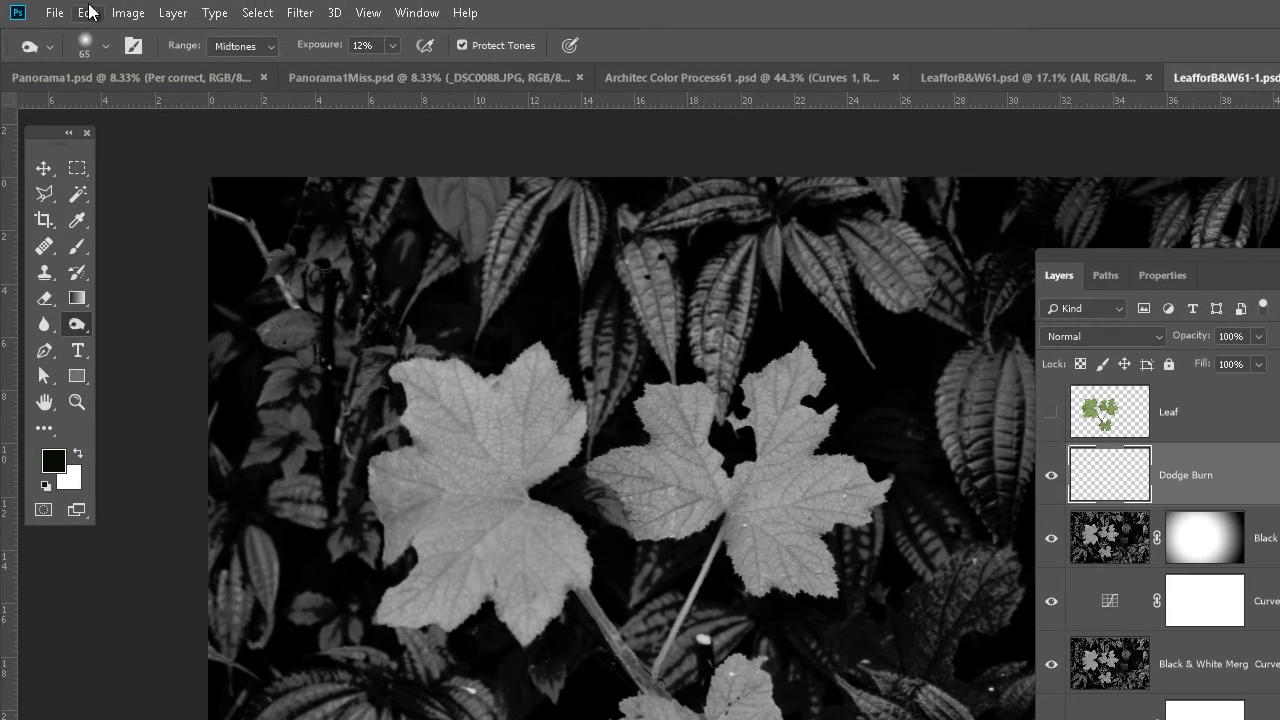
Fill the Dodge Burn layer with 50% Gray in Normal mode at 100% opacity
left_click(88, 12)
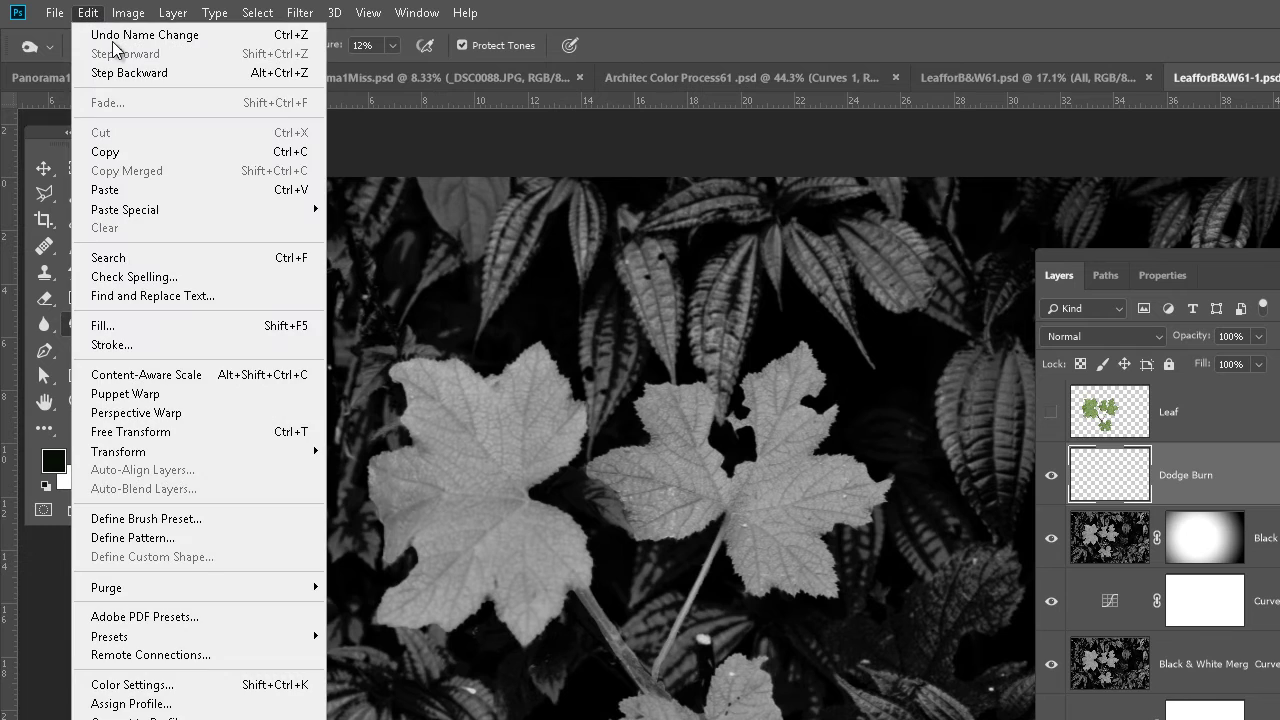
left_click(118, 328)
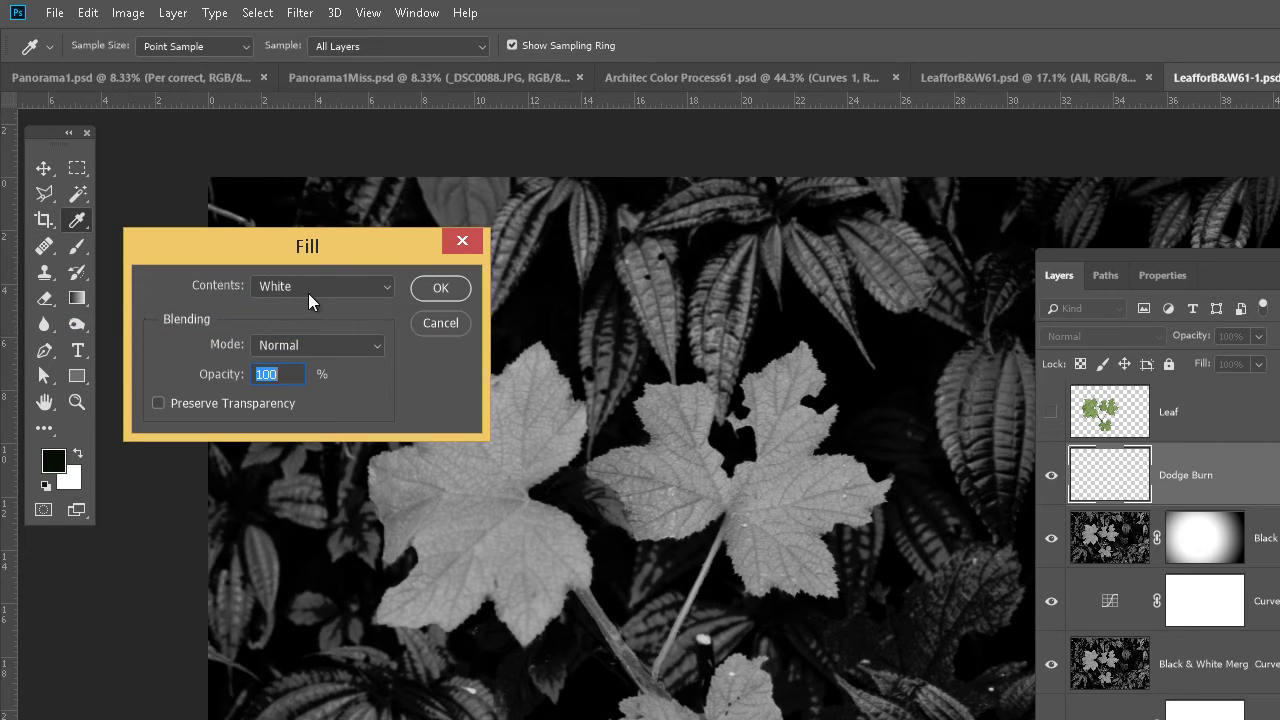
left_click(367, 284)
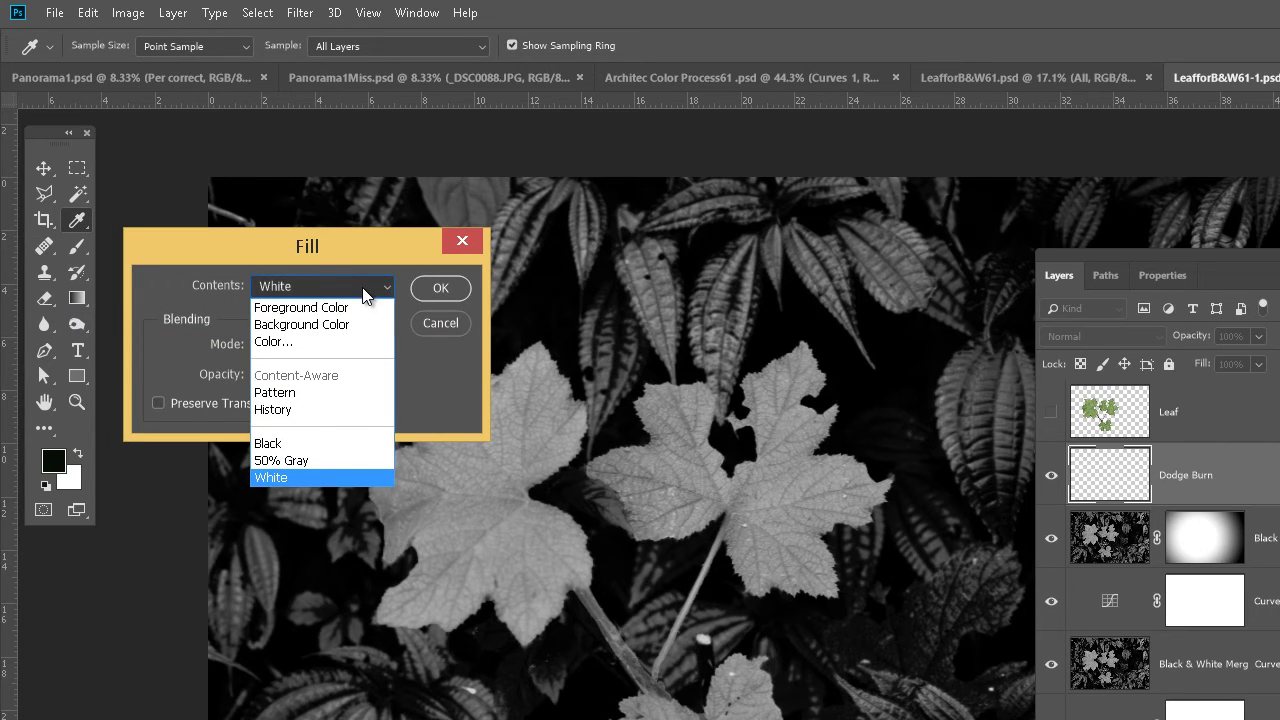
left_click(315, 456)
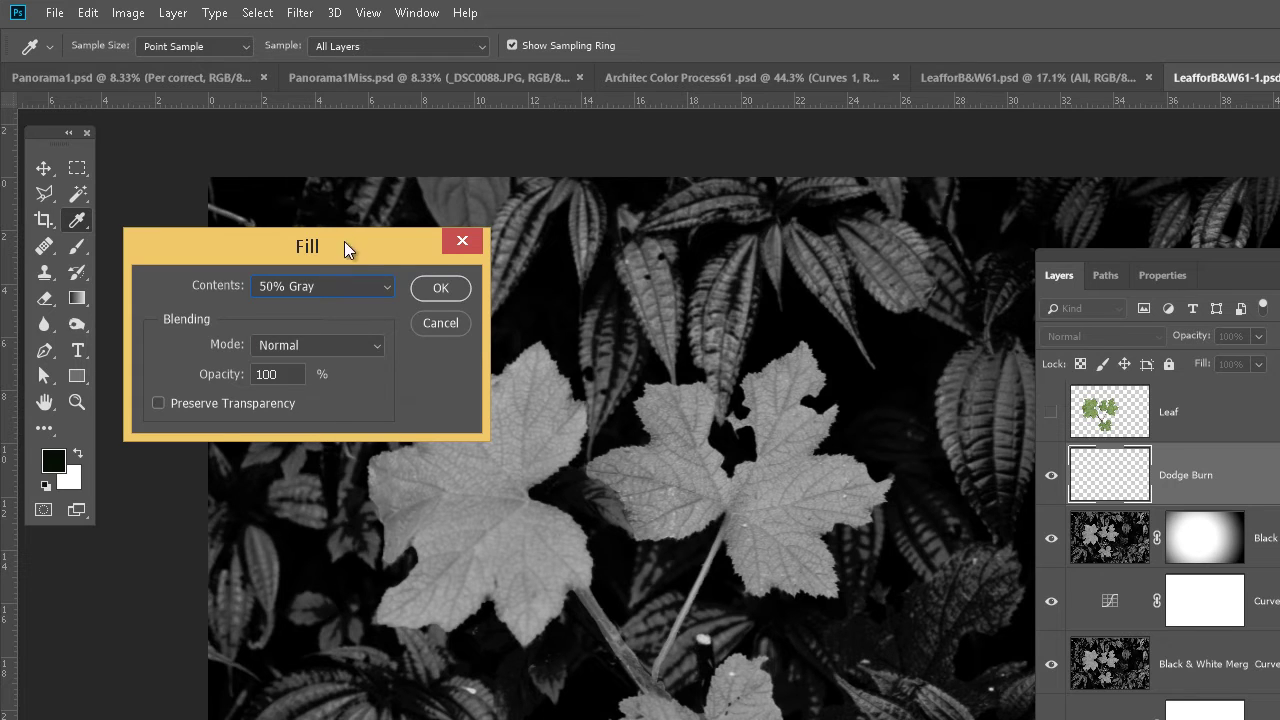
left_click_drag(344, 241, 755, 235)
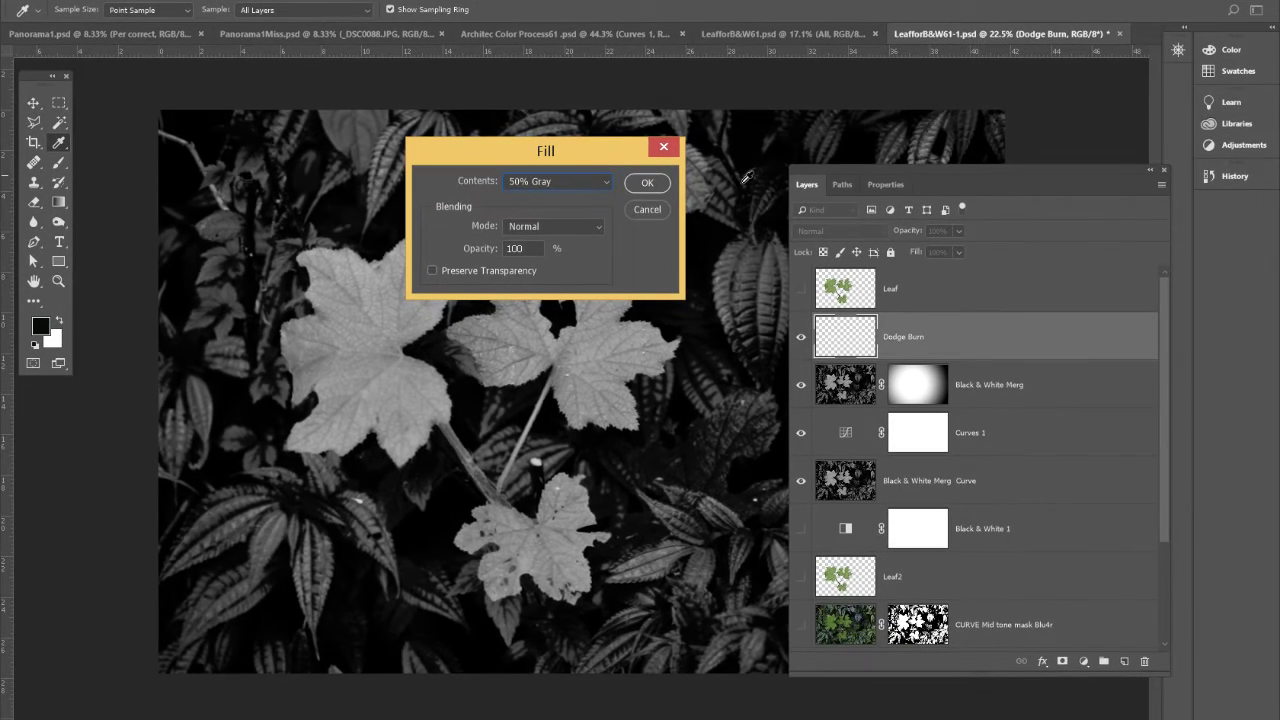
left_click(648, 184)
key("o")
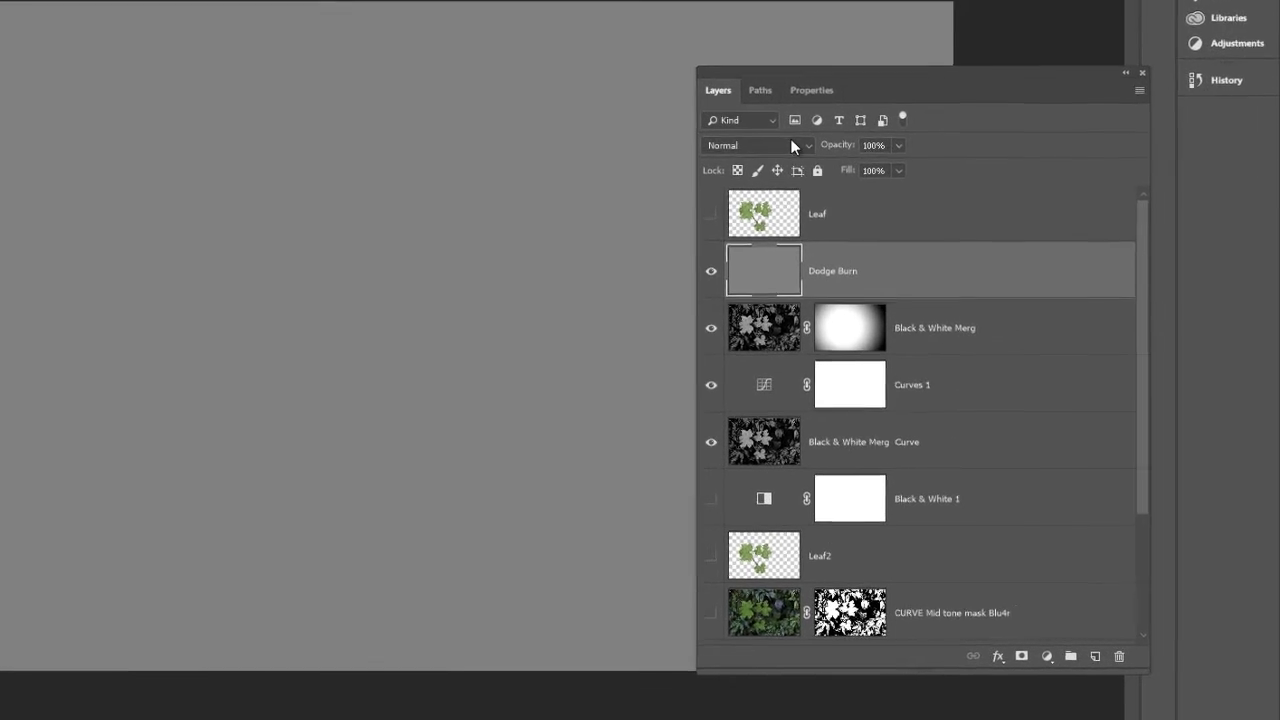
Set the Dodge Burn layer's blend mode to Soft Light
left_click(857, 215)
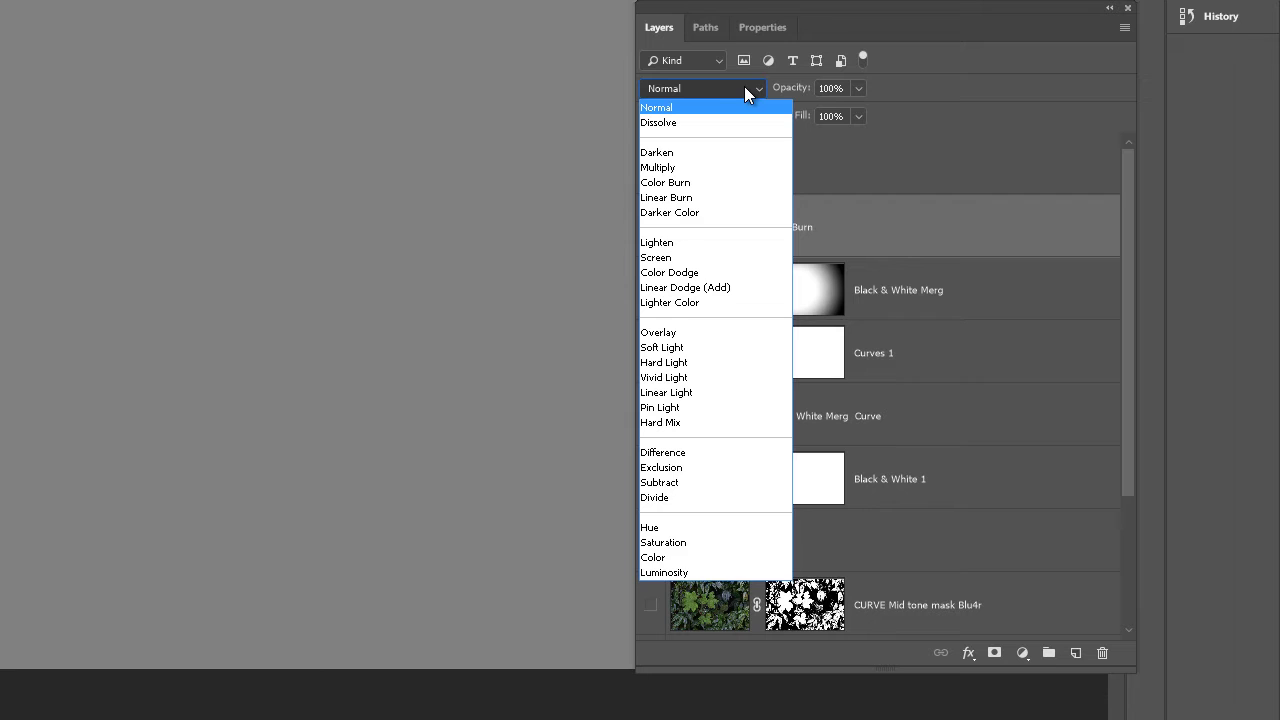
left_click(698, 347)
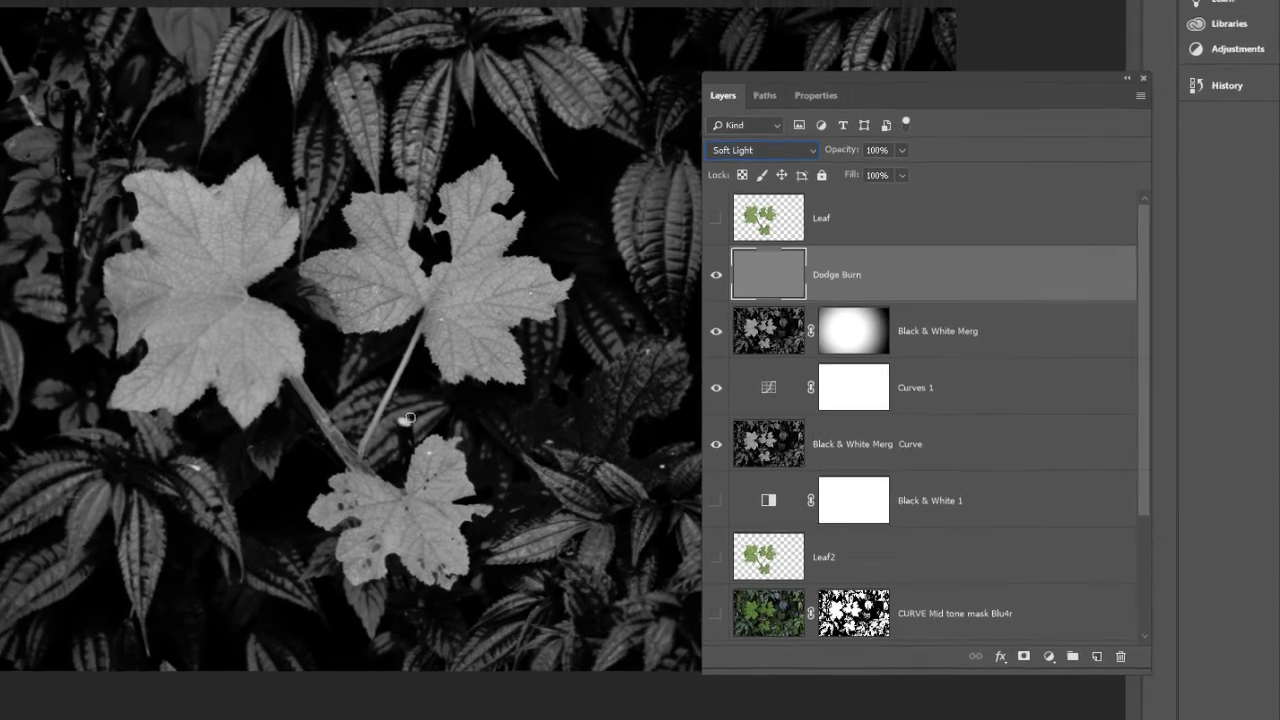
Try other blend modes on the Dodge Burn layer, such as Lighten and Linear Dodge (Add), to compare their effect
key("Up")
key("Up")
key("Up")
key("Up")
key("Up")
key("Up")
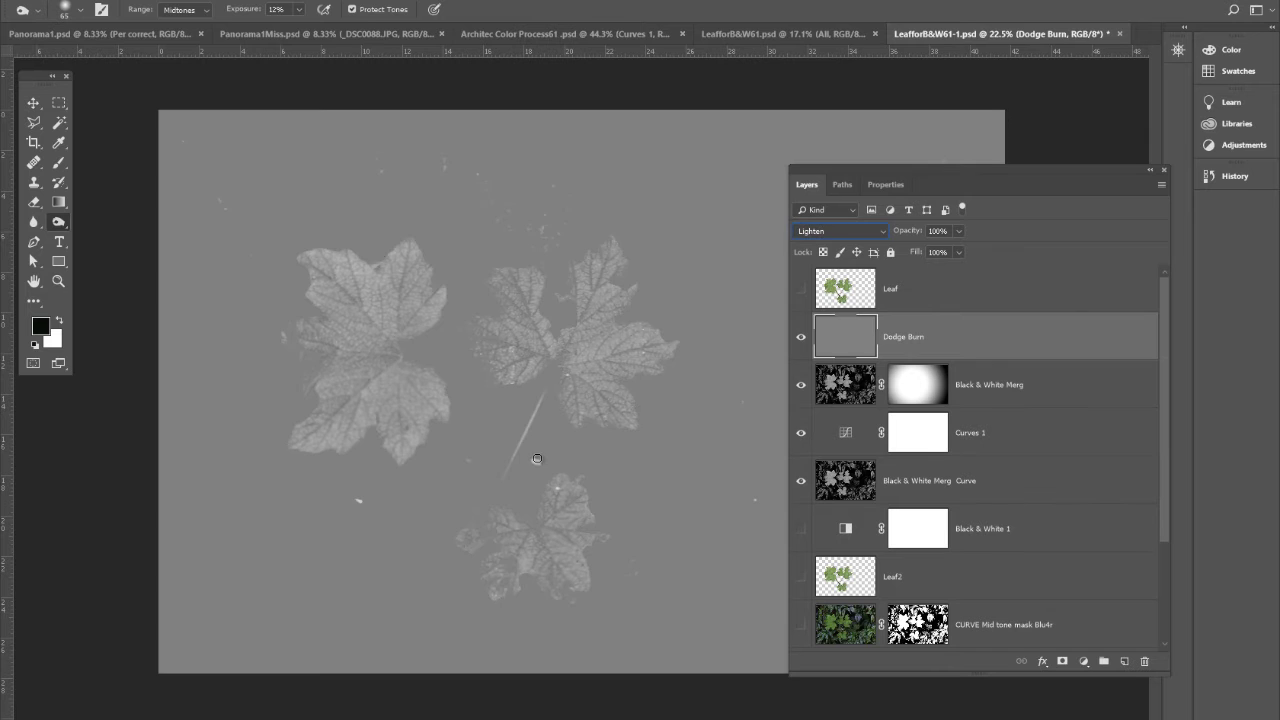
key("Down")
key("Down")
key("Down")
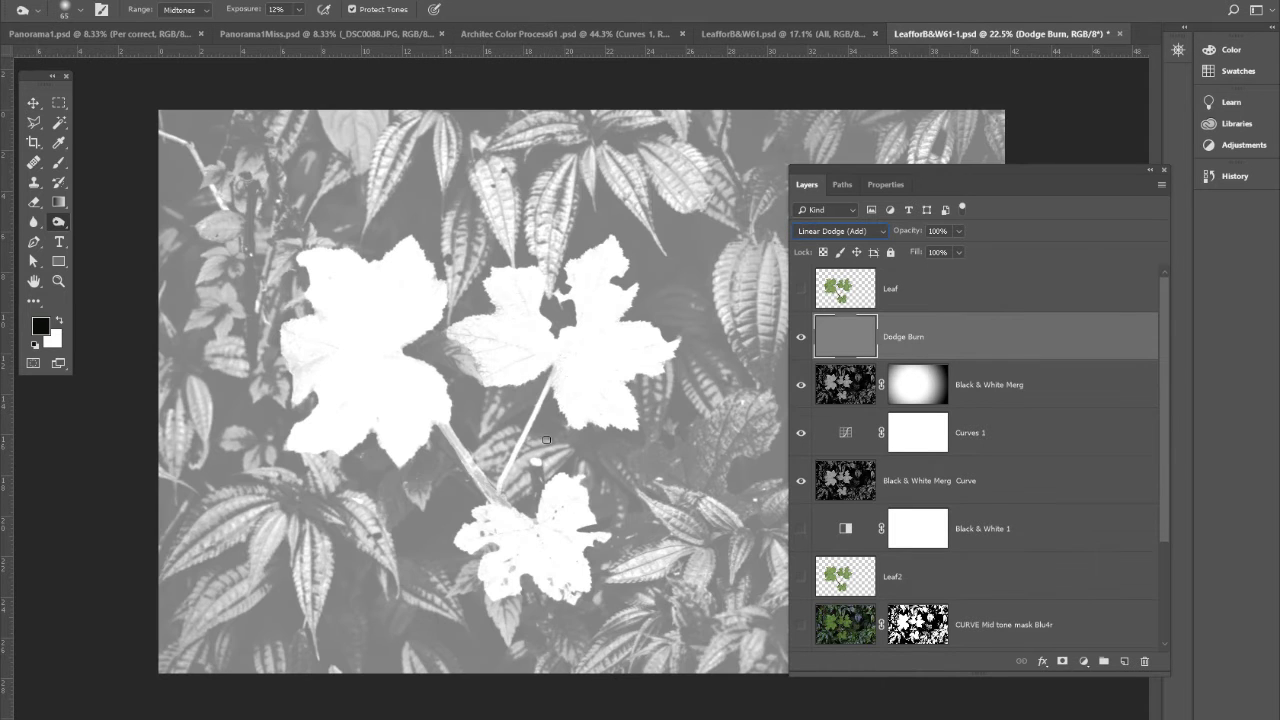
Try Overlay on the Dodge Burn layer and return its blend mode to Soft Light
left_click(870, 230)
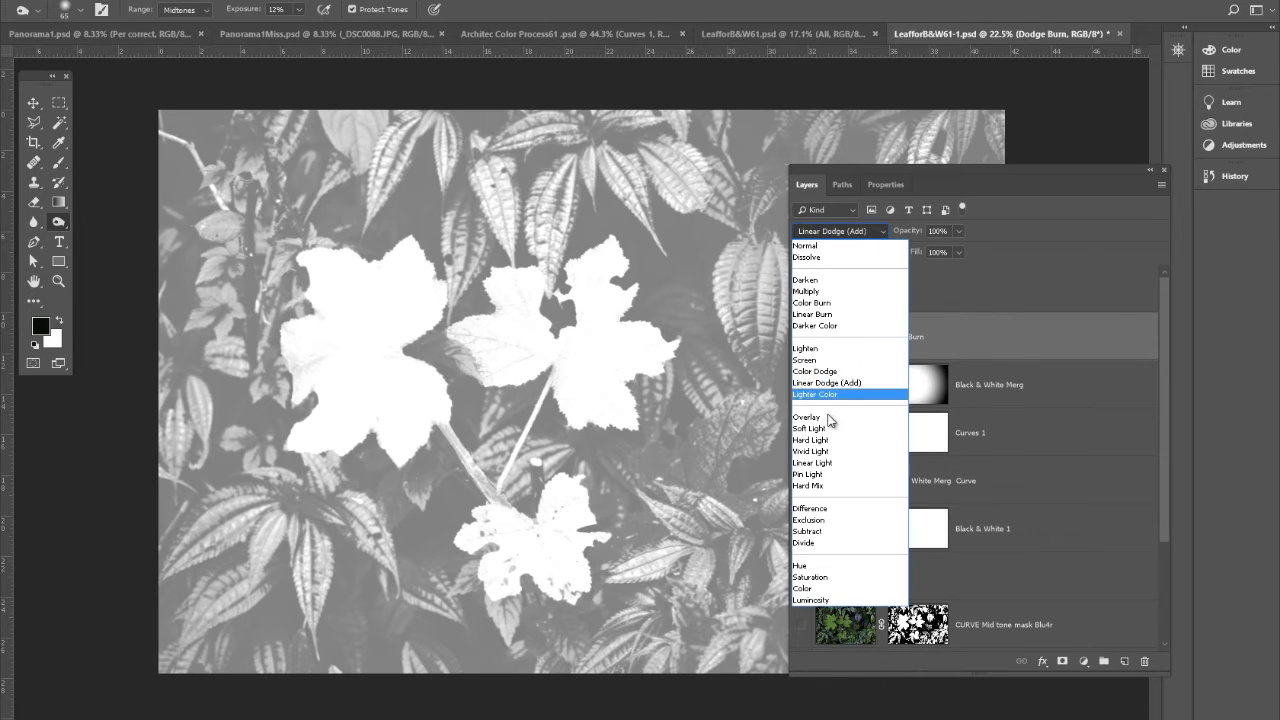
left_click(827, 428)
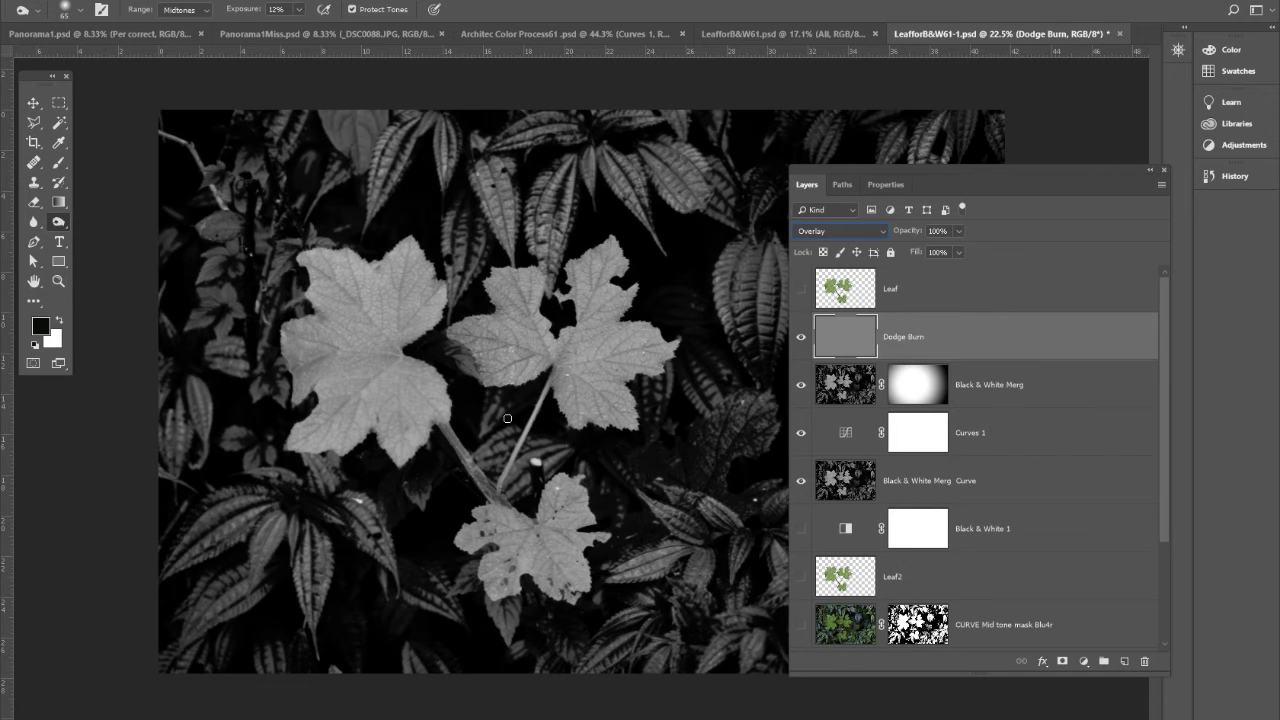
key("ctrl+z")
key("Down")
key("Down")
key("Down")
Choose the Brush Tool, enable airbrush-style build-up and set the brush size to 34 px
left_click(840, 390)
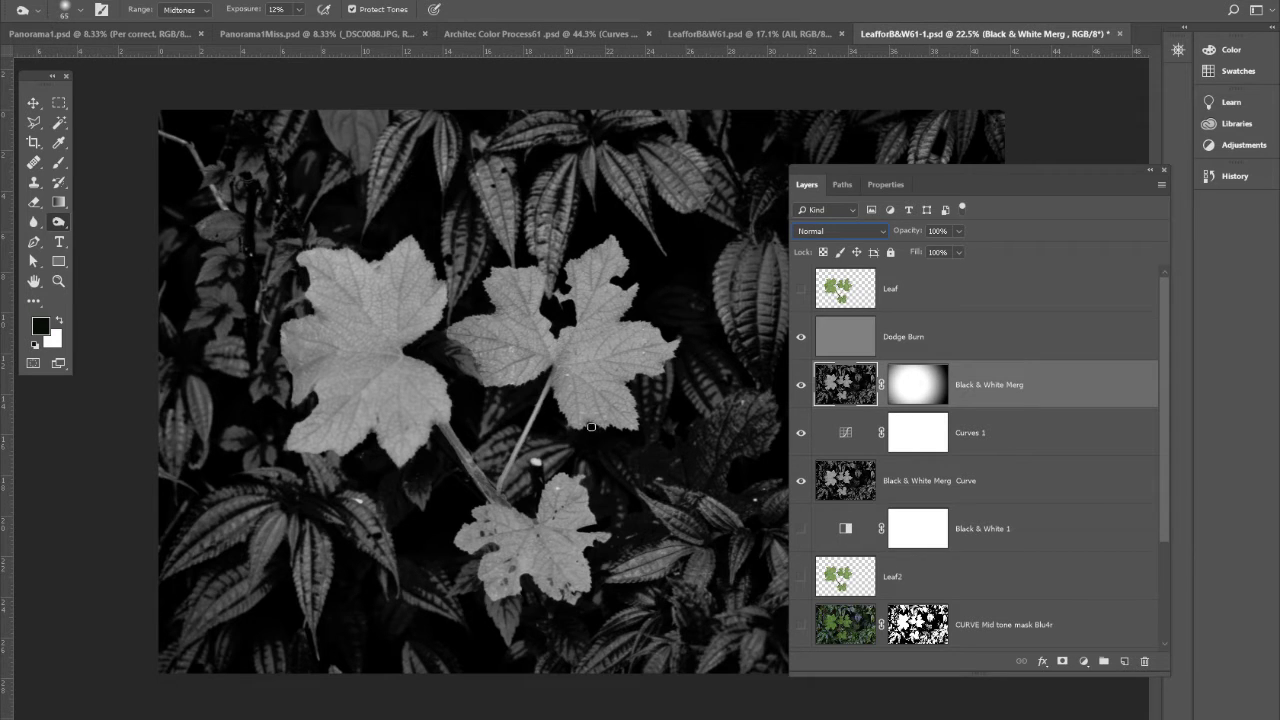
left_click(58, 281)
left_click_drag(579, 473, 519, 415)
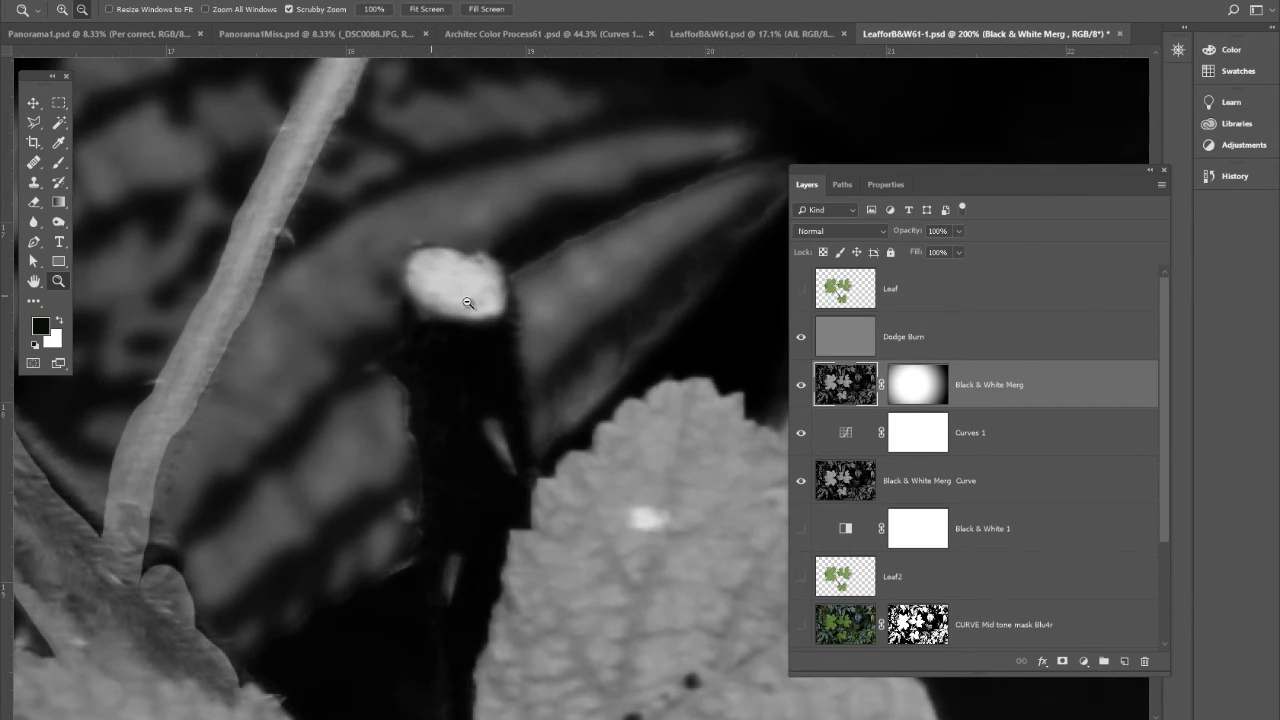
left_click(510, 372, "alt")
left_click(512, 372, "alt")
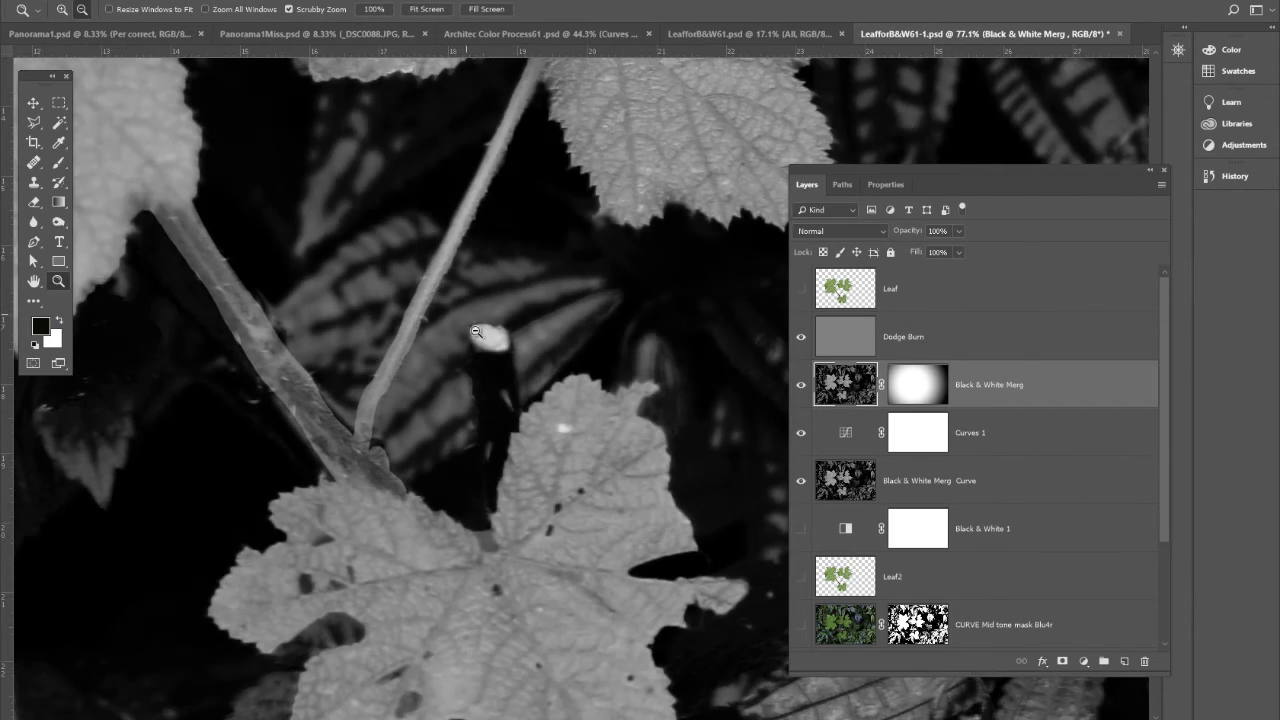
left_click_drag(494, 341, 497, 344)
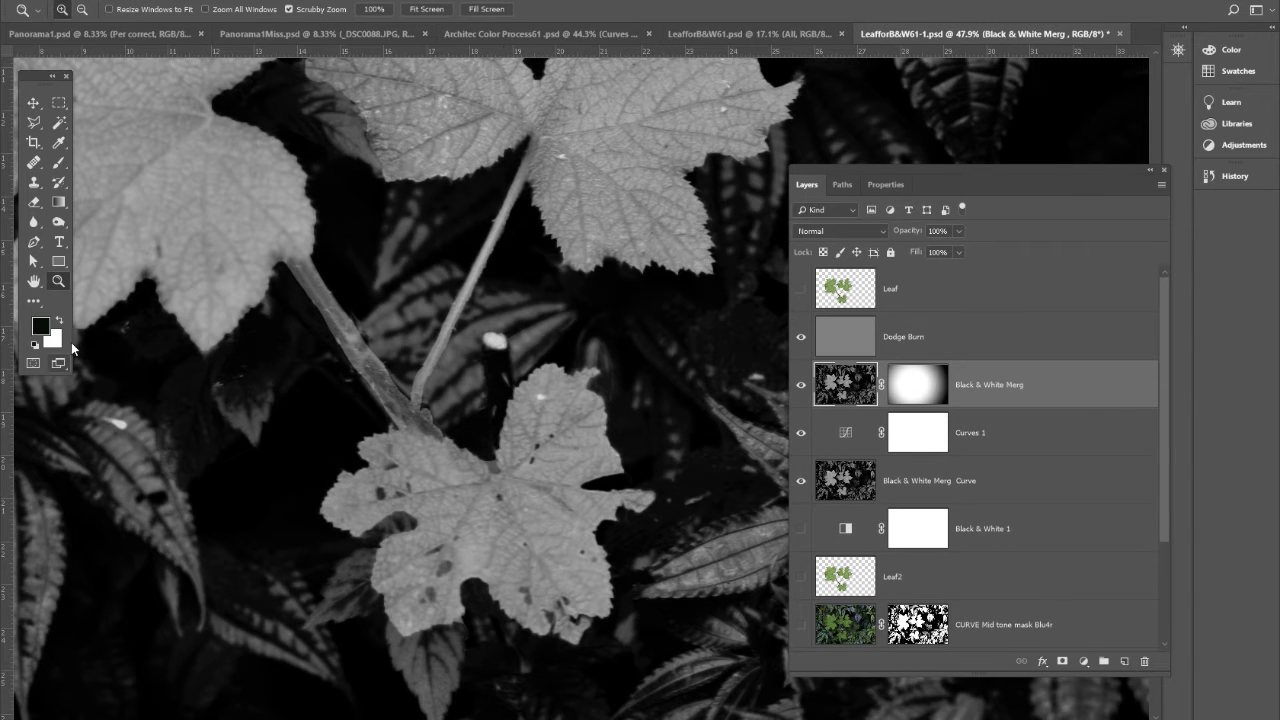
left_click(59, 162)
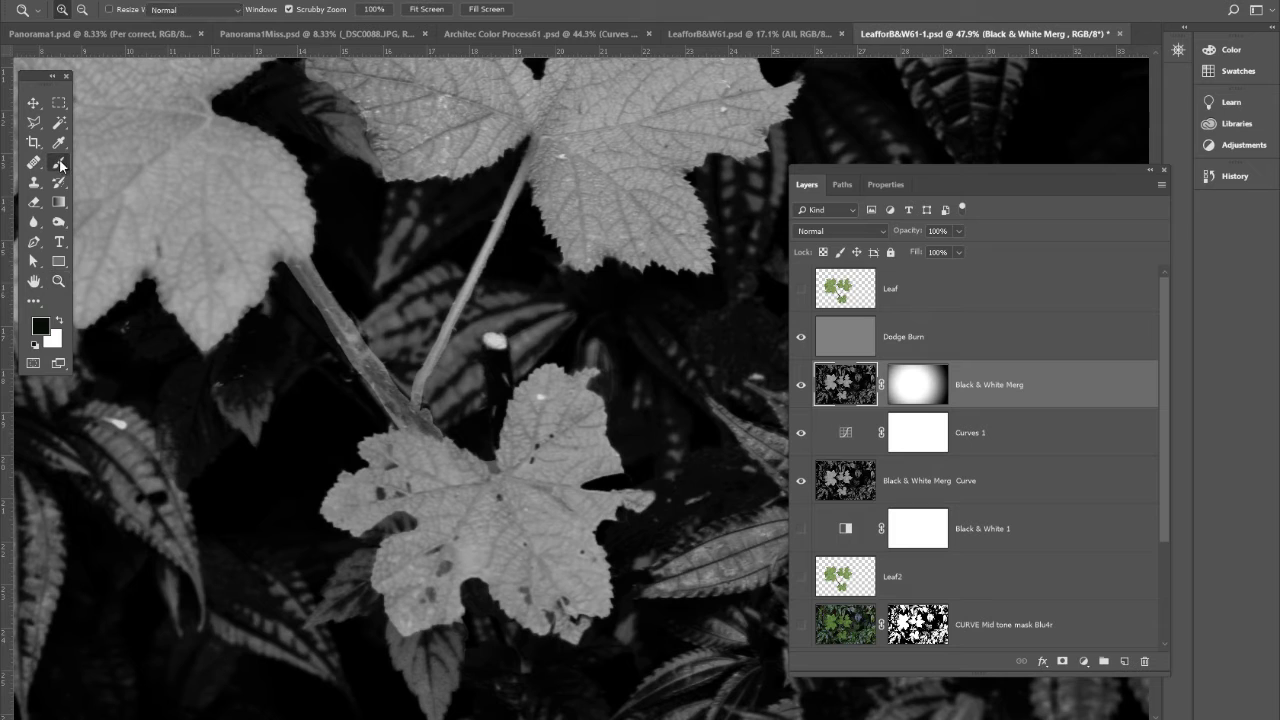
left_click(135, 162)
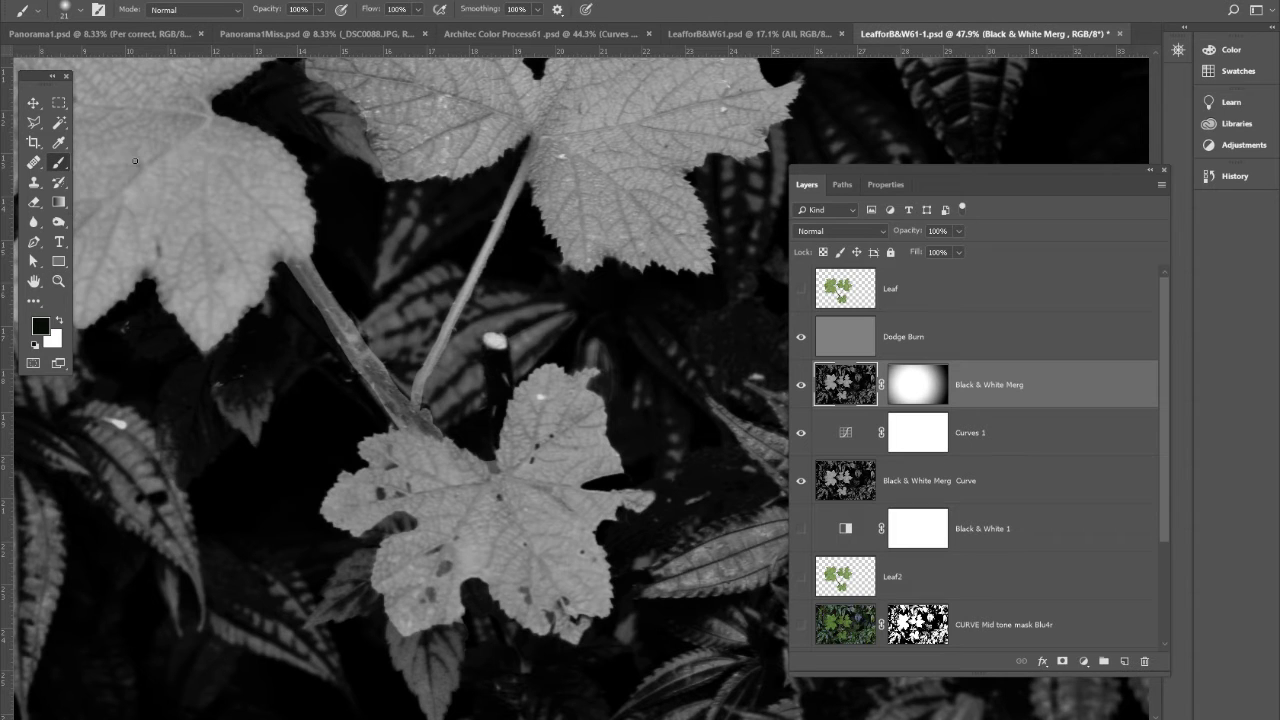
left_click(440, 9)
left_click(82, 10)
type("34")
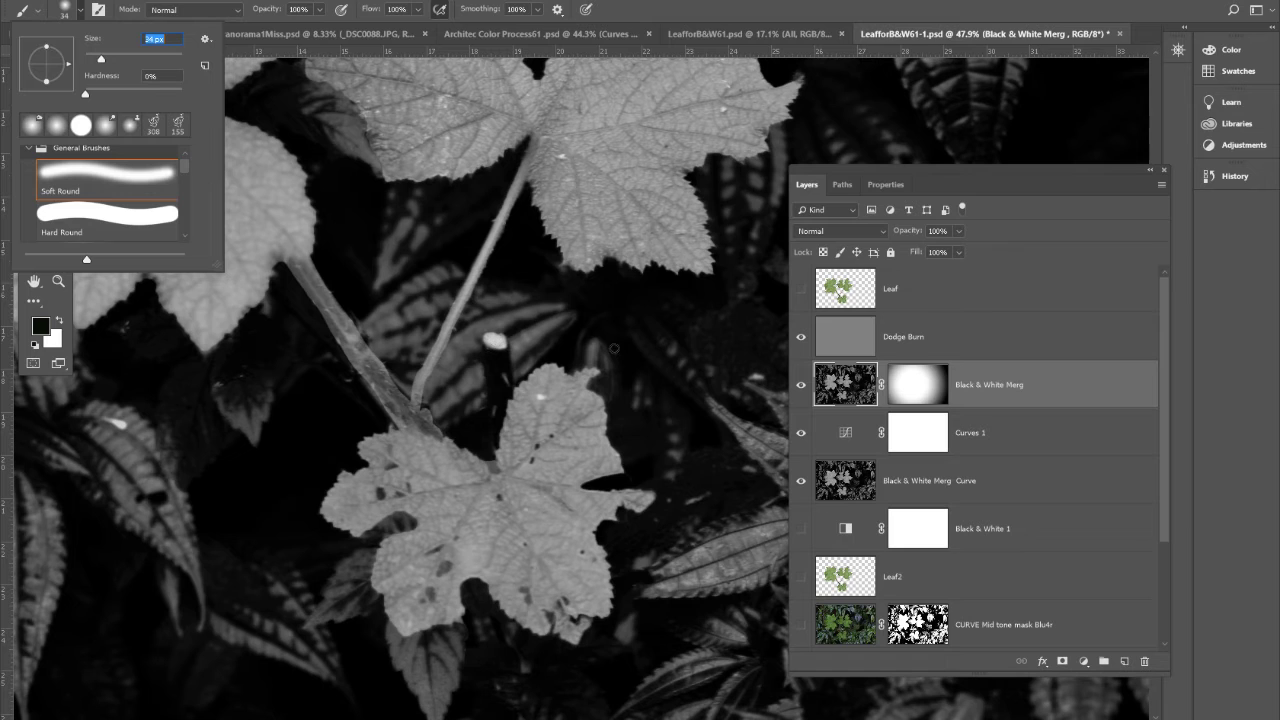
key("Return")
Select the Dodge Burn layer and switch to the Hard Round brush at 47 px and 100% hardness
left_click(839, 341)
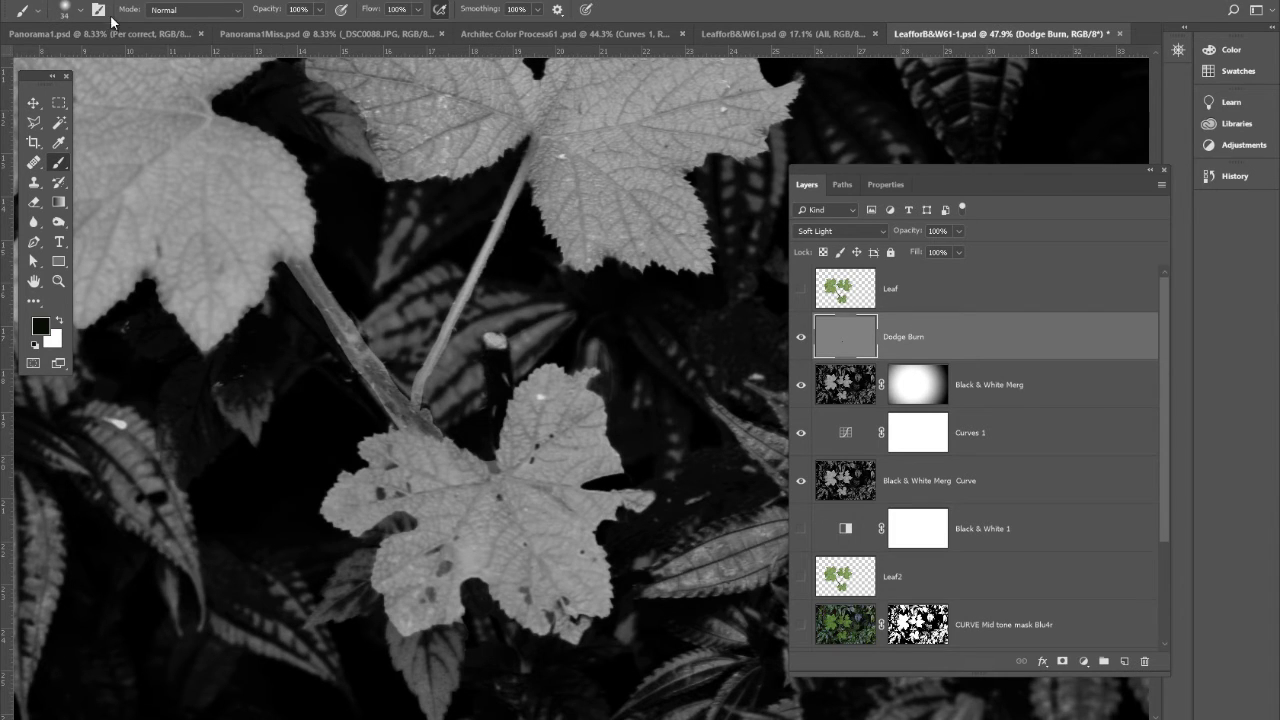
left_click(78, 14)
left_click_drag(103, 59, 107, 59)
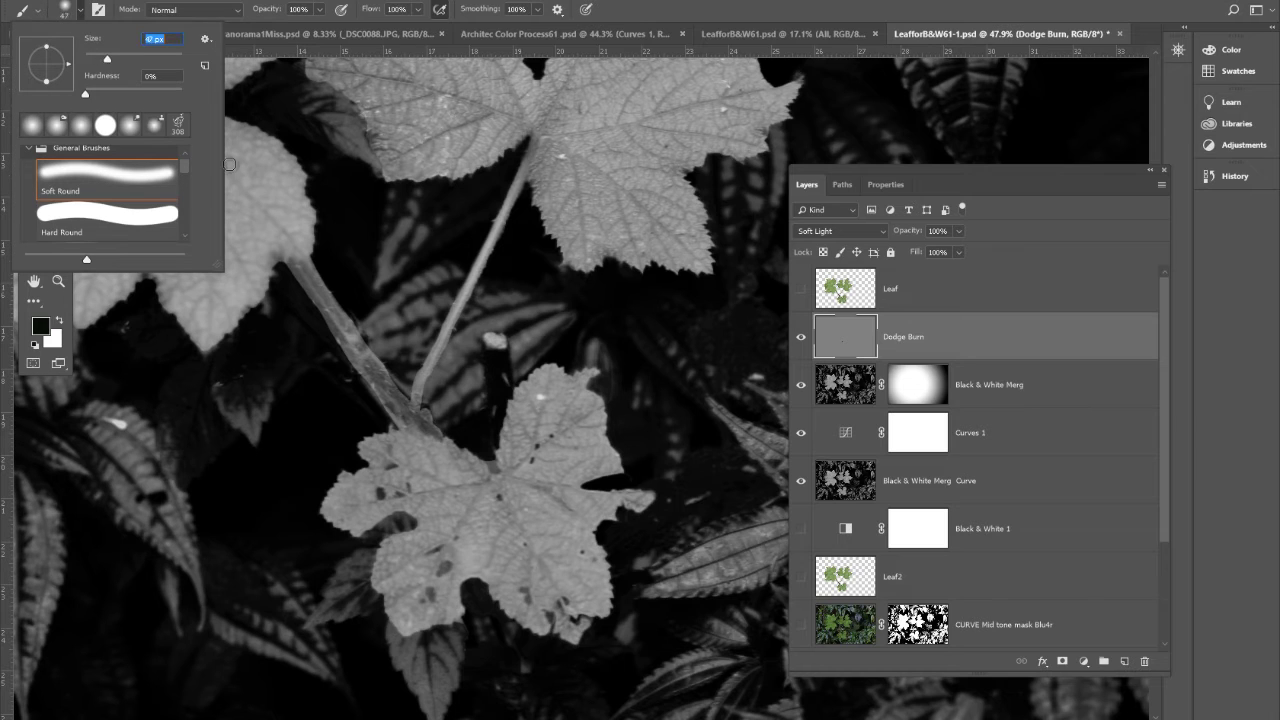
left_click(85, 226)
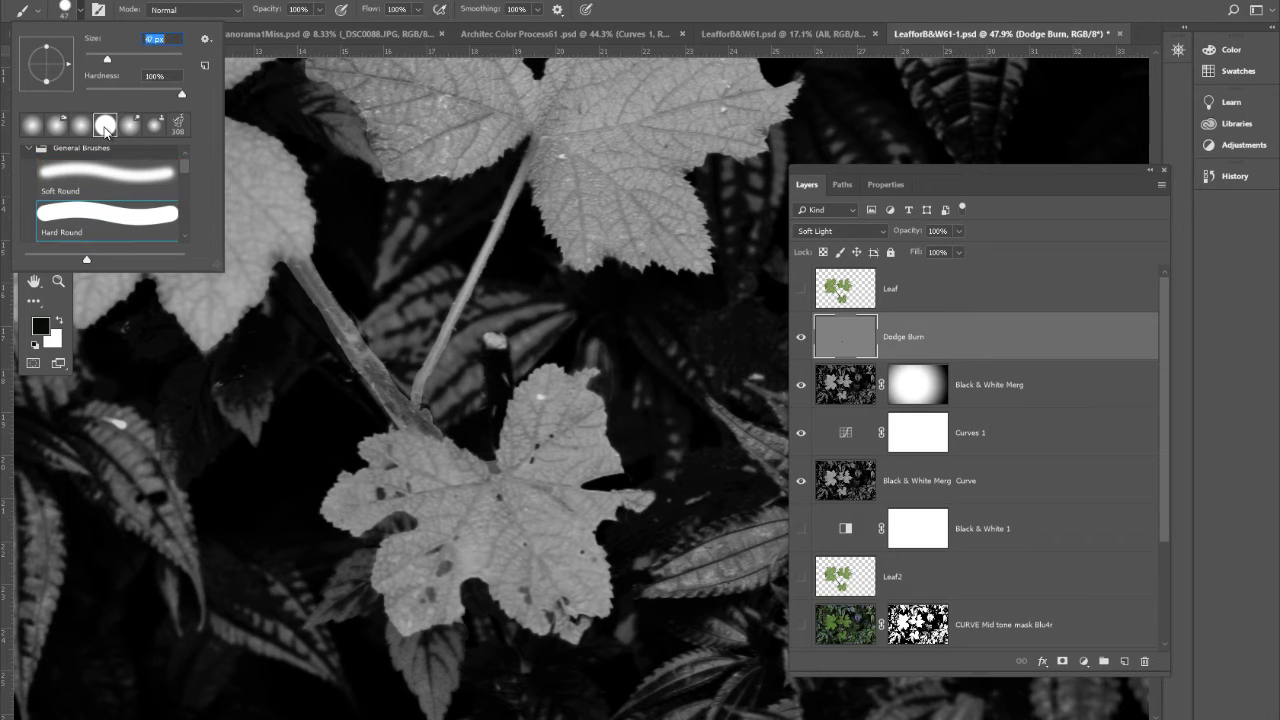
Try painting black and white around the bright stub tip above the small leaf on the Dodge Burn layer
left_click(478, 350)
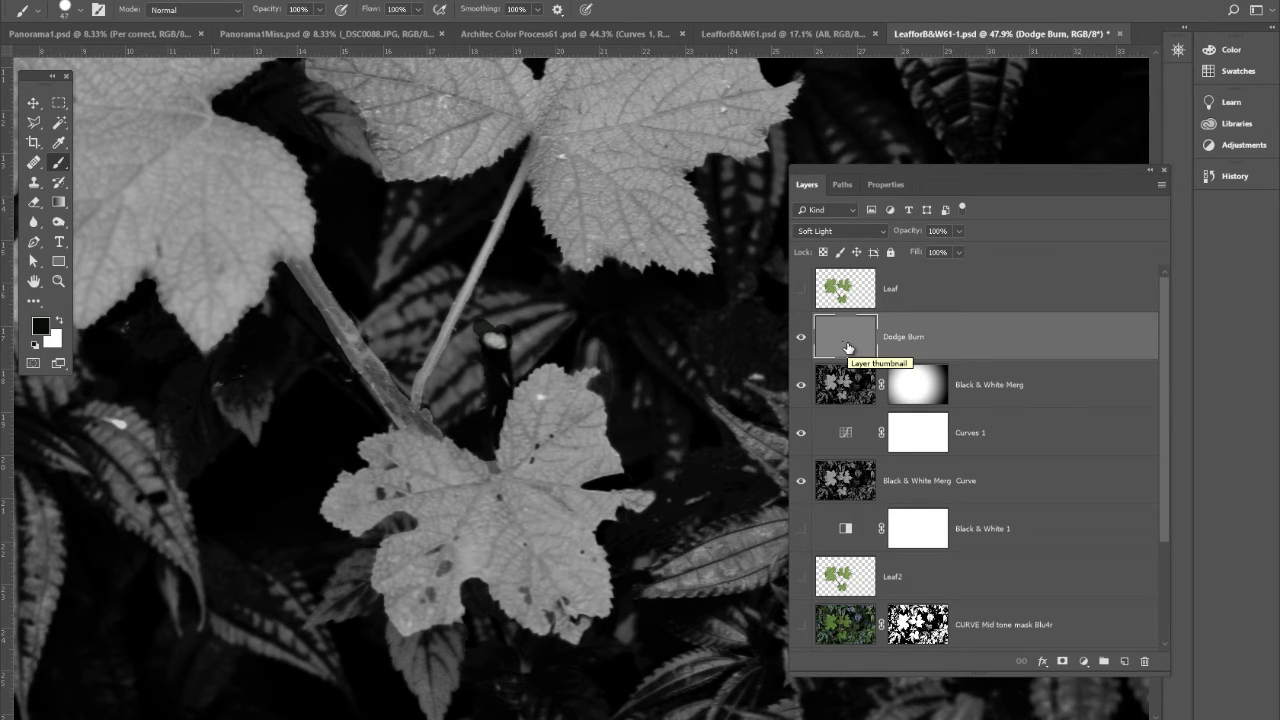
key("x")
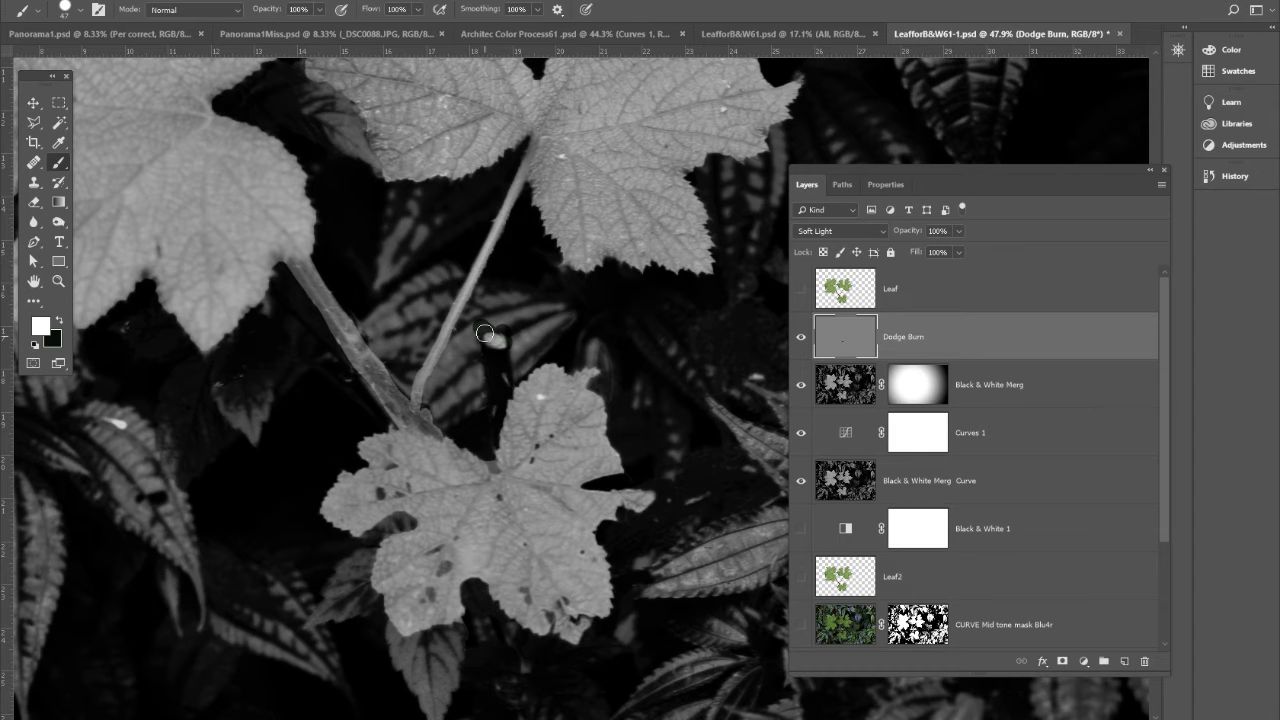
mouse_move(488, 336)
left_mouse_down()
mouse_move(518, 331)
mouse_move(484, 316)
left_mouse_up()
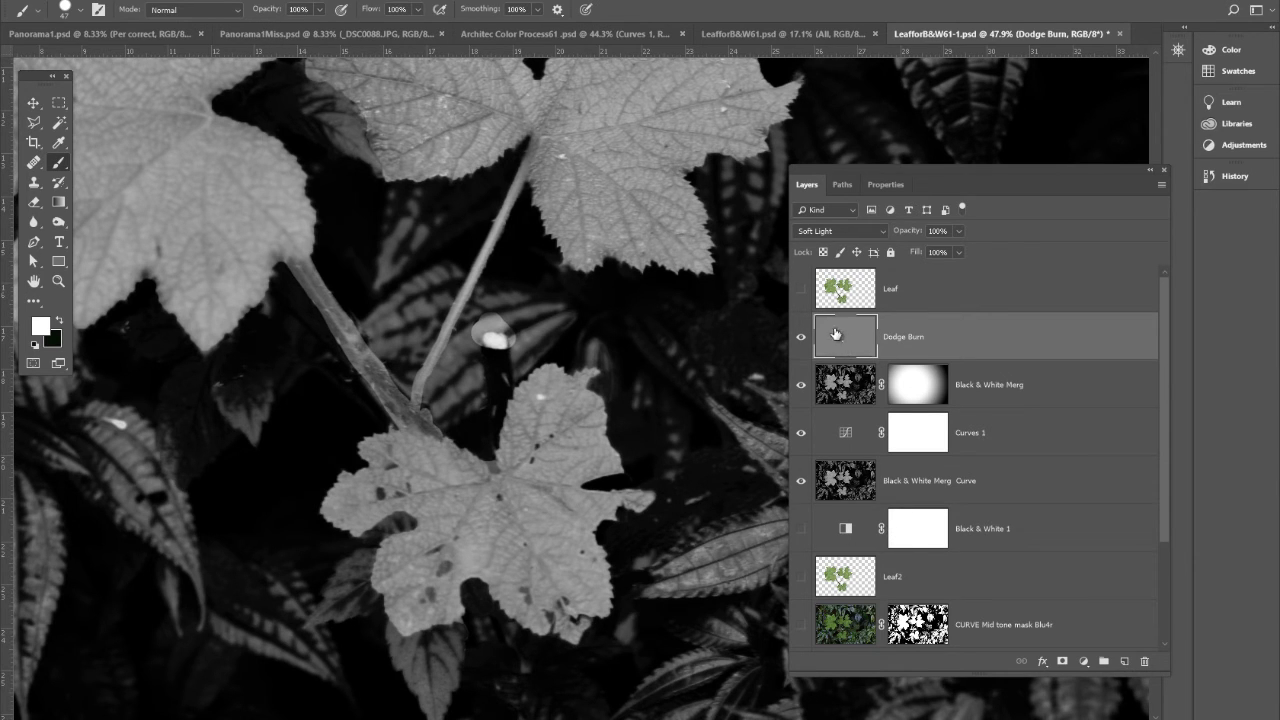
Refill the Dodge Burn layer with 50% Gray in Normal mode at 100% opacity
left_click(90, 1)
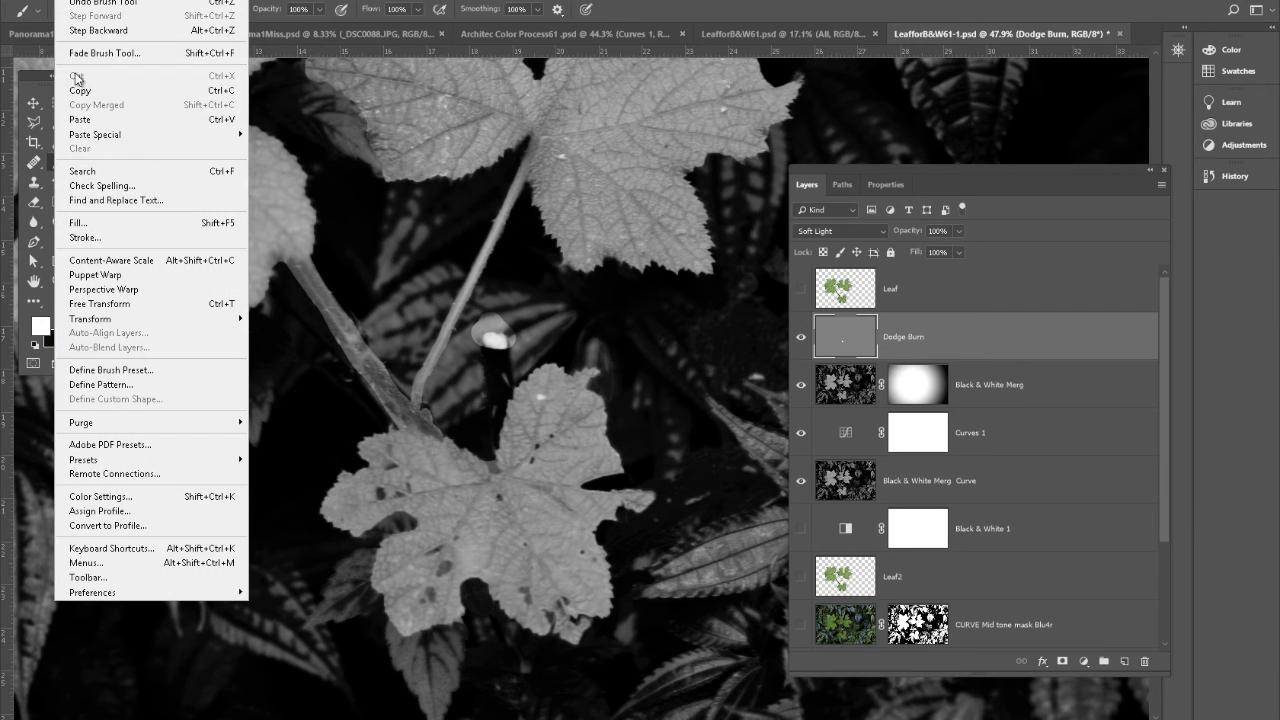
left_click(98, 222)
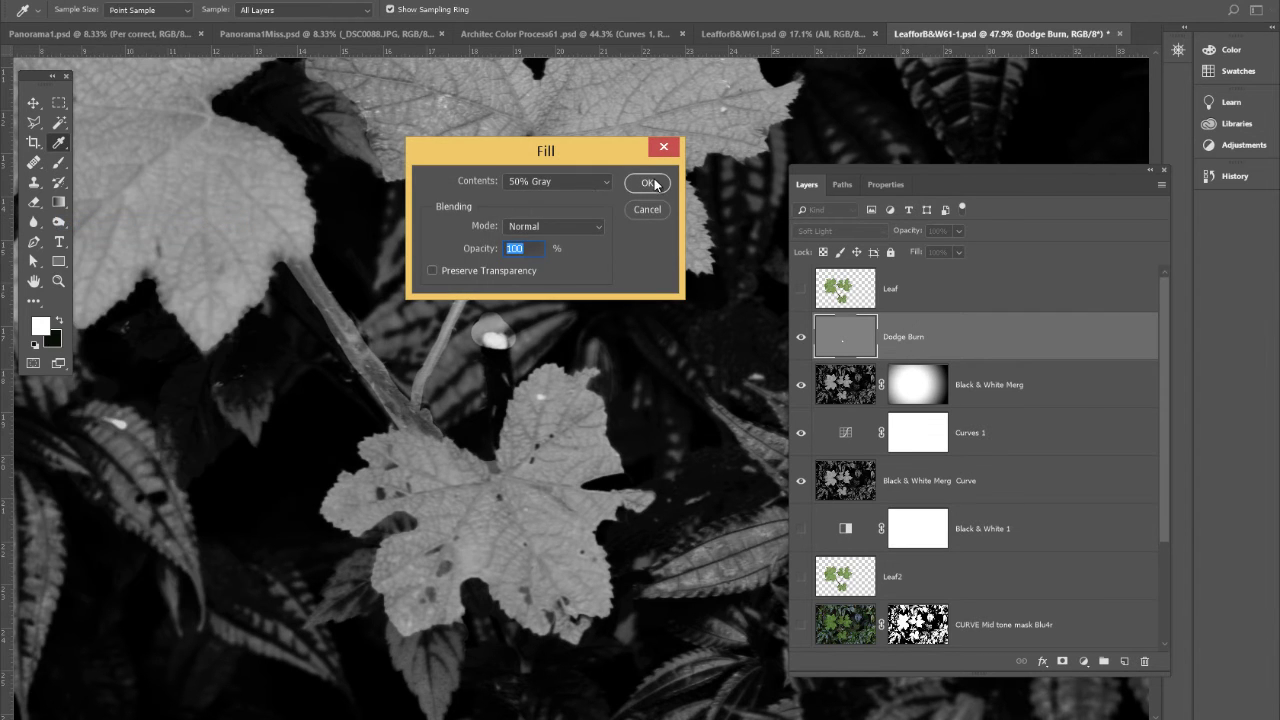
left_click(648, 183)
Set the brush flow to 15% and make black the foreground colour
key("b")
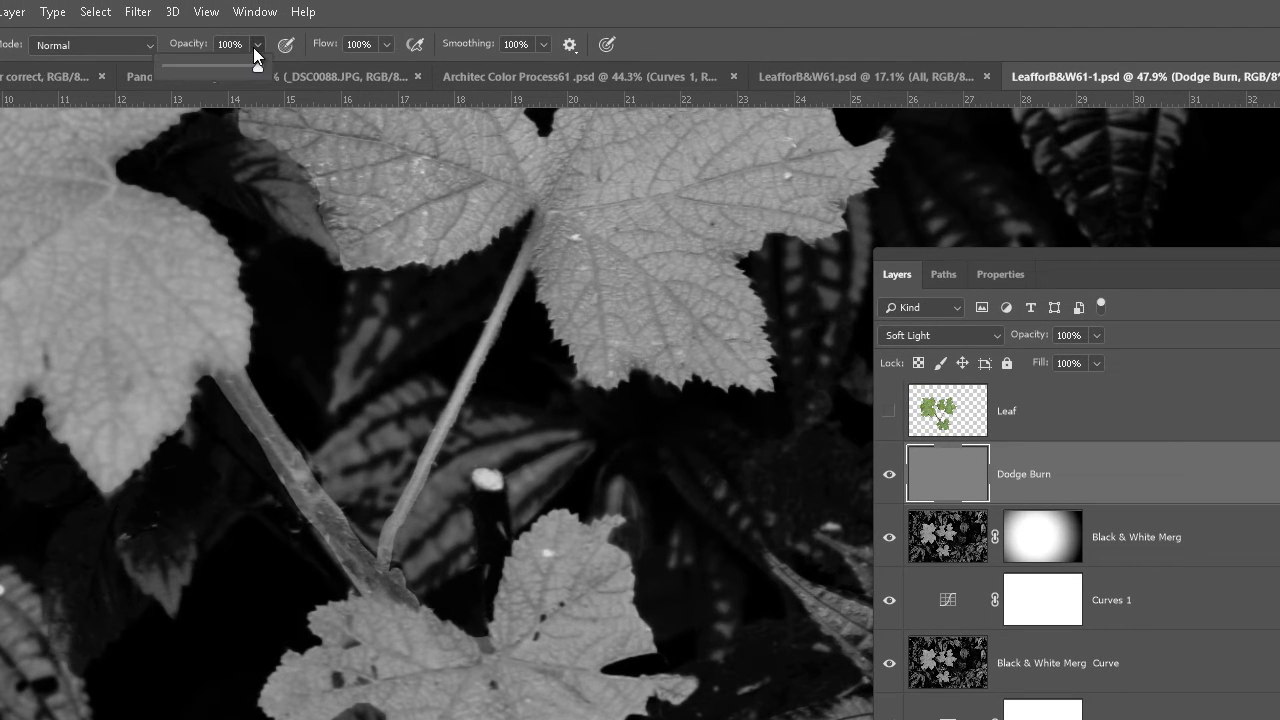
left_click(387, 44)
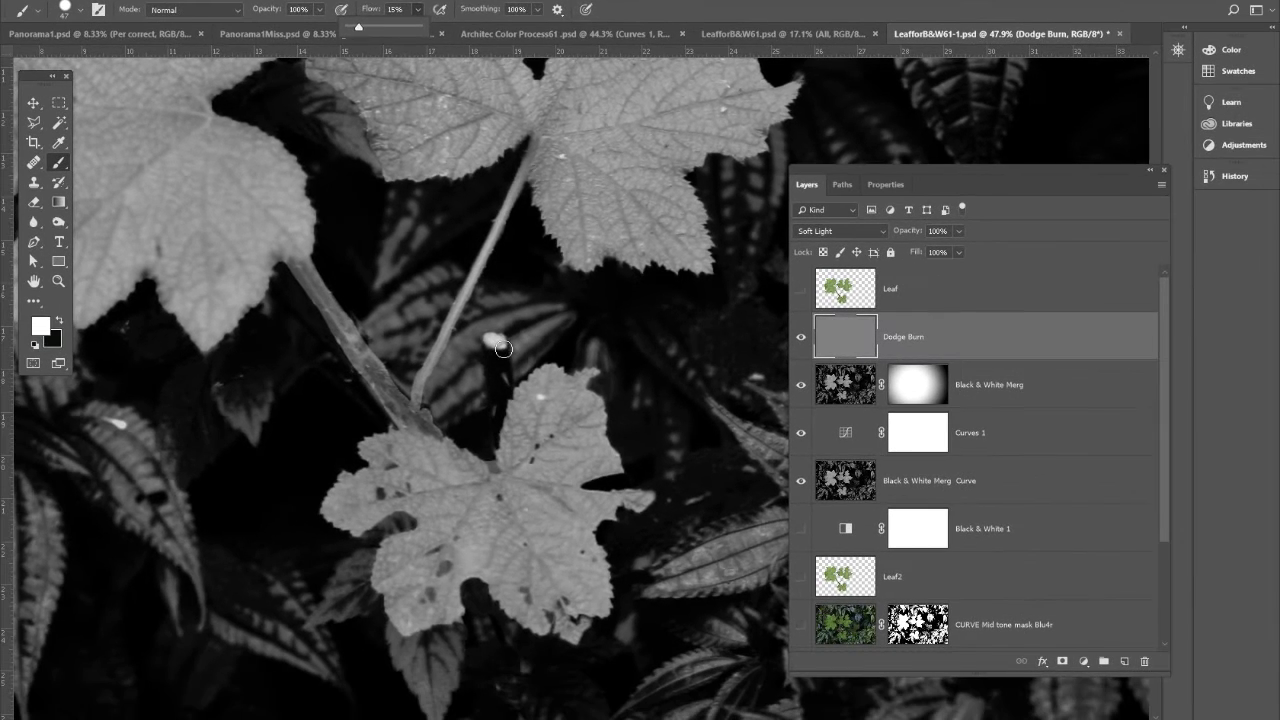
key("x")
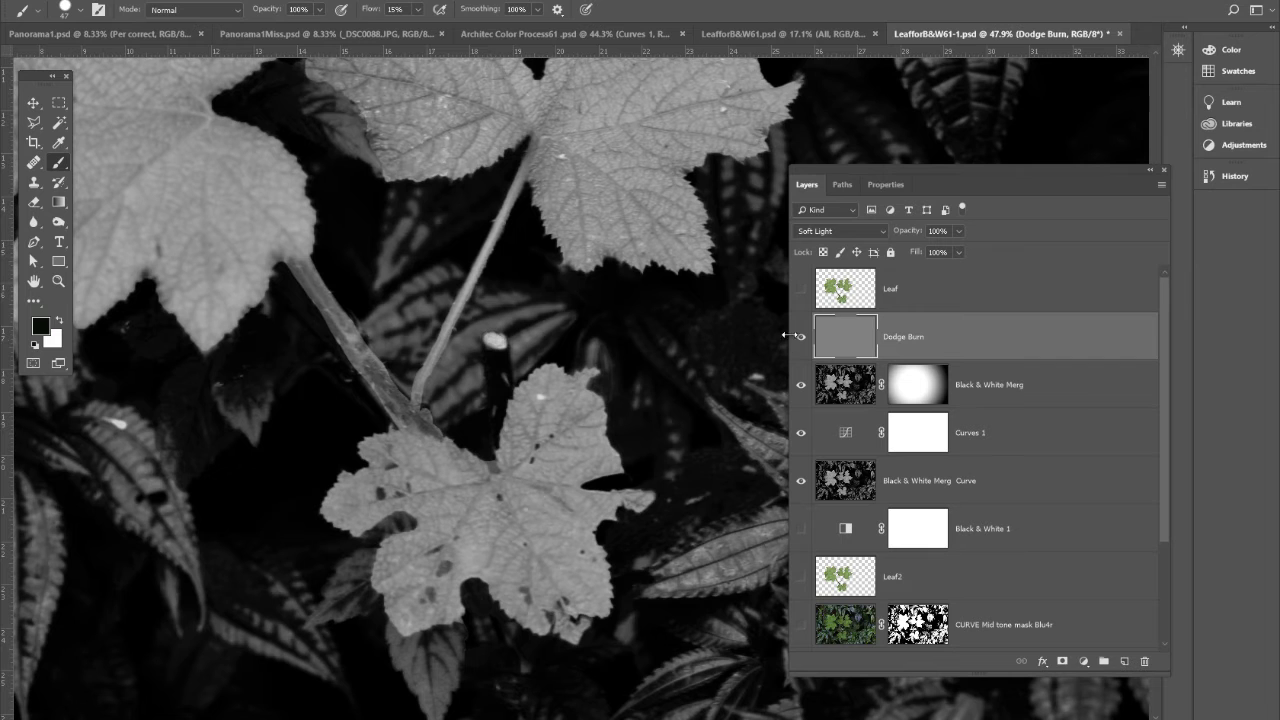
Paint black over the bright stub tip and the bright spot on the small leaf on the Dodge Burn layer
double_click(845, 340)
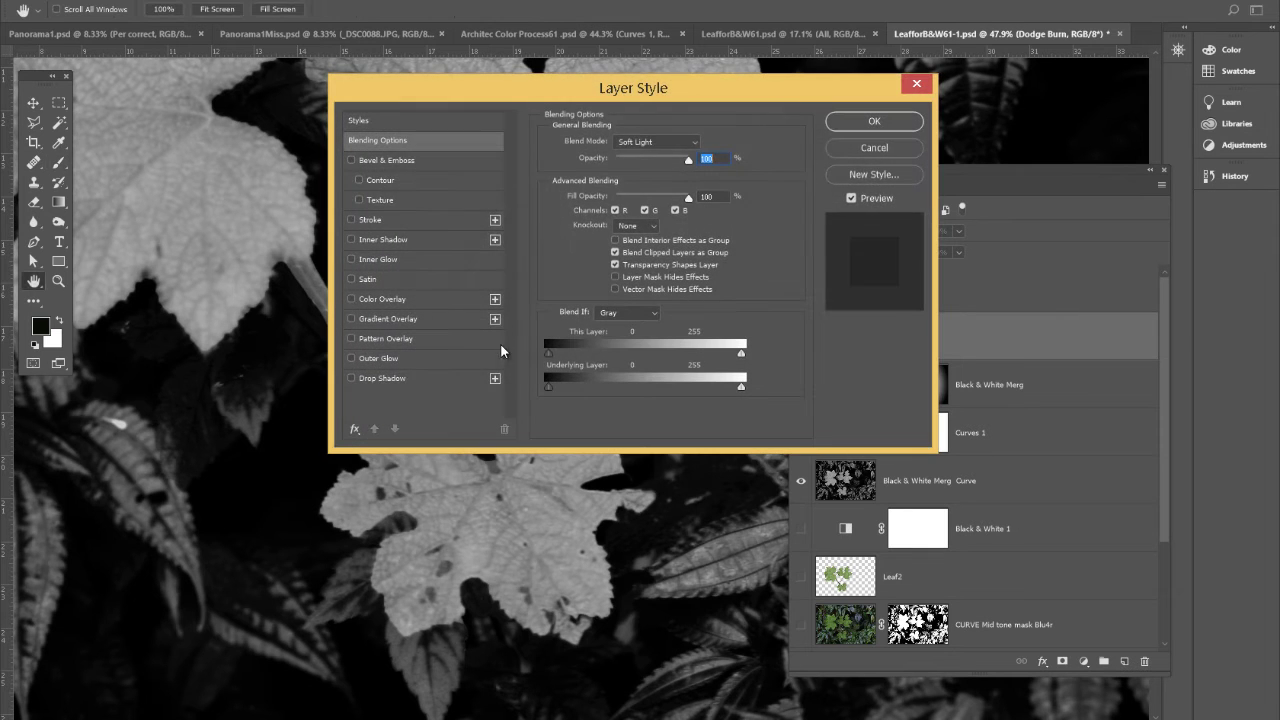
left_click(876, 125)
mouse_move(503, 344)
left_mouse_down()
mouse_move(490, 345)
mouse_move(495, 333)
left_mouse_up()
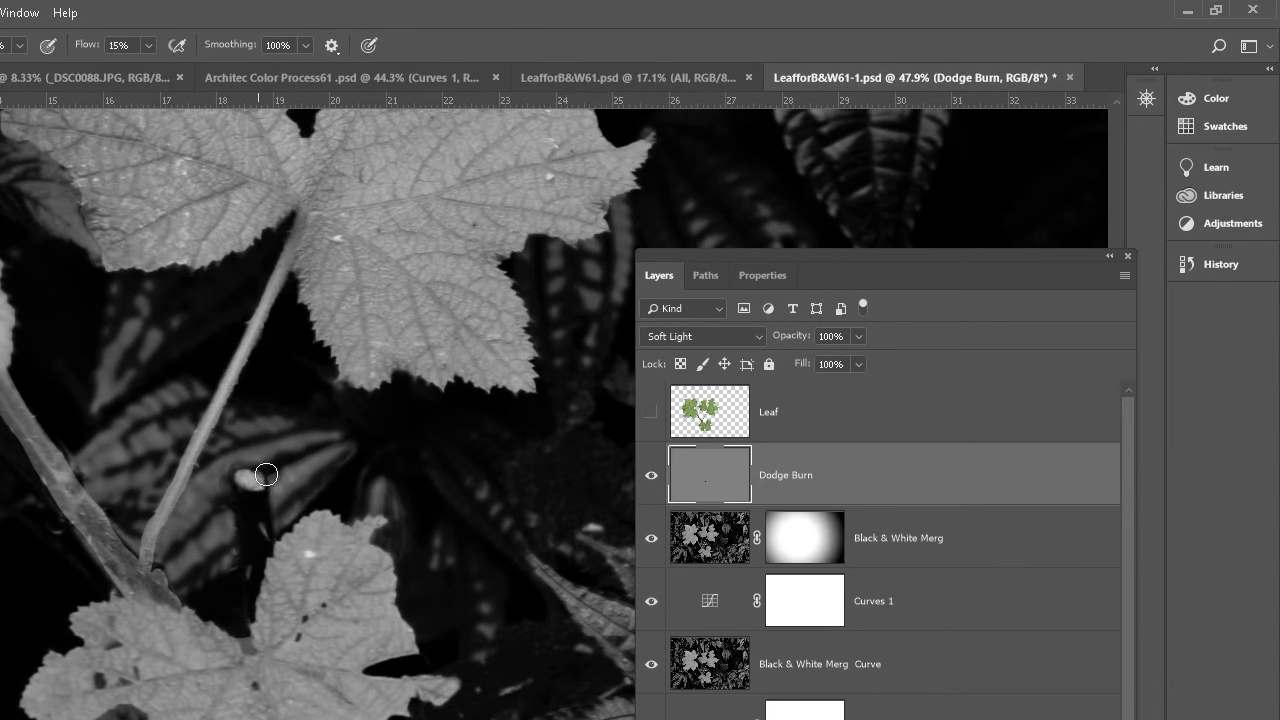
mouse_move(310, 558)
left_mouse_down()
mouse_move(358, 596)
mouse_move(337, 594)
mouse_move(308, 548)
left_mouse_up()
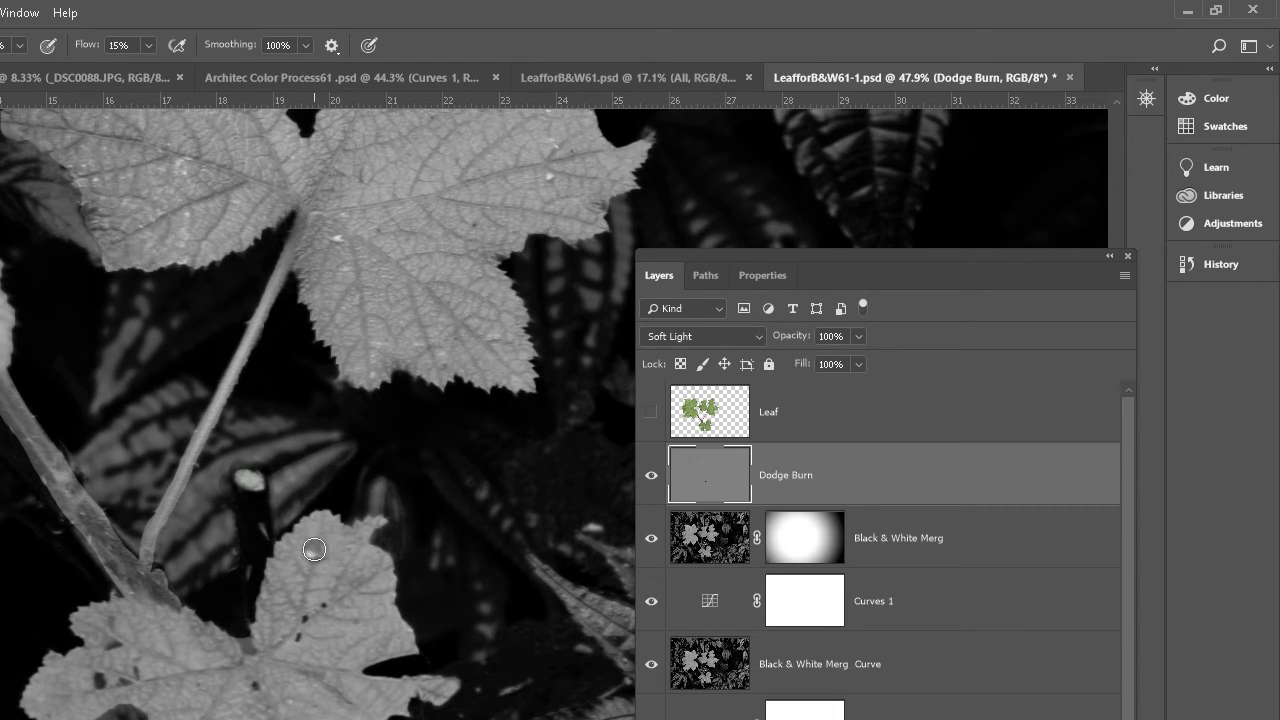
Set the brush flow to 8% and dab over the bright spot on the small leaf
left_click(148, 45)
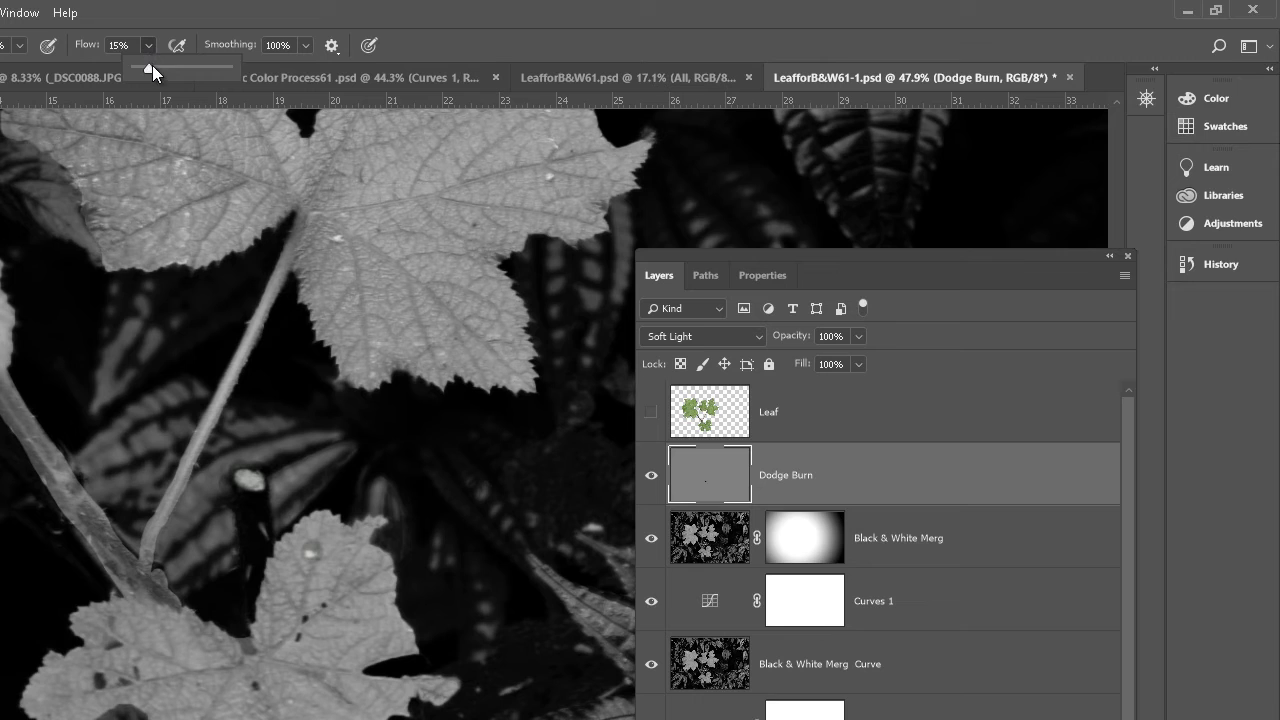
left_click_drag(142, 64, 139, 65)
left_click(318, 551)
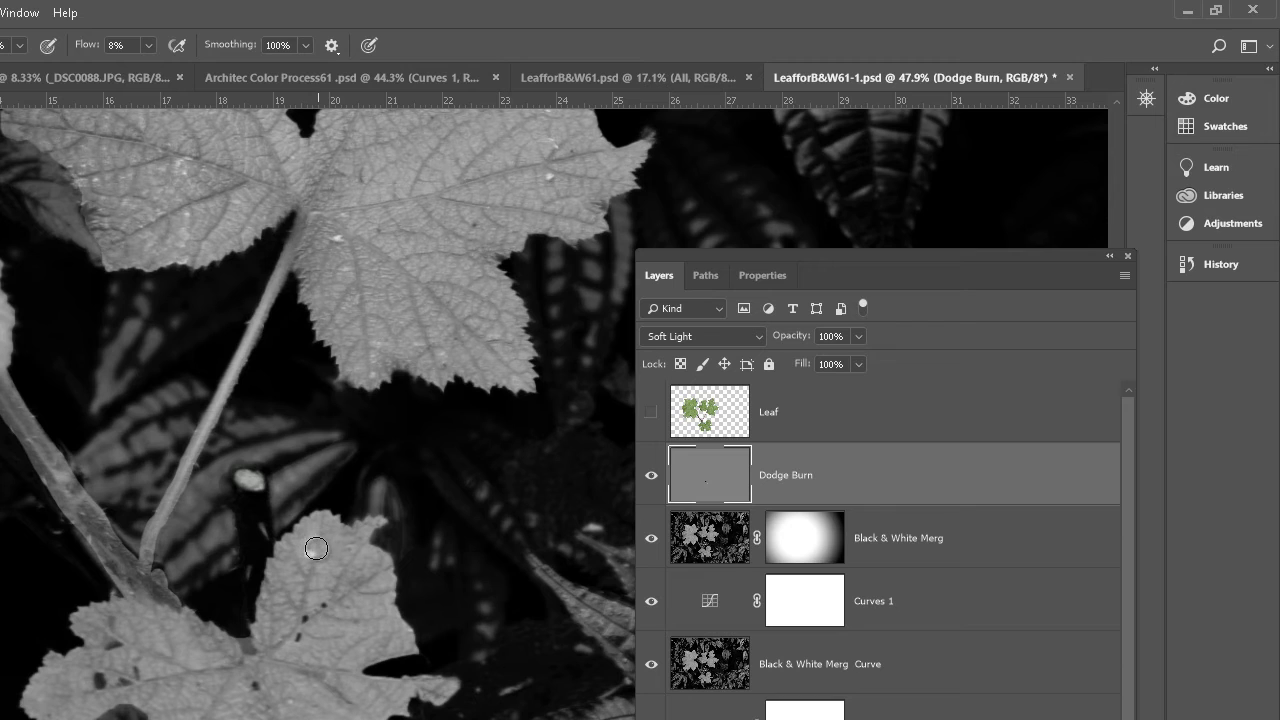
left_click(310, 550)
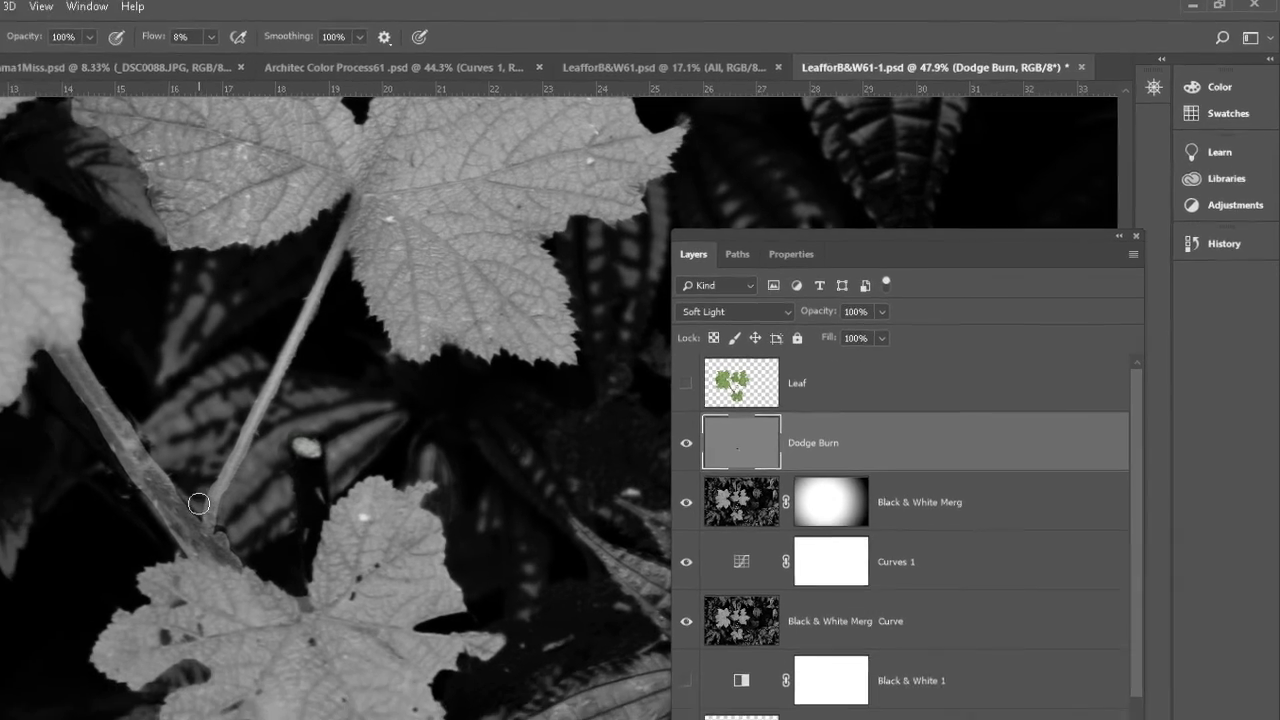
Set the brush to 88 px with airbrush-style build-up enabled and 49% opacity
key("ctrl+0")
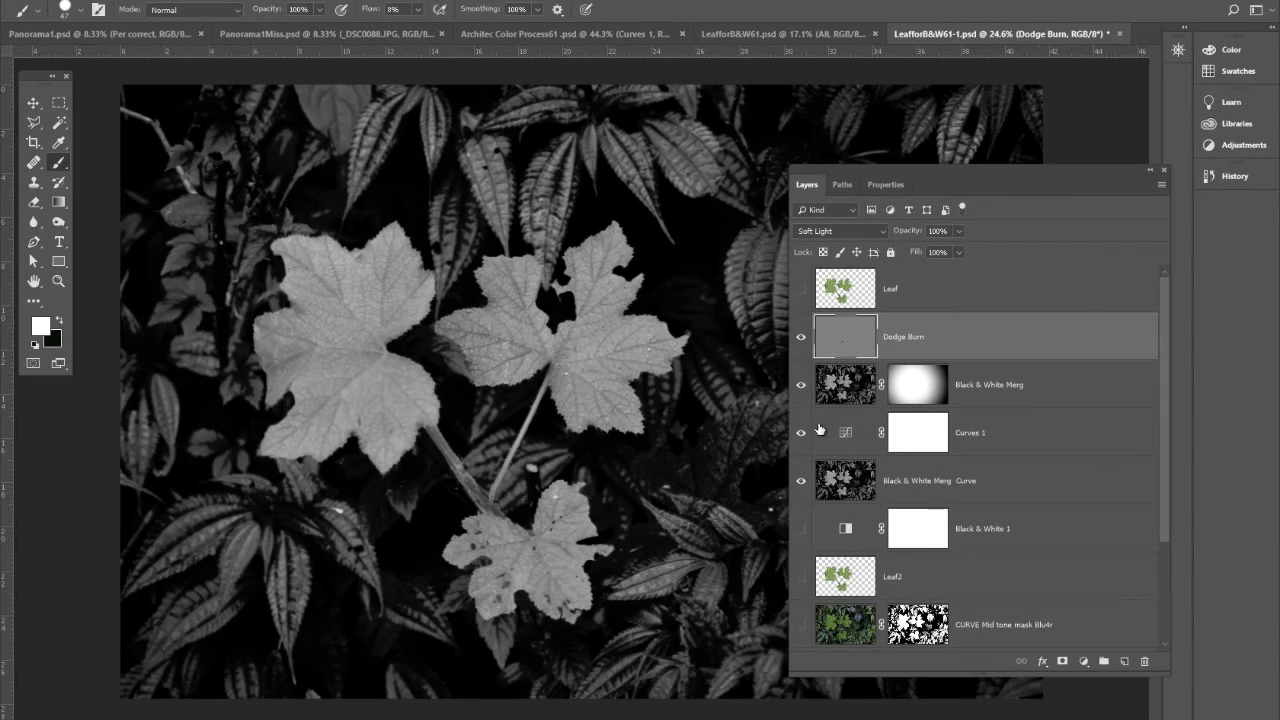
left_click(81, 11)
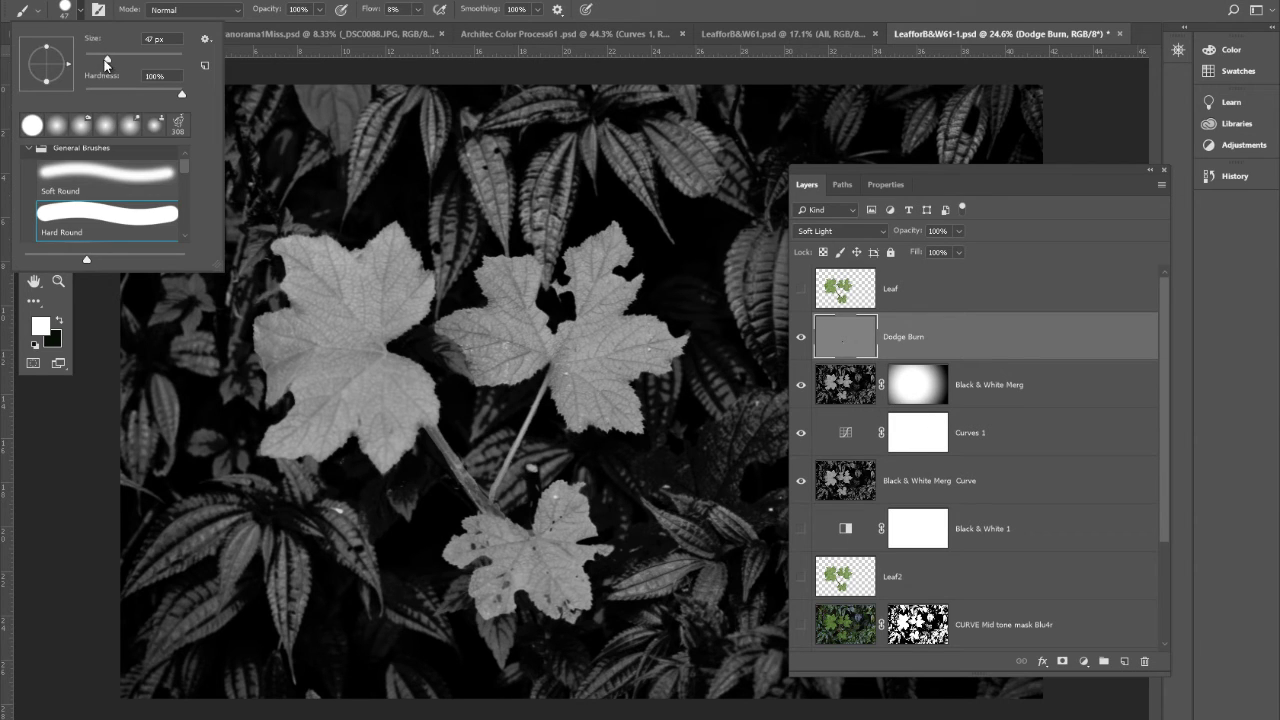
left_click_drag(105, 62, 129, 64)
left_click(441, 12)
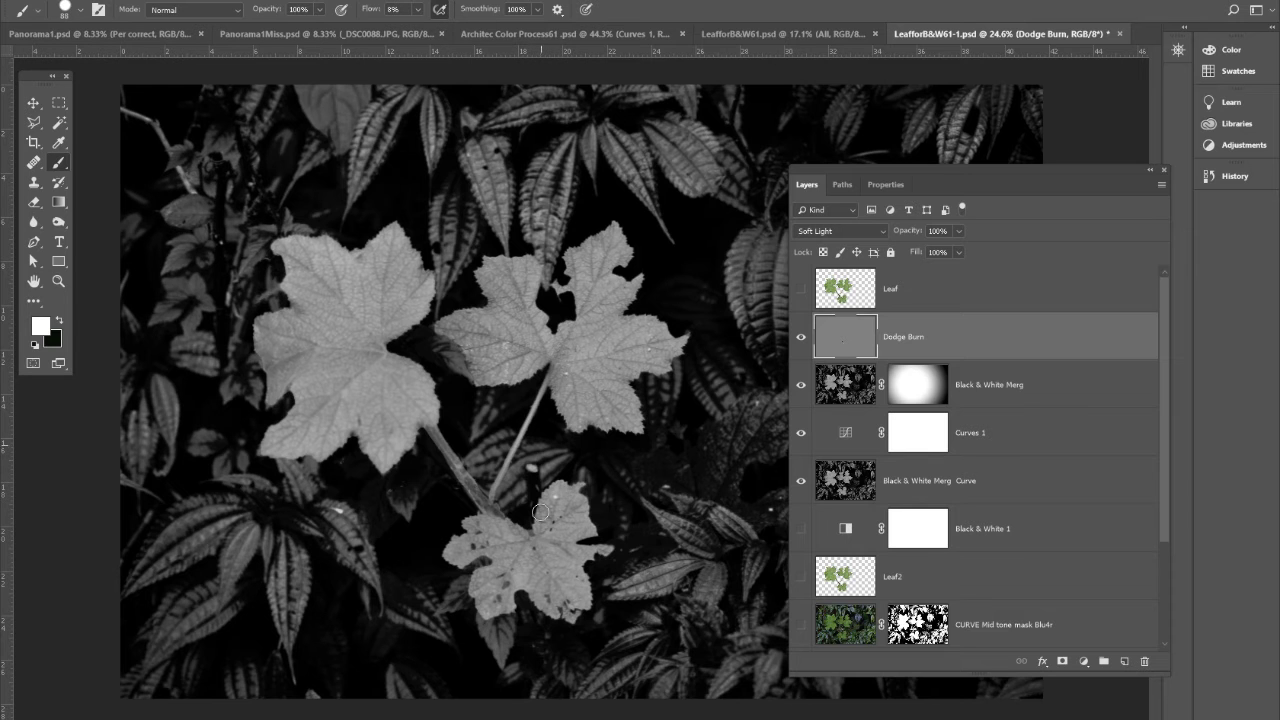
scroll(540, 512, "up", 6)
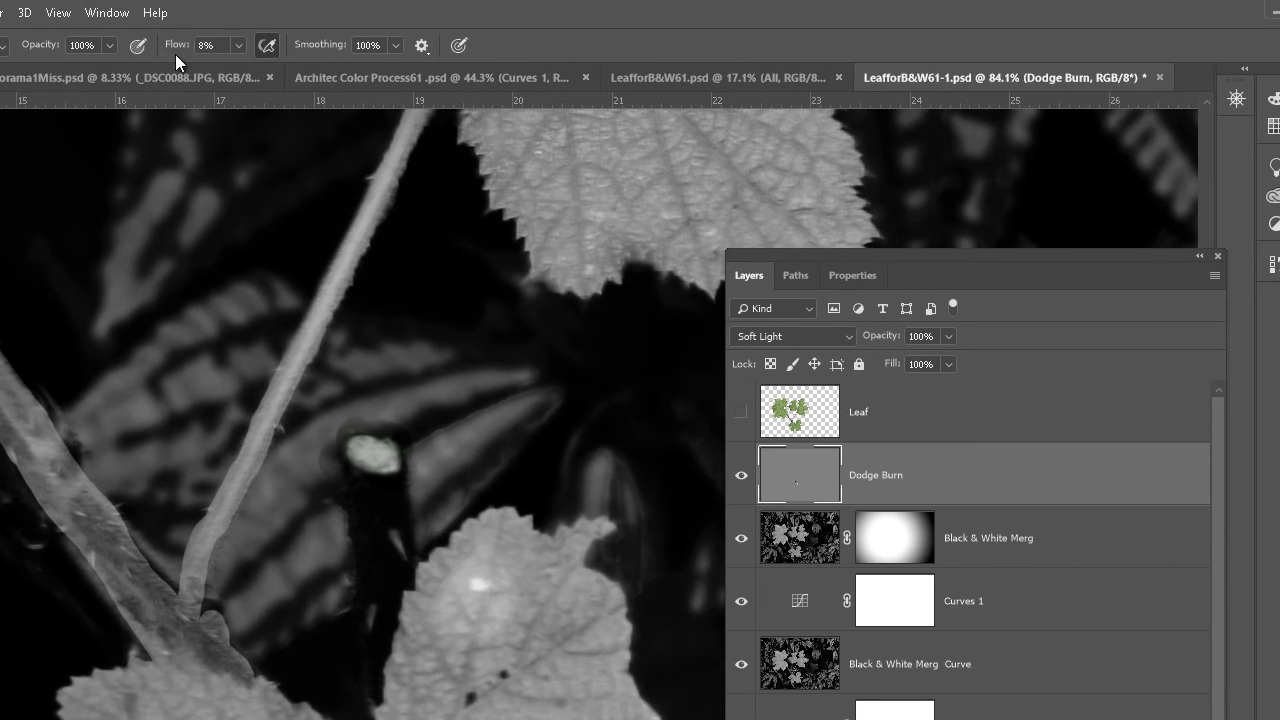
left_click(106, 45)
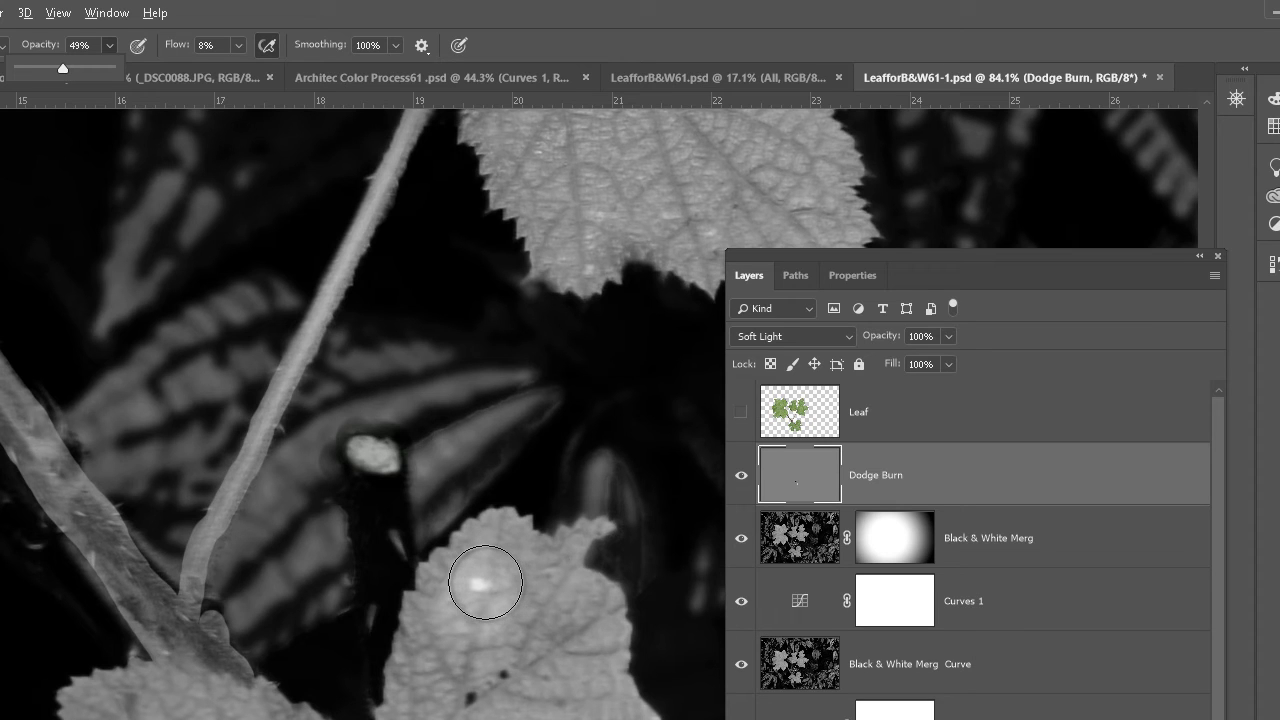
Dab over the bright spot on the small leaf and the cut stub tip on the Dodge Burn layer
left_click(485, 582)
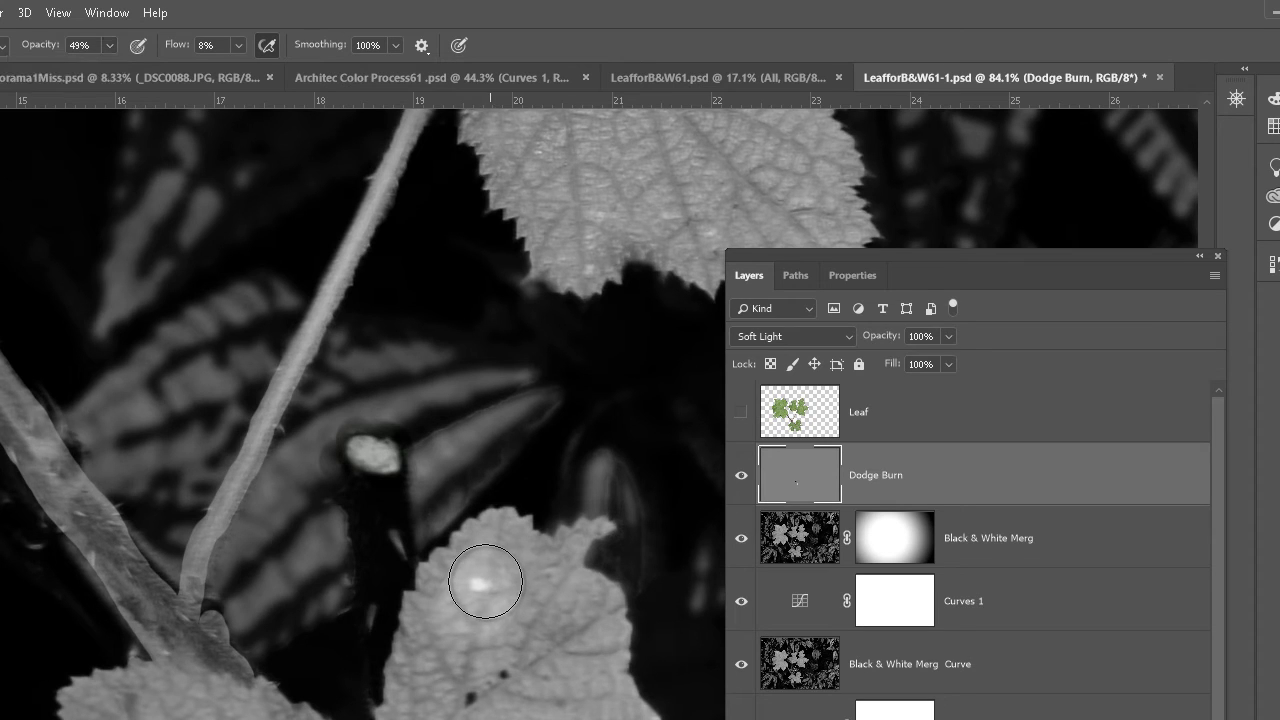
mouse_move(465, 612)
left_mouse_down()
mouse_move(498, 543)
mouse_move(491, 586)
left_mouse_up()
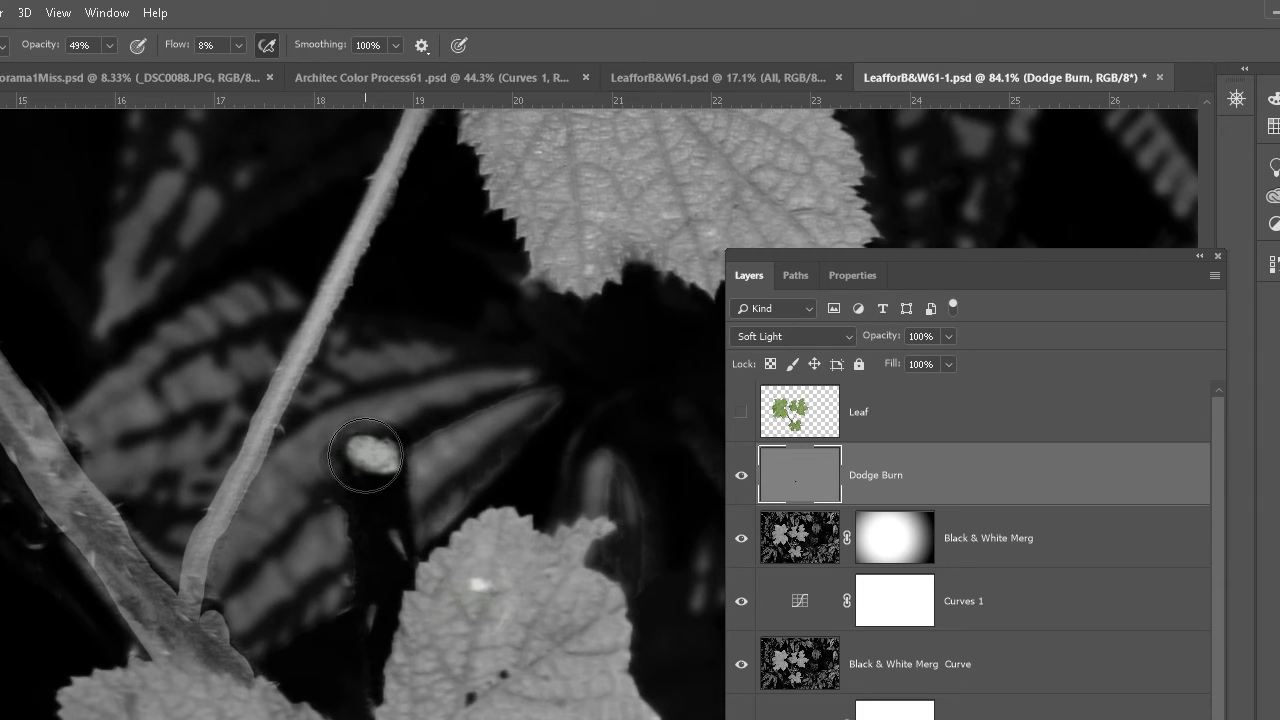
mouse_move(349, 407)
left_mouse_down()
mouse_move(328, 435)
mouse_move(318, 499)
mouse_move(318, 424)
mouse_move(331, 500)
mouse_move(353, 510)
mouse_move(422, 473)
mouse_move(426, 445)
mouse_move(396, 417)
mouse_move(336, 416)
mouse_move(398, 407)
mouse_move(434, 460)
mouse_move(368, 399)
mouse_move(452, 426)
mouse_move(358, 385)
mouse_move(393, 403)
mouse_move(357, 411)
mouse_move(310, 488)
mouse_move(257, 519)
mouse_move(317, 486)
mouse_move(307, 471)
mouse_move(359, 404)
mouse_move(315, 450)
mouse_move(355, 405)
mouse_move(429, 412)
mouse_move(343, 387)
mouse_move(442, 447)
mouse_move(392, 398)
mouse_move(316, 425)
mouse_move(304, 465)
mouse_move(302, 437)
mouse_move(372, 419)
mouse_move(323, 426)
mouse_move(404, 404)
left_mouse_up()
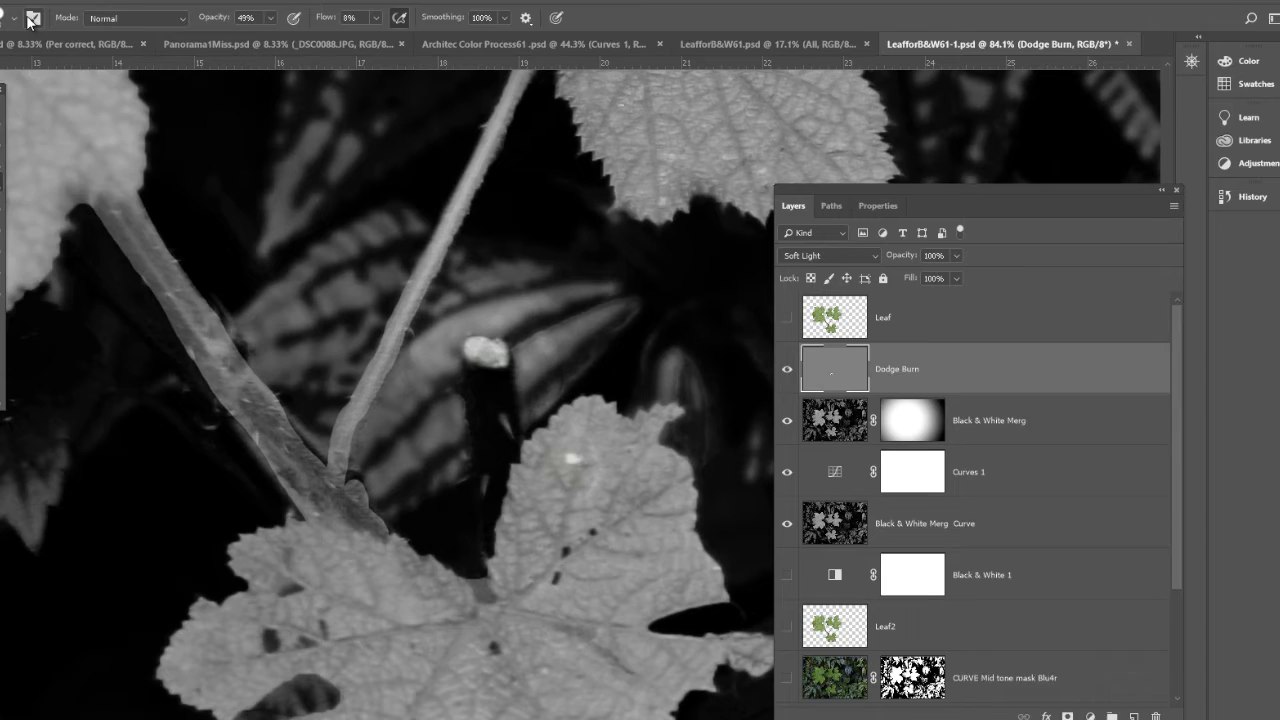
Set the brush size to 55 px, make black the foreground colour and burn the bright tip of the cut stub
left_click(81, 12)
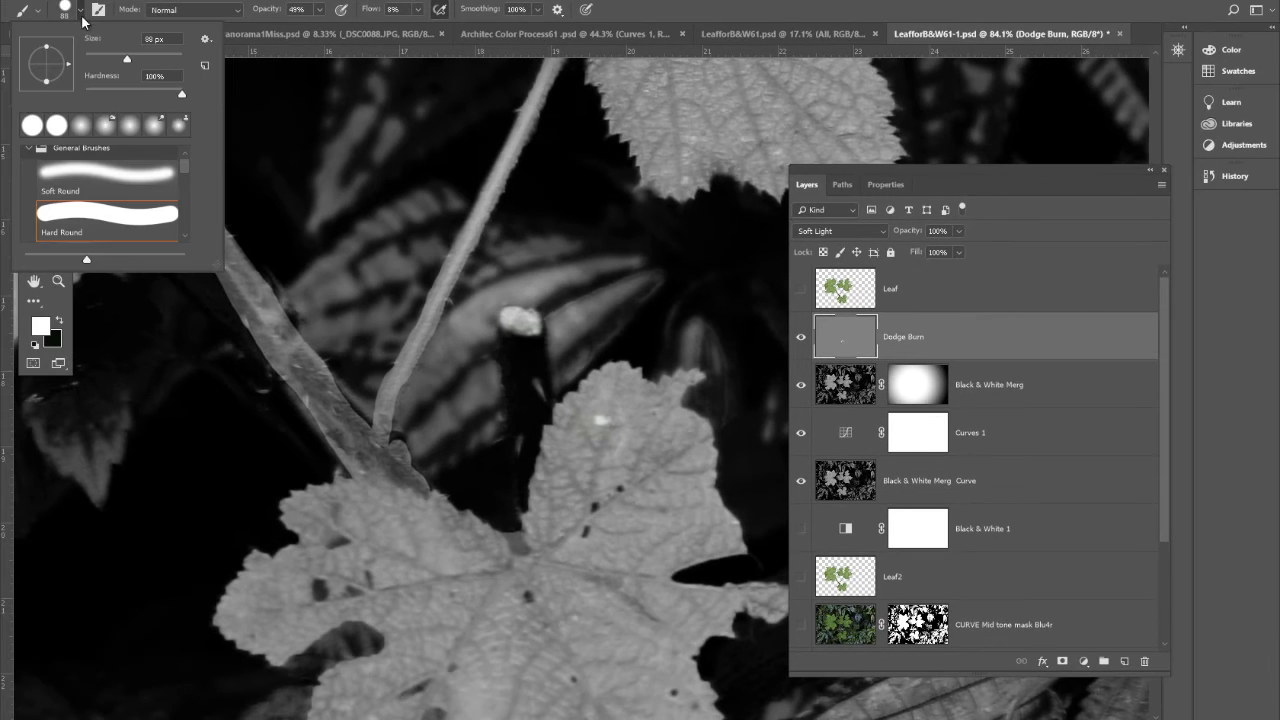
left_click_drag(112, 68, 111, 60)
left_click(522, 321)
left_click(628, 282)
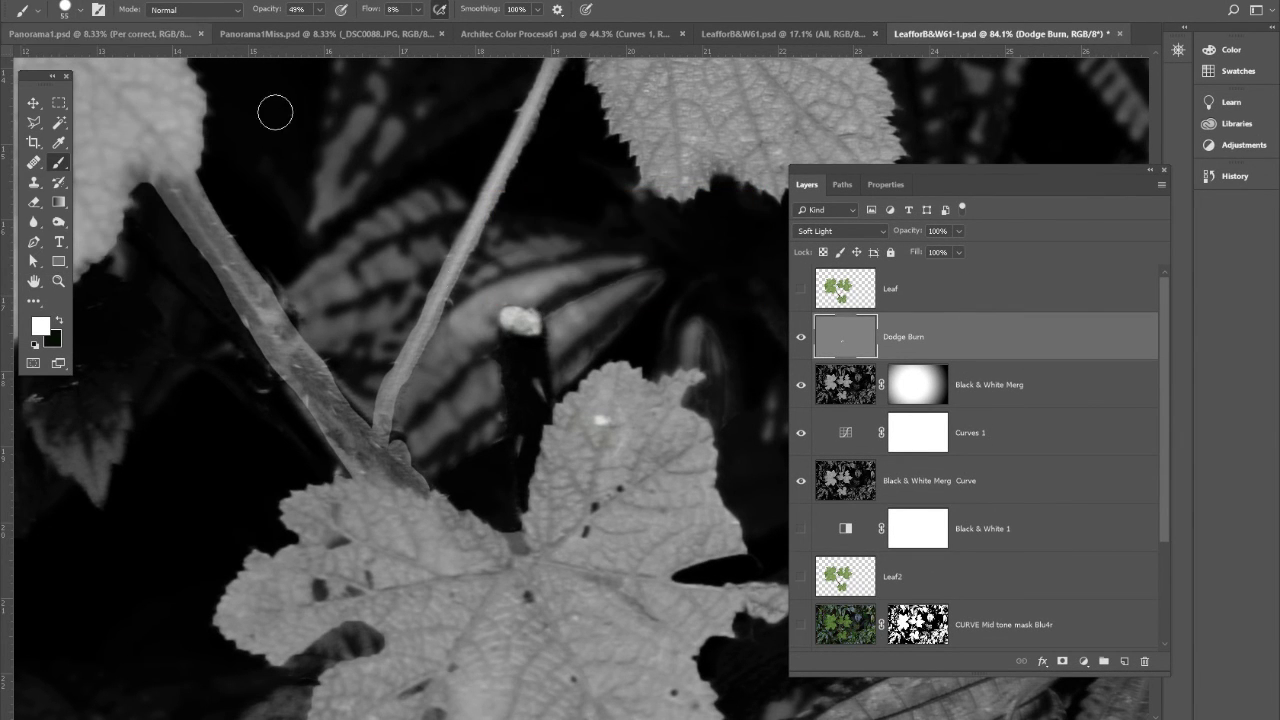
key("x")
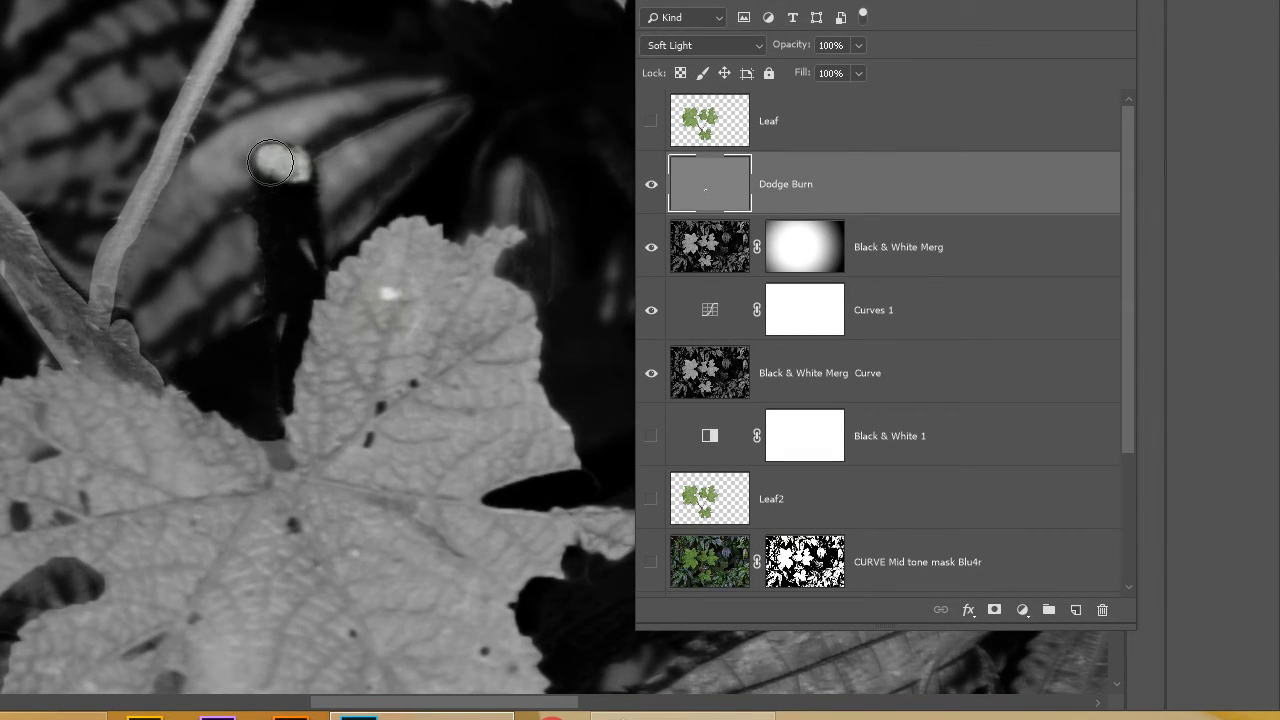
left_click_drag(290, 170, 280, 157)
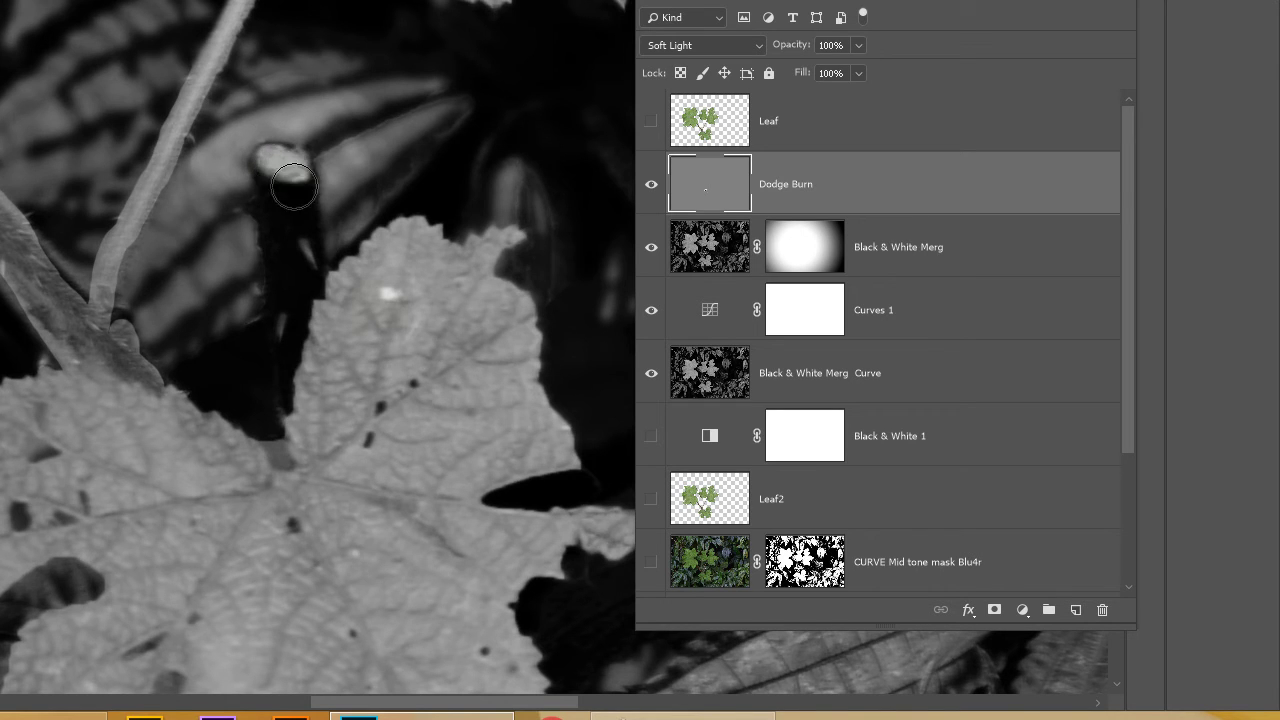
left_click_drag(294, 187, 286, 170)
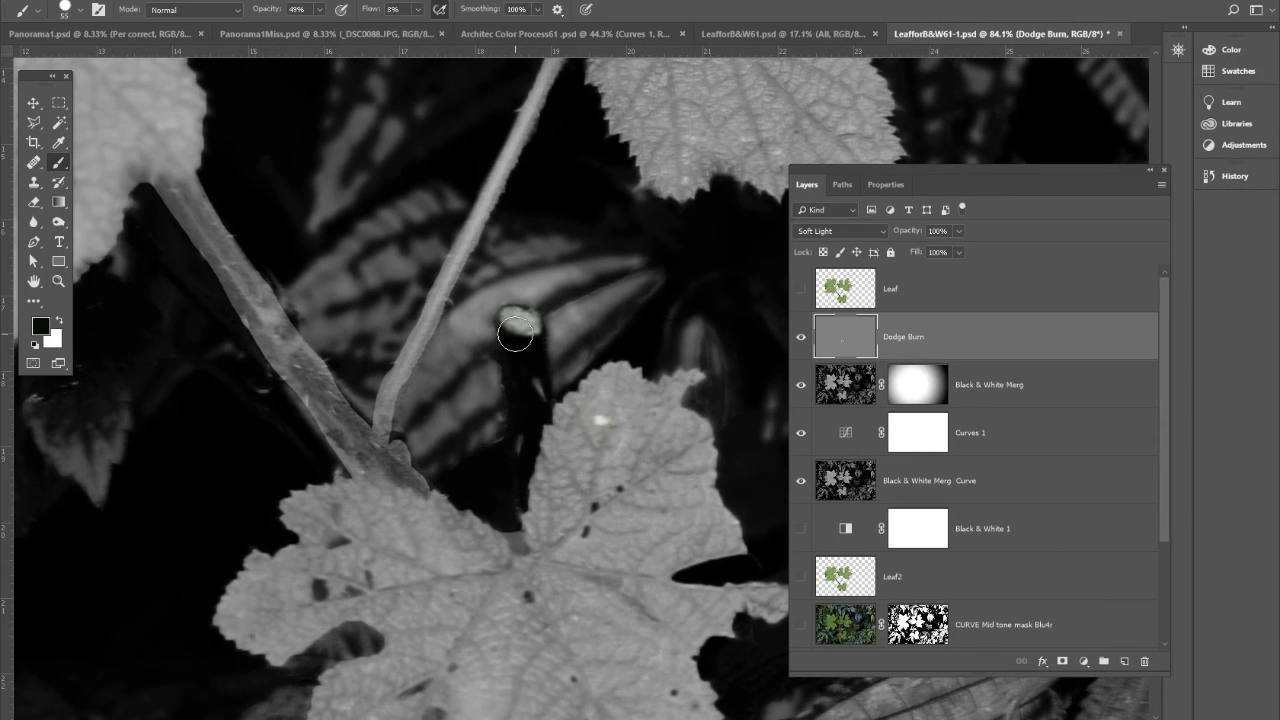
left_click_drag(515, 335, 526, 322)
Set the brush size to 102 px, make white the foreground colour and dodge the left half of the large leaf
scroll(518, 316, "down", 6)
scroll(516, 316, "down", 3)
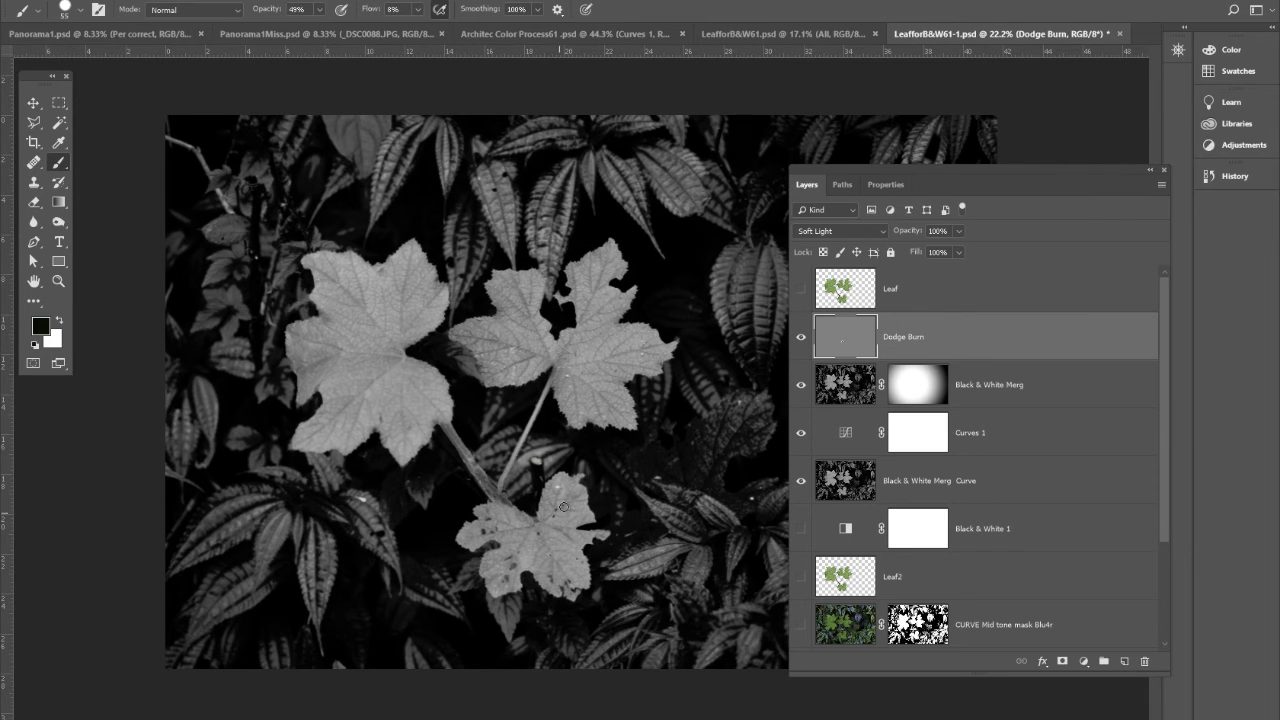
left_click(81, 12)
left_click_drag(116, 60, 139, 60)
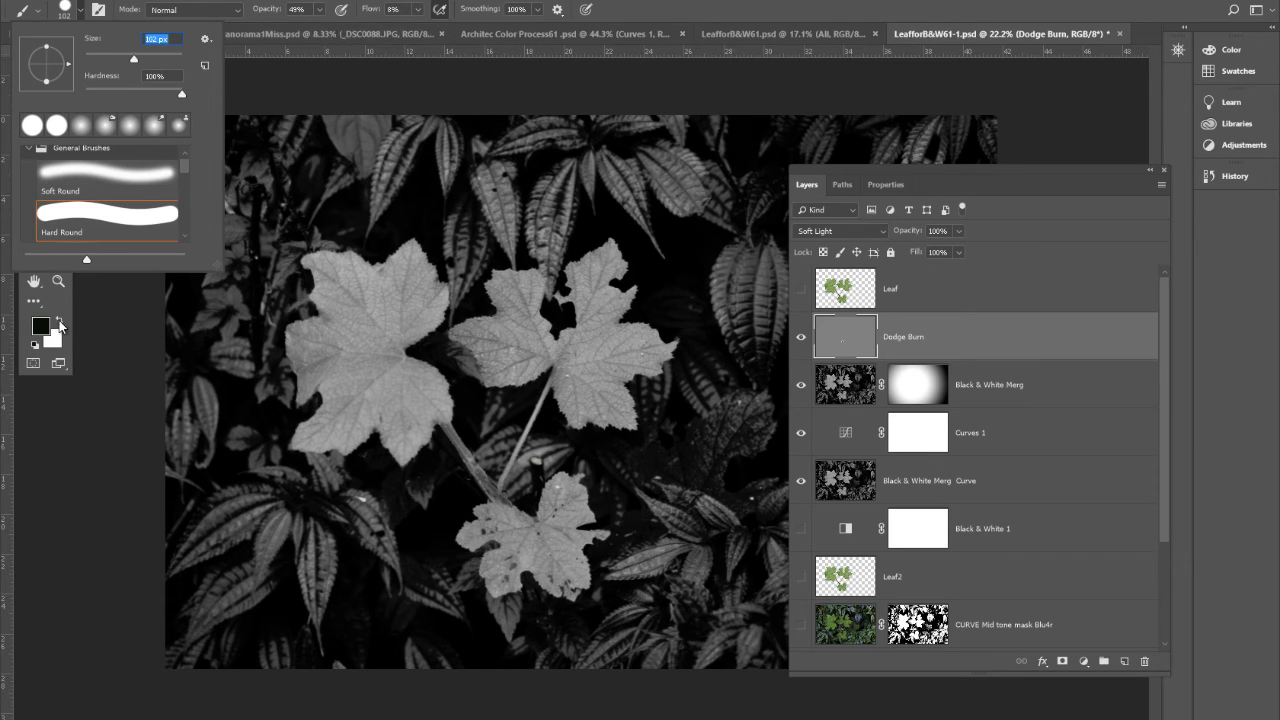
left_click(59, 322)
mouse_move(326, 358)
left_mouse_down()
mouse_move(295, 343)
mouse_move(332, 353)
mouse_move(271, 344)
mouse_move(279, 366)
mouse_move(307, 370)
mouse_move(293, 349)
mouse_move(313, 378)
mouse_move(305, 397)
mouse_move(329, 337)
mouse_move(295, 321)
mouse_move(329, 316)
mouse_move(324, 306)
mouse_move(330, 327)
mouse_move(308, 352)
mouse_move(305, 339)
mouse_move(387, 357)
mouse_move(290, 300)
mouse_move(339, 319)
mouse_move(341, 349)
left_mouse_up()
Set the brush opacity to 13% and gently dodge the left and upper-left lobes of the large leaf
scroll(341, 349, "up", 3)
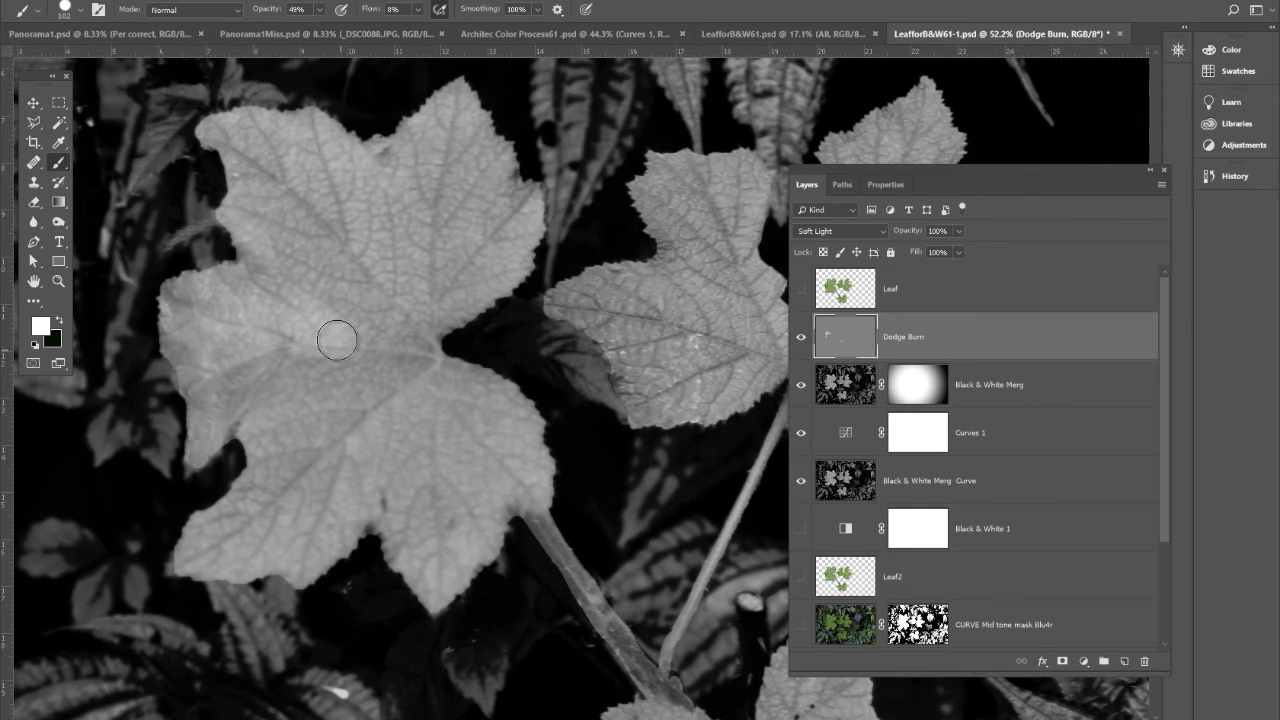
left_click(320, 12)
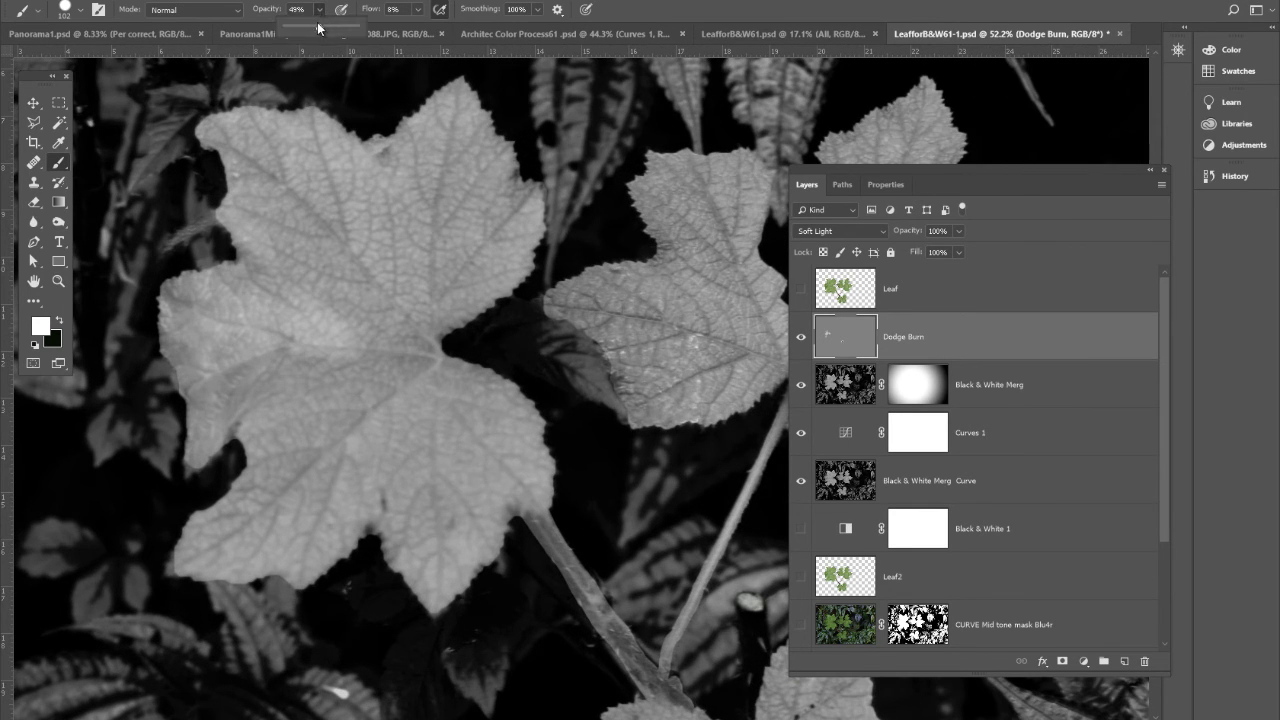
left_click_drag(297, 28, 290, 28)
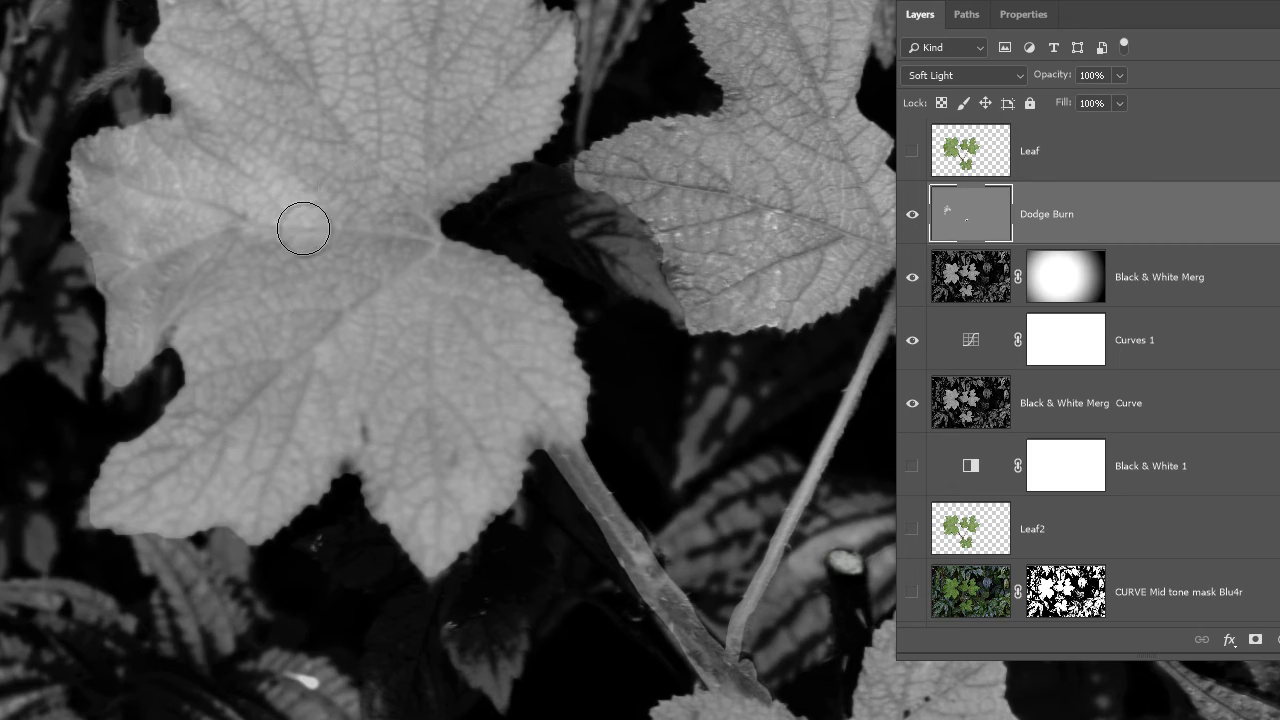
left_click_drag(150, 296, 140, 328)
mouse_move(167, 258)
left_mouse_down()
mouse_move(238, 261)
mouse_move(249, 239)
mouse_move(277, 247)
mouse_move(289, 269)
mouse_move(318, 265)
mouse_move(336, 219)
mouse_move(349, 242)
mouse_move(349, 173)
mouse_move(317, 186)
mouse_move(316, 116)
mouse_move(251, 167)
mouse_move(263, 101)
mouse_move(223, 120)
mouse_move(236, 60)
mouse_move(191, 109)
mouse_move(203, 30)
mouse_move(186, 57)
mouse_move(190, 88)
mouse_move(236, 68)
mouse_move(223, 150)
mouse_move(240, 129)
mouse_move(215, 77)
mouse_move(293, 175)
mouse_move(206, 88)
mouse_move(241, 144)
mouse_move(220, 108)
mouse_move(375, 242)
mouse_move(235, 219)
mouse_move(307, 246)
mouse_move(261, 314)
mouse_move(232, 290)
mouse_move(220, 246)
mouse_move(139, 309)
mouse_move(103, 242)
mouse_move(104, 359)
mouse_move(91, 189)
mouse_move(86, 174)
mouse_move(103, 300)
mouse_move(85, 302)
mouse_move(65, 168)
mouse_move(106, 322)
mouse_move(112, 441)
mouse_move(81, 204)
mouse_move(112, 130)
mouse_move(176, 105)
left_mouse_up()
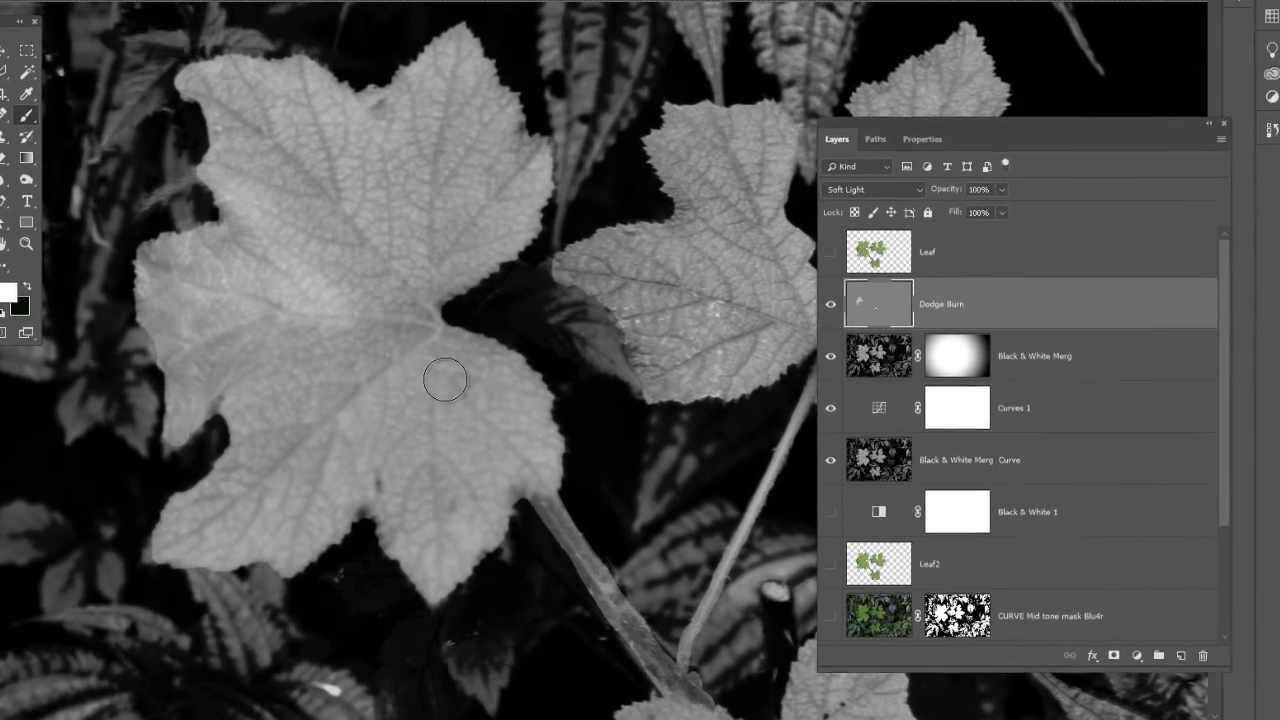
Select the CURVE Mid tone mask Blu4r layer and make it and the Leaf2 layer visible
scroll(449, 400, "down", 5)
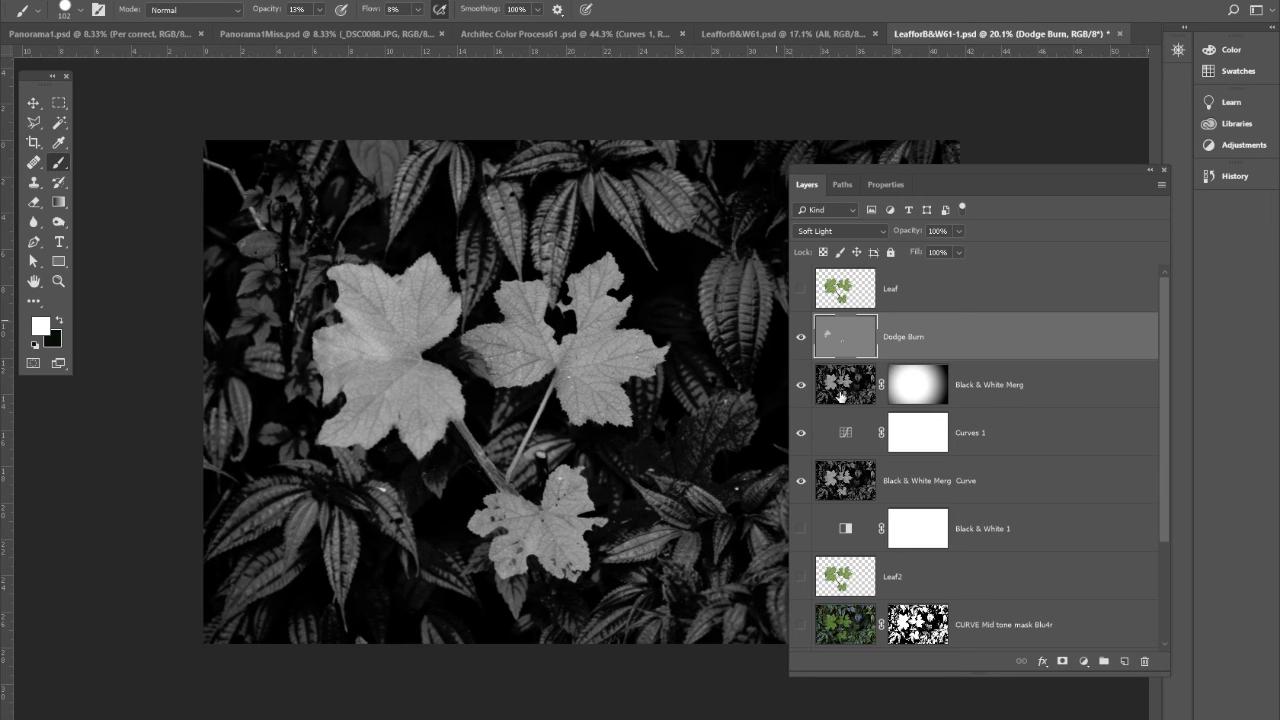
left_click(856, 647)
left_click(800, 624)
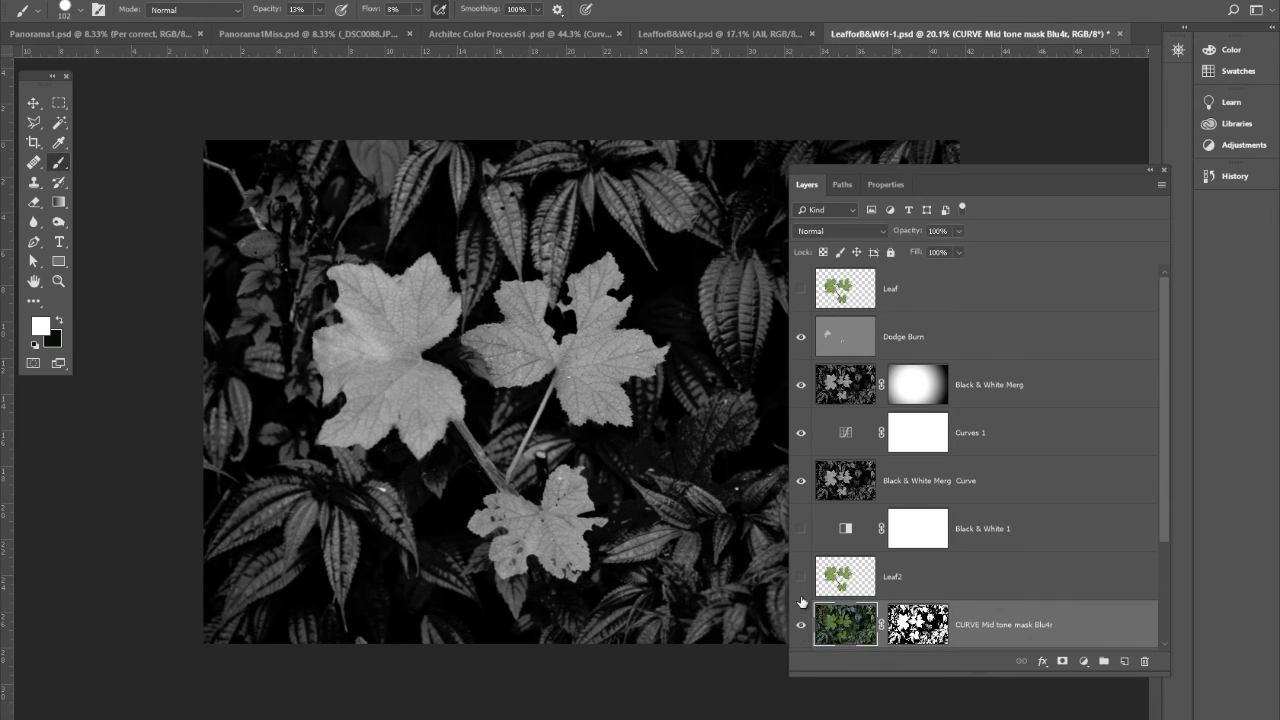
Examine the layer stack and leaf tones in LeafforB&W61.psd for comparison, and return to LeafforB&W61-1.psd
left_click(708, 36)
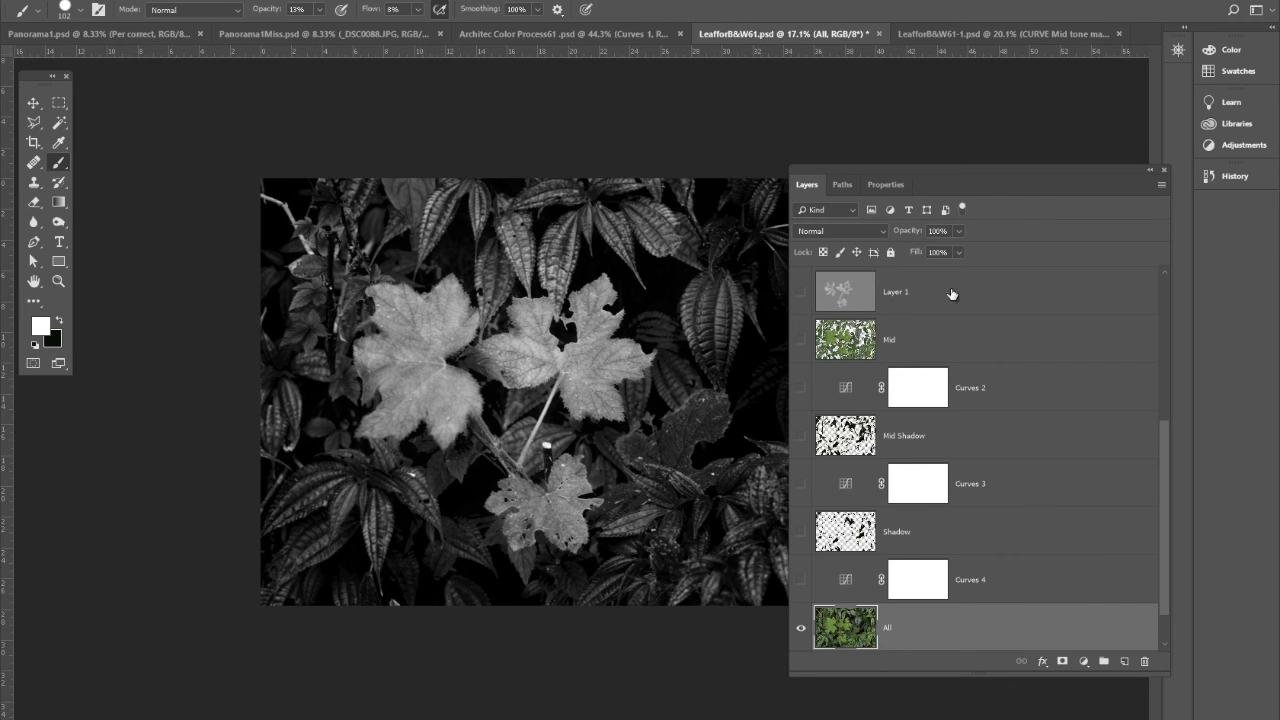
left_click_drag(1169, 456, 1191, 328)
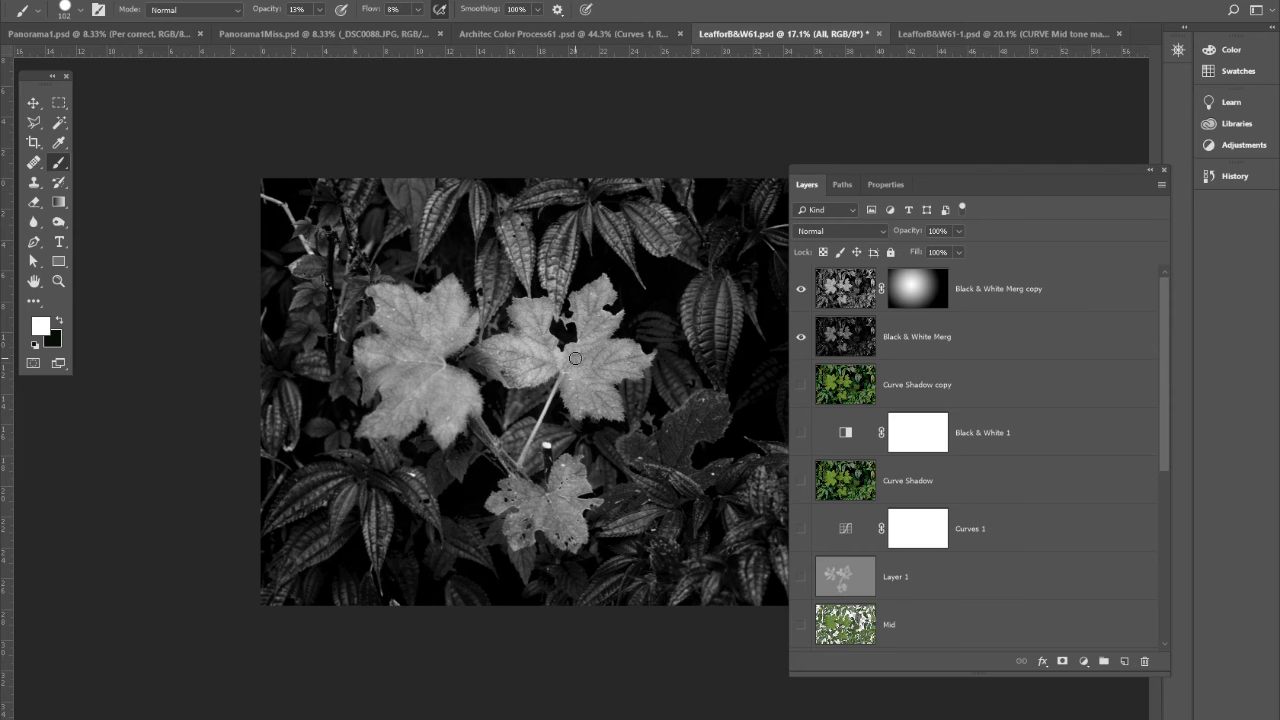
scroll(580, 352, "up", 2)
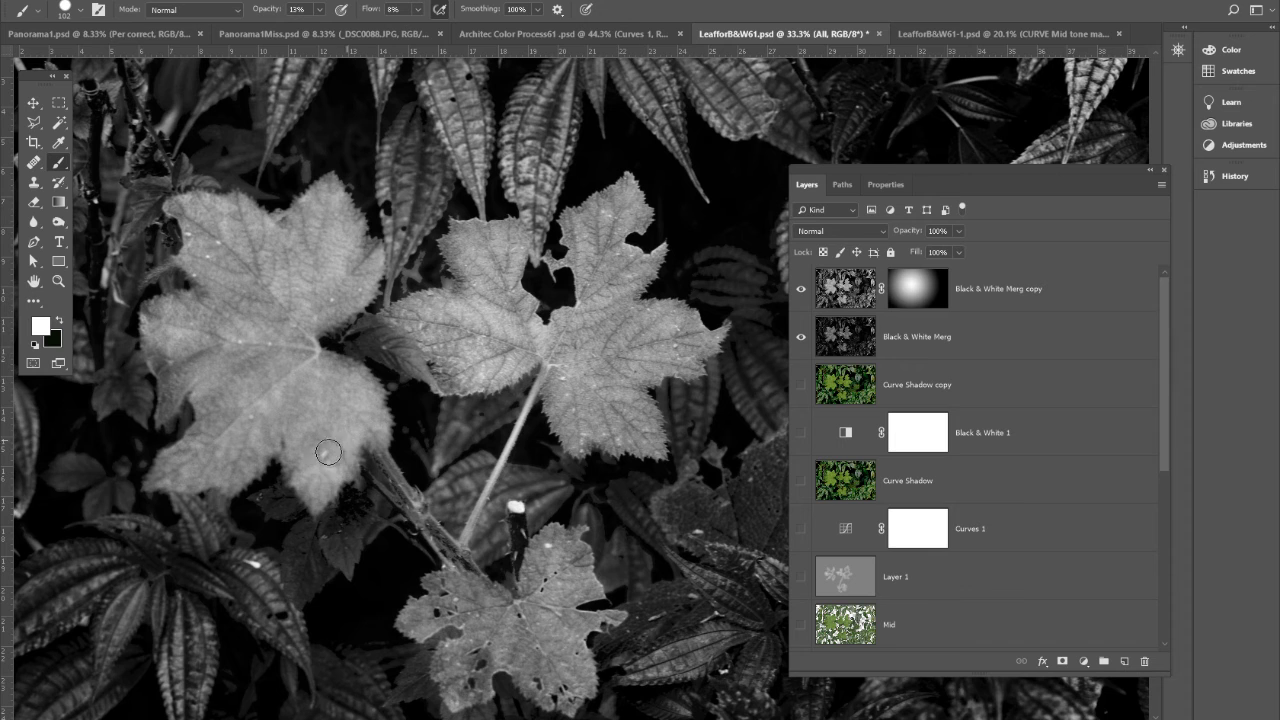
scroll(265, 365, "down", 2)
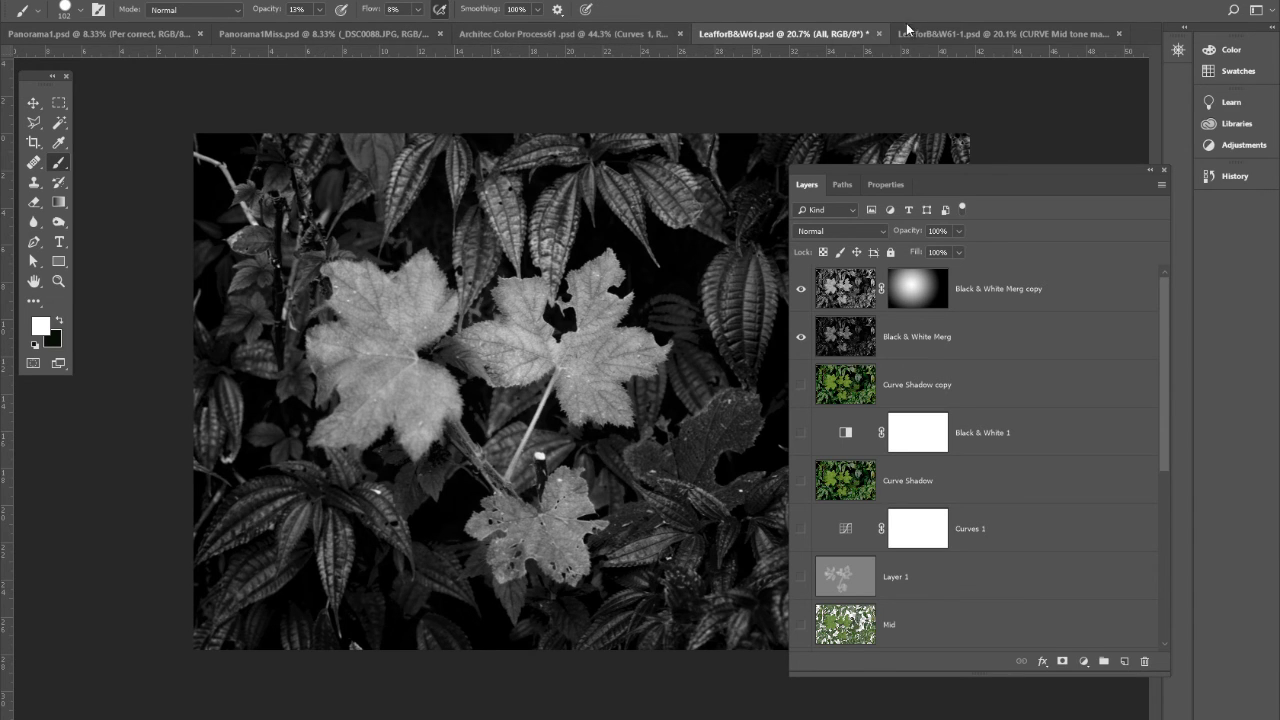
left_click(962, 36)
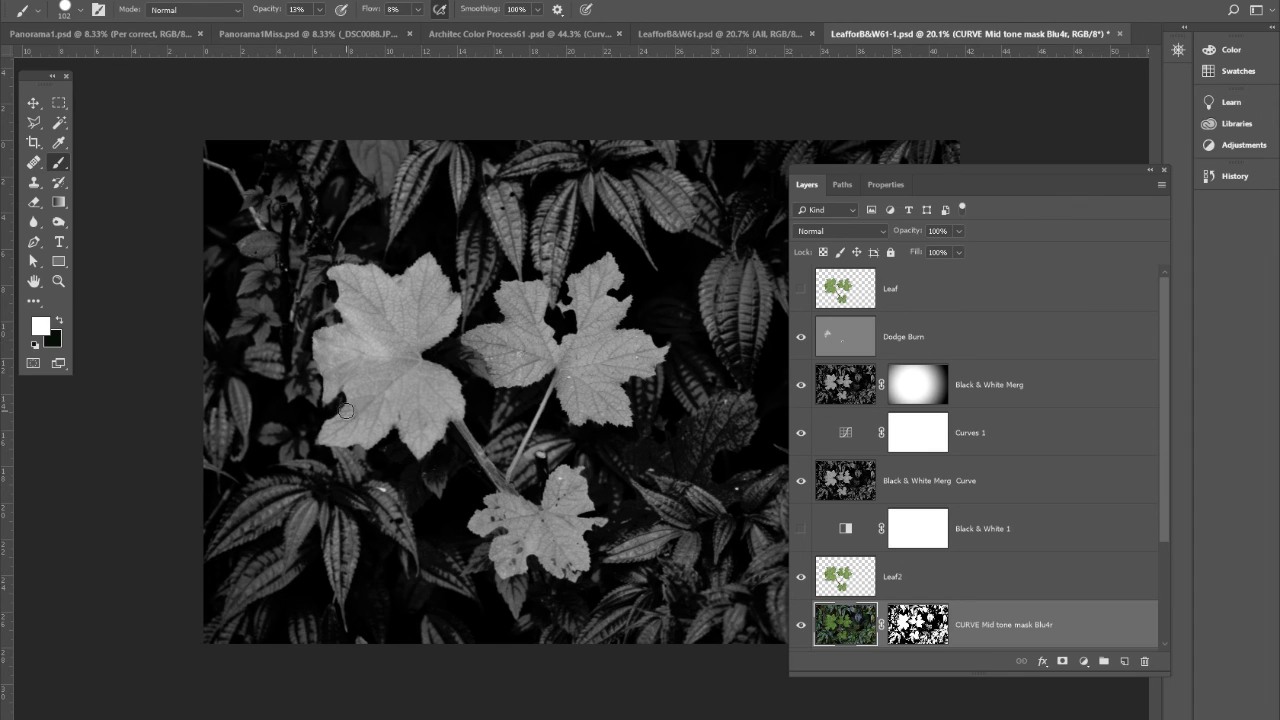
Show the Leaf layer and set the CURVE Mid tone mask Blu4r layer's blend mode to Multiply
left_click(800, 290)
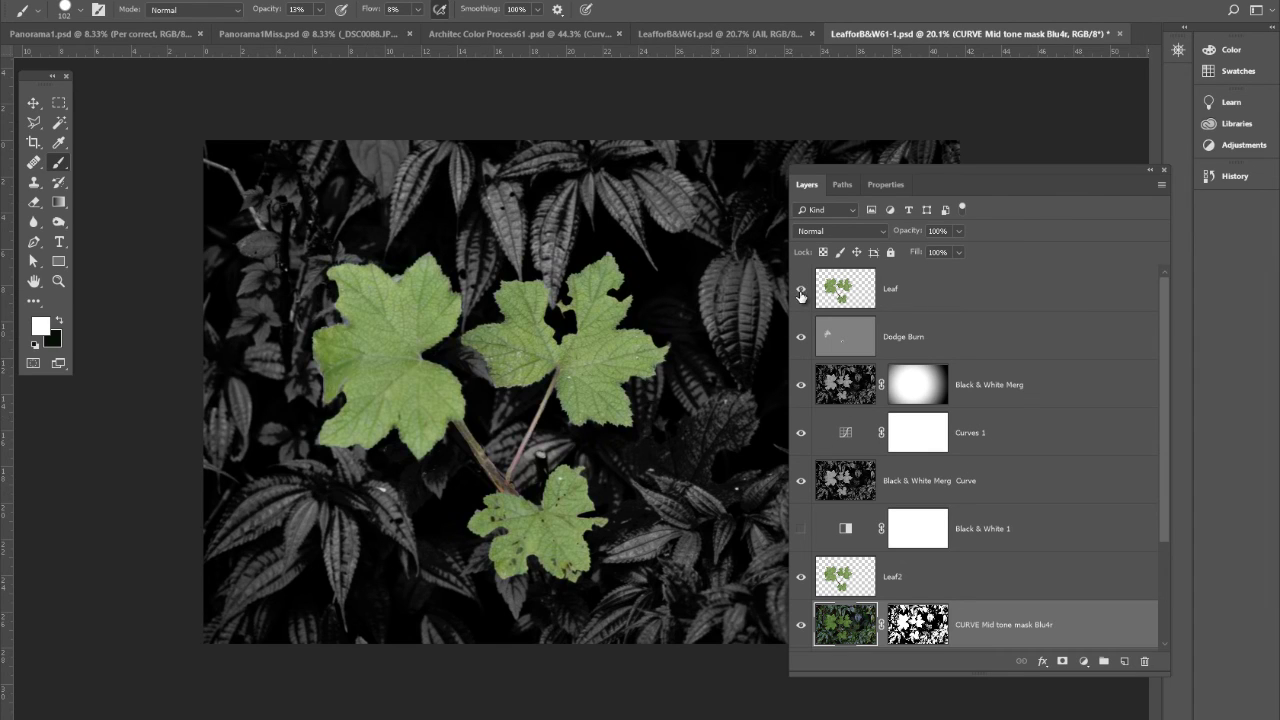
left_click(839, 232)
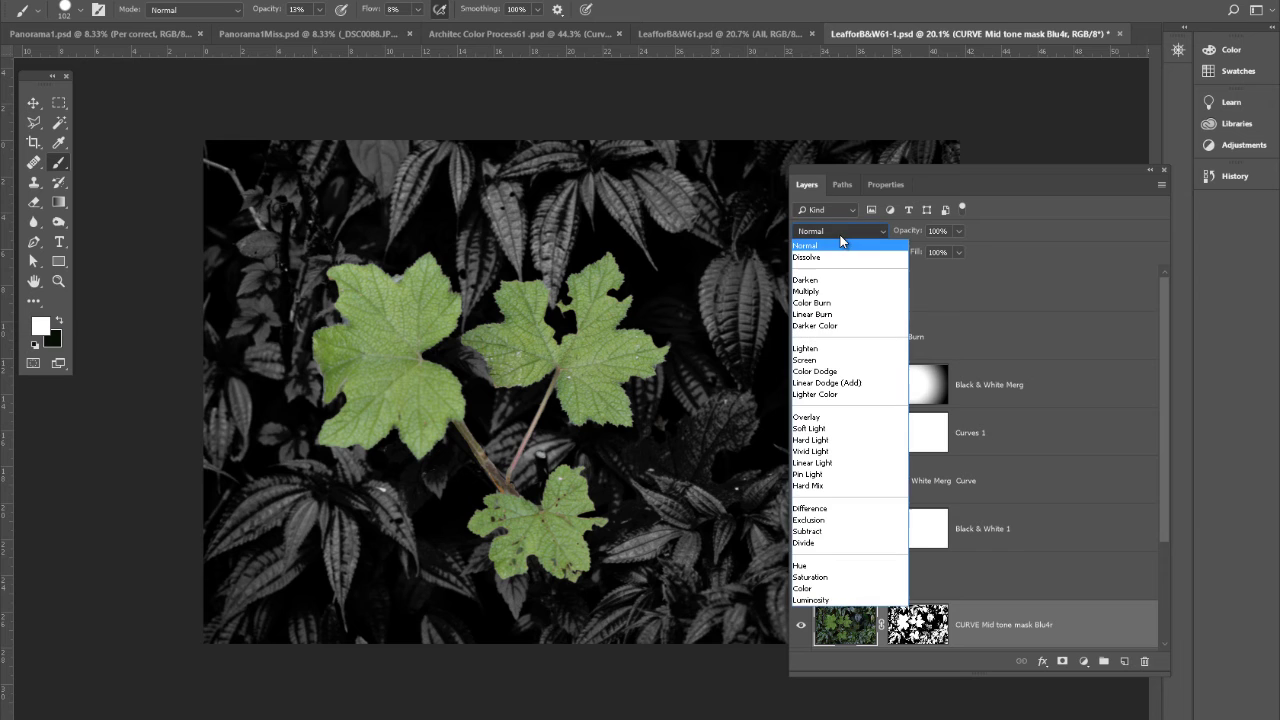
left_click(848, 291)
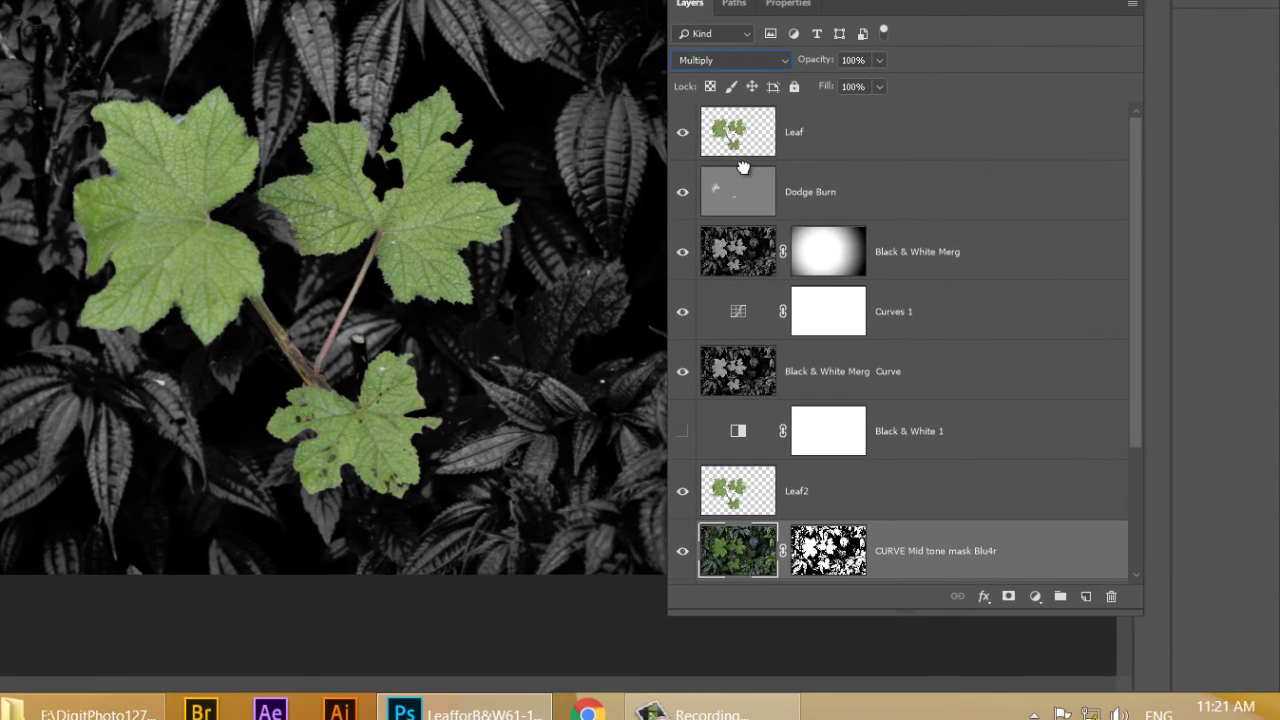
Move the Leaf layer directly beneath the Dodge Burn layer and set its blend mode to Multiply
left_click_drag(845, 288, 850, 370)
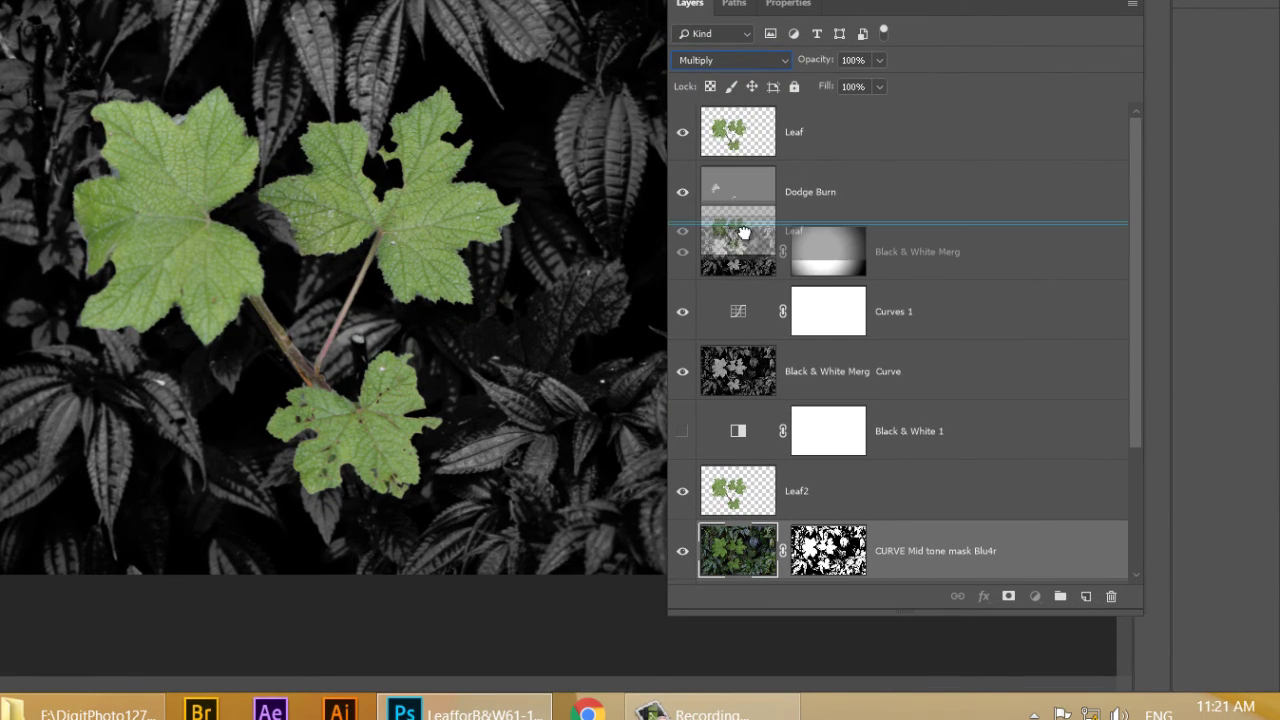
left_click_drag(744, 232, 738, 220)
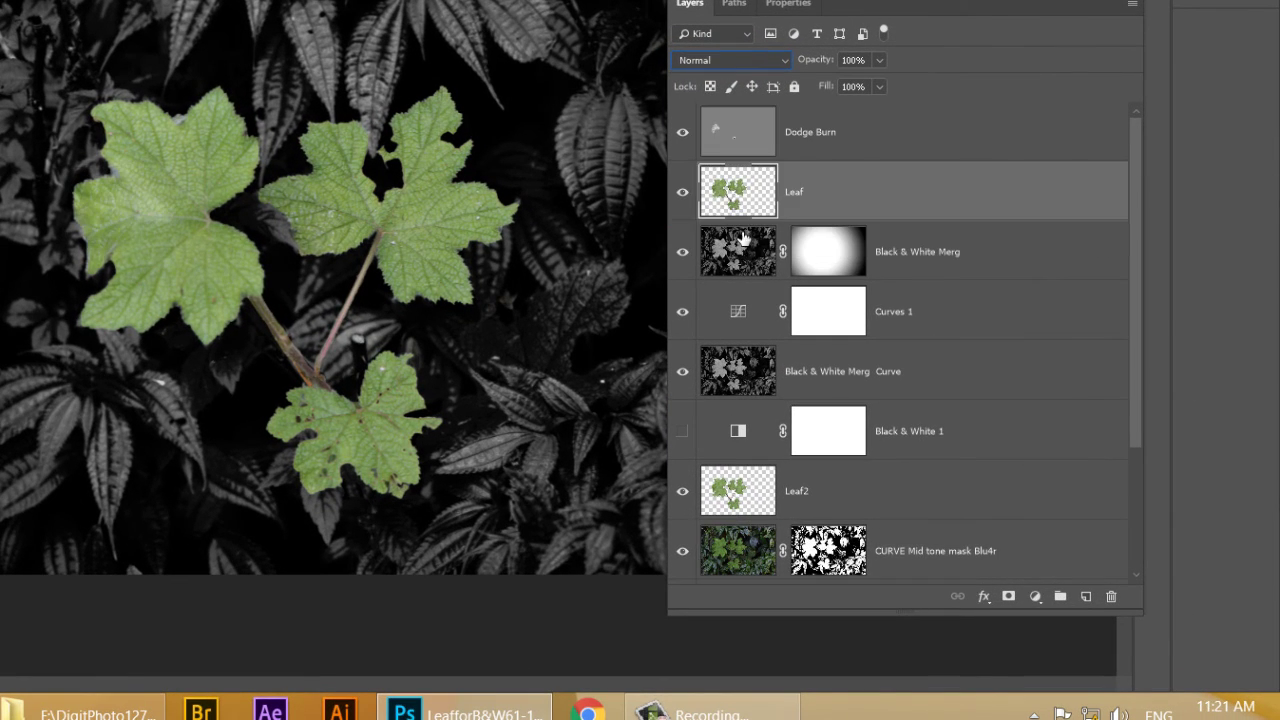
left_click(722, 63)
left_click(716, 133)
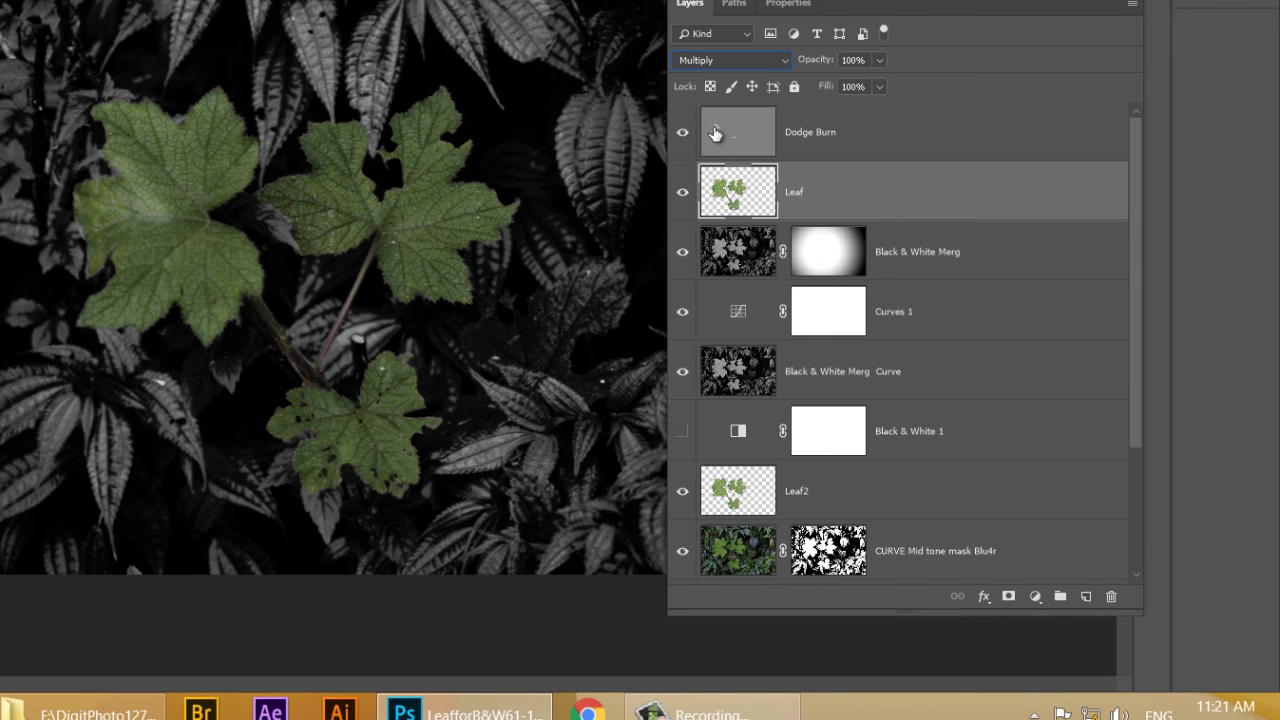
Set the Leaf layer's opacity to 80%
left_click(879, 60)
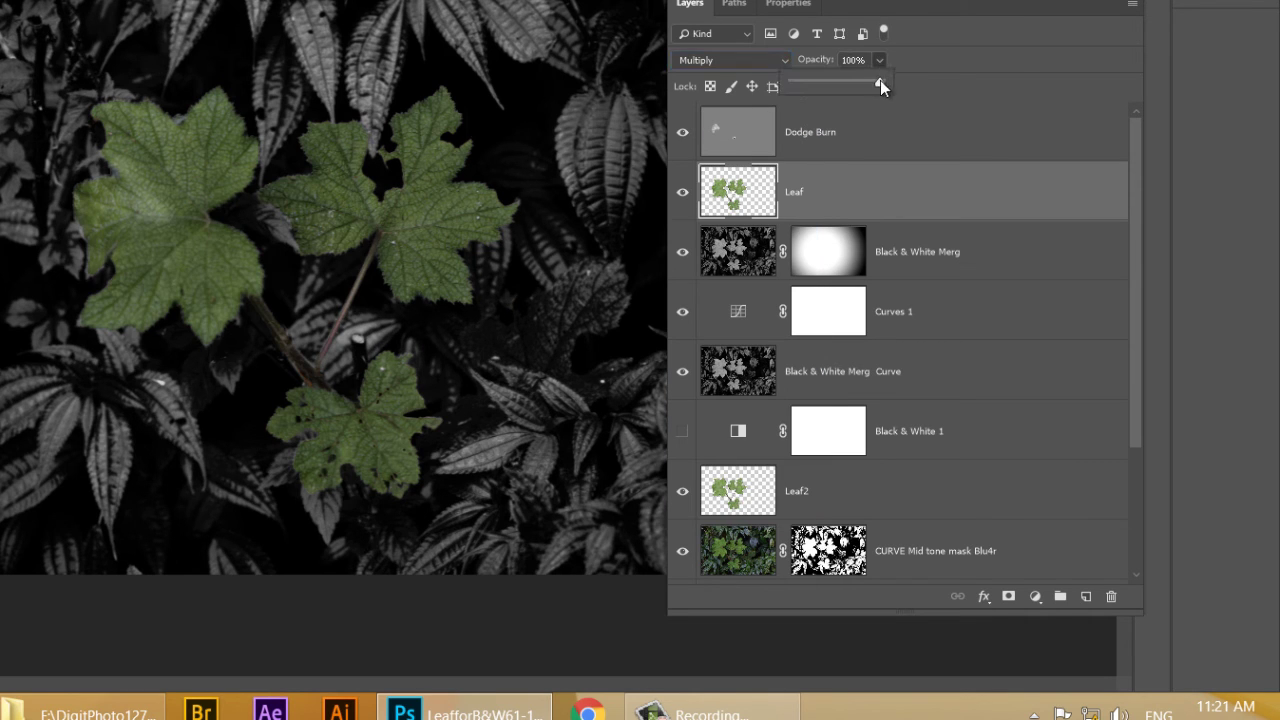
left_click_drag(858, 86, 852, 87)
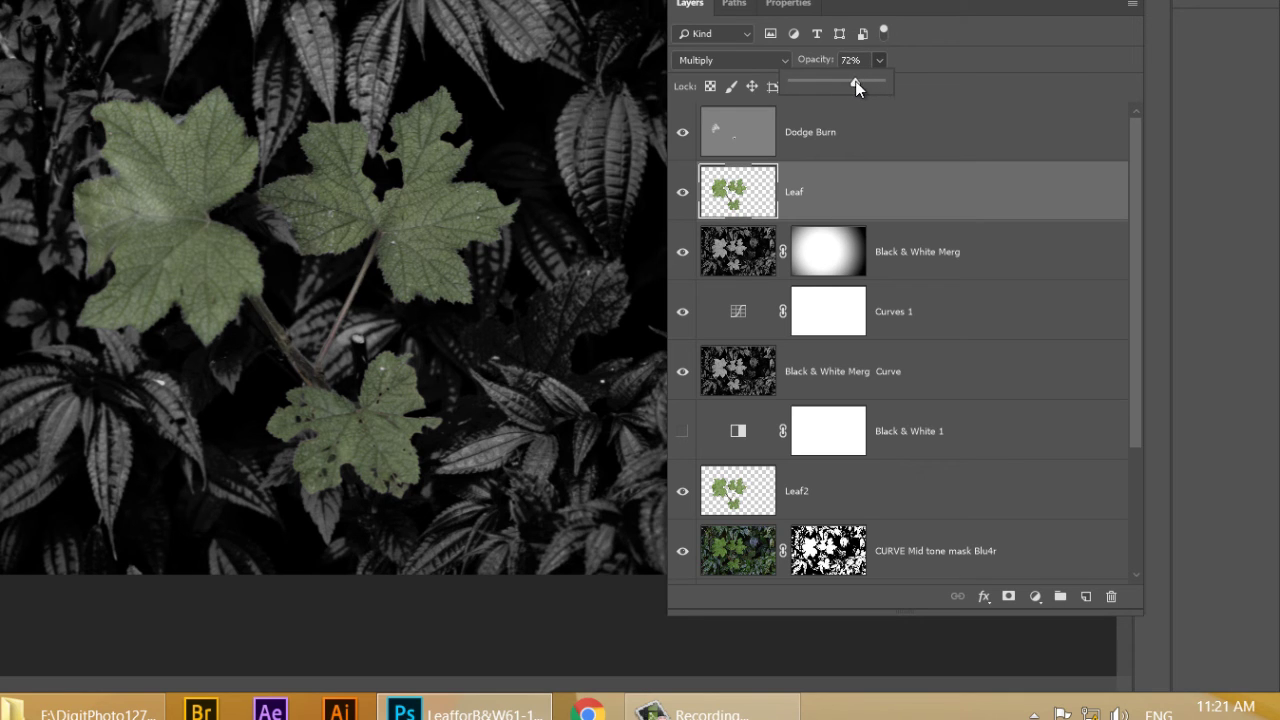
left_click_drag(850, 86, 863, 82)
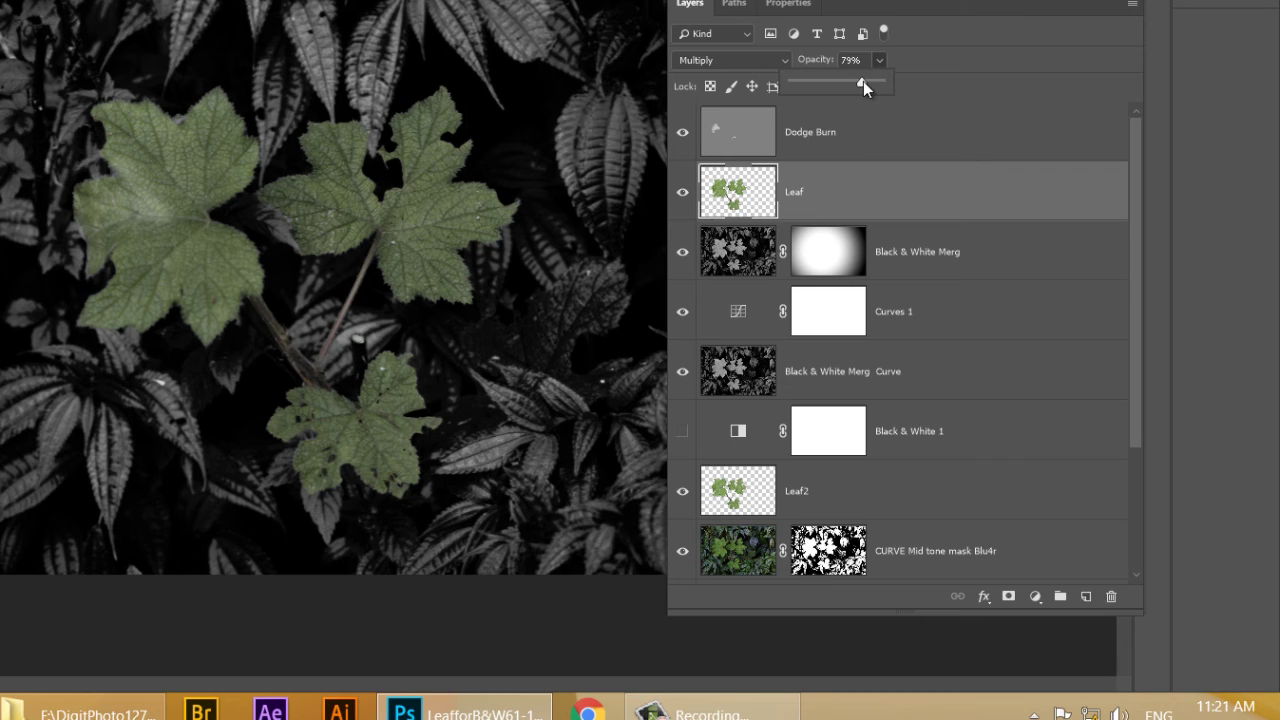
Duplicate the Leaf layer and apply a Black and White adjustment with the Default preset to the copy
left_click(744, 203)
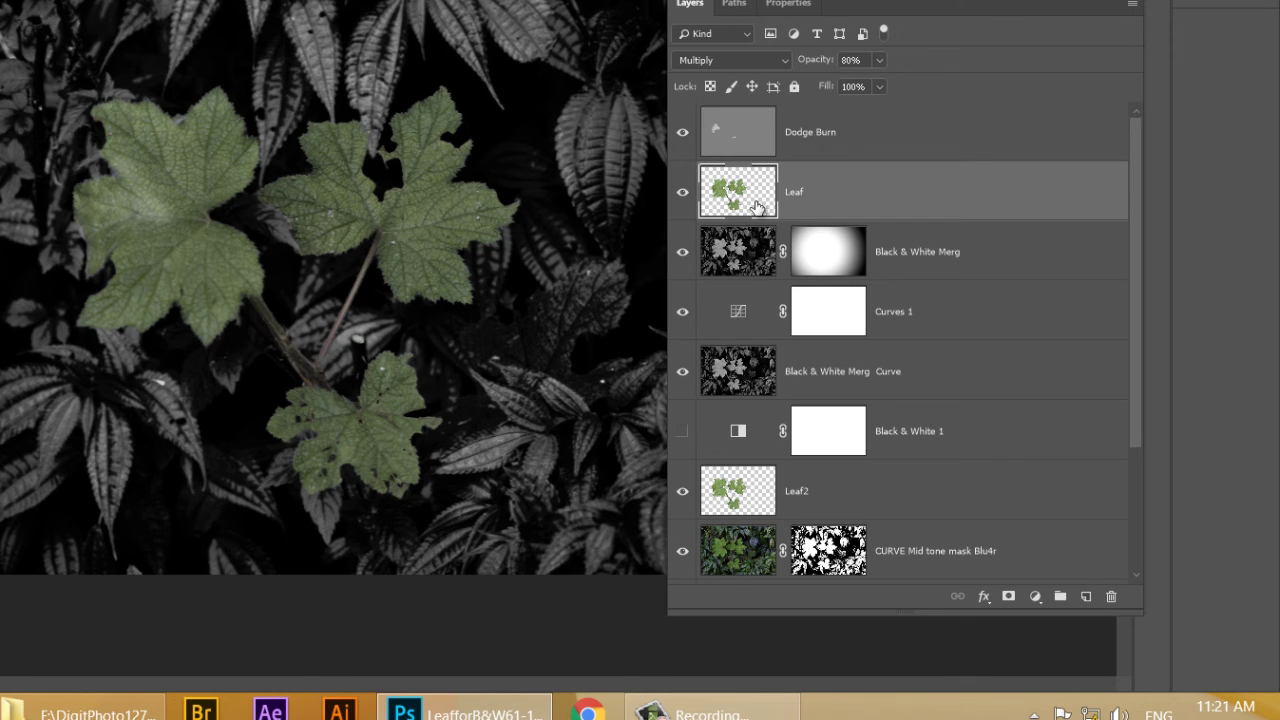
left_click_drag(1024, 214, 1089, 597)
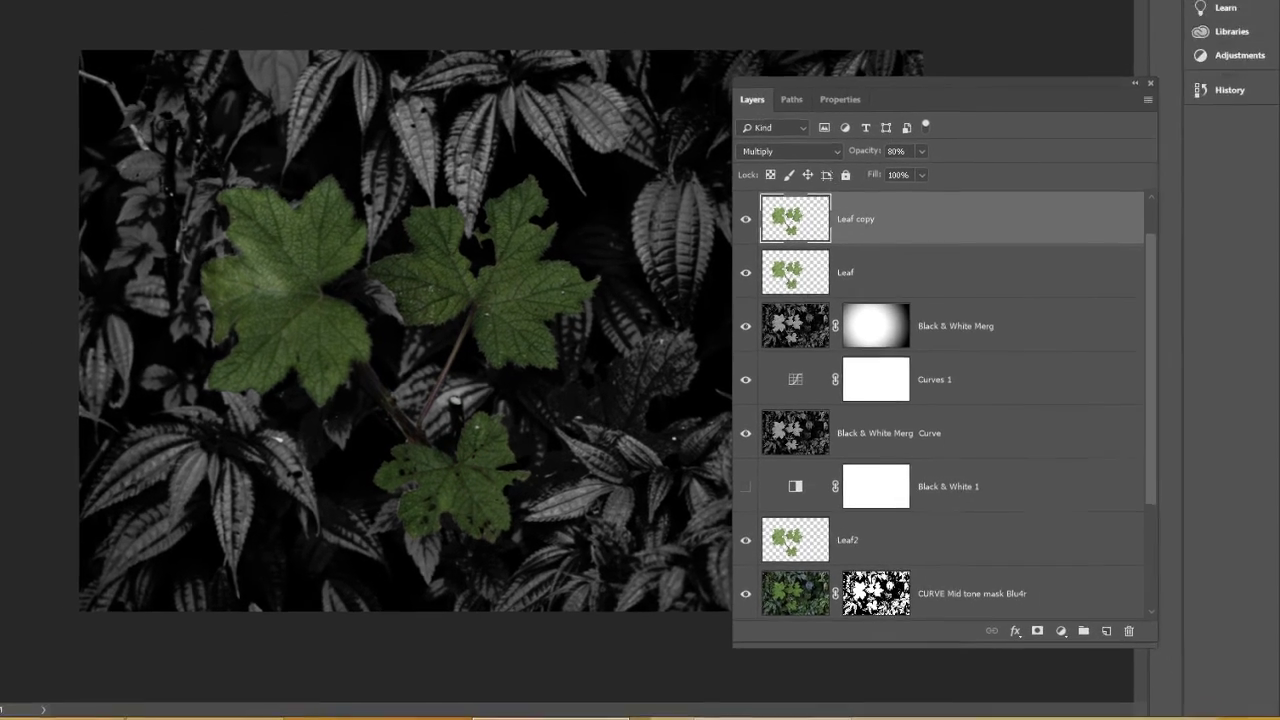
key("alt+i")
mouse_move(116, 26)
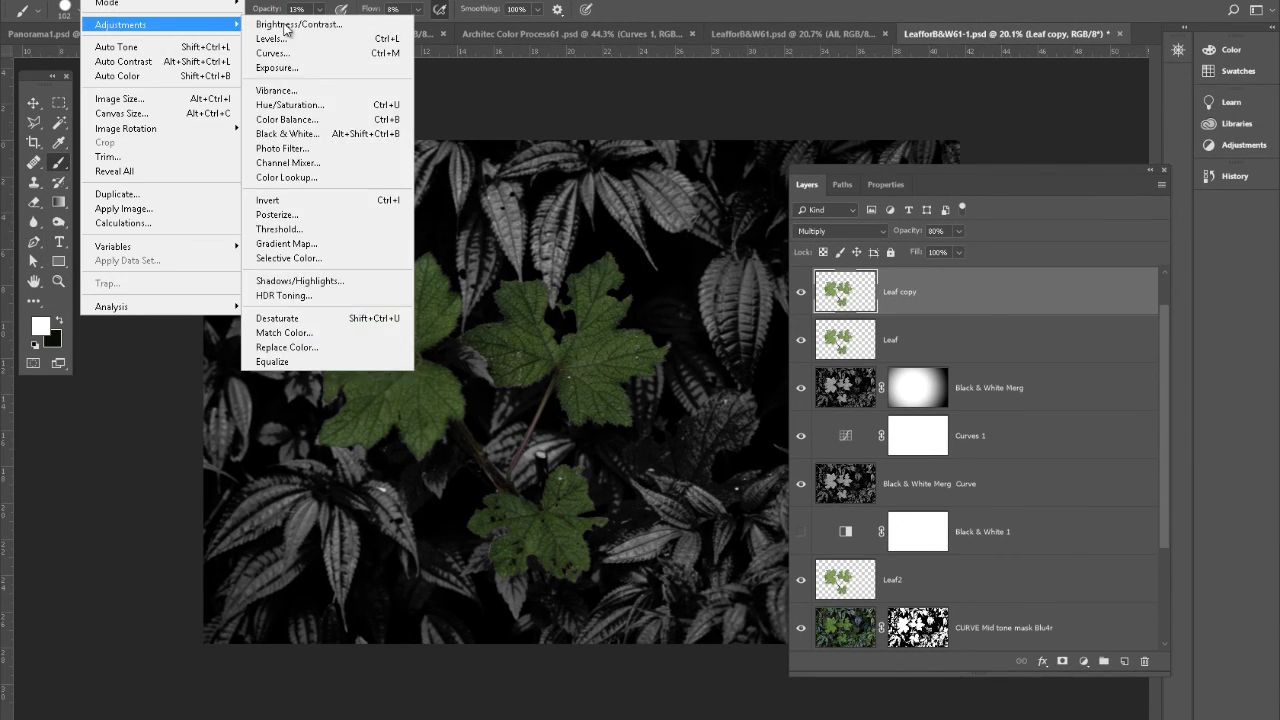
left_click(316, 134)
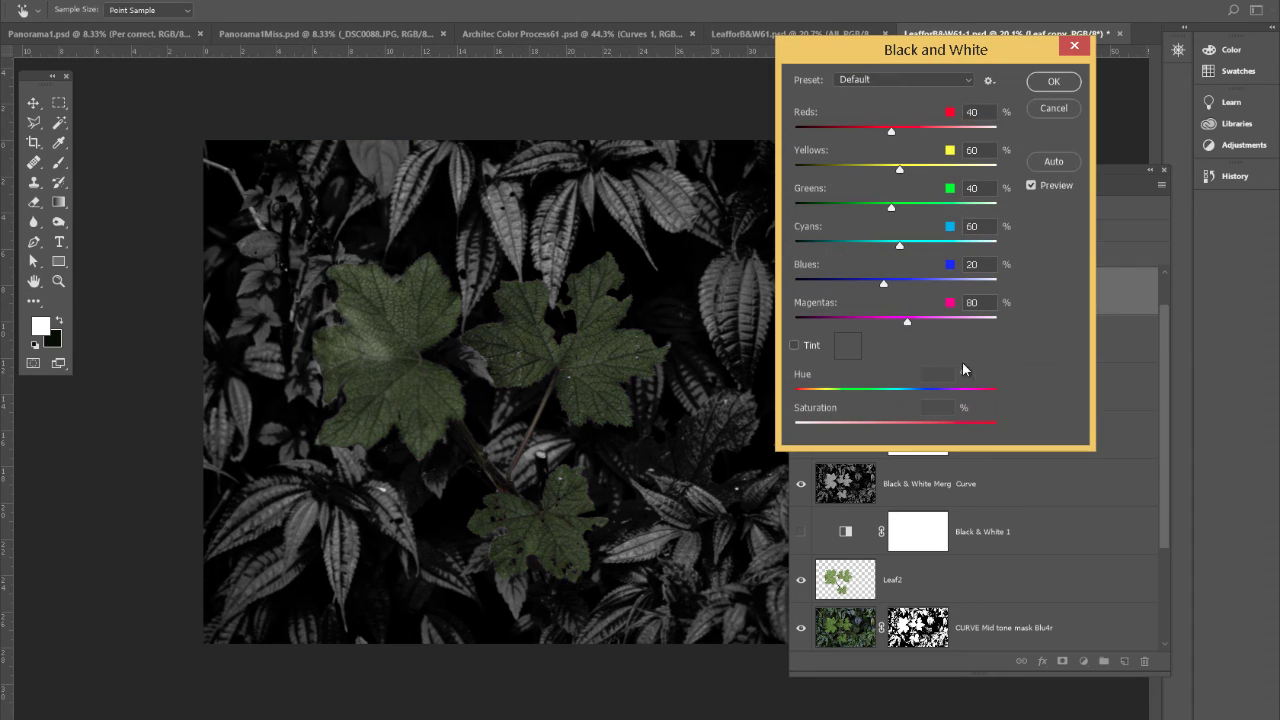
left_click(1053, 82)
Move the Leaf copy layer beneath the Leaf layer and hide the Leaf layer
left_click_drag(872, 308, 855, 364)
left_click(803, 291)
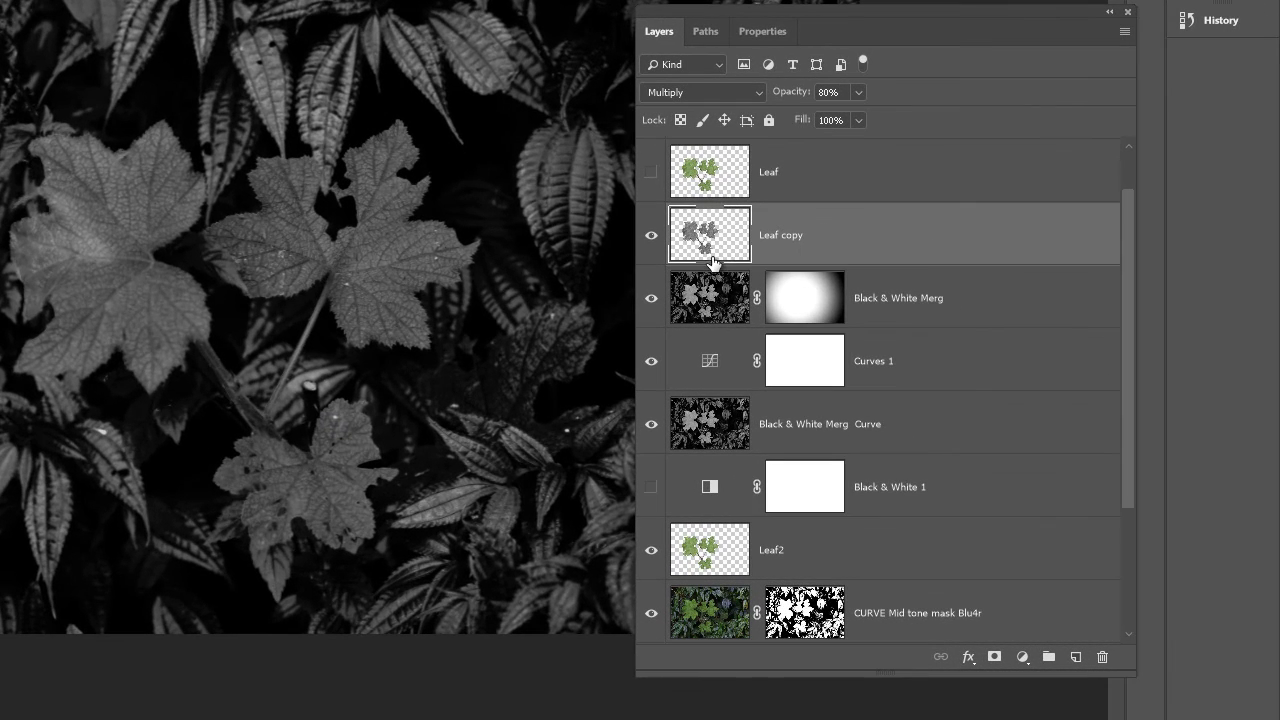
Set the Leaf copy layer's blend mode to Overlay and compare the image with the layer hidden and shown
left_click(737, 96)
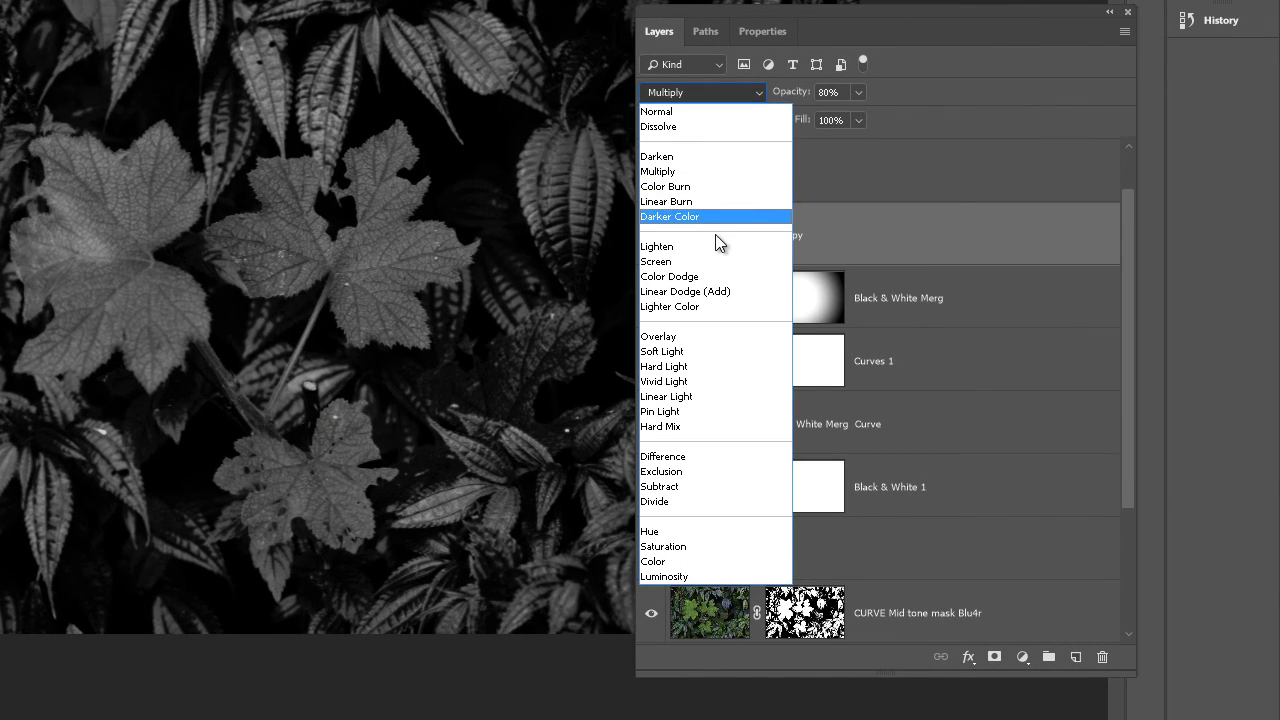
left_click(693, 337)
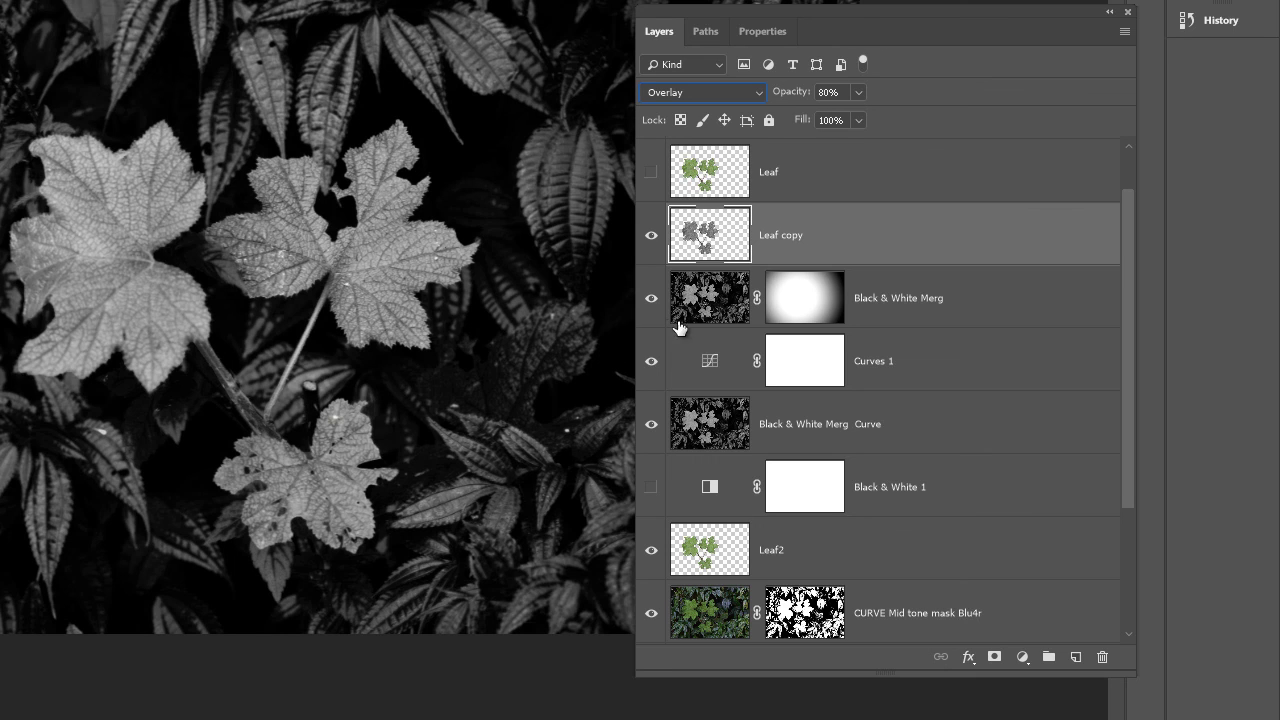
left_click(651, 236)
left_click(651, 237)
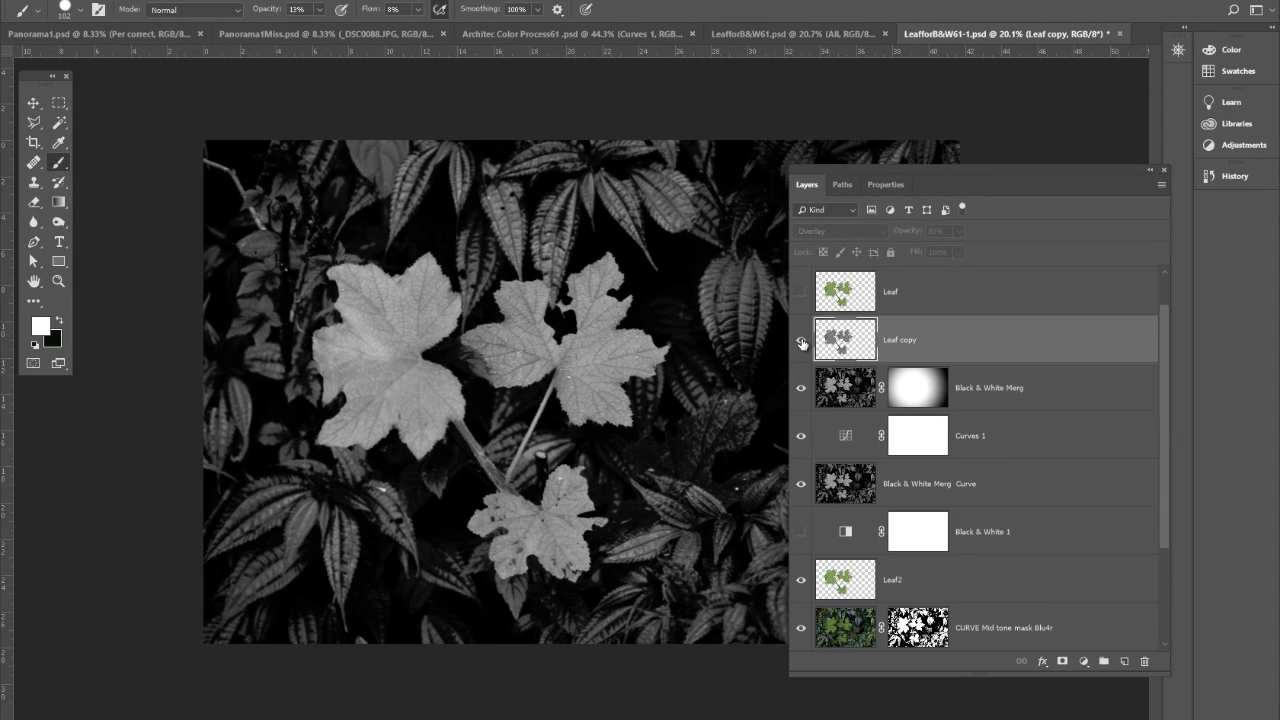
left_click(701, 270)
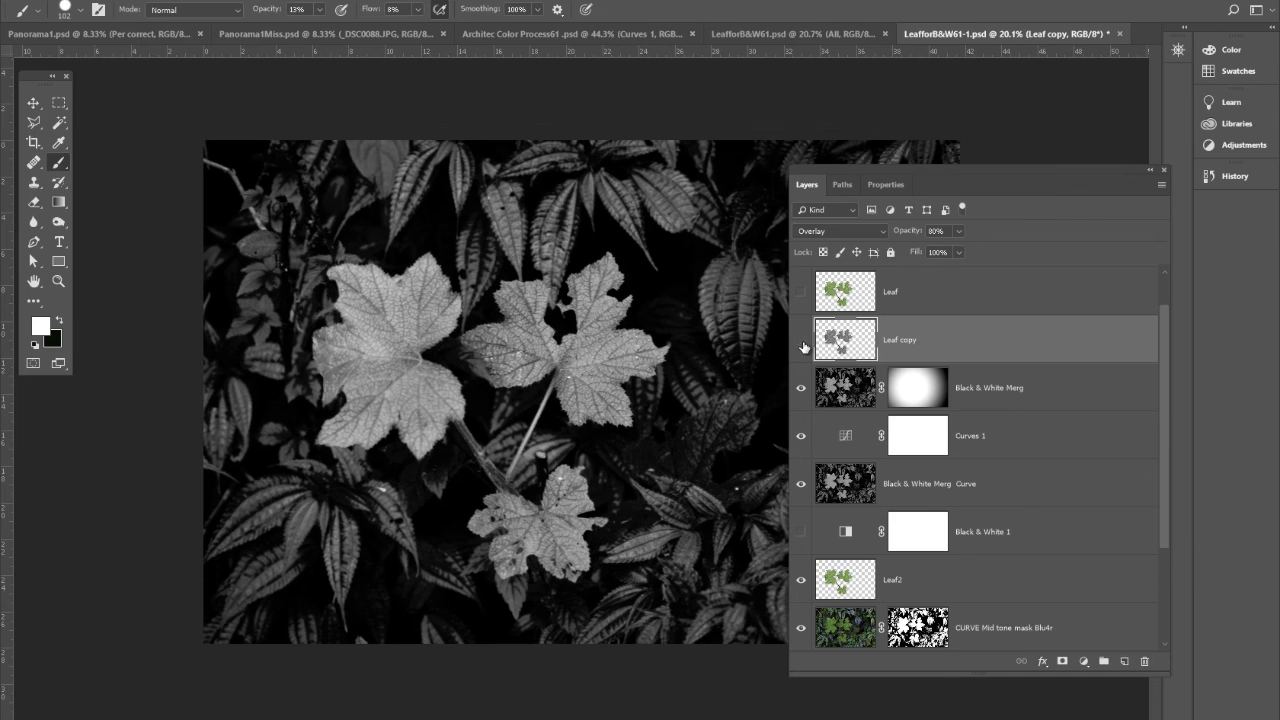
left_click(801, 346)
left_click(801, 346)
Rename the Leaf copy layer as Leaf B&w OverLay and select the Black & White Merg layer
double_click(906, 341)
double_click(906, 341)
left_click(998, 400)
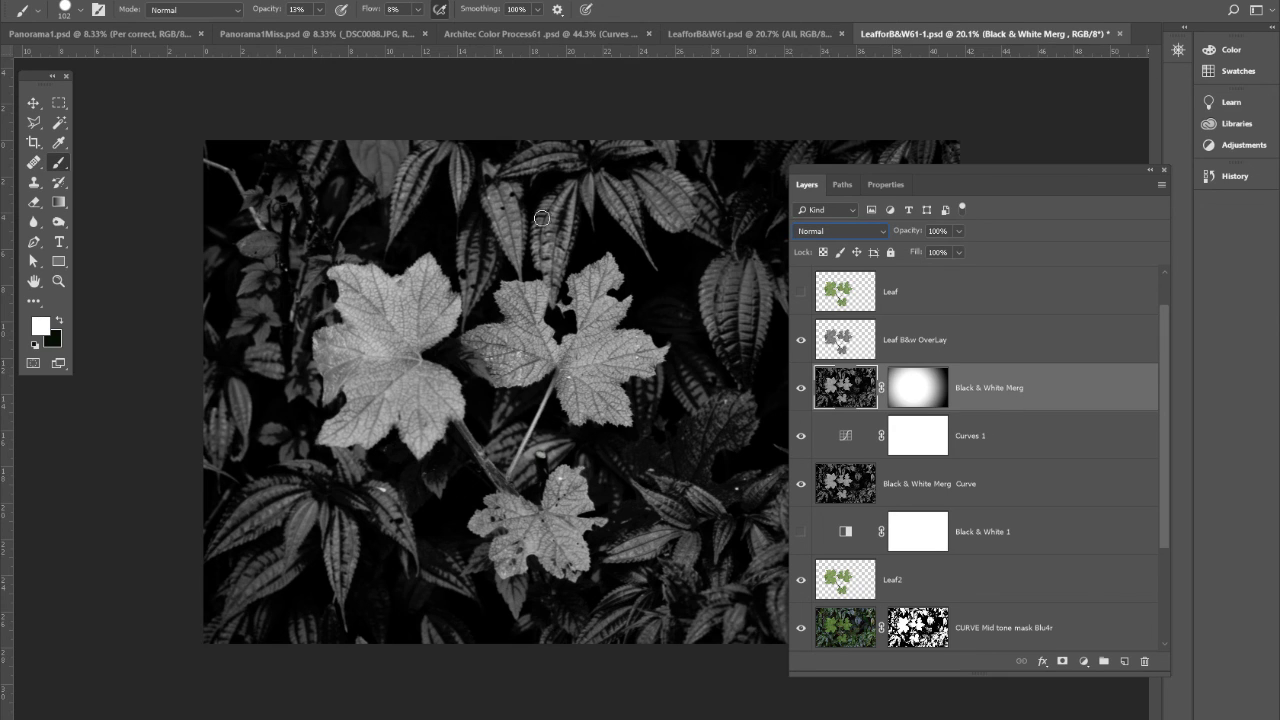
Duplicate the Leaf B&w OverLay layer and compare the leaves with each Overlay layer hidden and shown
left_click_drag(1064, 352, 1127, 663)
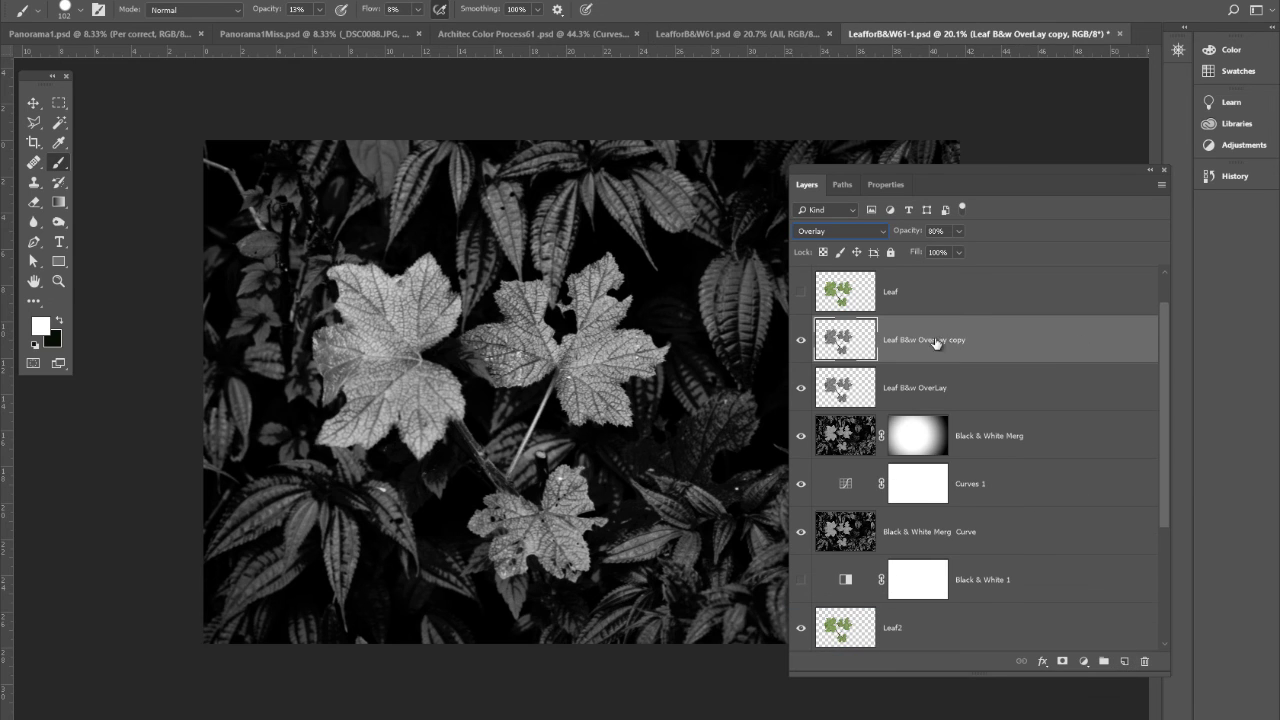
left_click(801, 345)
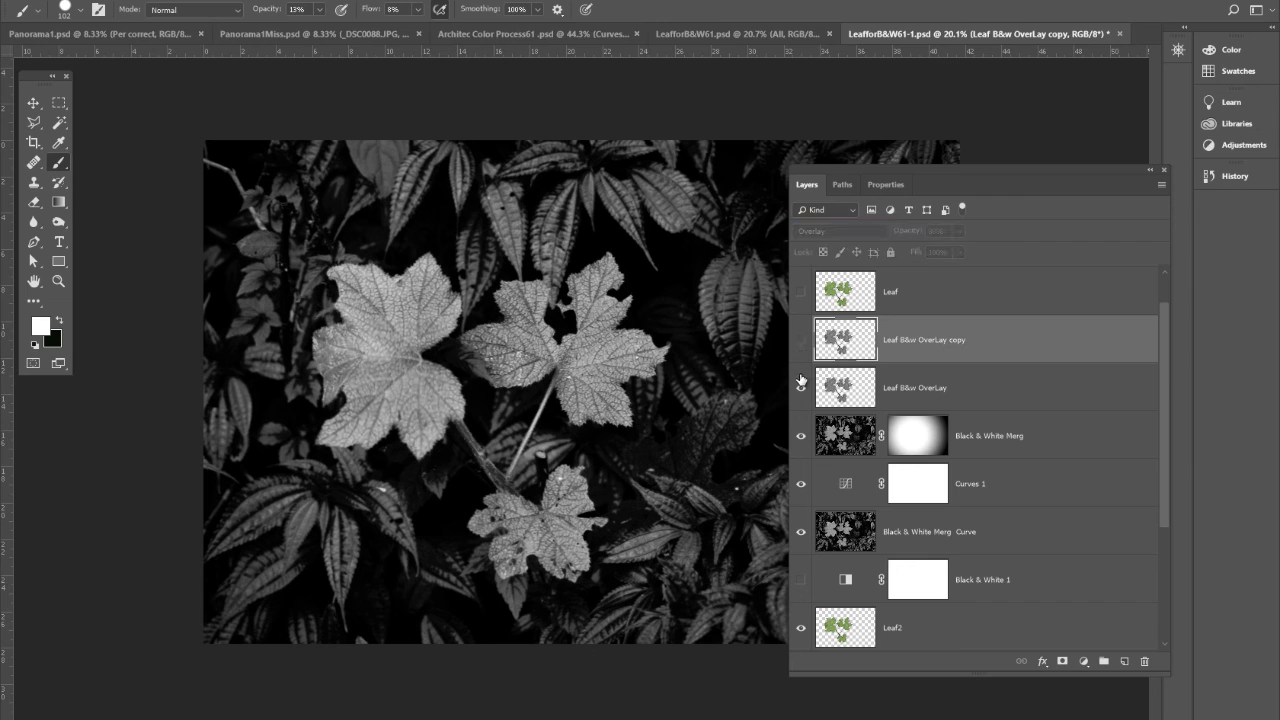
left_click(801, 386)
left_click(801, 386)
left_click(800, 341)
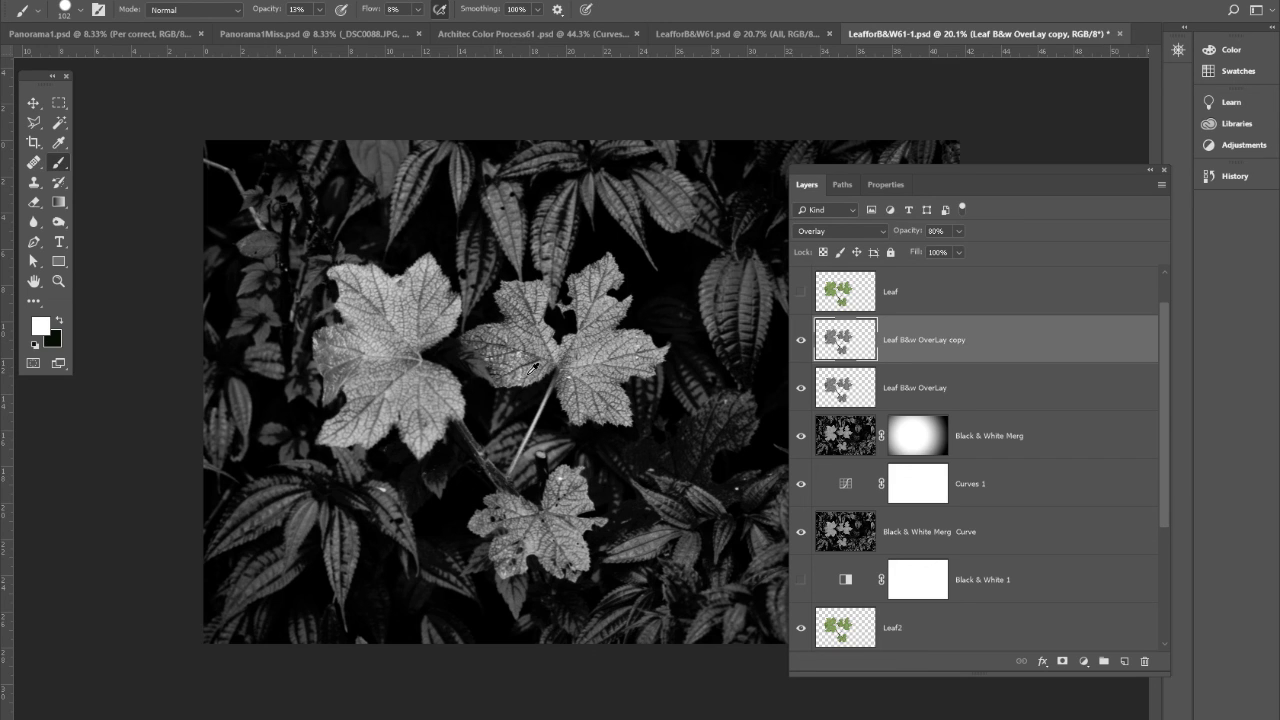
Narrow the Layers panel to uncover more of the photo and compare the leaves with the duplicated Overlay layer hidden and shown
left_click(59, 142)
left_click(59, 162)
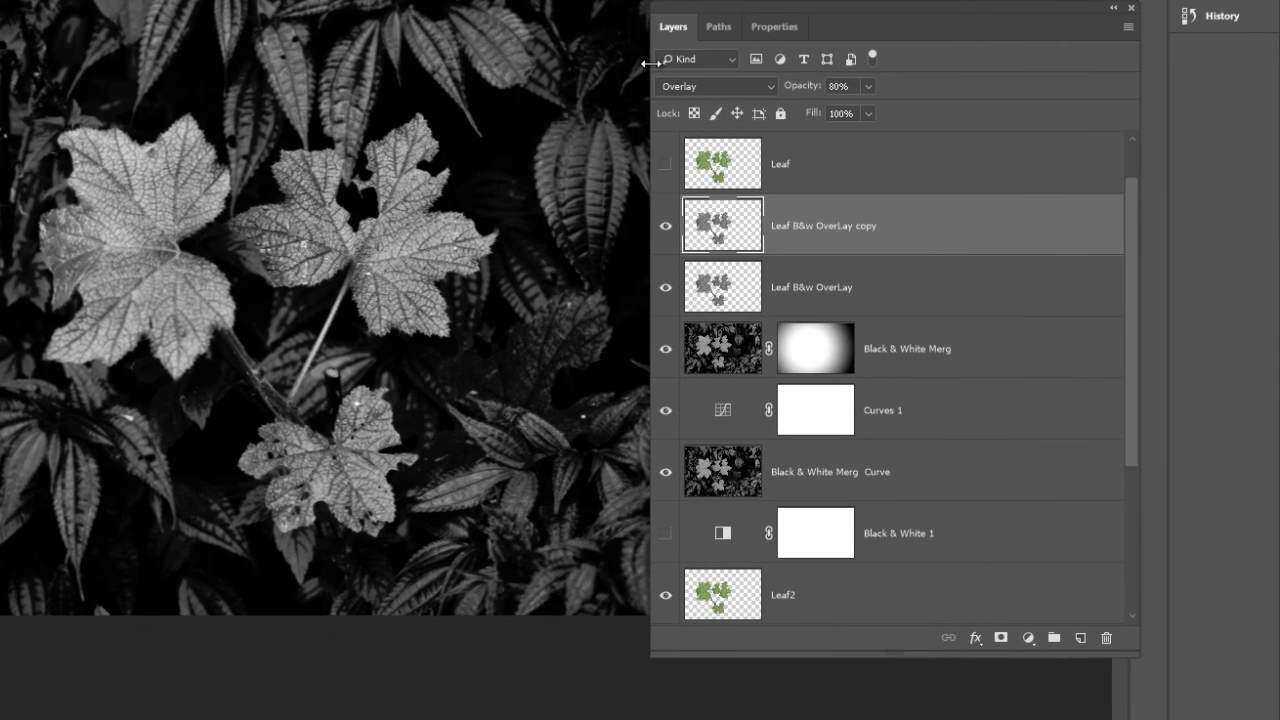
left_click_drag(650, 63, 910, 63)
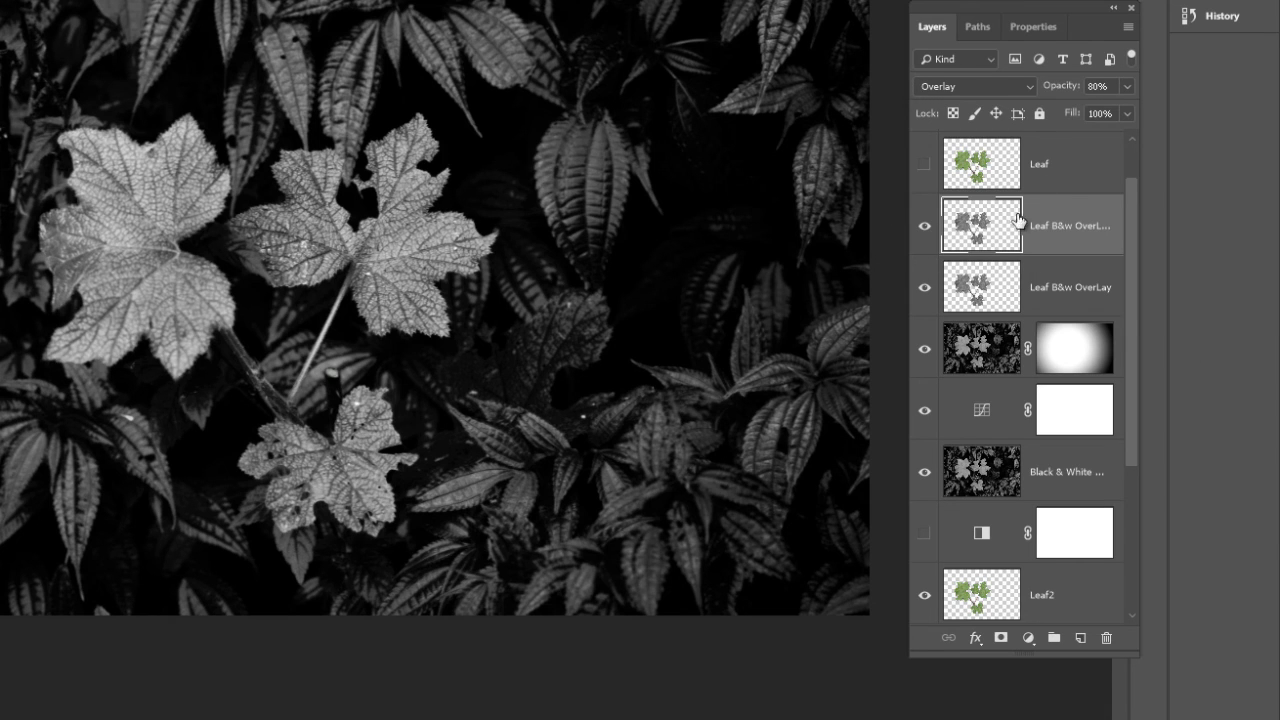
left_click(925, 230)
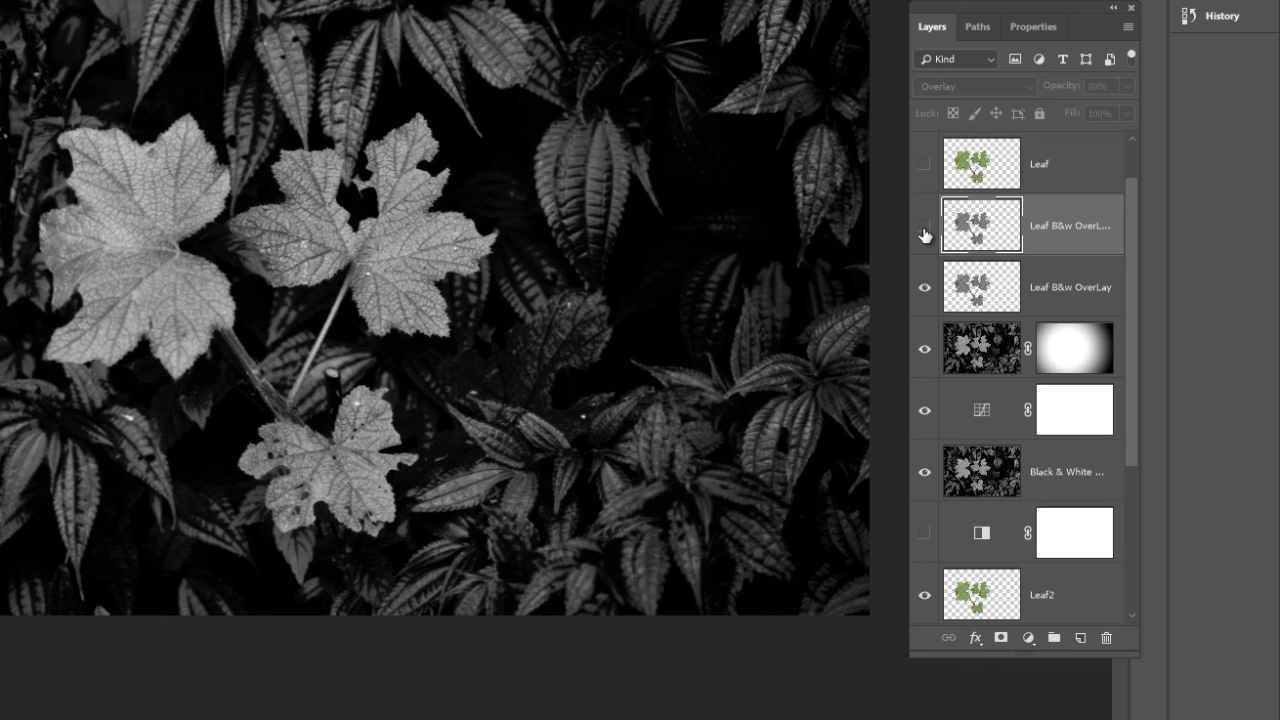
left_click(925, 231)
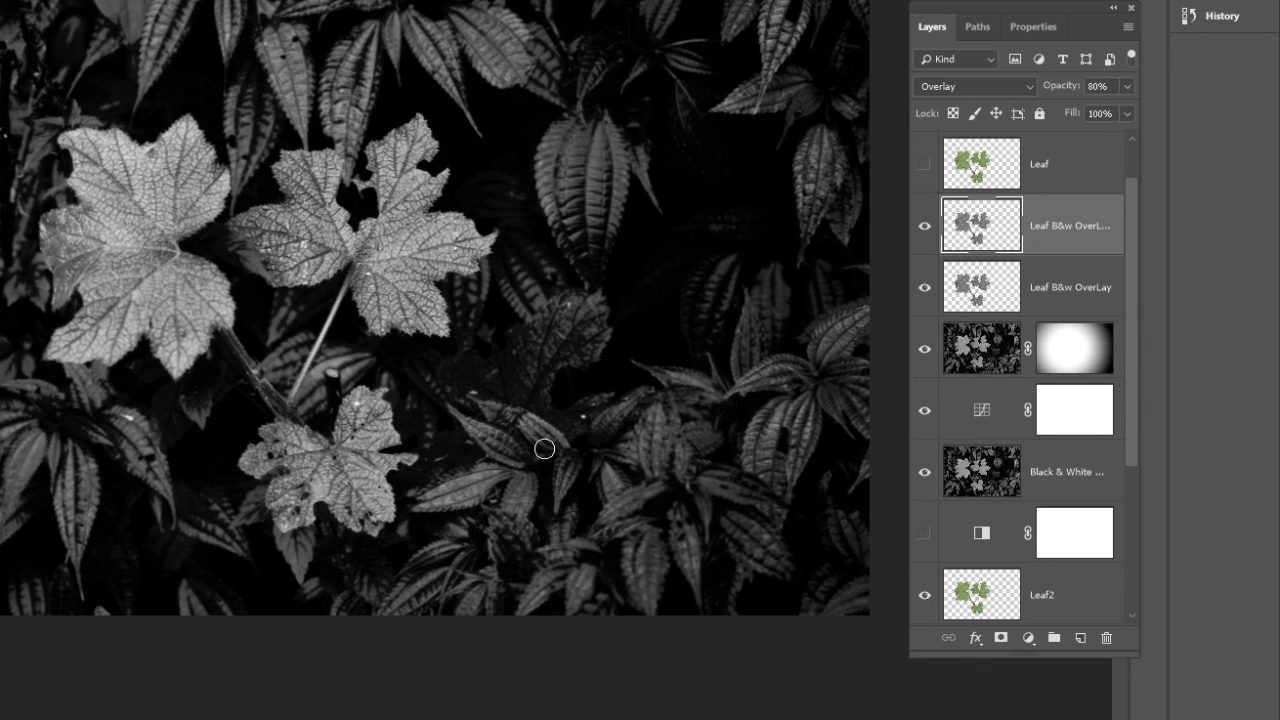
mouse_move(920, 651)
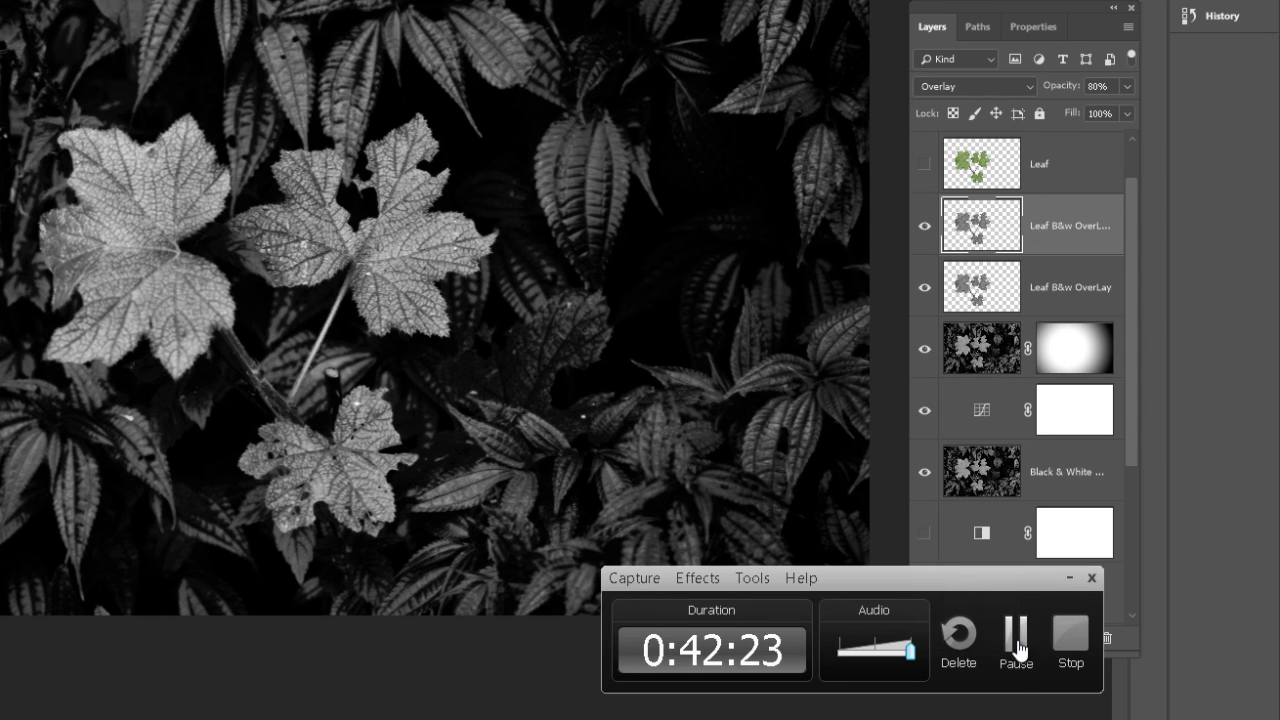